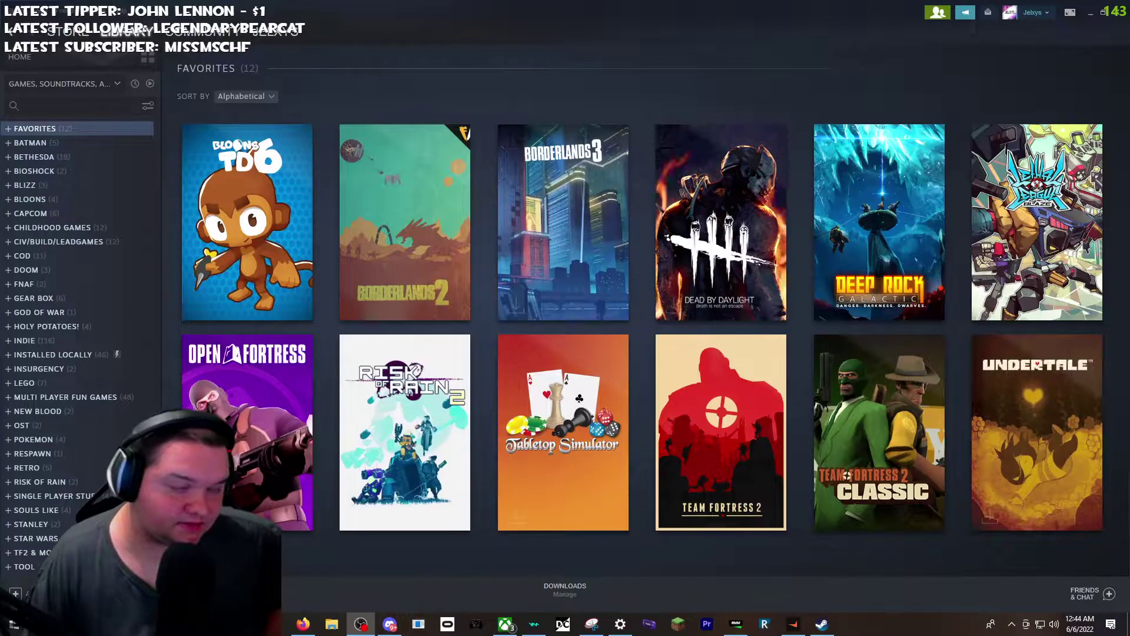
- Browse the library's collection list and view the games in the Indie and Favorites collections
scroll(73, 383, "down", 3)
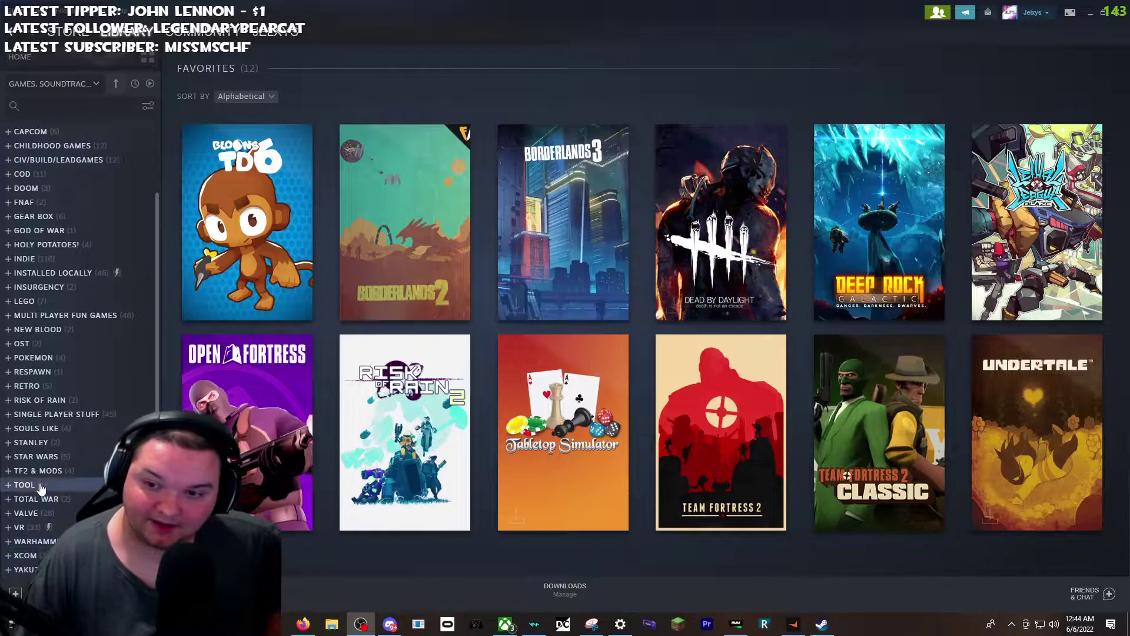
scroll(76, 400, "up", 3)
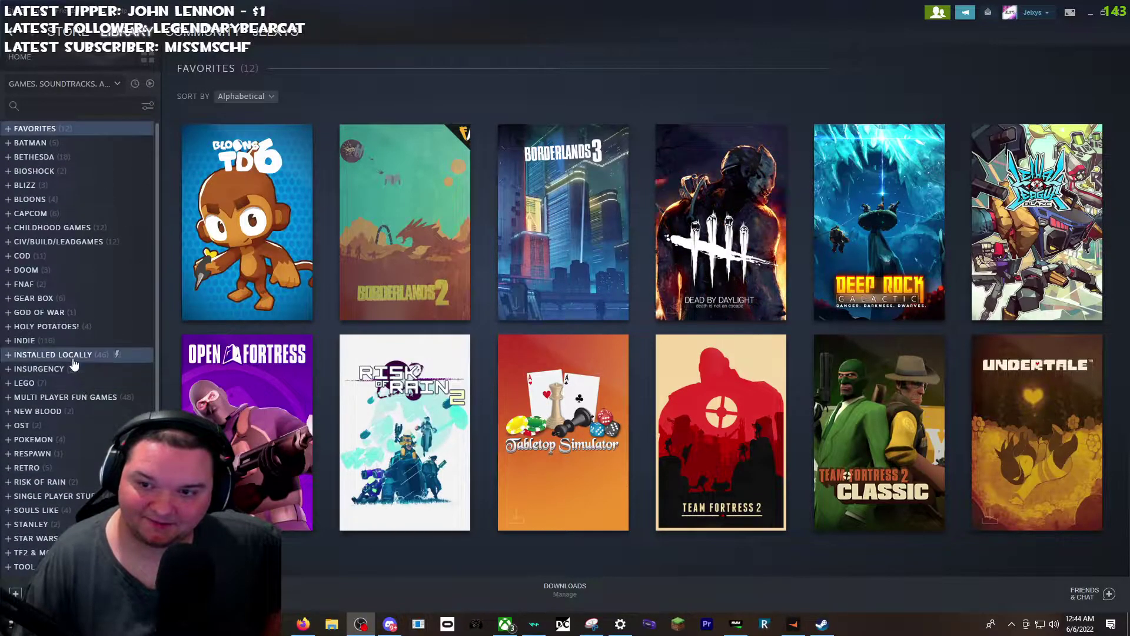
left_click(68, 341)
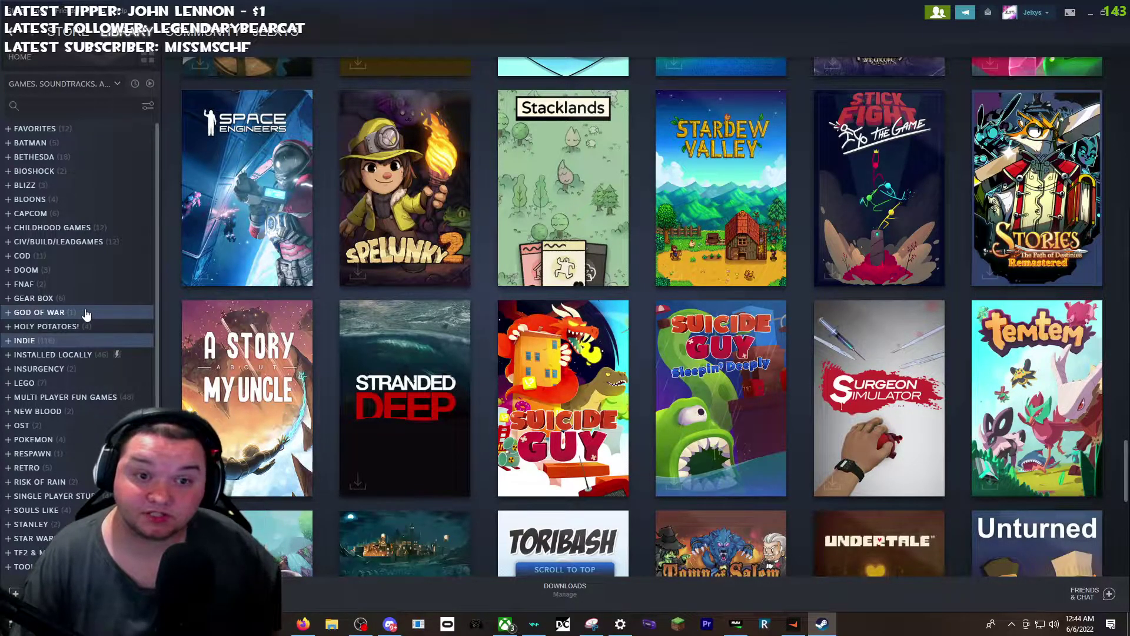
left_click(69, 130)
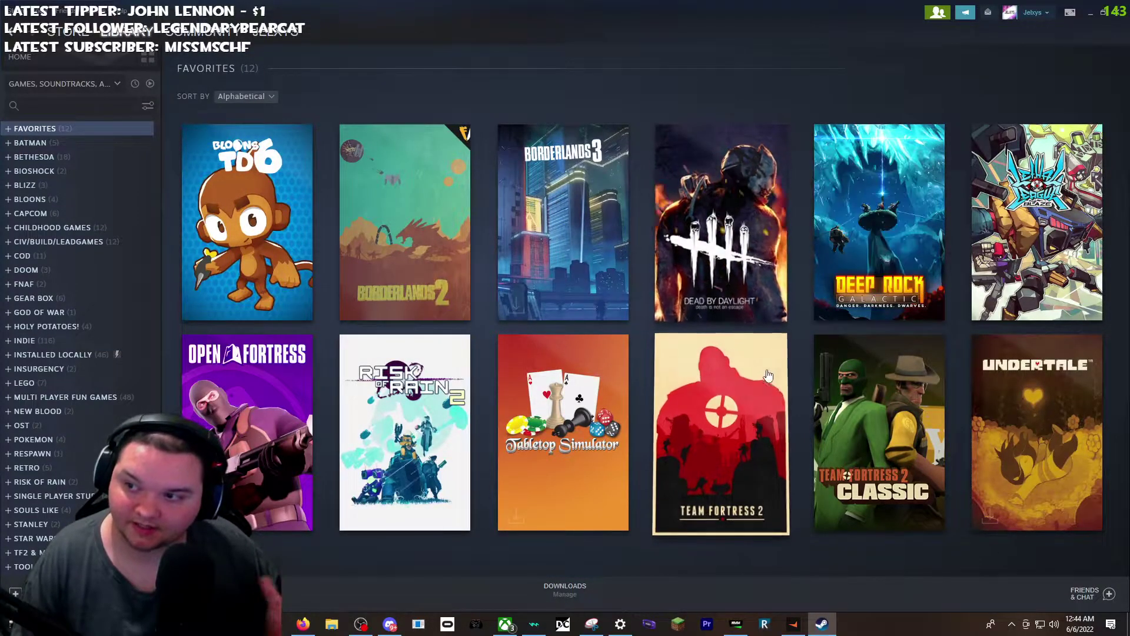
mouse_move(730, 235)
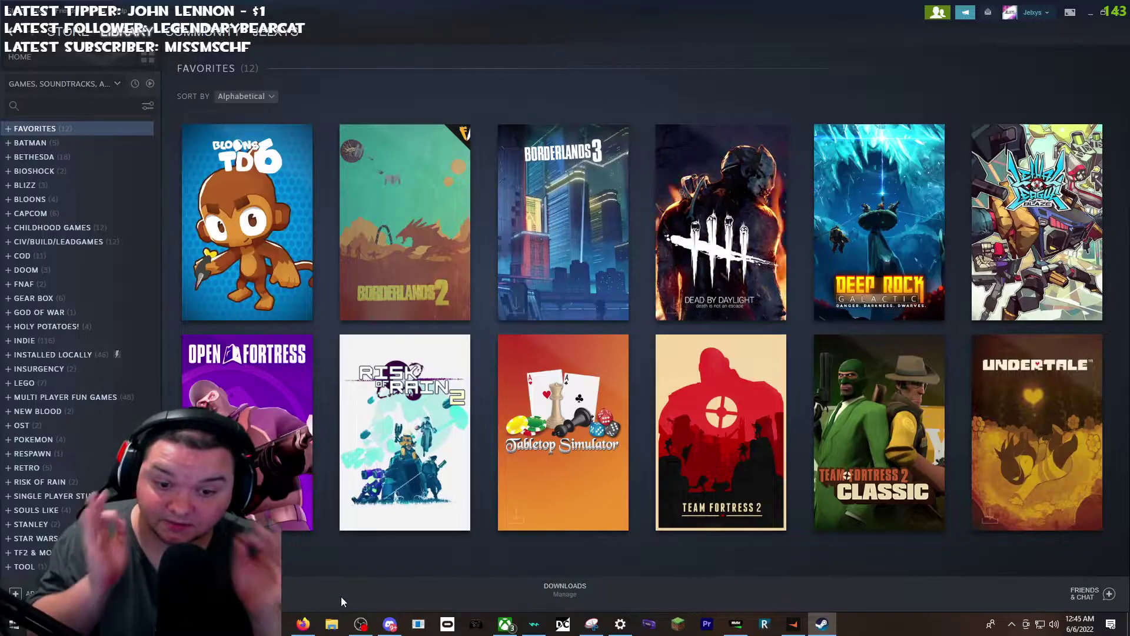
- Switch to Firefox, open SteamGridDB's SGDBoop page and review its installation and button-enabling instructions
left_click(307, 628)
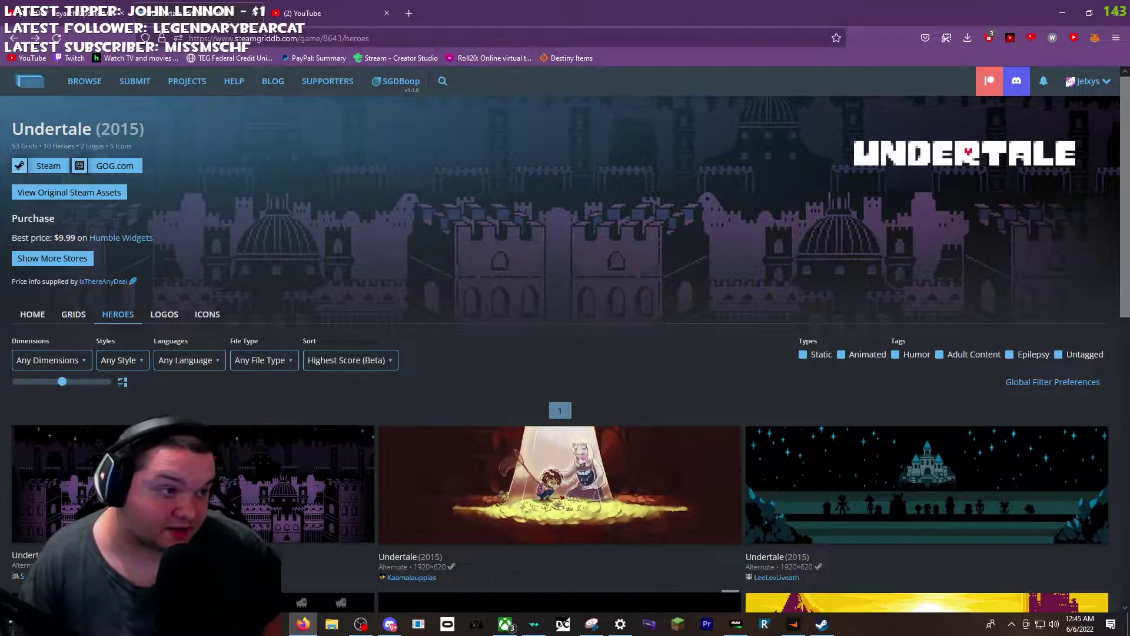
left_click(237, 38)
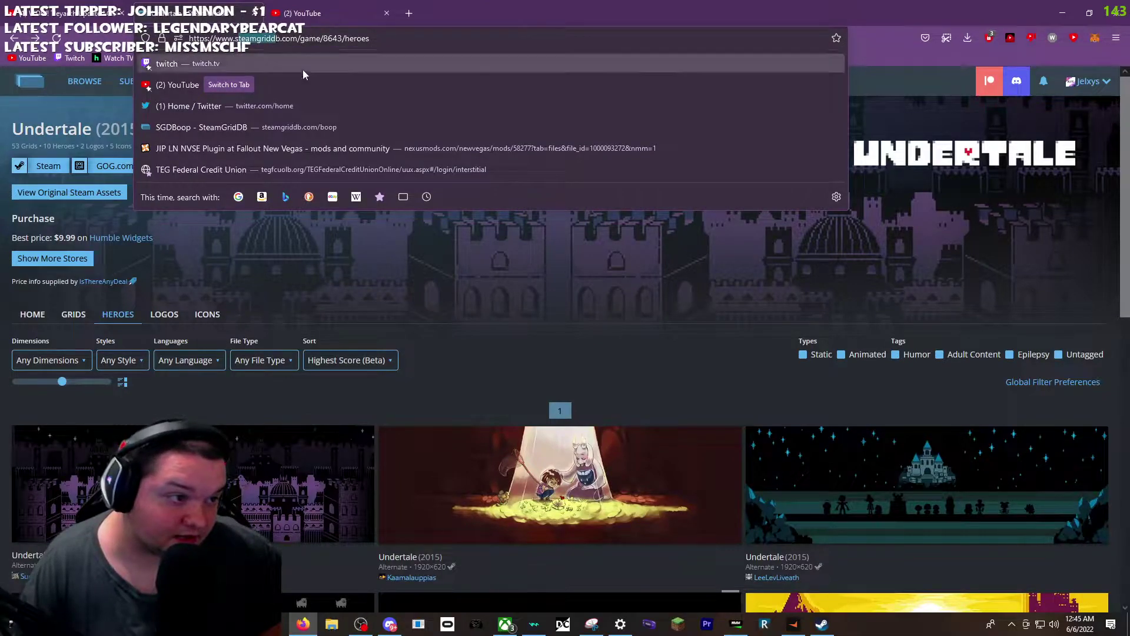
left_click(309, 274)
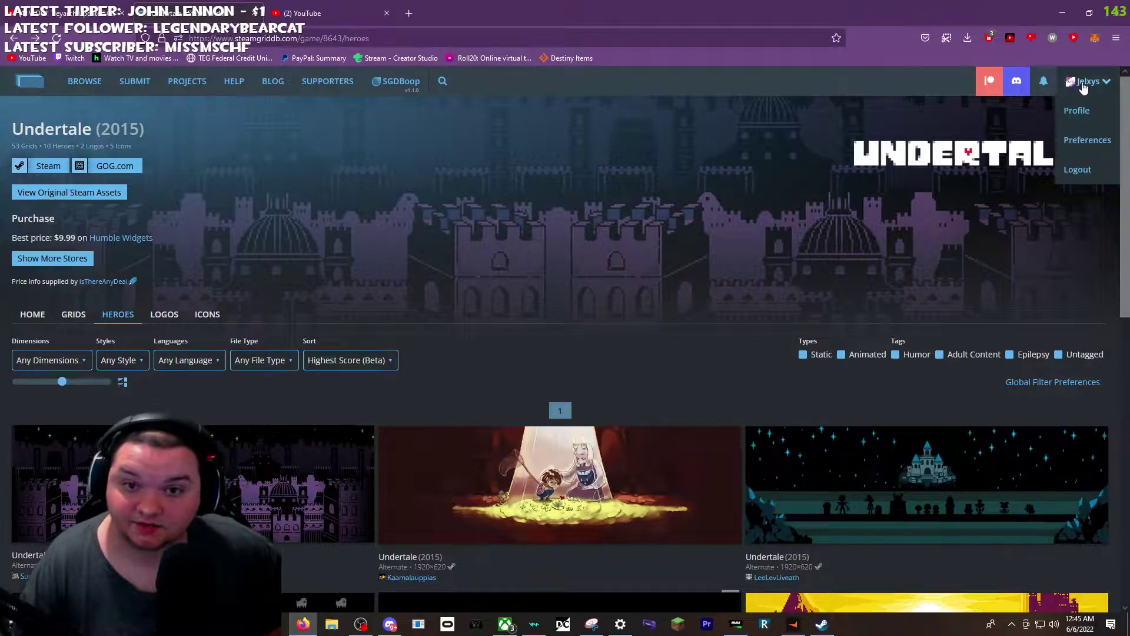
mouse_move(1085, 99)
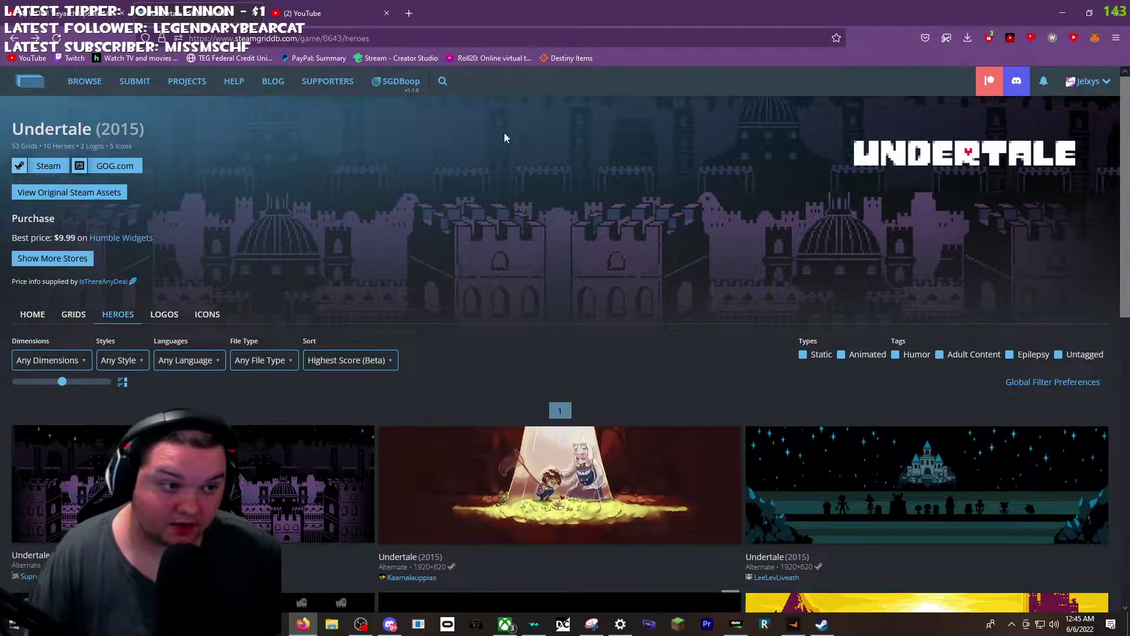
left_click(398, 84)
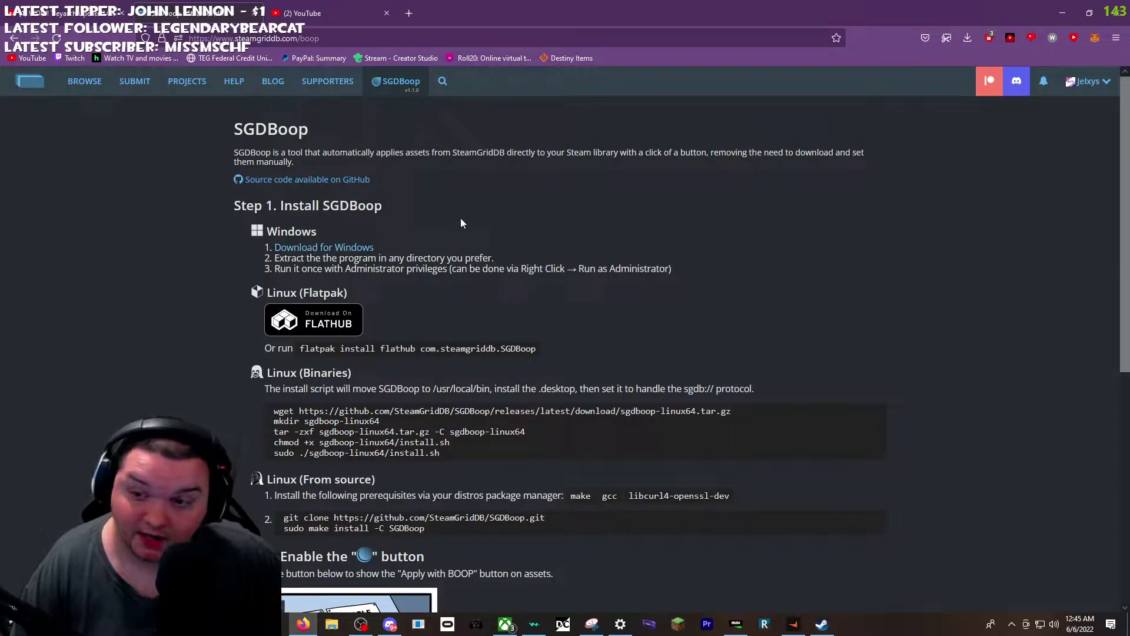
scroll(595, 222, "down", 4)
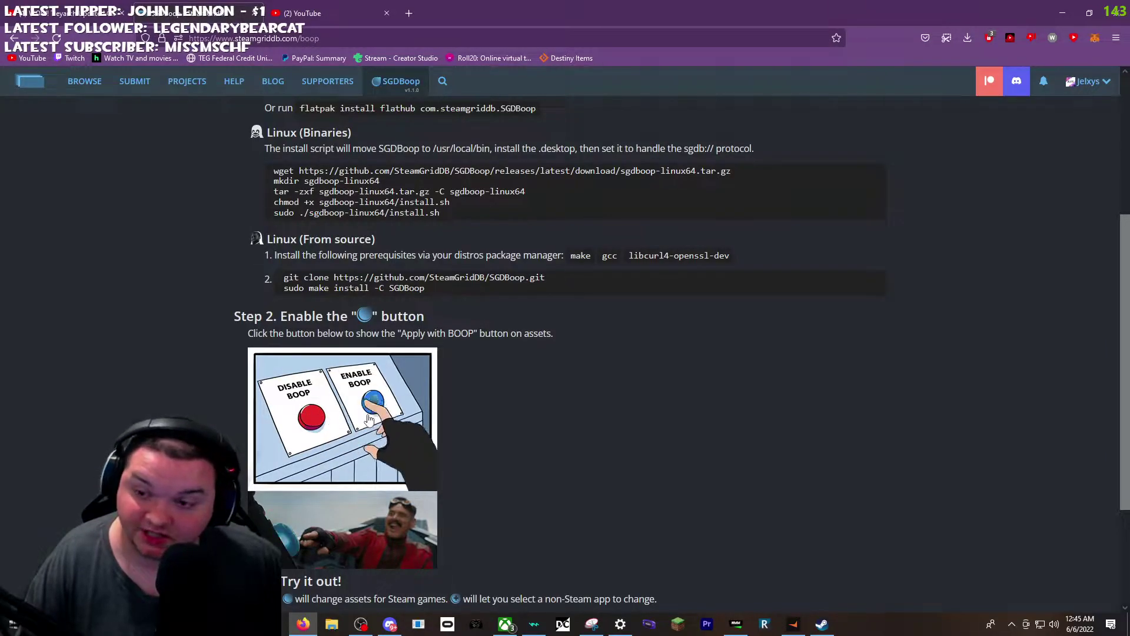
scroll(568, 315, "up", 4)
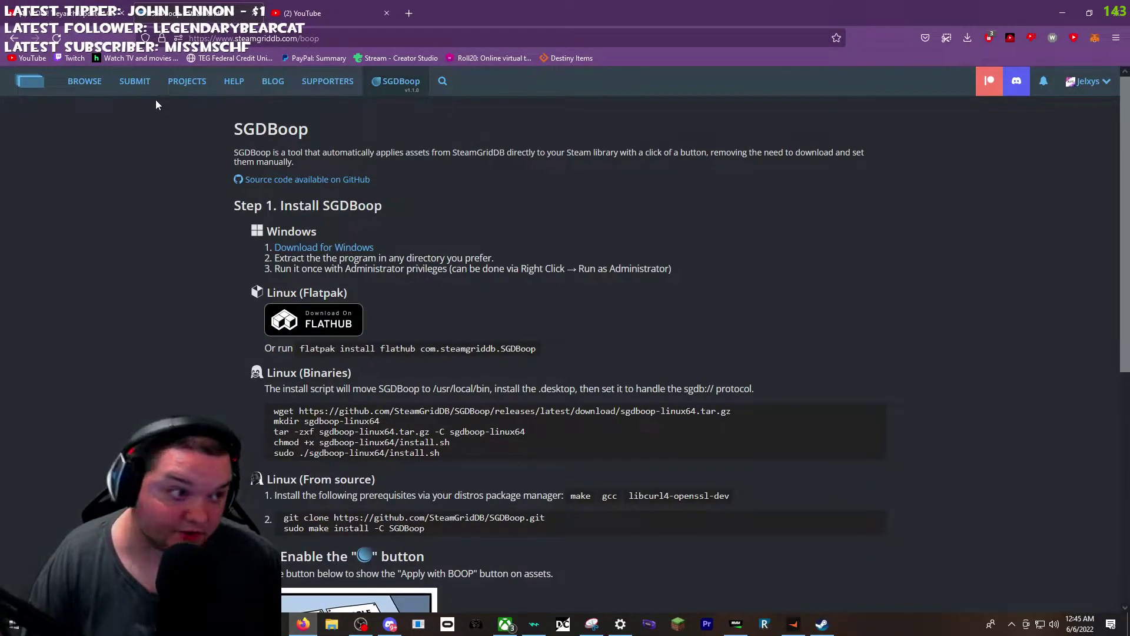
- Switch to File Explorer and open the Boop folder inside the Art steam games folder
left_click(333, 626)
left_click_drag(565, 64, 1129, 137)
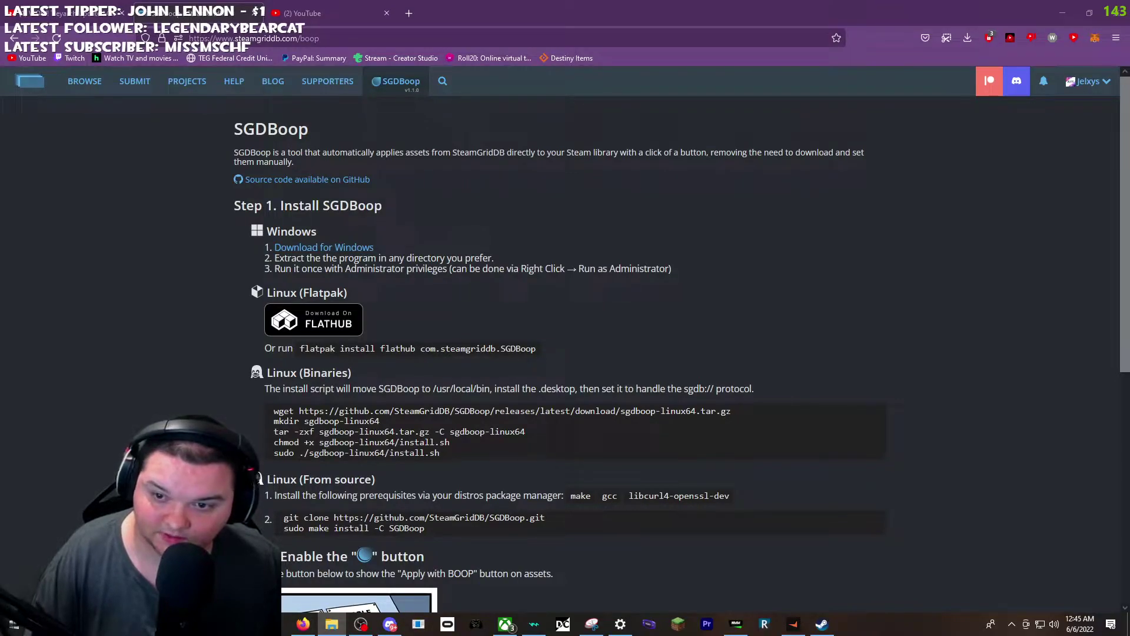
left_click_drag(1129, 177, 541, 84)
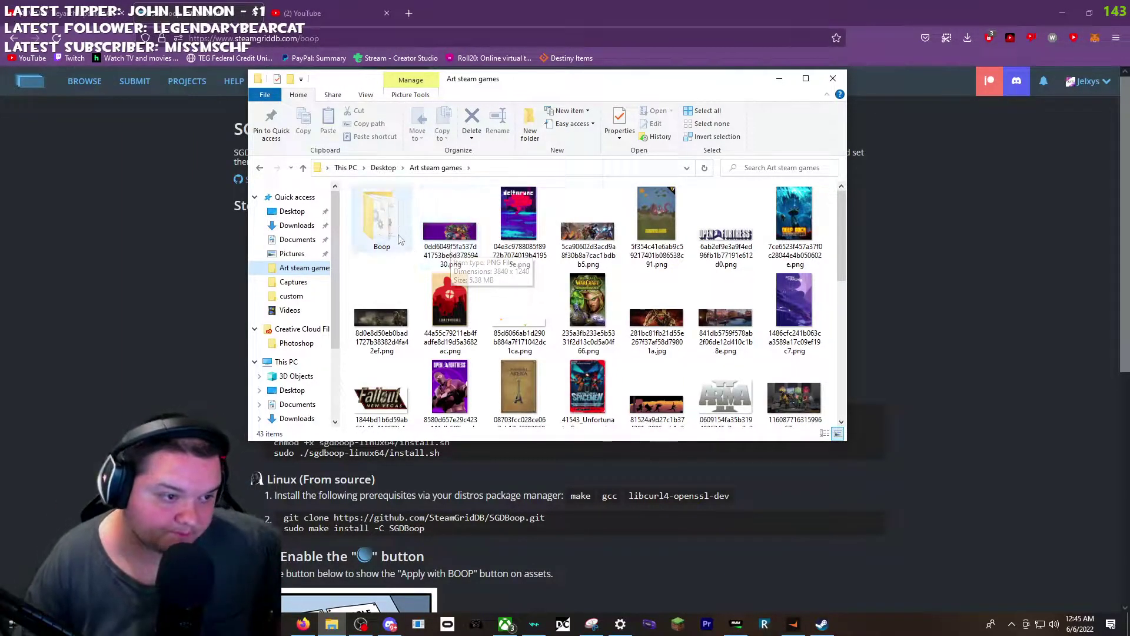
scroll(589, 271, "down", 5)
scroll(768, 303, "up", 5)
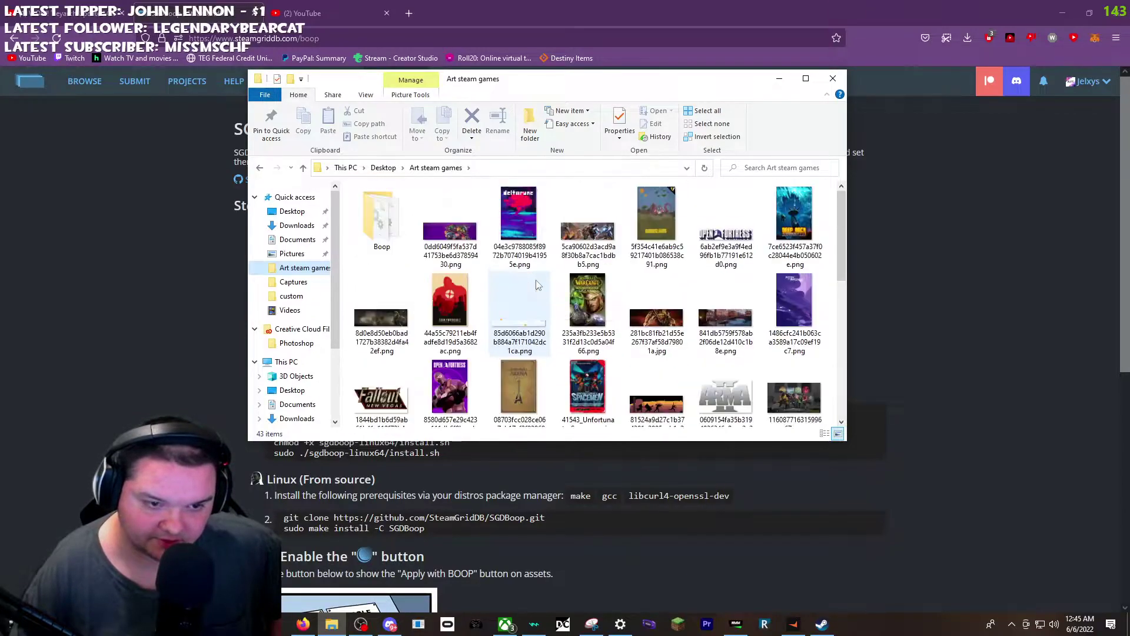
double_click(383, 219)
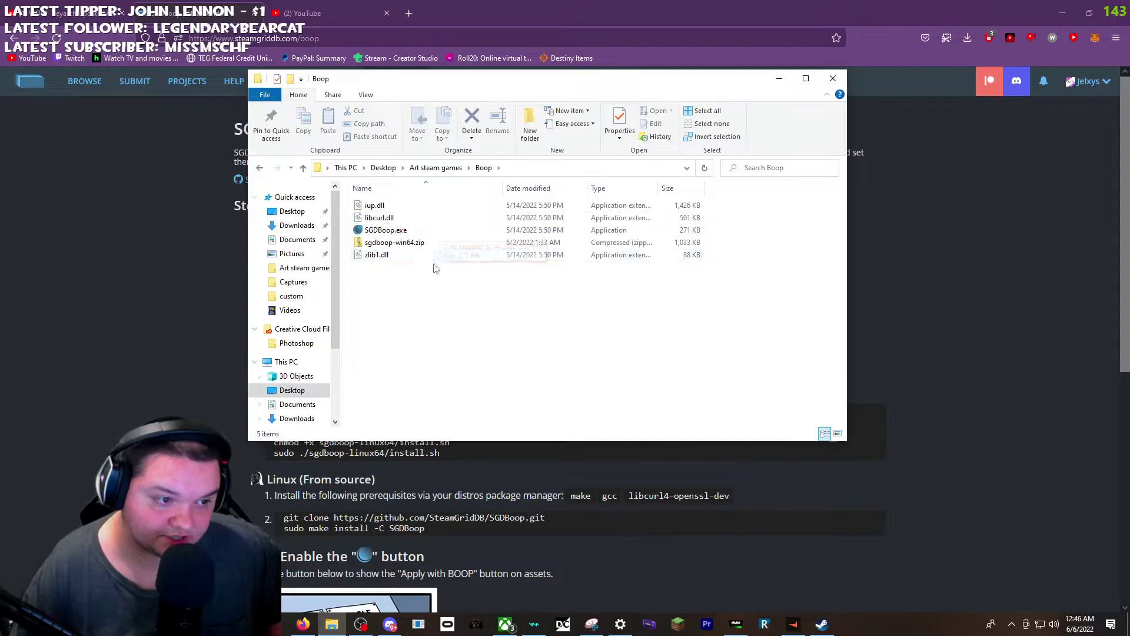
right_click(417, 236)
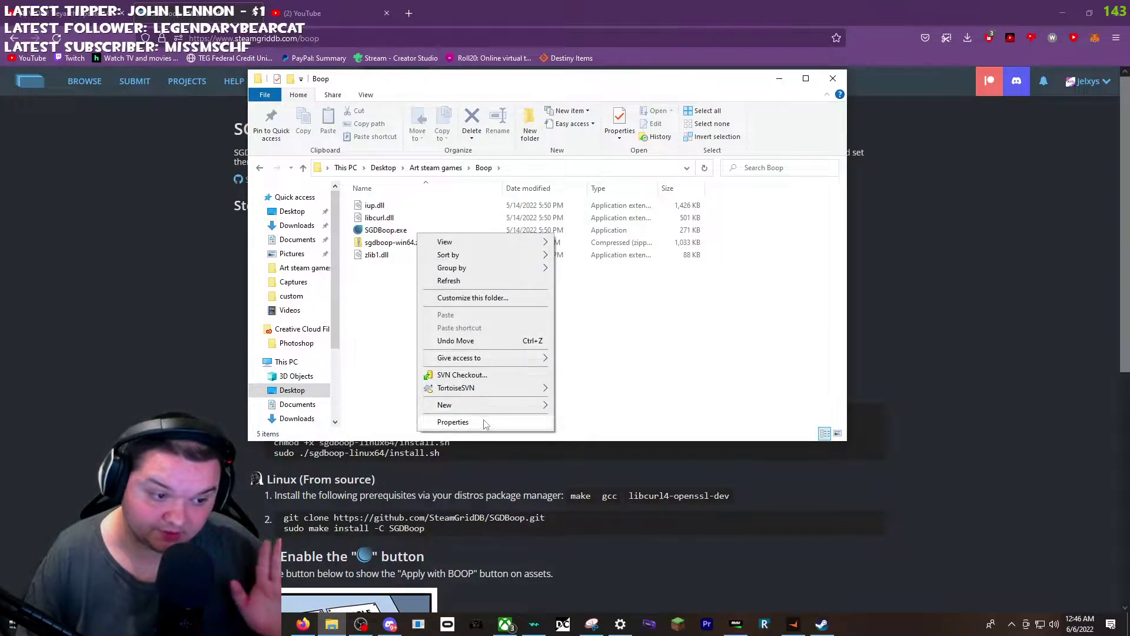
left_click(453, 422)
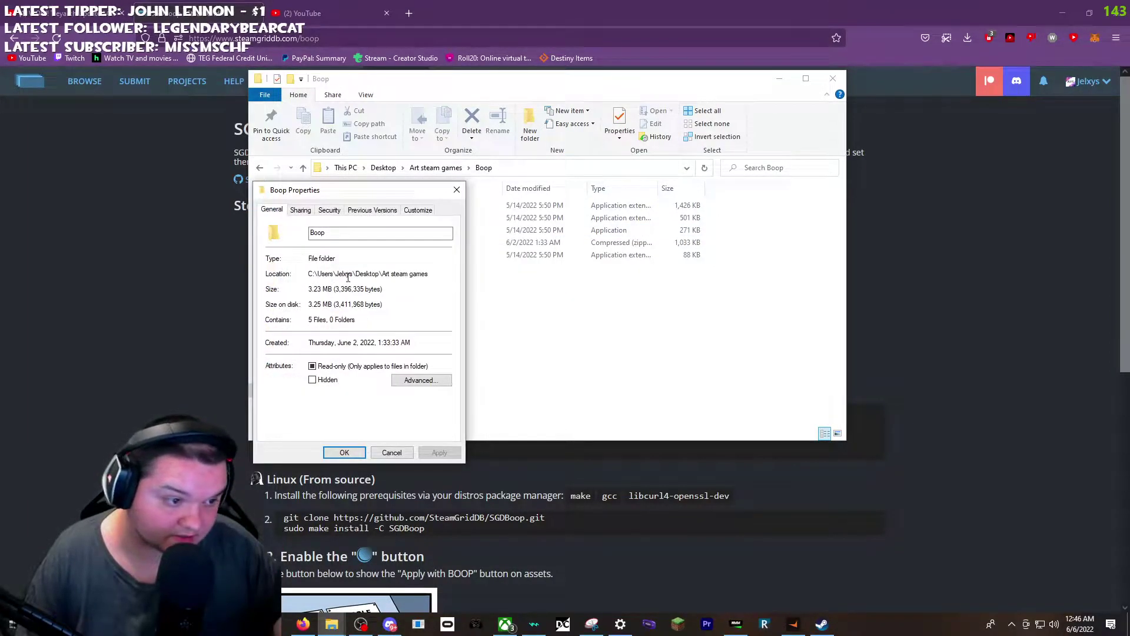
left_click_drag(323, 190, 510, 223)
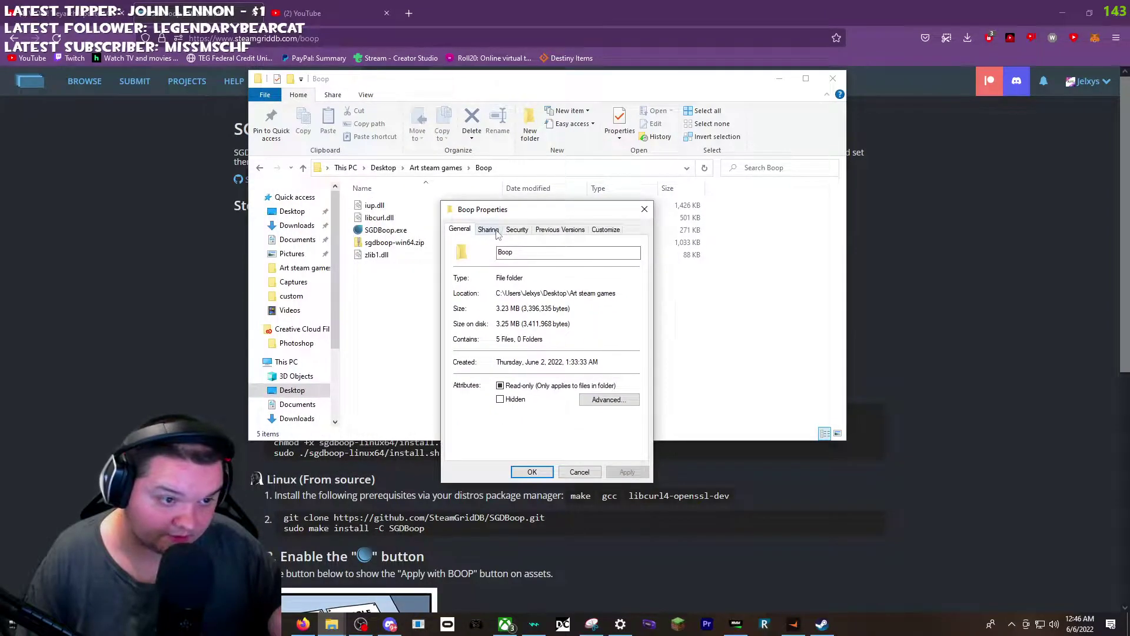
left_click(518, 229)
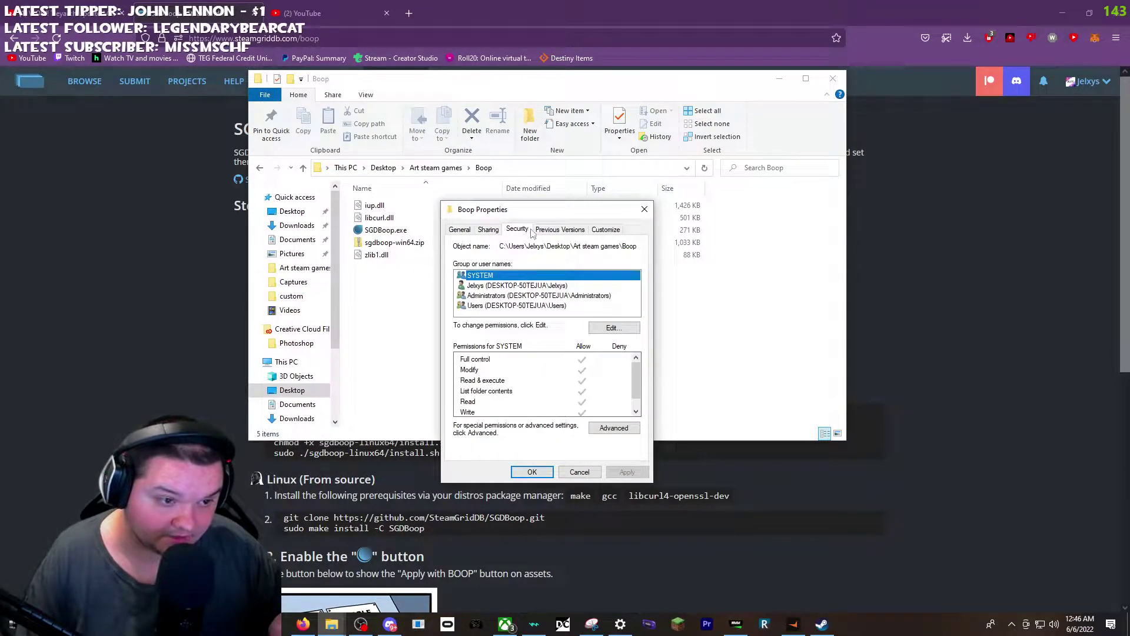
left_click(461, 231)
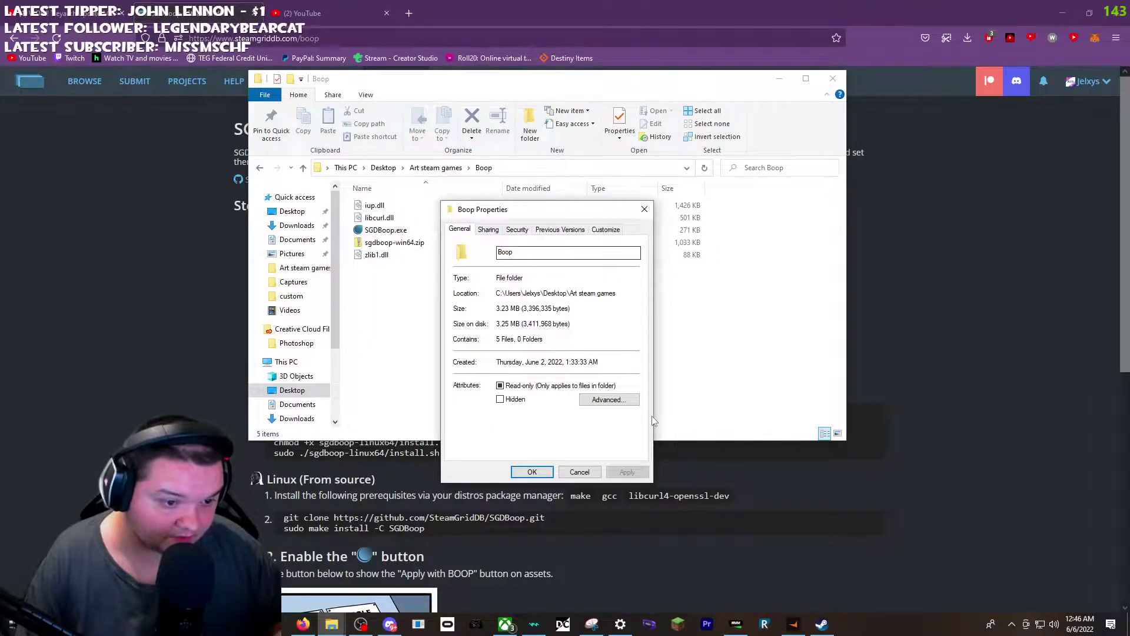
left_click(494, 233)
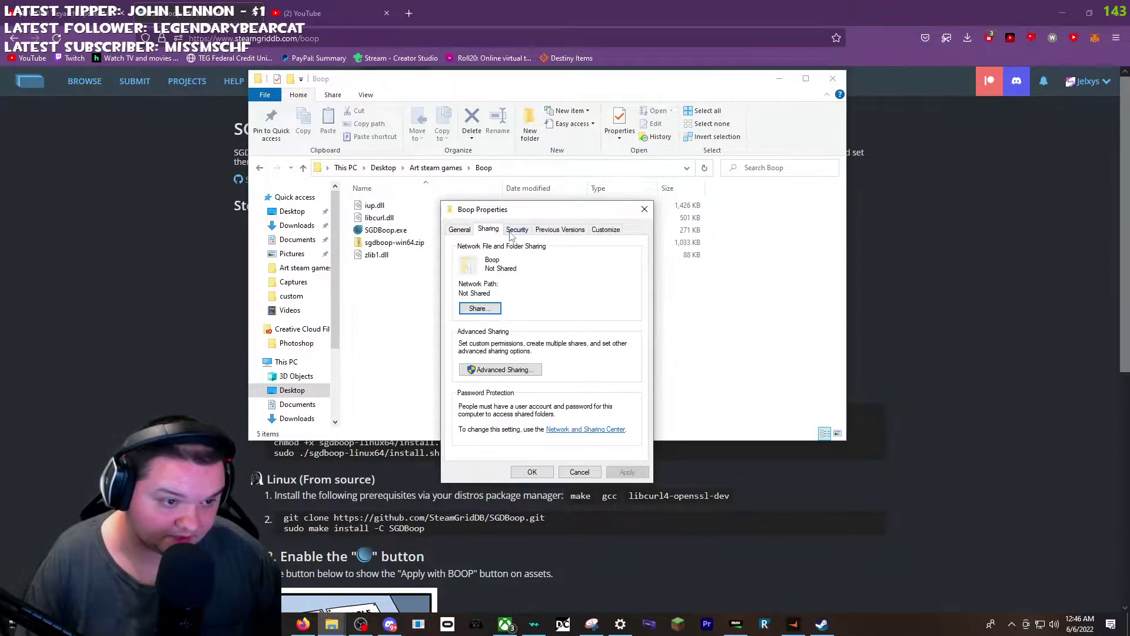
left_click(567, 475)
- Check the "Run this program as an administrator" compatibility setting of SGDBoop.exe for all users and accept its properties
right_click(386, 231)
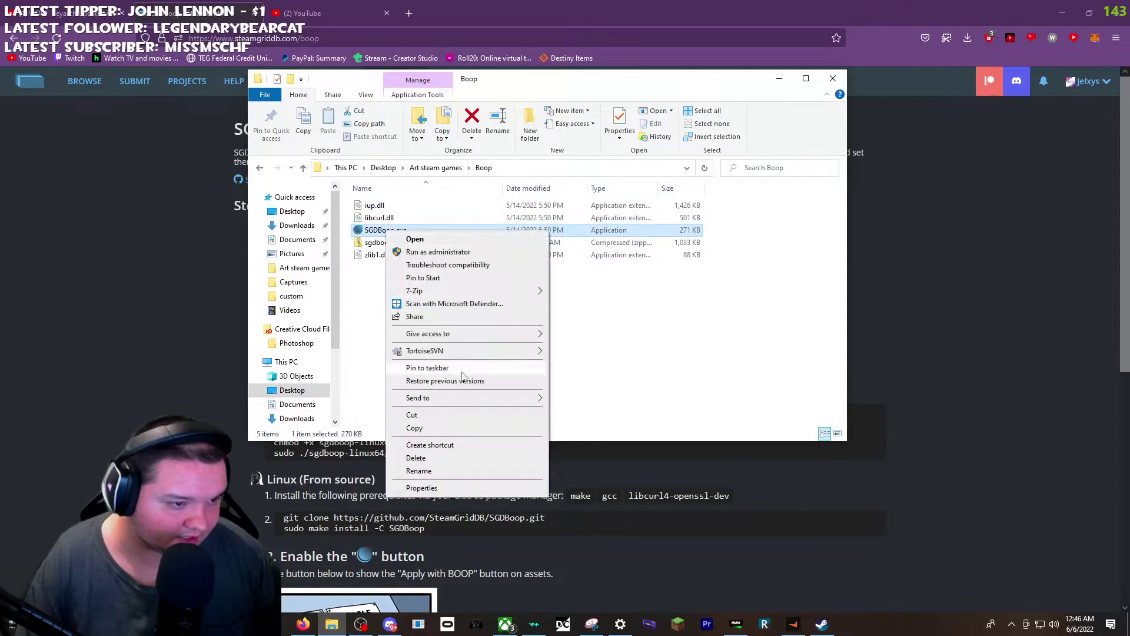
left_click(447, 488)
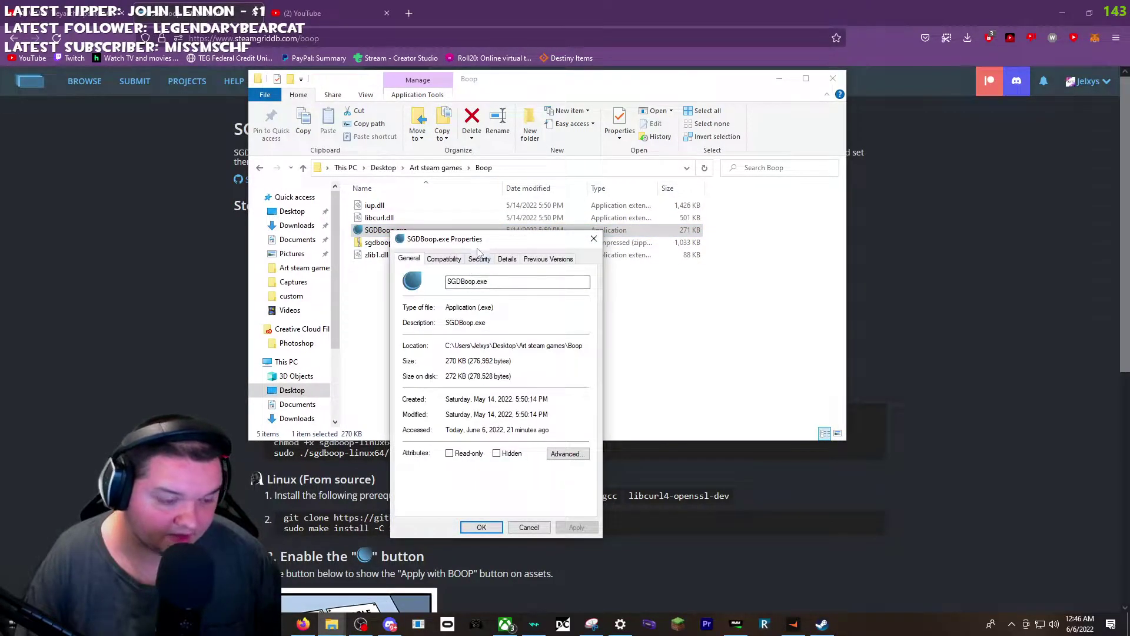
left_click_drag(475, 243, 513, 235)
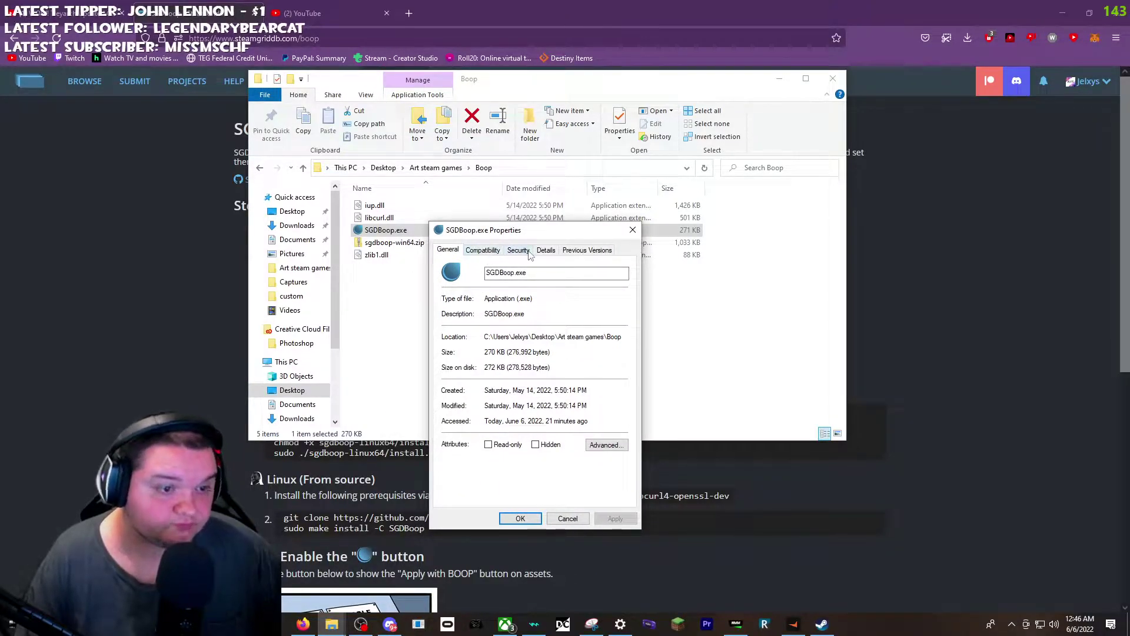
left_click(530, 252)
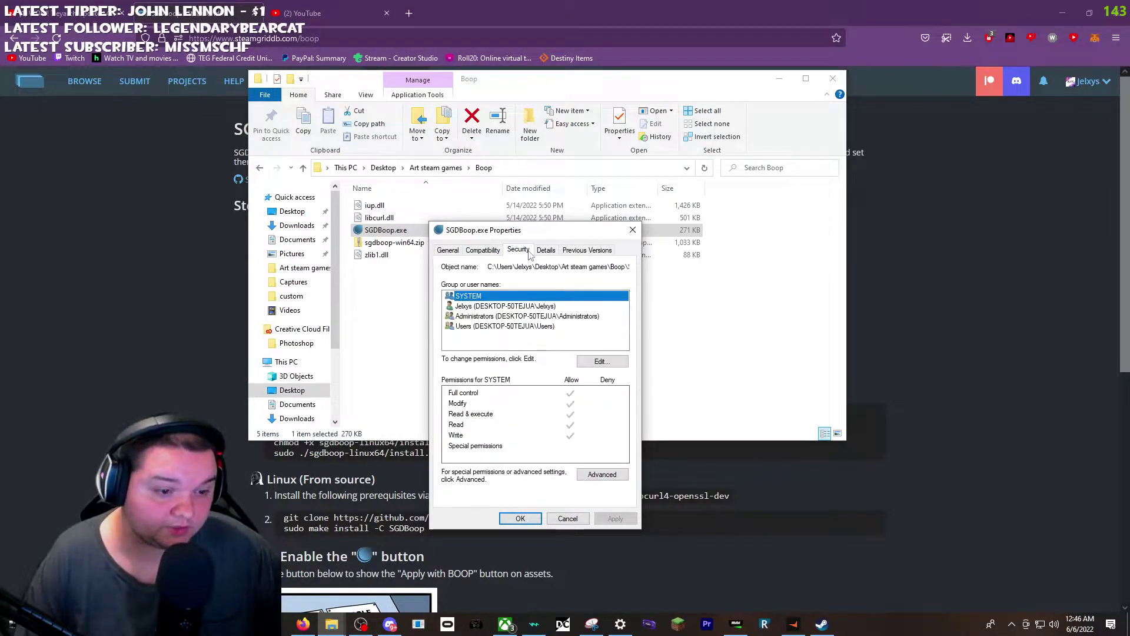
left_click(484, 252)
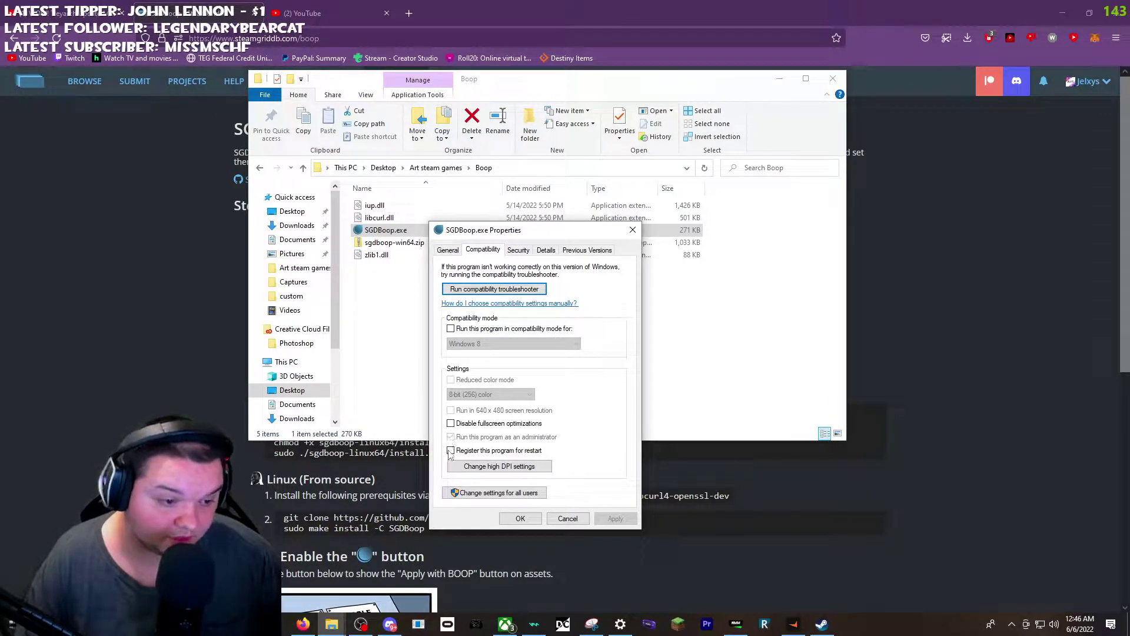
left_click(498, 494)
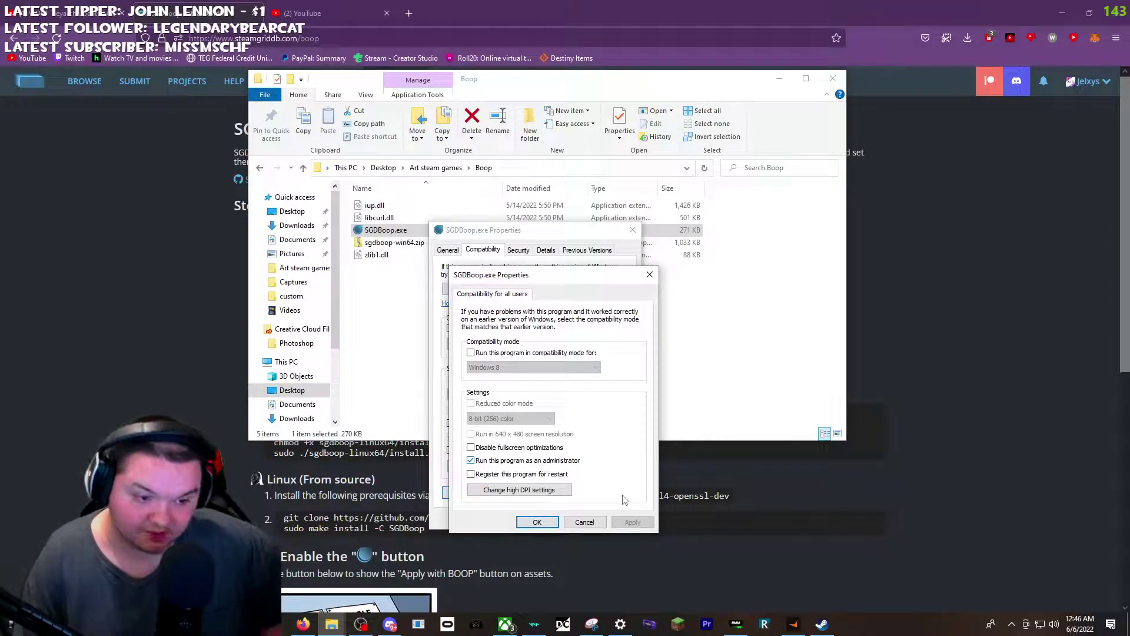
left_click(537, 522)
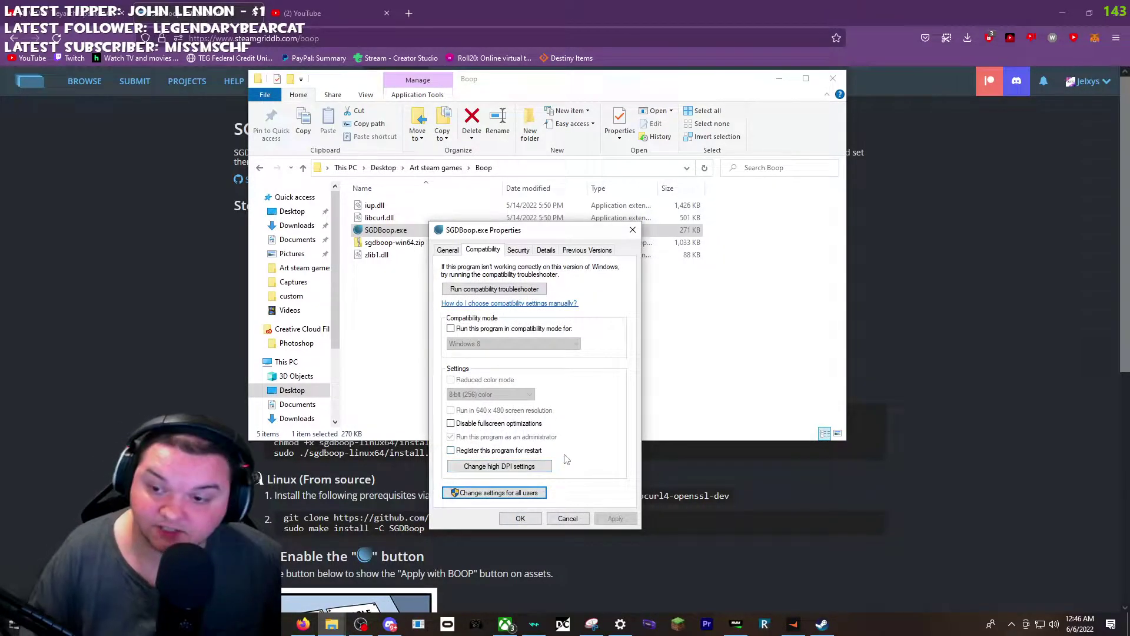
left_click(522, 519)
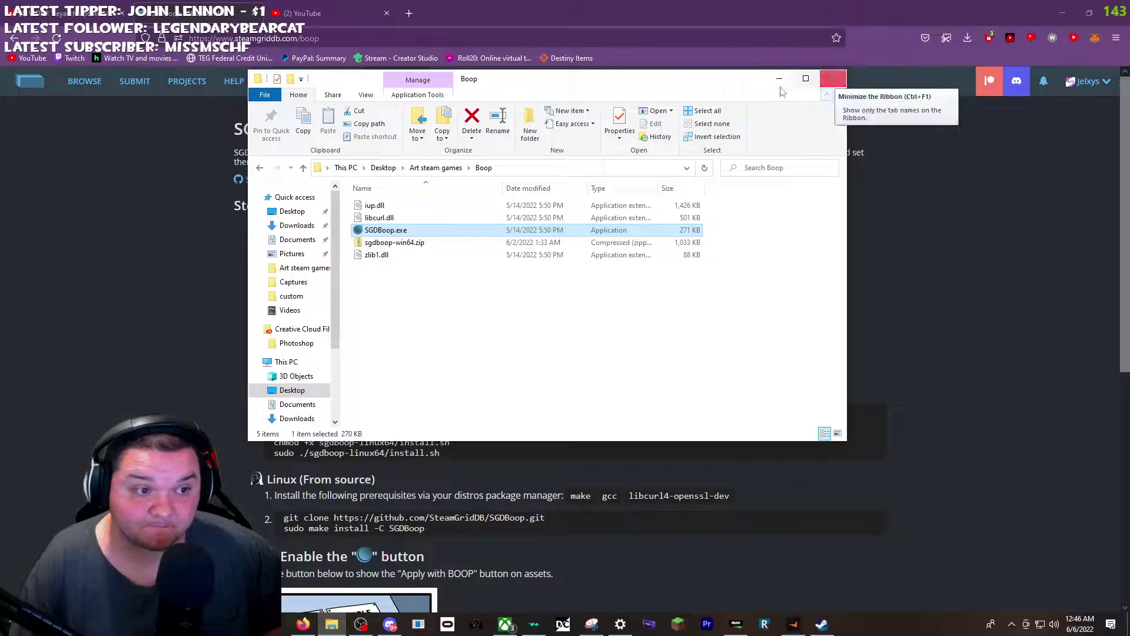
- Look through the artwork in the Art steam games folder, minimize it and switch back to the Steam library
mouse_move(238, 98)
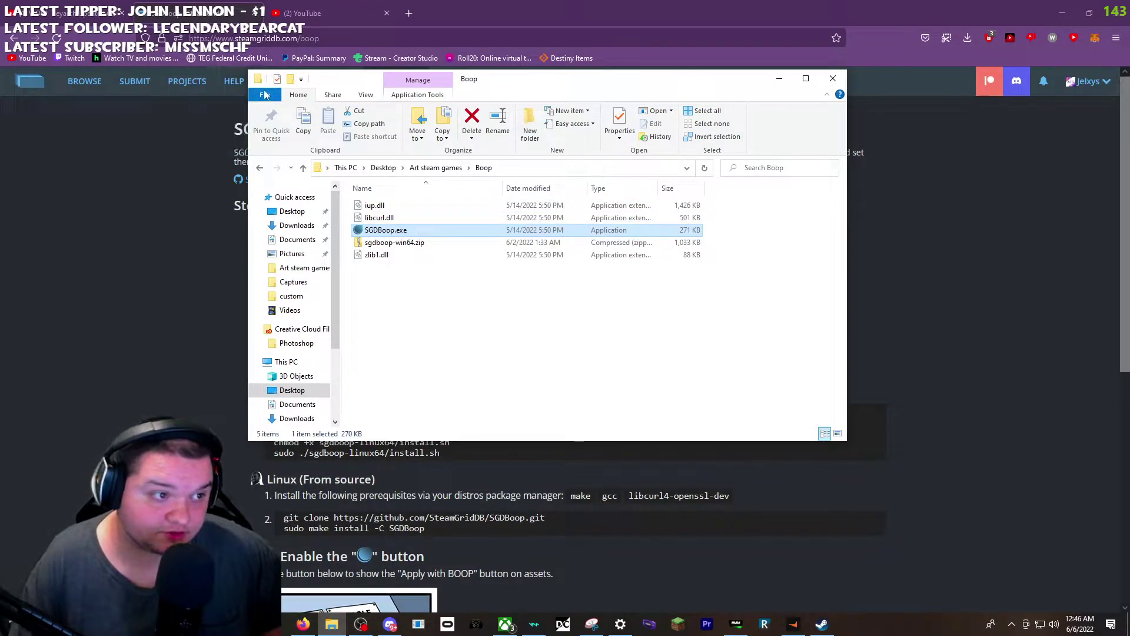
left_click(260, 168)
scroll(596, 247, "down", 5)
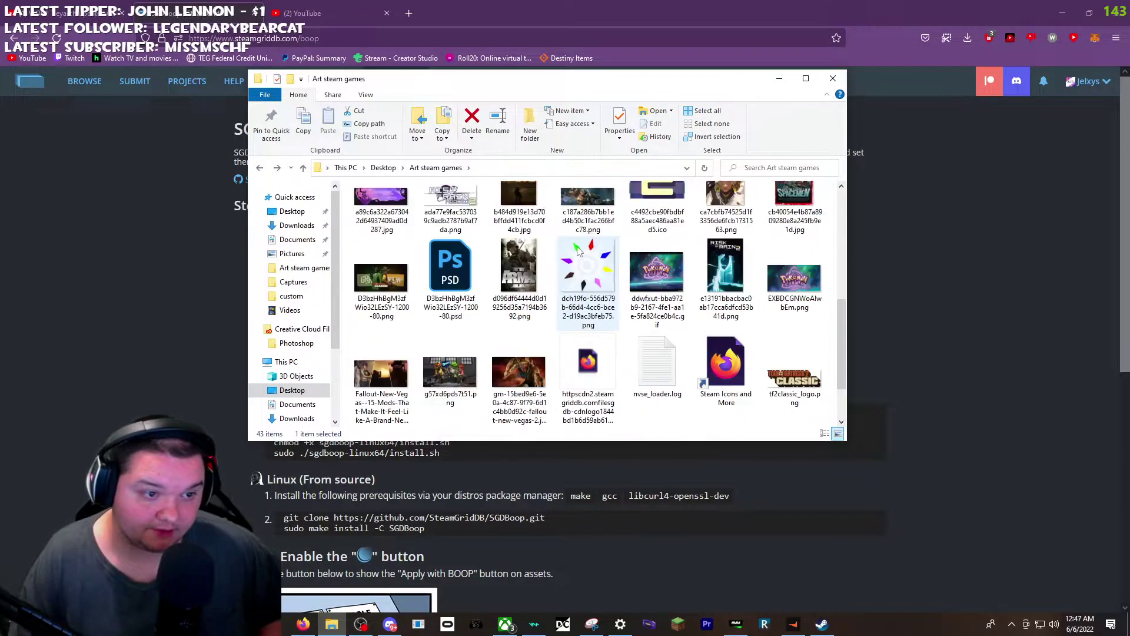
scroll(648, 235, "up", 5)
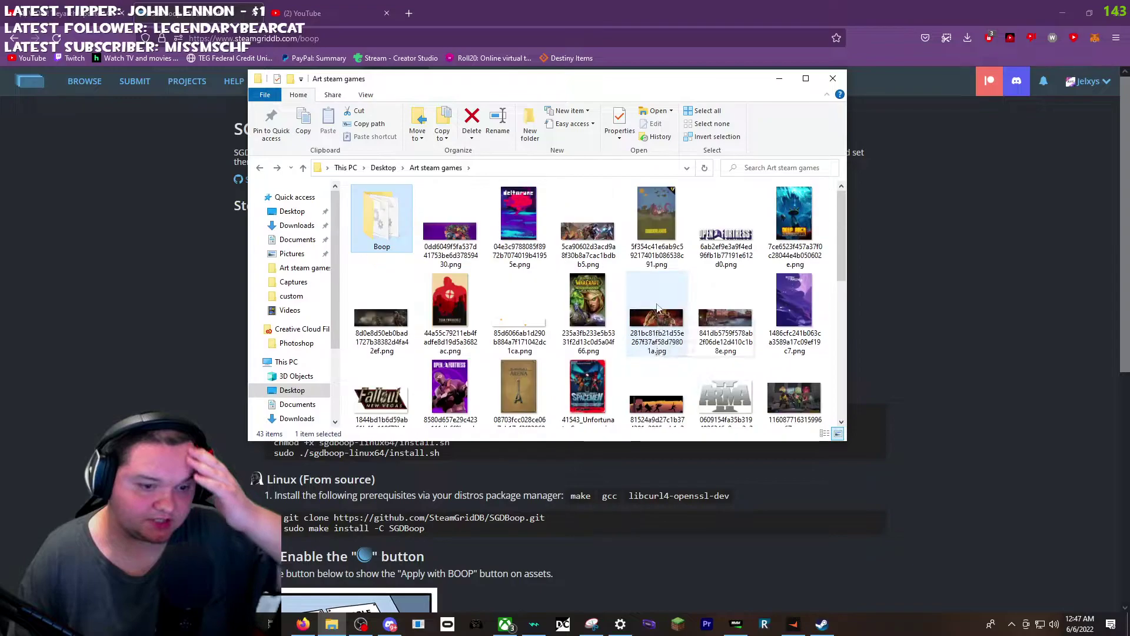
left_click(779, 78)
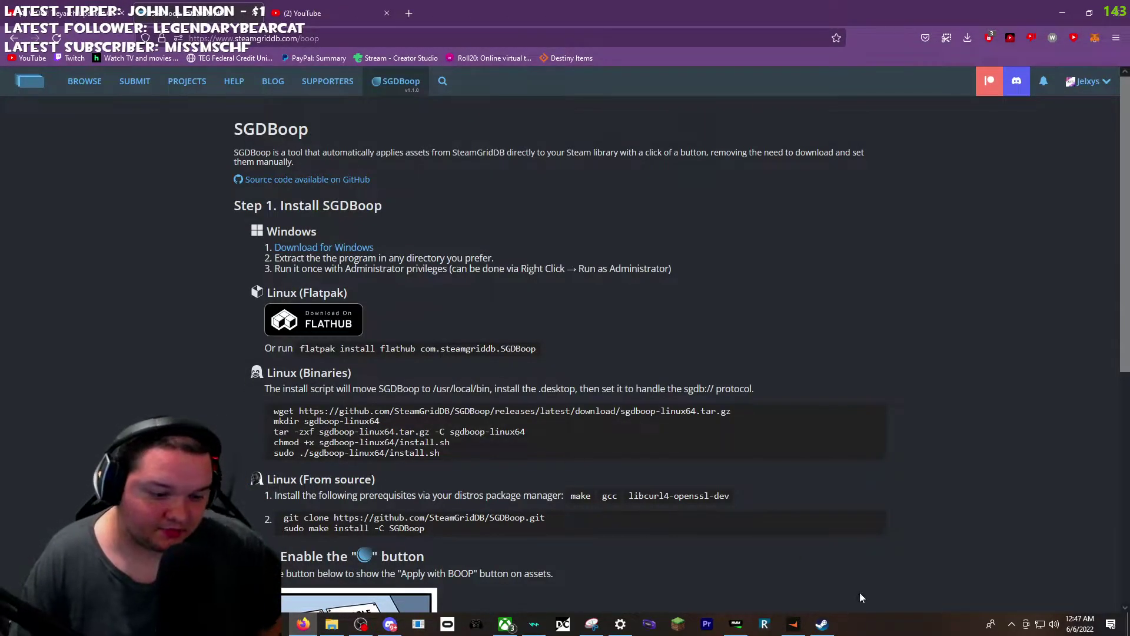
left_click(836, 630)
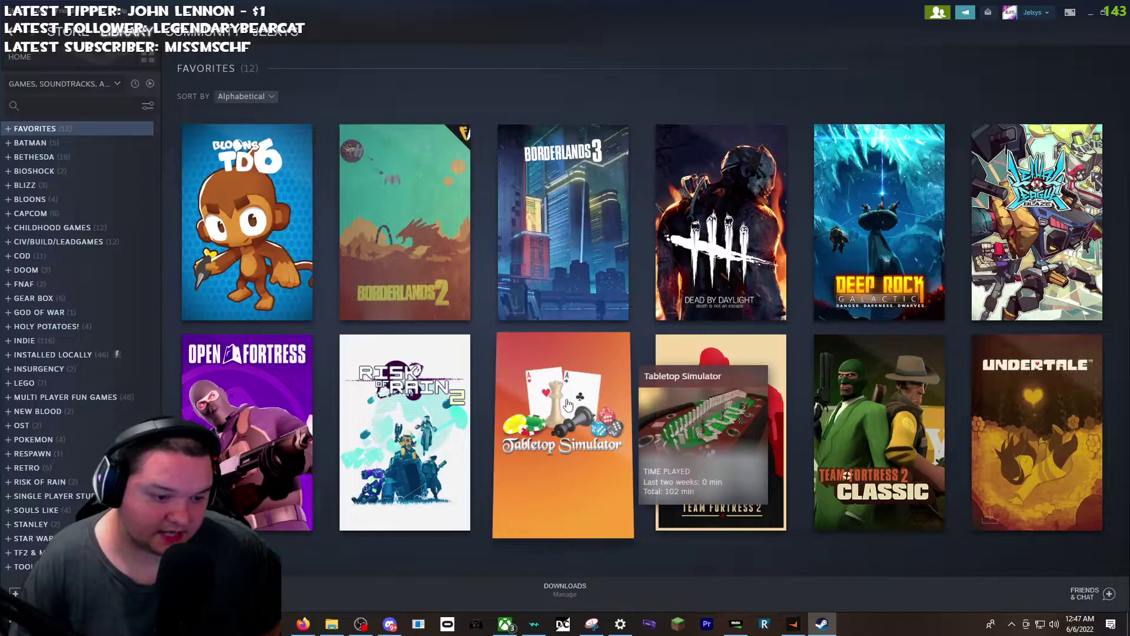
- Switch to Firefox, go to the SteamGridDB home page and open the site search
key("alt+Tab")
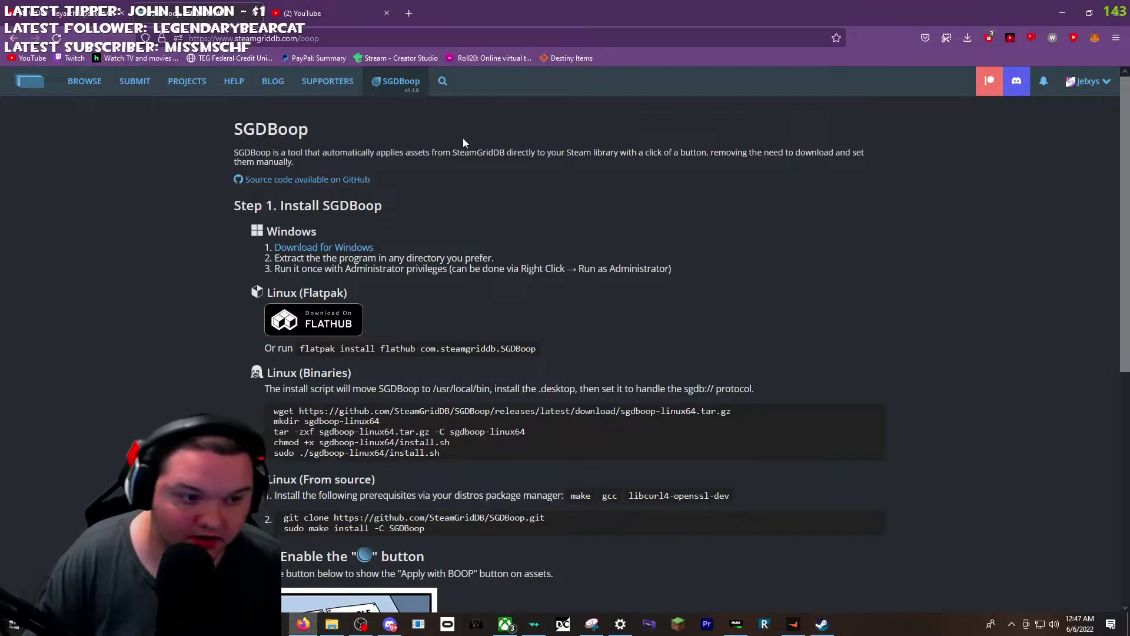
mouse_move(82, 98)
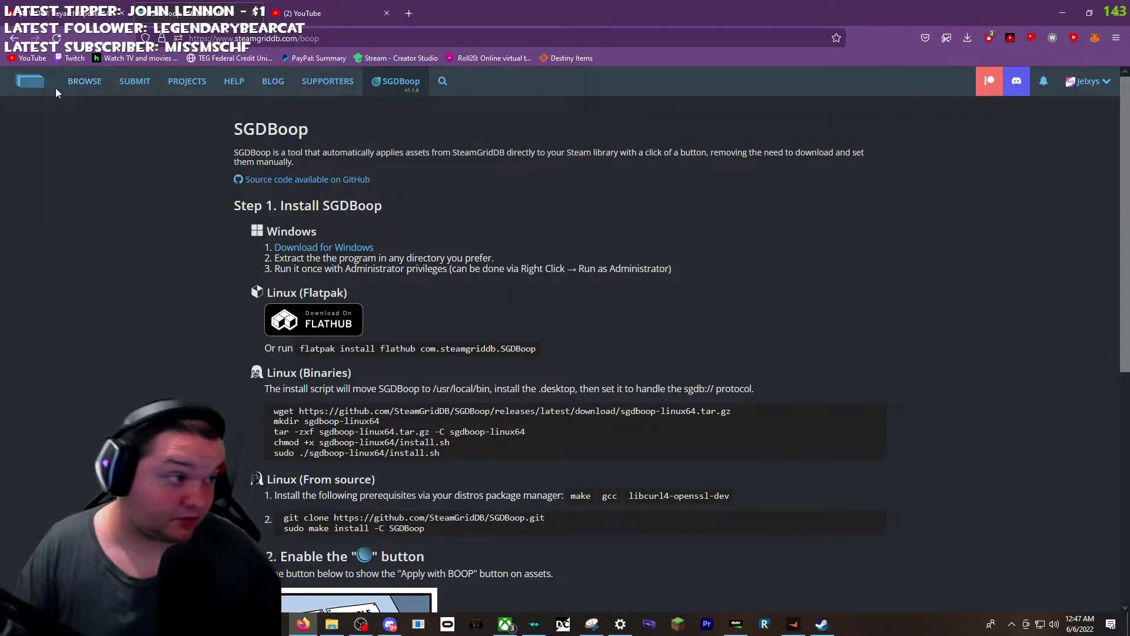
left_click(444, 81)
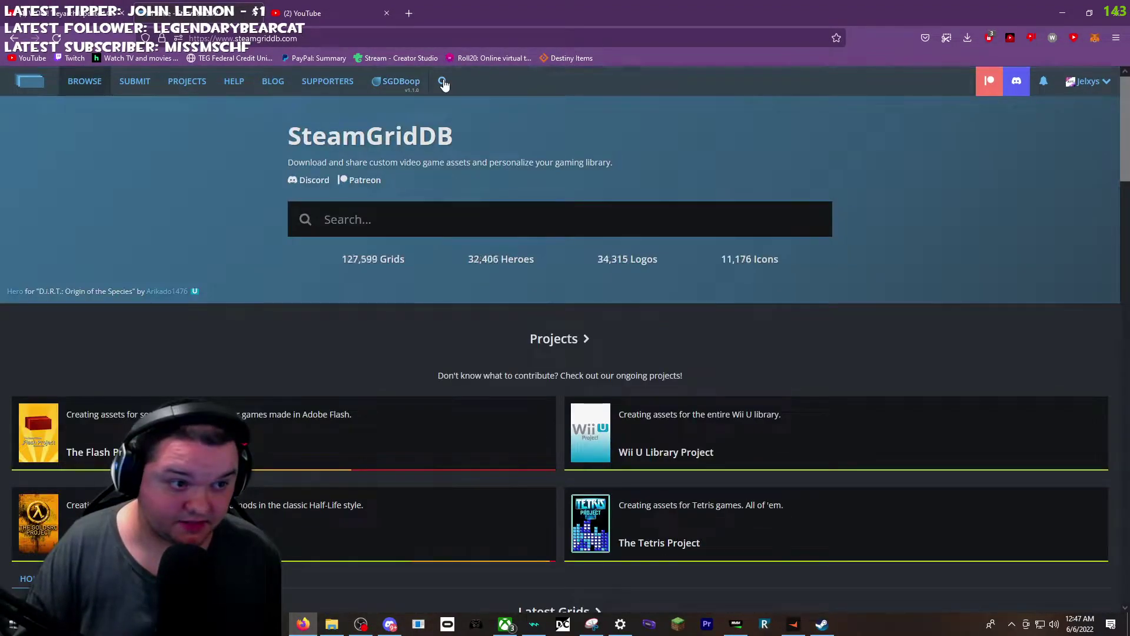
left_click(443, 82)
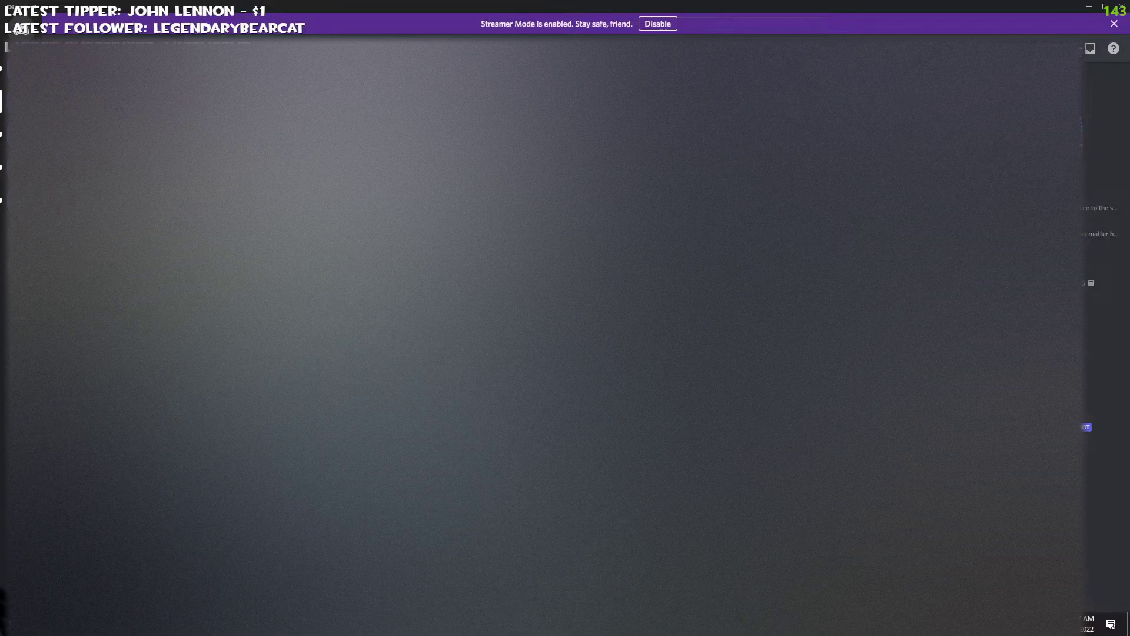
- Minimize Discord, switch to Steam and look through the artwork in the Bioshock, Bethesda and Childhood Games collections
left_click(1091, 10)
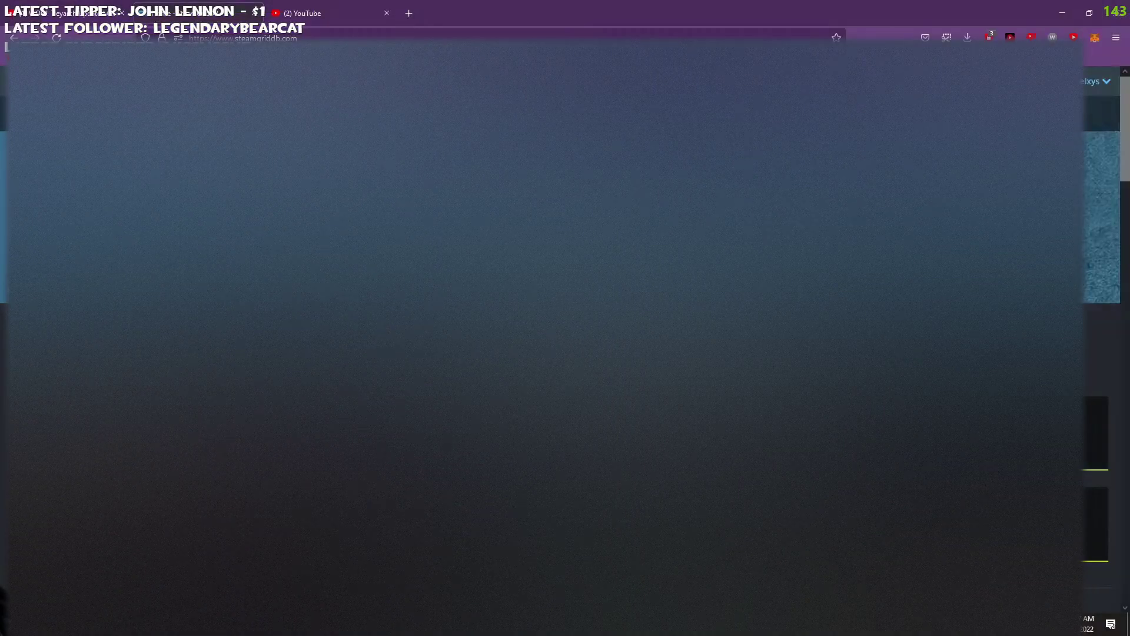
key("alt+Tab")
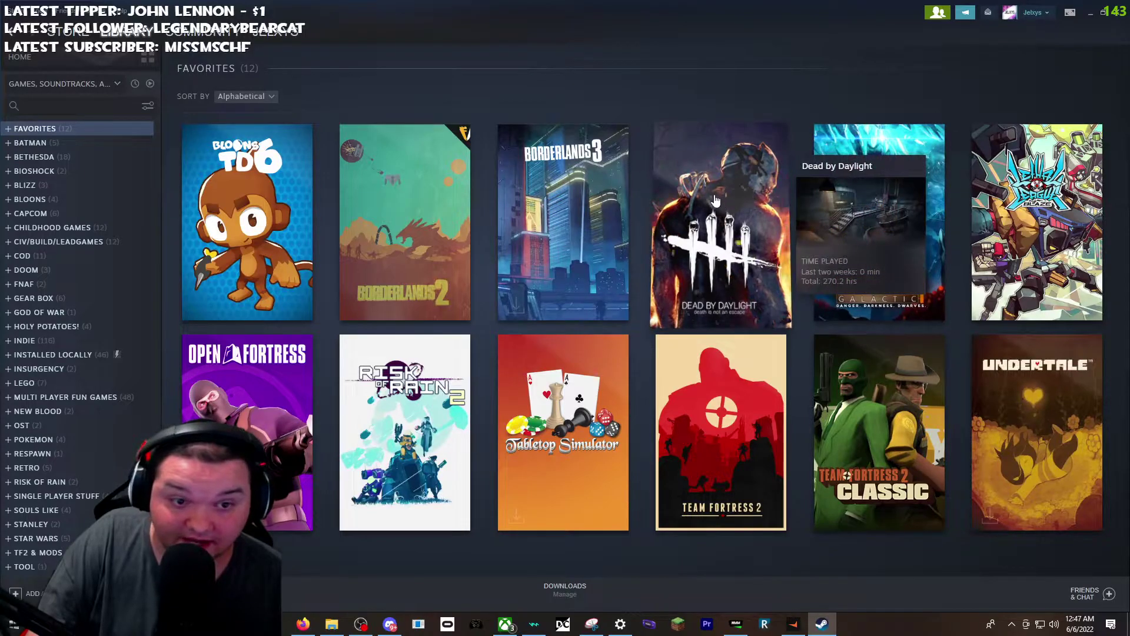
mouse_move(571, 211)
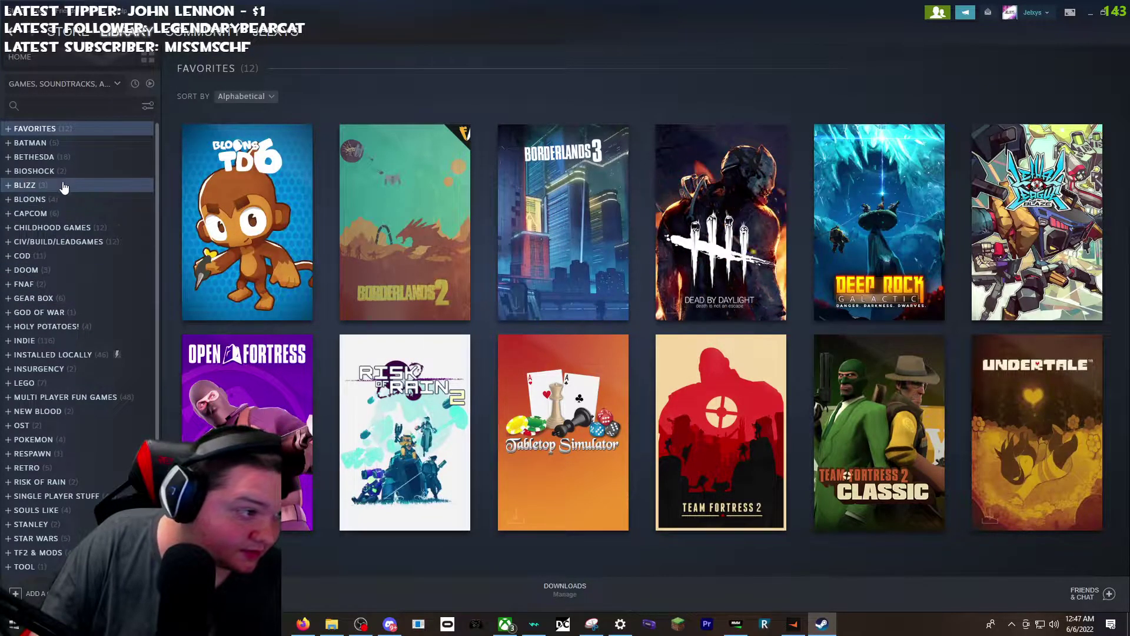
left_click(56, 190)
left_click(66, 171)
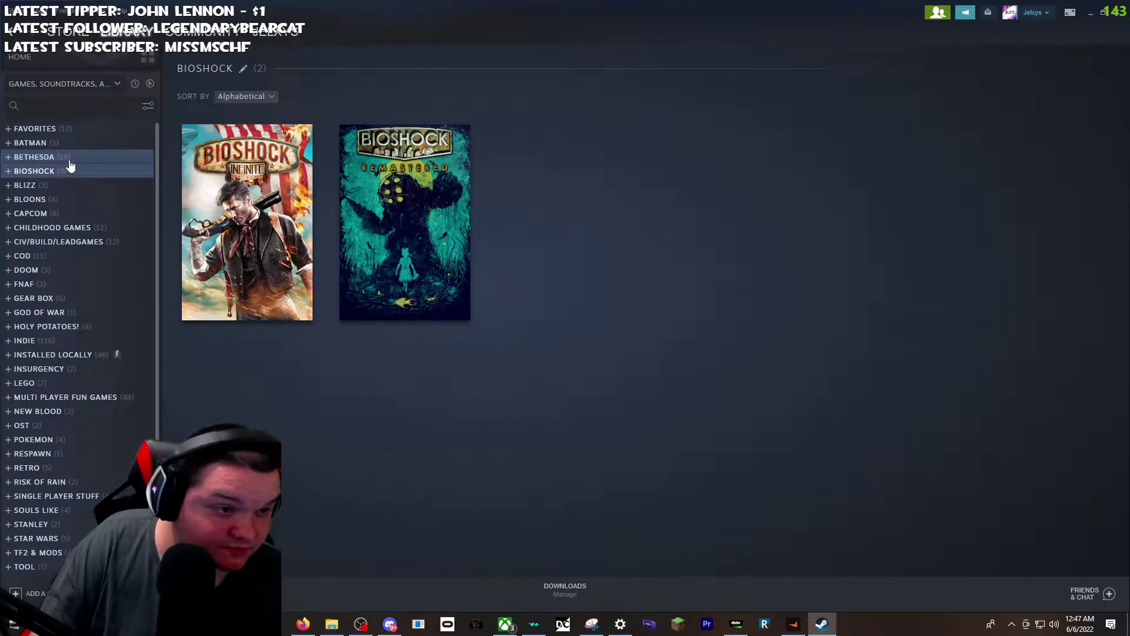
left_click(69, 160)
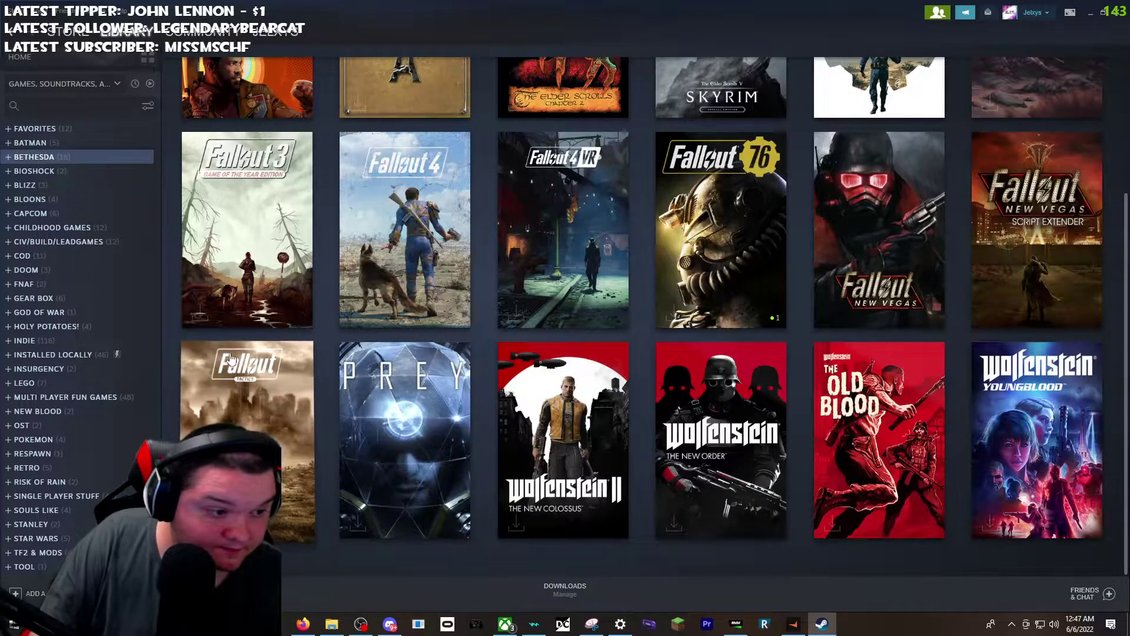
scroll(379, 337, "up", 3)
mouse_move(379, 338)
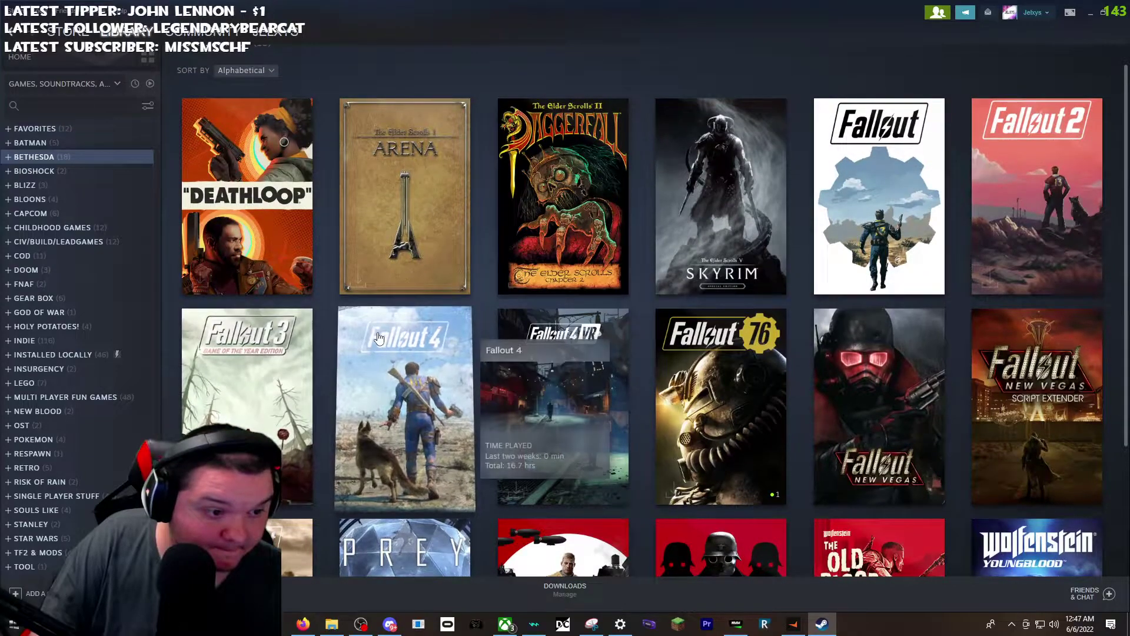
mouse_move(305, 346)
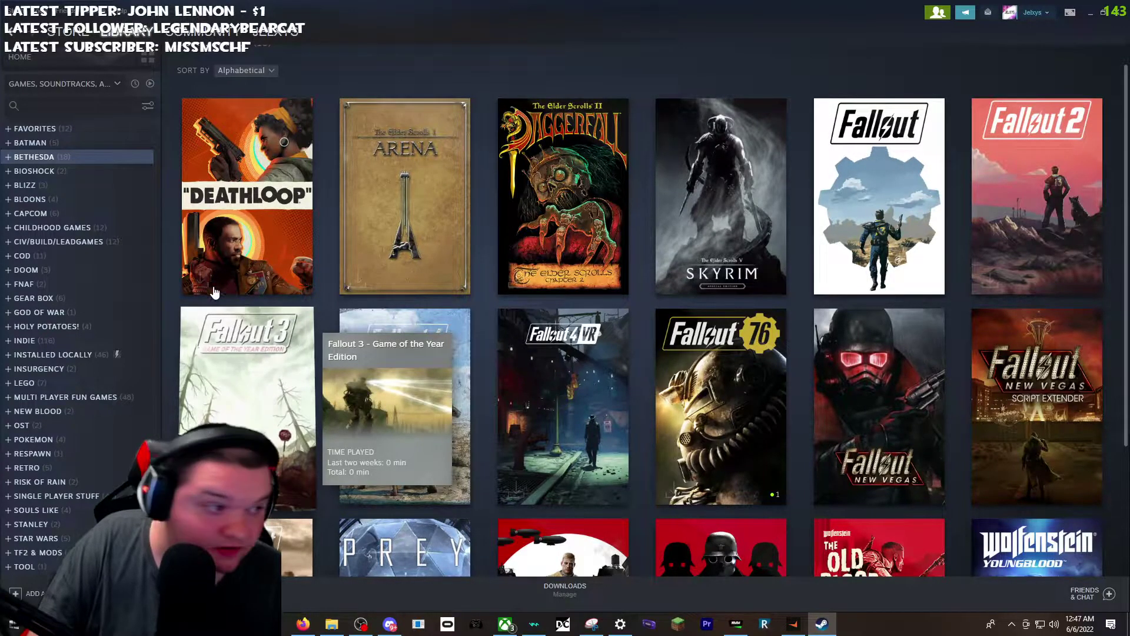
left_click(52, 227)
mouse_move(562, 386)
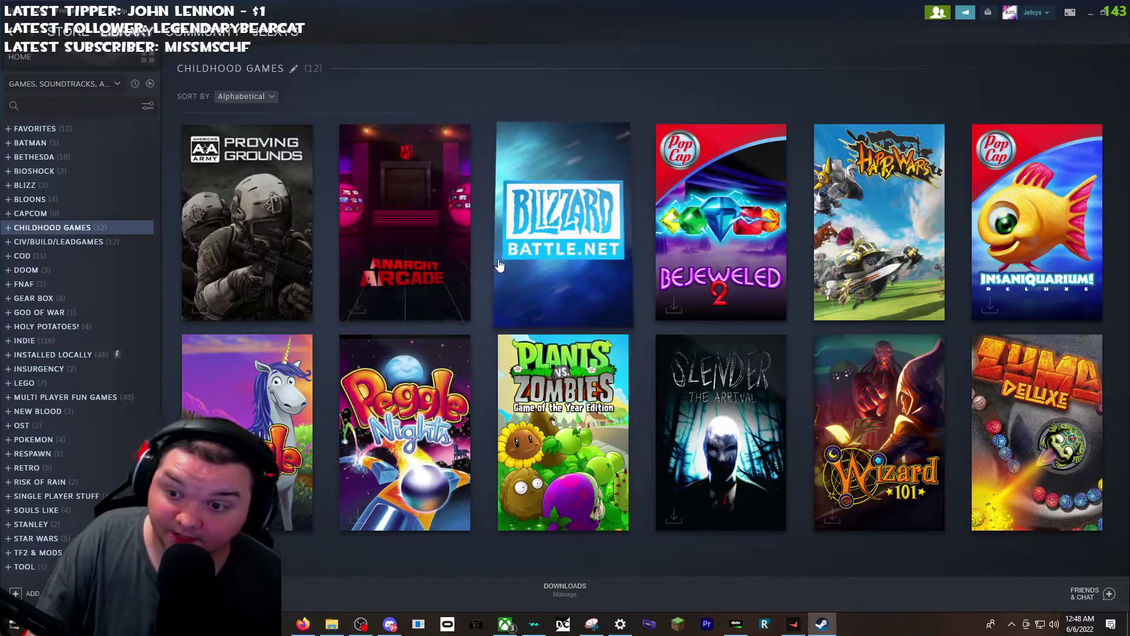
mouse_move(566, 278)
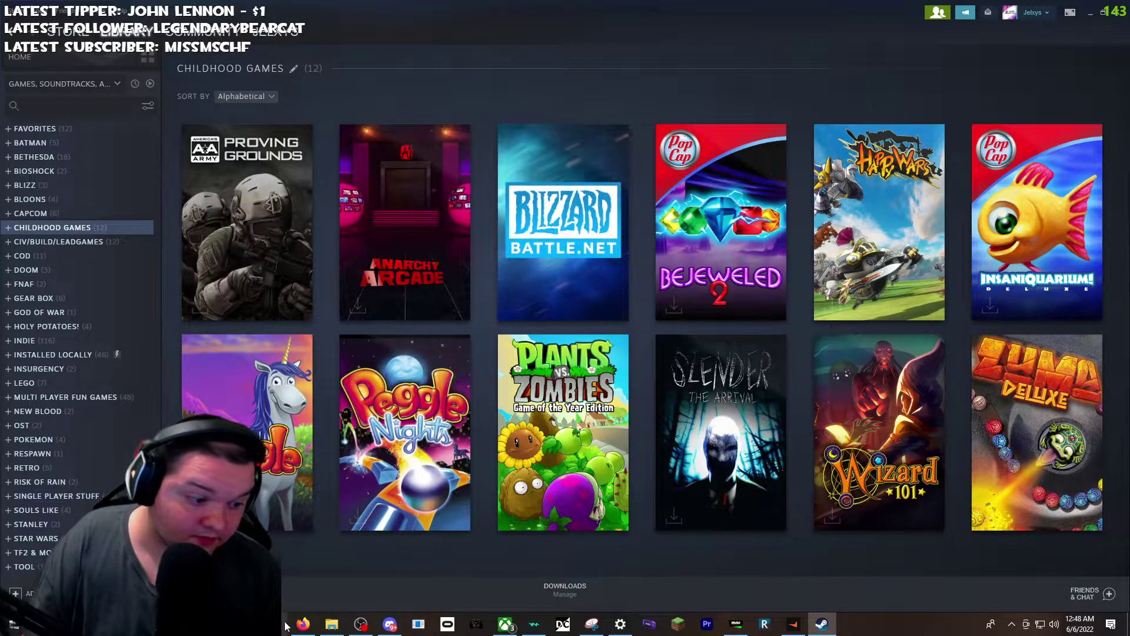
- Bring the Steam library back up and show the Favorites collection
left_click(303, 624)
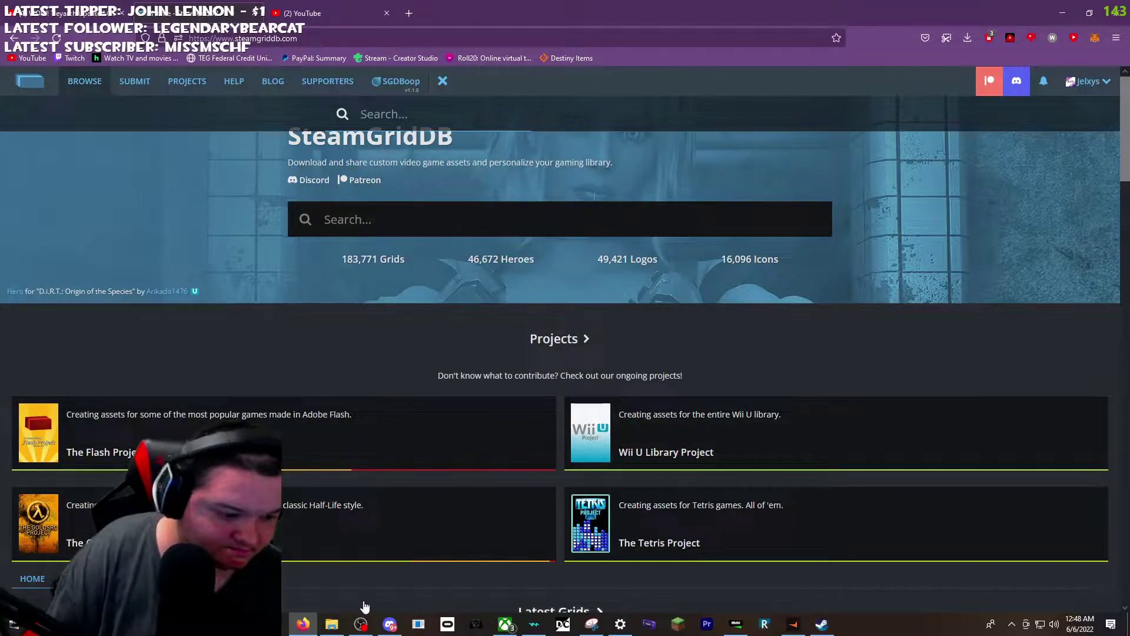
left_click(822, 625)
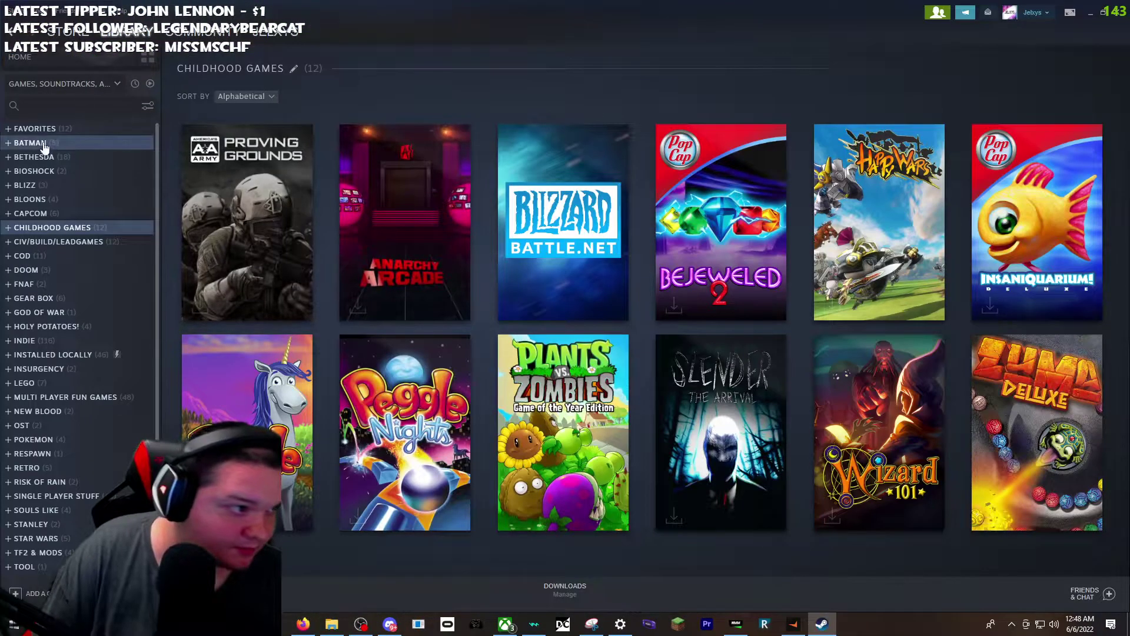
left_click(77, 134)
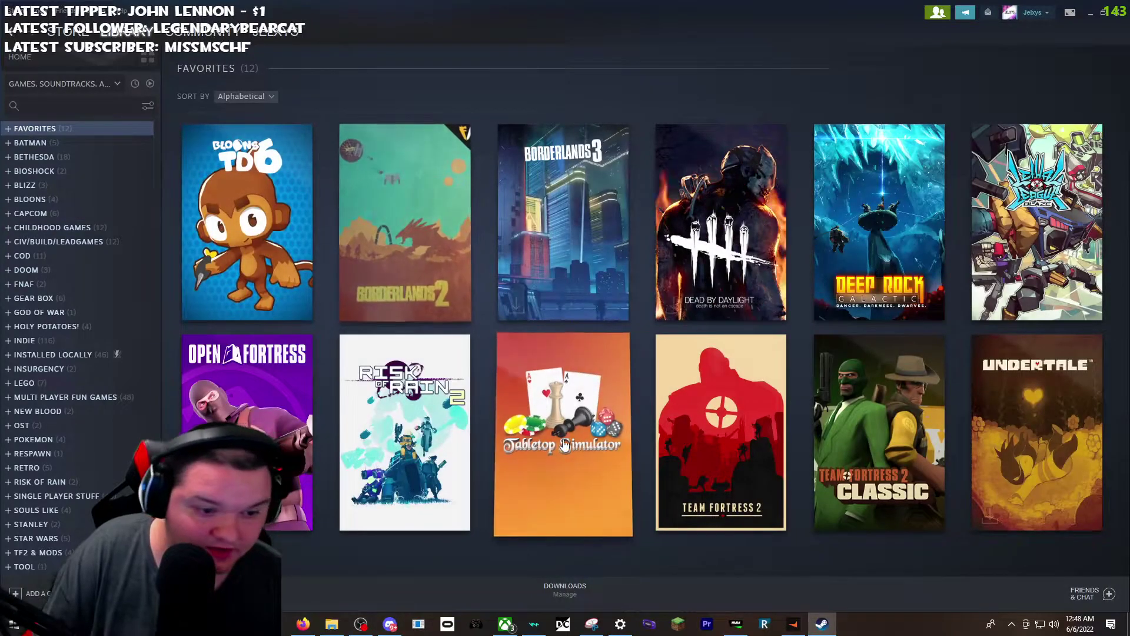
- Switch to Firefox, search SteamGridDB for "tabletop" and open the Tabletop Simulator (2015) page
left_click(303, 624)
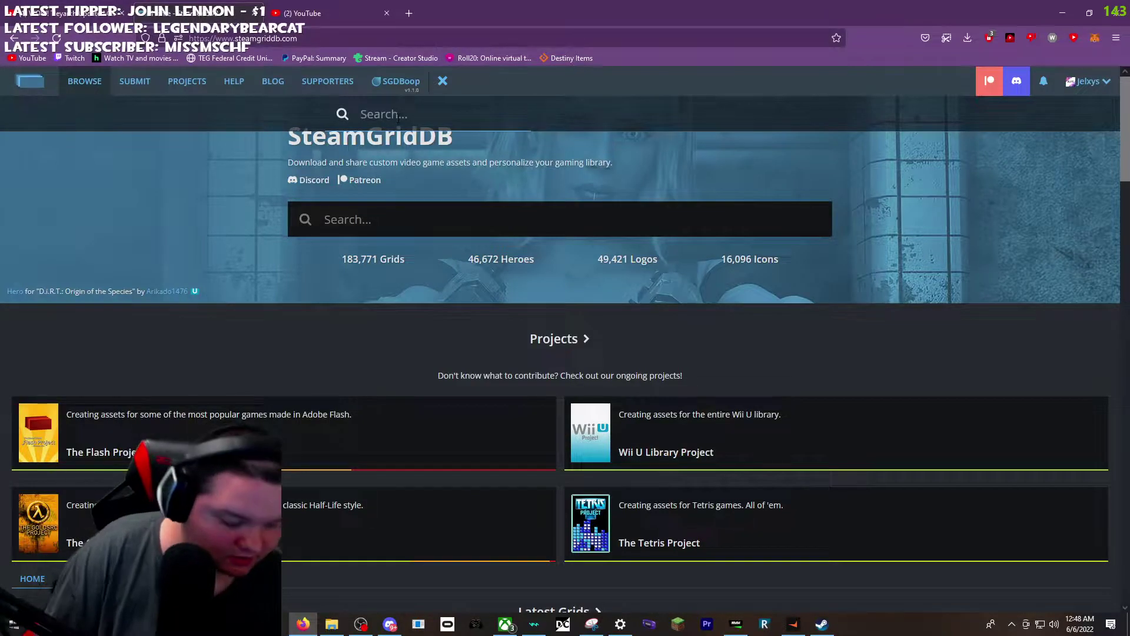
left_click(398, 115)
type("tablet")
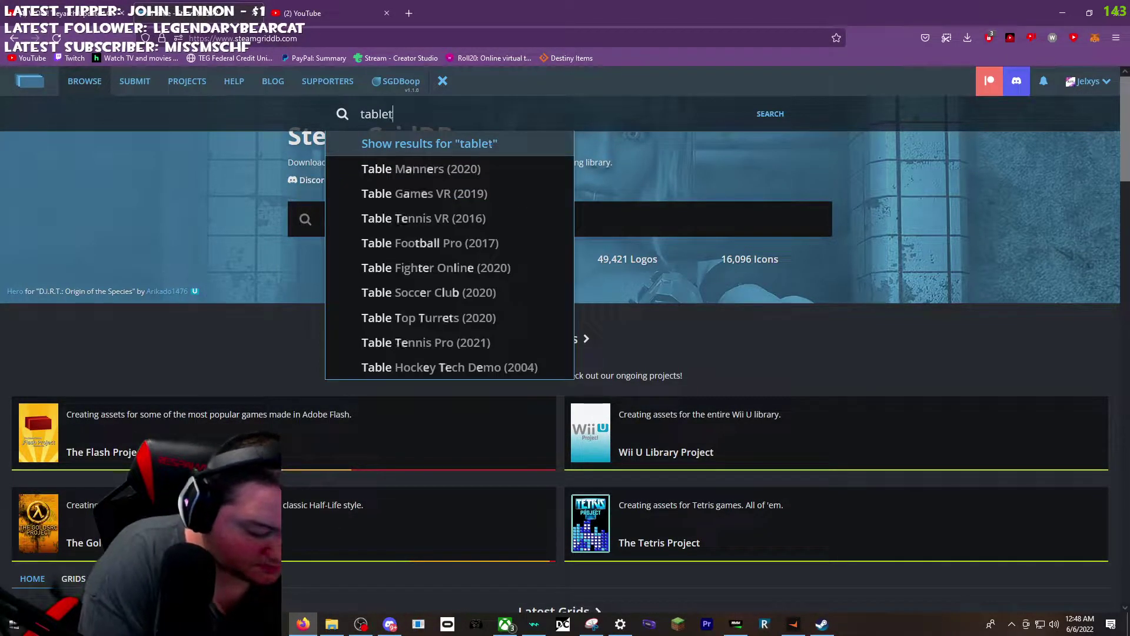
type("op")
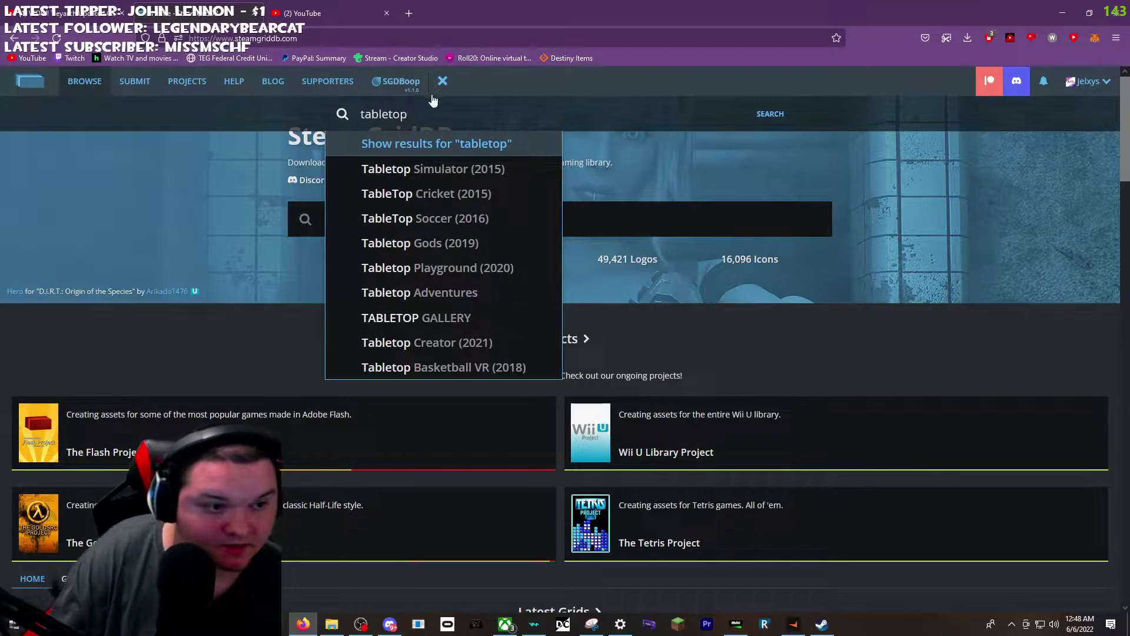
left_click(482, 170)
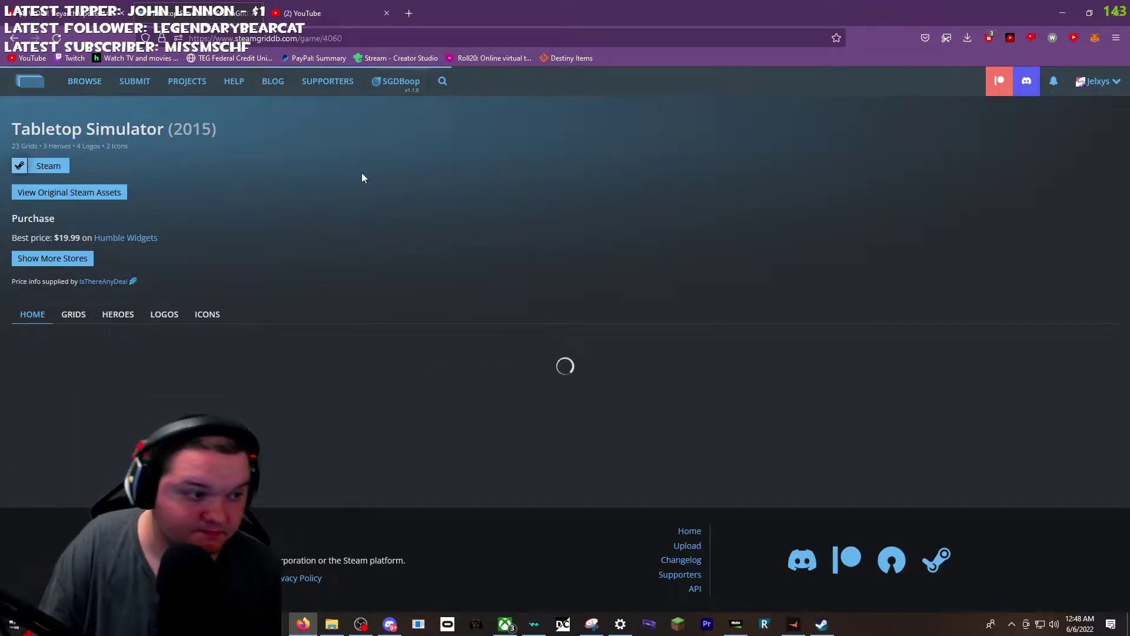
- View the Tabletop Simulator grids on SteamGridDB and open the game's page in the Steam library
scroll(294, 204, "down", 2)
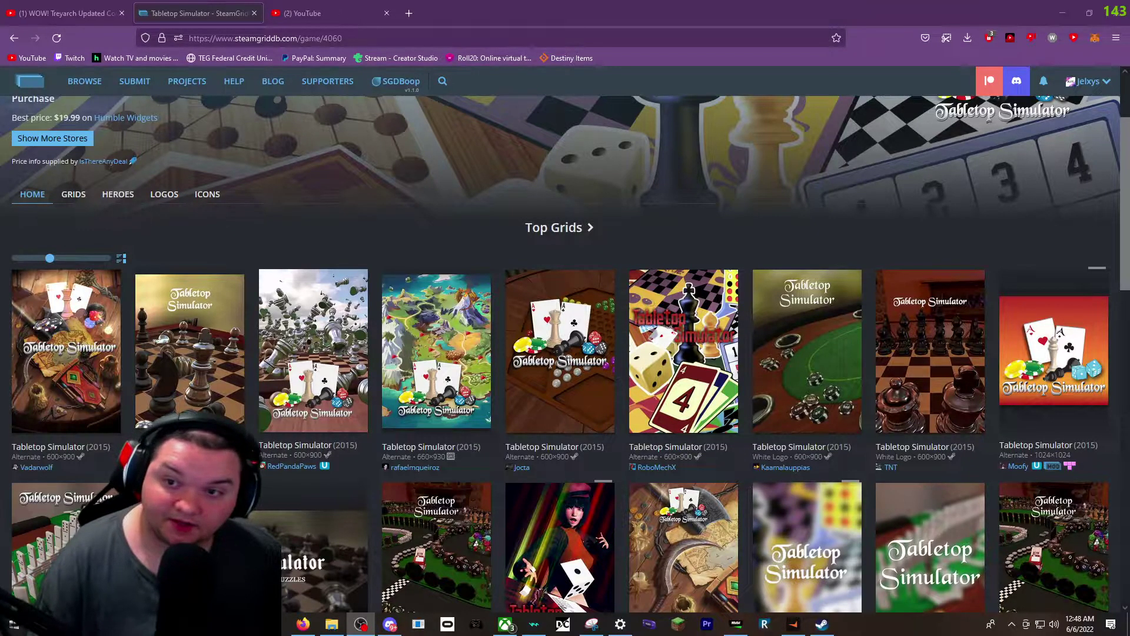
left_click(74, 194)
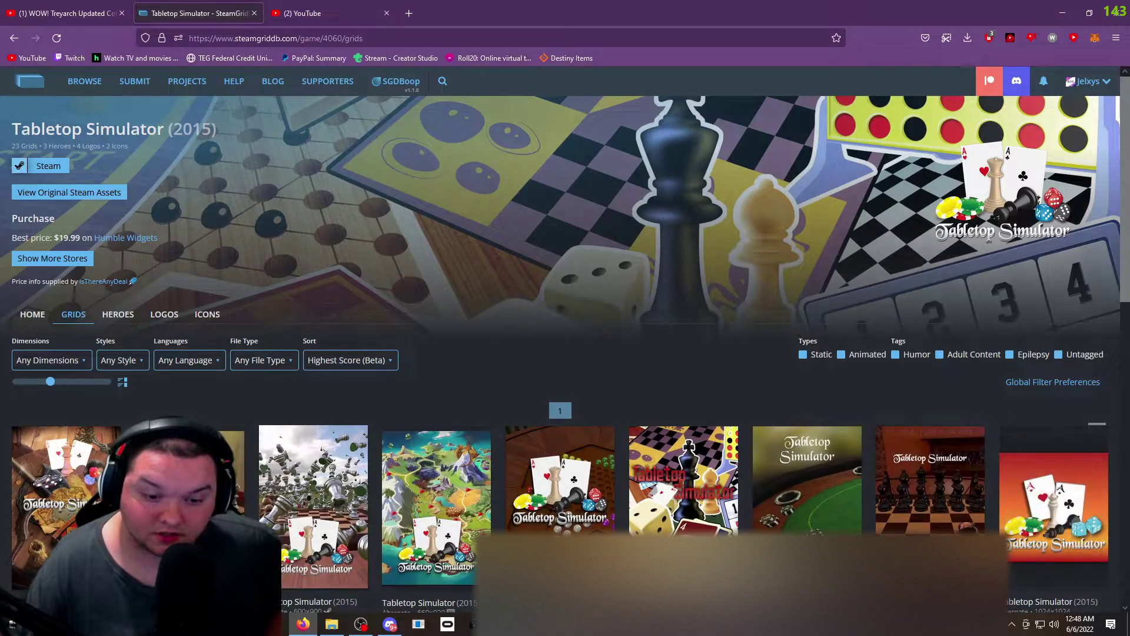
left_click(822, 624)
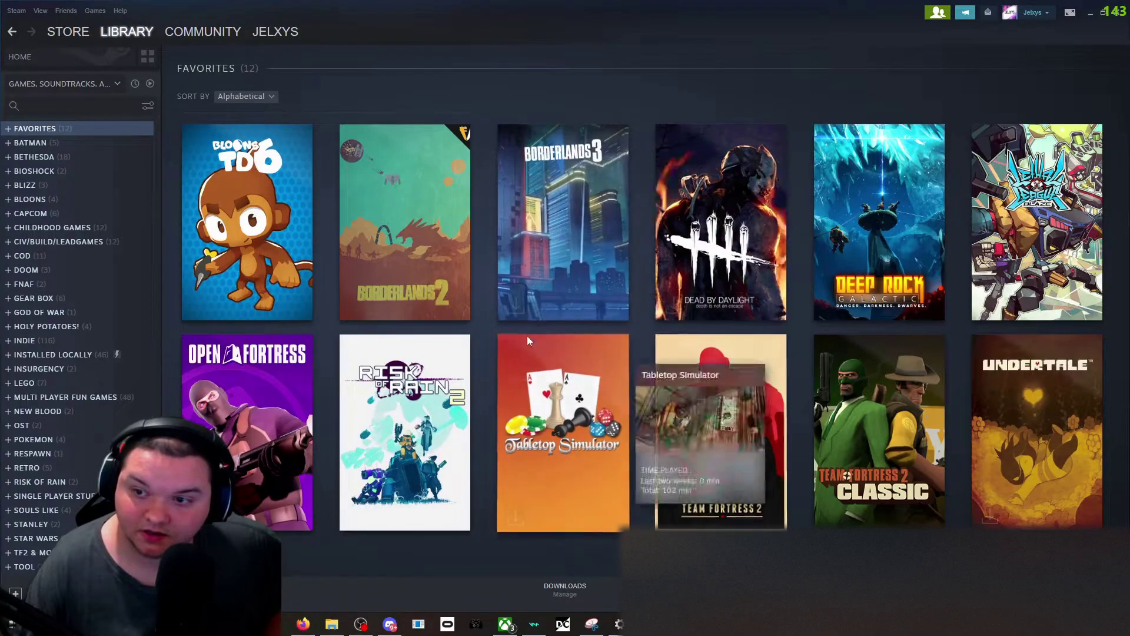
left_click(602, 361)
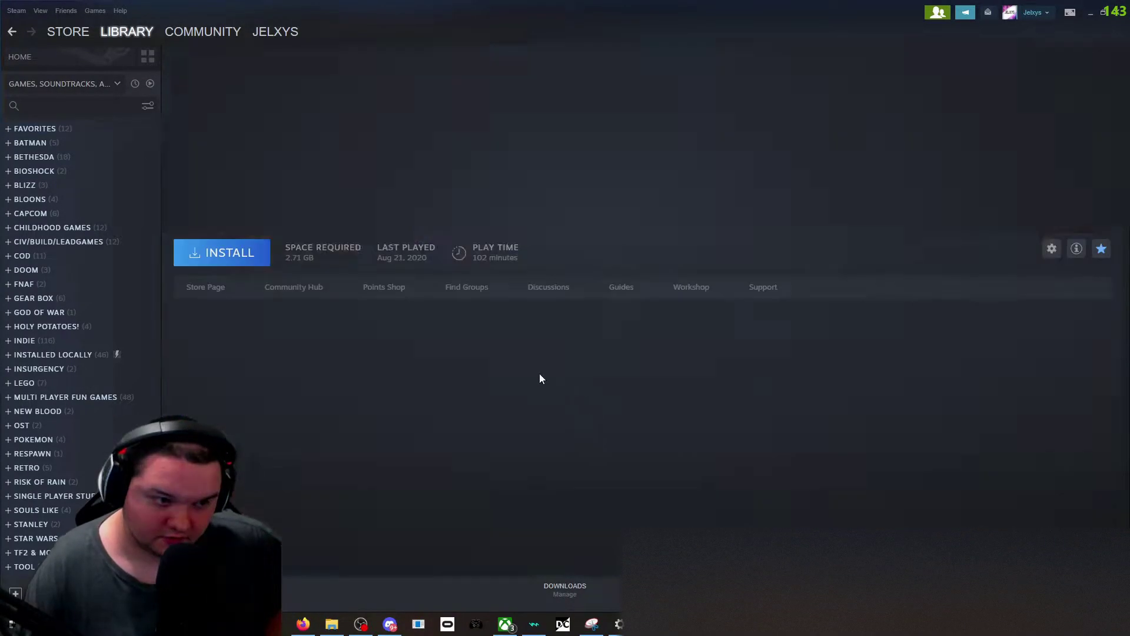
- Review the Tabletop Simulator heroes and logos on SteamGridDB and compare them with the game's Steam library page
left_click(302, 624)
left_click(125, 321)
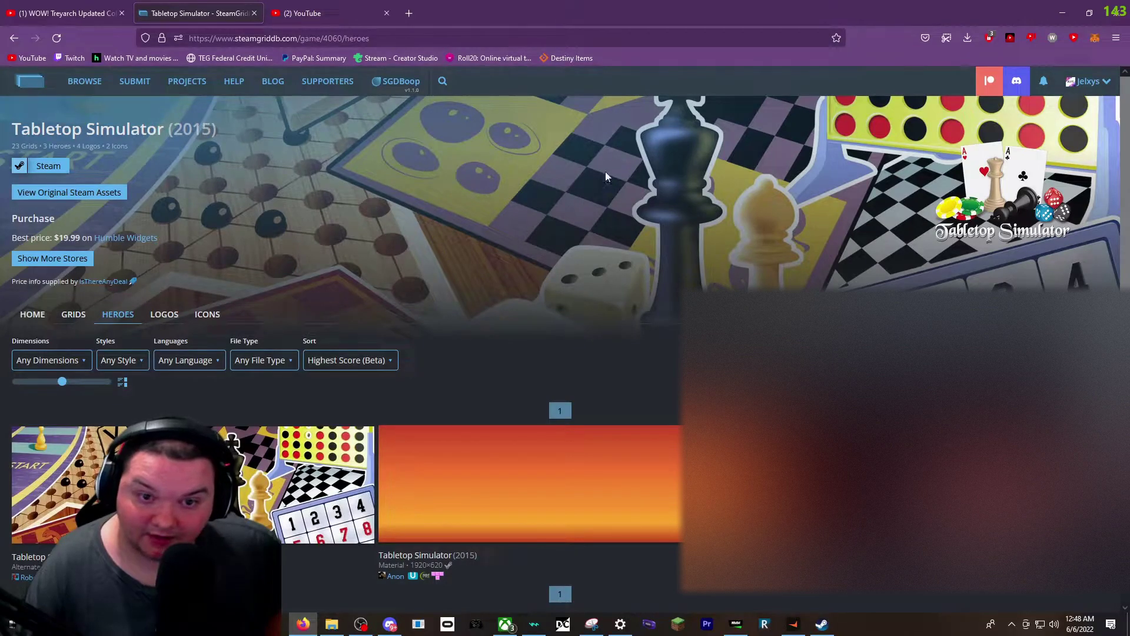
left_click(165, 315)
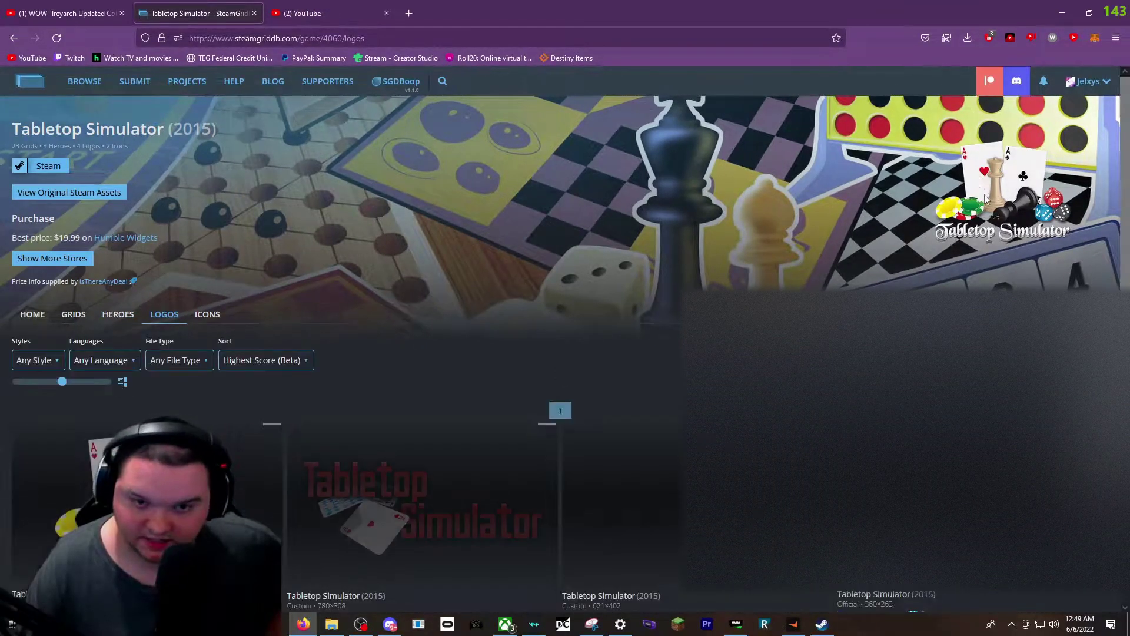
left_click(121, 319)
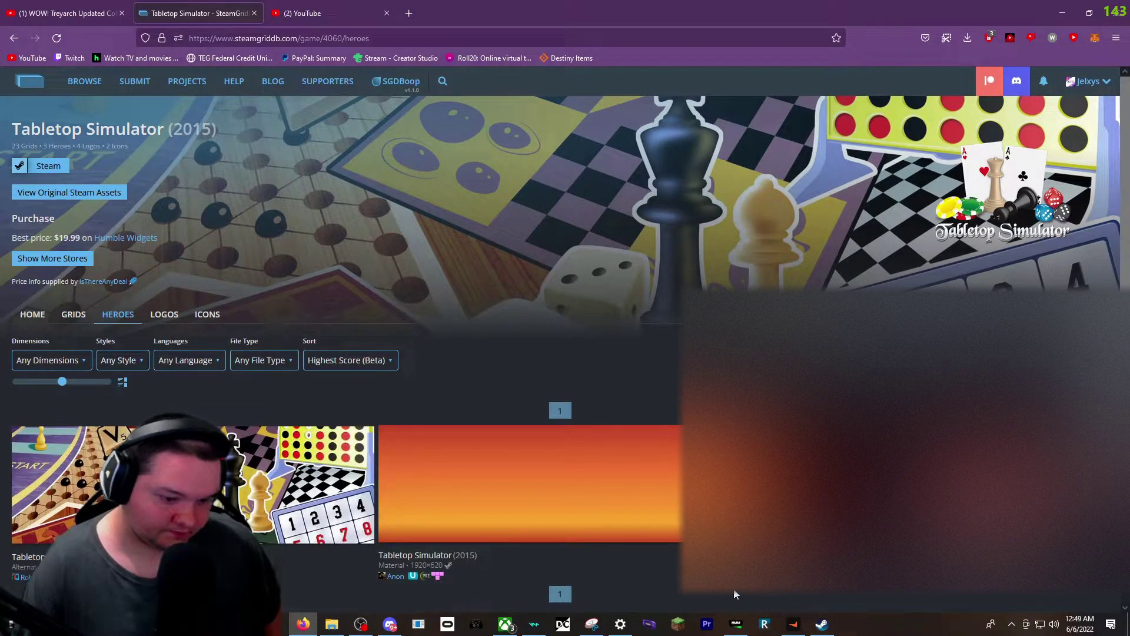
left_click(823, 625)
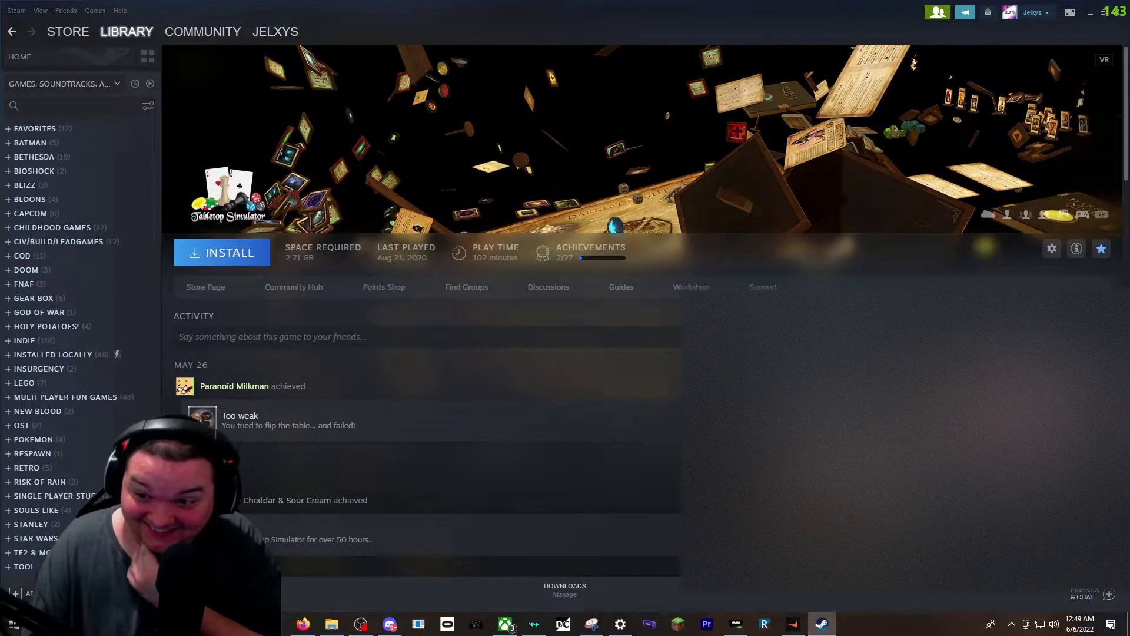
- Reopen the Tabletop Simulator grids on SteamGridDB and show the game's cover among the Steam favorites
key("alt+Tab")
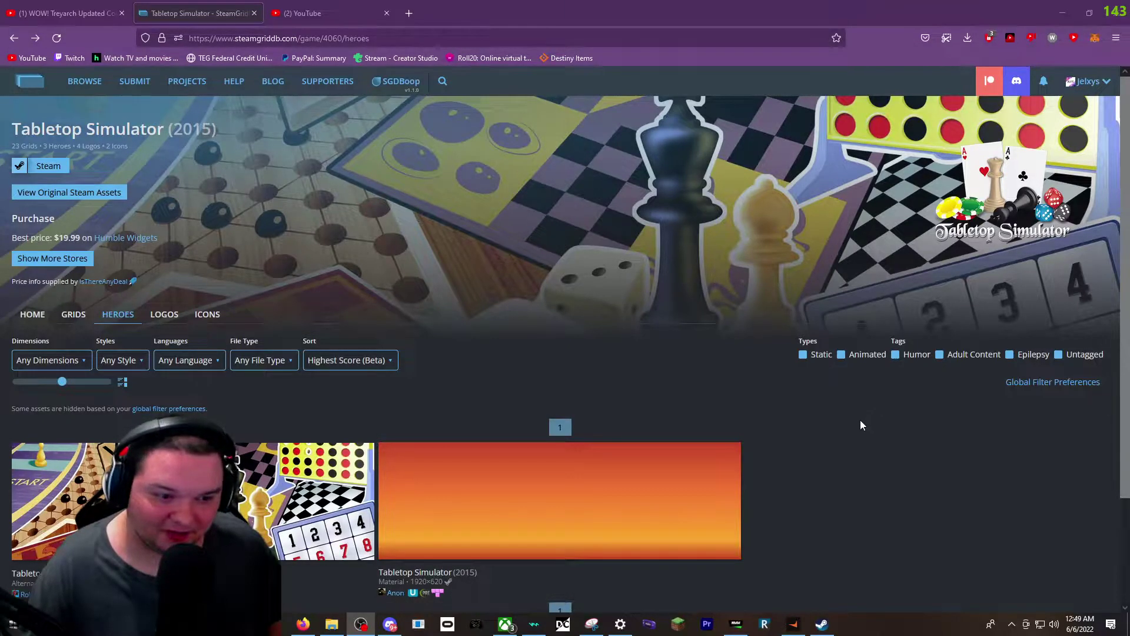
left_click(74, 317)
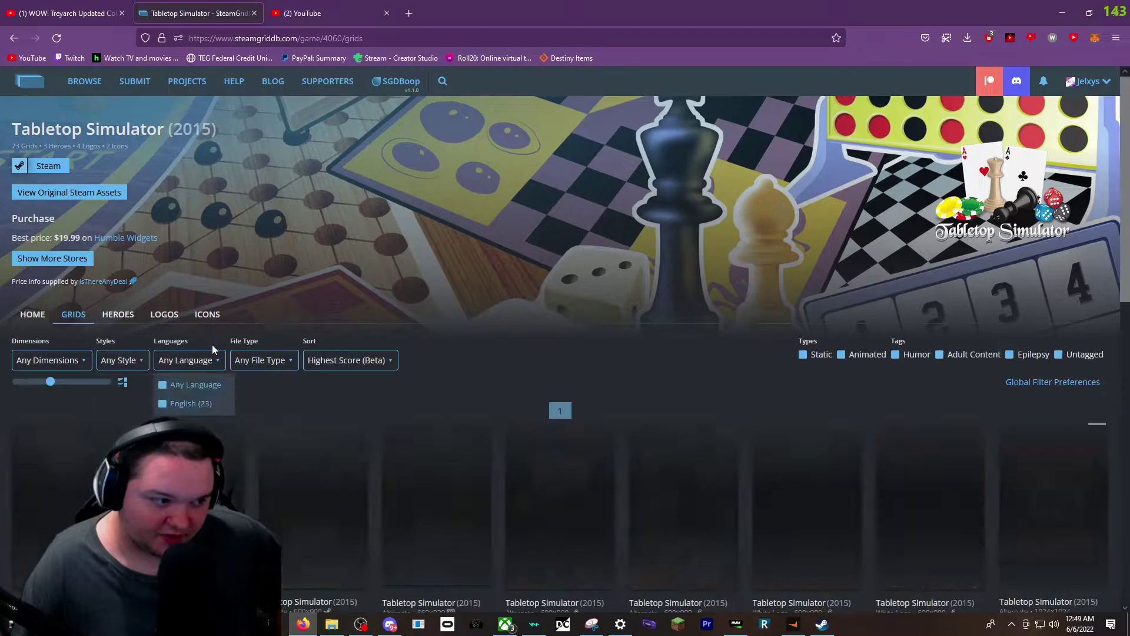
left_click(822, 624)
left_click(34, 128)
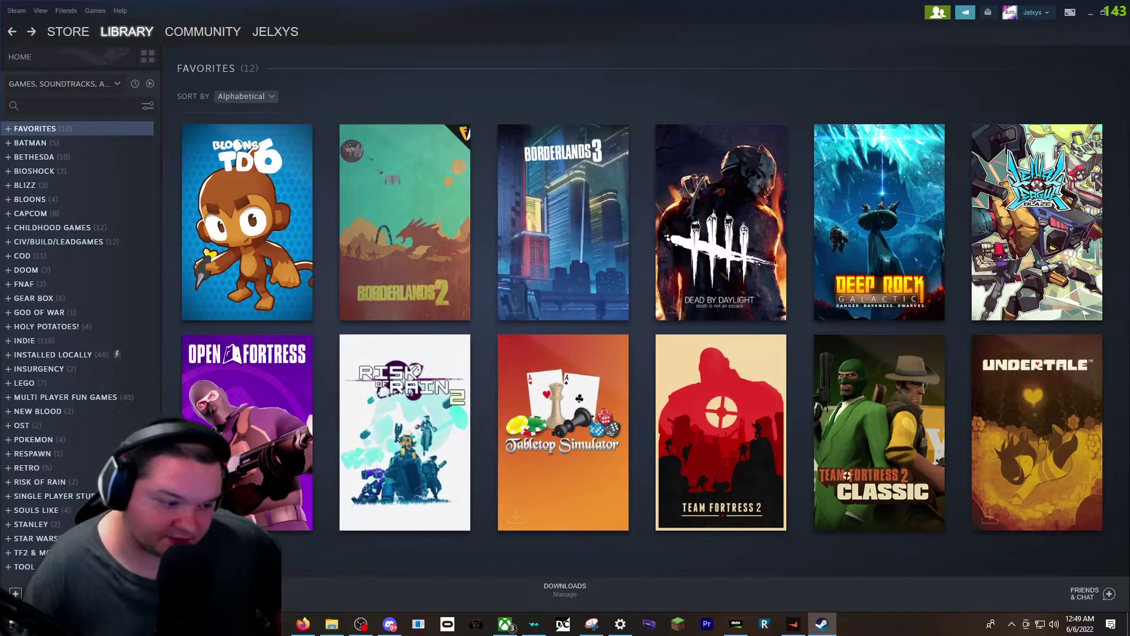
- In Firefox, apply with BOOP the 600×900 Tabletop Simulator grid showing the cards-and-chess logo over a dark wooden board
left_click(303, 625)
scroll(718, 351, "down", 6)
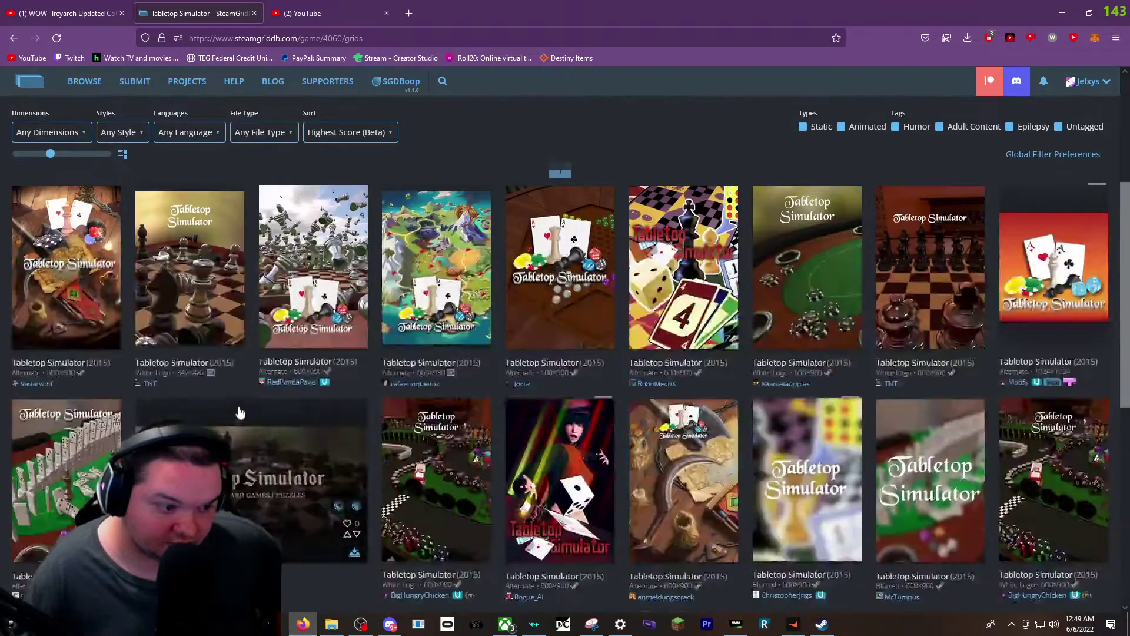
scroll(354, 305, "up", 3)
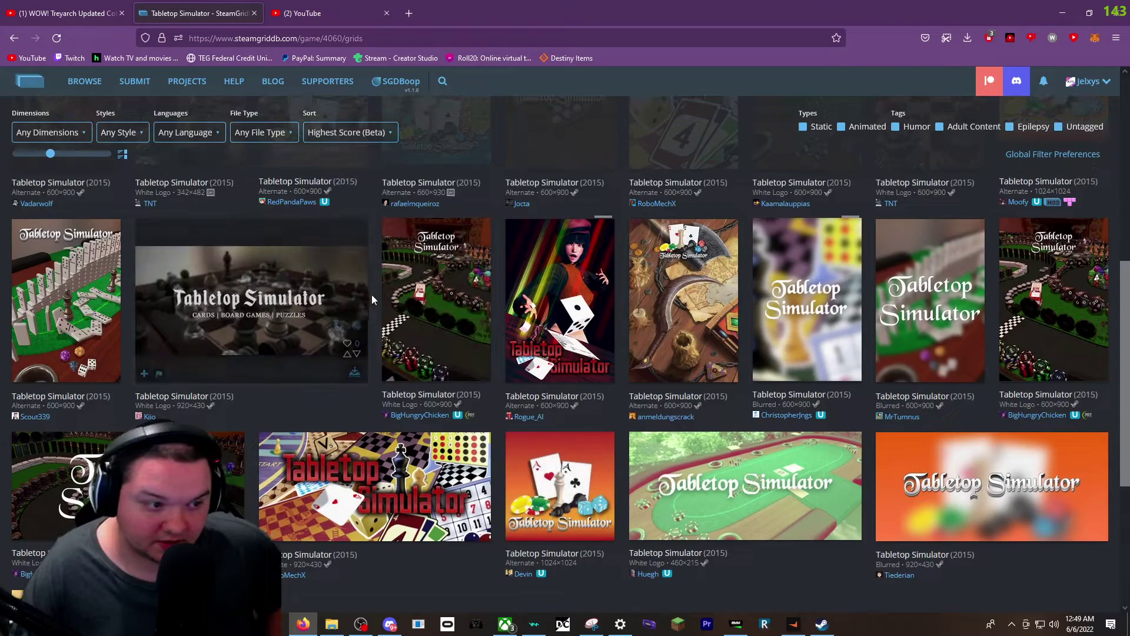
scroll(354, 305, "up", 2)
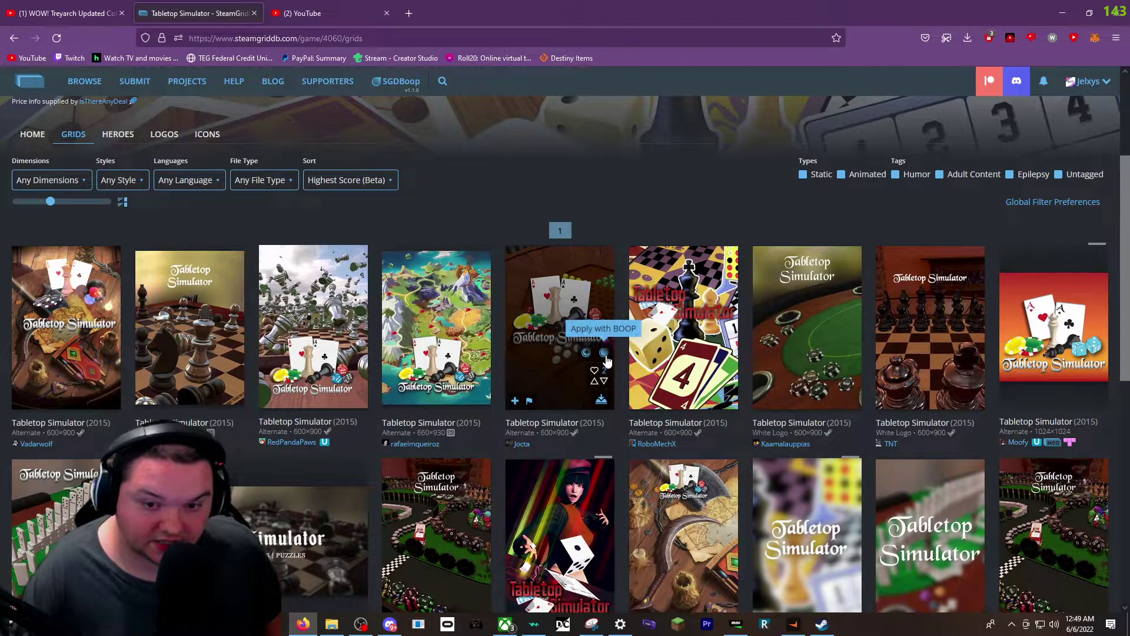
left_click(606, 355)
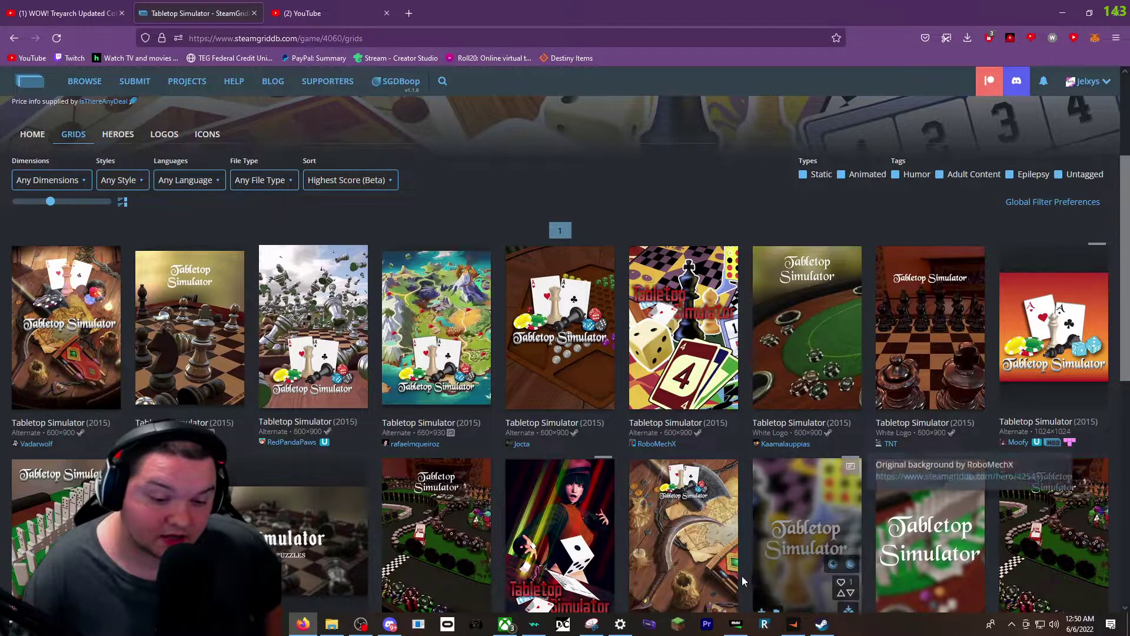
- In Steam, check the Tabletop Simulator cover among the favorites by opening the game's page, returning to the collection and reopening the page
left_click(822, 624)
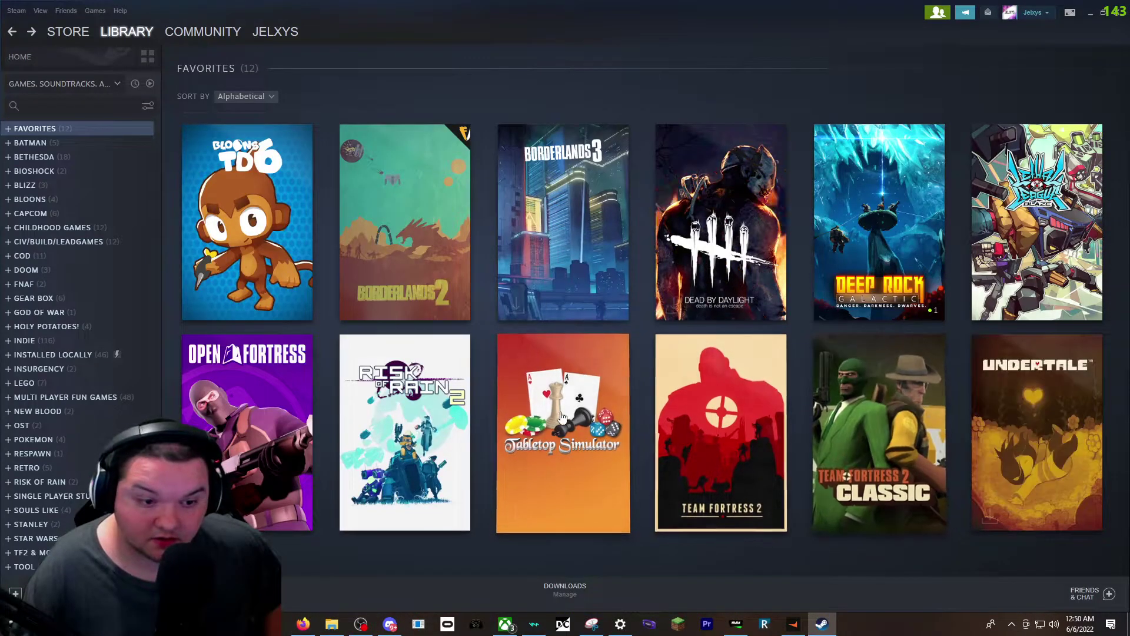
left_click(522, 364)
left_click(11, 35)
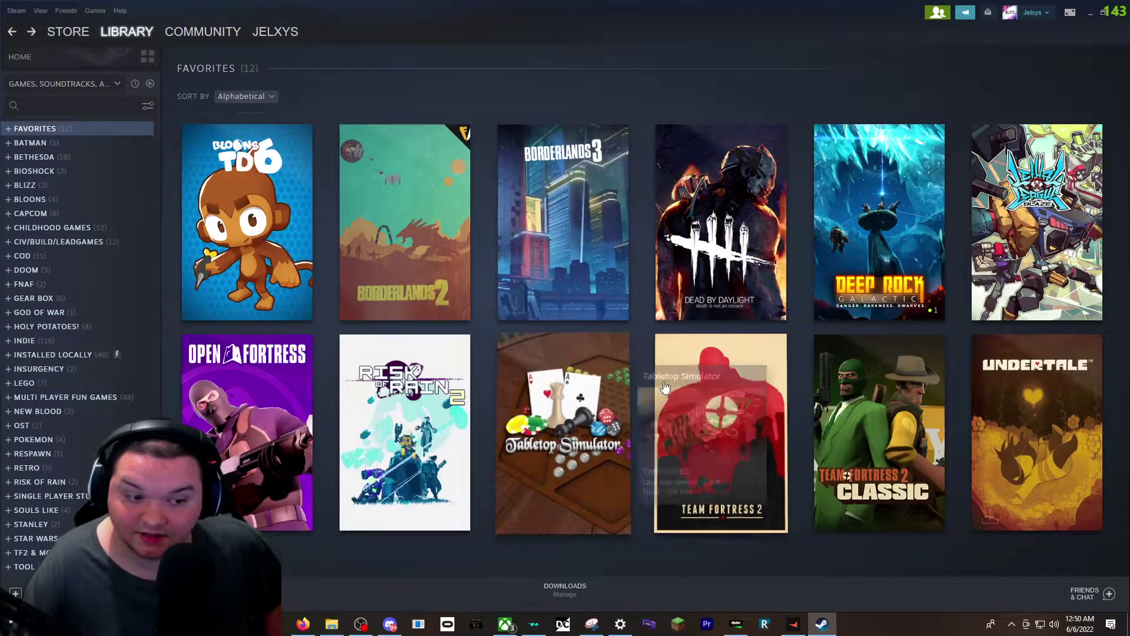
left_click(532, 347)
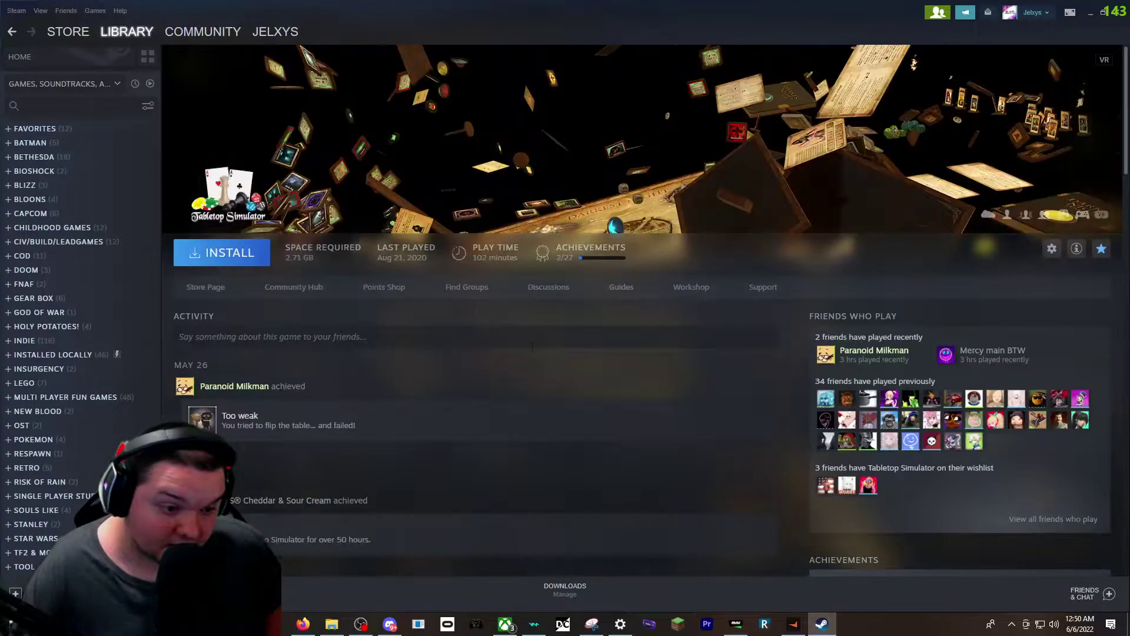
- Review the Tabletop Simulator heroes and logos on SteamGridDB in Firefox against the banner and logo on the game's Steam page
left_click(304, 624)
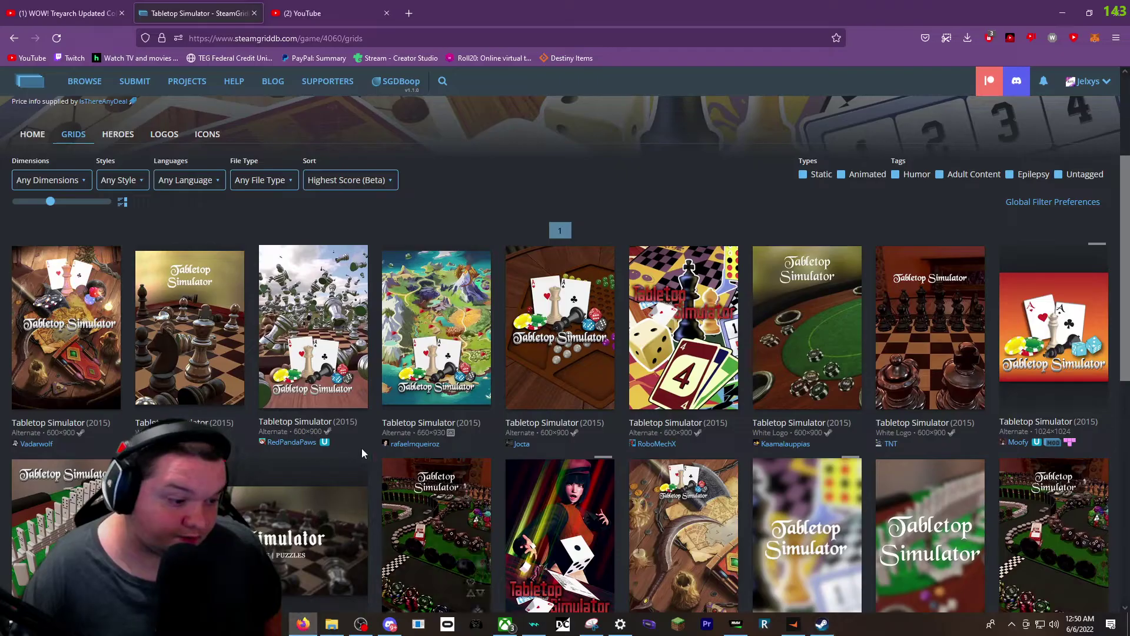
left_click(124, 128)
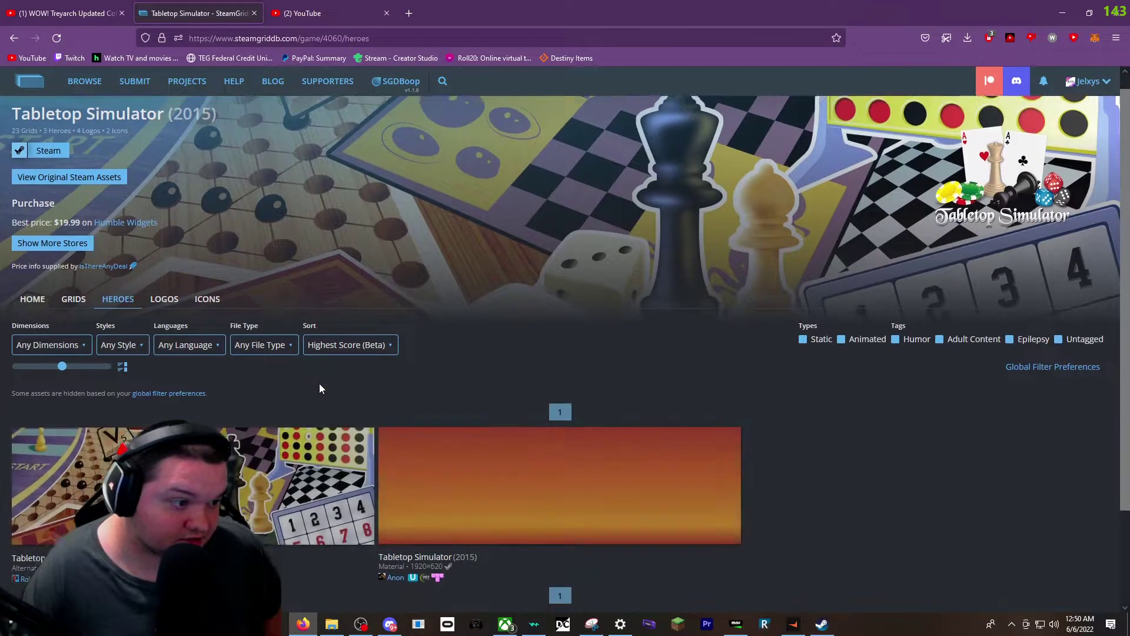
scroll(319, 383, "down", 2)
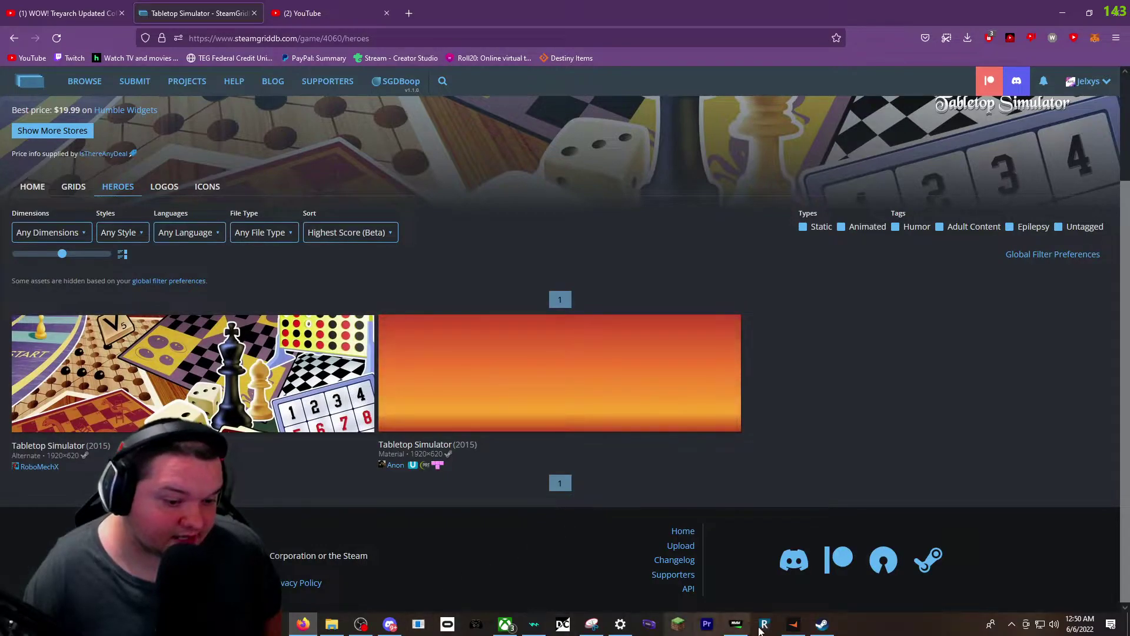
left_click(822, 624)
left_click(1092, 14)
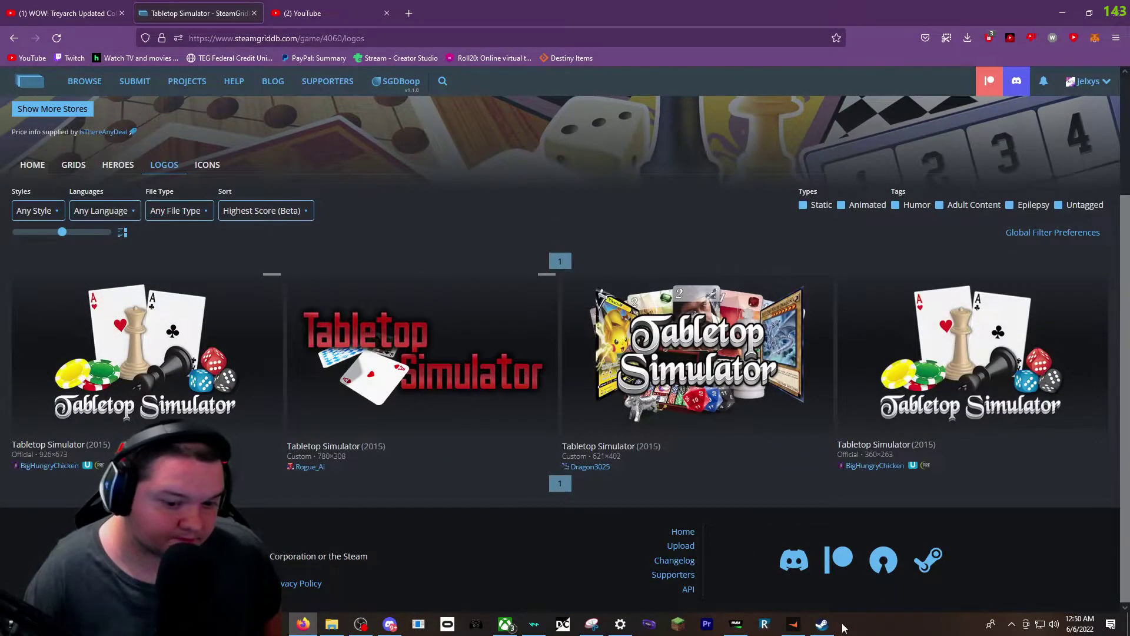
left_click(822, 625)
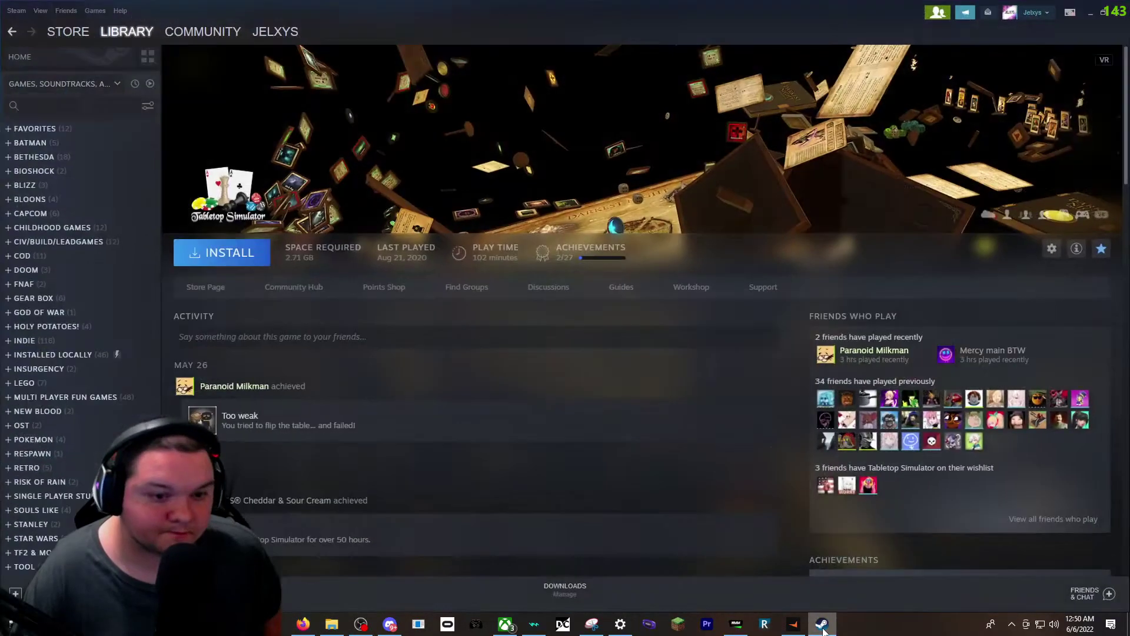
left_click(1087, 15)
- Apply the 1920×620 orange gradient Tabletop Simulator hero with BOOP from SteamGridDB and return to the game's page in Steam
left_click(116, 168)
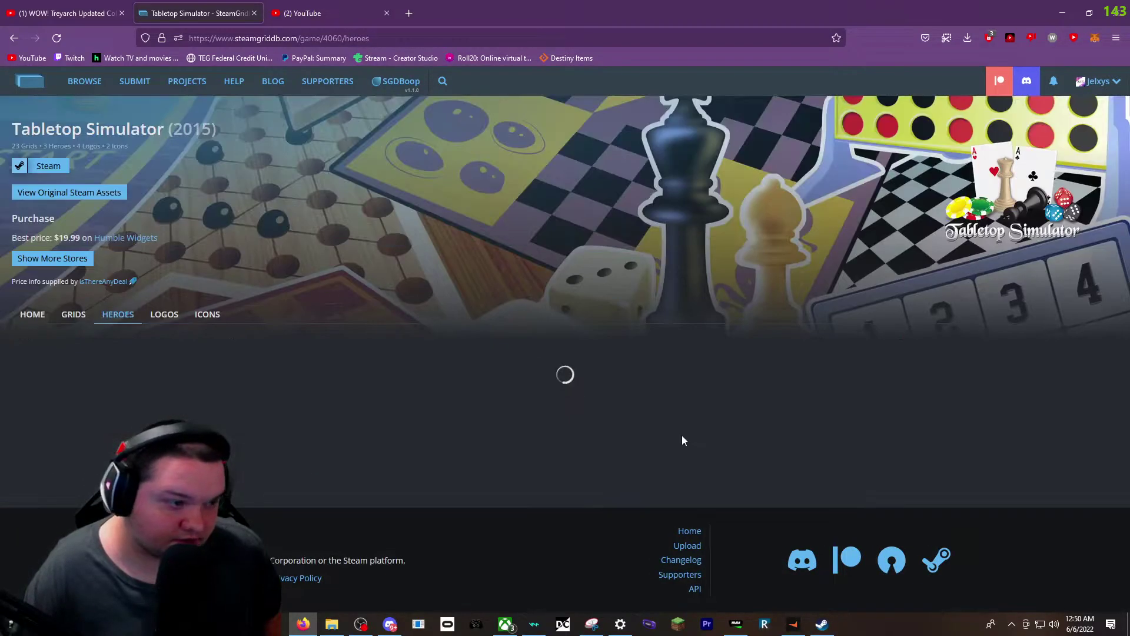
scroll(677, 501, "down", 1)
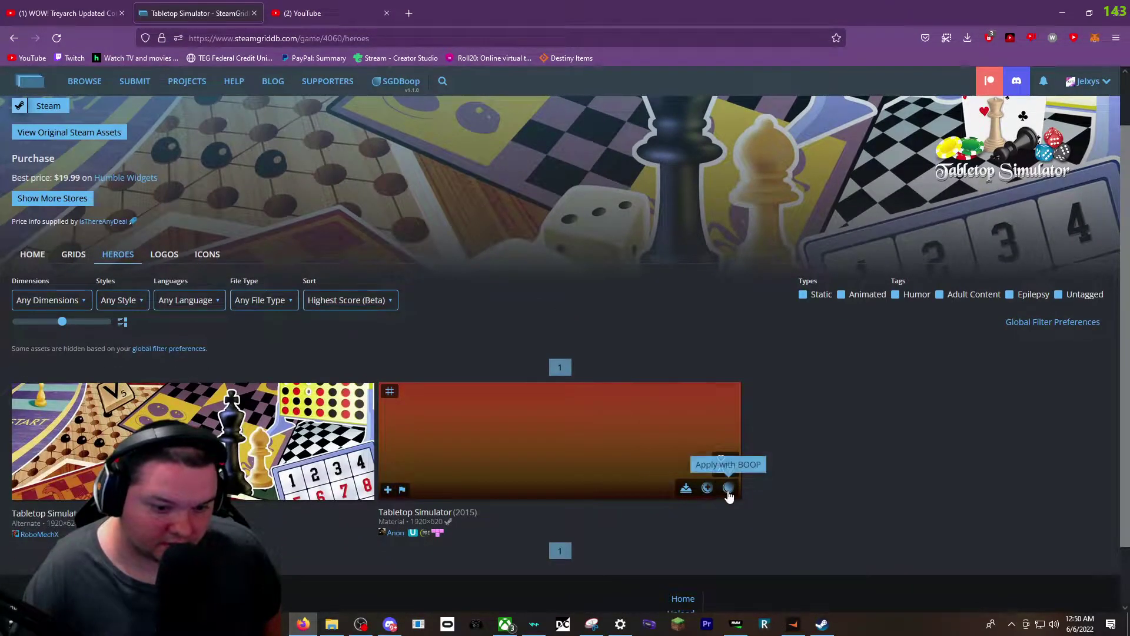
left_click(729, 488)
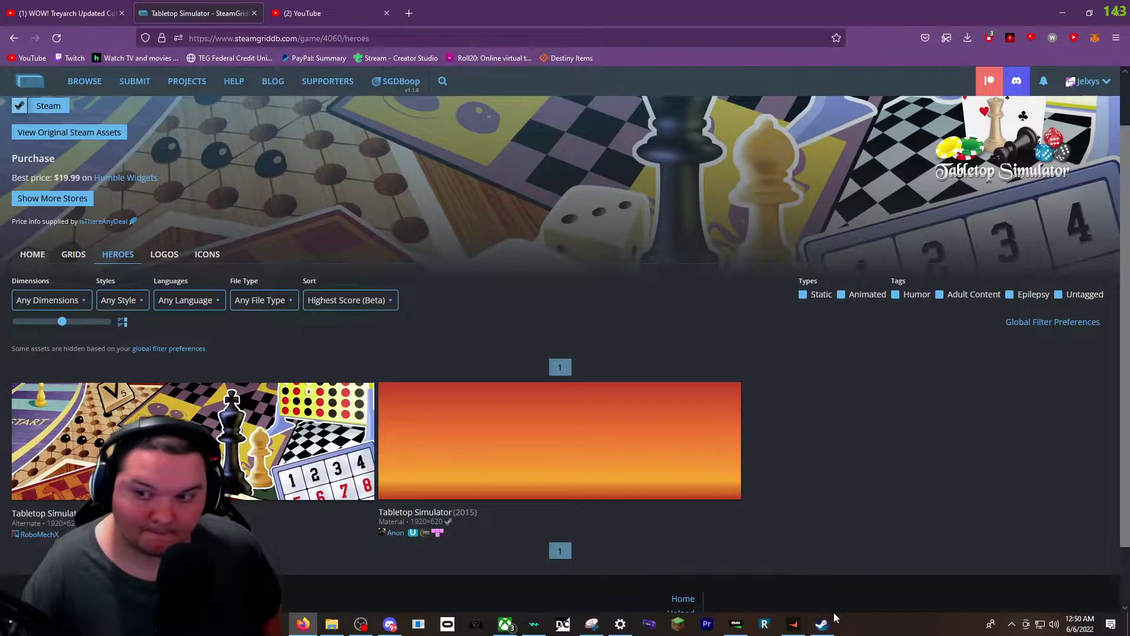
left_click(822, 626)
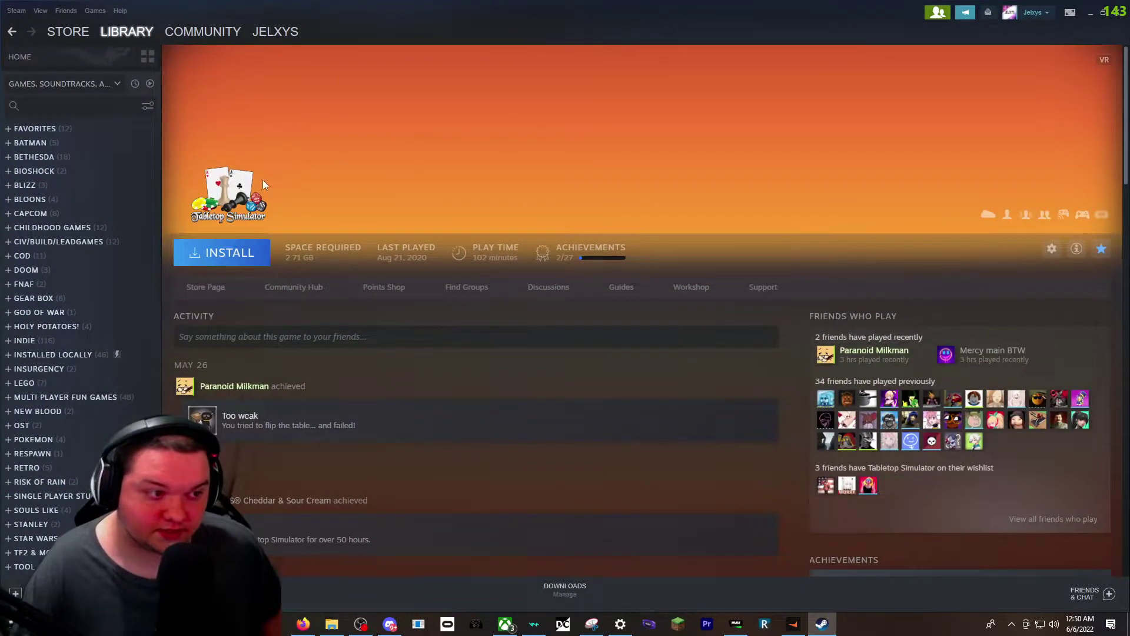
- Adjust the Tabletop Simulator logo on the Steam banner by enlarging it to the full banner height, centering it and saving the position
right_click(231, 198)
left_click(578, 229)
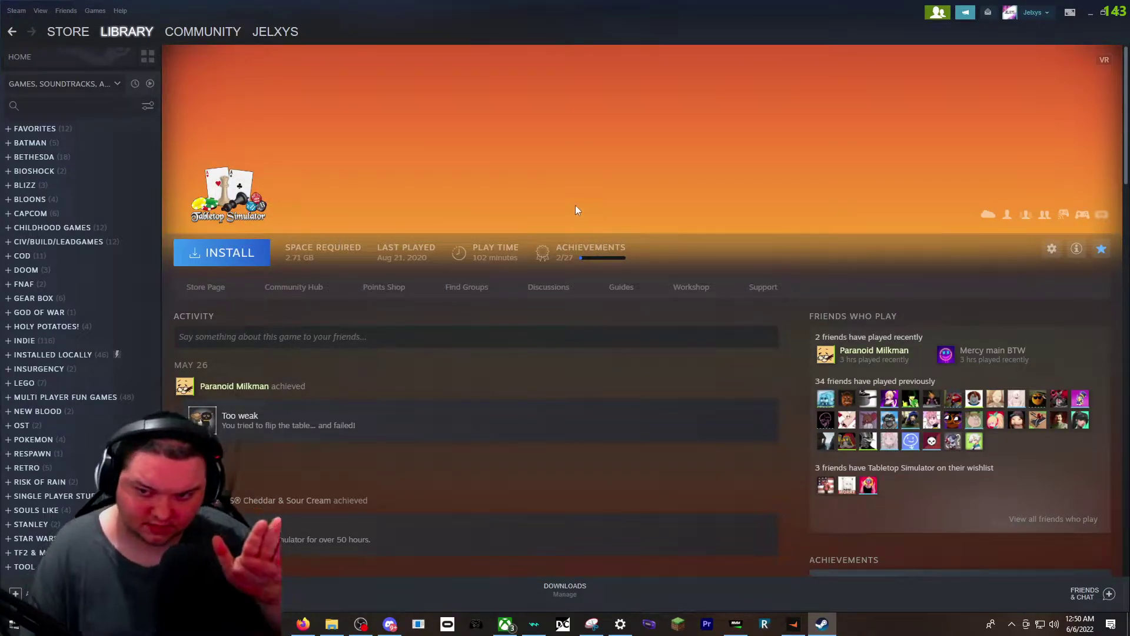
right_click(319, 161)
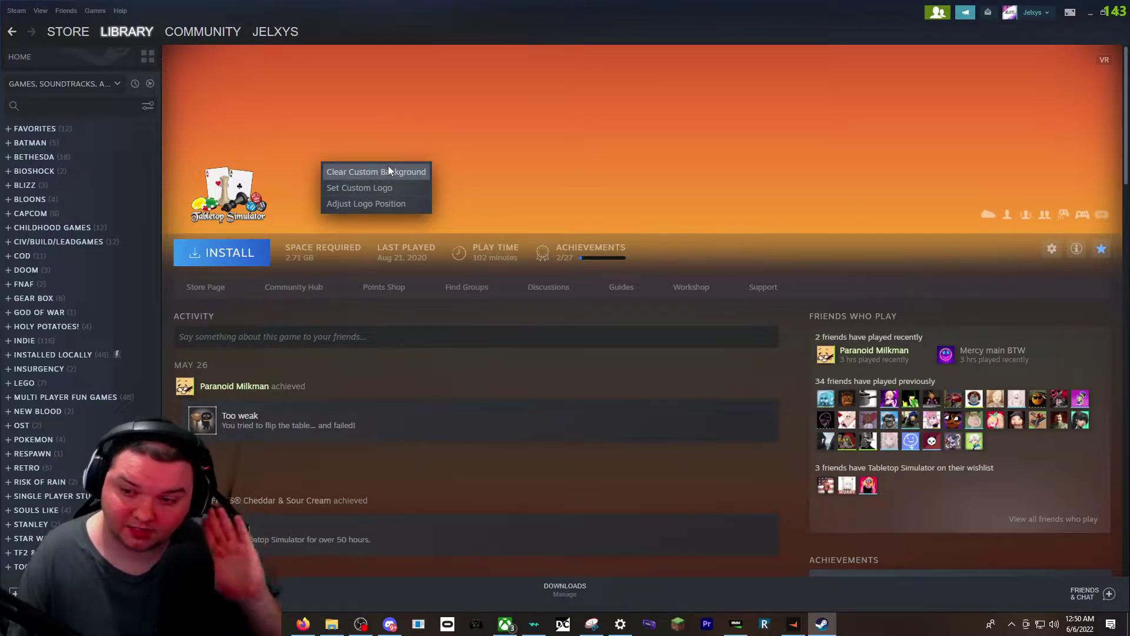
left_click(380, 204)
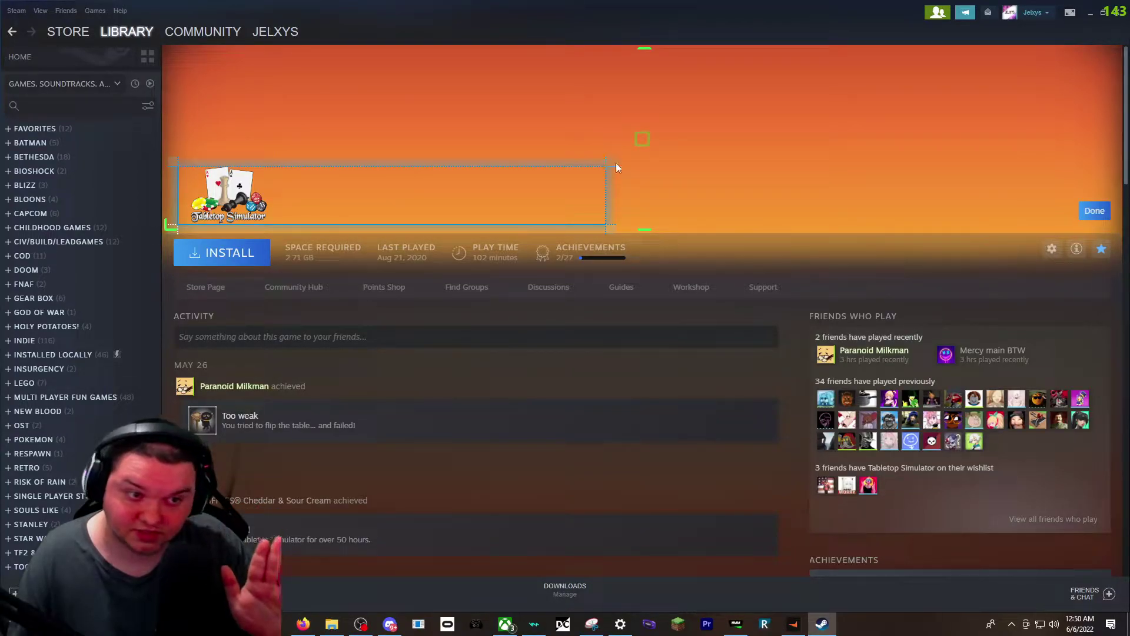
left_click_drag(611, 162, 975, 33)
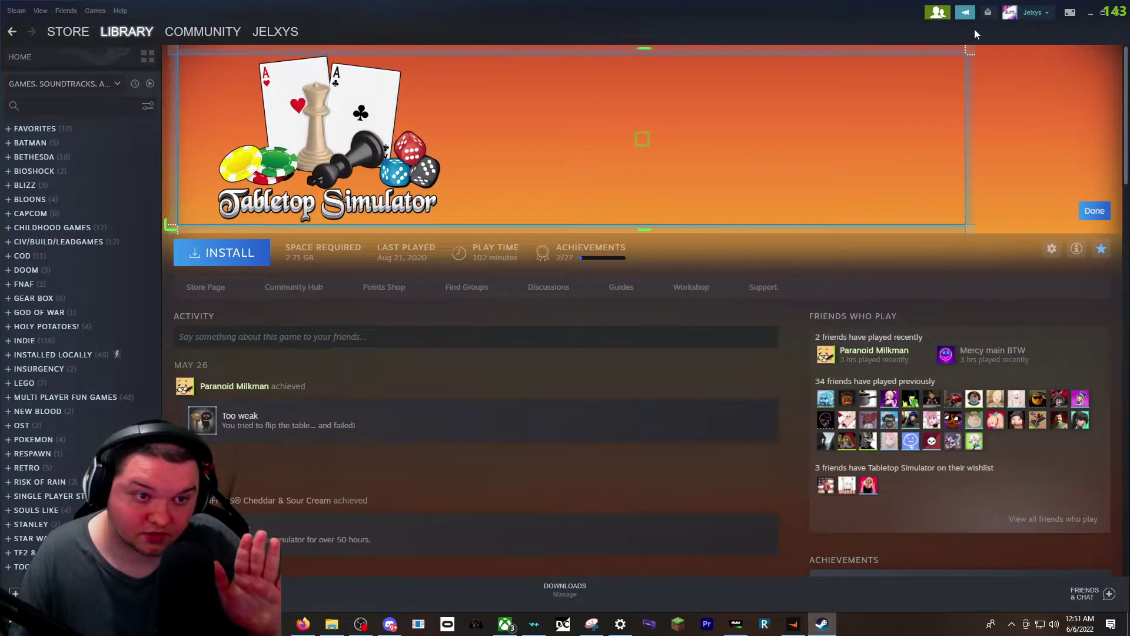
left_click_drag(1050, 25, 581, 47)
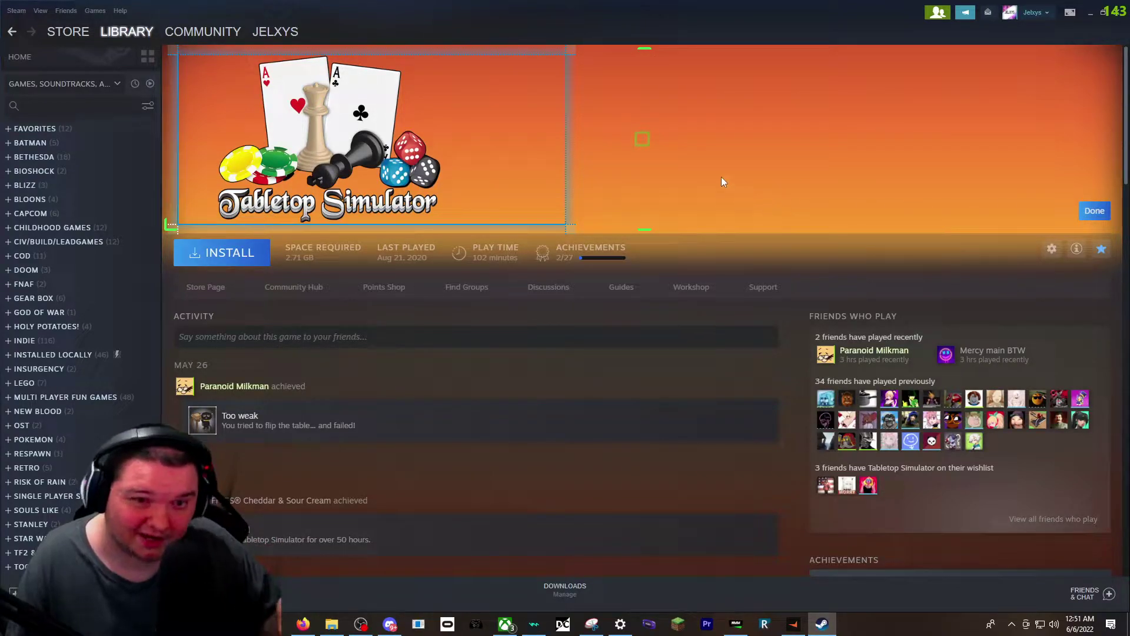
left_click(643, 142)
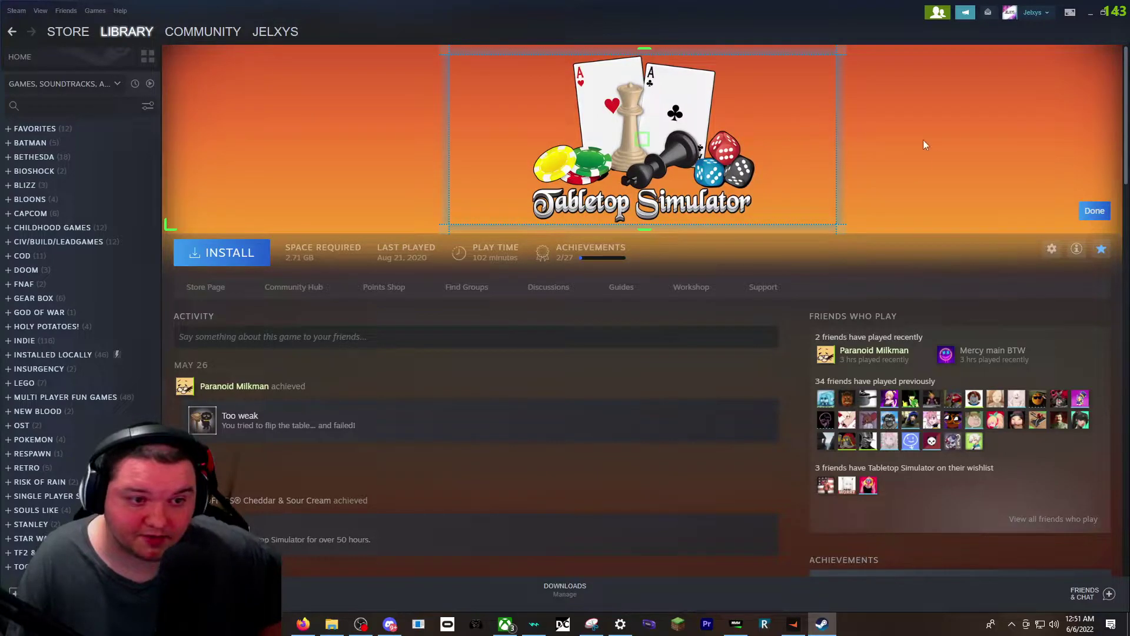
left_click(1094, 212)
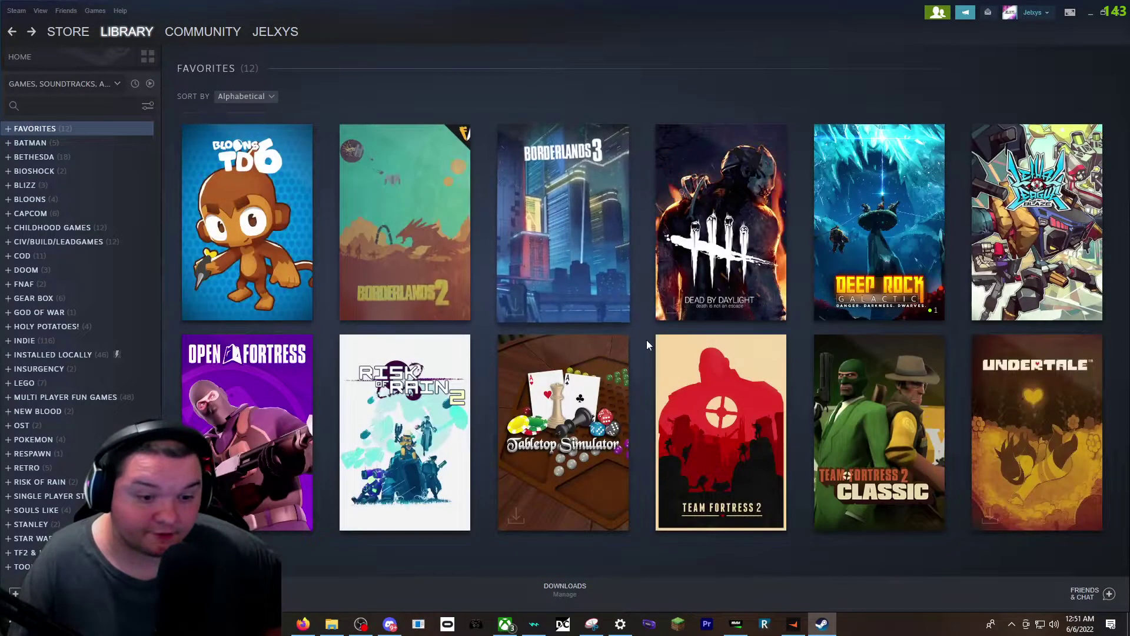
- Inspect the Tabletop Simulator cover in favorites and its customized library page, and return to the favorites collection
mouse_move(582, 411)
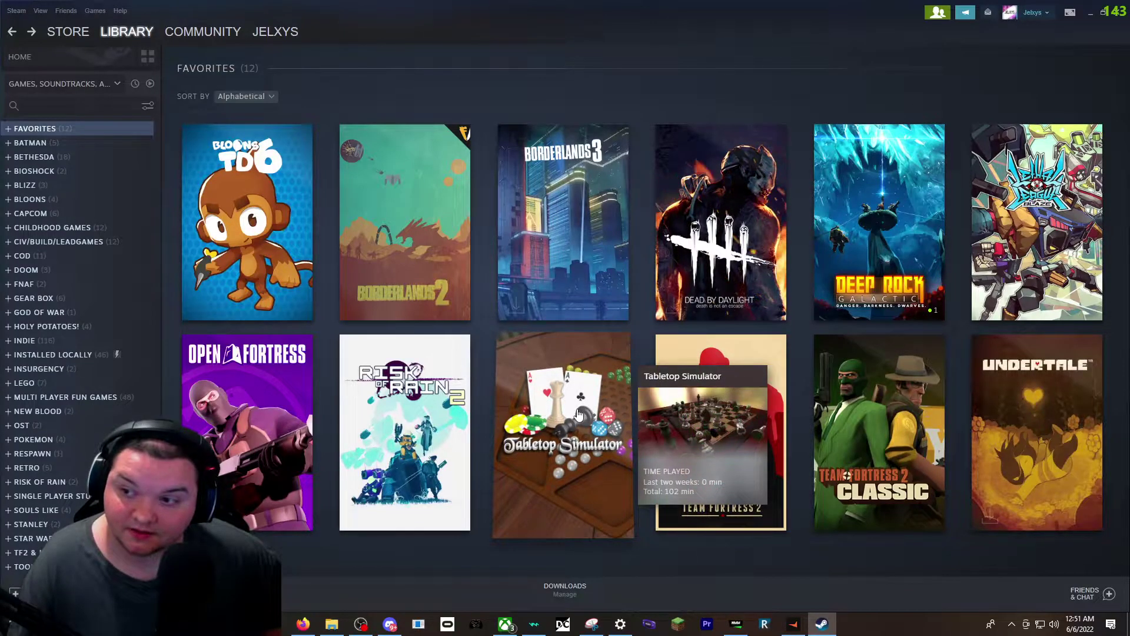
left_click(575, 418)
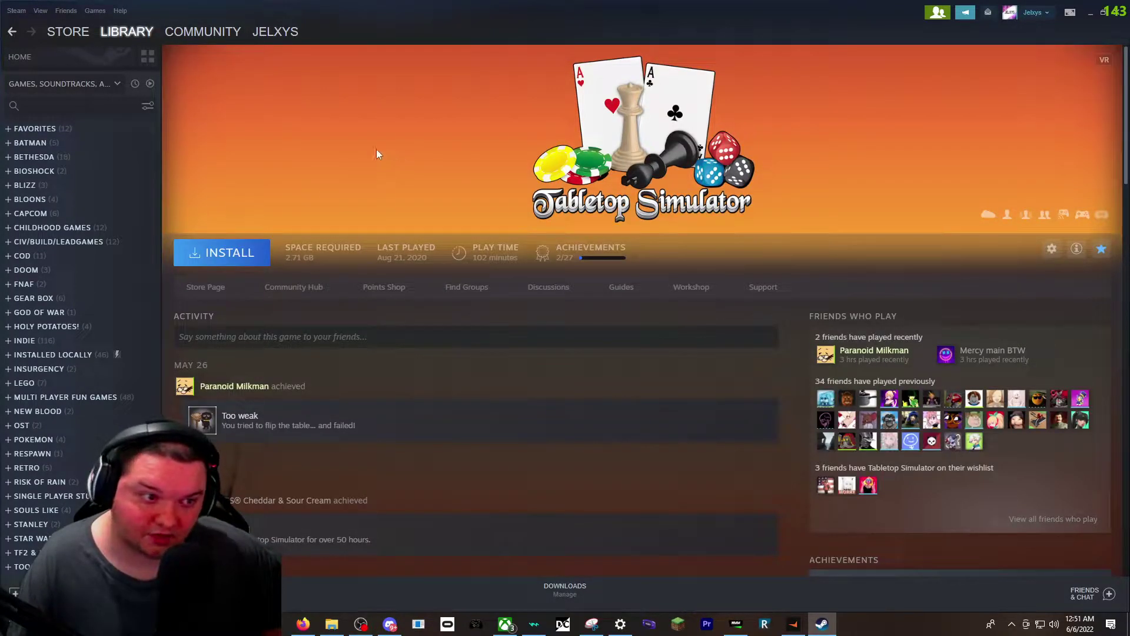
left_click(11, 35)
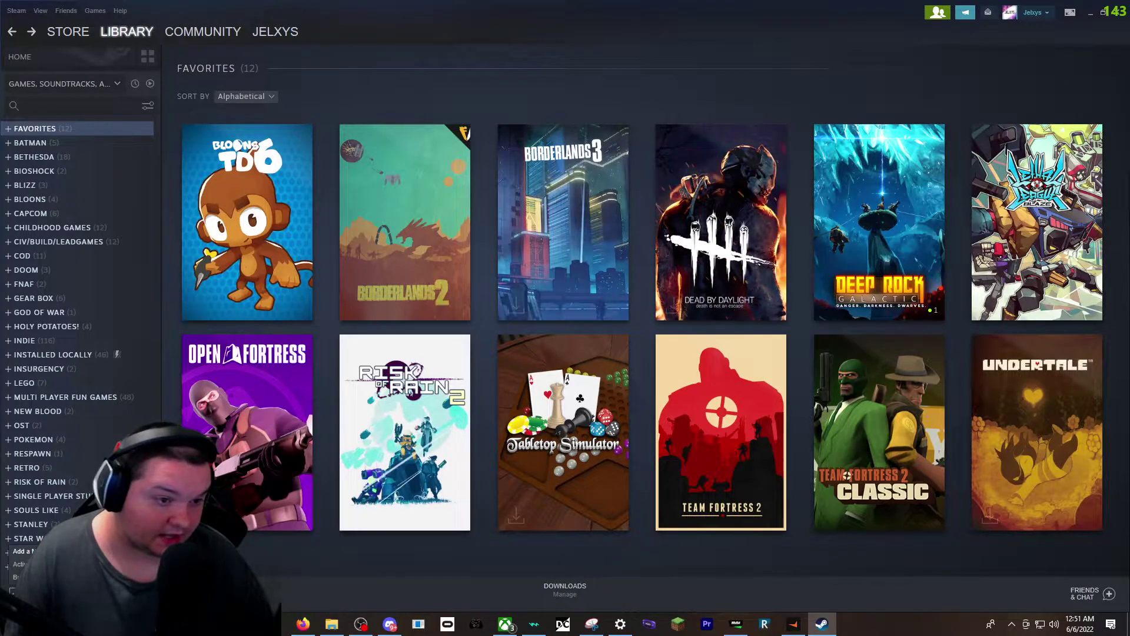
left_click(27, 551)
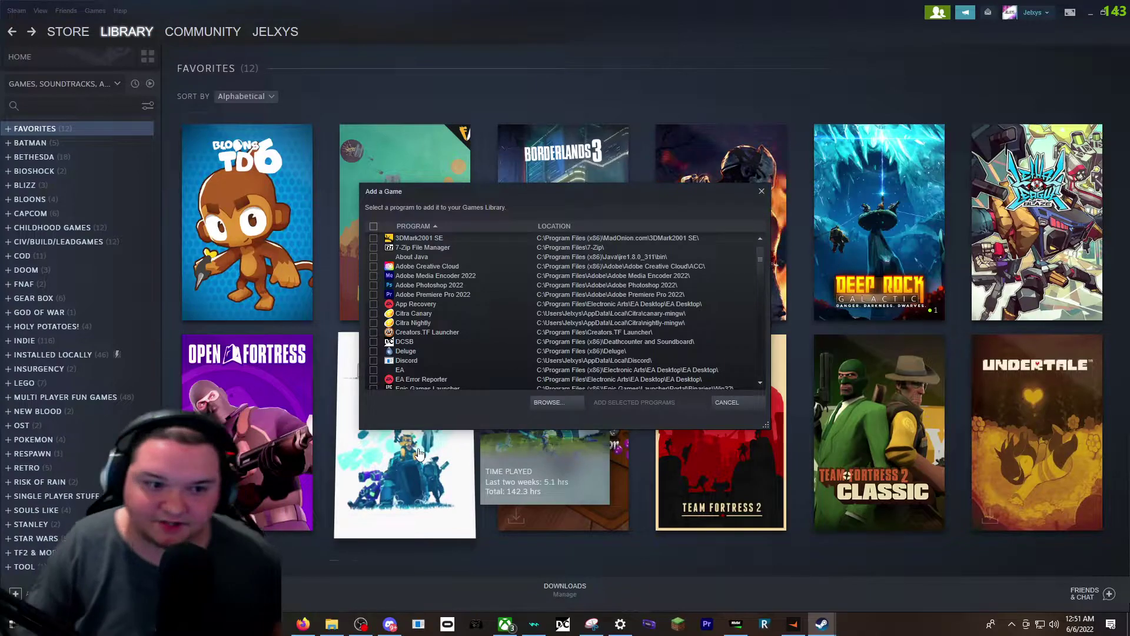
left_click(374, 248)
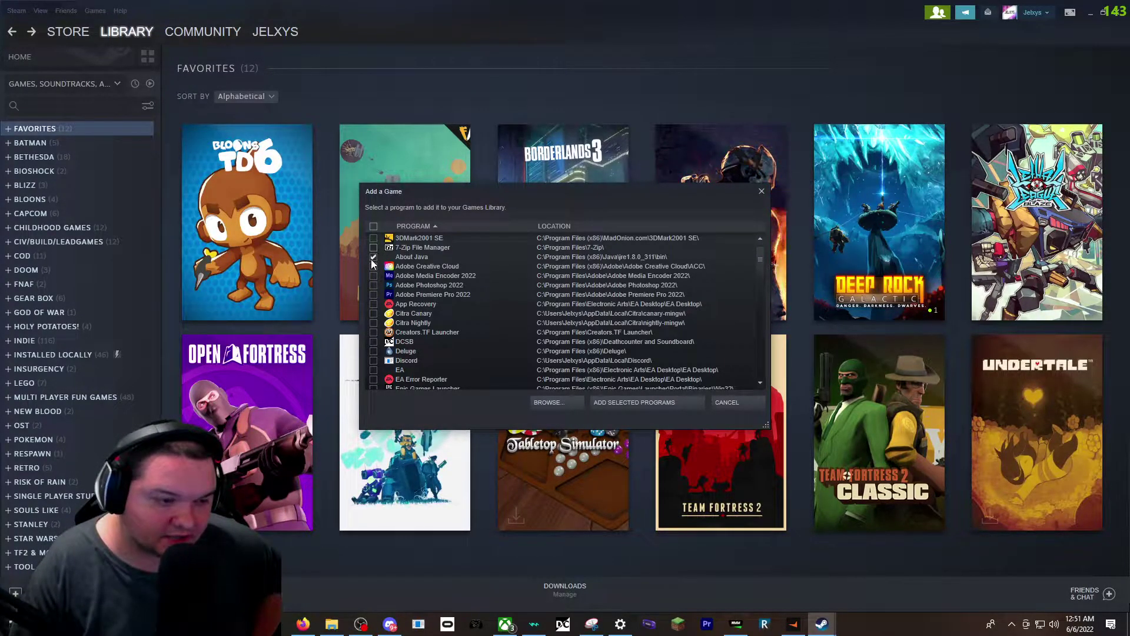
left_click(375, 250)
left_click(375, 257)
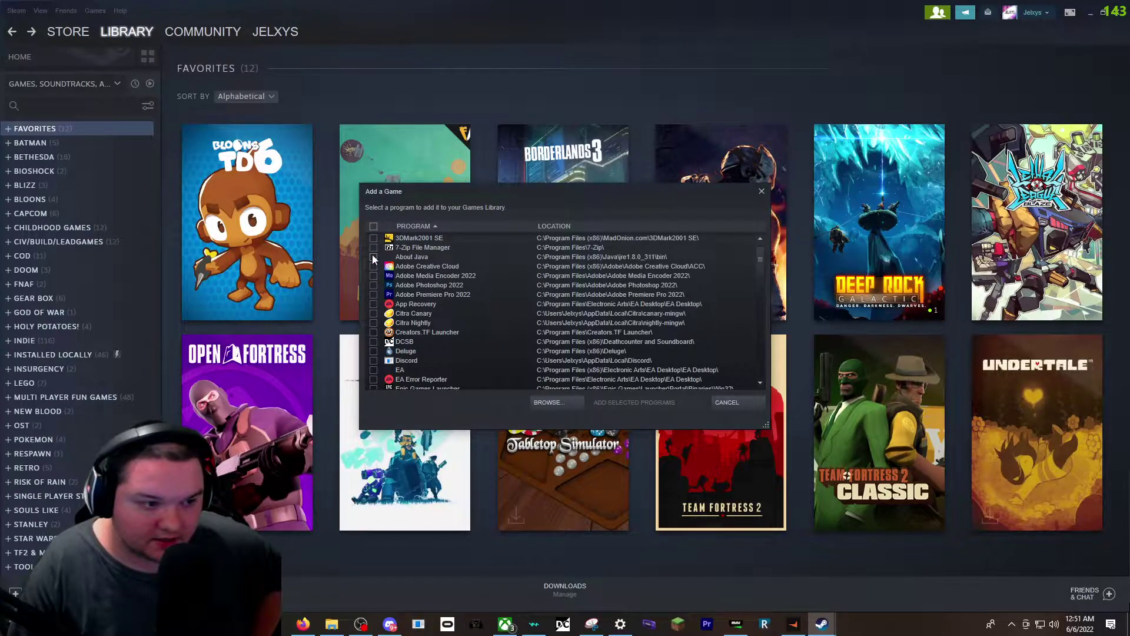
left_click(728, 403)
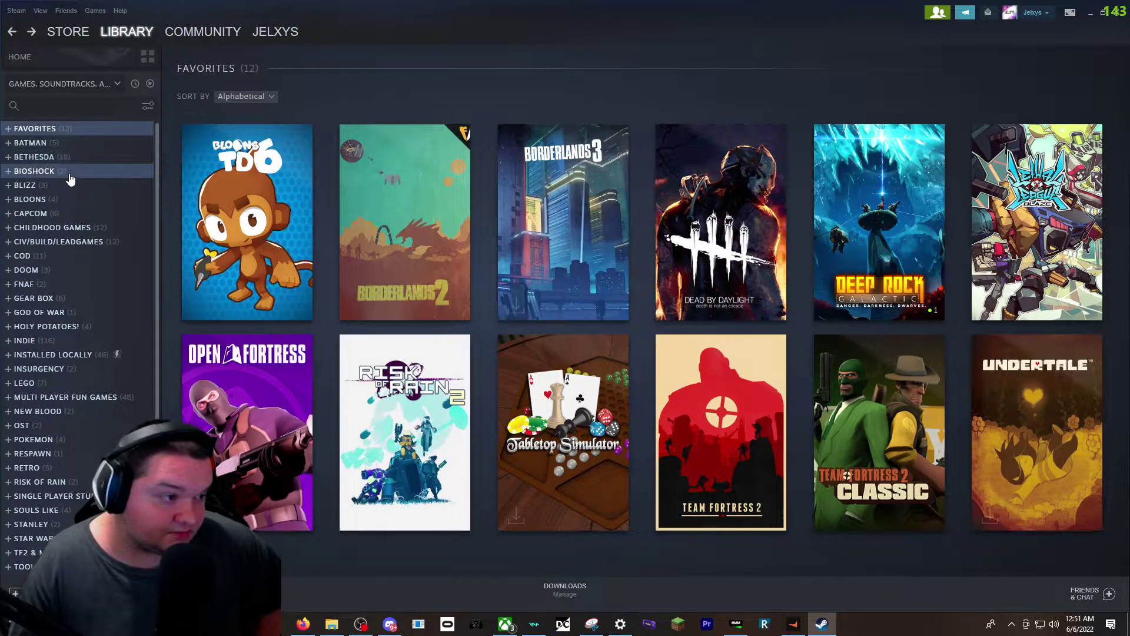
- Browse the Bethesda, Bioshock and Blizz collections and examine the custom artwork on the non-Steam Overwatch page
left_click(36, 156)
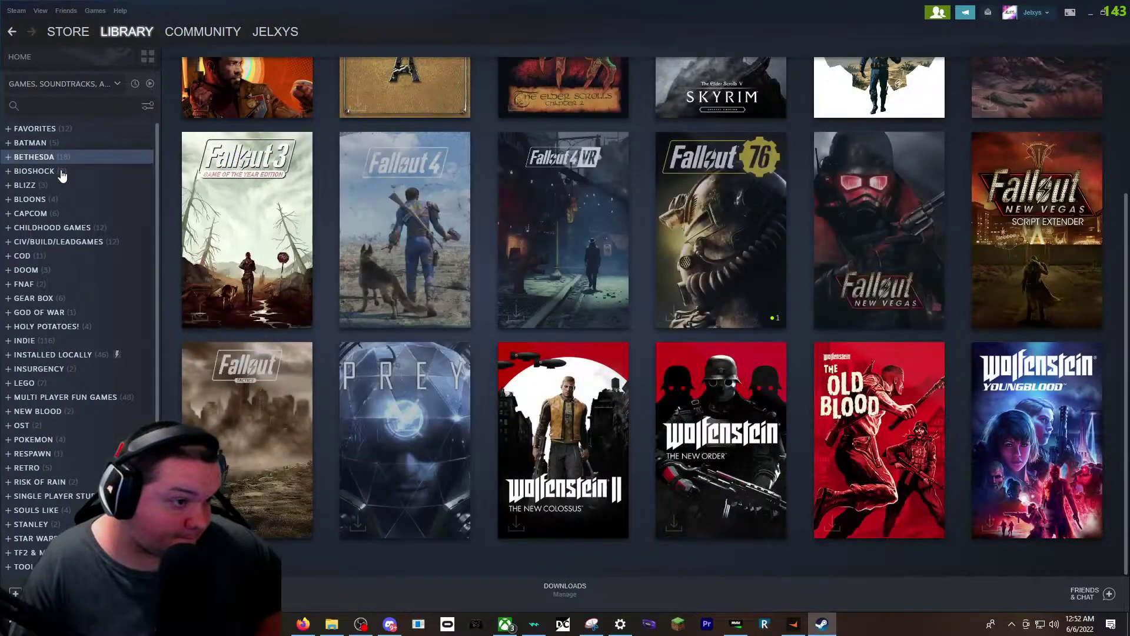
left_click(61, 172)
left_click(55, 185)
left_click(58, 175)
left_click(56, 186)
mouse_move(560, 221)
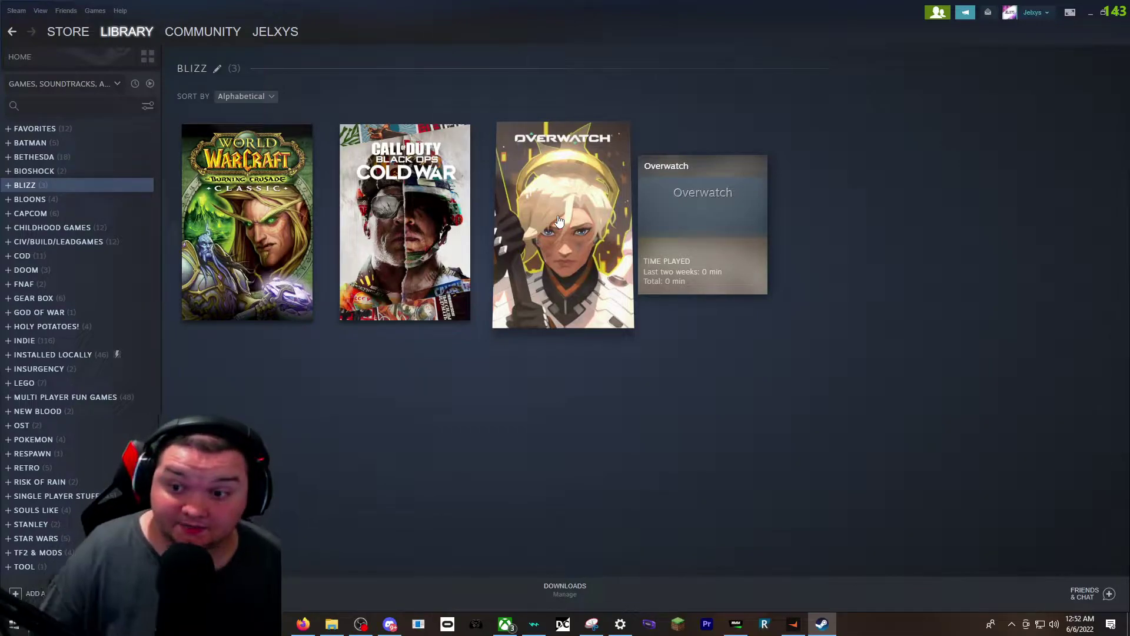
left_click(545, 213)
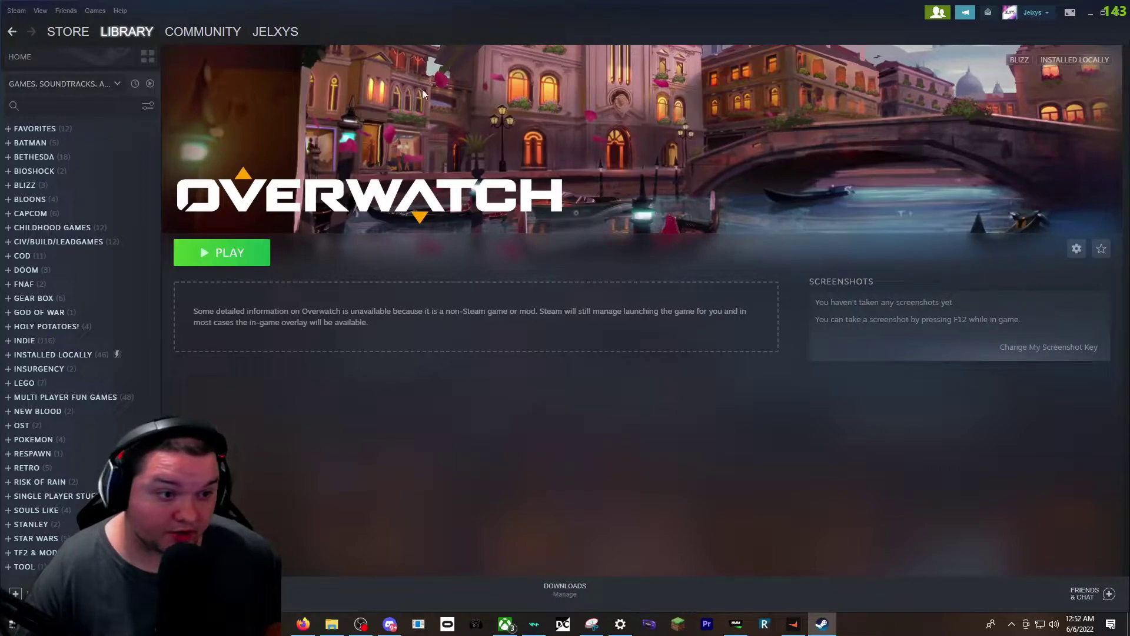
left_click(11, 34)
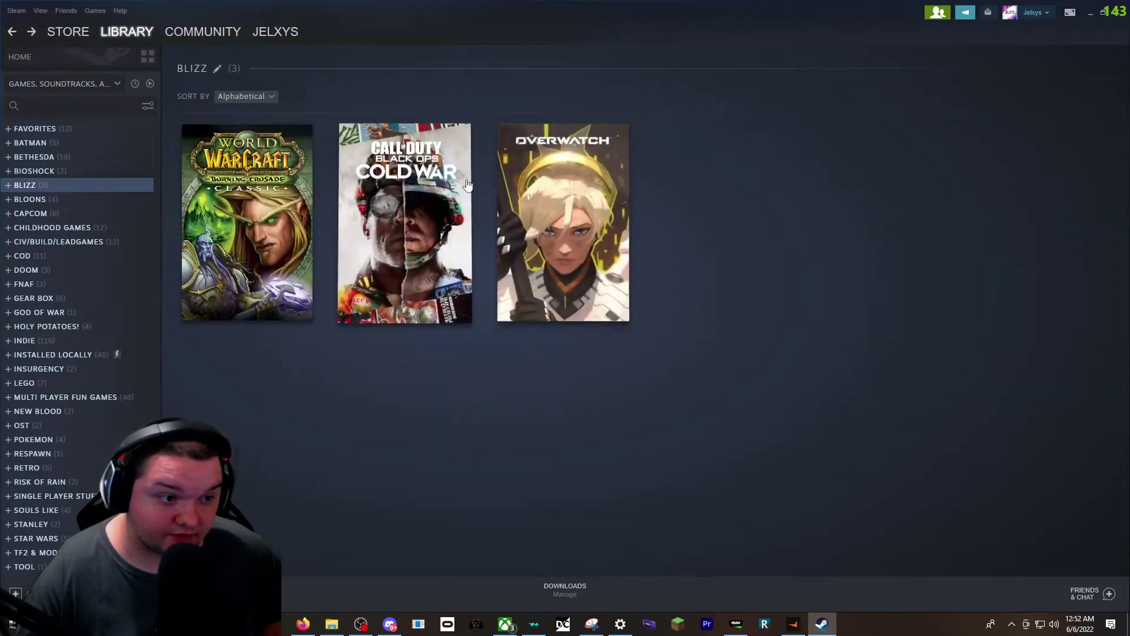
- Examine the management options for Overwatch in the Blizz collection, including clearing its custom artwork, and dismiss them
right_click(557, 200)
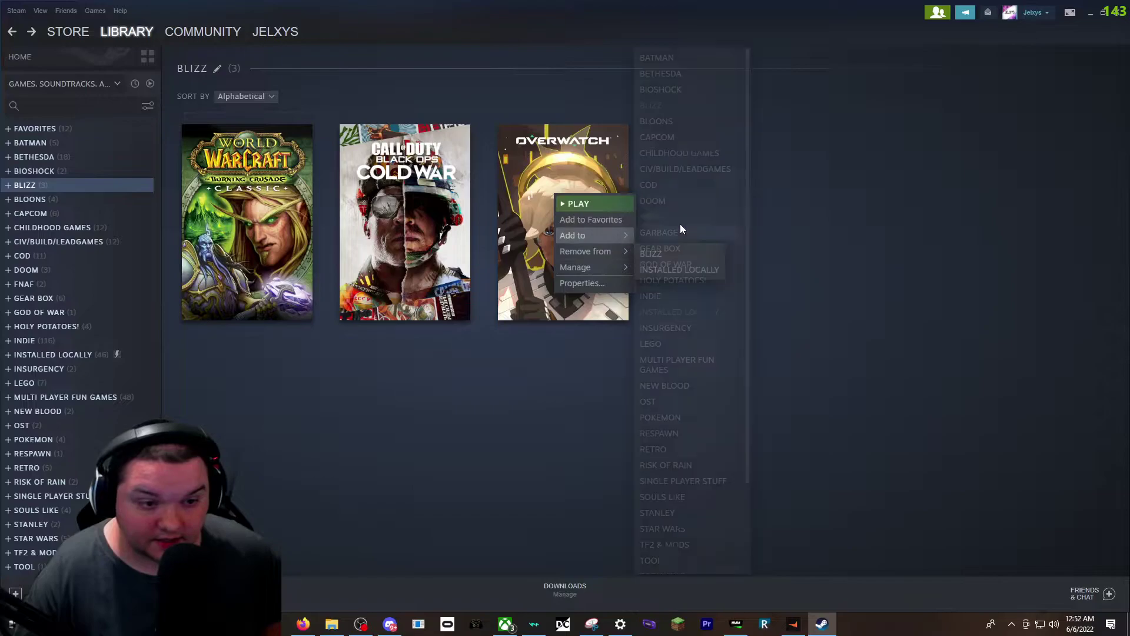
mouse_move(607, 236)
right_click(601, 225)
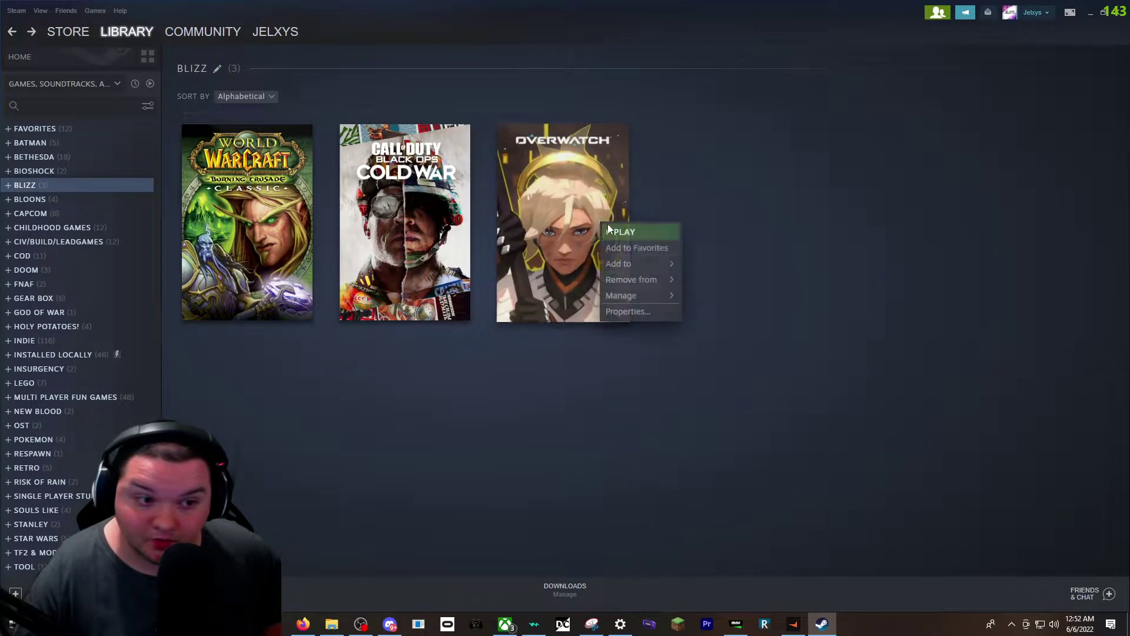
mouse_move(631, 269)
mouse_move(635, 296)
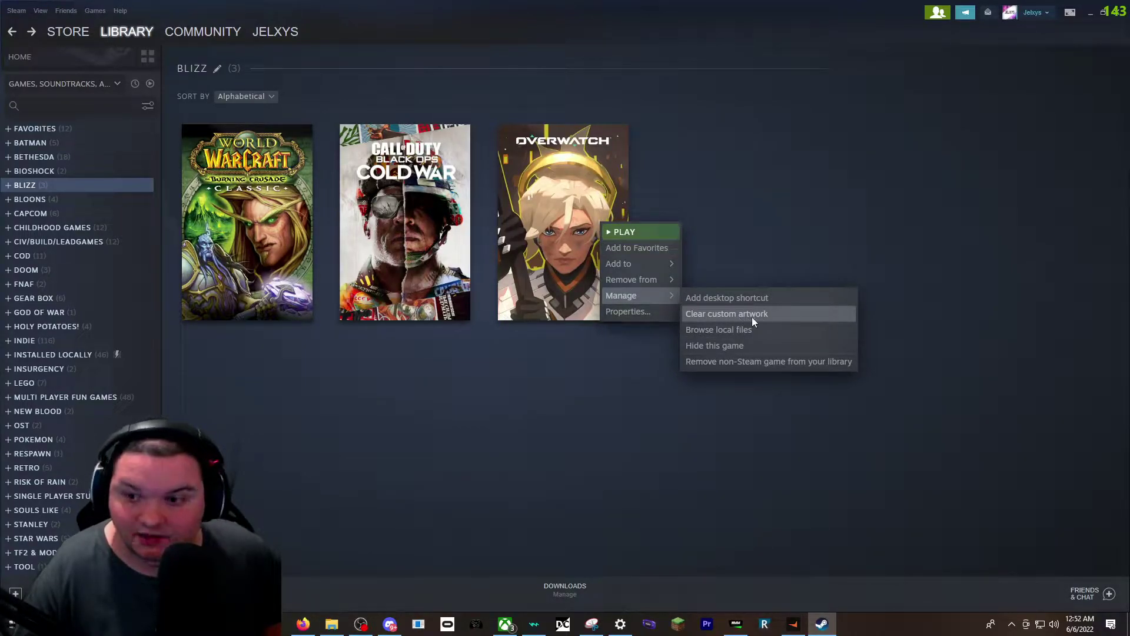
left_click(736, 230)
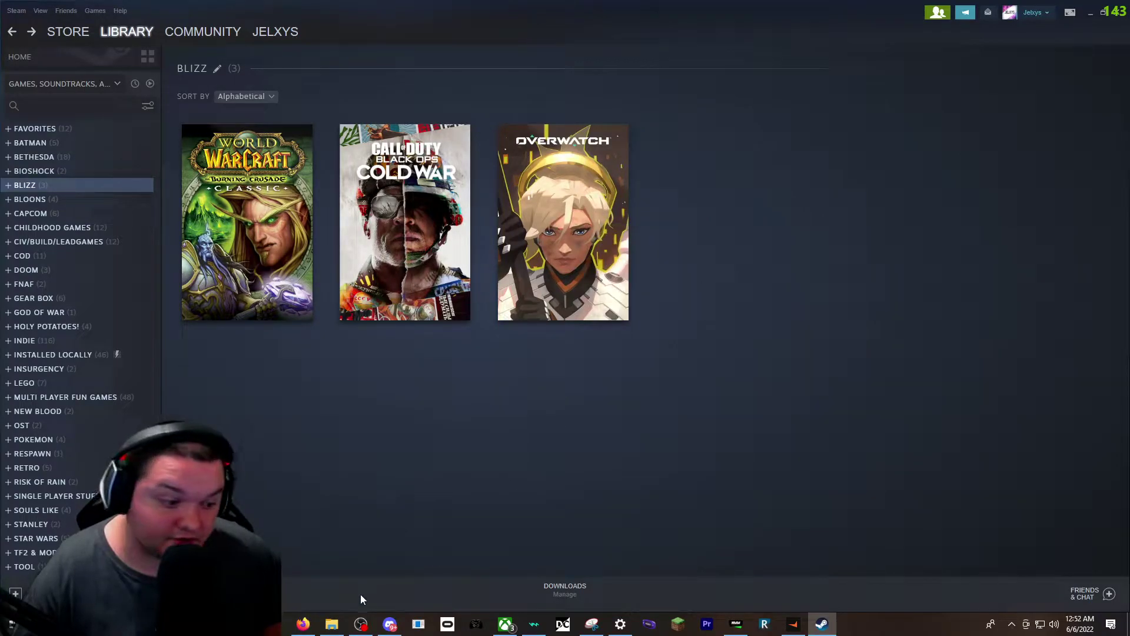
- Browse the saved artwork files in the Art steam games folder on the desktop, and return to the Steam library
left_click(332, 623)
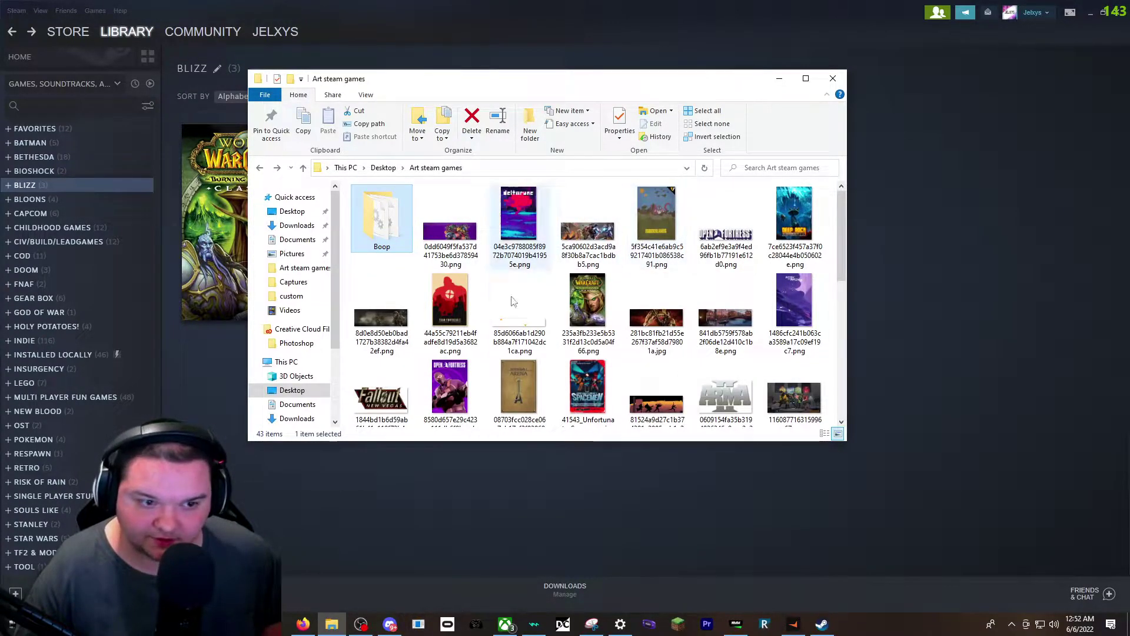
scroll(564, 308, "down", 5)
scroll(589, 309, "up", 5)
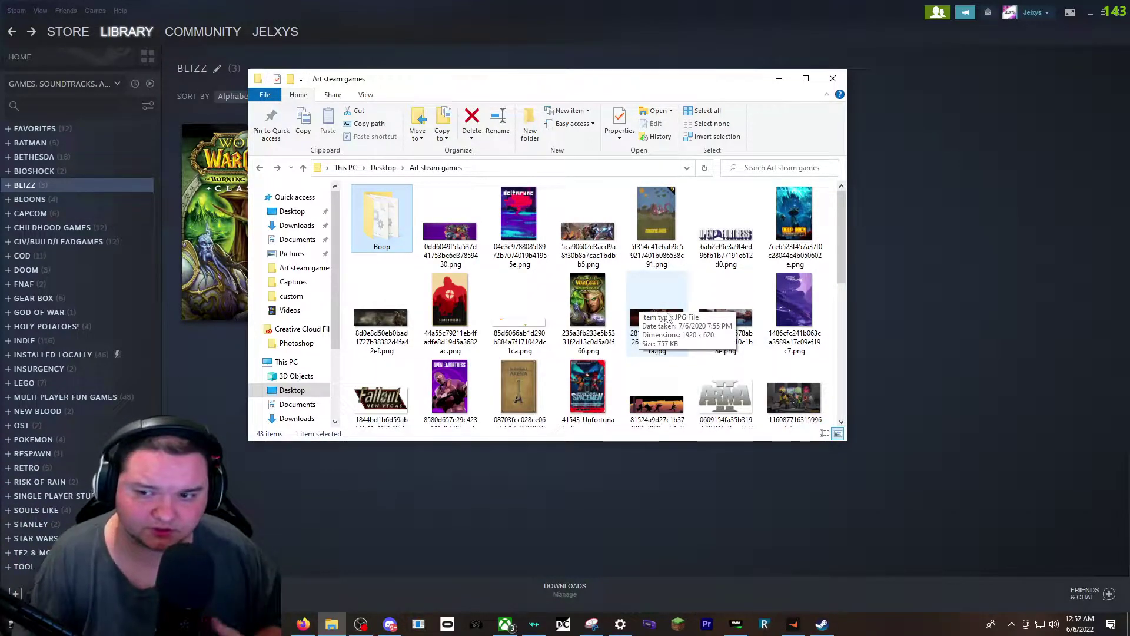
scroll(686, 351, "down", 2)
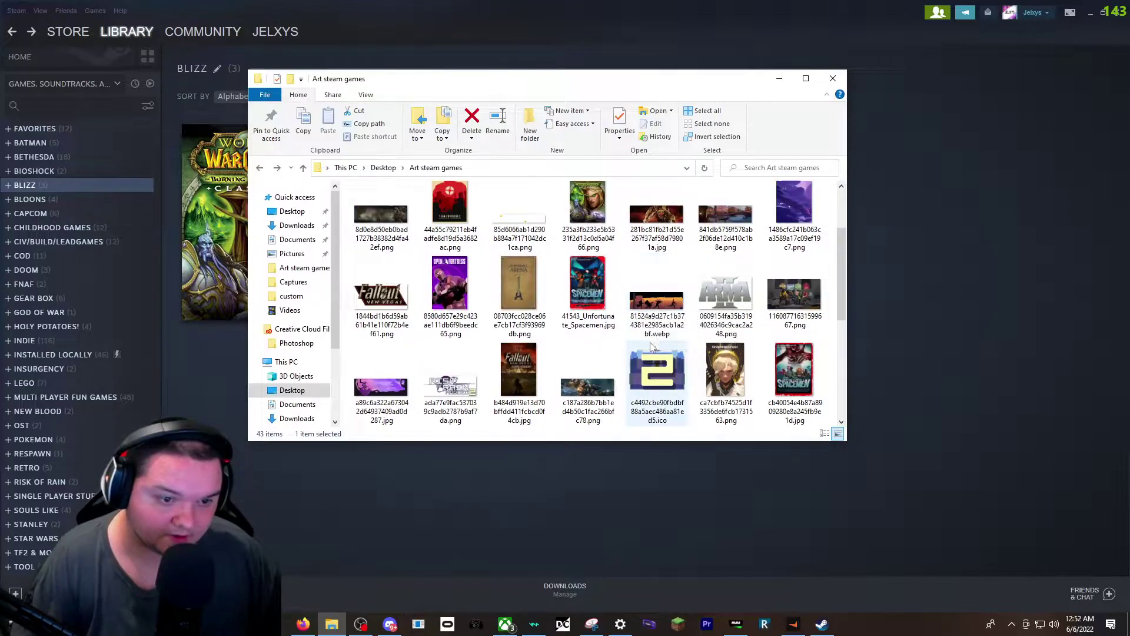
scroll(651, 355, "down", 5)
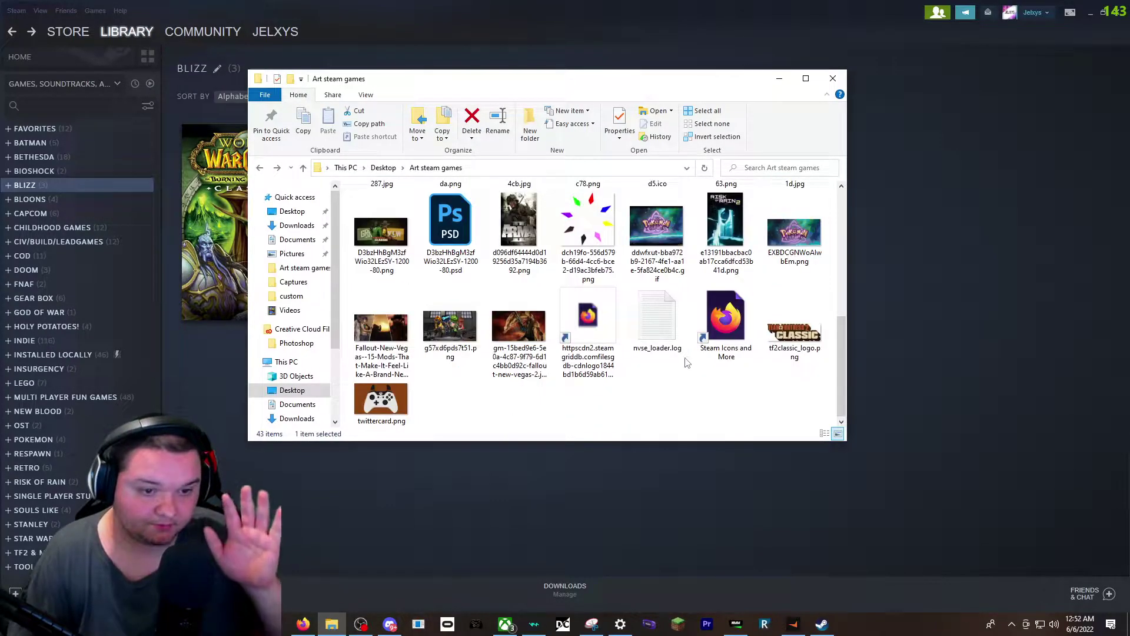
scroll(686, 359, "up", 8)
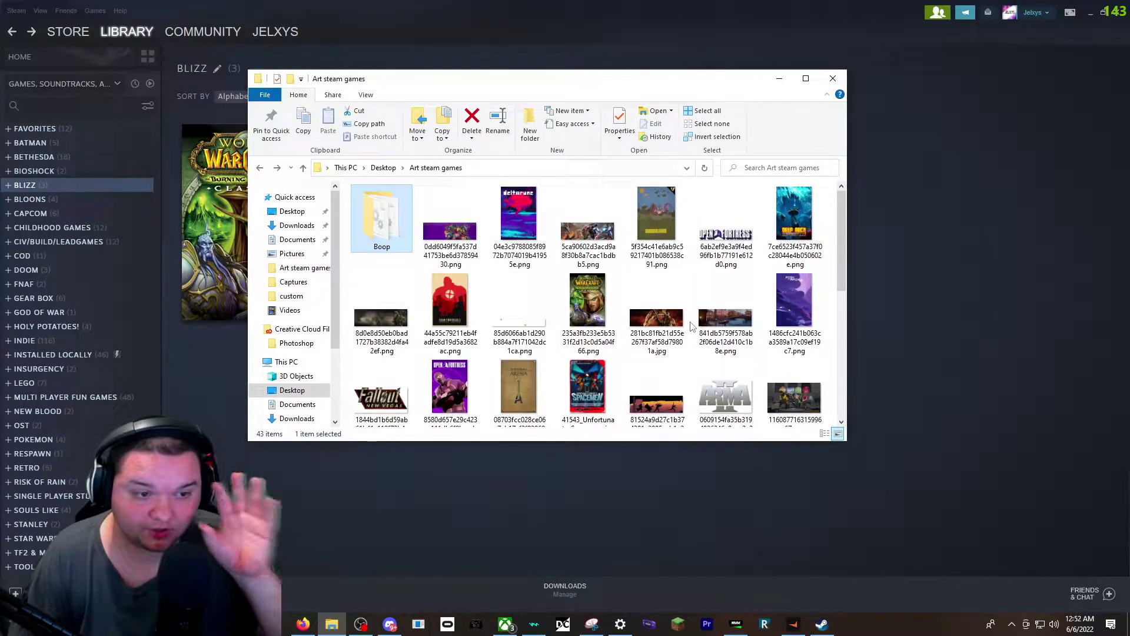
left_click(589, 235)
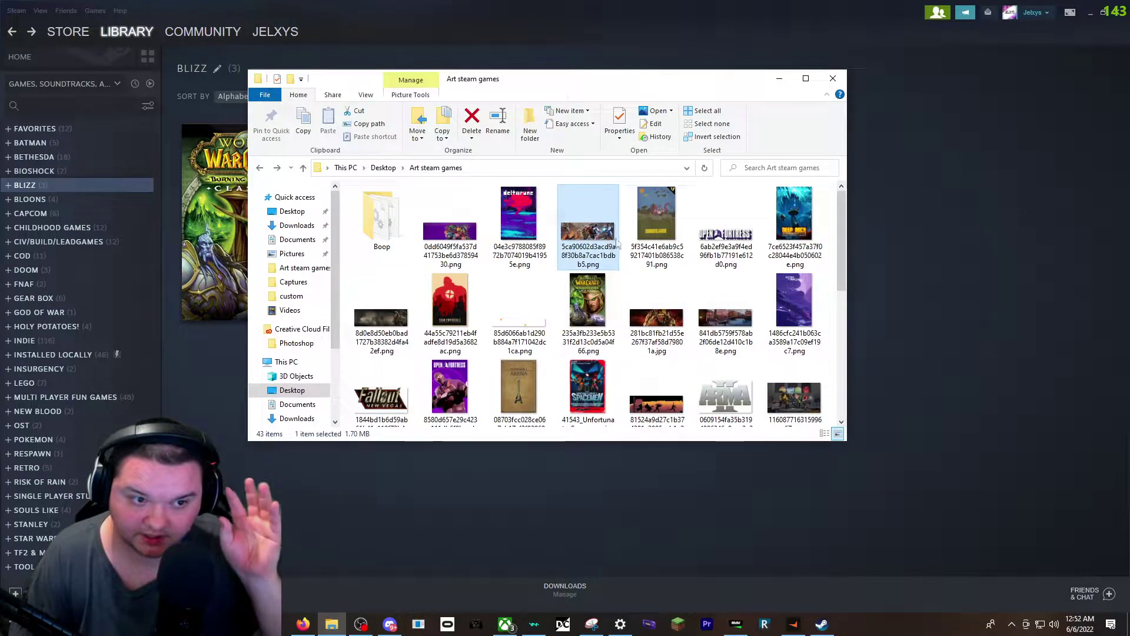
left_click(780, 79)
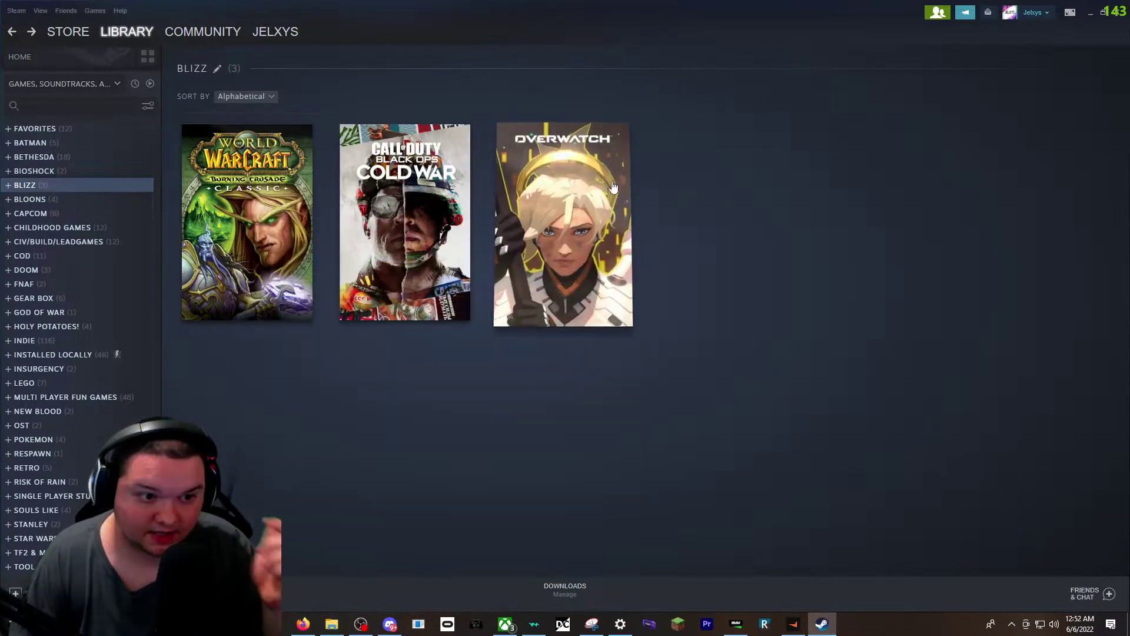
- Examine the custom background and logo options on the Overwatch page banner, and return to the Blizz collection
left_click(588, 244)
right_click(602, 144)
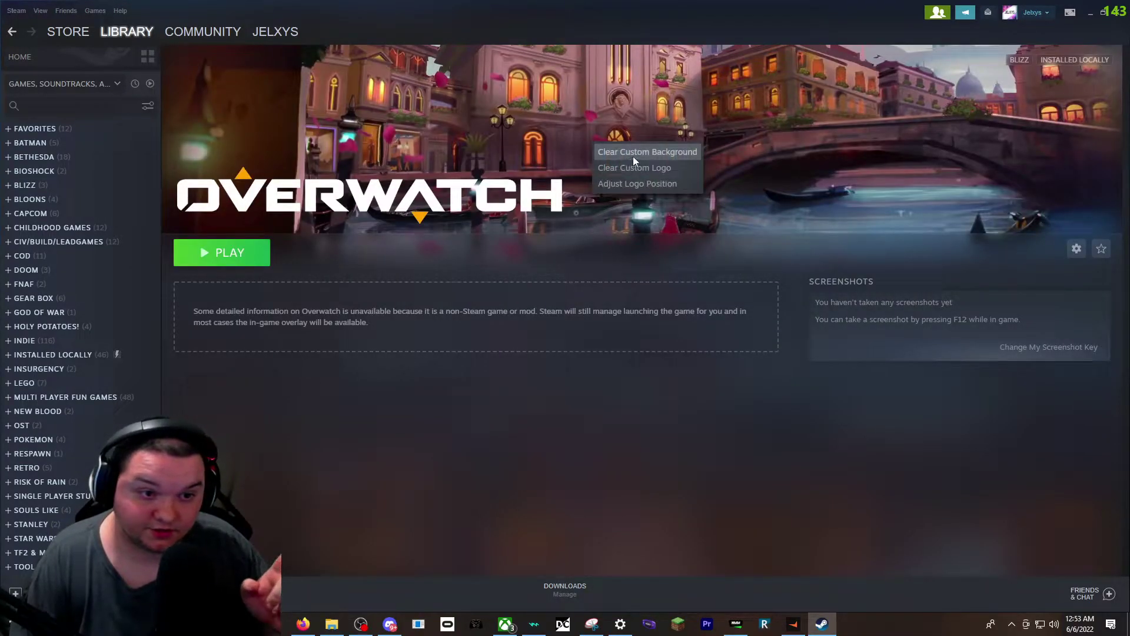
right_click(574, 123)
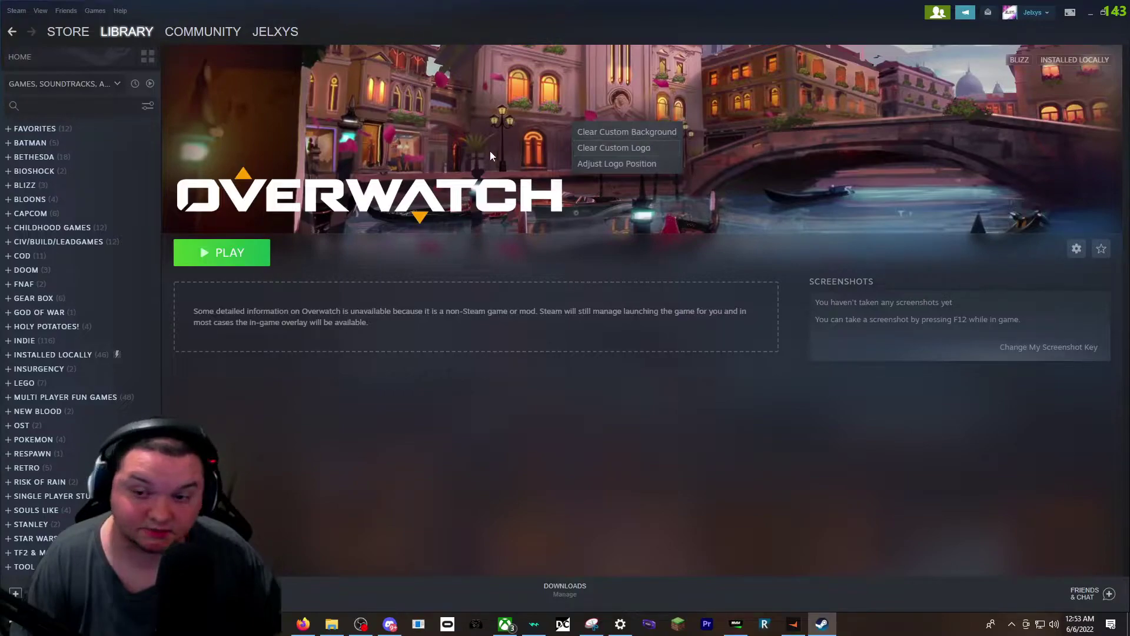
left_click(12, 31)
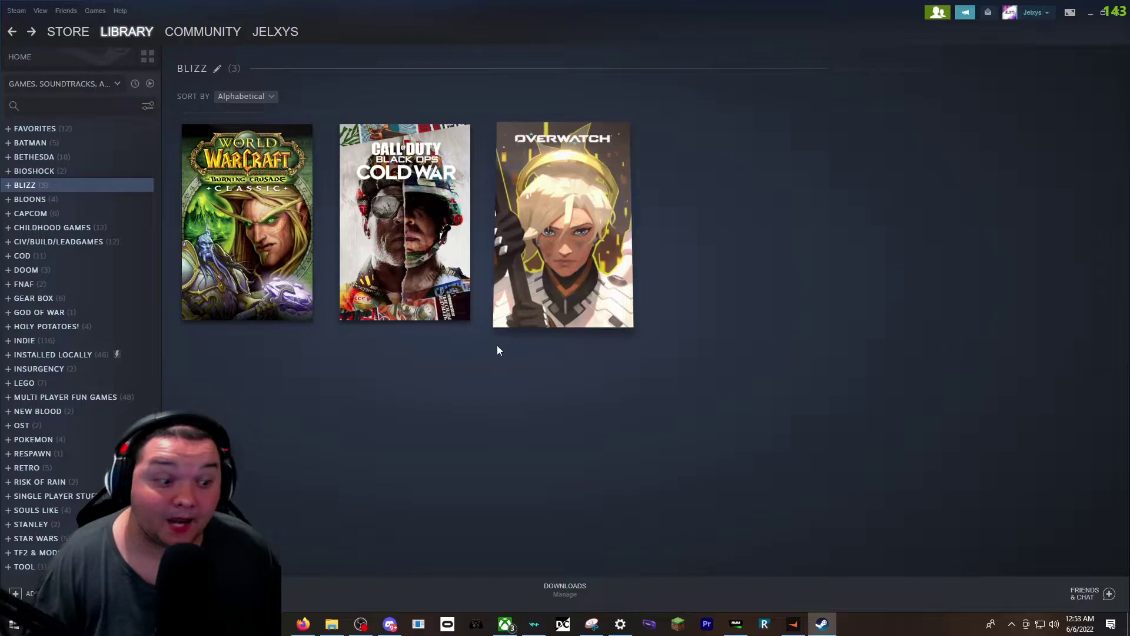
- Switch to SteamGridDB in Firefox, search for "overwatch" and open the Overwatch (2016) artwork page
left_click(312, 627)
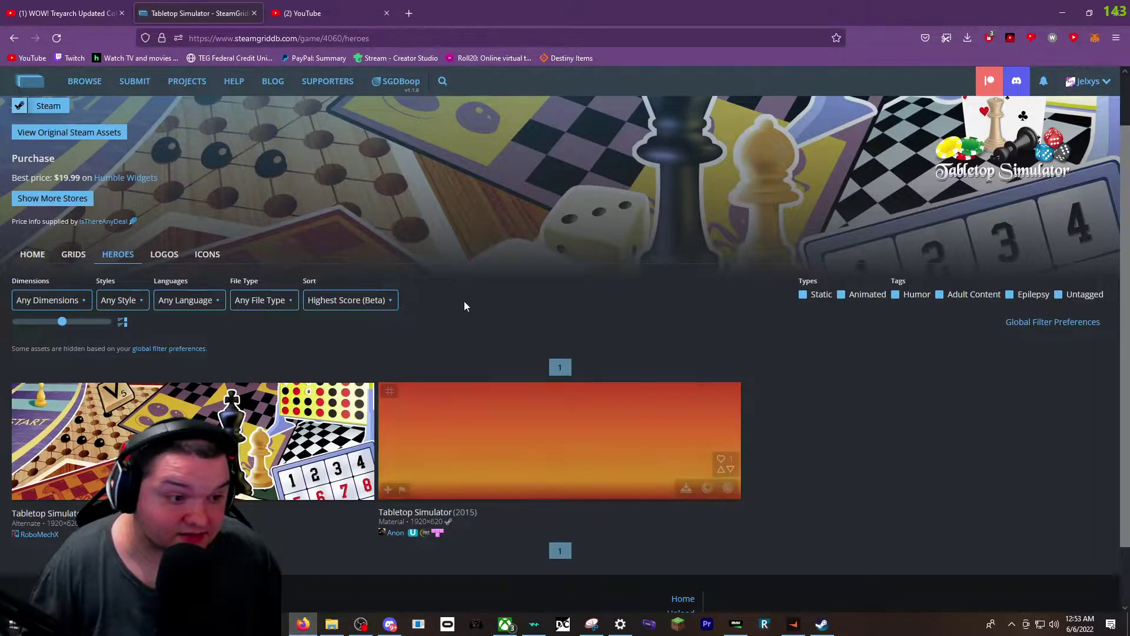
left_click(443, 86)
type("tabletop")
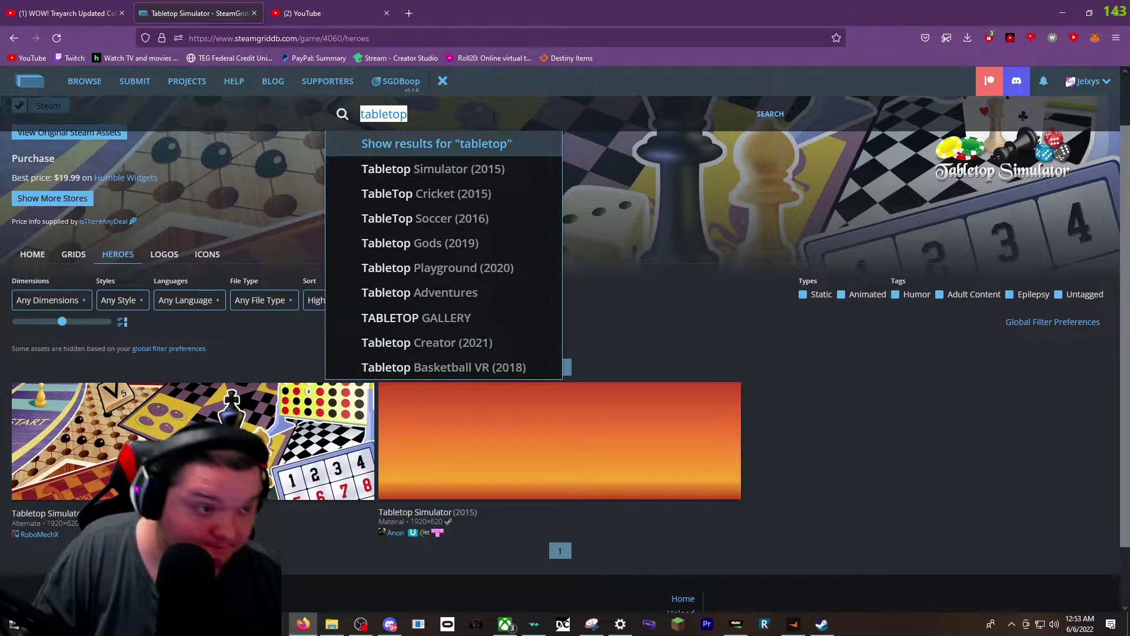
key("BackSpace")
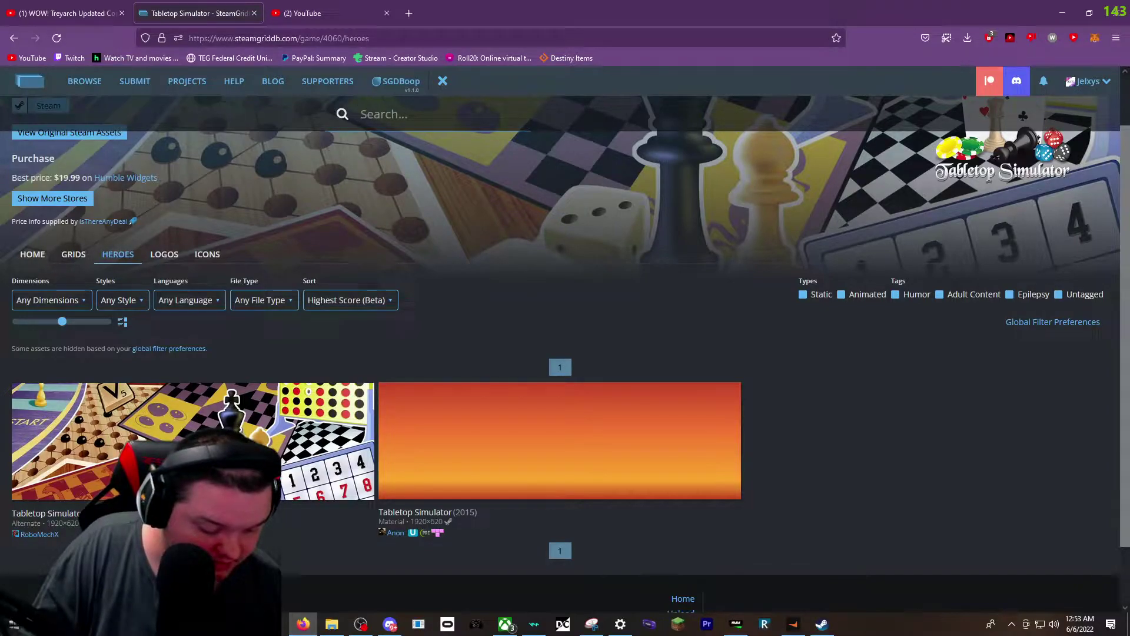
type("over")
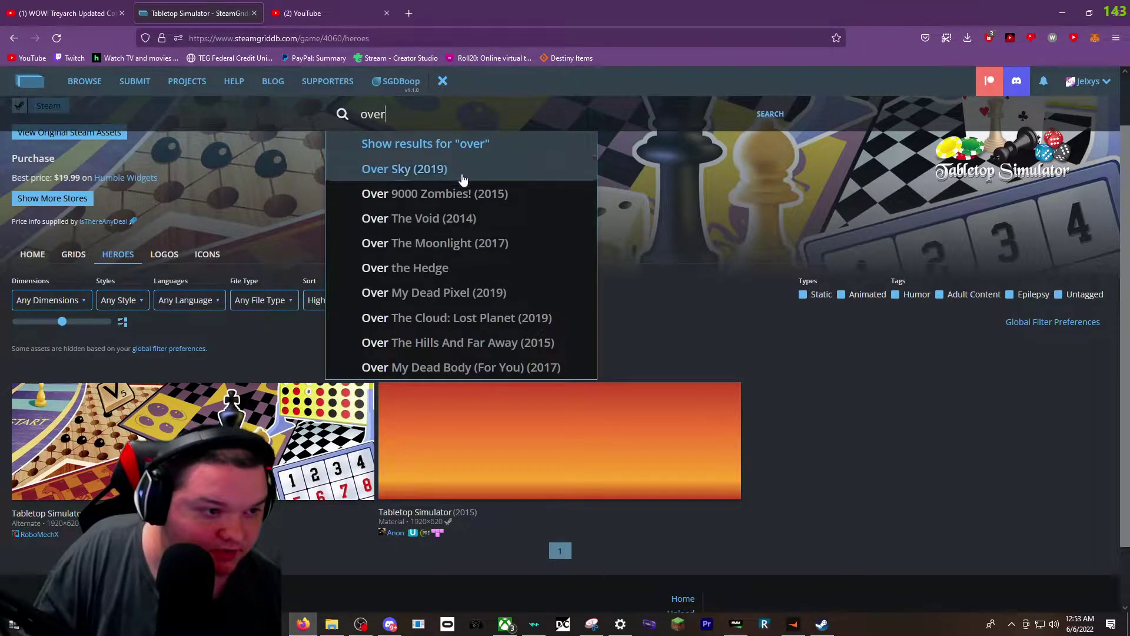
type("watch")
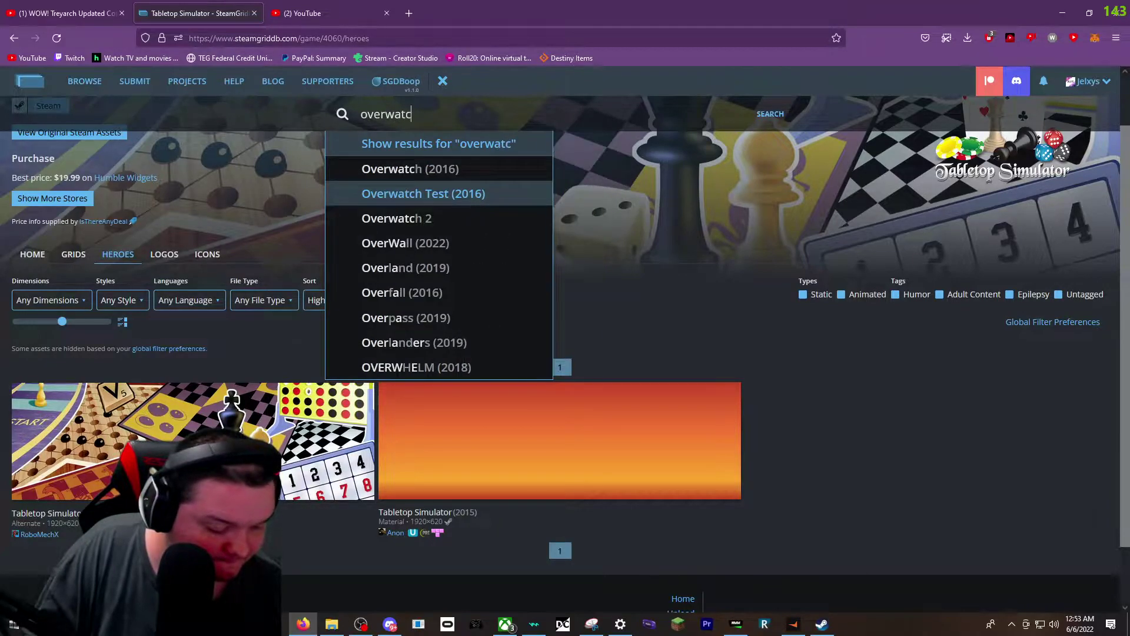
left_click(473, 176)
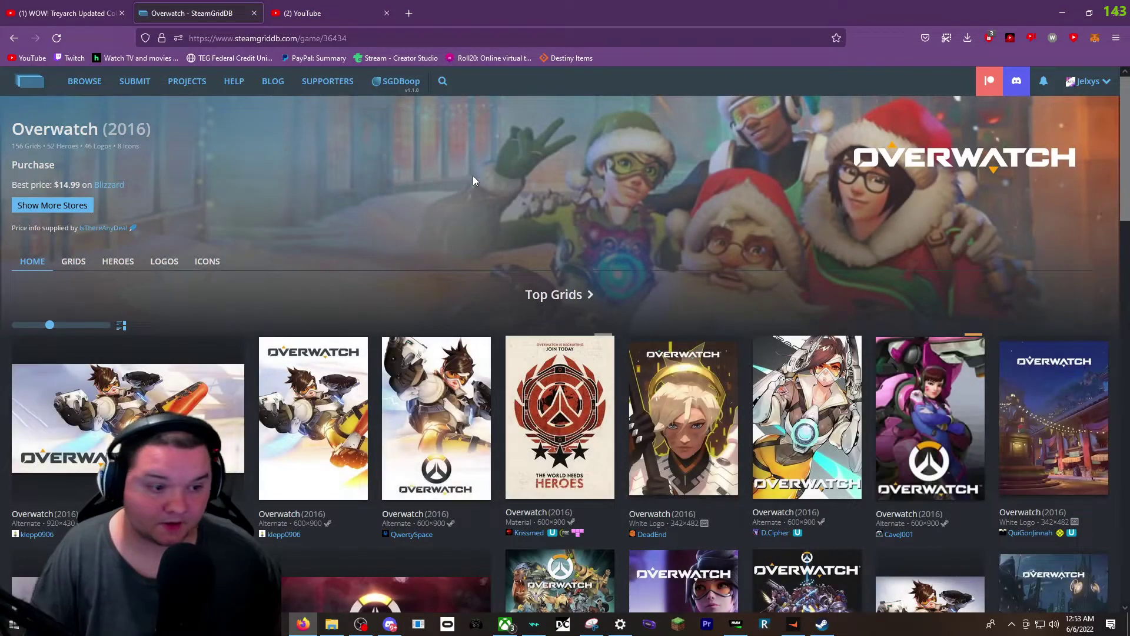
- Send the 342×482 White Logo Mercy grid to Steam with SGDBoop, picking Overwatch as the non-Steam game it applies to
scroll(729, 389, "down", 1)
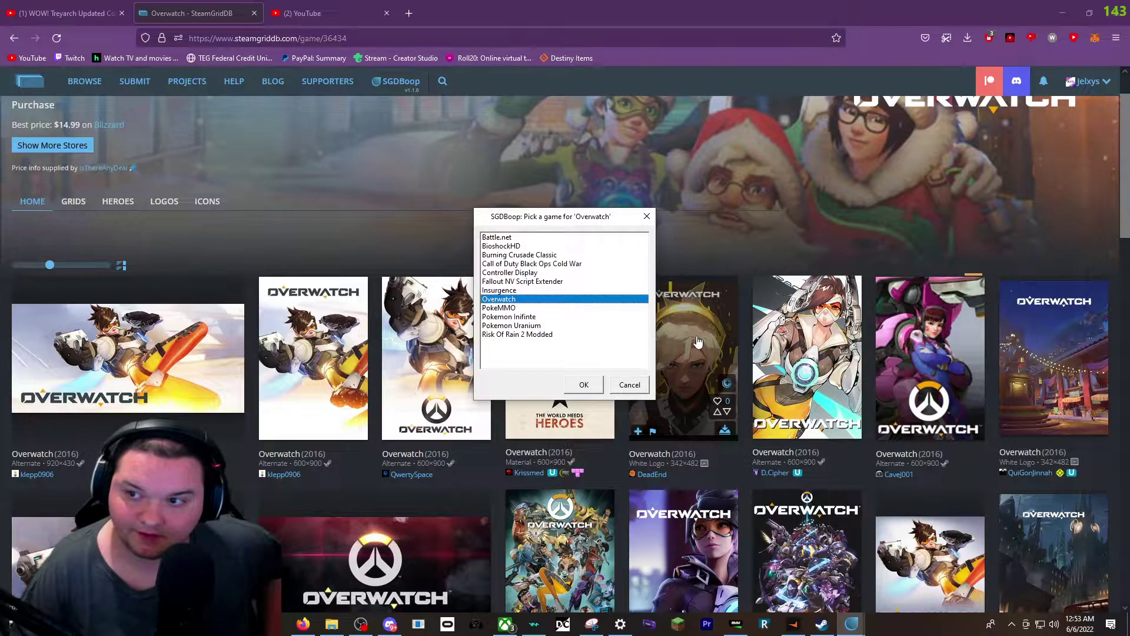
left_click(526, 282)
left_click(513, 299)
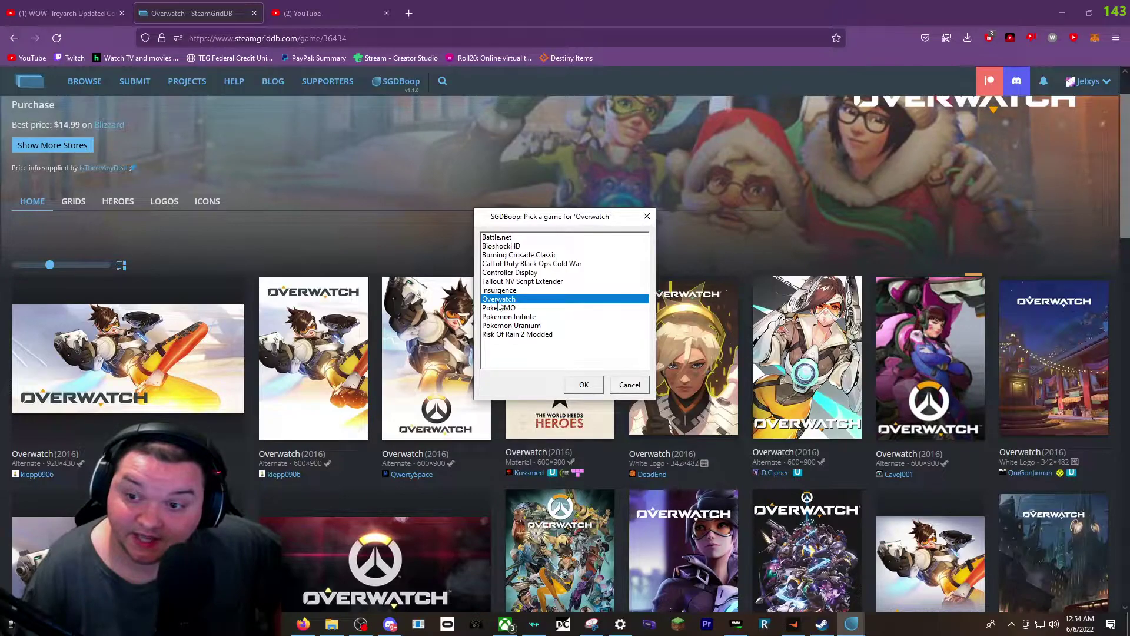
left_click(509, 240)
left_click(499, 302)
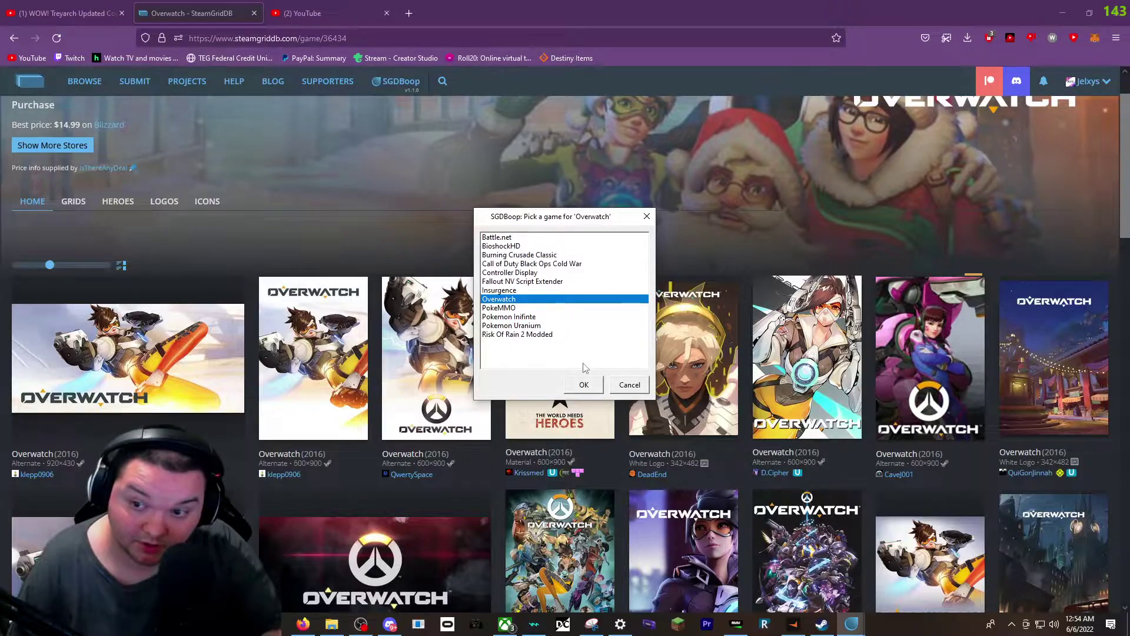
left_click(583, 385)
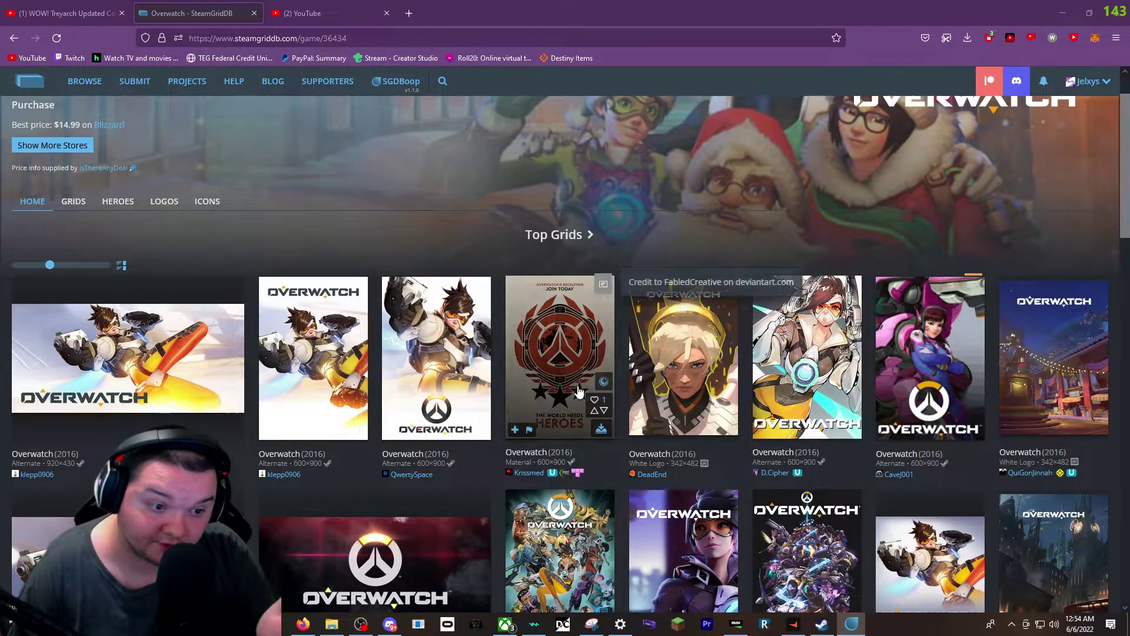
- Switch to Steam and inspect the Overwatch cover in the Blizz collection and the artwork on its library page
left_click(822, 624)
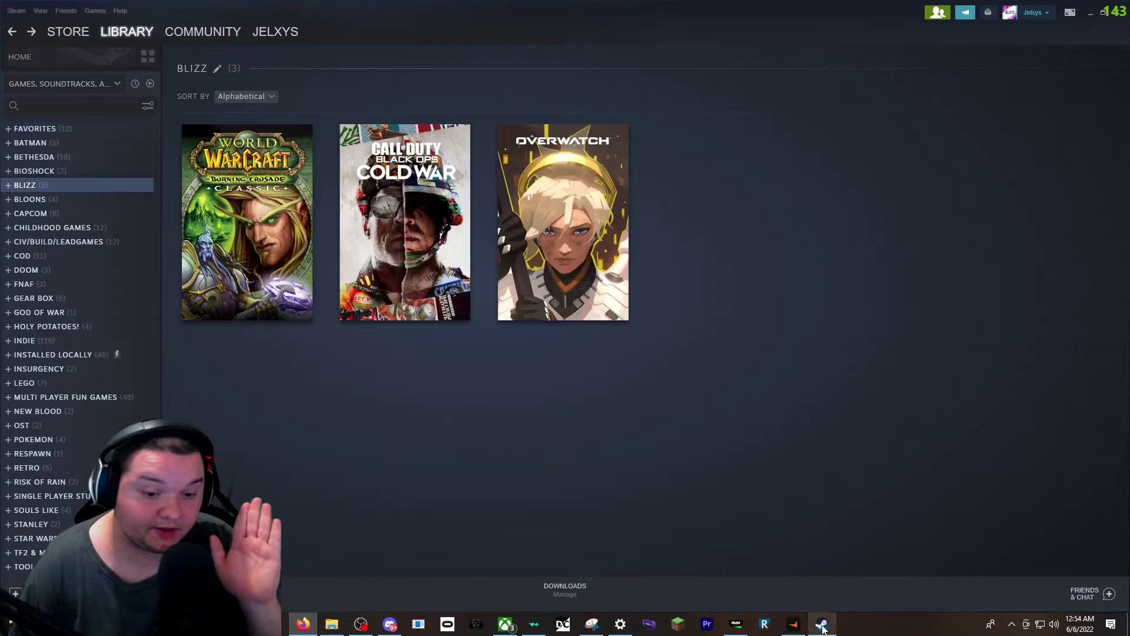
left_click(589, 309)
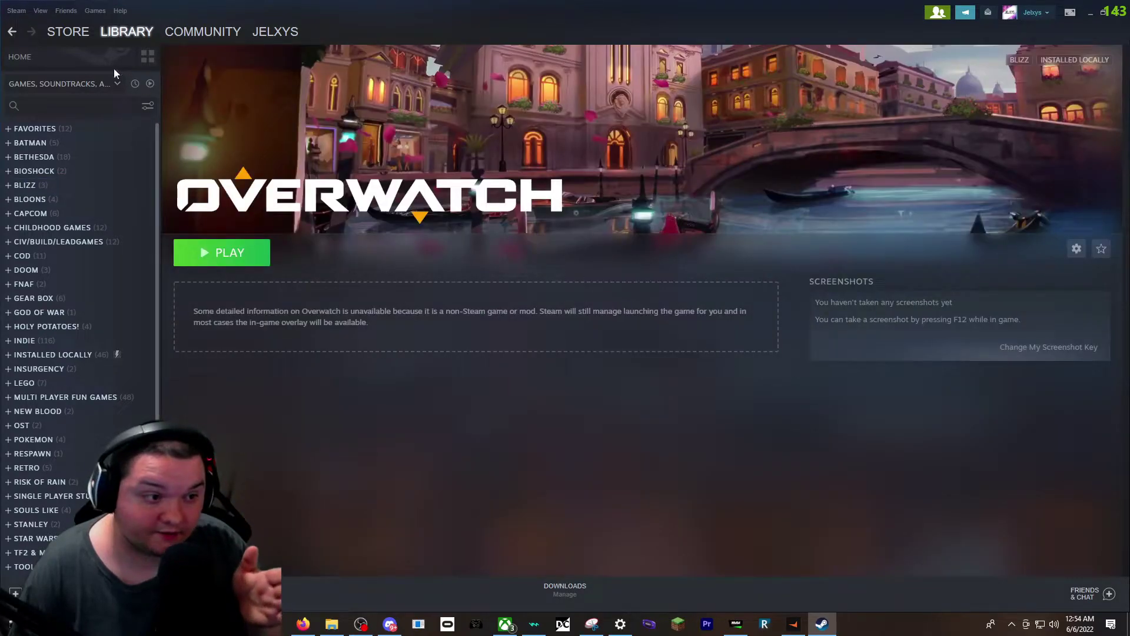
left_click(12, 33)
mouse_move(594, 209)
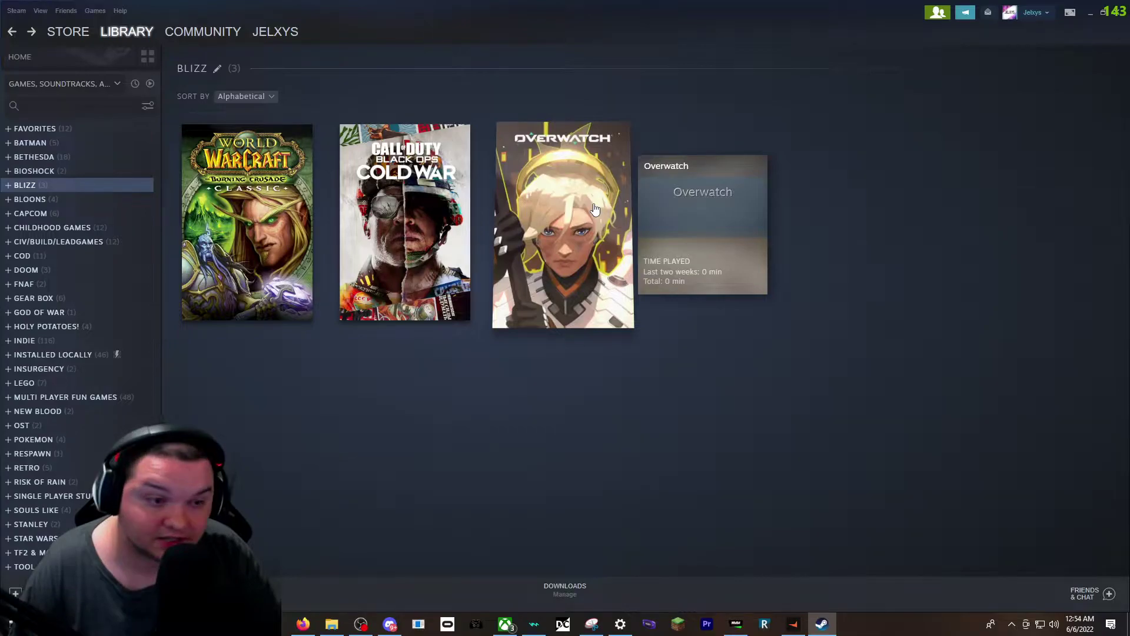
left_click(595, 209)
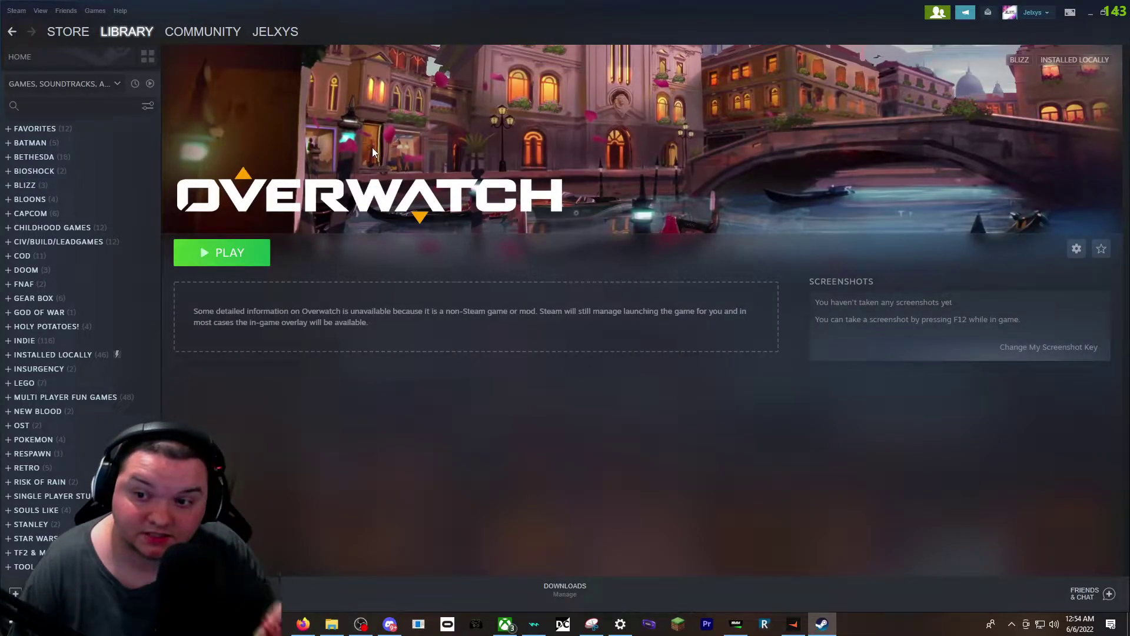
left_click(12, 31)
right_click(567, 174)
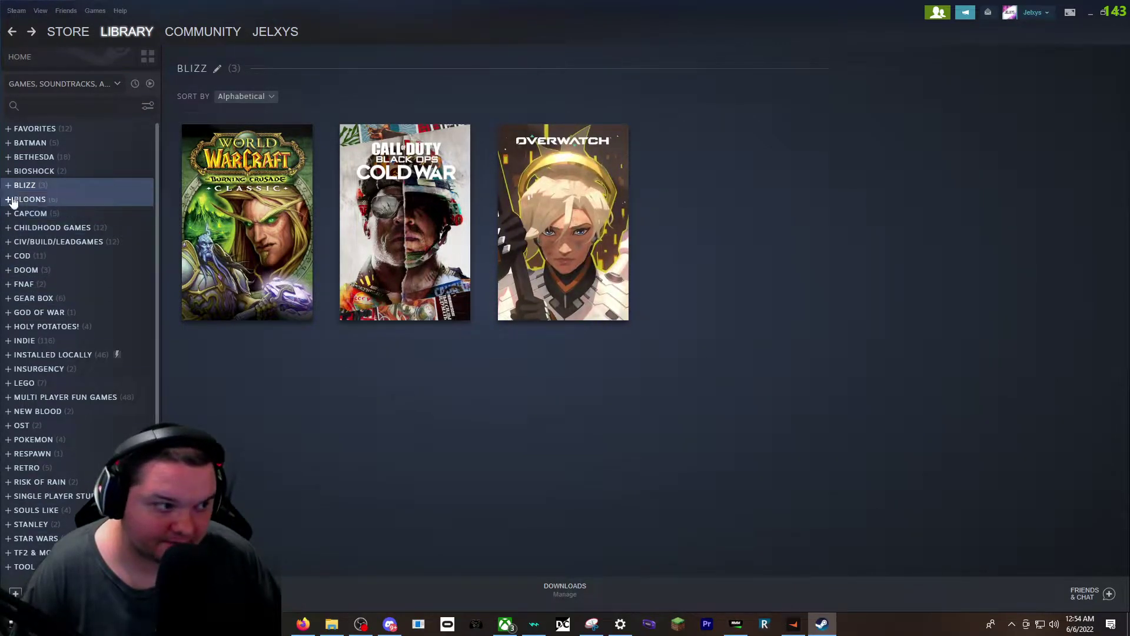
- Add Minecraft Launcher to the Steam library as a non-Steam game
left_click(15, 593)
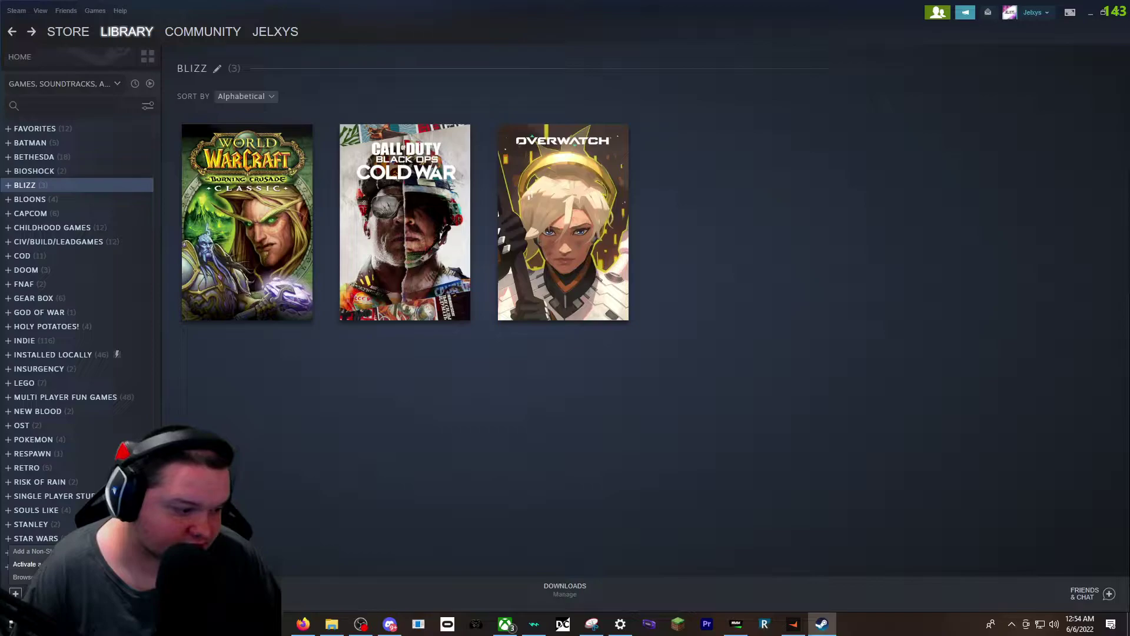
left_click(33, 551)
scroll(497, 333, "down", 4)
scroll(495, 334, "down", 1)
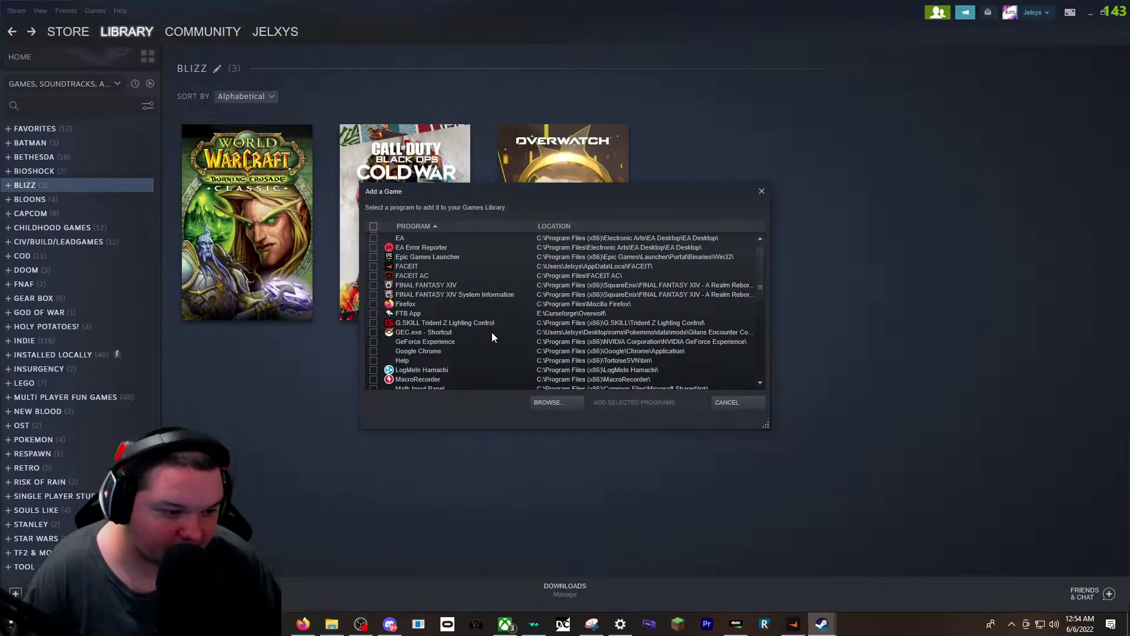
scroll(490, 332, "down", 3)
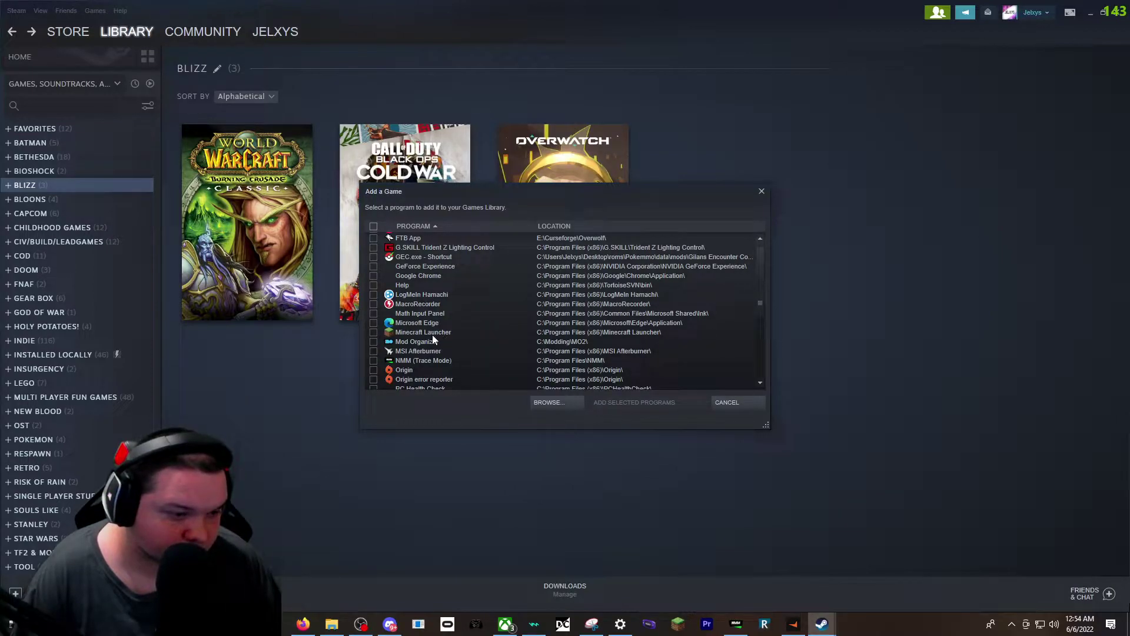
left_click(373, 332)
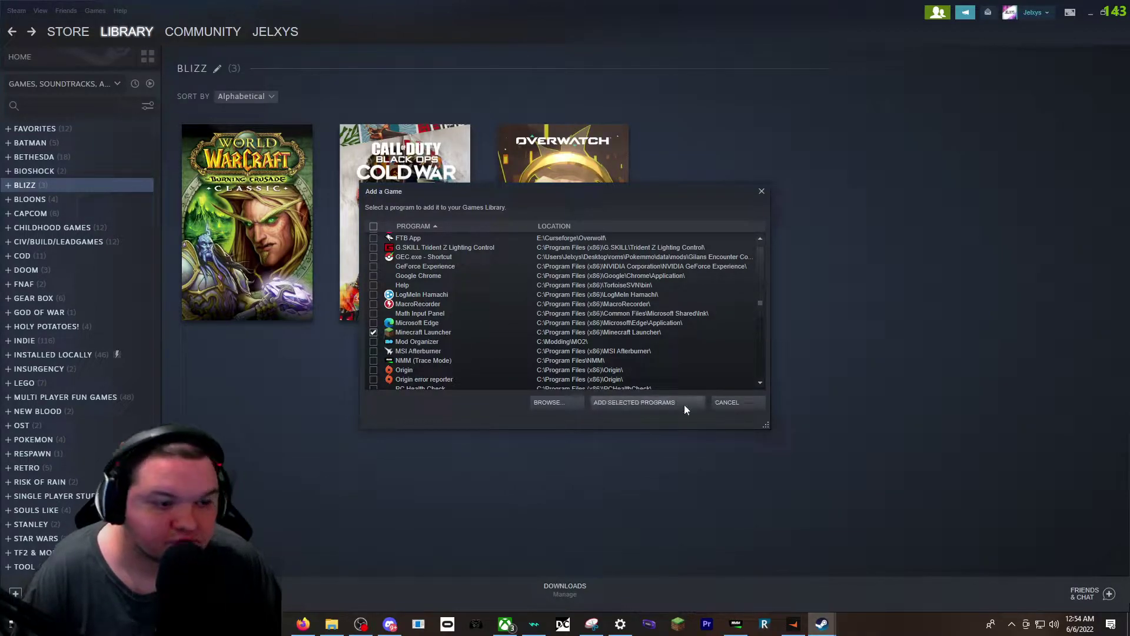
left_click(647, 406)
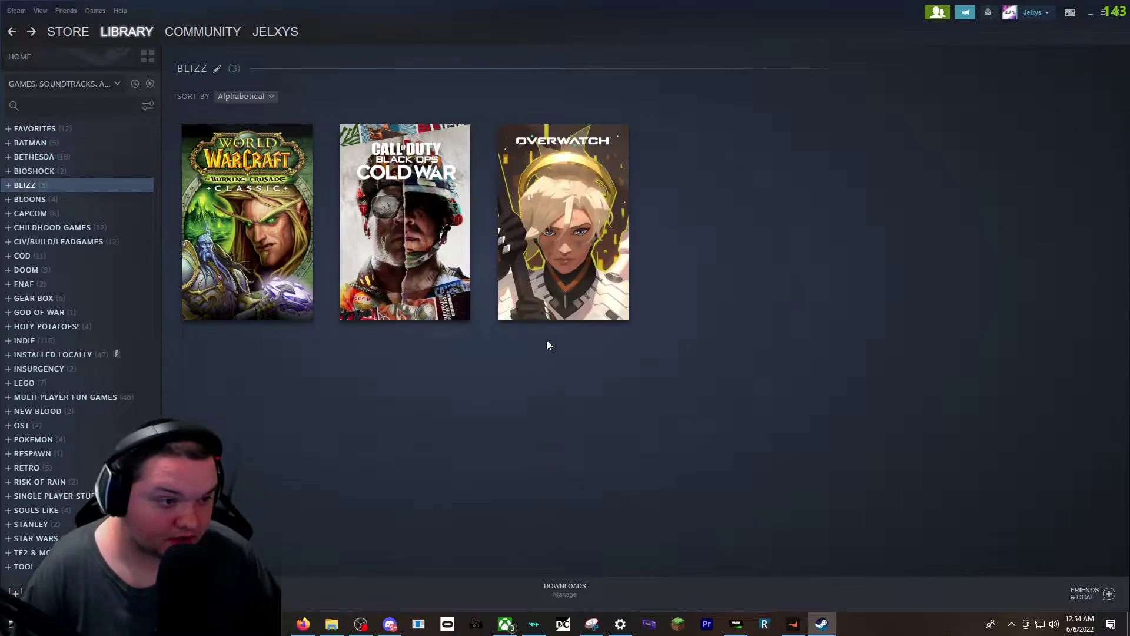
- Search the library for "mine" and open the Minecraft Launcher page
left_click(63, 108)
type("mine")
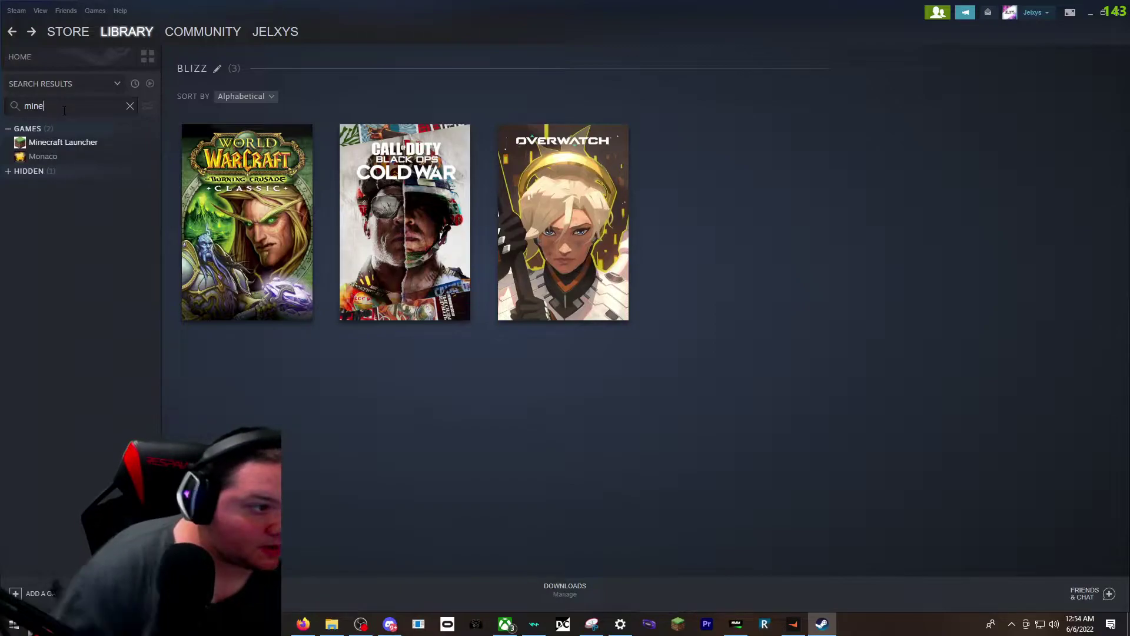
left_click(77, 143)
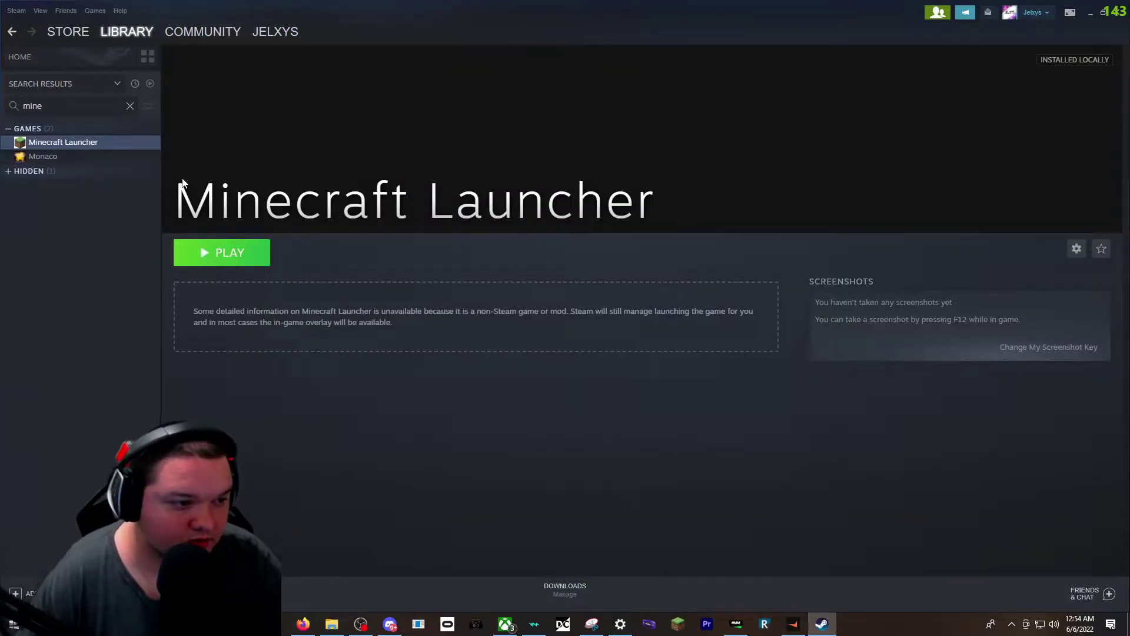
- Rename the Minecraft Launcher shortcut to "MineCraft" in its properties
right_click(108, 140)
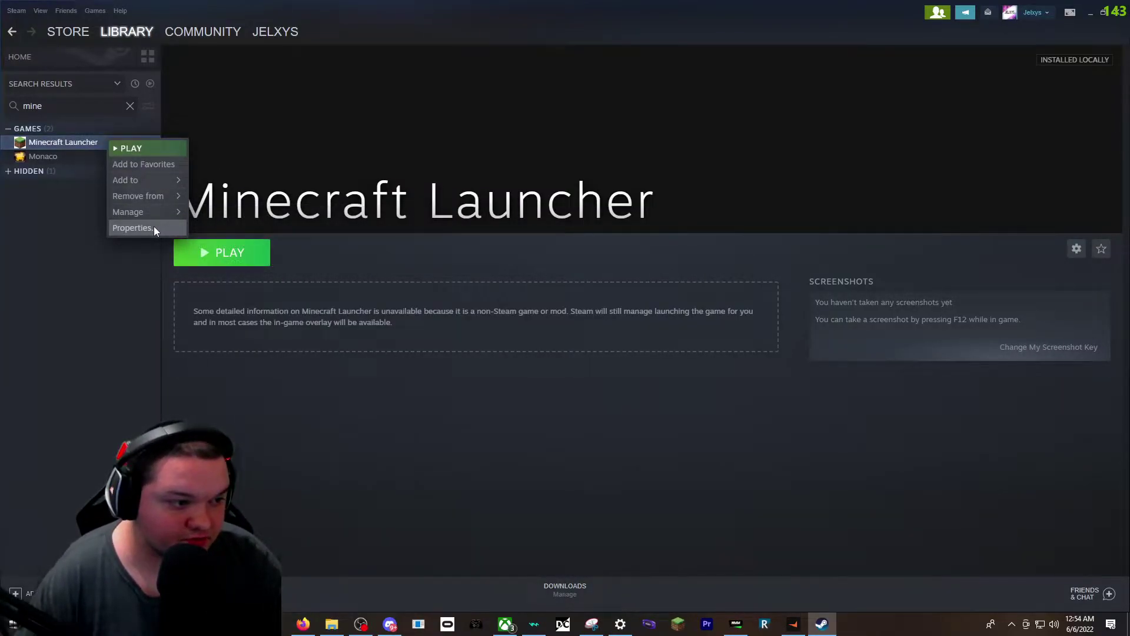
left_click(134, 228)
left_click_drag(622, 214, 501, 215)
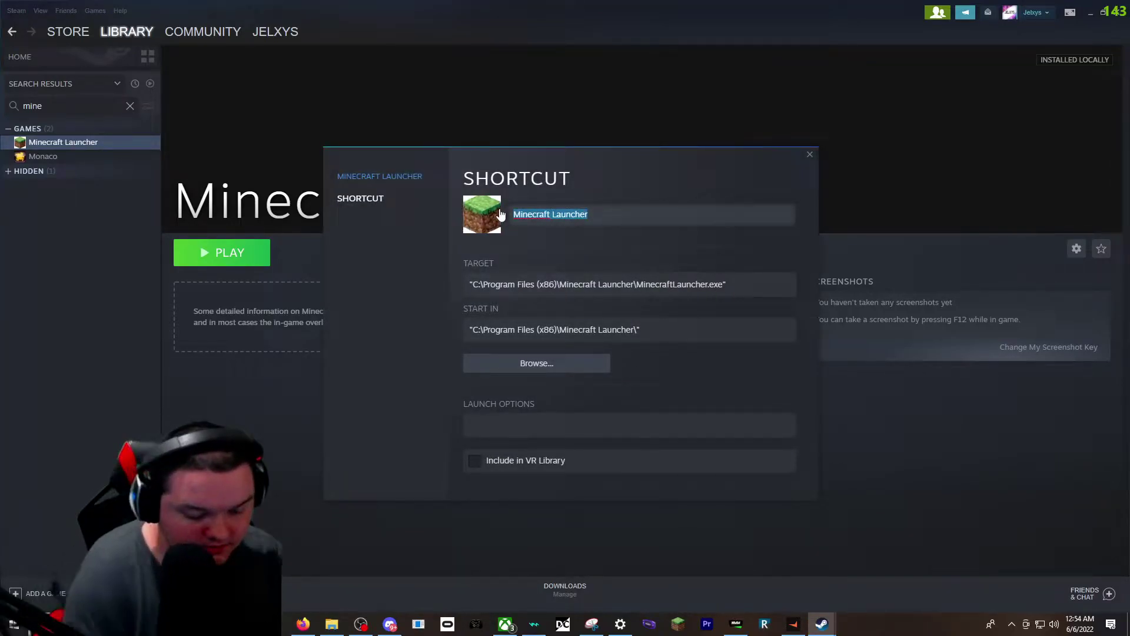
key("BackSpace")
type("MineCraft")
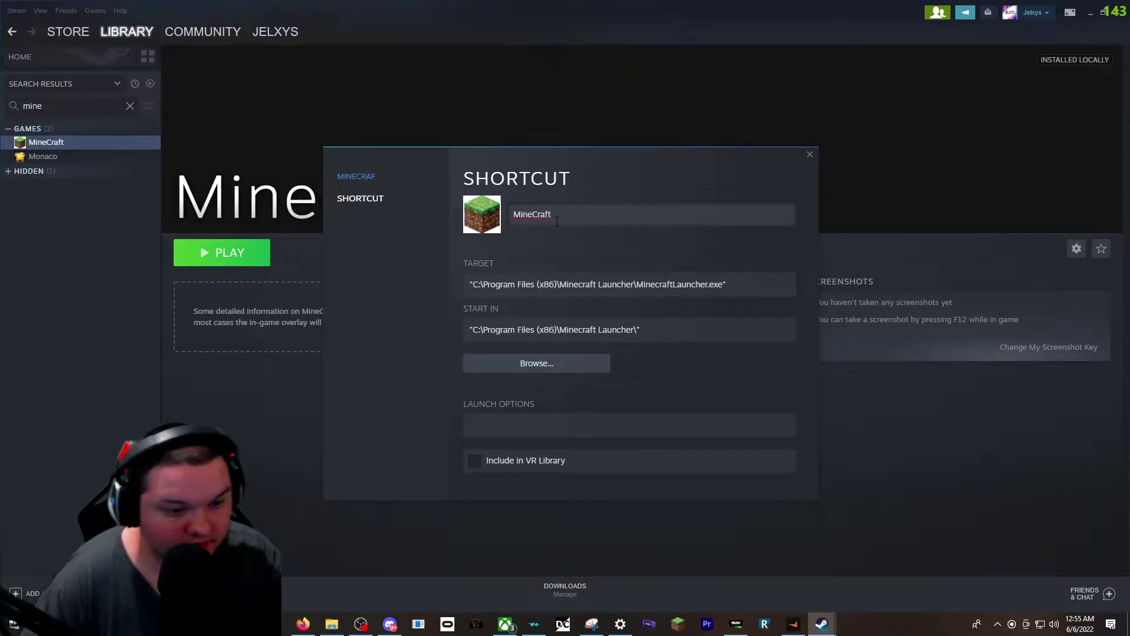
- Close the shortcut properties, add MineCraft to the library favorites, and clear the library search
left_click_drag(586, 171, 683, 154)
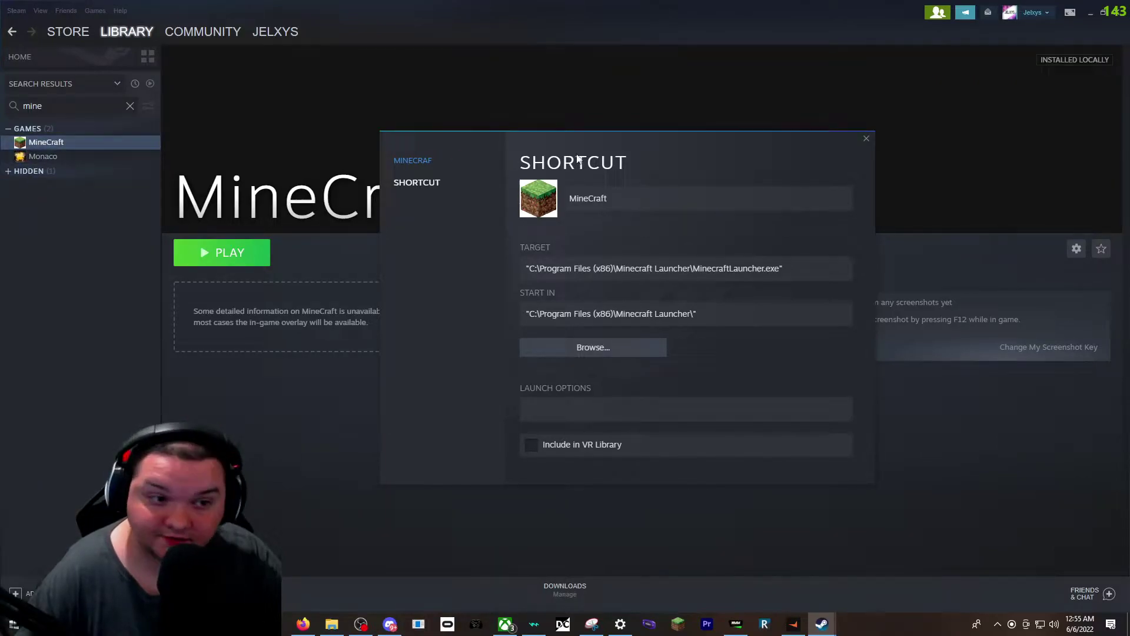
left_click(864, 140)
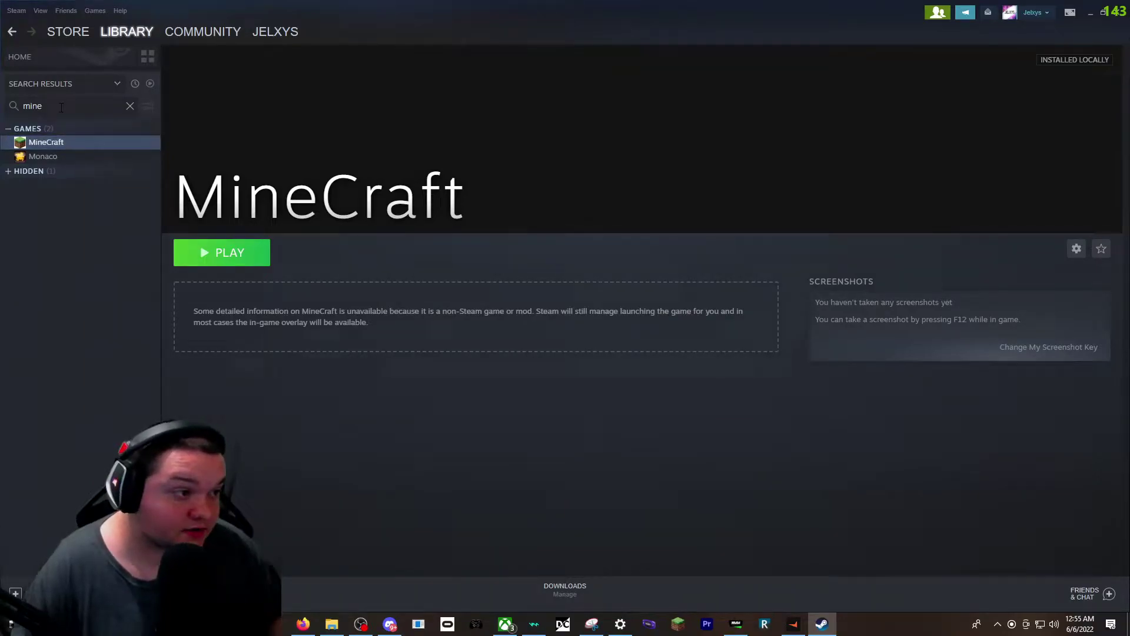
right_click(72, 146)
mouse_move(111, 188)
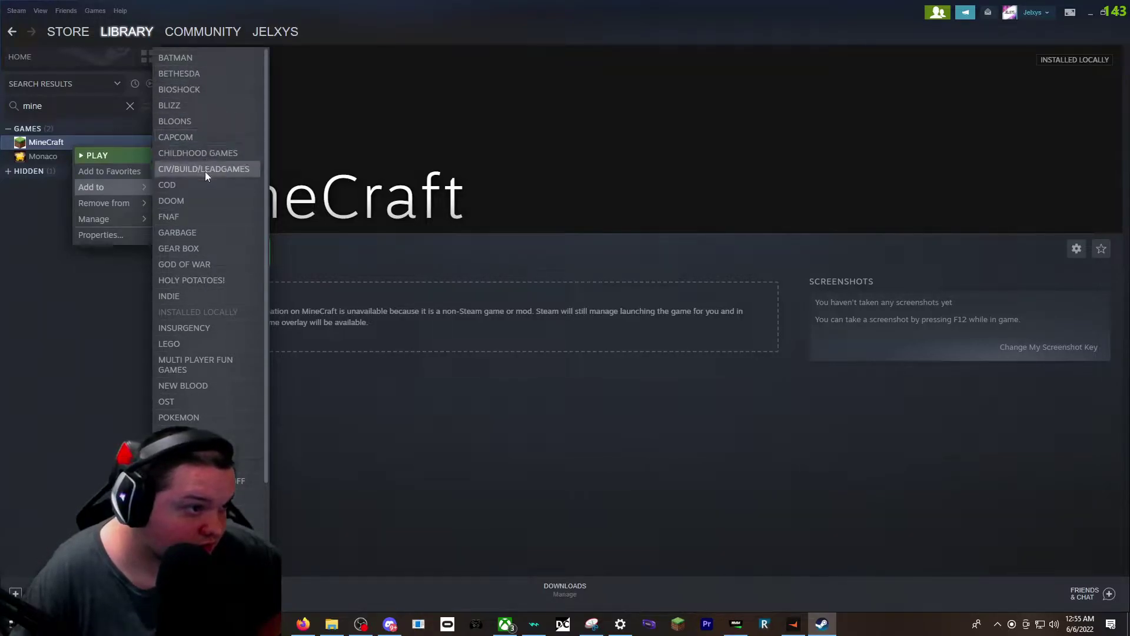
left_click(76, 331)
right_click(68, 145)
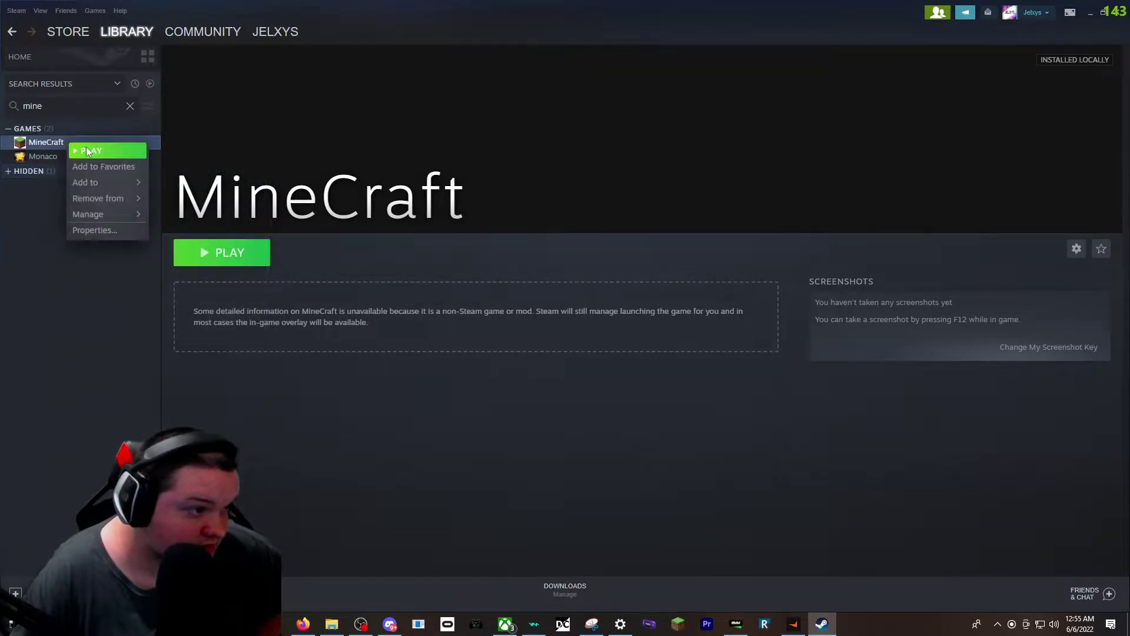
left_click(100, 167)
left_click(130, 106)
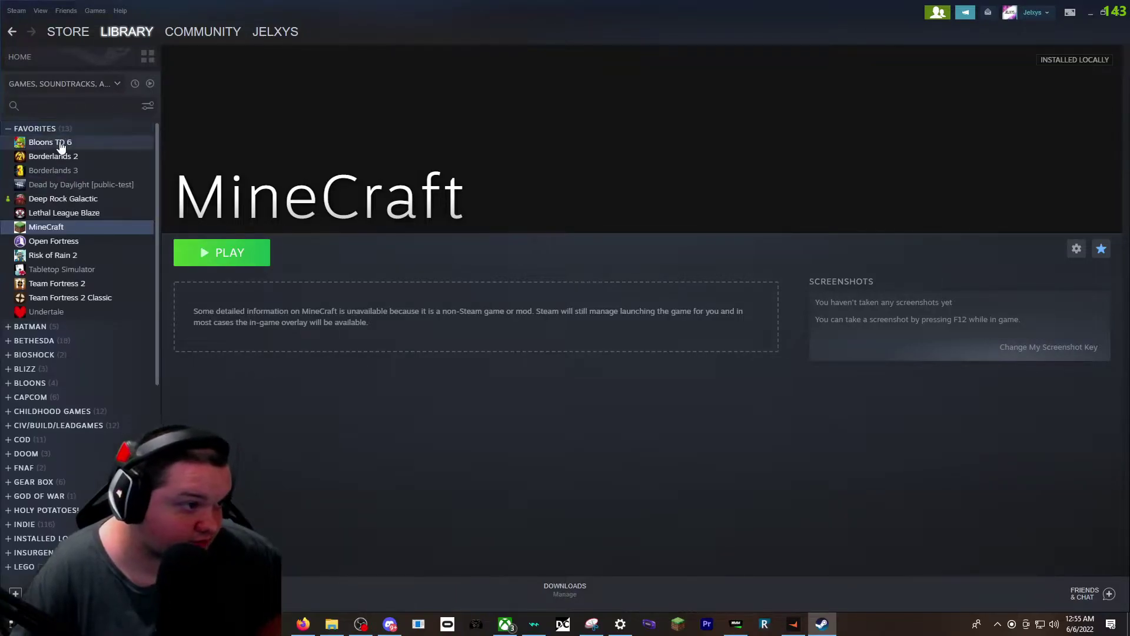
- View MineCraft's cover in the Favorites collection and the artwork on its library page
left_click(41, 129)
scroll(518, 458, "down", 3)
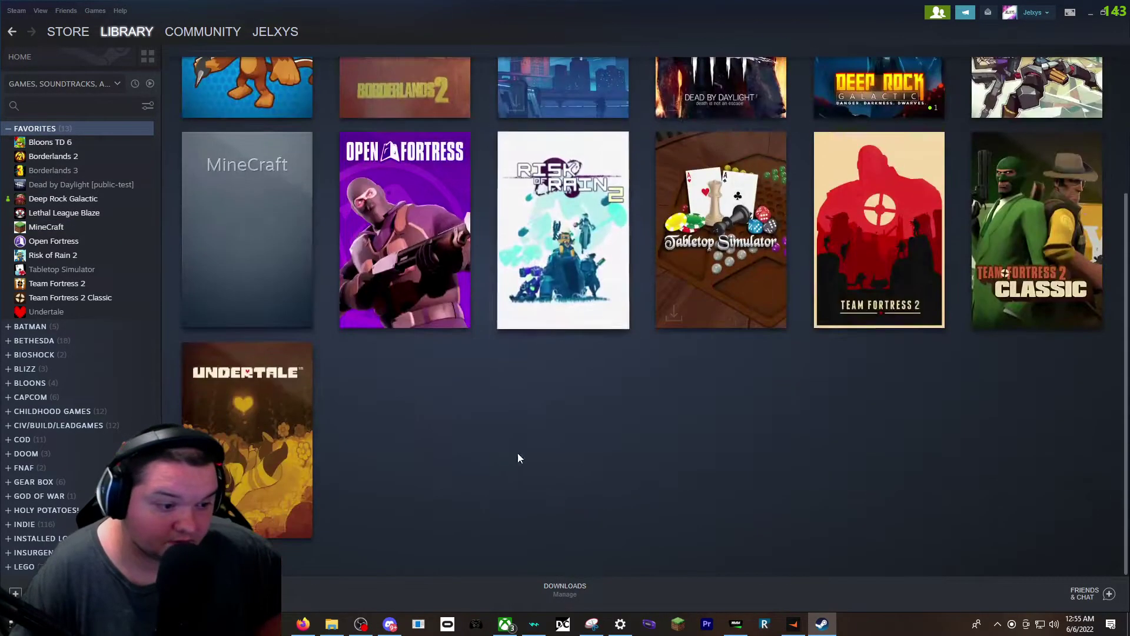
left_click(293, 288)
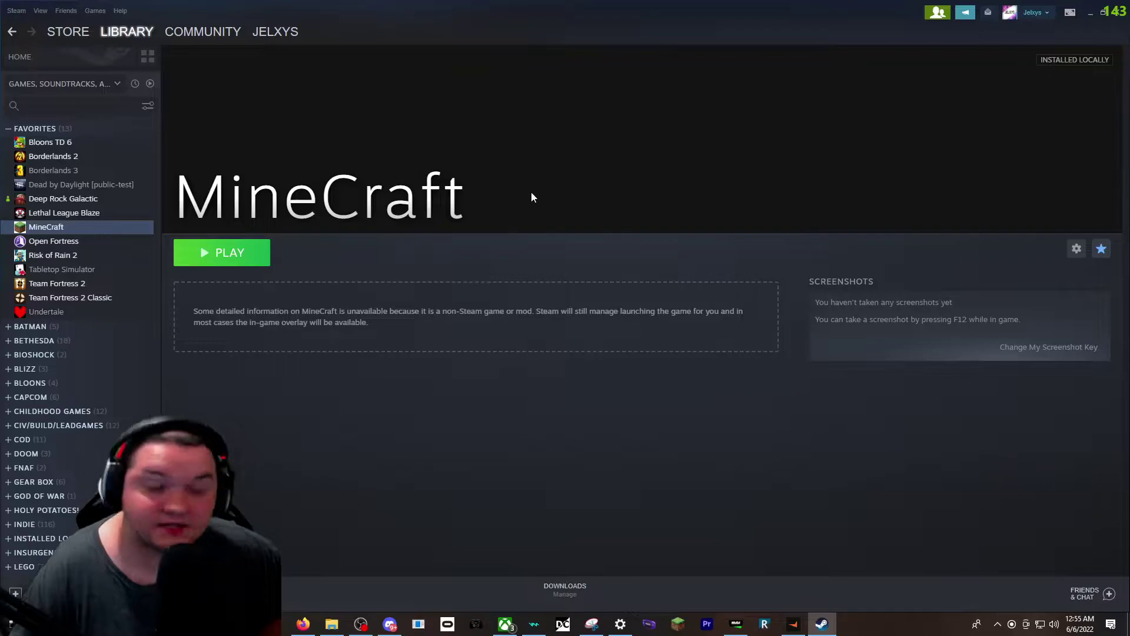
left_click(12, 33)
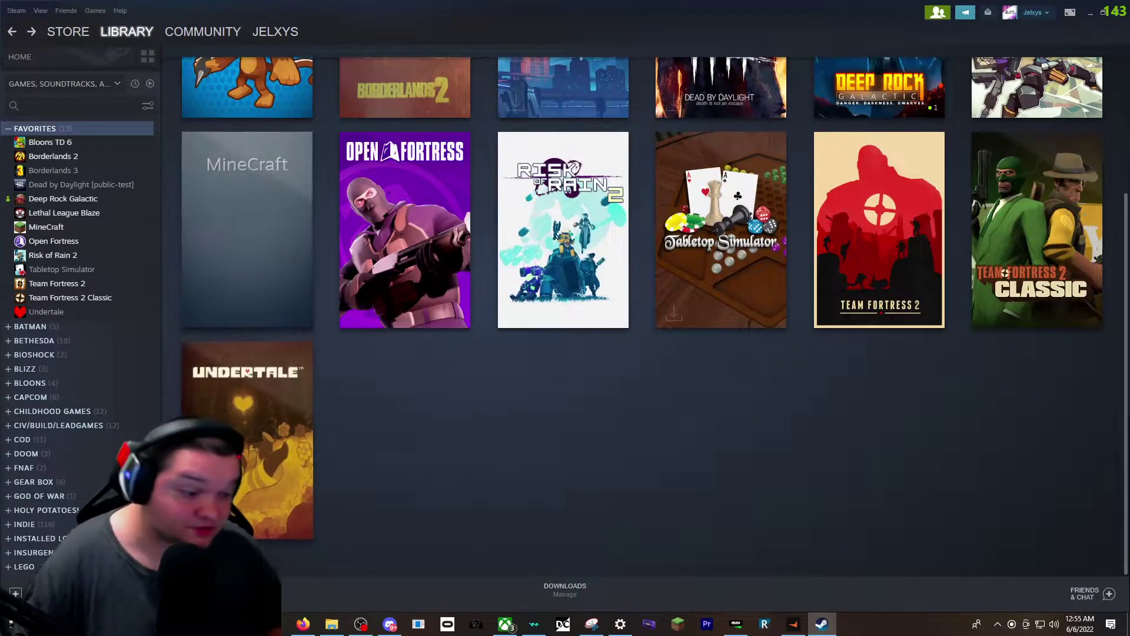
- Switch to SteamGridDB in Firefox, search for "Minecraft", and open the Minecraft game page
left_click(303, 624)
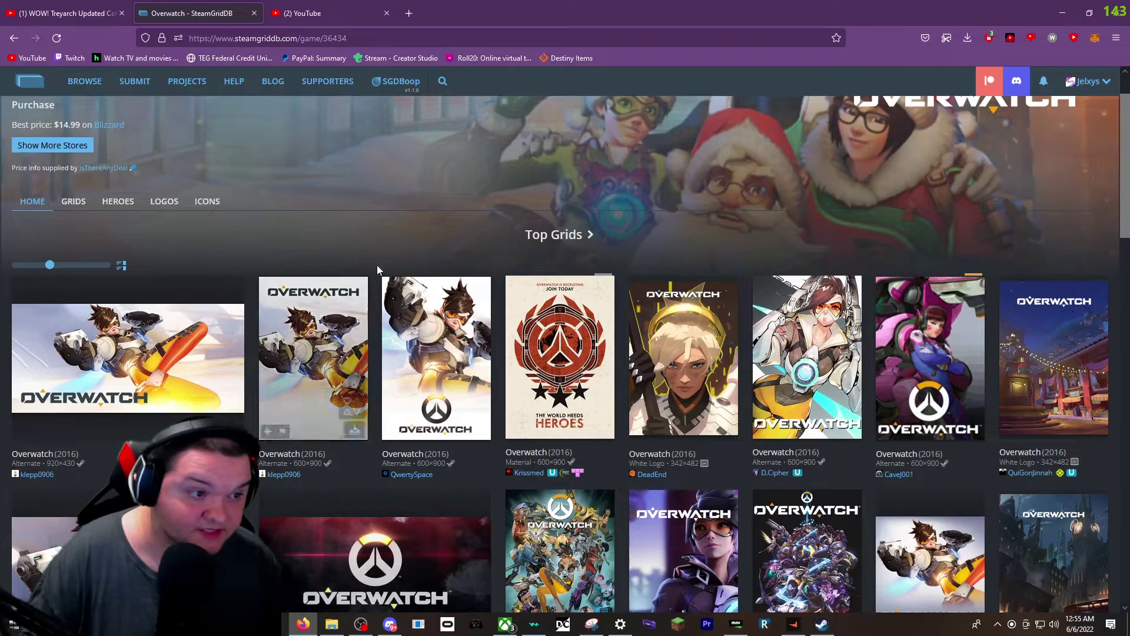
left_click(442, 82)
type("overwatch")
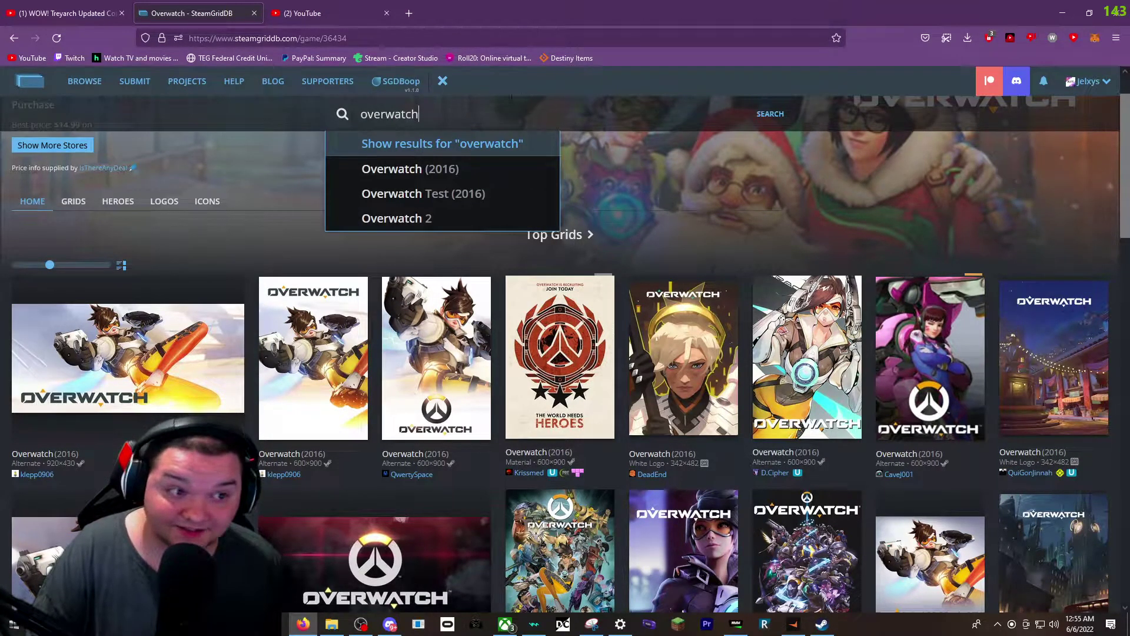
key("ctrl+a")
type("Mi")
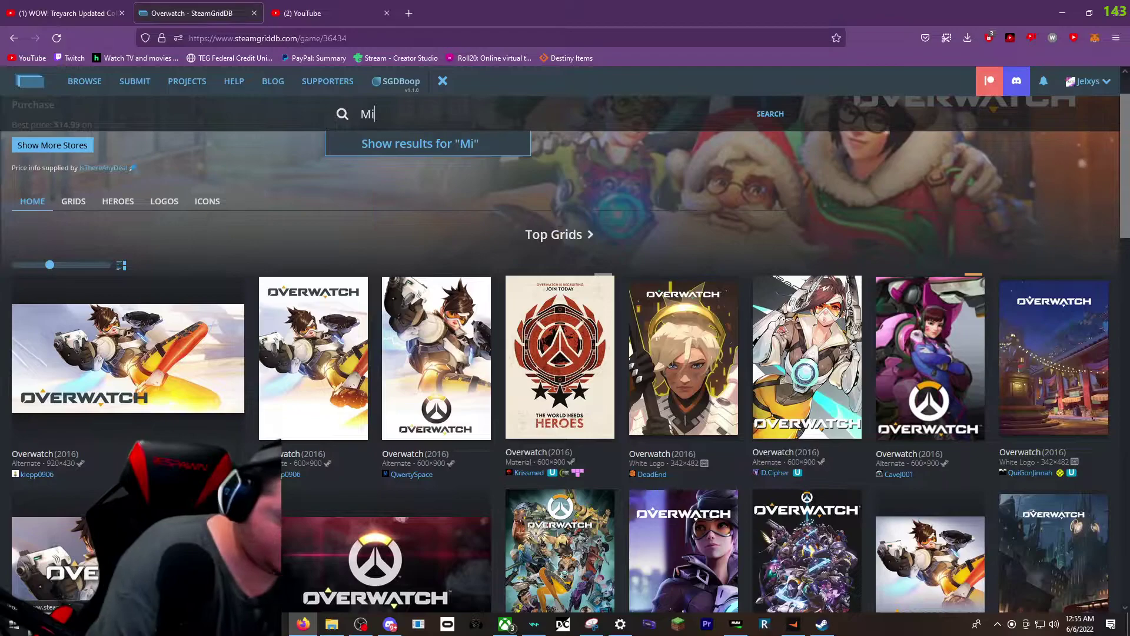
type("necrafty")
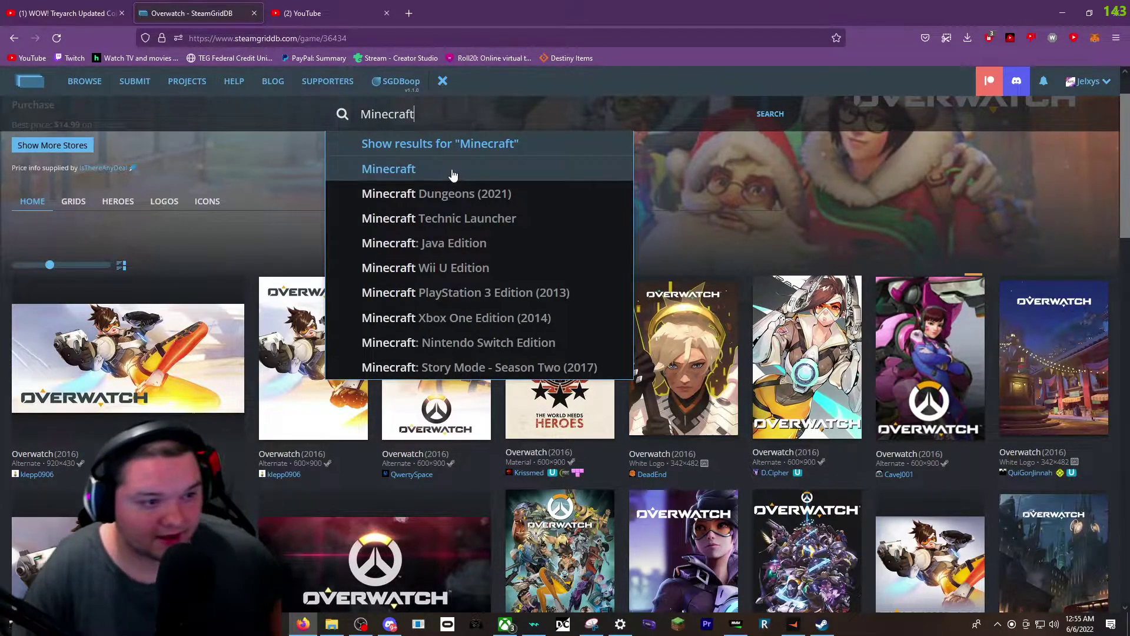
left_click(451, 168)
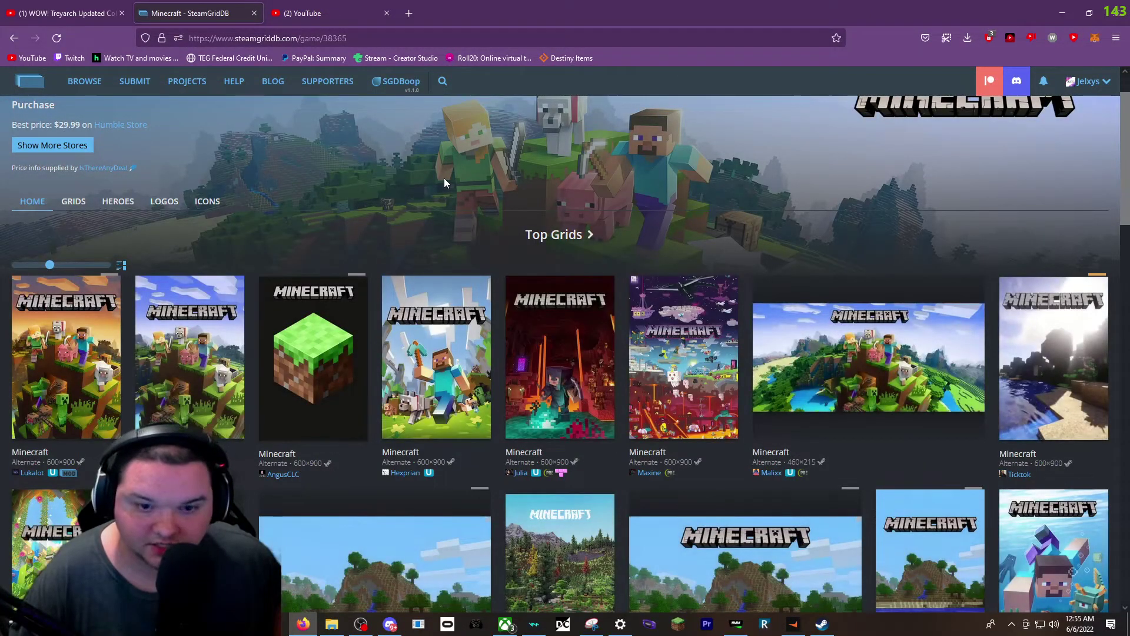
left_click(14, 38)
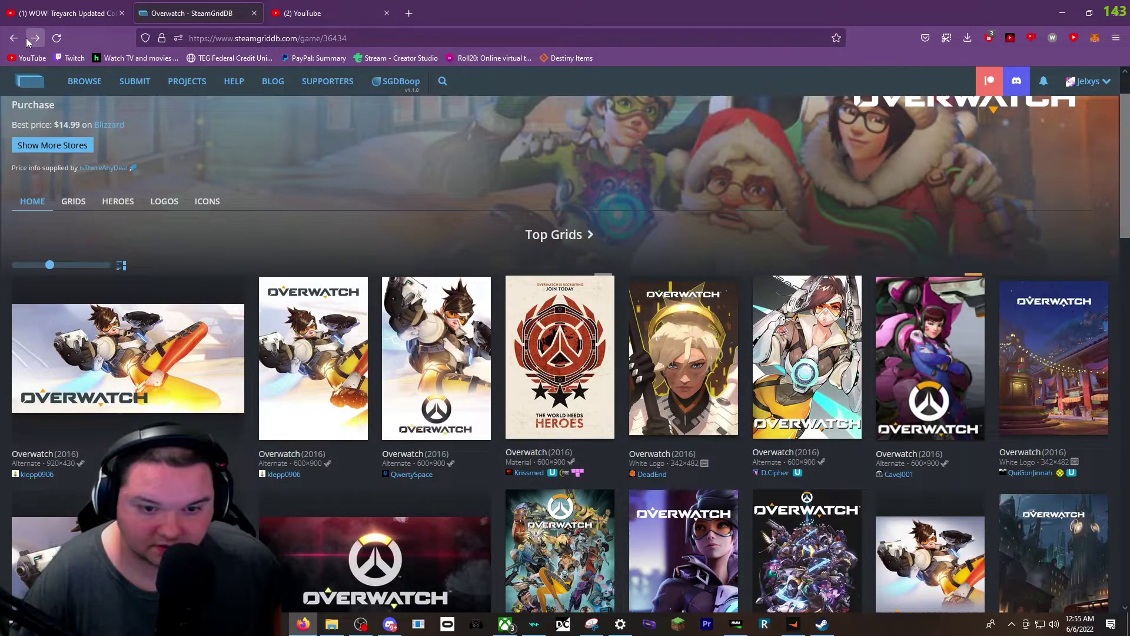
left_click(26, 38)
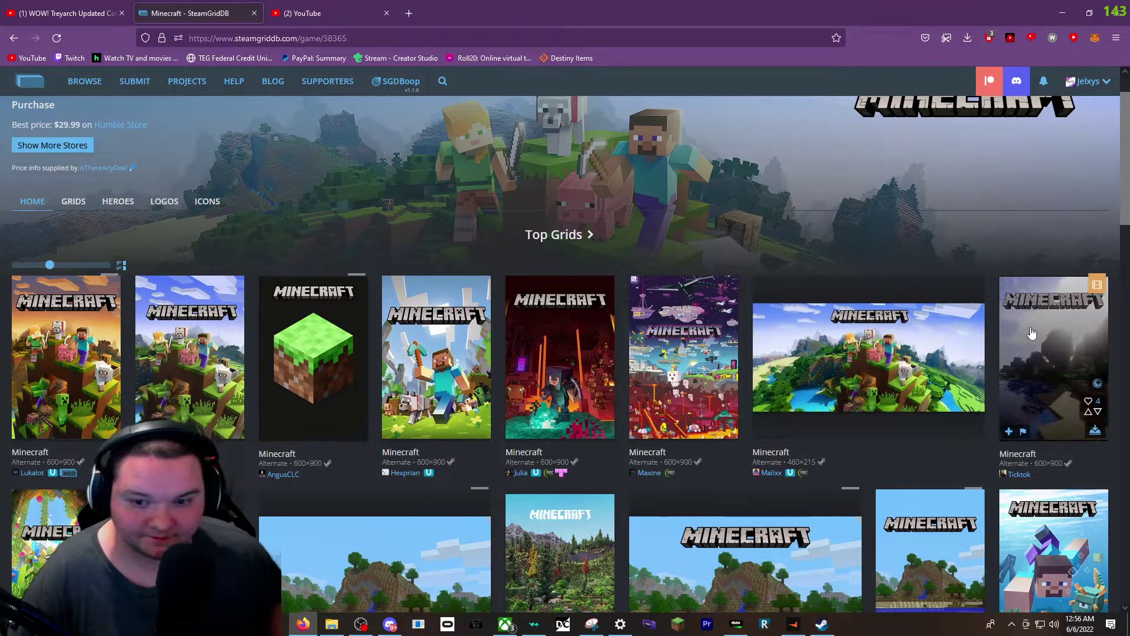
- Browse the Minecraft grids and apply the animated 600×900 waterside cover to the MineCraft shortcut with SGDBoop
scroll(917, 286, "down", 4)
scroll(917, 286, "down", 3)
scroll(829, 272, "up", 7)
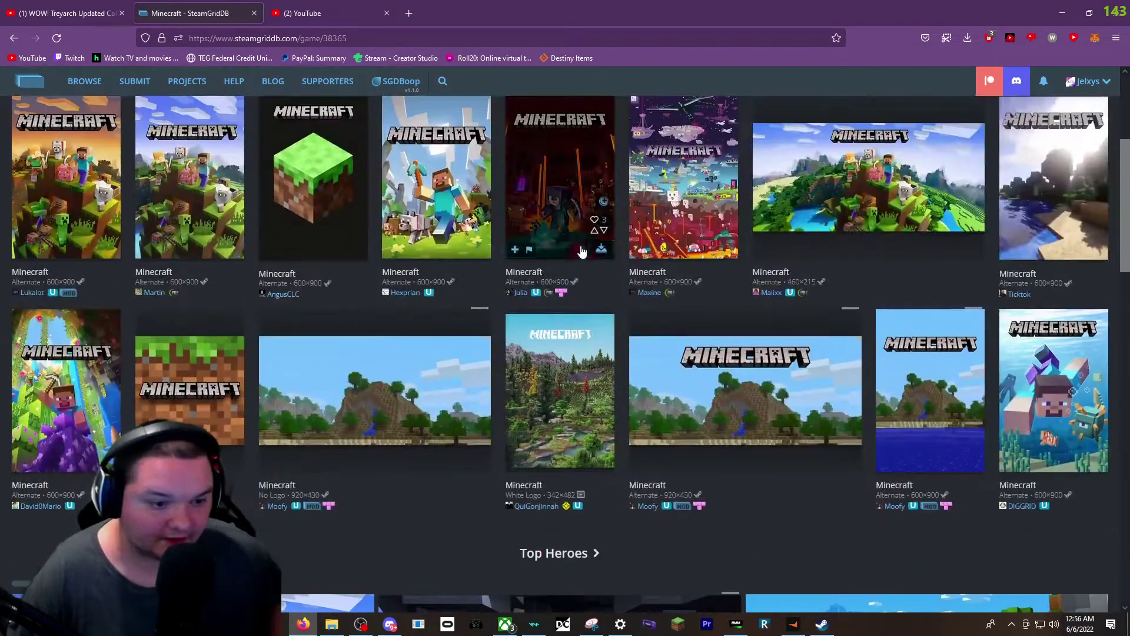
left_click(73, 203)
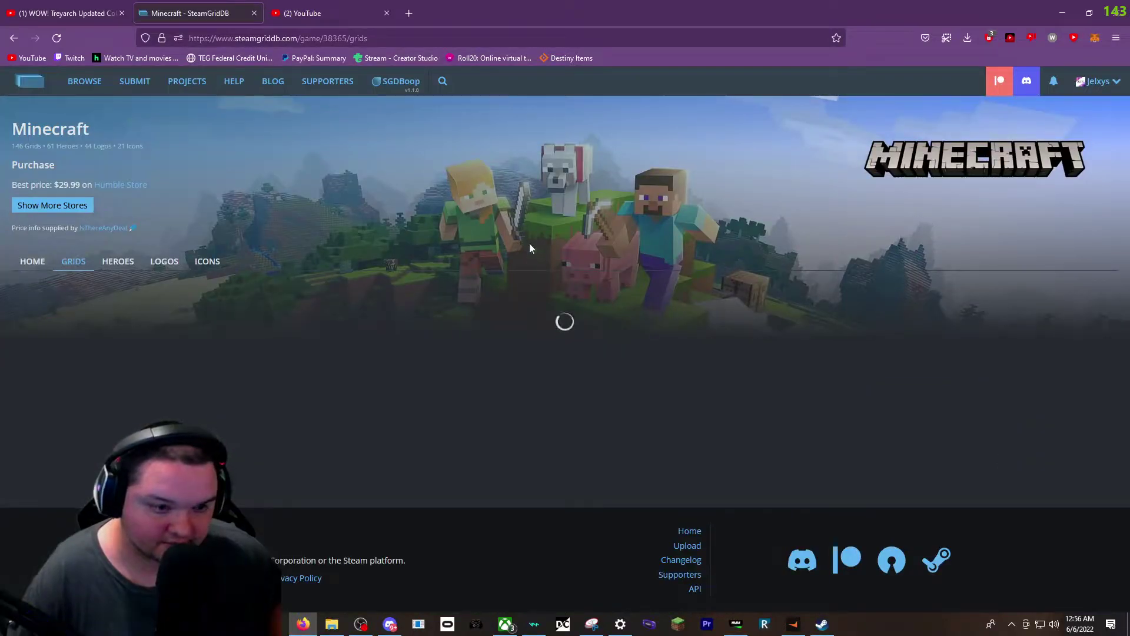
scroll(567, 297, "down", 6)
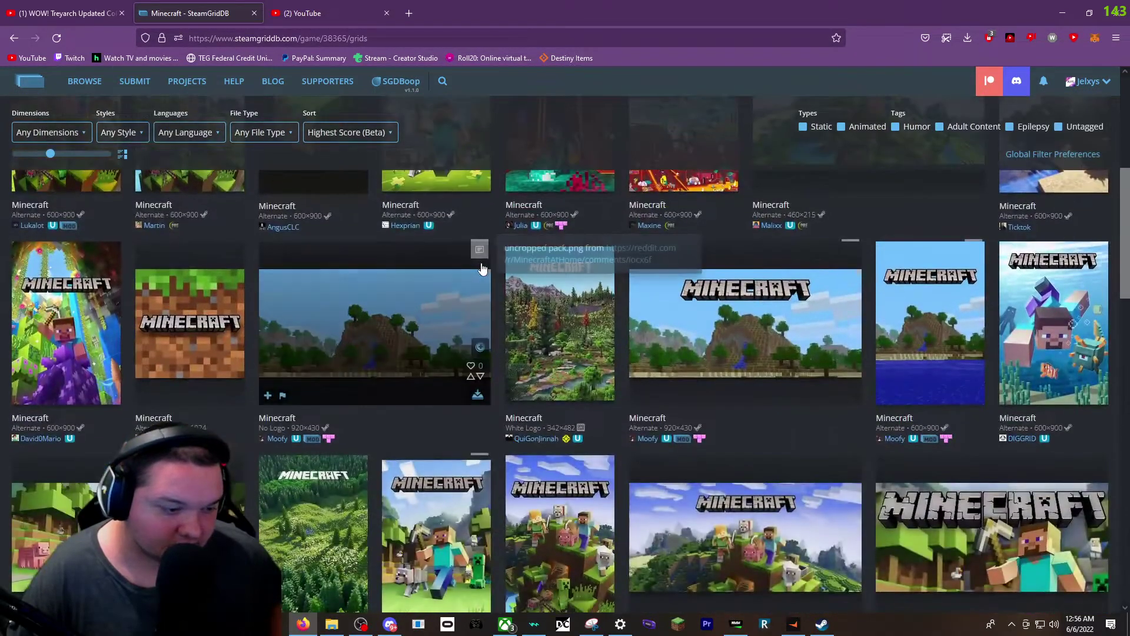
scroll(529, 282, "down", 5)
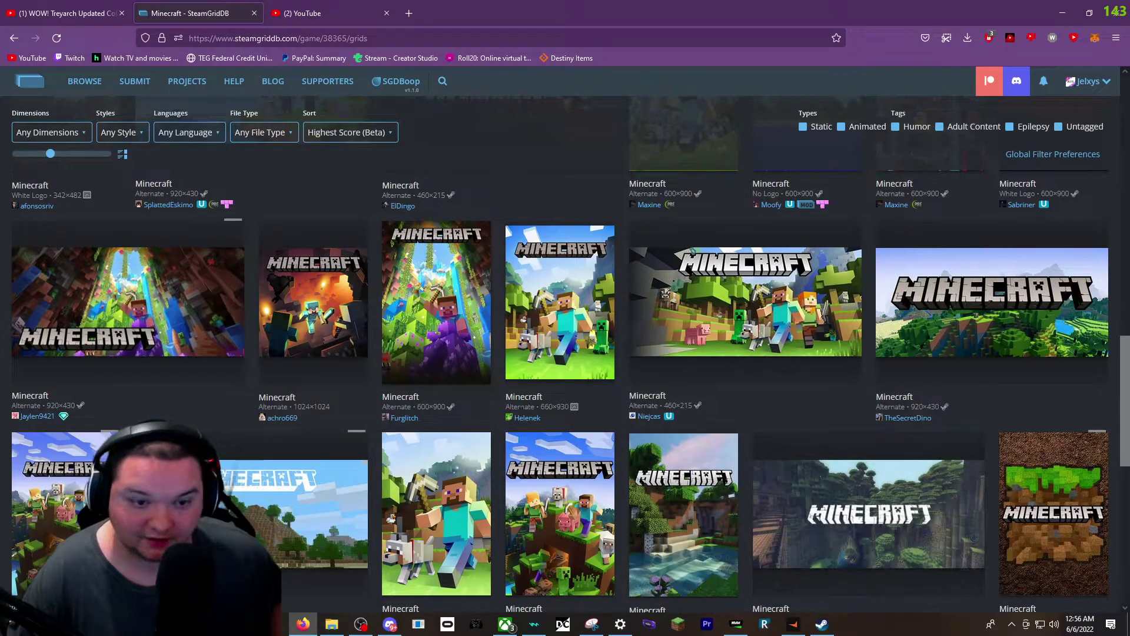
scroll(260, 370, "up", 2)
scroll(503, 369, "up", 8)
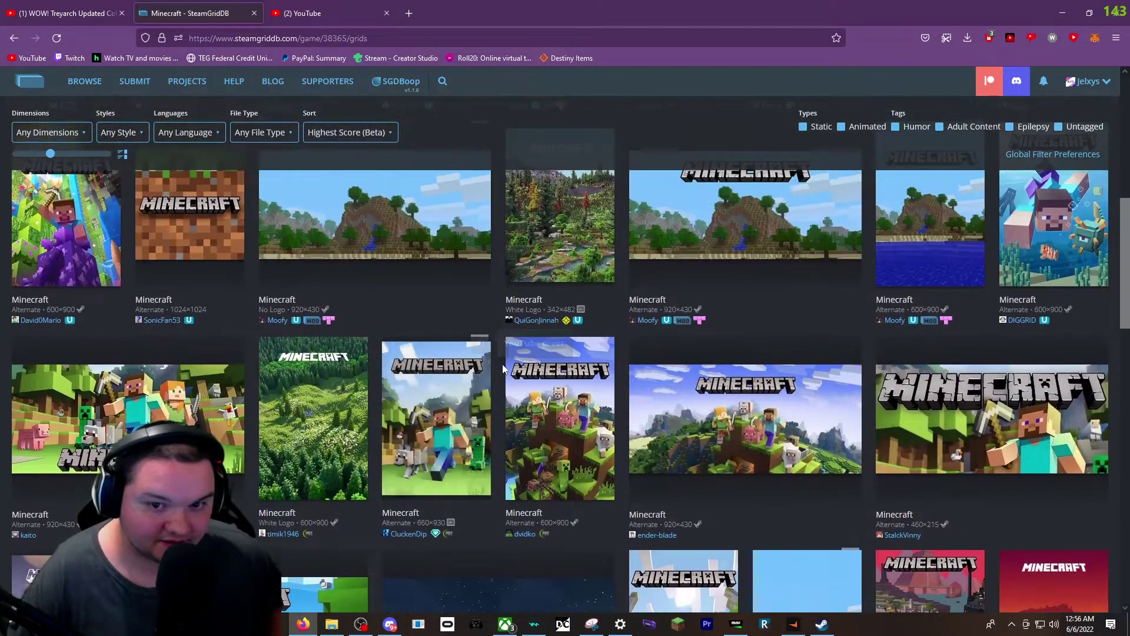
scroll(503, 369, "up", 3)
scroll(1097, 356, "up", 2)
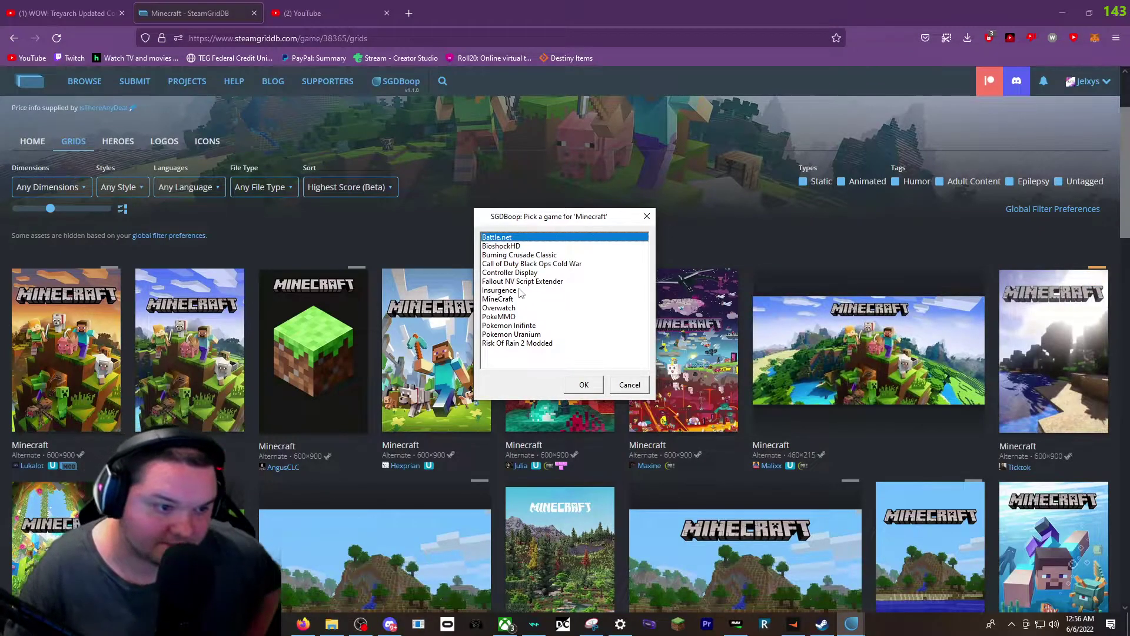
left_click(499, 298)
left_click(583, 385)
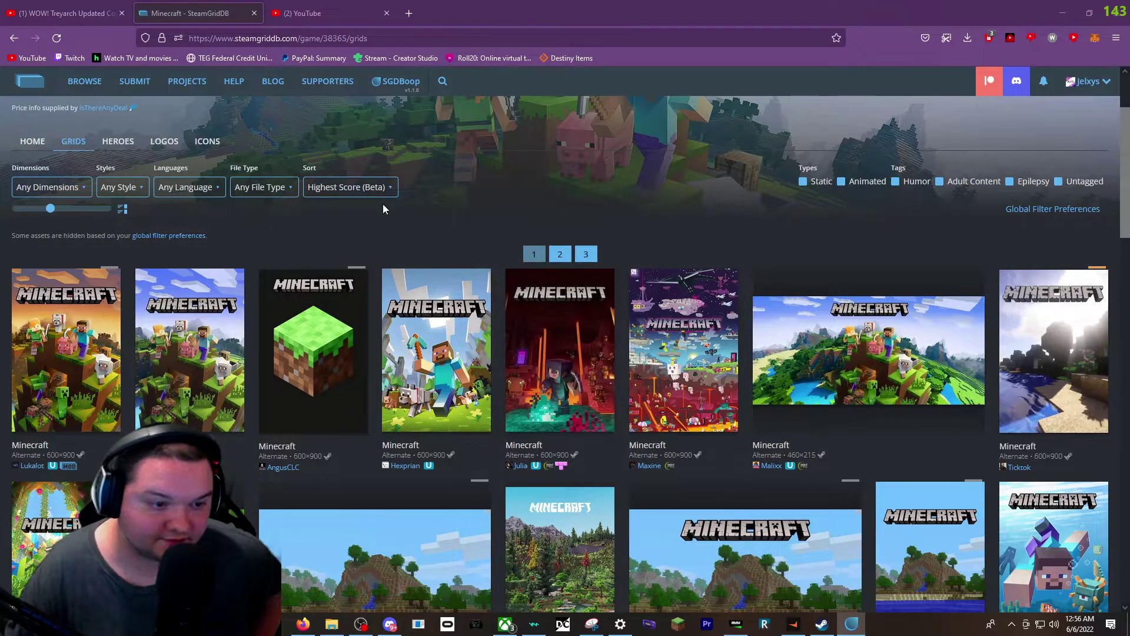
- Switch to Steam and check MineCraft's cover in the Favorites collection and the artwork on its library page
scroll(141, 207, "up", 2)
scroll(141, 208, "down", 1)
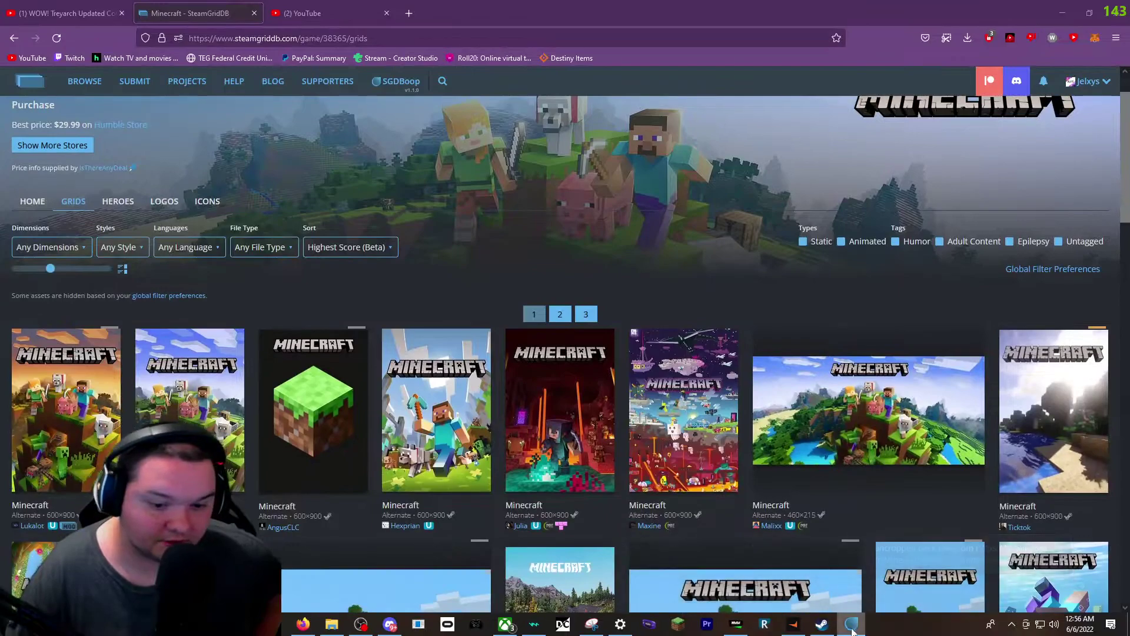
left_click(822, 624)
left_click(261, 269)
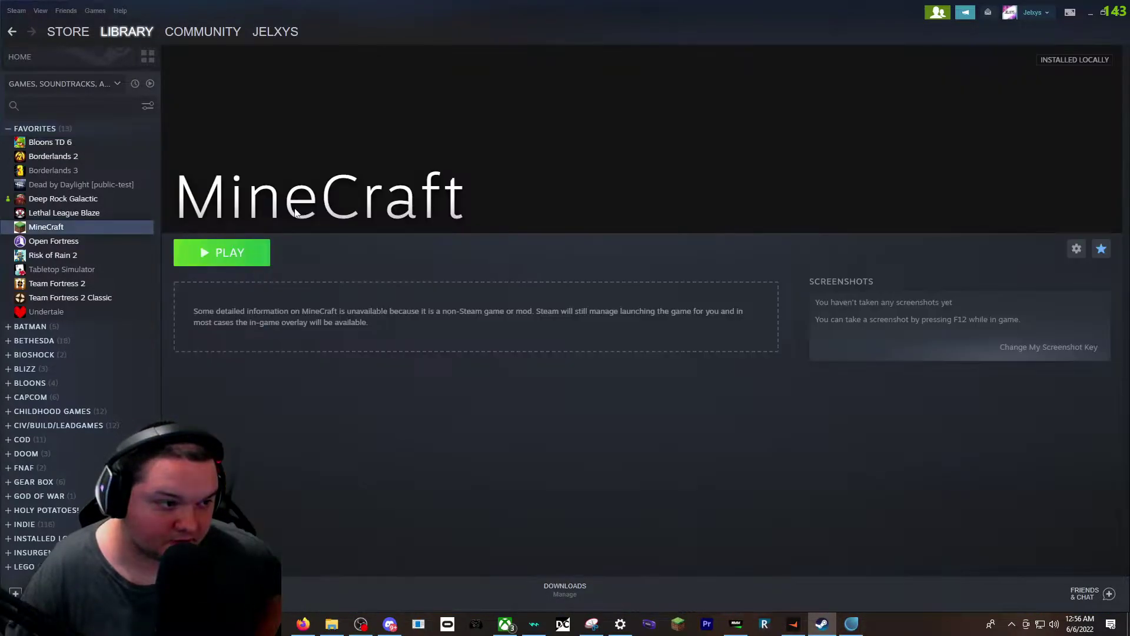
left_click(11, 31)
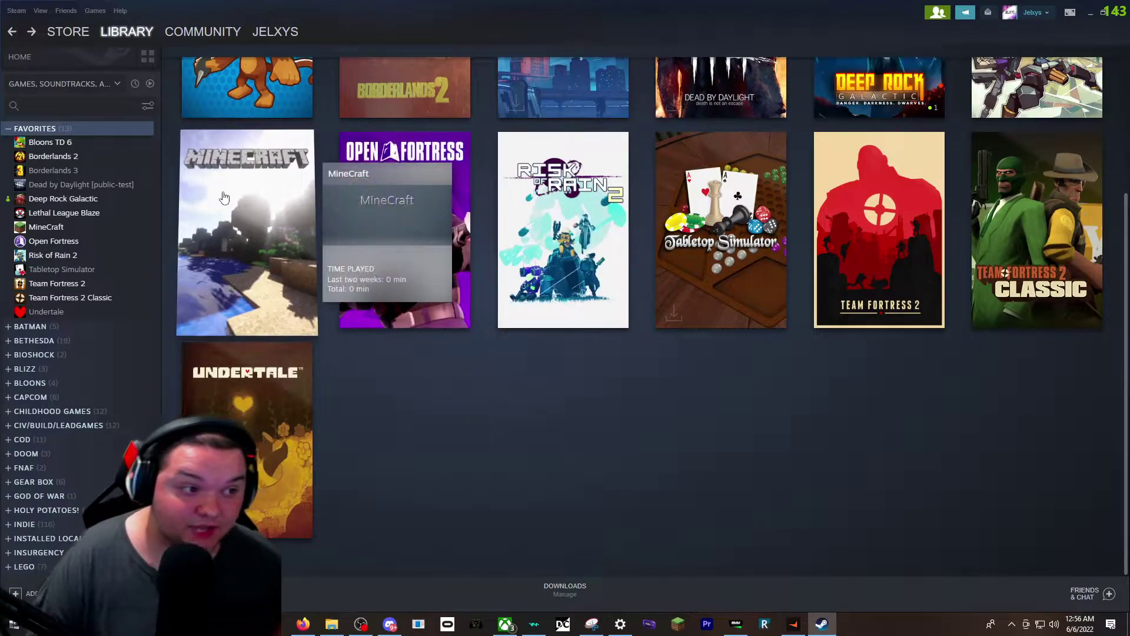
left_click(311, 253)
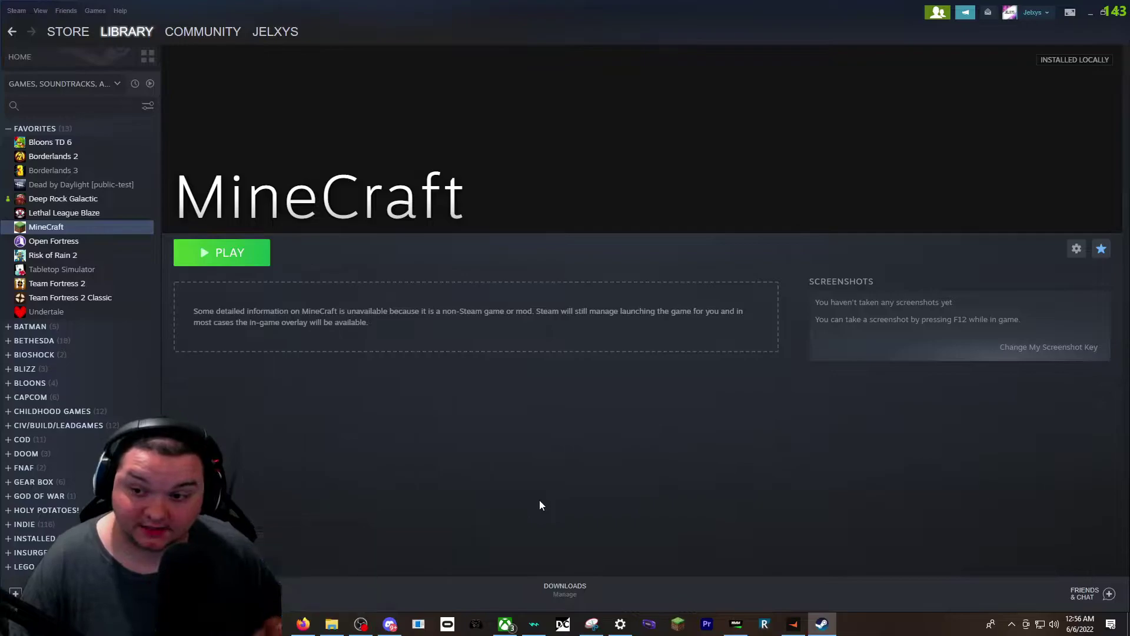
- Apply the 3840×1240 Ender Dragon hero from SteamGridDB to MineCraft with SGDBoop, and check the banner in Steam
left_click(305, 623)
left_click(264, 247)
left_click(119, 202)
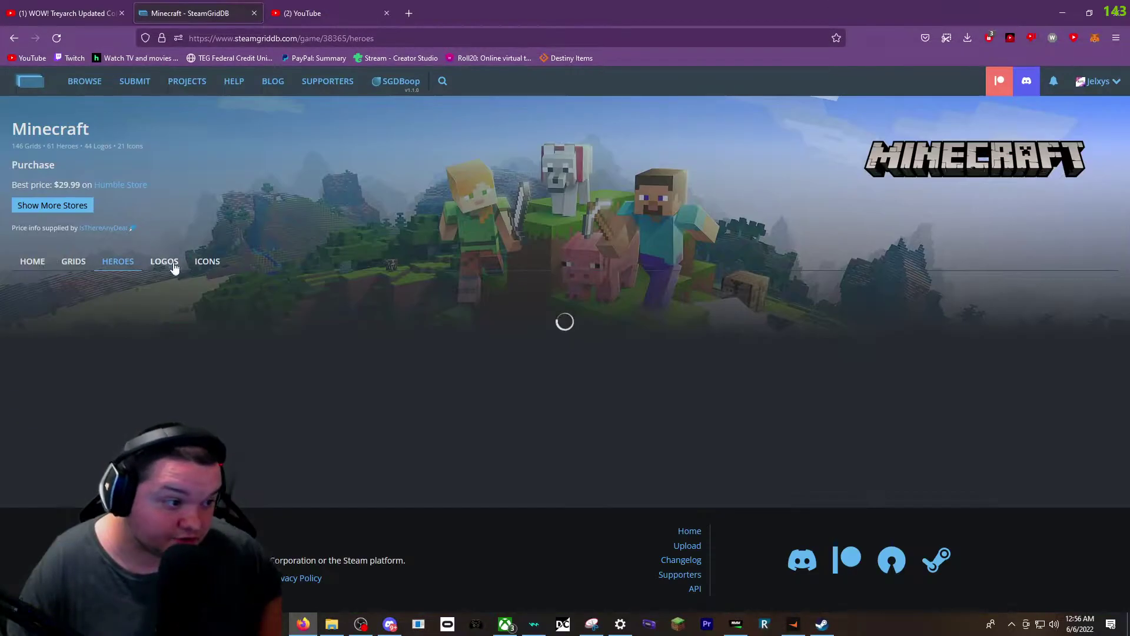
scroll(346, 405, "down", 5)
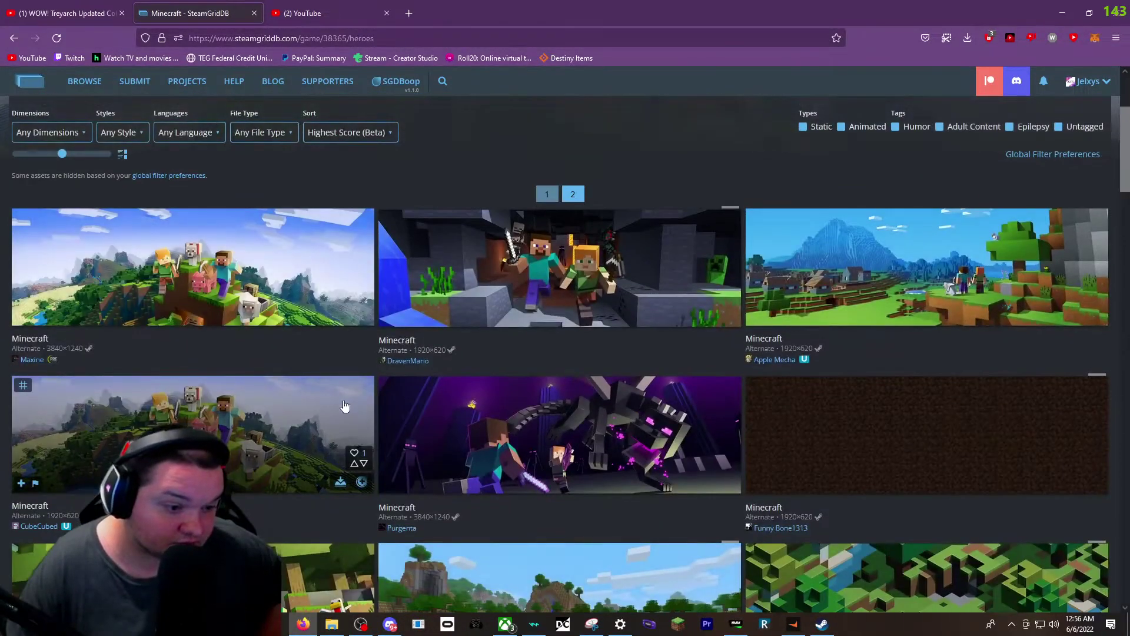
scroll(346, 405, "up", 4)
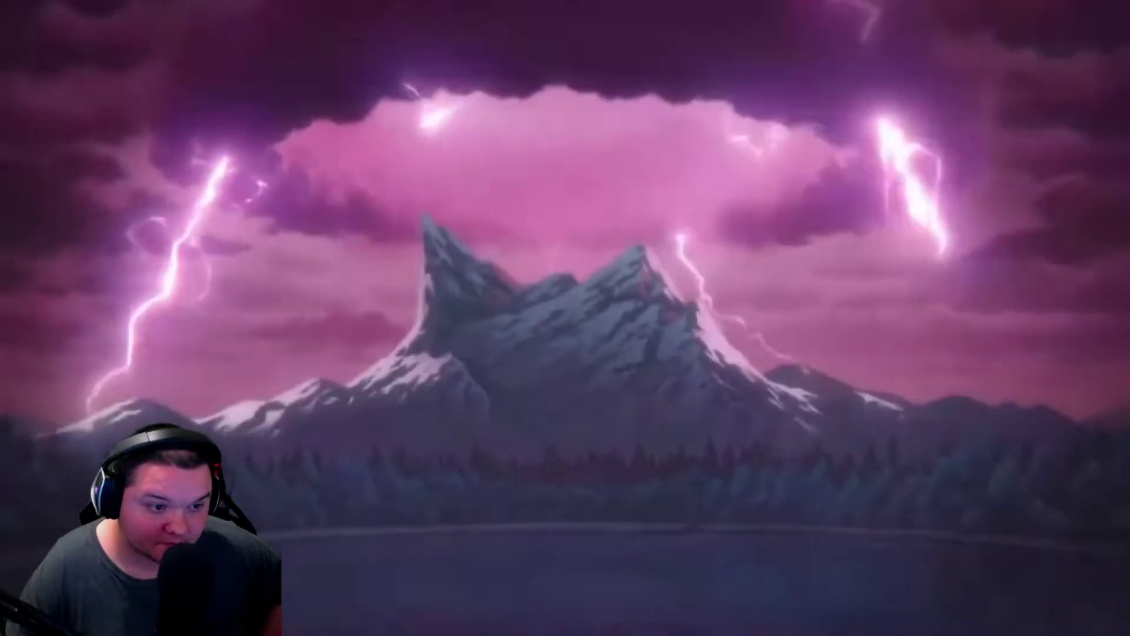
left_click(524, 299)
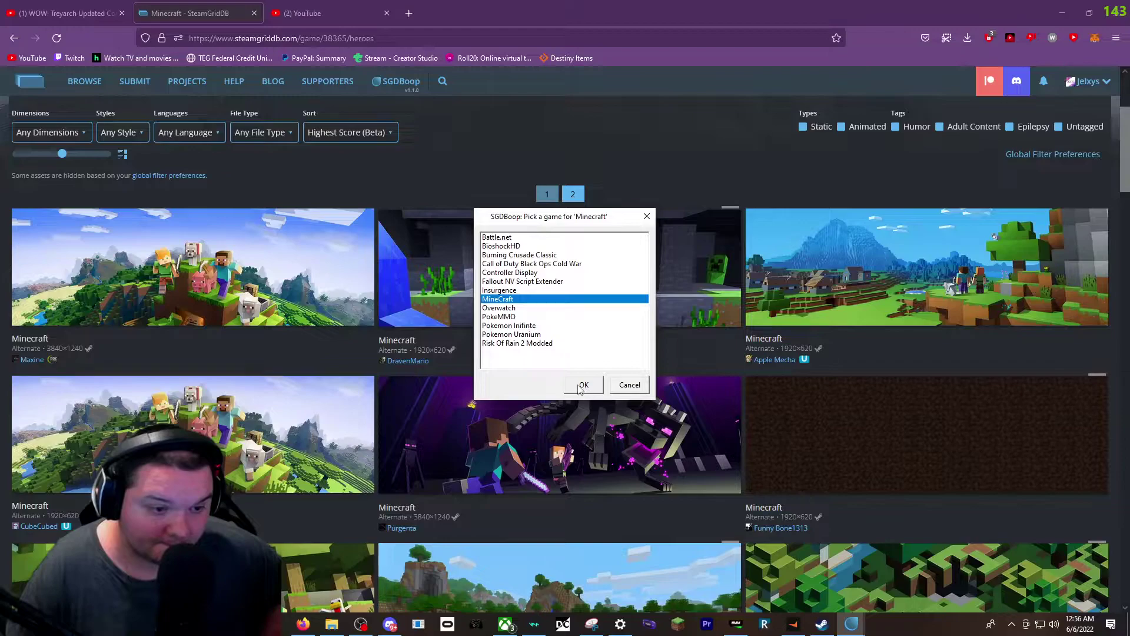
left_click(581, 386)
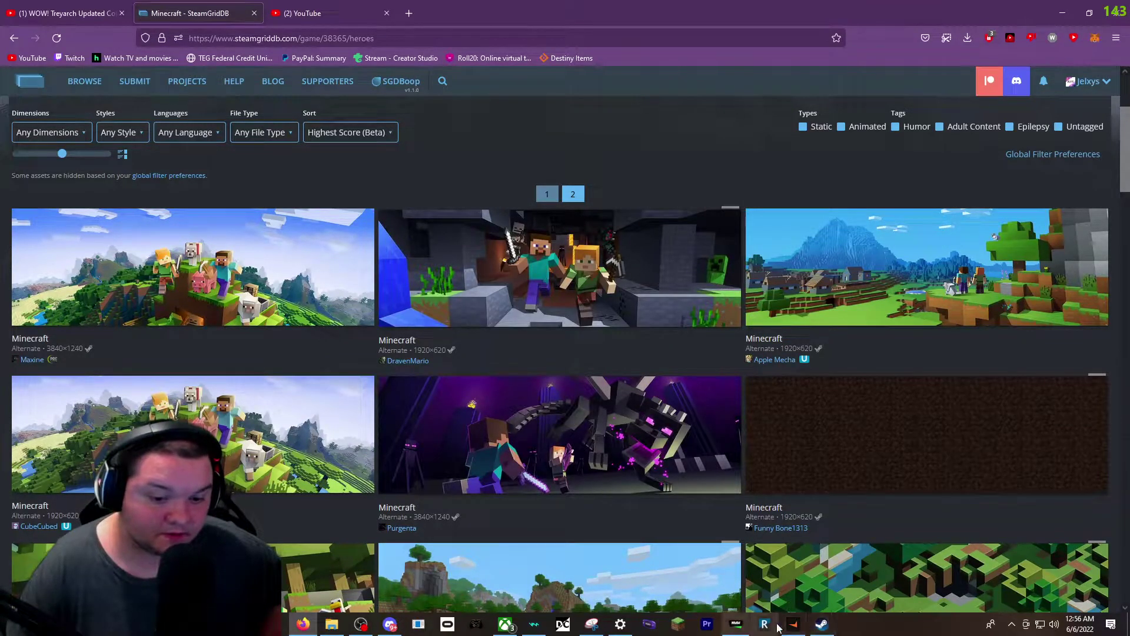
left_click(821, 625)
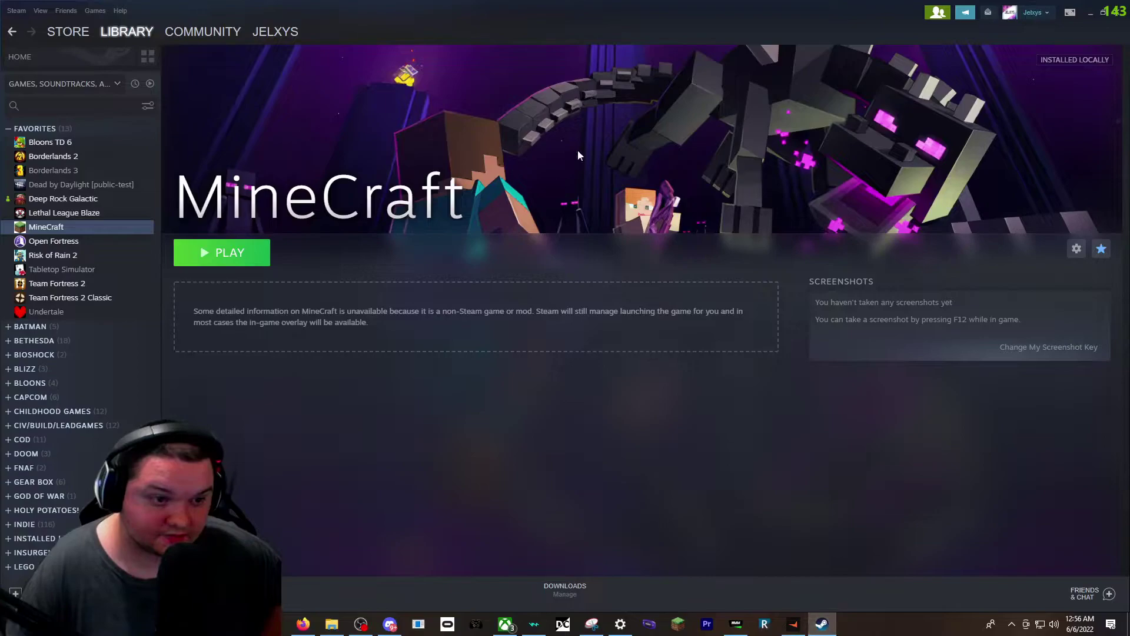
- Return to SteamGridDB and apply the grey stone-lettered Minecraft logo to the MineCraft shortcut with SGDBoop
left_click(303, 624)
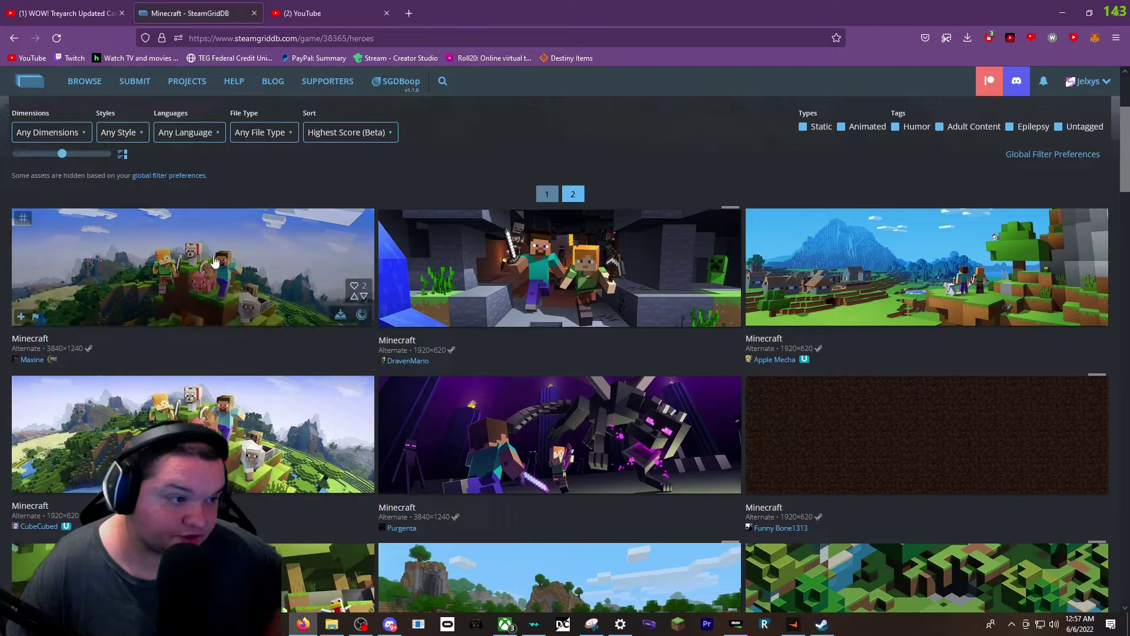
scroll(204, 188, "up", 2)
left_click(165, 201)
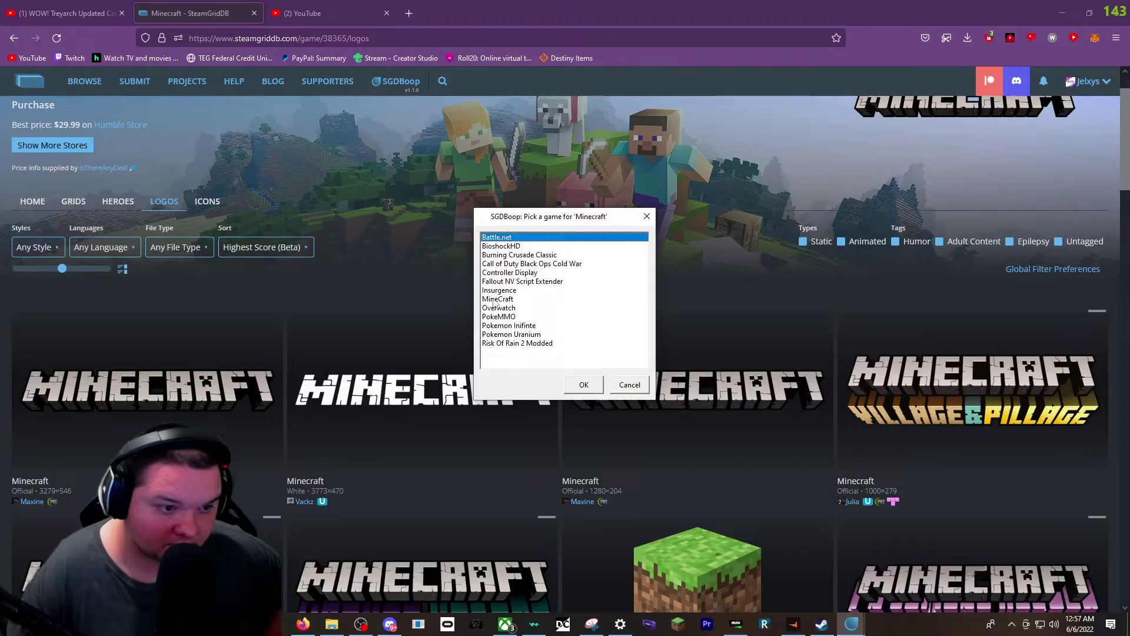
left_click(506, 299)
left_click(584, 385)
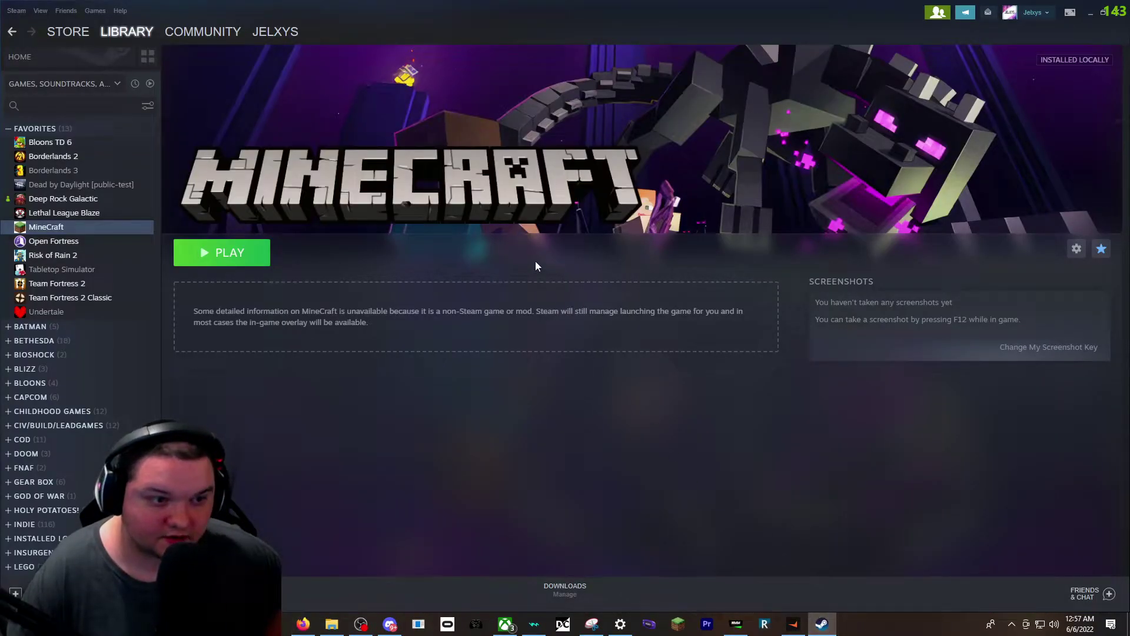
- Reposition MineCraft's logo at the top centre of the banner, shrink it to clear the artwork, and save the placement
right_click(493, 157)
left_click(537, 195)
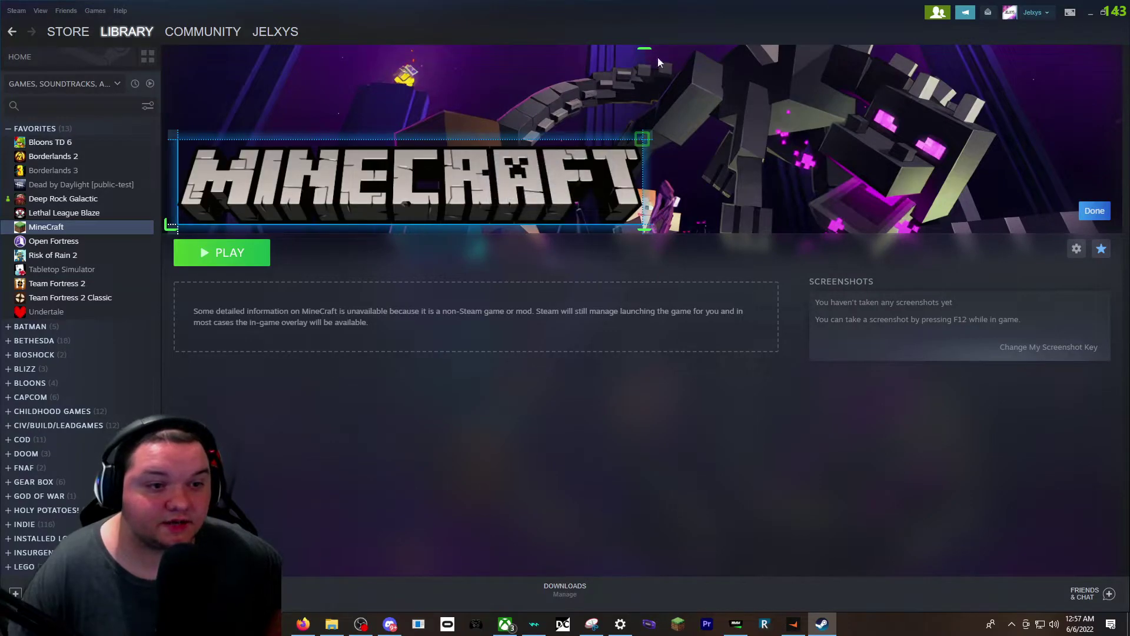
left_click(645, 48)
left_click_drag(864, 147, 819, 112)
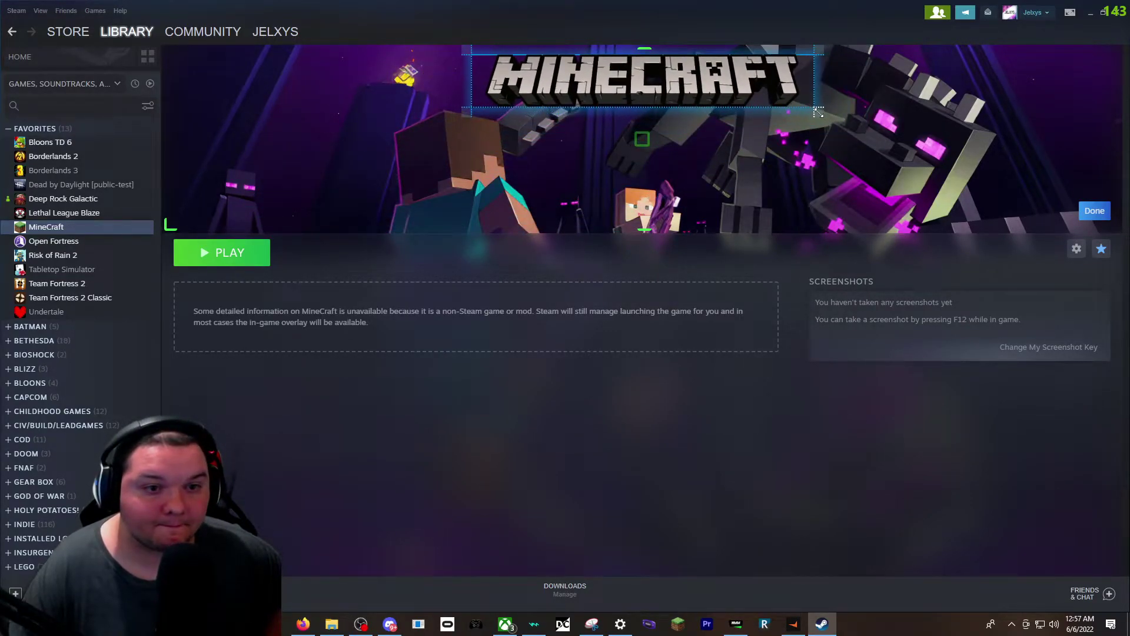
left_click(1094, 212)
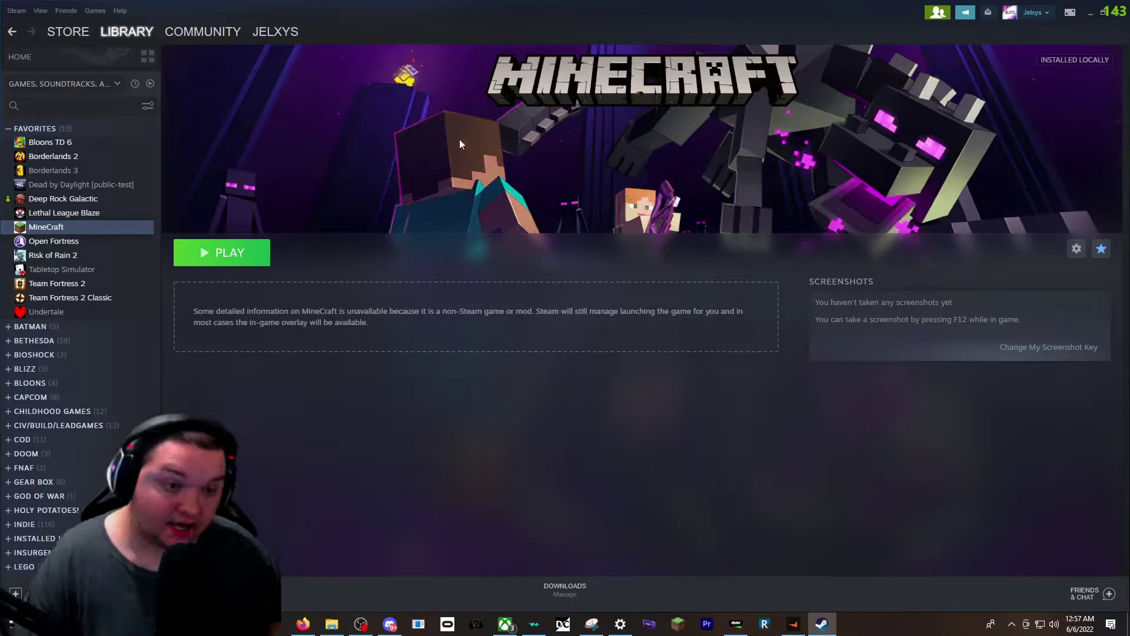
- Return to the Favorites collection and add MineCraft to a new standard collection named MINECRAFT & MODS
left_click(11, 33)
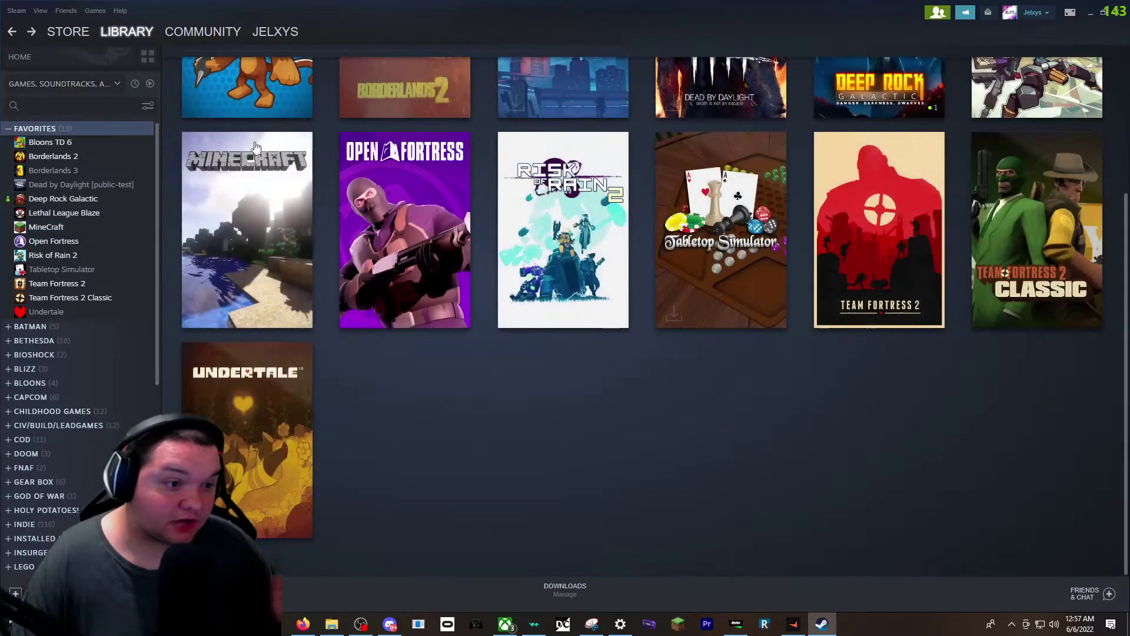
right_click(222, 221)
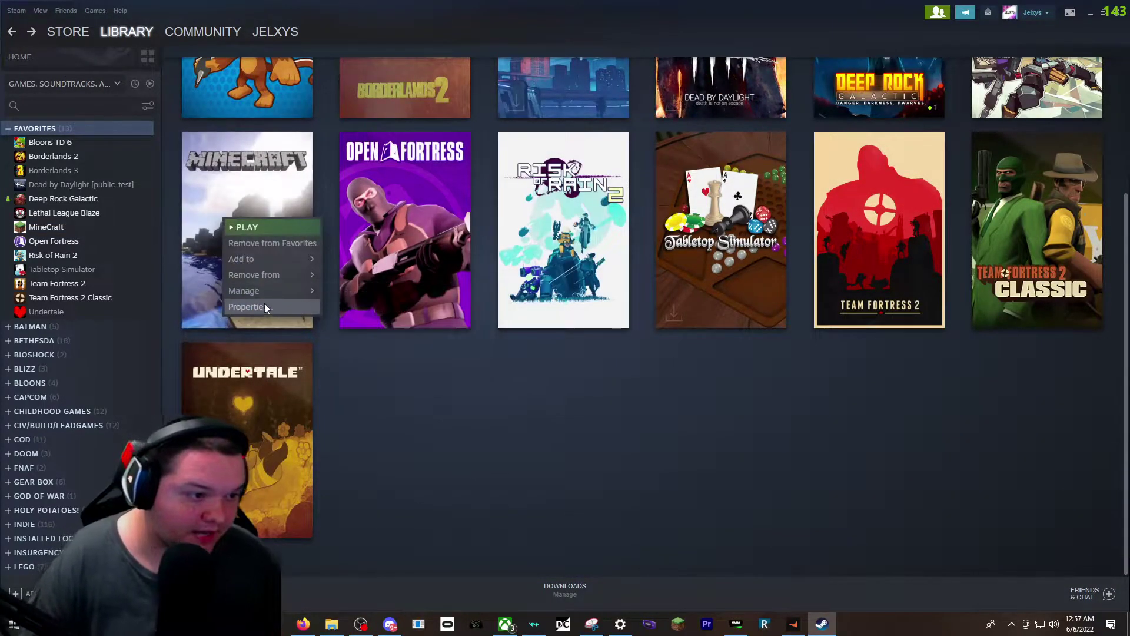
mouse_move(270, 264)
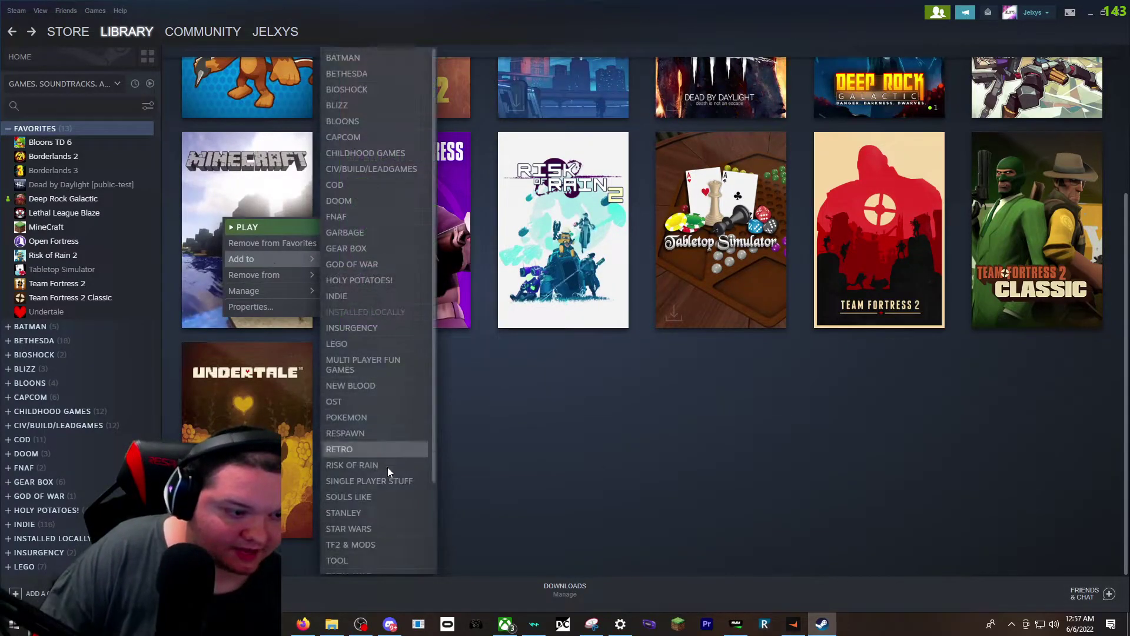
scroll(388, 457, "down", 3)
left_click(355, 559)
left_click(421, 269)
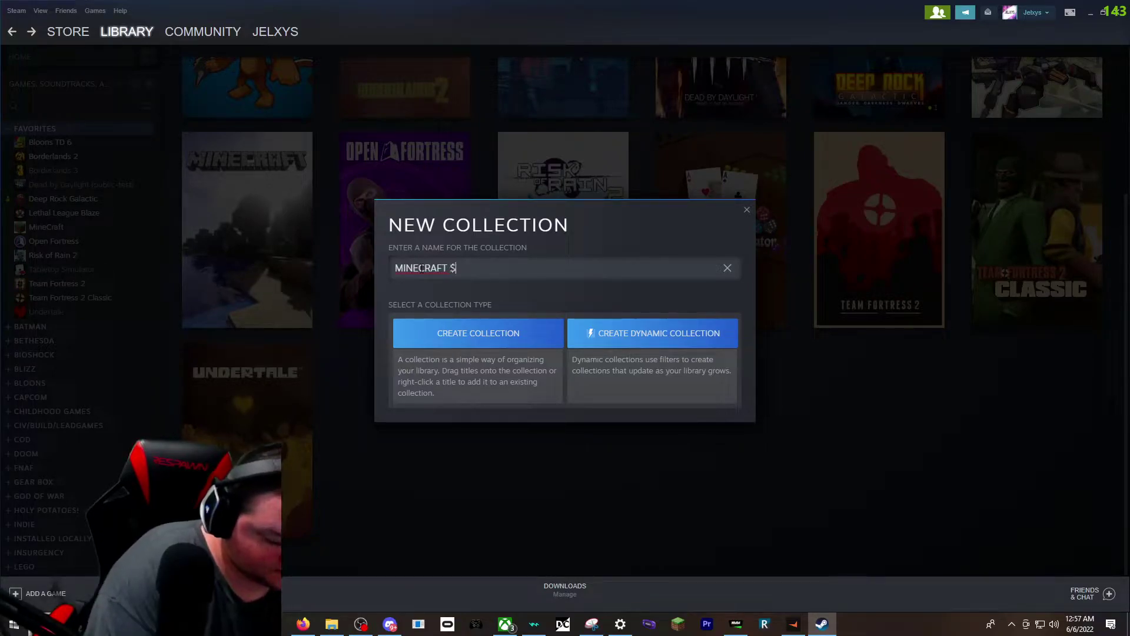
type("MINECRAFT & MODS")
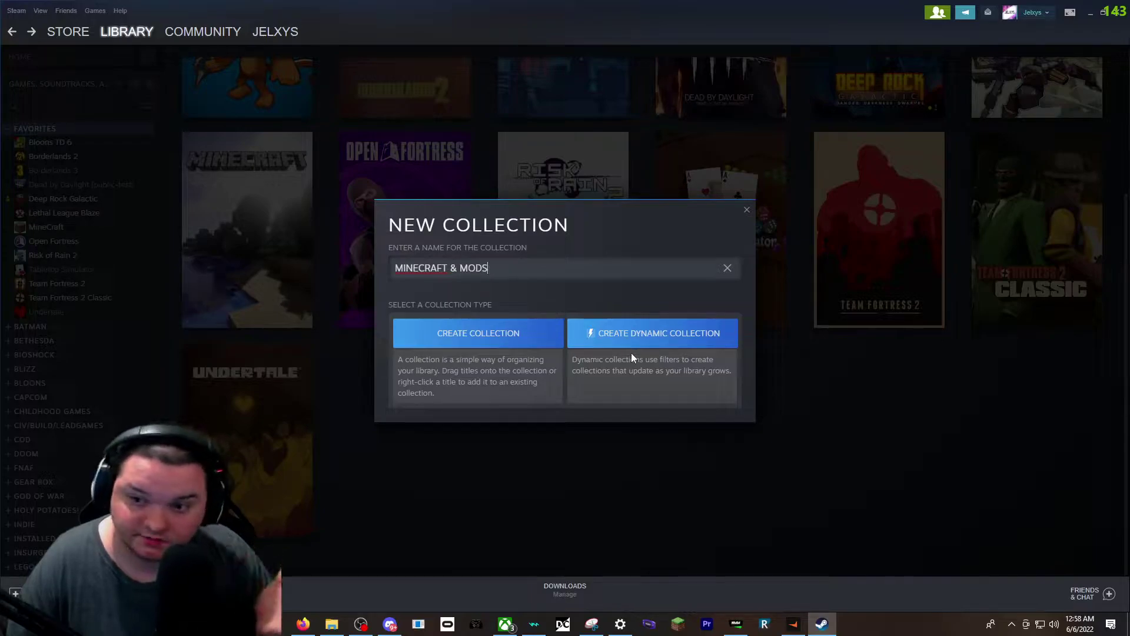
left_click(501, 342)
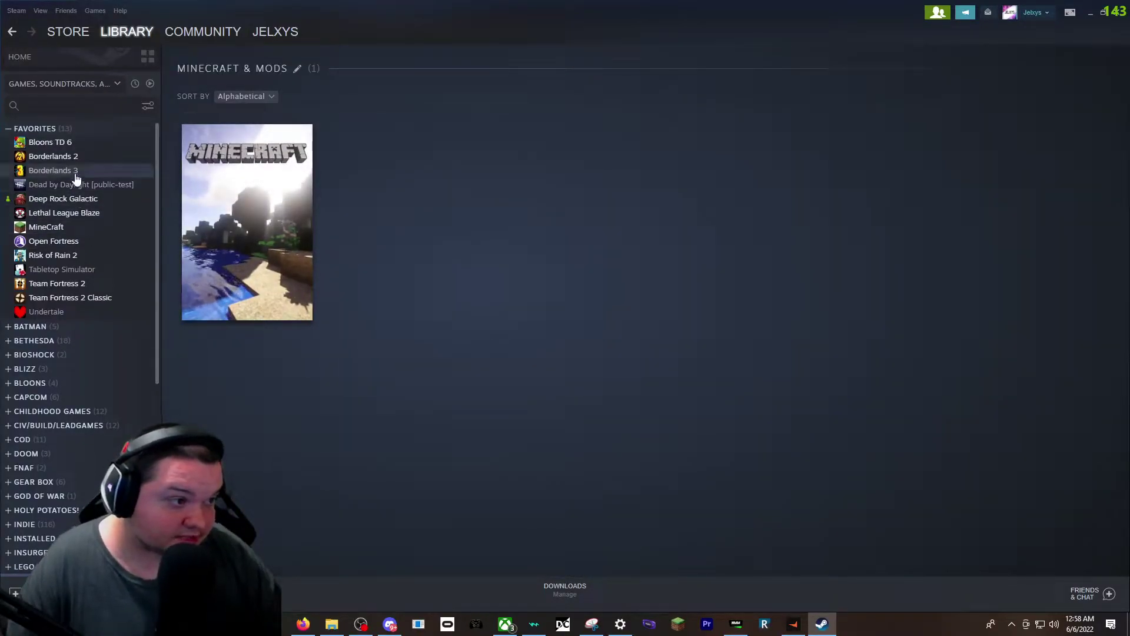
- Select all Favorites games from Bloons TD 6 through Undertale and look at the Manage options for the selection
left_click(89, 147)
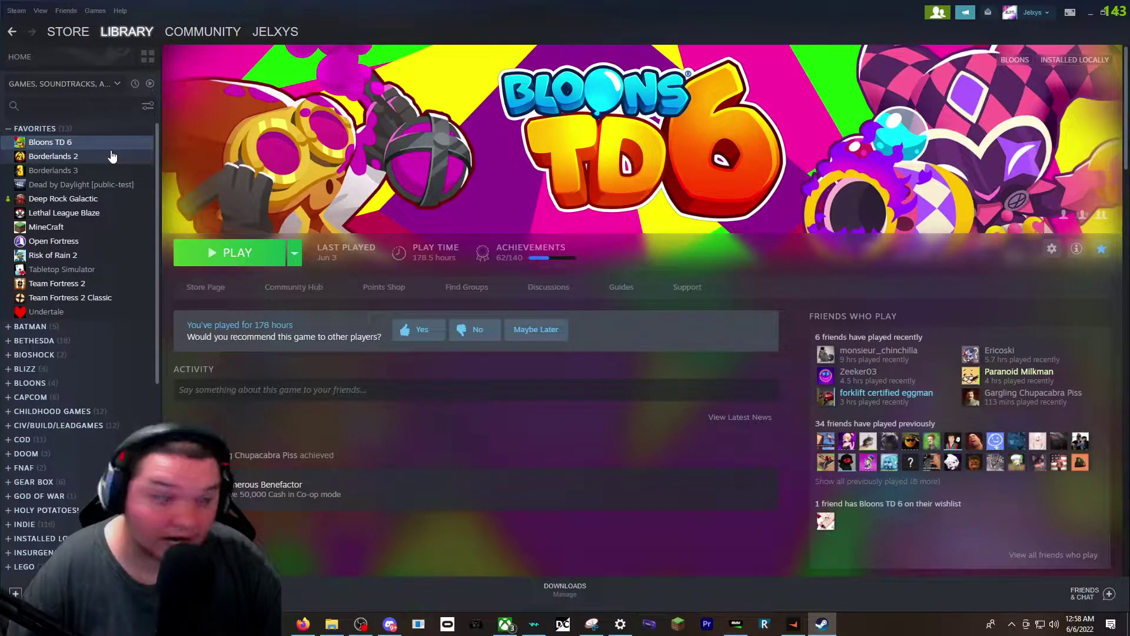
scroll(80, 353, "down", 3)
scroll(76, 330, "up", 3)
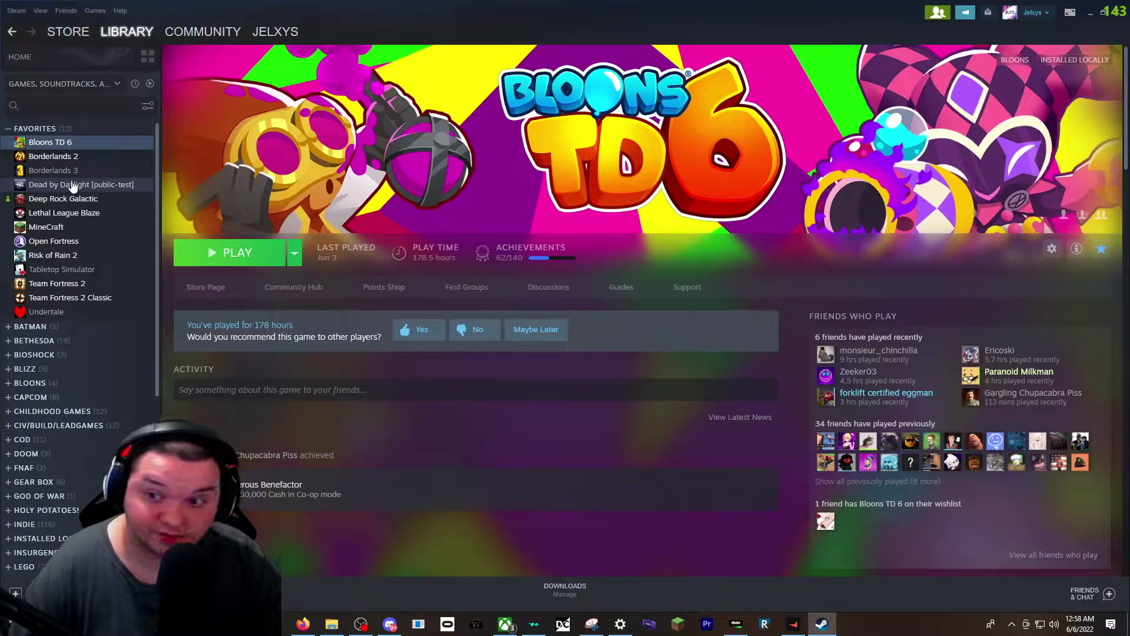
scroll(73, 187, "down", 5)
scroll(50, 253, "up", 5)
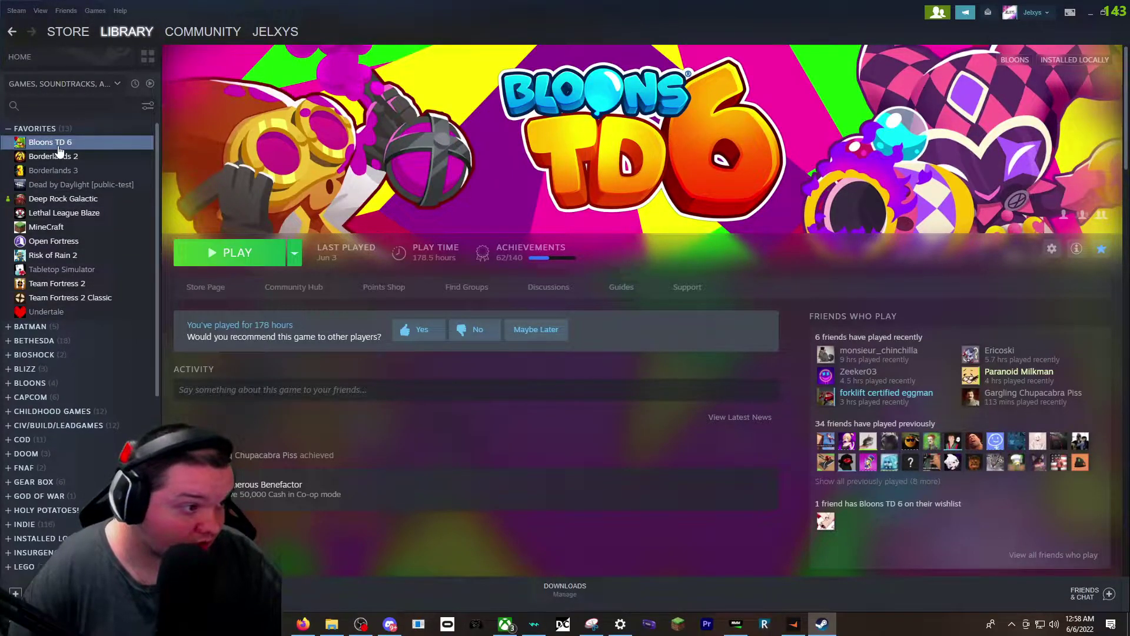
left_click(58, 312, "shift")
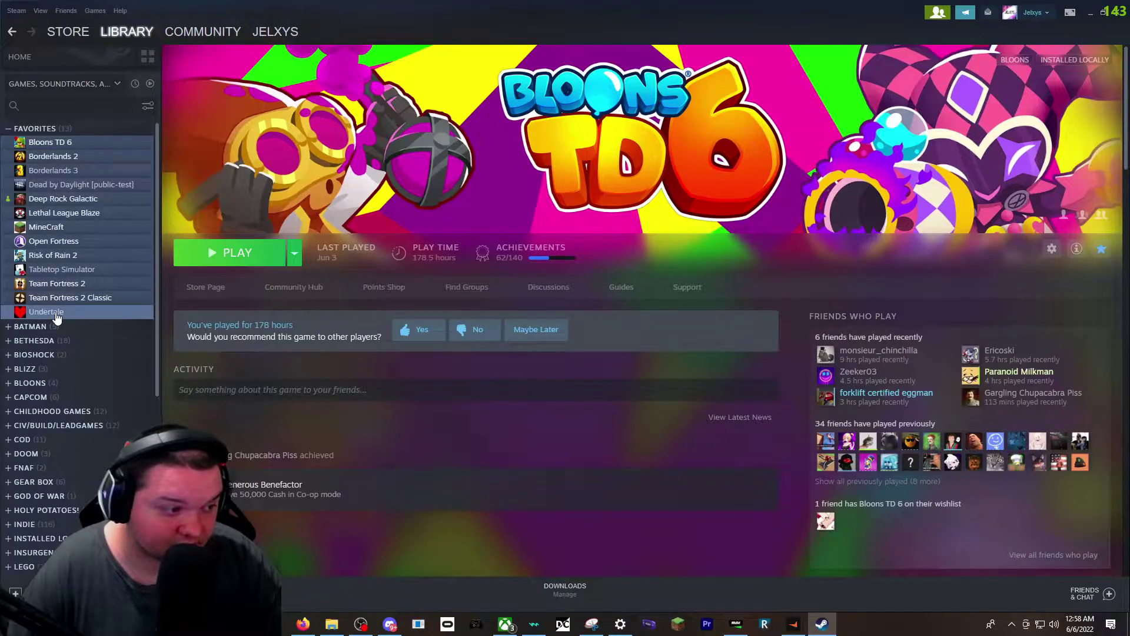
right_click(63, 146)
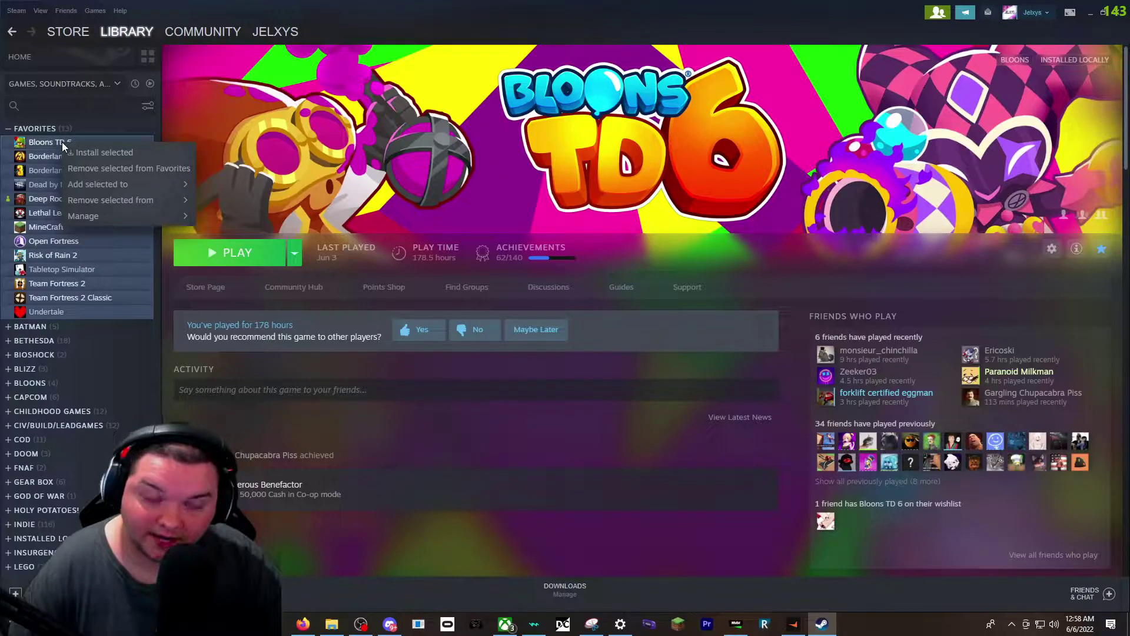
mouse_move(122, 214)
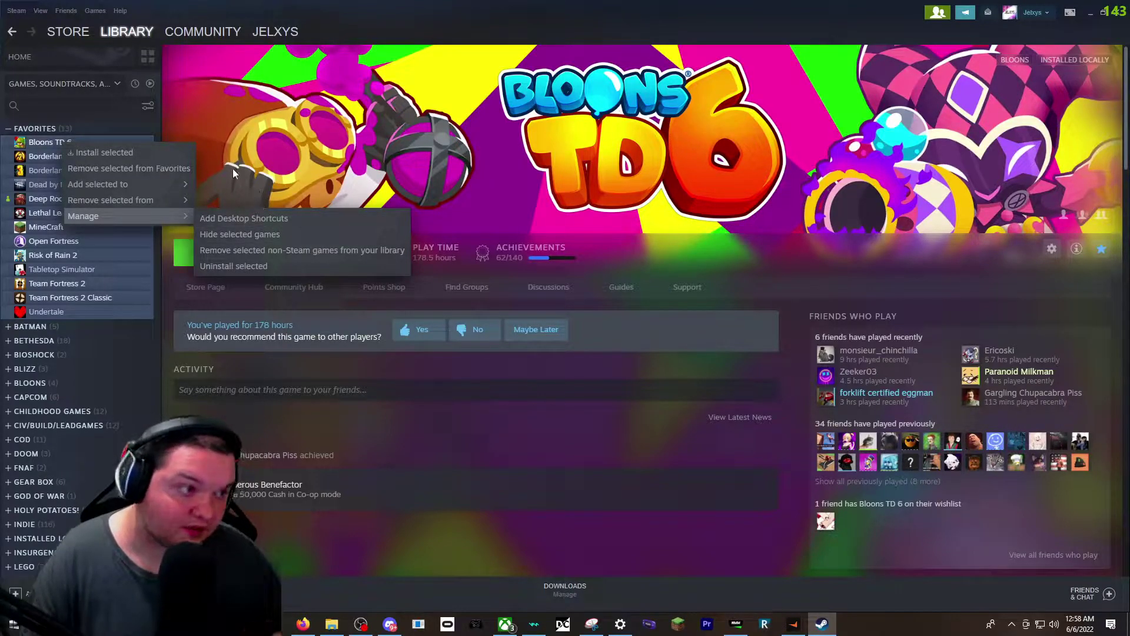
- Search the library by name for "Garb" and "hen", and clear the search
left_click(89, 105)
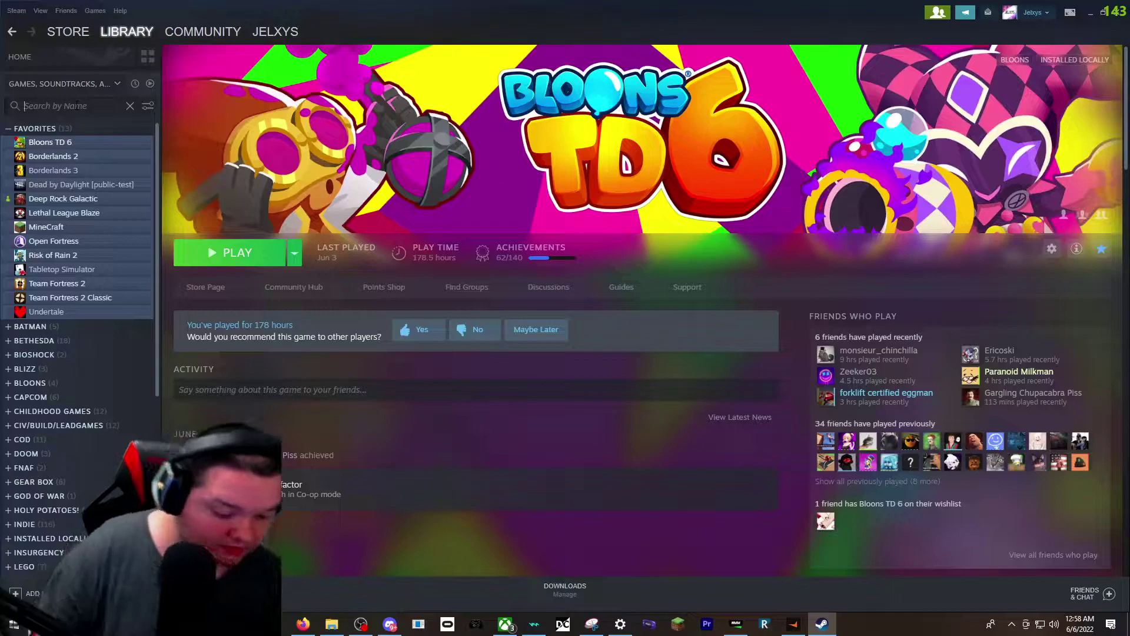
type("Garb")
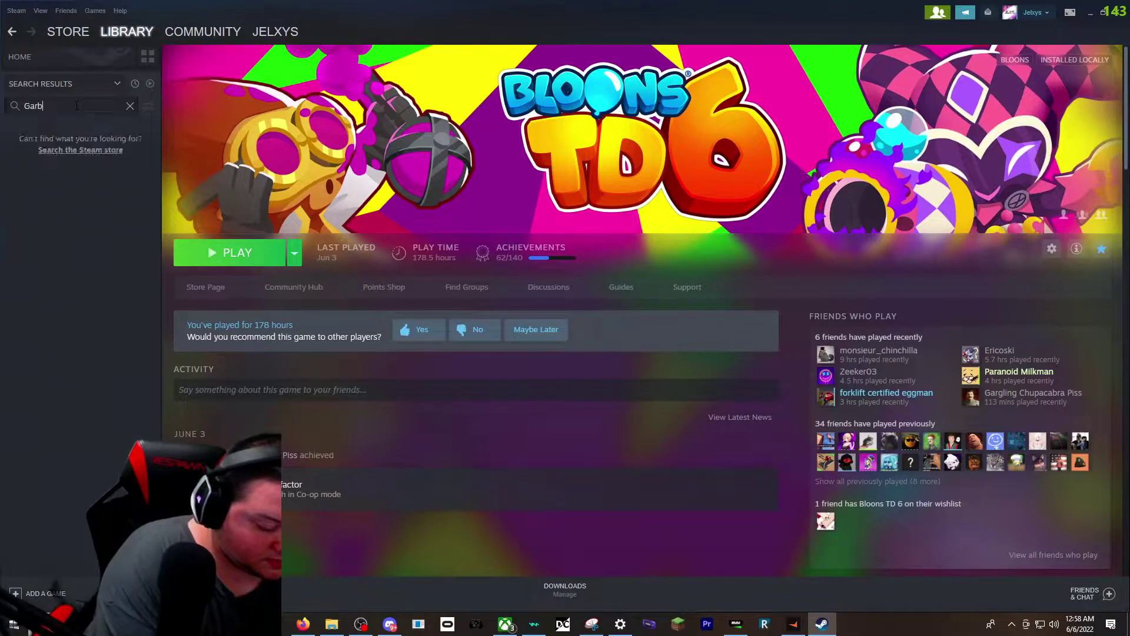
key("BackSpace")
key("BackSpace")
key("BackSpace")
key("BackSpace")
key("BackSpace")
key("BackSpace")
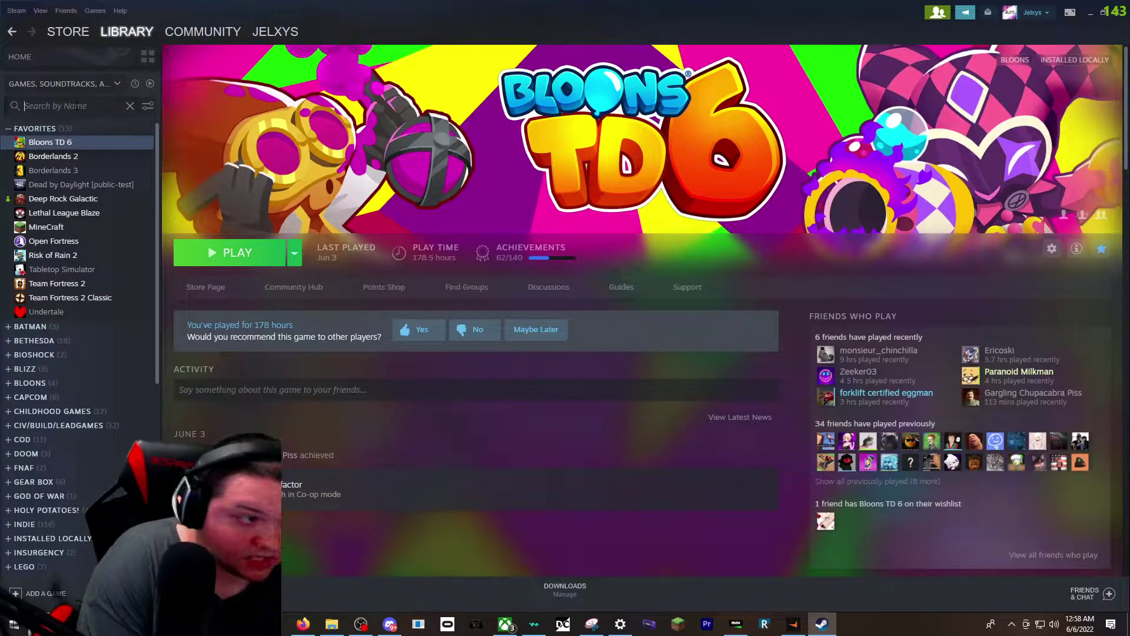
type("hen")
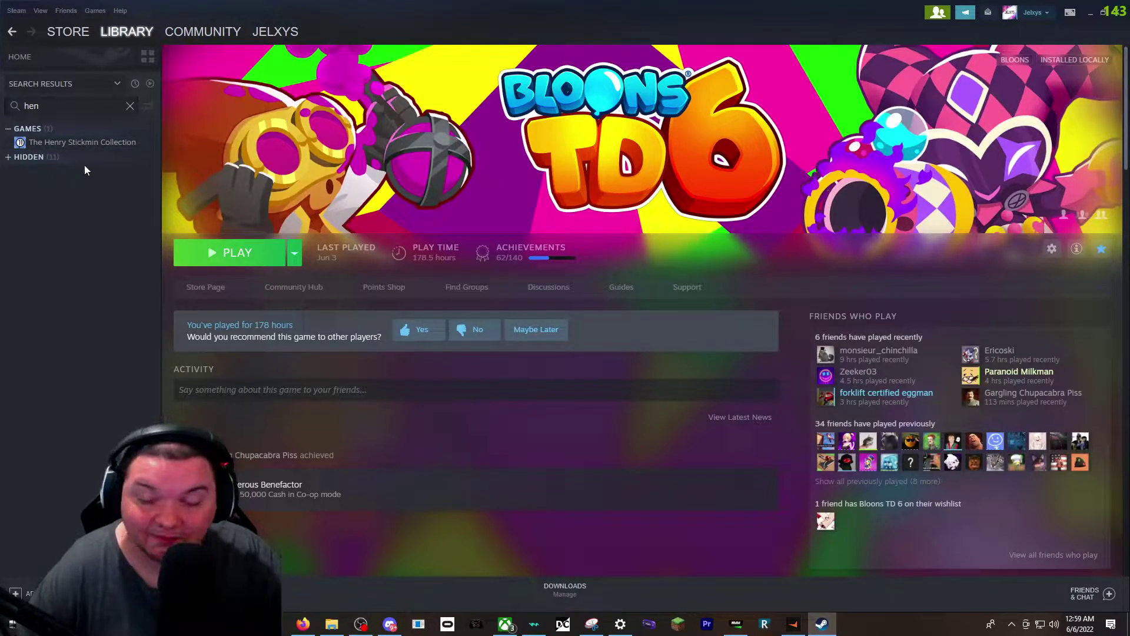
left_click(129, 106)
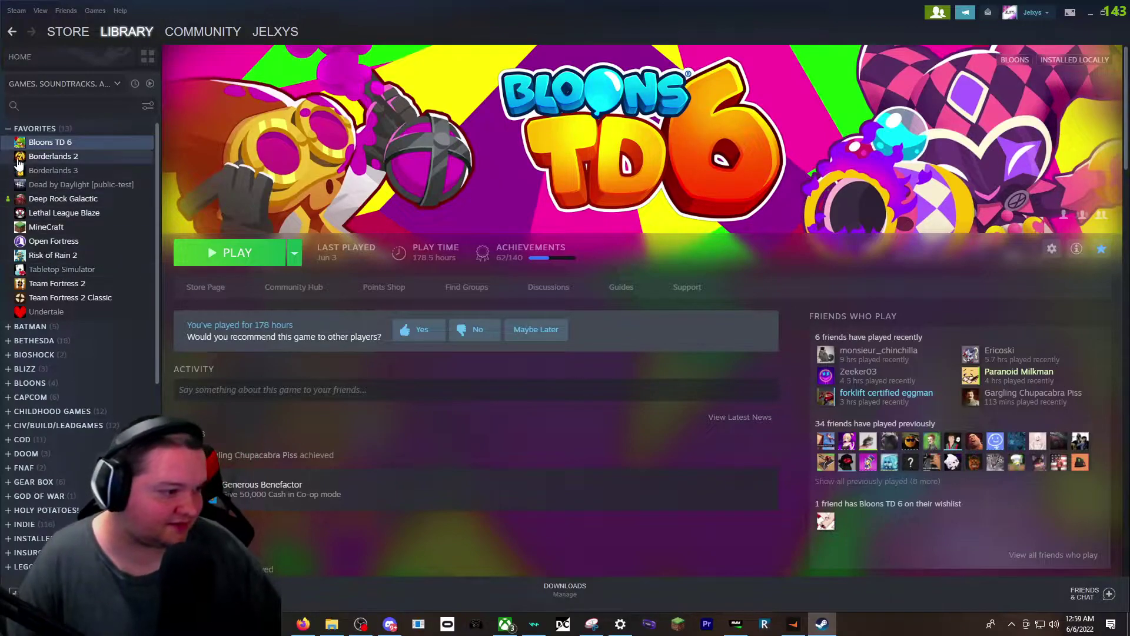
- View the Borderlands 3 page and look over the covers in the Favorites collection, including MineCraft's
left_click(72, 171)
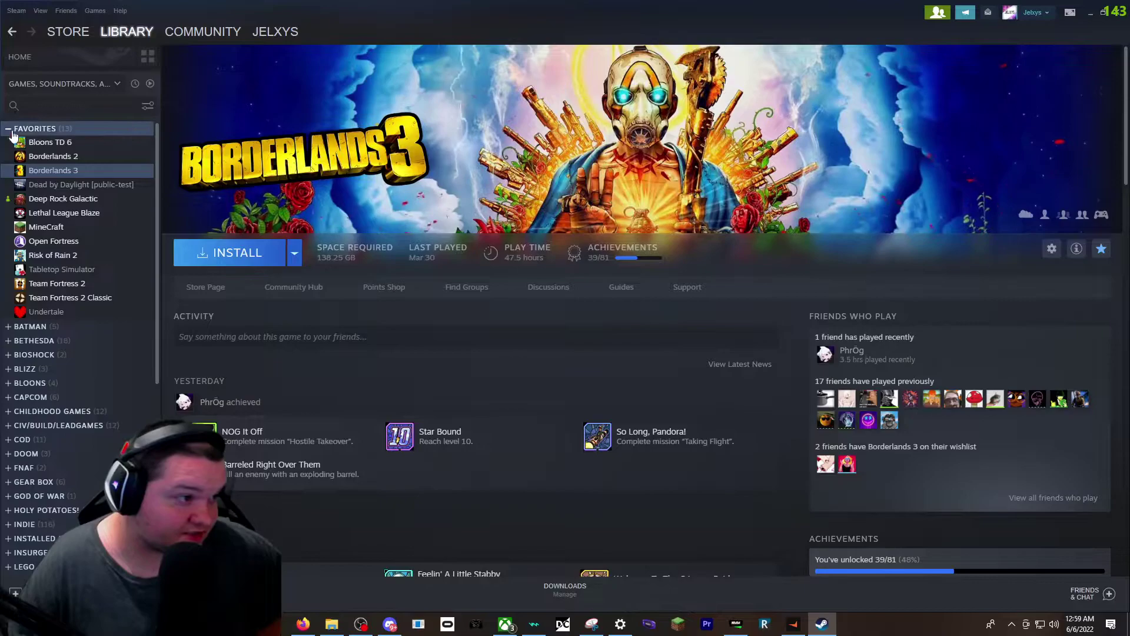
left_click(69, 129)
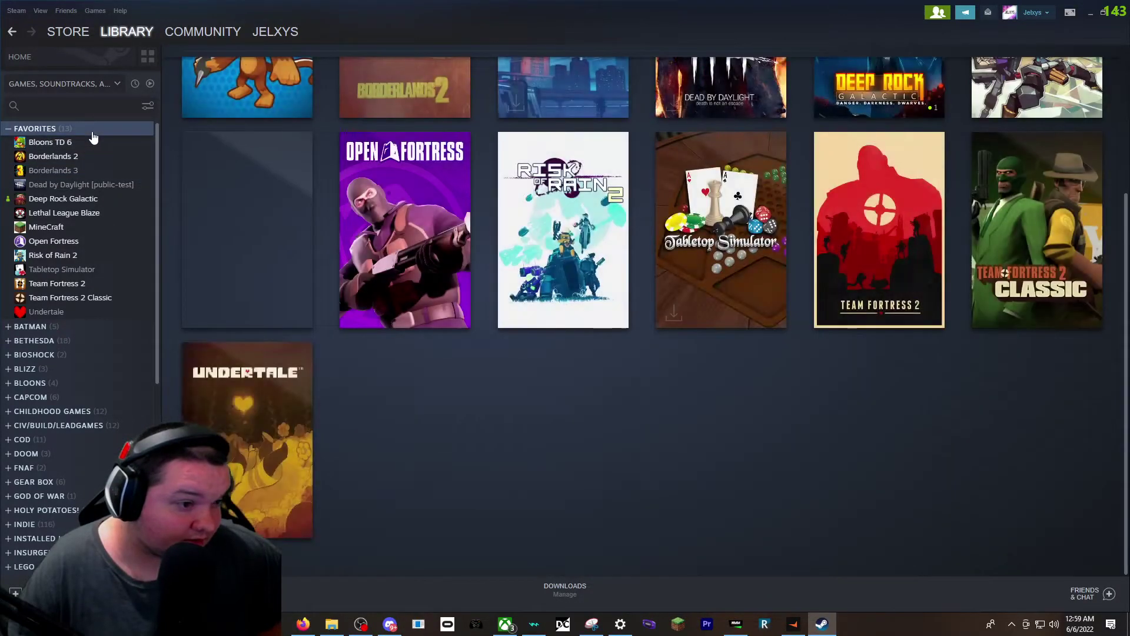
scroll(391, 415, "up", 3)
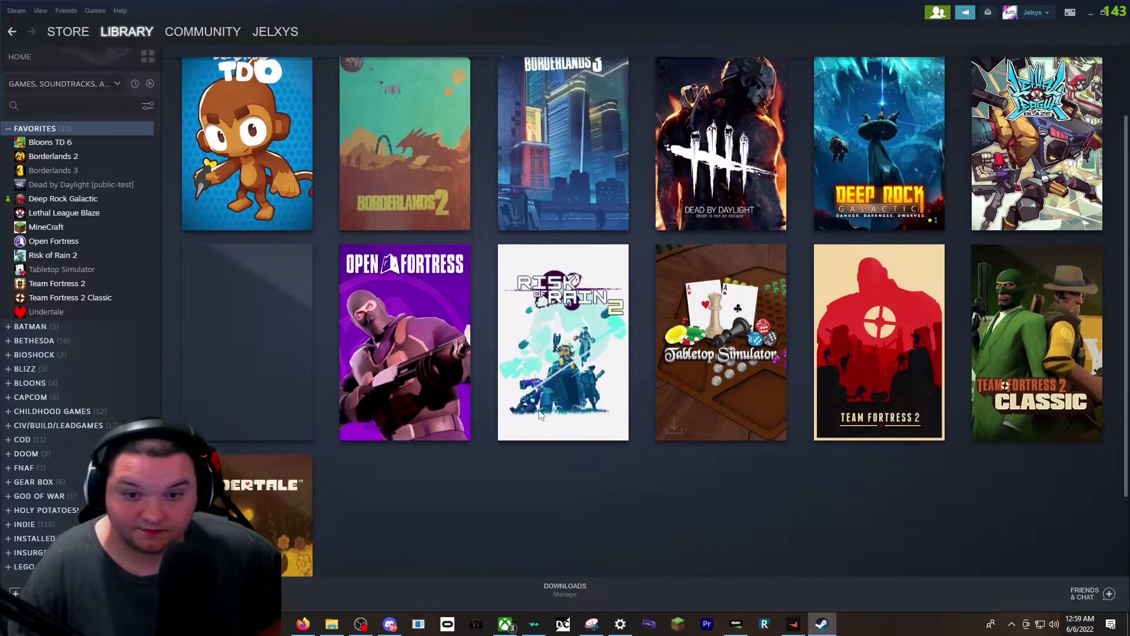
scroll(634, 405, "up", 2)
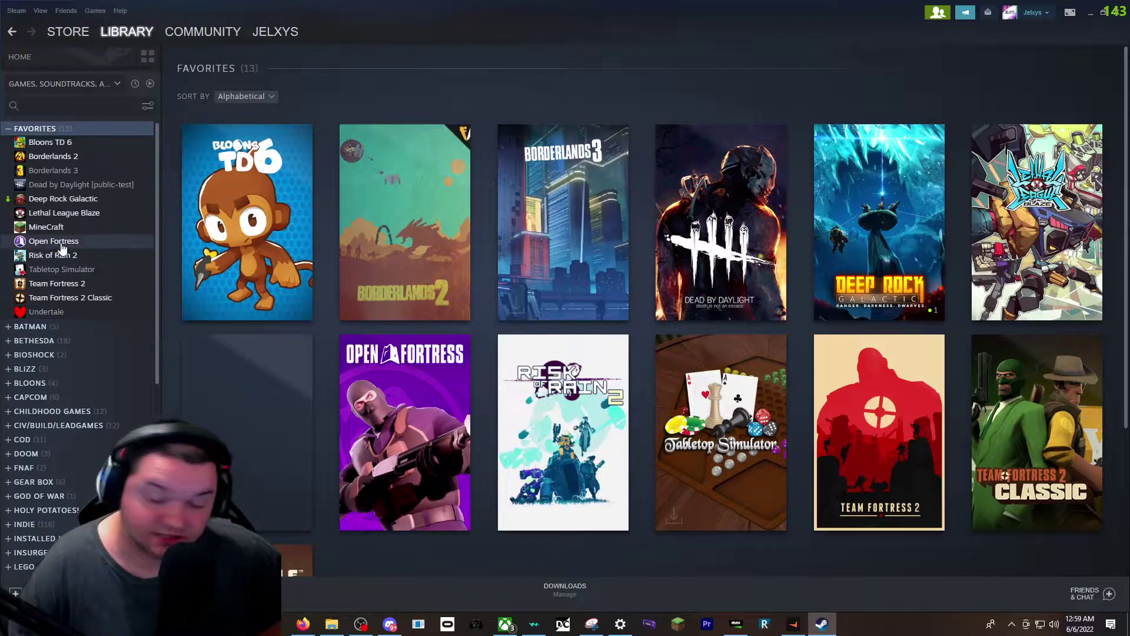
scroll(90, 240, "down", 2)
scroll(89, 240, "up", 2)
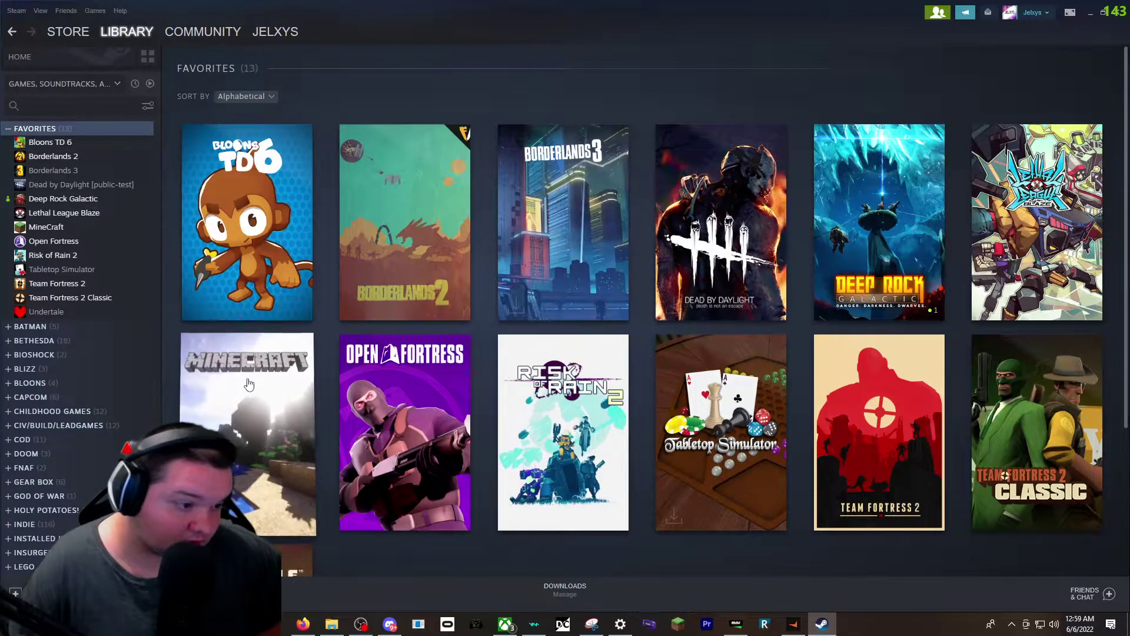
mouse_move(247, 383)
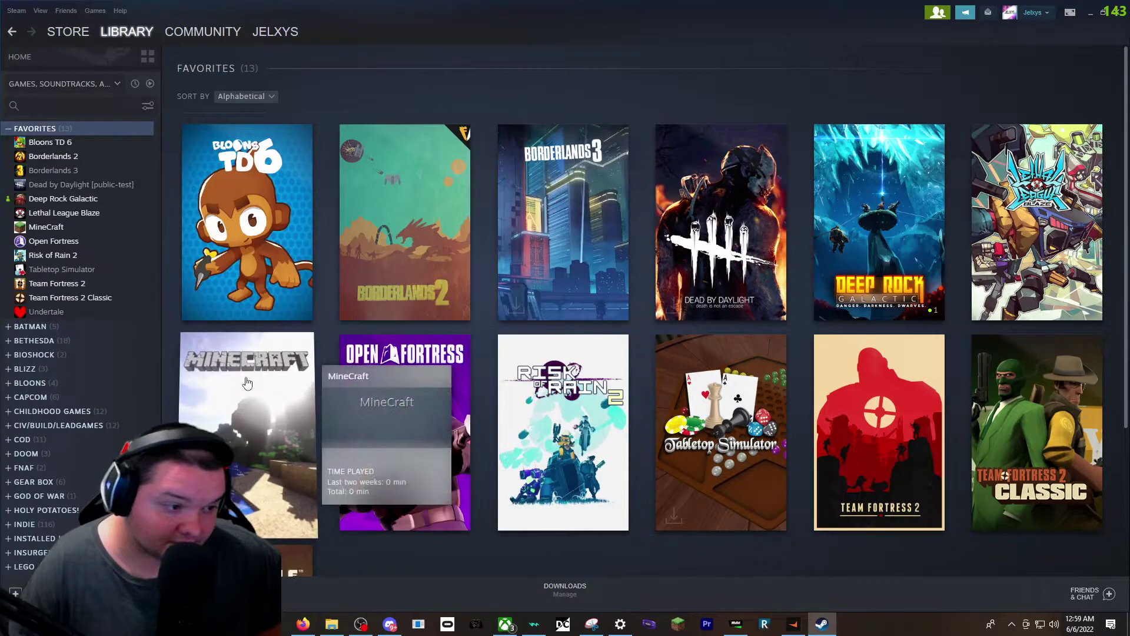
- Collapse the Favorites list, open the MINECRAFT & MODS collection, and view MineCraft's page before returning to the collection
left_click(10, 128)
scroll(48, 271, "down", 2)
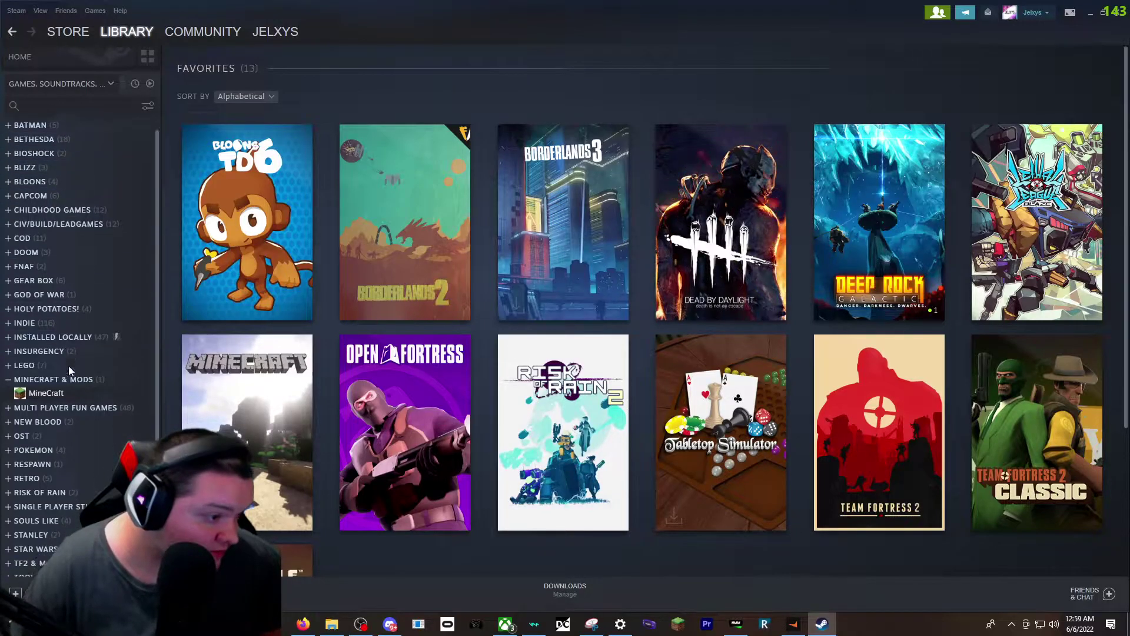
left_click(53, 338)
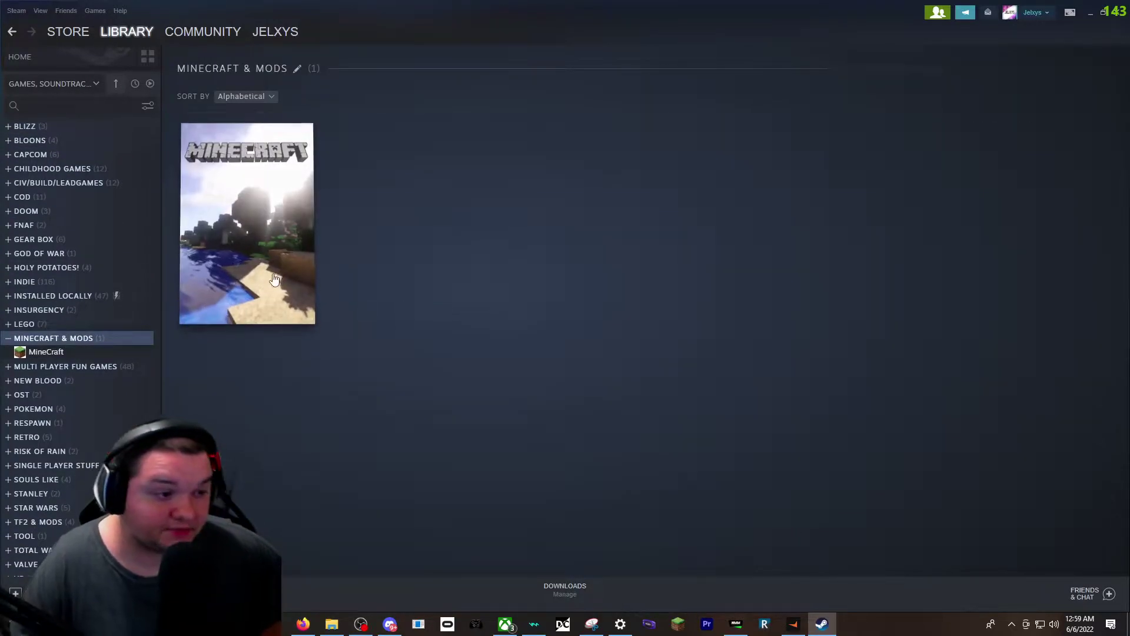
left_click(288, 247)
left_click(11, 31)
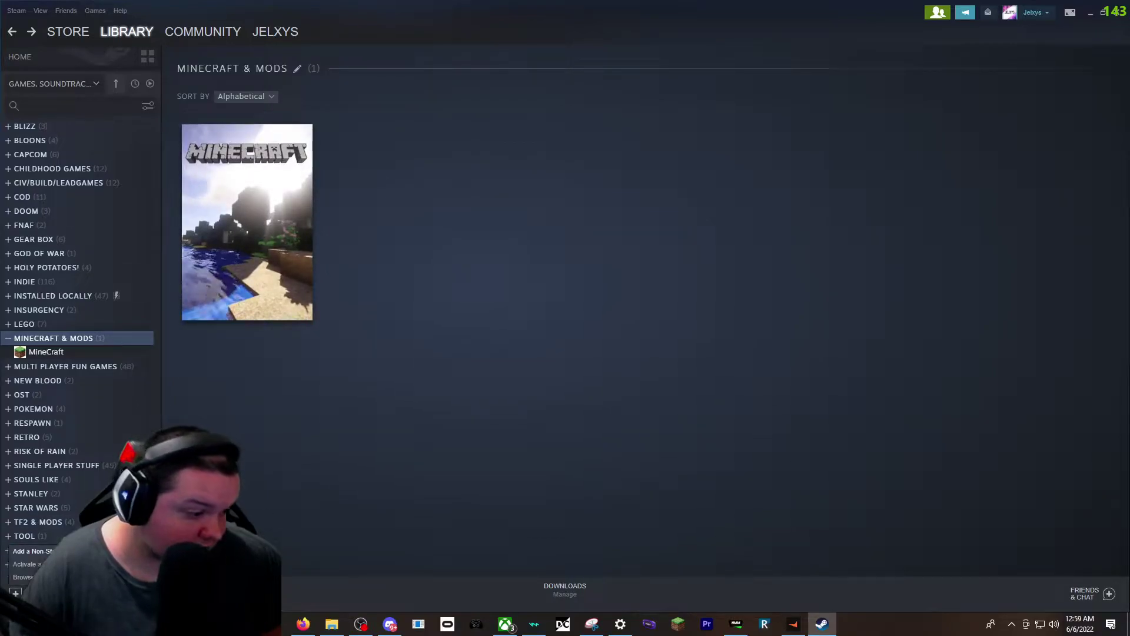
- Browse the list of programs available to add as non-Steam games and close it without adding any
left_click(33, 551)
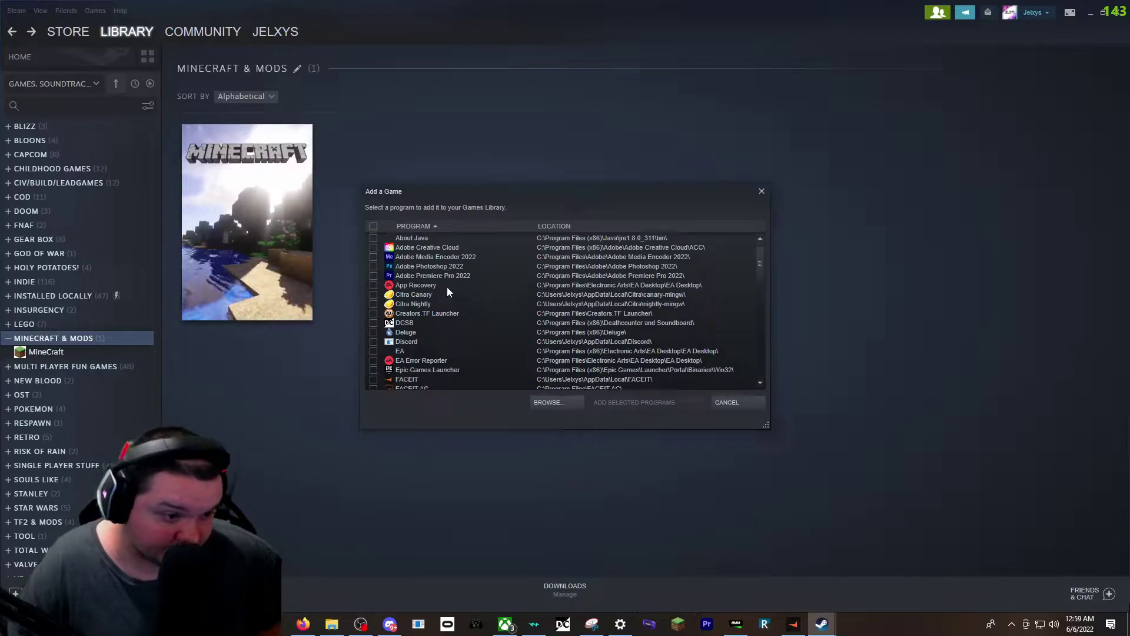
scroll(451, 297, "down", 3)
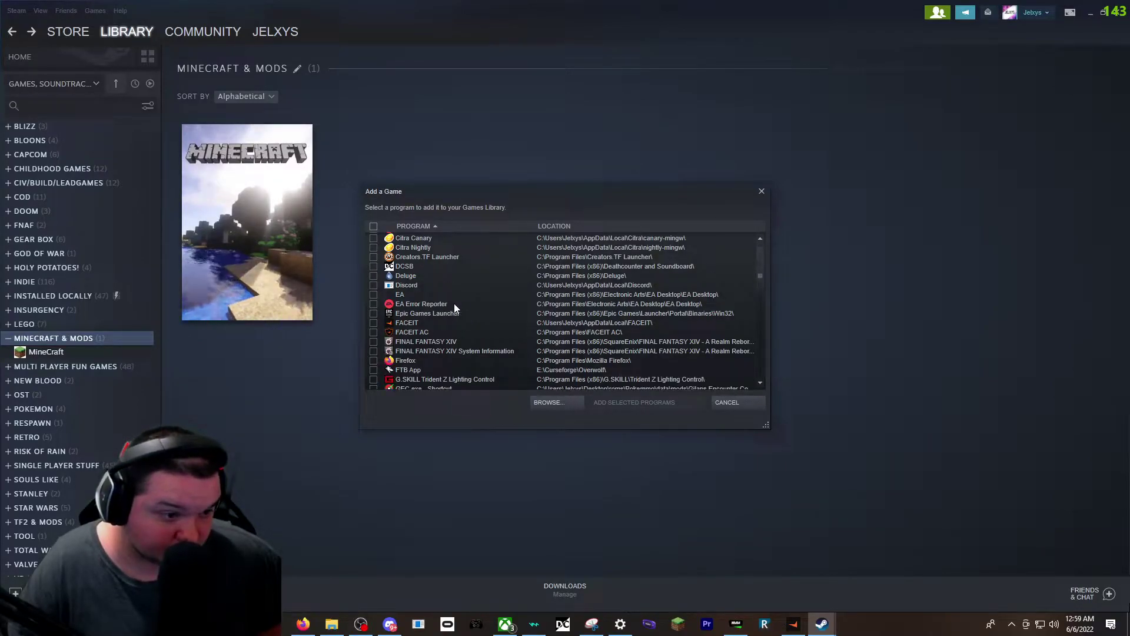
left_click_drag(761, 270, 762, 361)
left_click(736, 403)
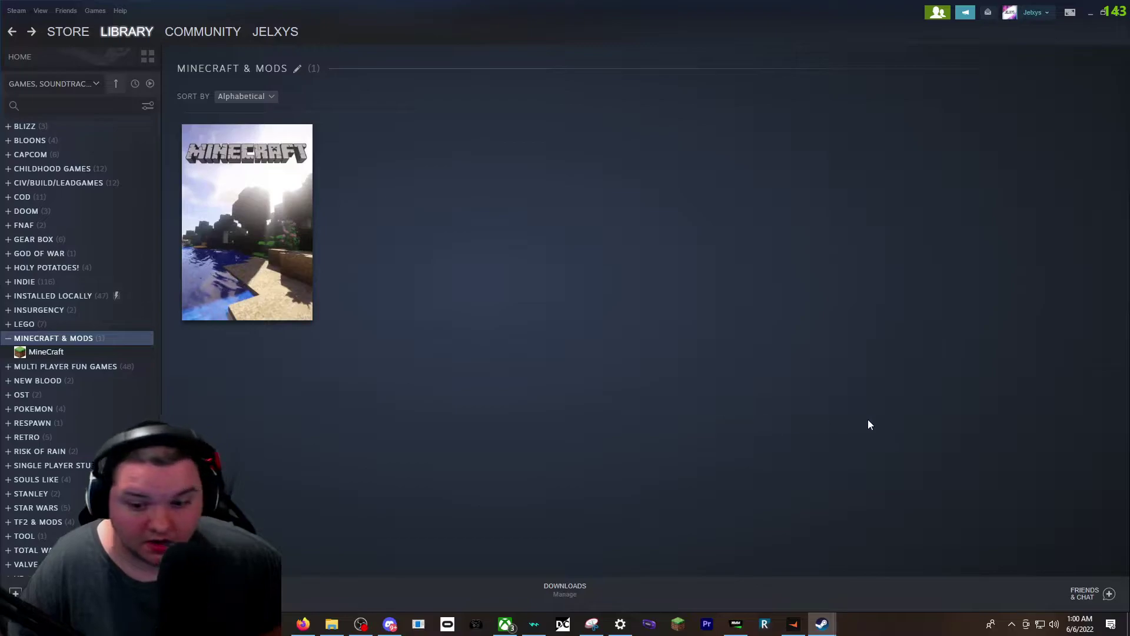
left_click(1017, 623)
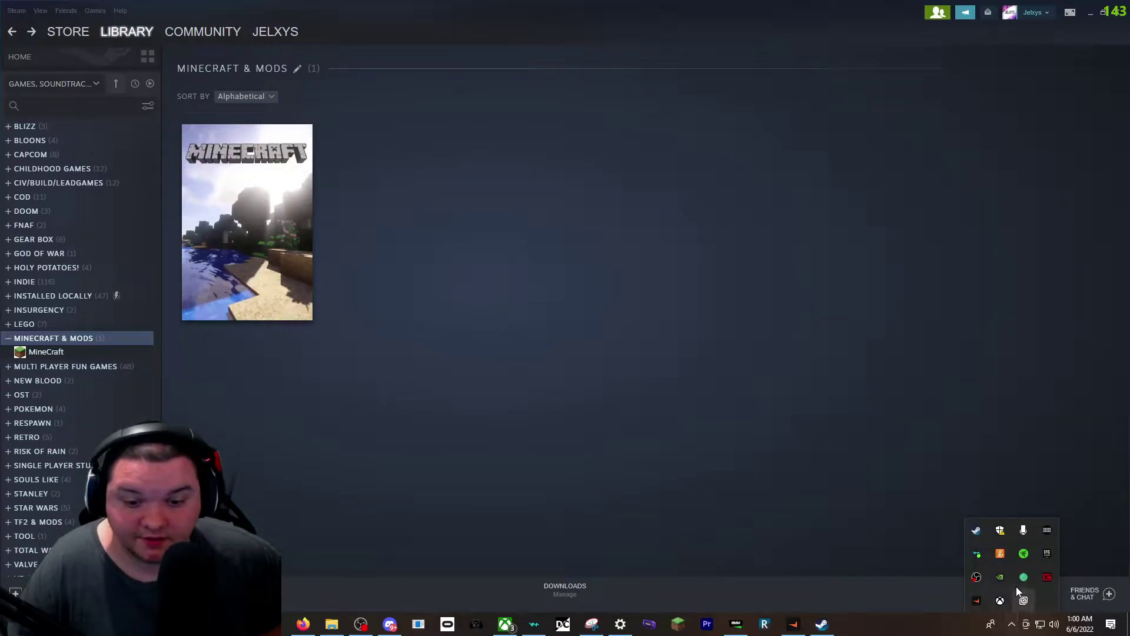
left_click(985, 454)
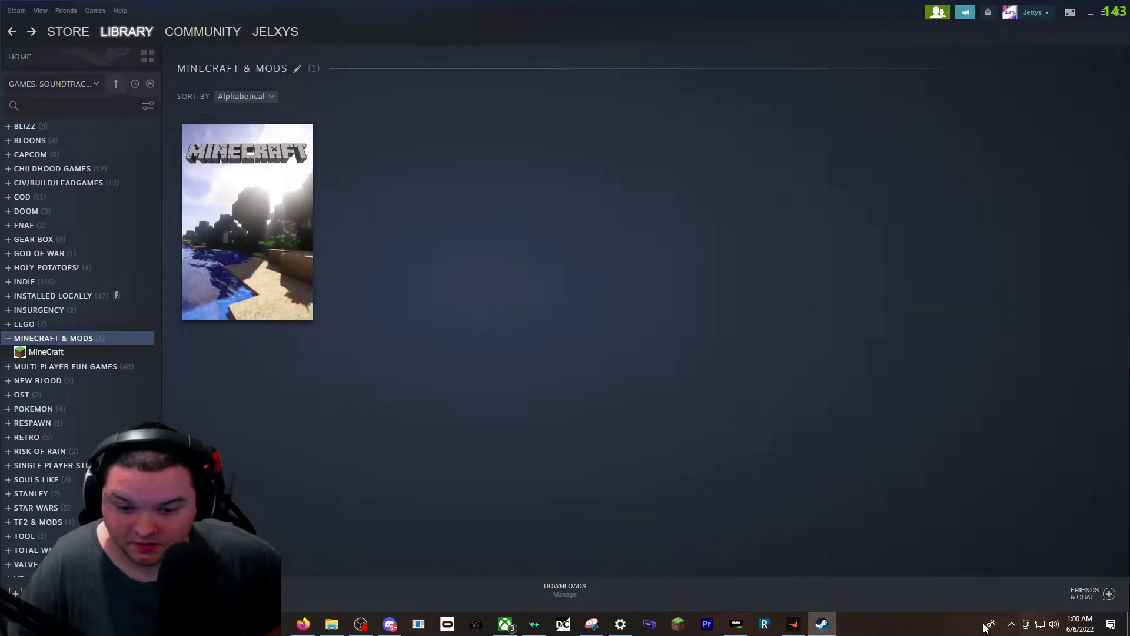
left_click(1012, 625)
left_click(894, 583)
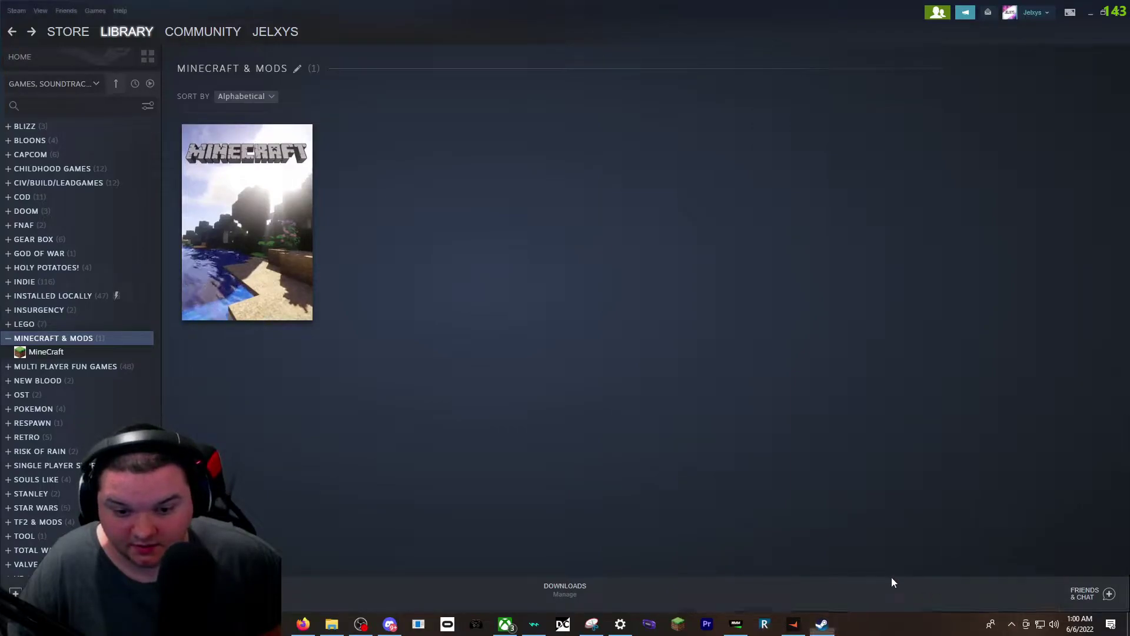
- Minimize Steam and open the folder containing the FTB App desktop shortcut's target from the shortcut's properties
left_click(1088, 17)
left_click(1058, 18)
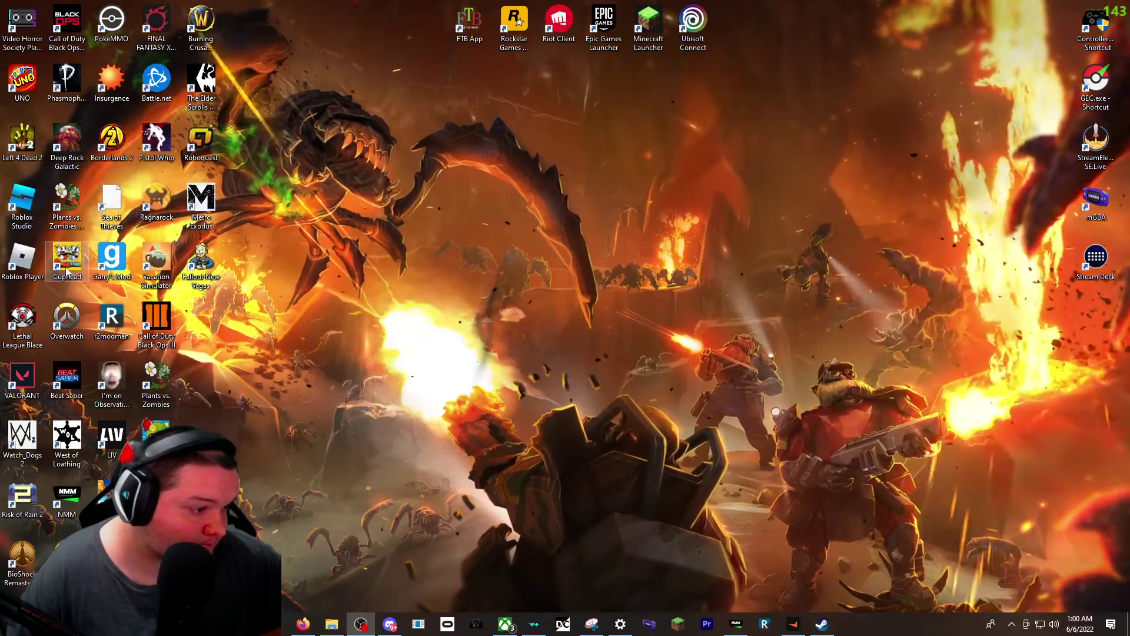
right_click(473, 23)
left_click(510, 31)
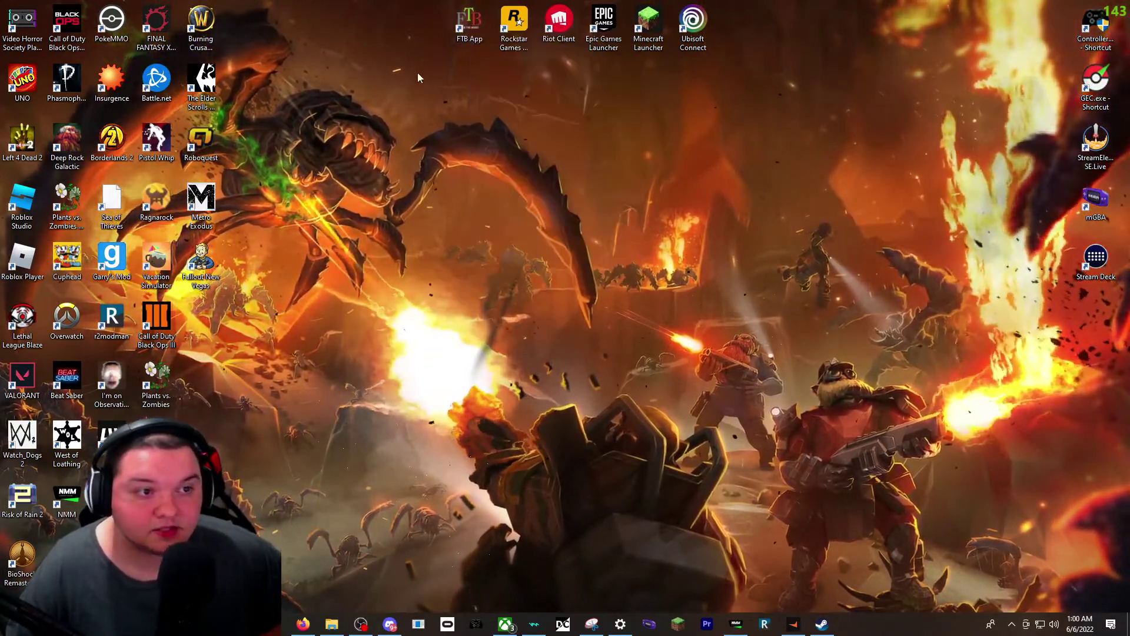
right_click(474, 29)
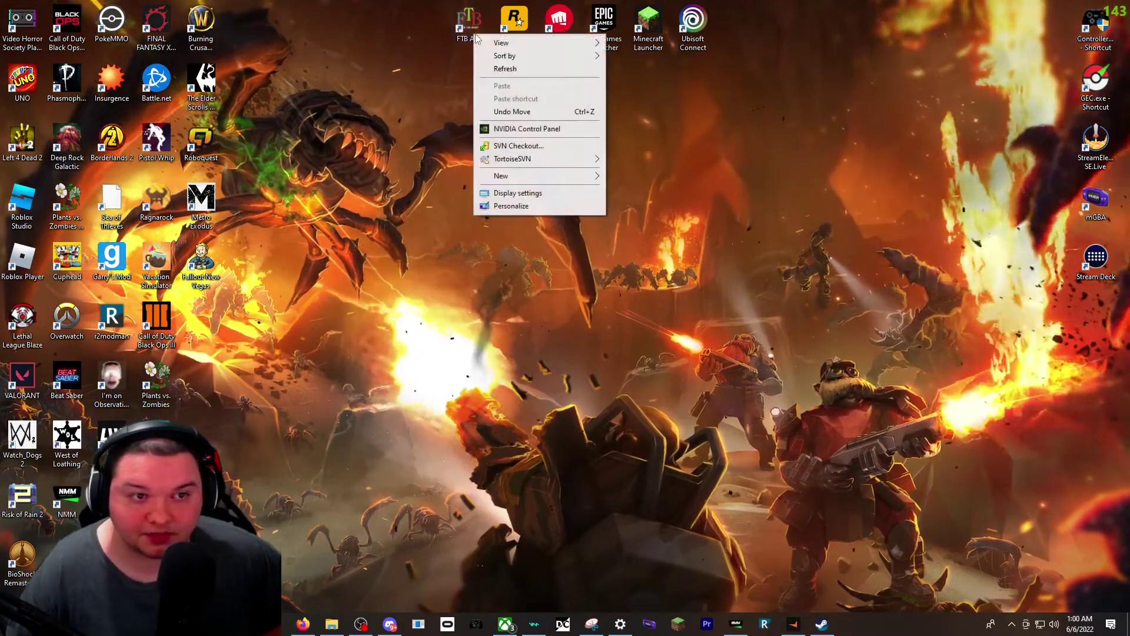
left_click(713, 92)
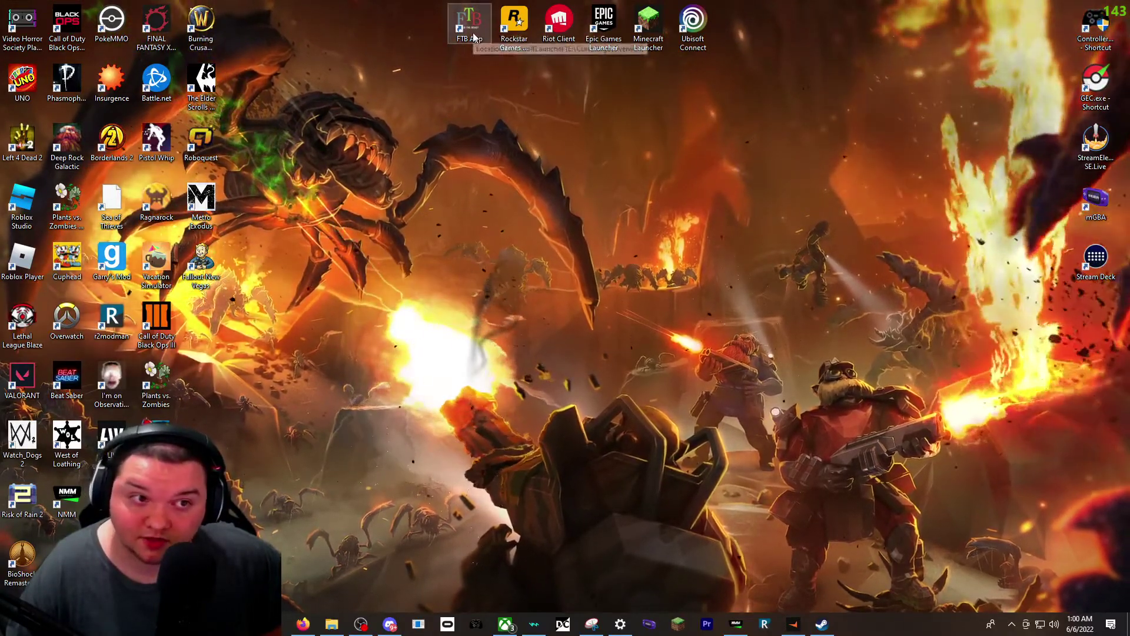
right_click(474, 33)
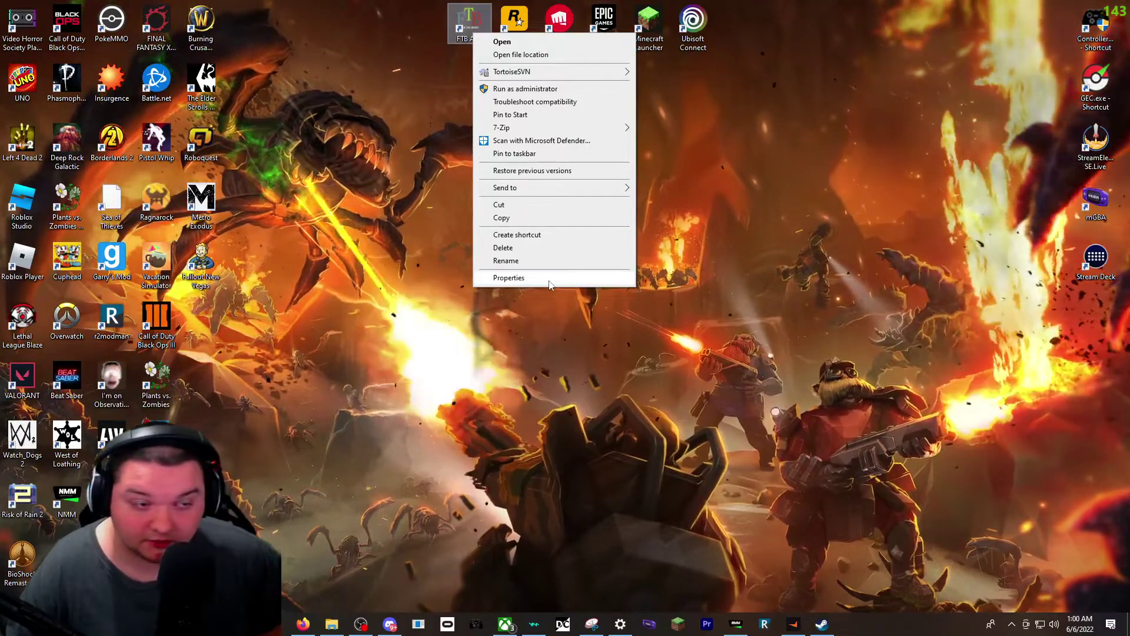
left_click(548, 281)
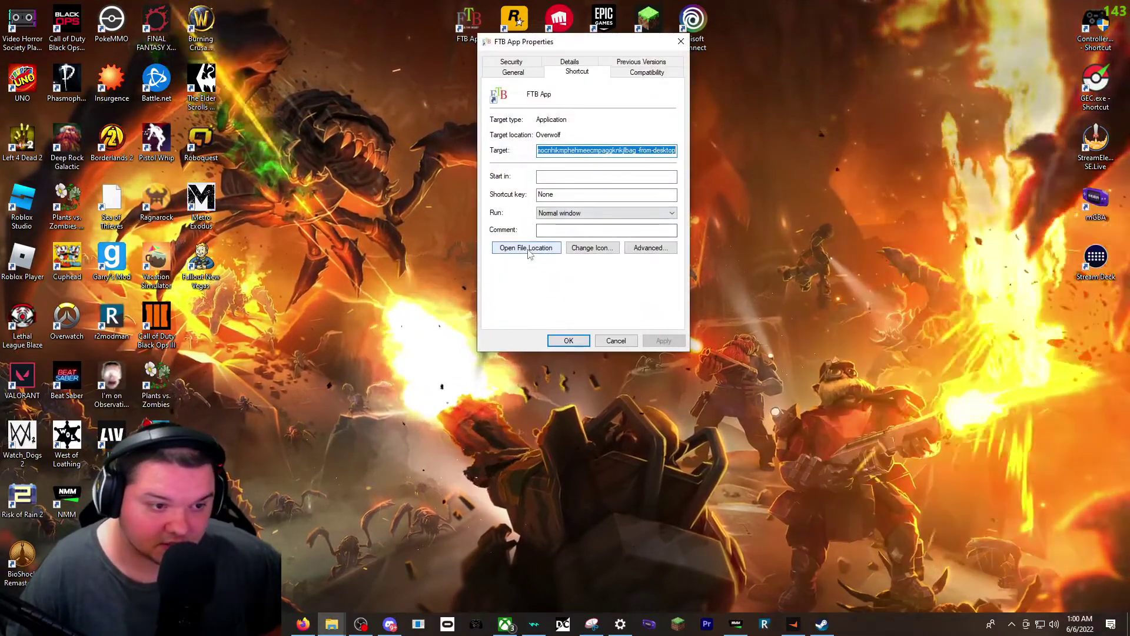
left_click(529, 248)
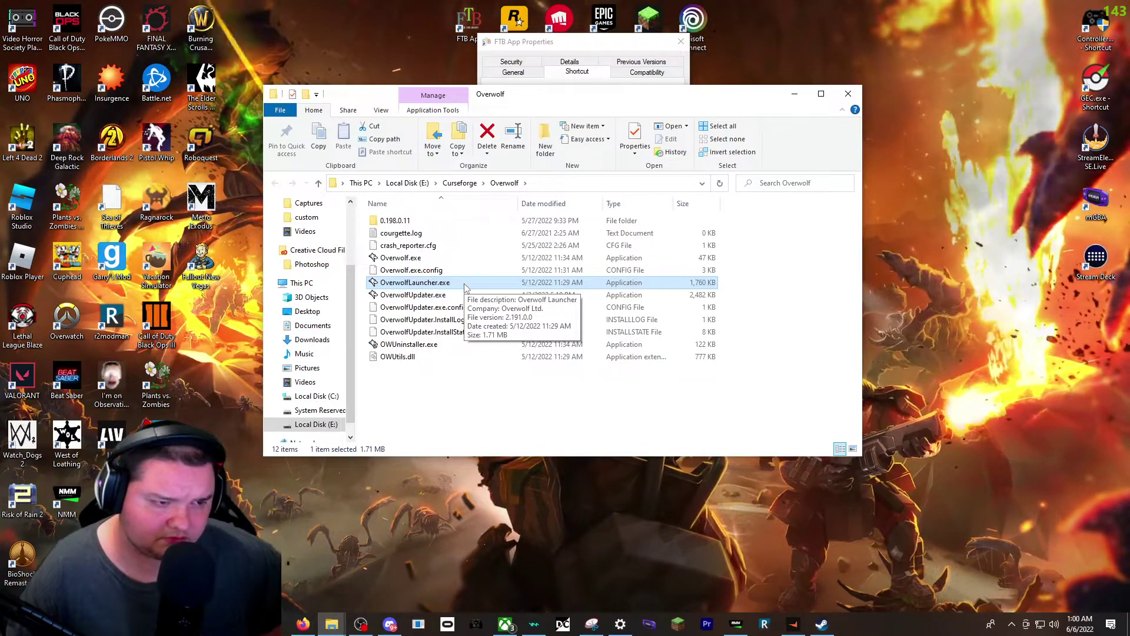
- Try running Overwolf.exe and OverwolfLauncher.exe from the Curseforge Overwolf folder, and minimize the folder window
left_click(459, 184)
double_click(428, 221)
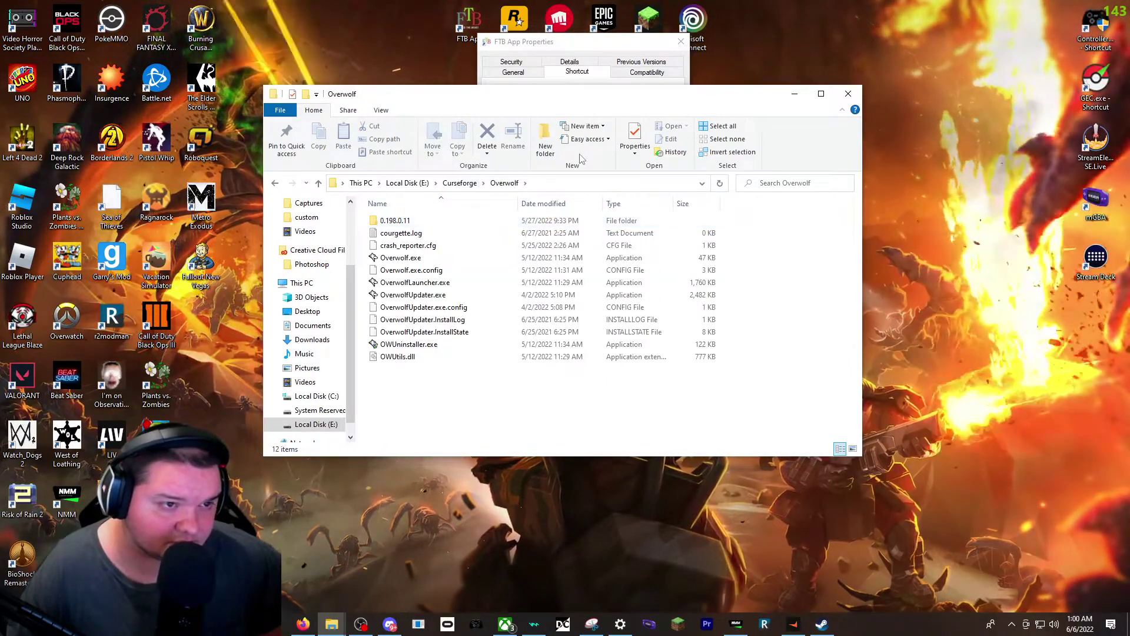
left_click_drag(551, 110, 599, 117)
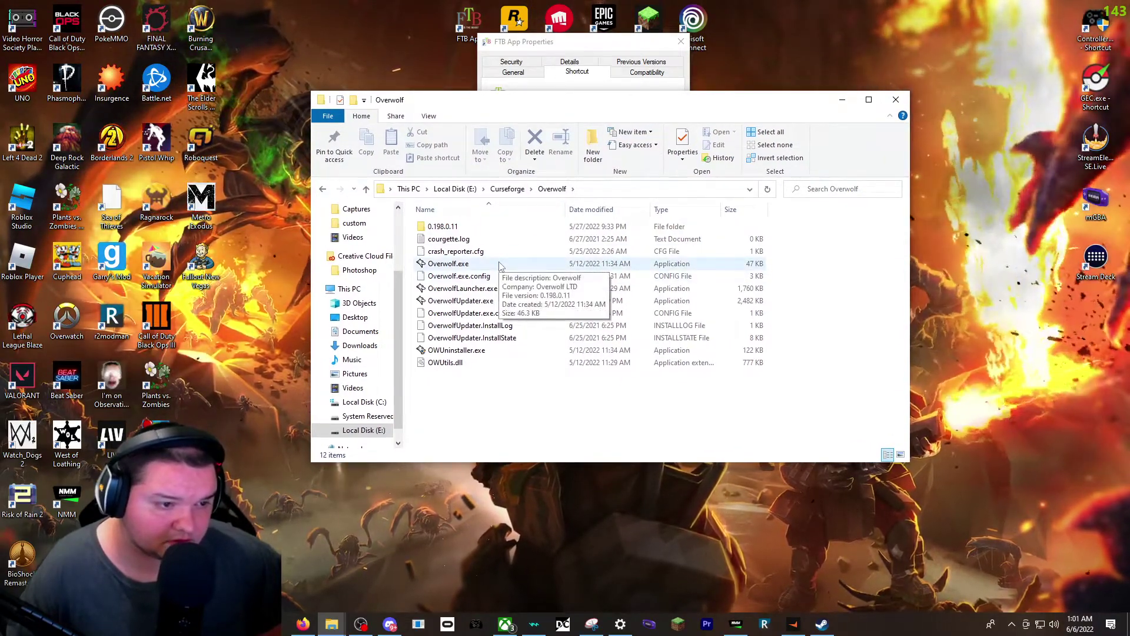
double_click(500, 265)
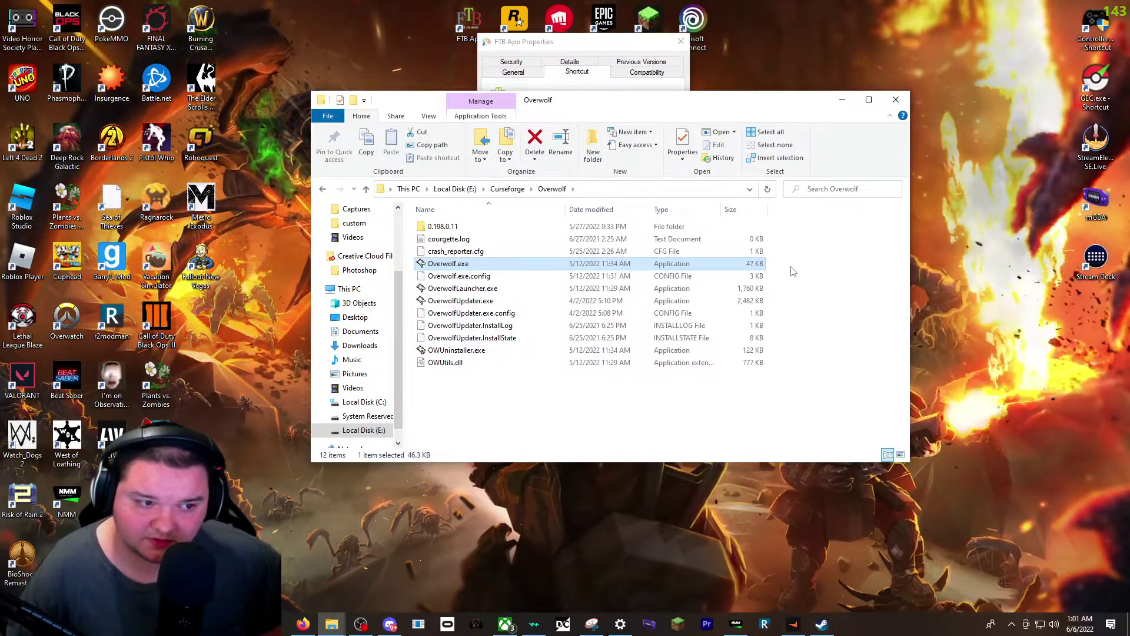
left_click(561, 290)
double_click(561, 290)
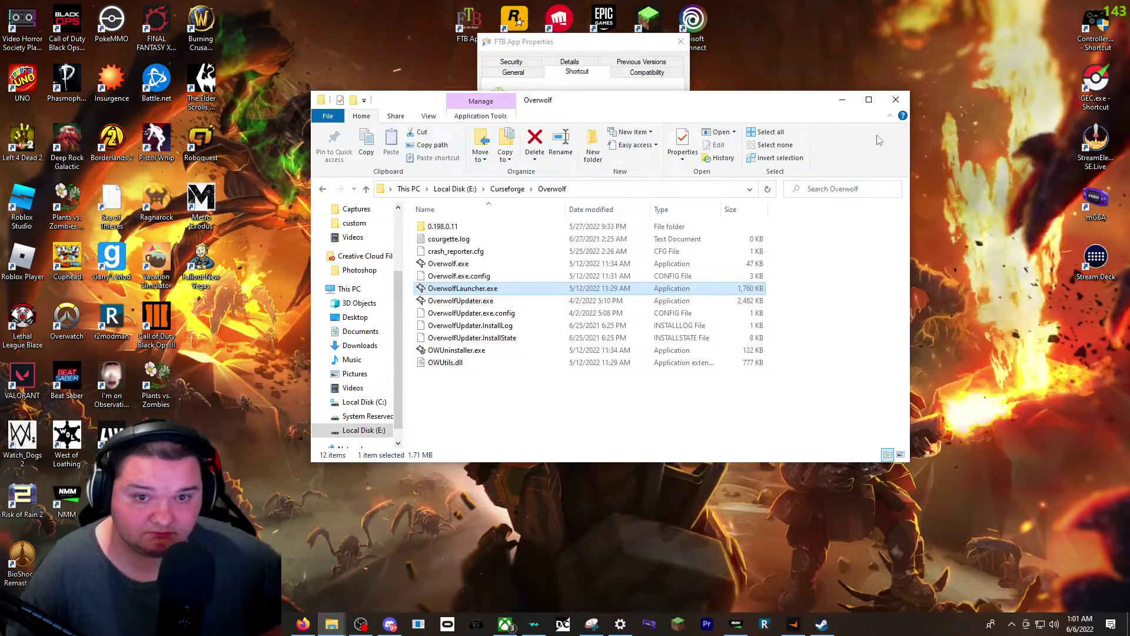
left_click(842, 101)
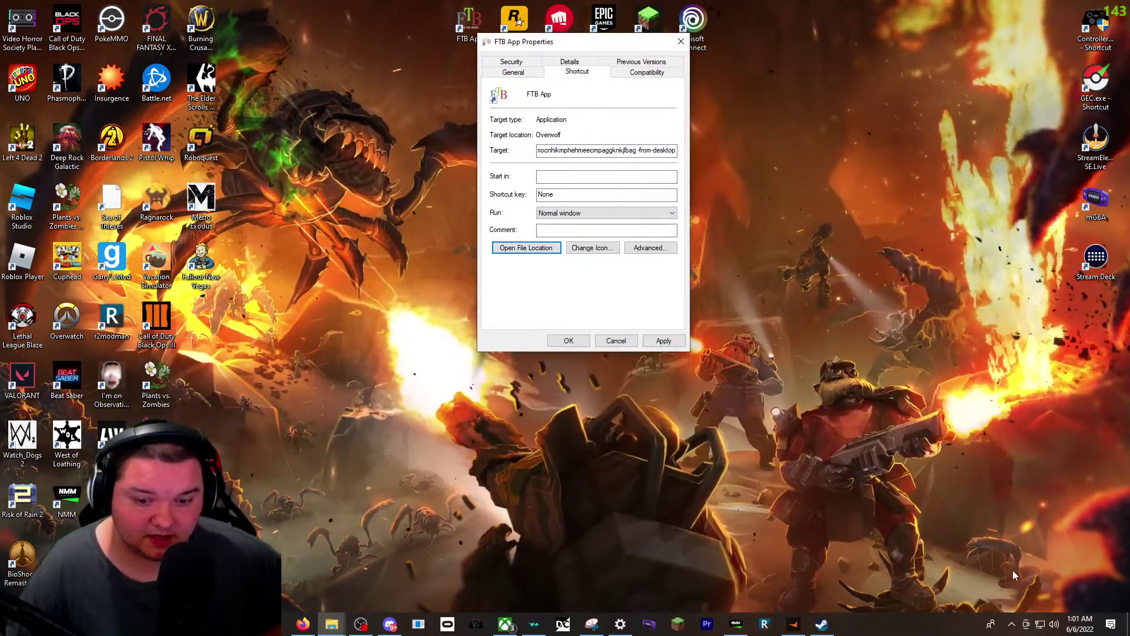
- Bring up the Overwolf dock and open Overwolf's settings window from its system tray entry
left_click(1012, 624)
left_click(876, 567)
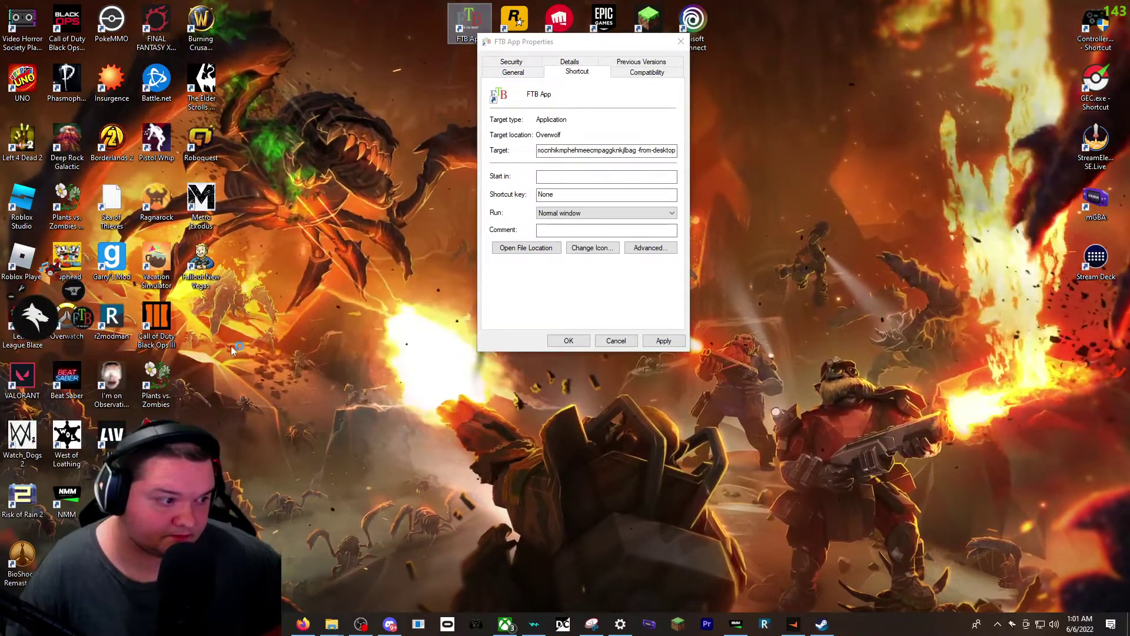
left_click(23, 288)
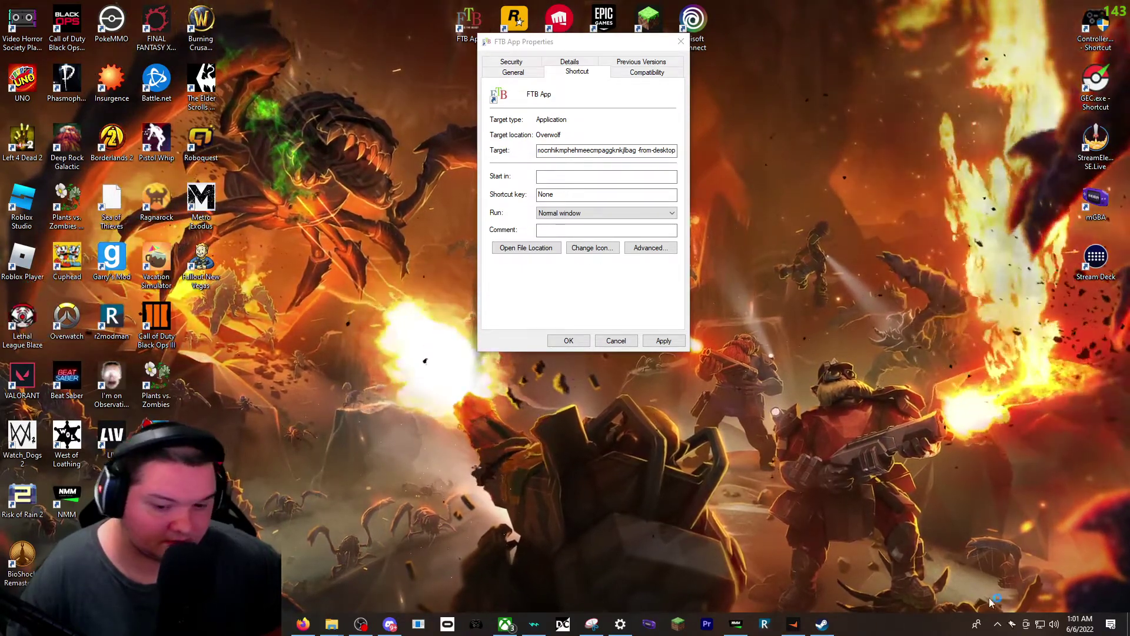
right_click(1012, 625)
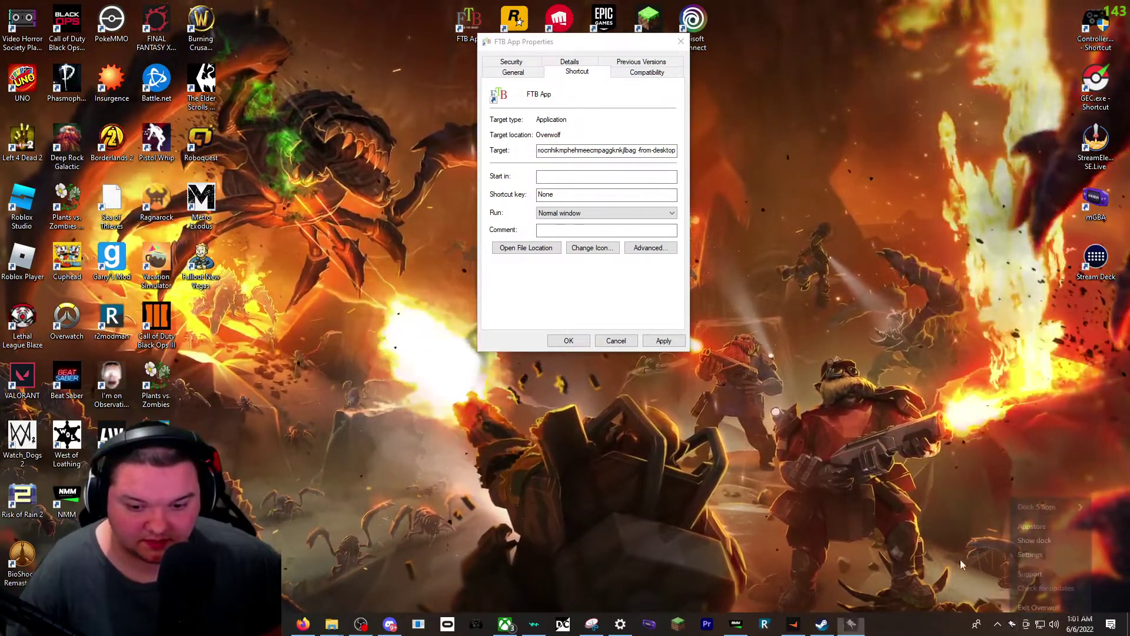
left_click(1035, 546)
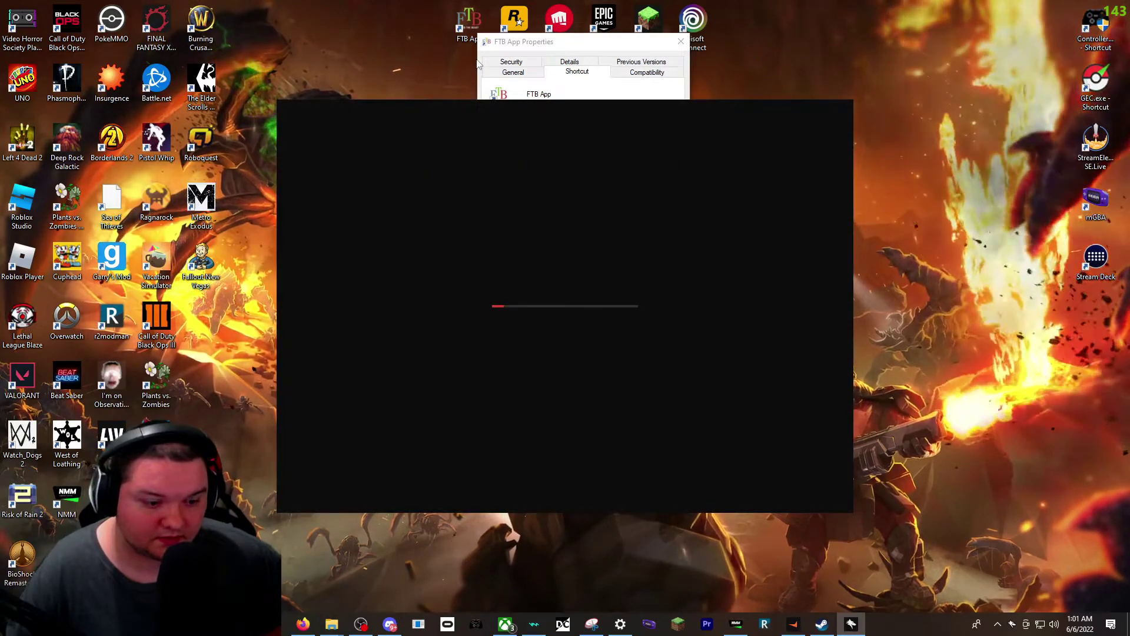
- Reopen the FTB App shortcut's file location, check the options for OverwolfLauncher.exe, and display the folder's full path
left_click(571, 53)
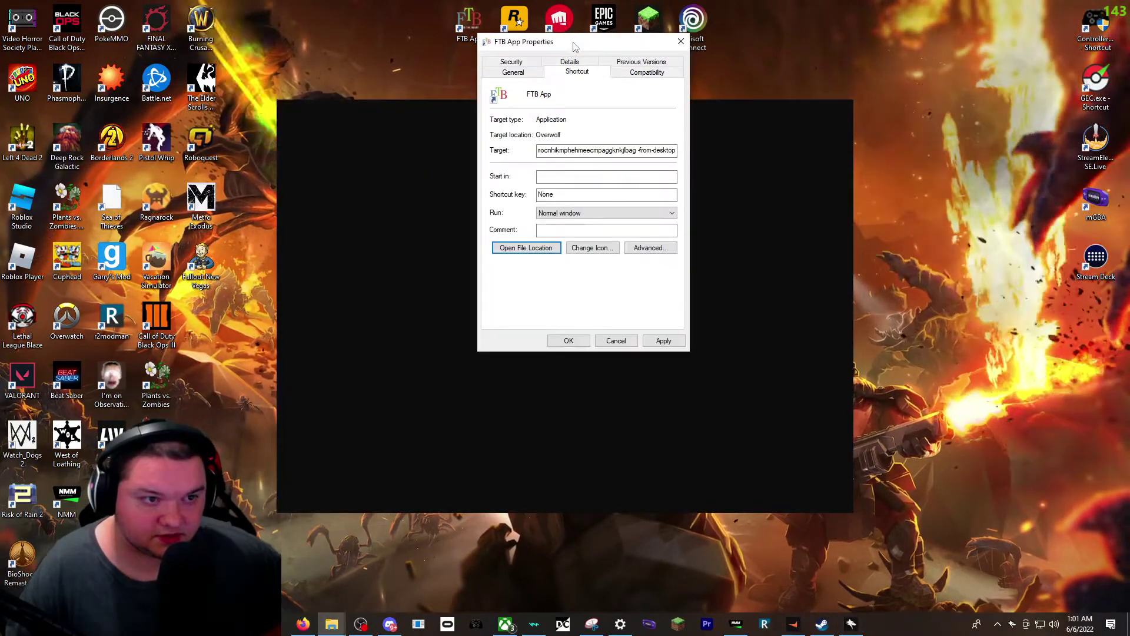
left_click(526, 248)
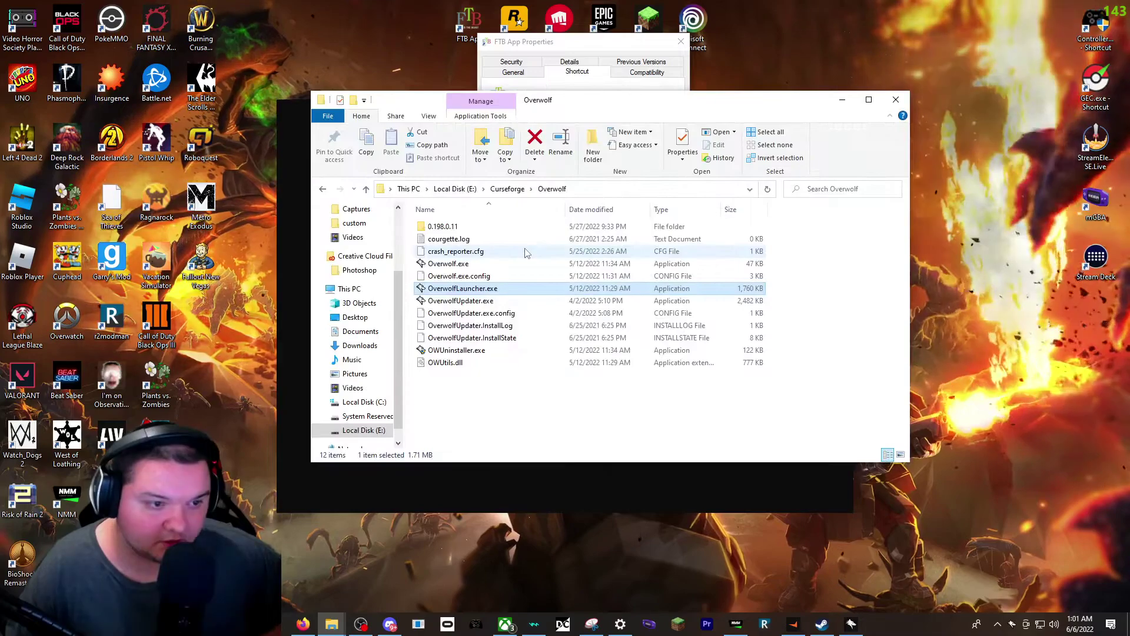
right_click(496, 291)
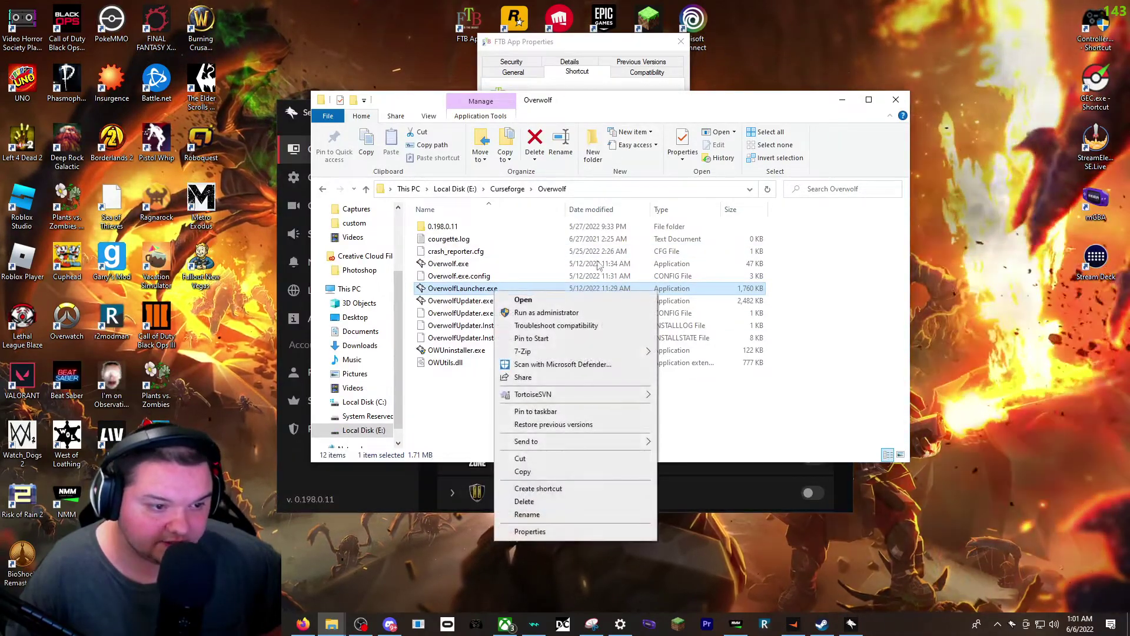
left_click(585, 190)
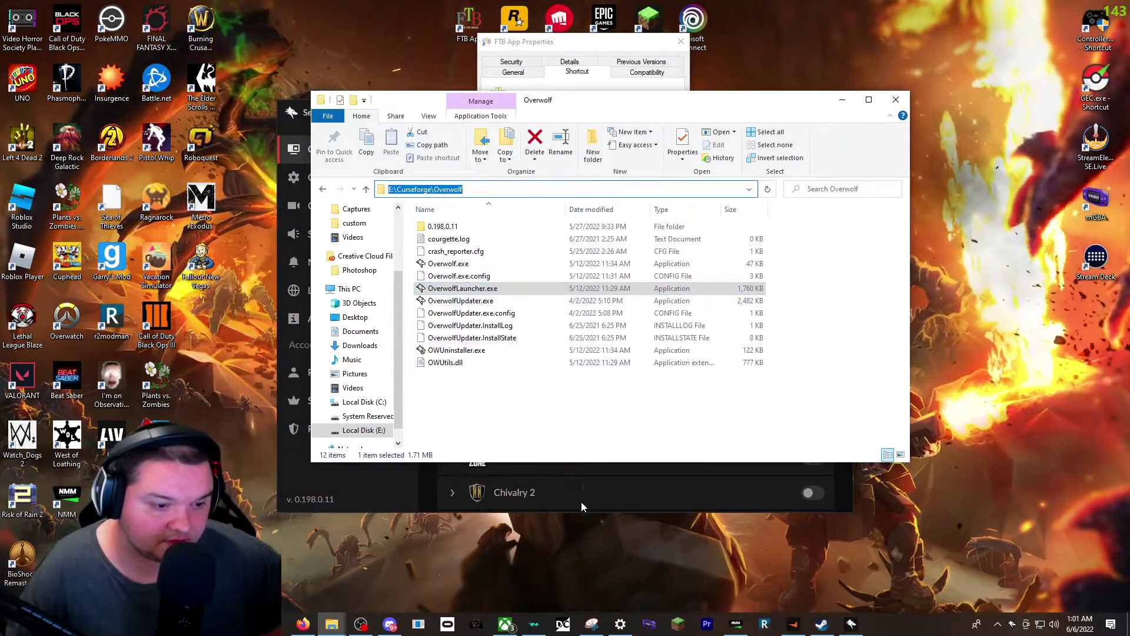
- Look through the game list in Overwolf's Overlay & Hotkeys settings, and launch the FTB App from the desktop
left_click(411, 490)
scroll(508, 362, "down", 3)
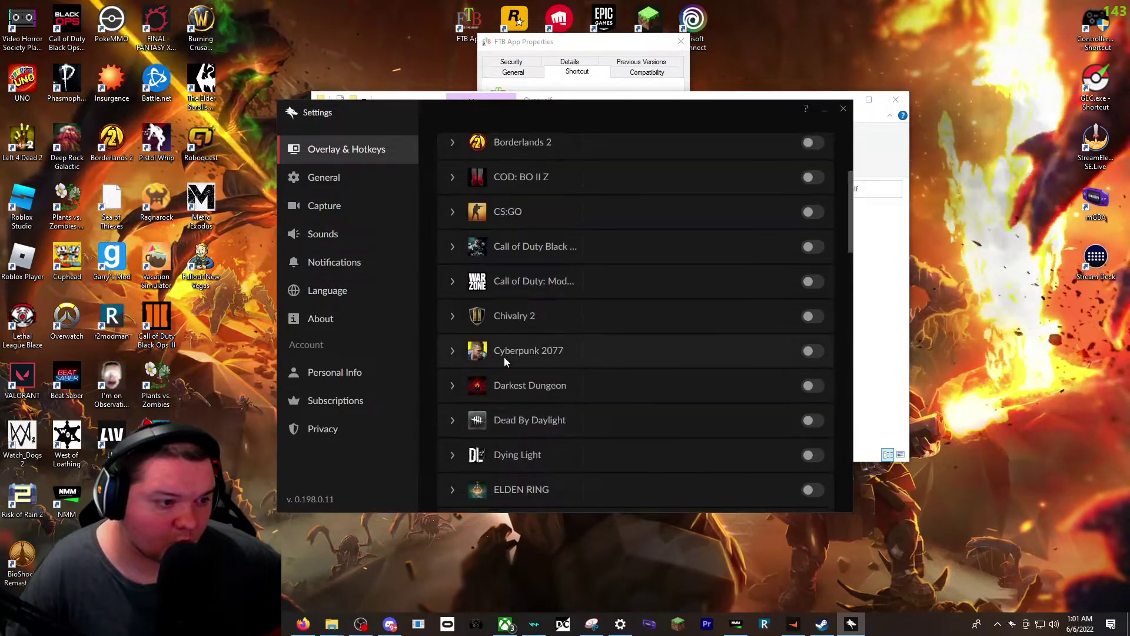
scroll(504, 357, "up", 3)
double_click(467, 26)
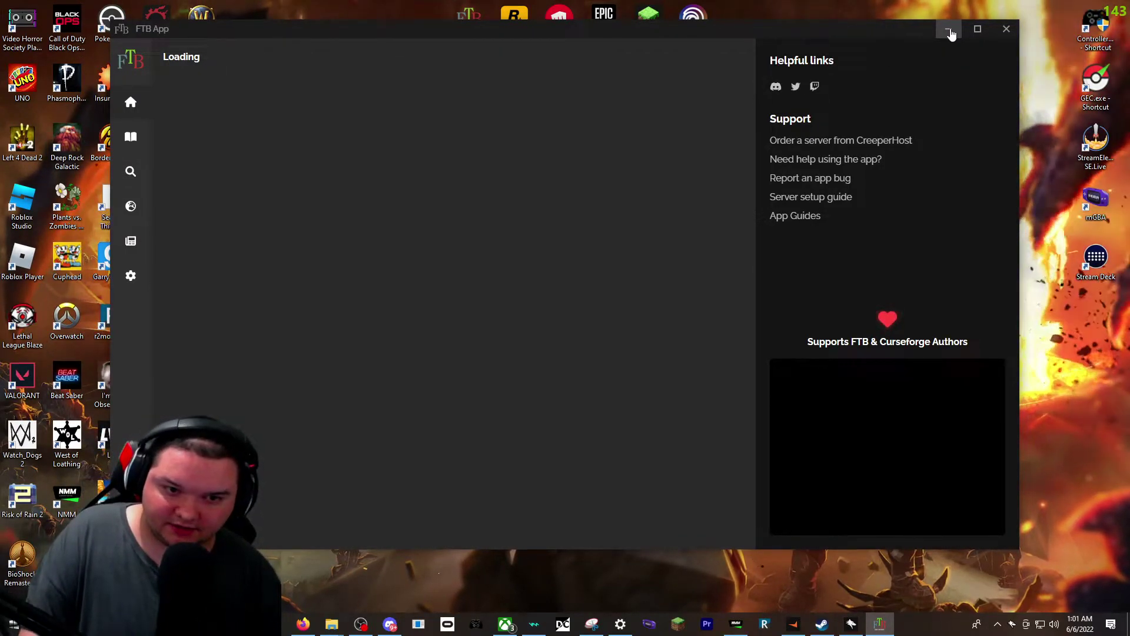
- Copy the full target path with its launch arguments from the FTB App shortcut's properties
right_click(469, 14)
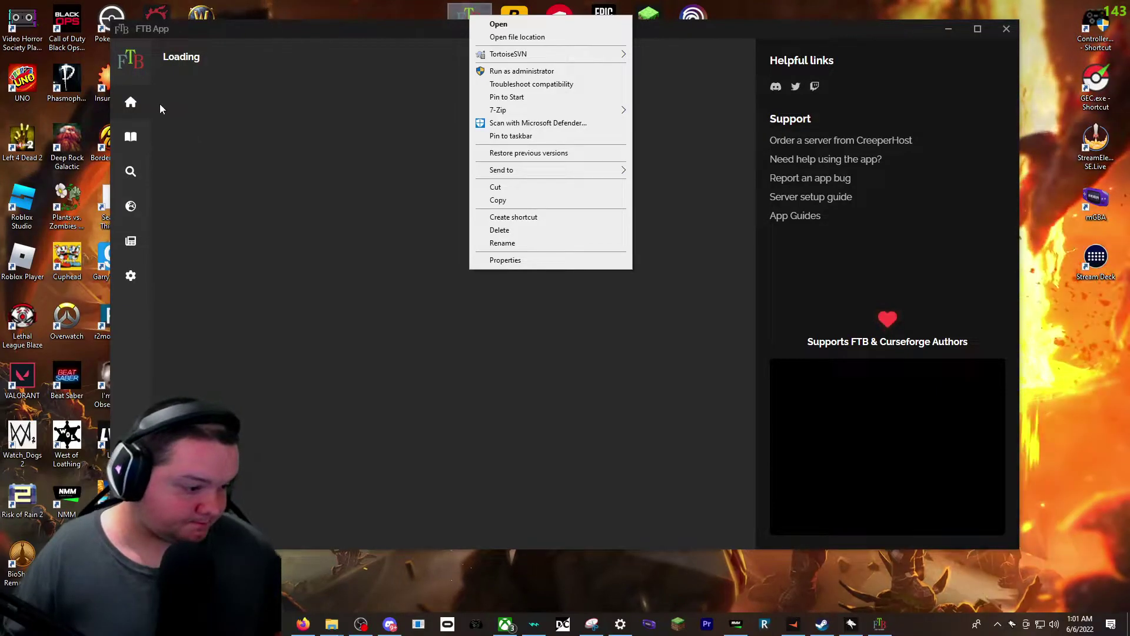
left_click(505, 260)
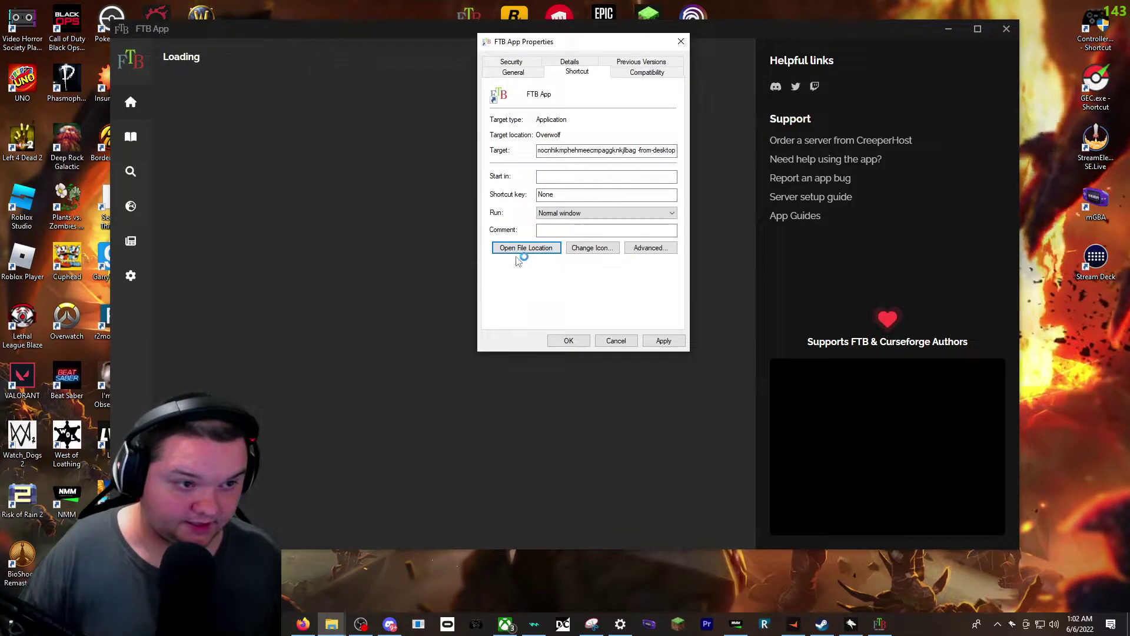
left_click_drag(558, 151, 679, 150)
left_click(579, 150)
right_click(639, 148)
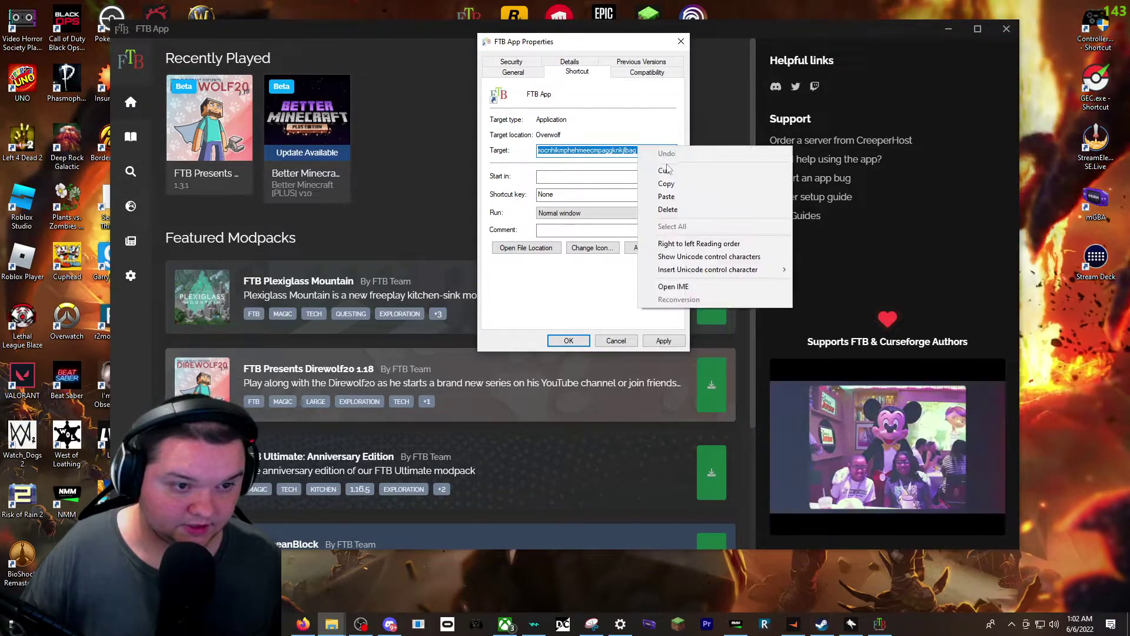
left_click(672, 183)
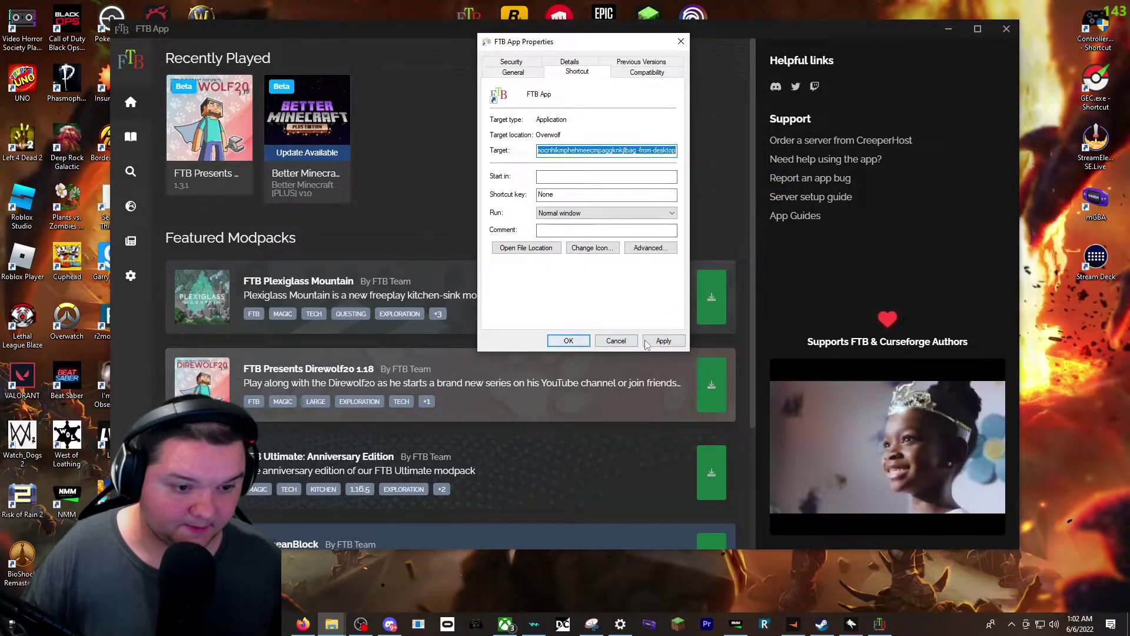
- Switch to Steam and try to add a non-Steam game by browsing with the copied FTB App target as the file name
left_click(822, 623)
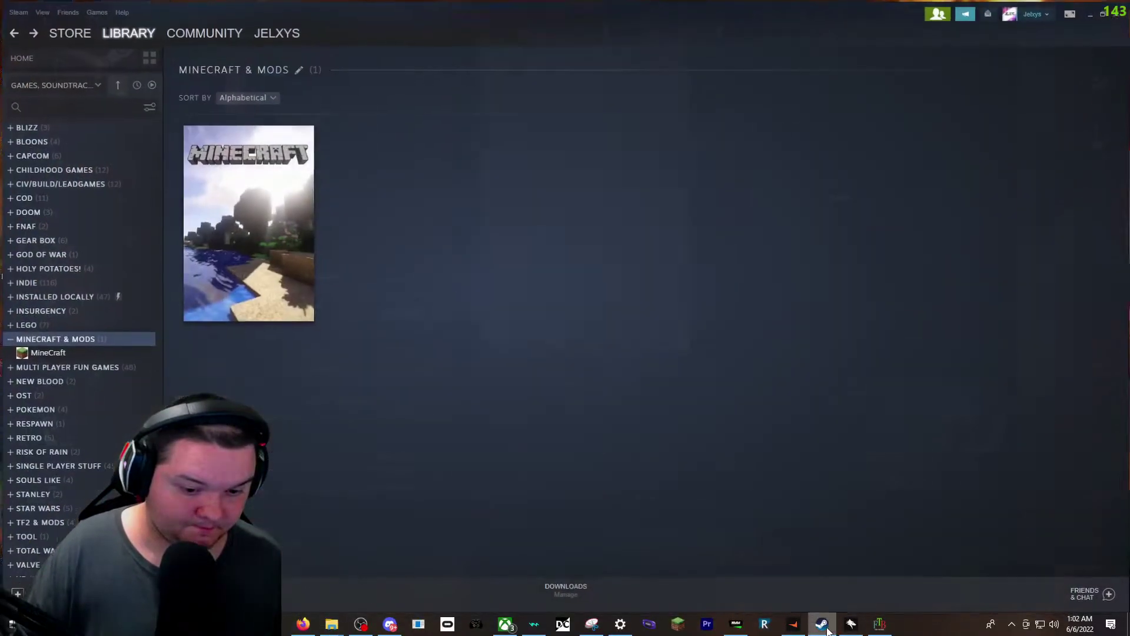
left_click(15, 593)
left_click(35, 536)
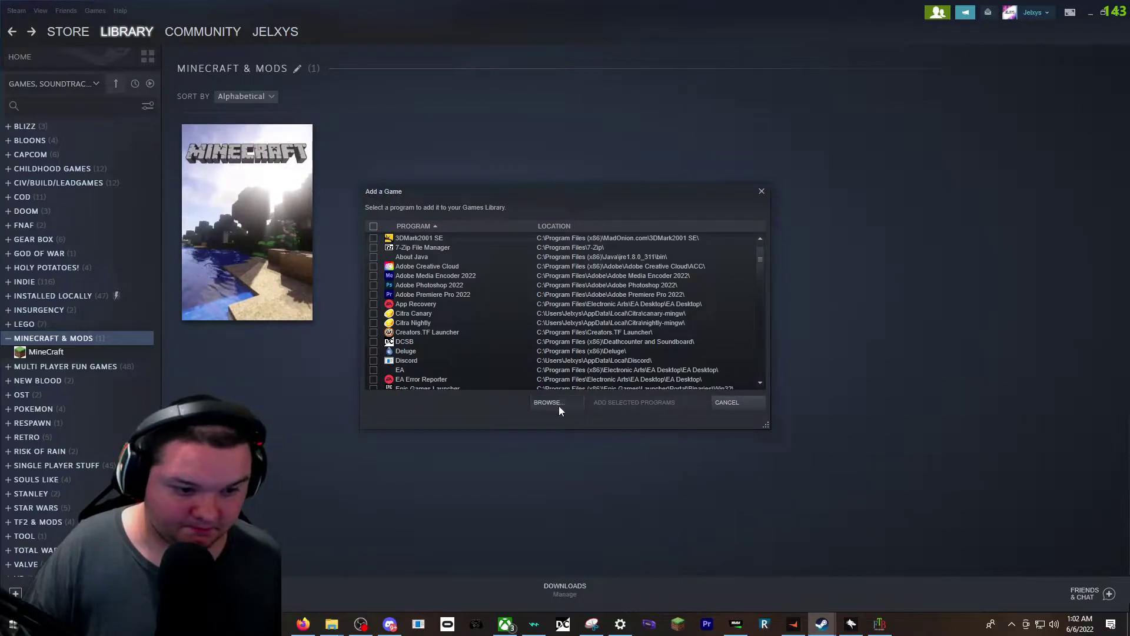
left_click(557, 403)
left_click(237, 32)
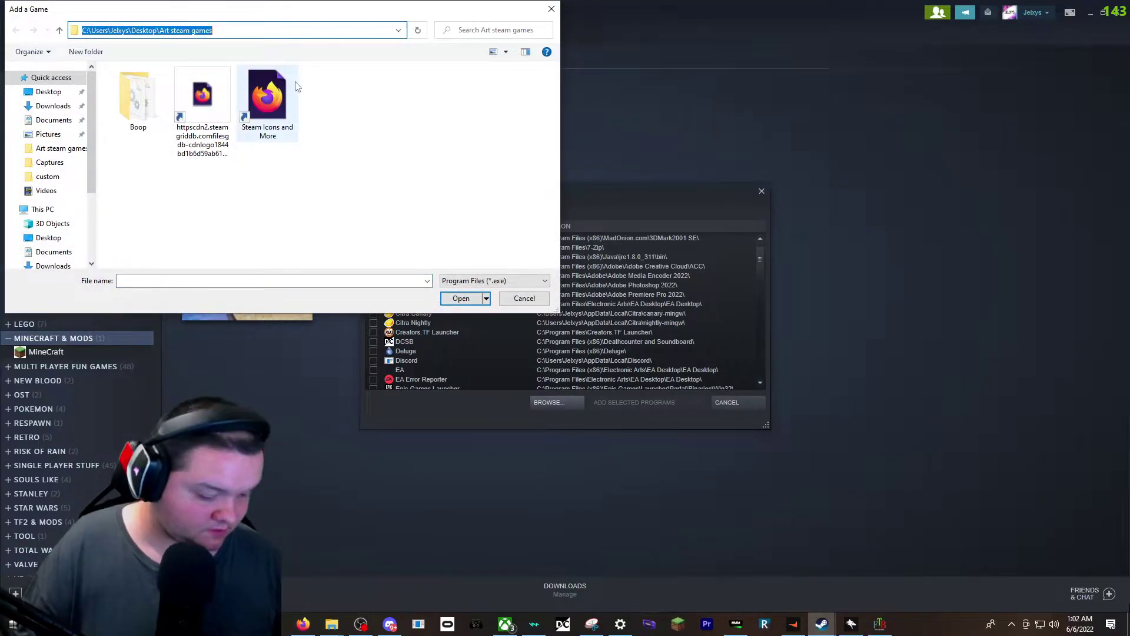
left_click(190, 282)
key("ctrl+v")
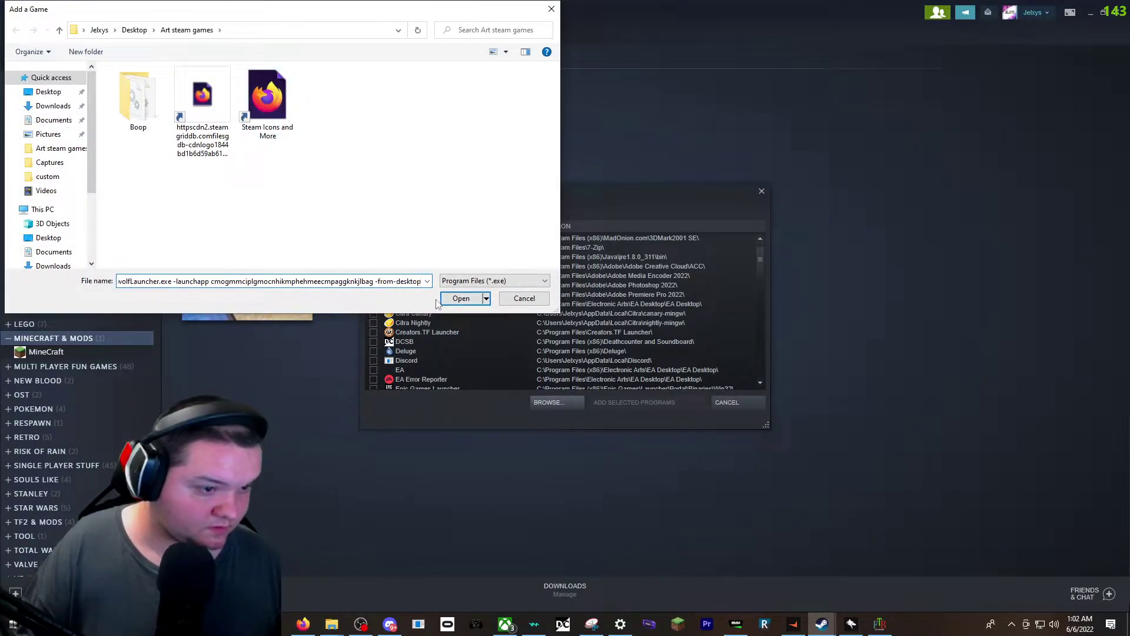
left_click(460, 298)
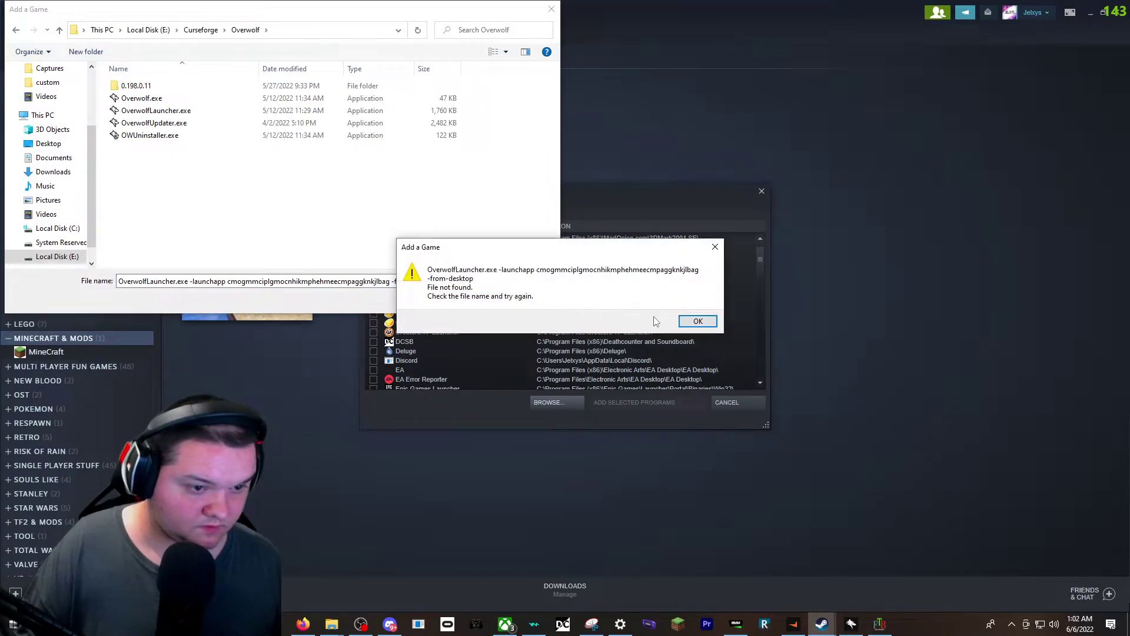
left_click(696, 322)
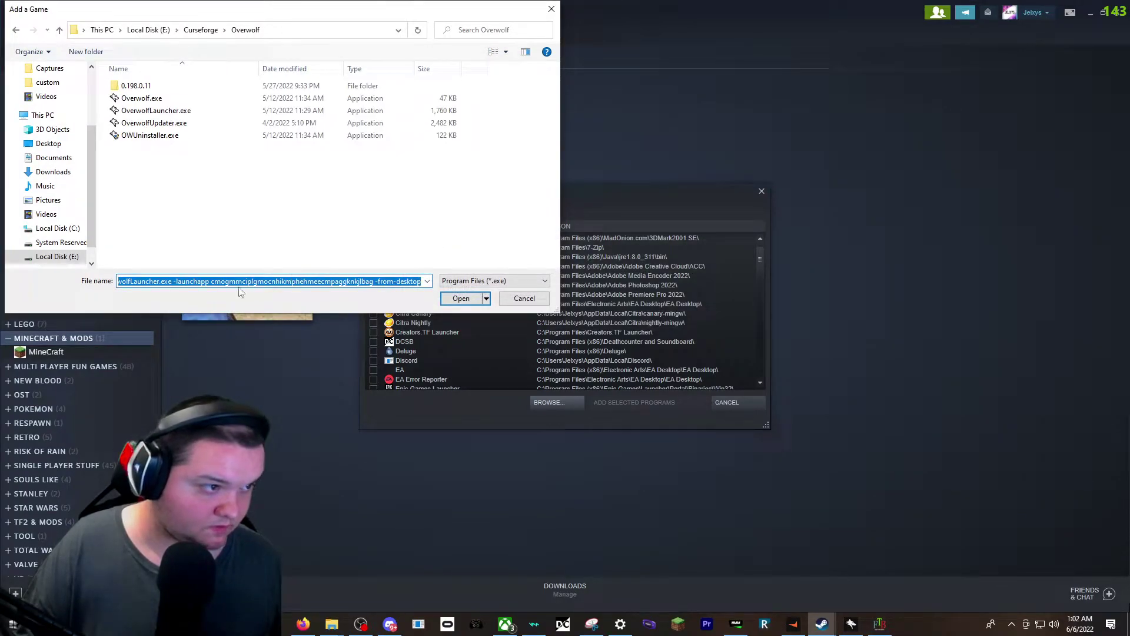
- Remove OverwolfLauncher.exe from the file name entry, keeping only the -launchapp and -from-desktop arguments
left_click(219, 281)
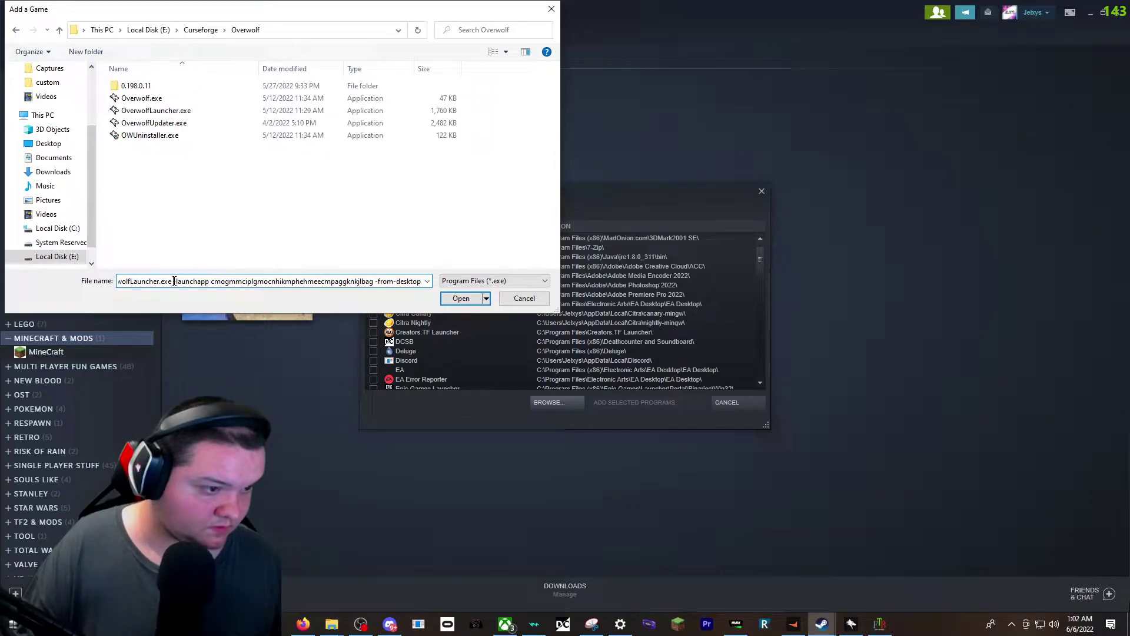
left_click_drag(174, 281, 38, 279)
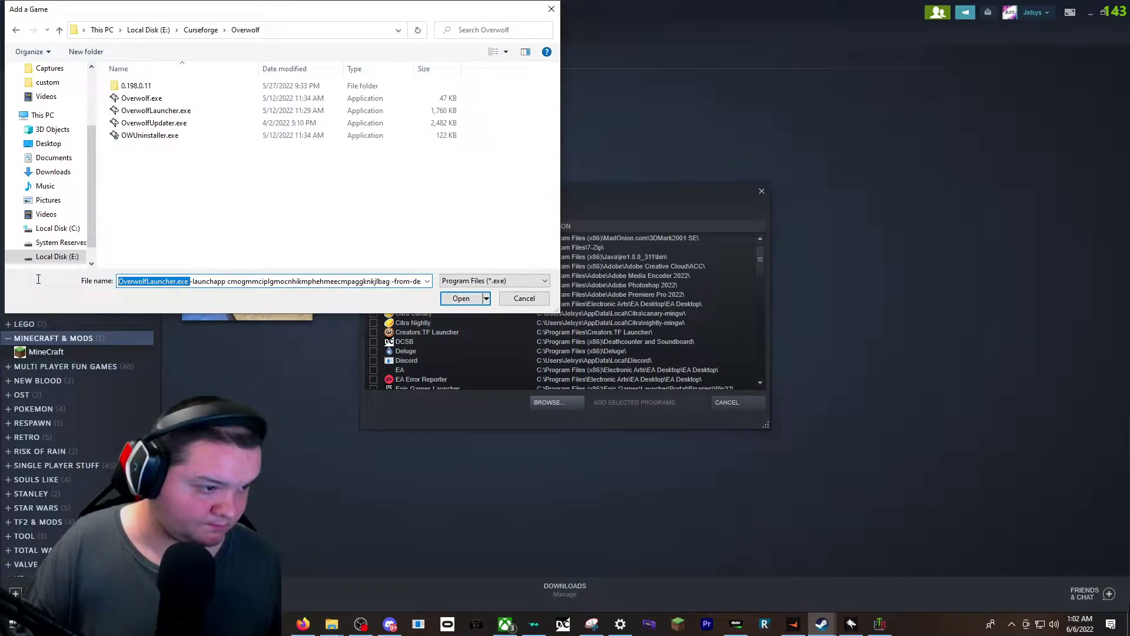
key("BackSpace")
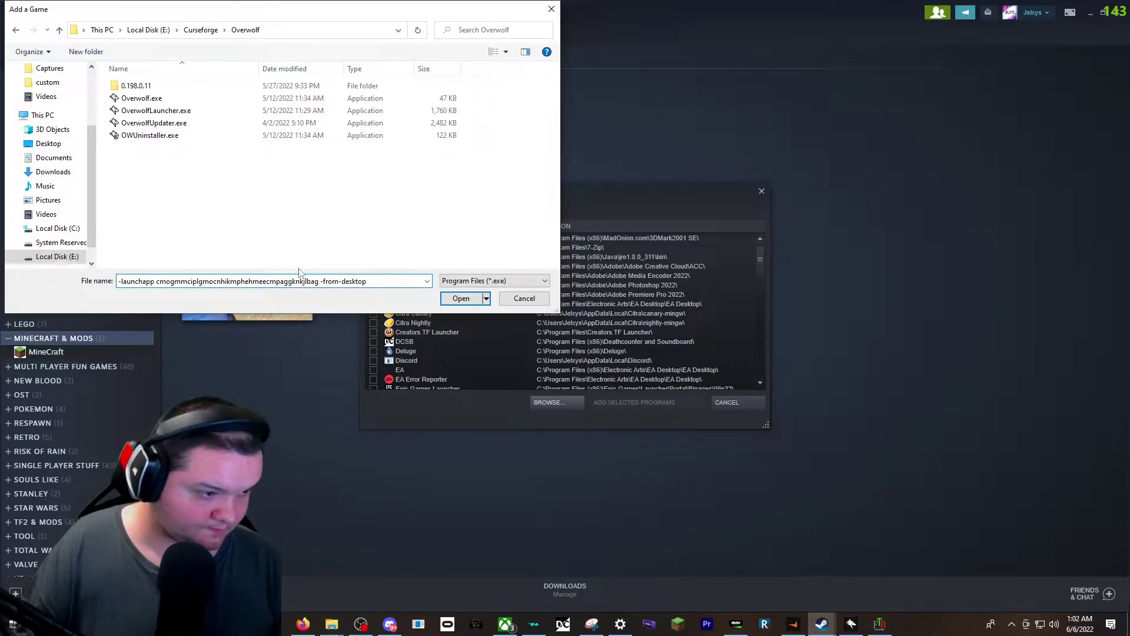
- Select OverwolfLauncher.exe in the Overwolf folder instead and add the selected program to the Steam library
left_click(194, 110)
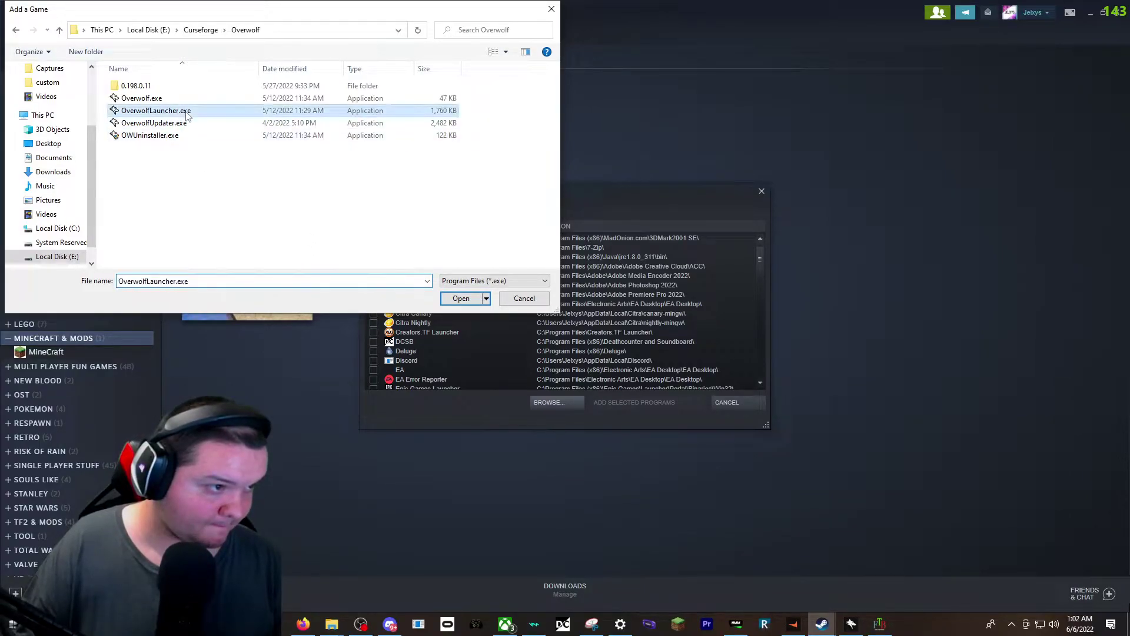
left_click(462, 299)
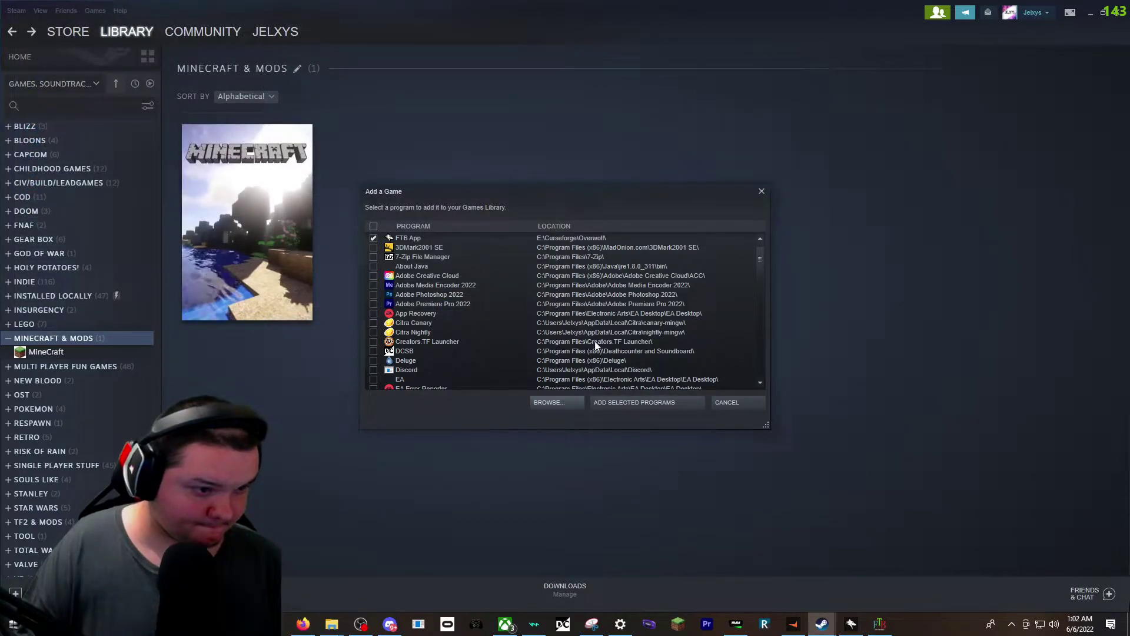
left_click(637, 406)
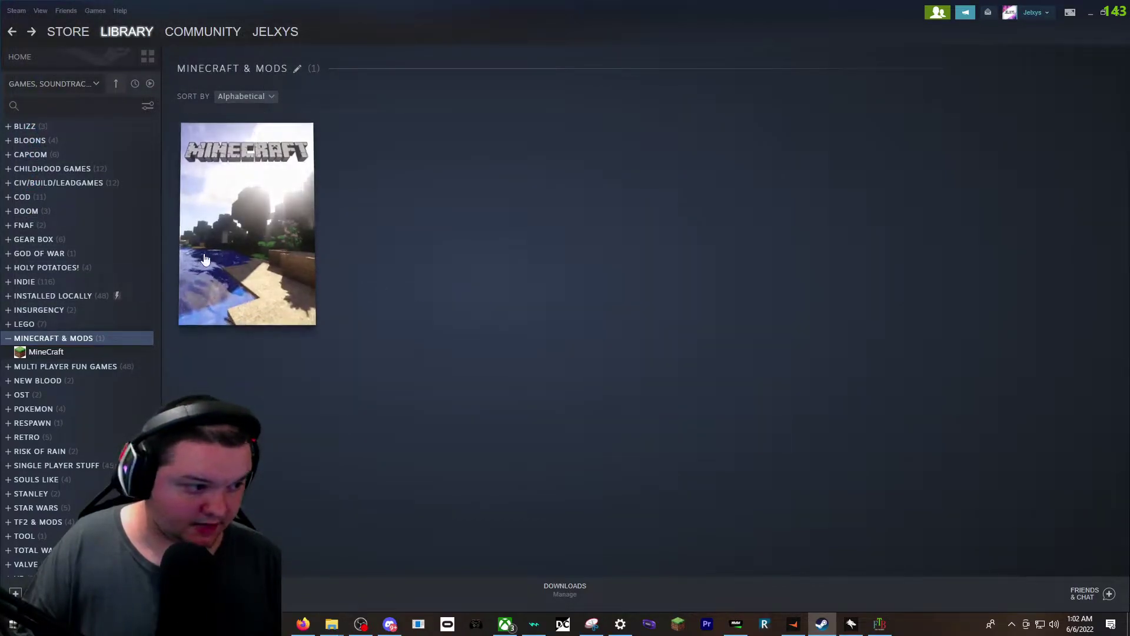
- Search the library for the added launcher with "over" and "wol", check the Overwolf folder's file names, and browse the collections
left_click(53, 107)
type("over")
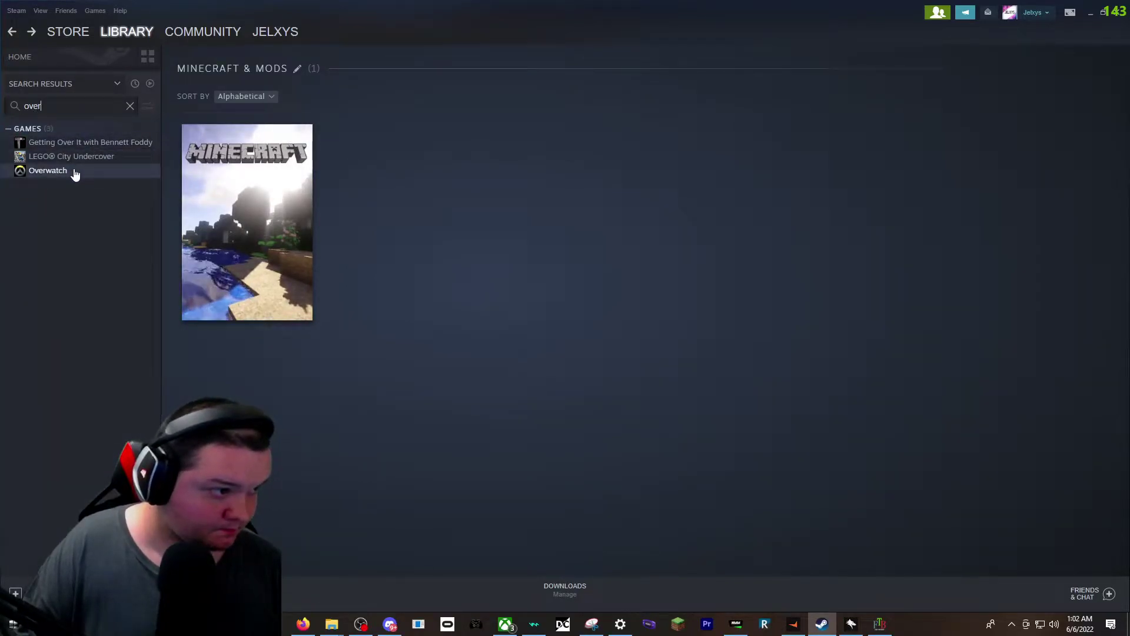
key("BackSpace")
key("BackSpace")
key("BackSpace")
key("BackSpace")
type("wol")
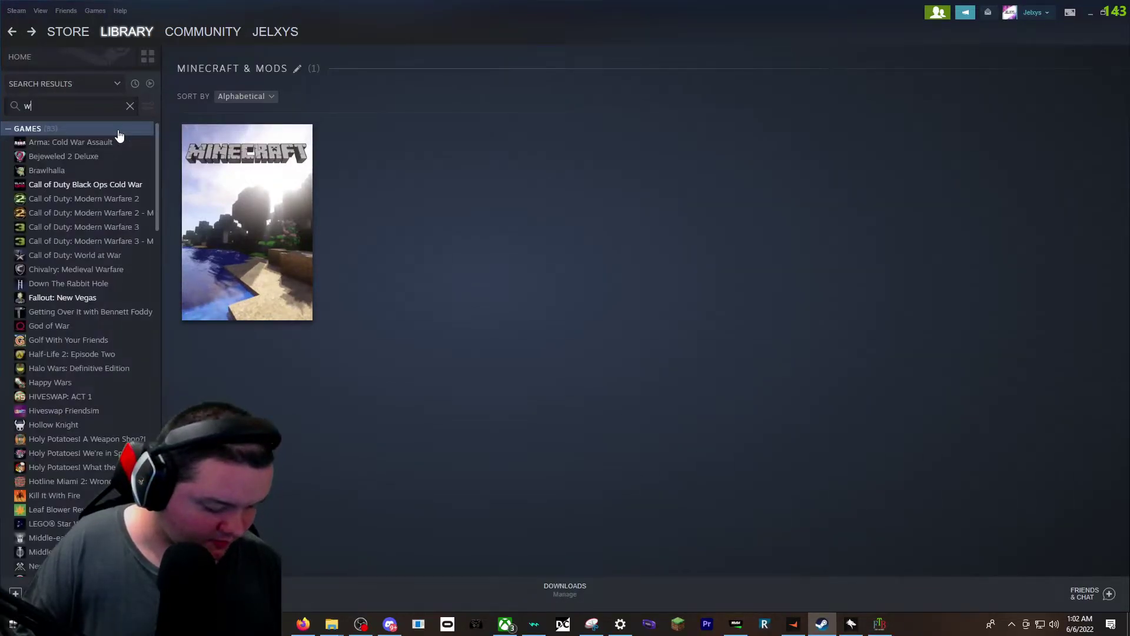
mouse_move(332, 624)
left_click(417, 574)
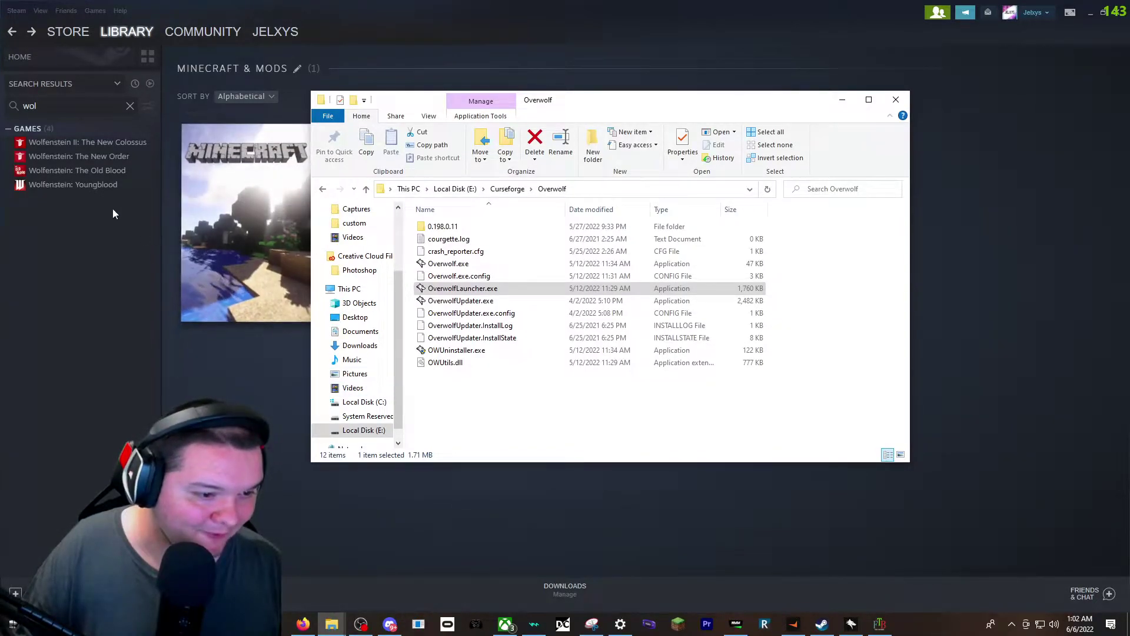
left_click(61, 107)
type("over")
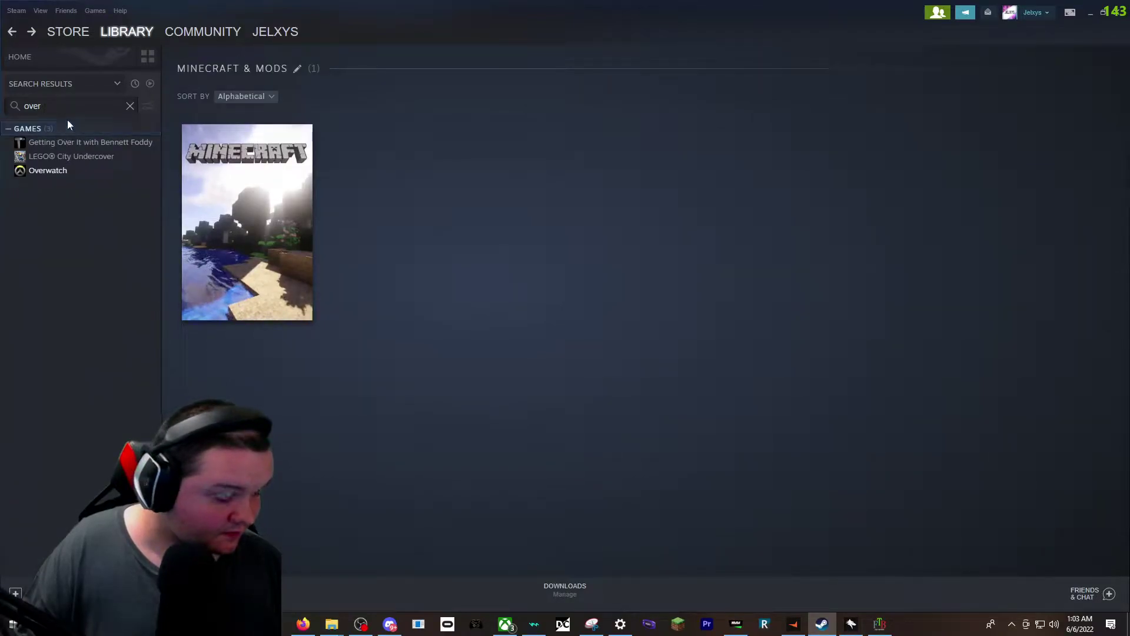
key("BackSpace")
scroll(99, 356, "down", 2)
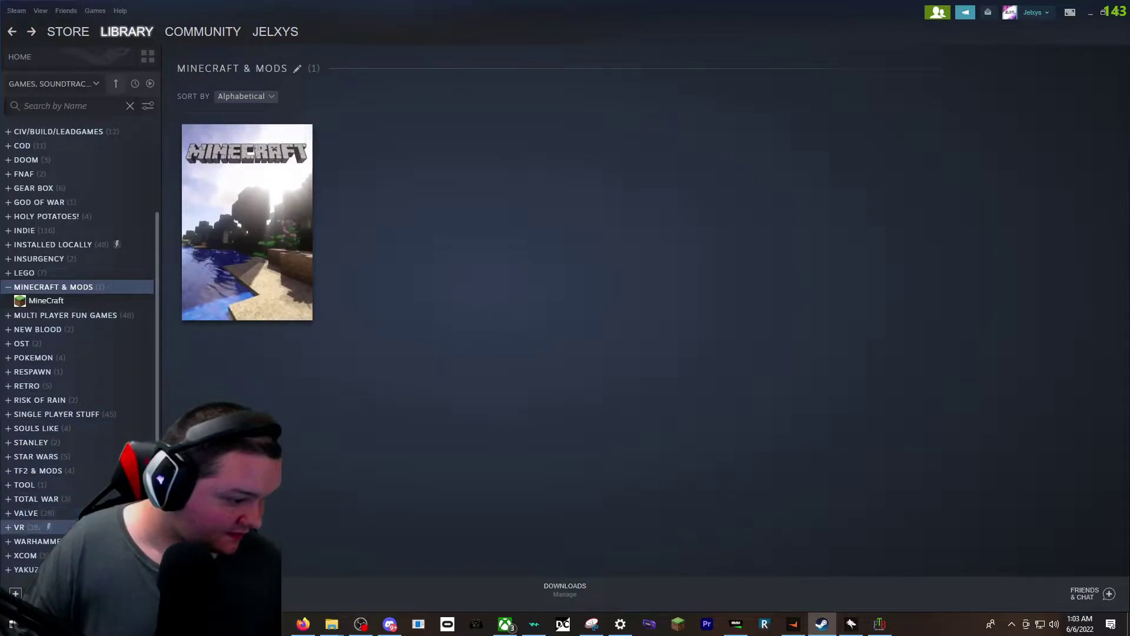
left_click(9, 288)
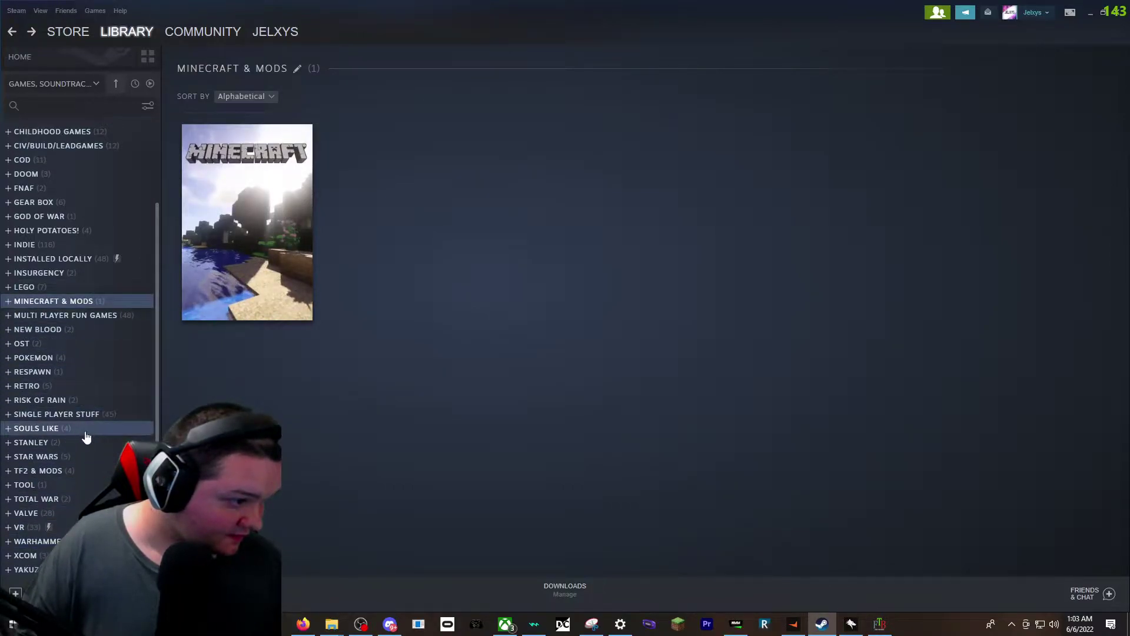
- Add OverwolfLauncher.exe from E:\Curseforge\Overwolf as another non-Steam game
left_click(15, 593)
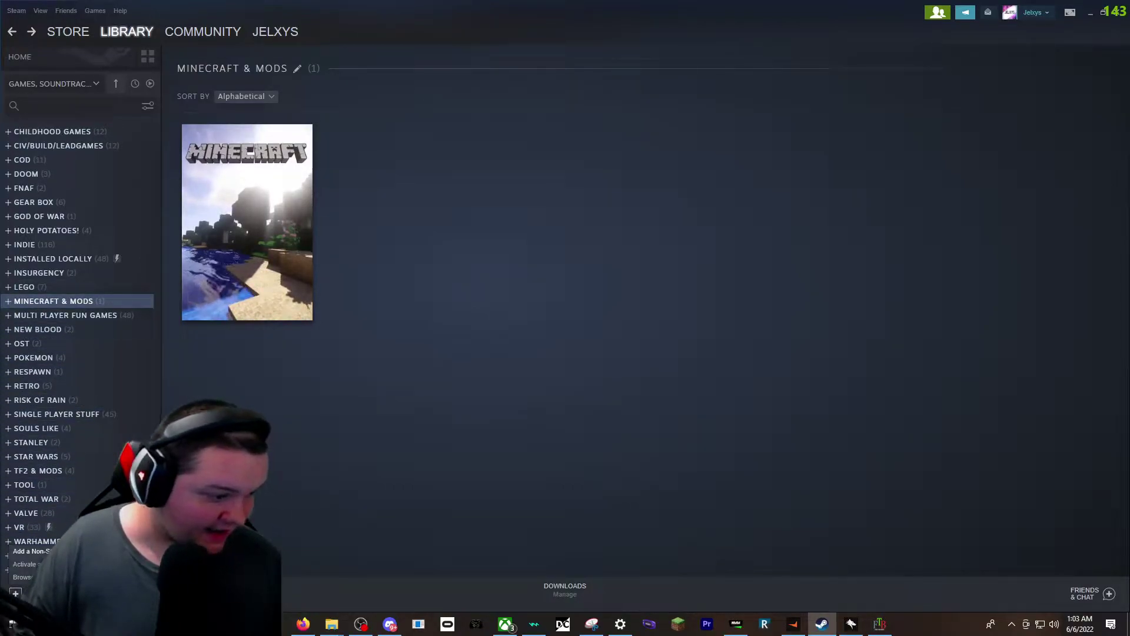
left_click(35, 551)
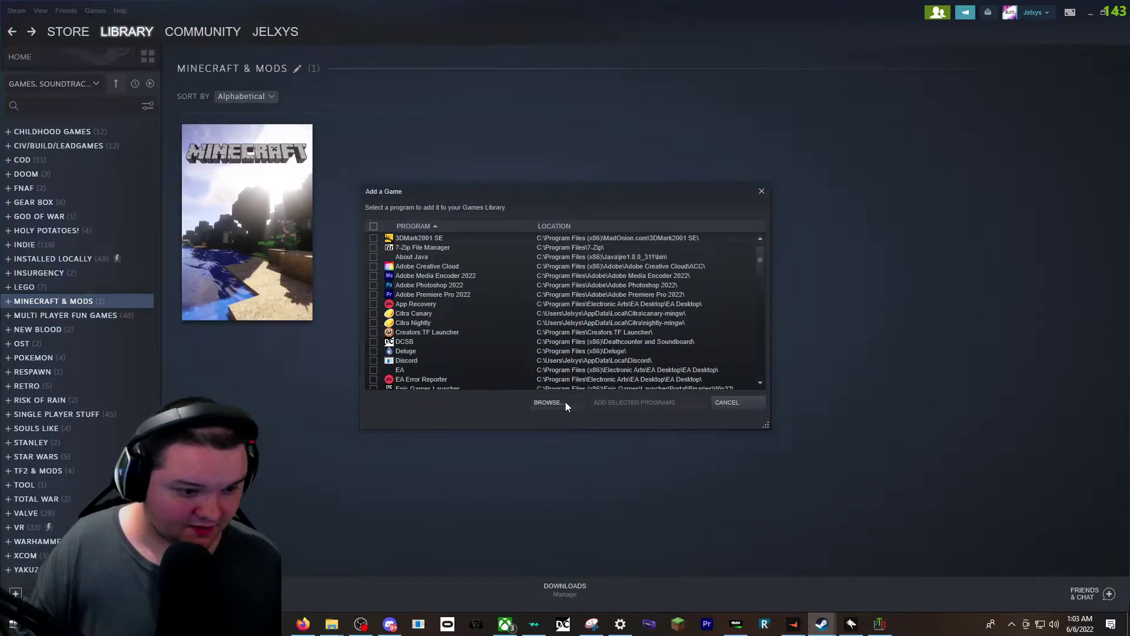
left_click(547, 402)
left_click(168, 110)
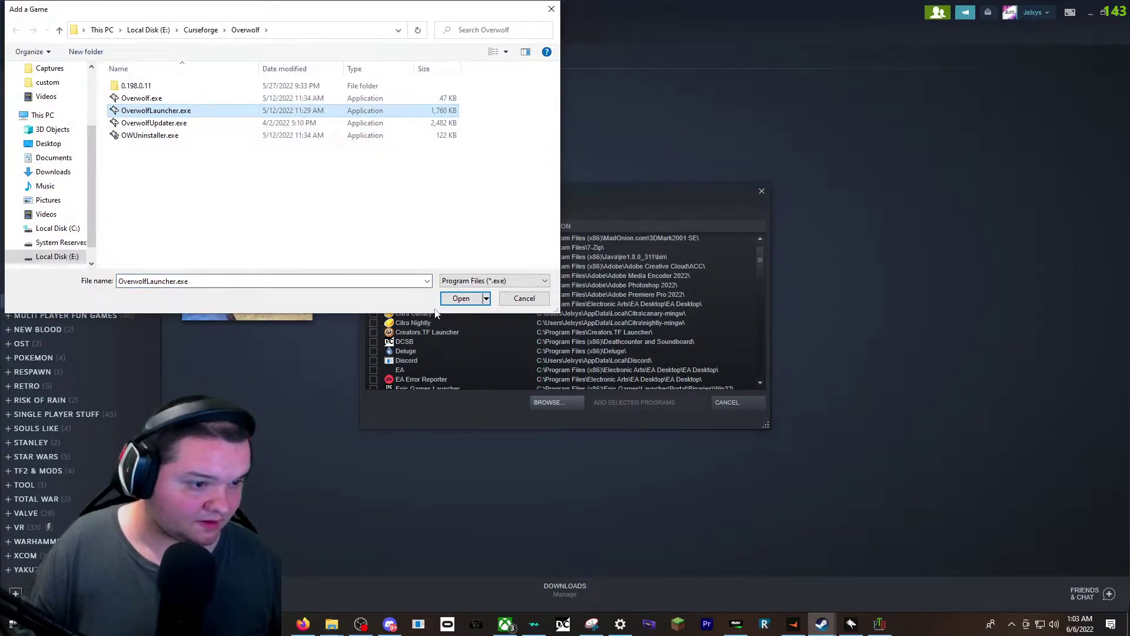
left_click(461, 298)
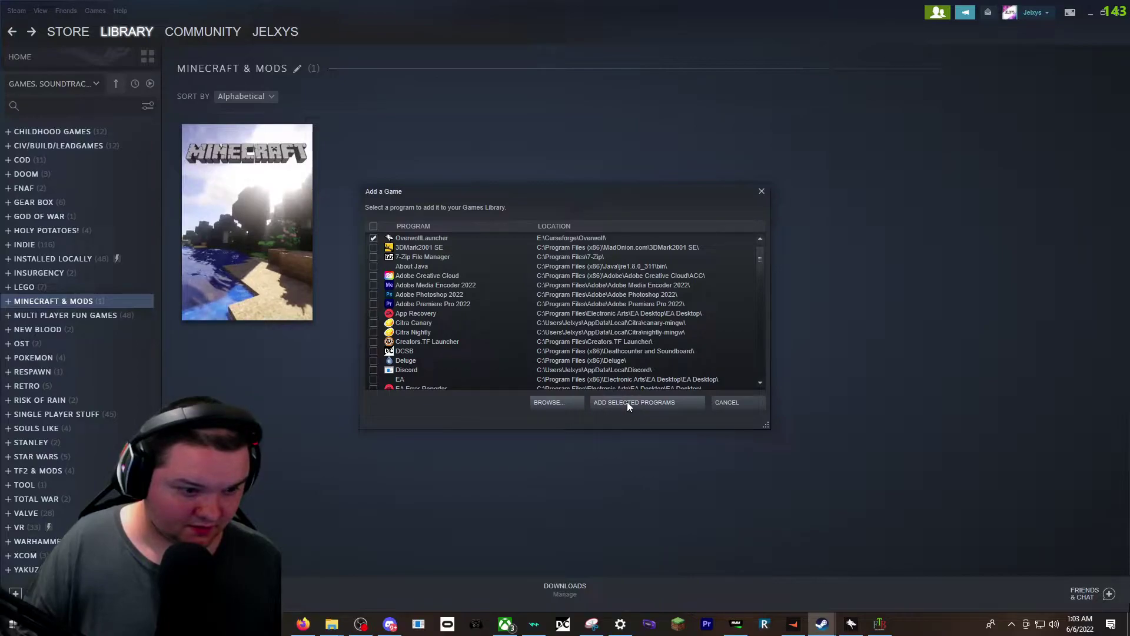
left_click(627, 402)
- Find OverwolfLauncher in the library by searching "over" and open its properties
left_click(64, 106)
type("over")
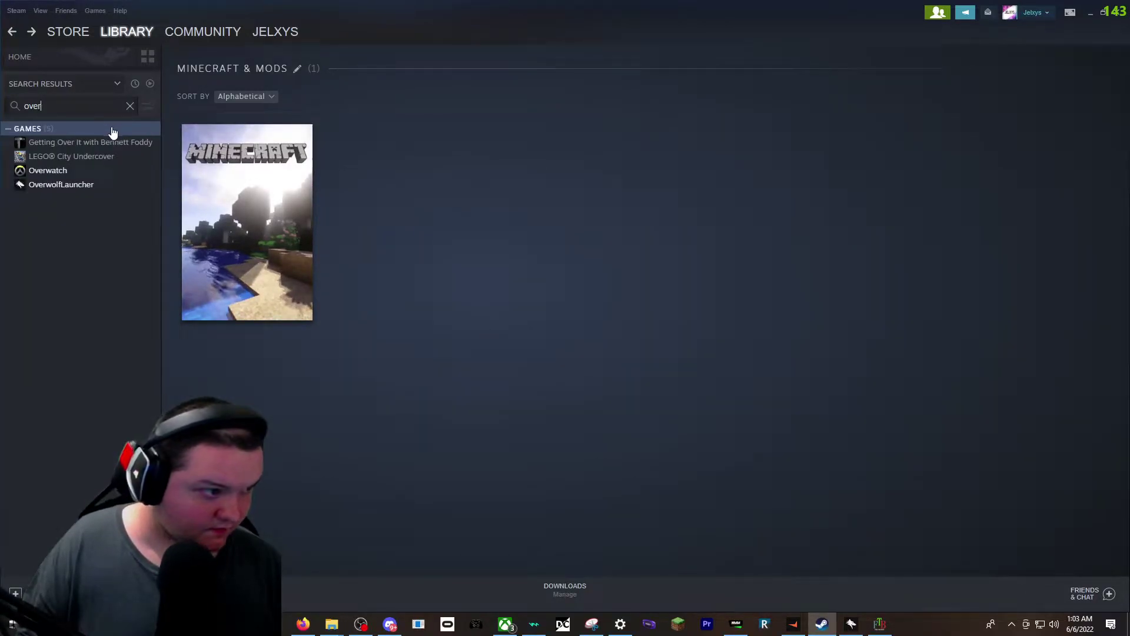
left_click(88, 185)
right_click(117, 185)
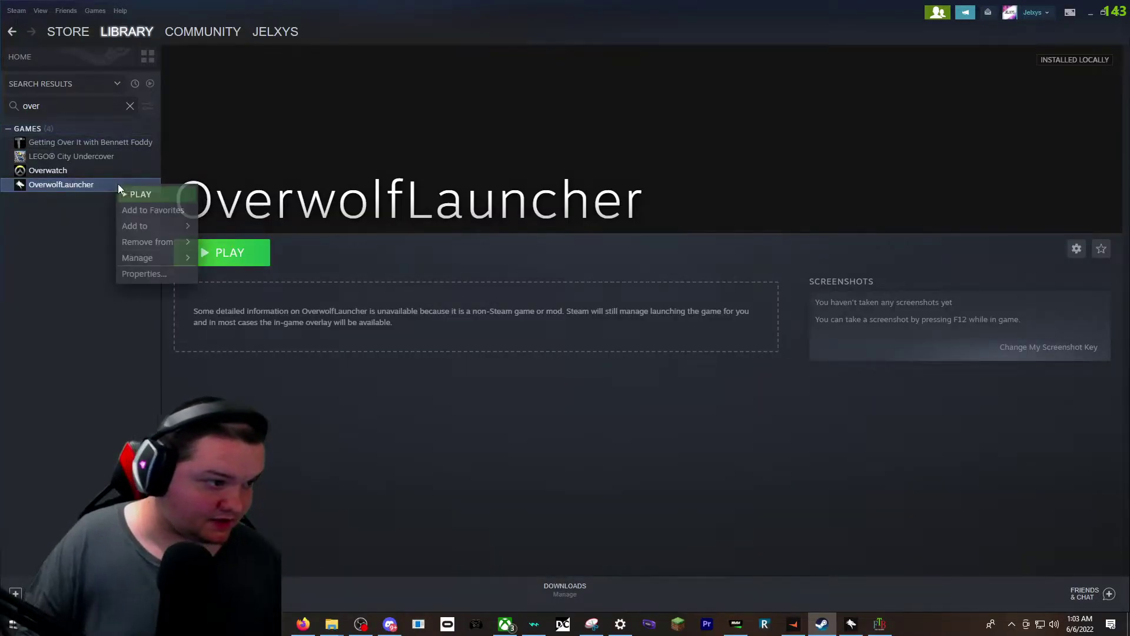
left_click(151, 275)
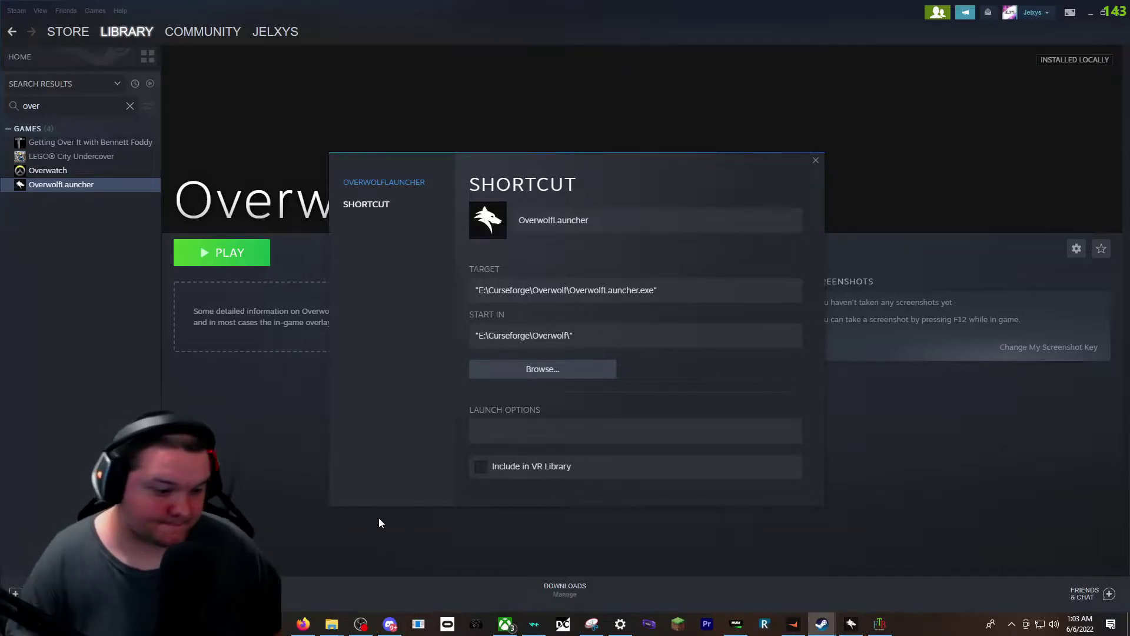
- Copy the -launchapp and -from-desktop arguments from the FTB App shortcut's target into OverwolfLauncher's launch options in Steam
left_click(314, 629)
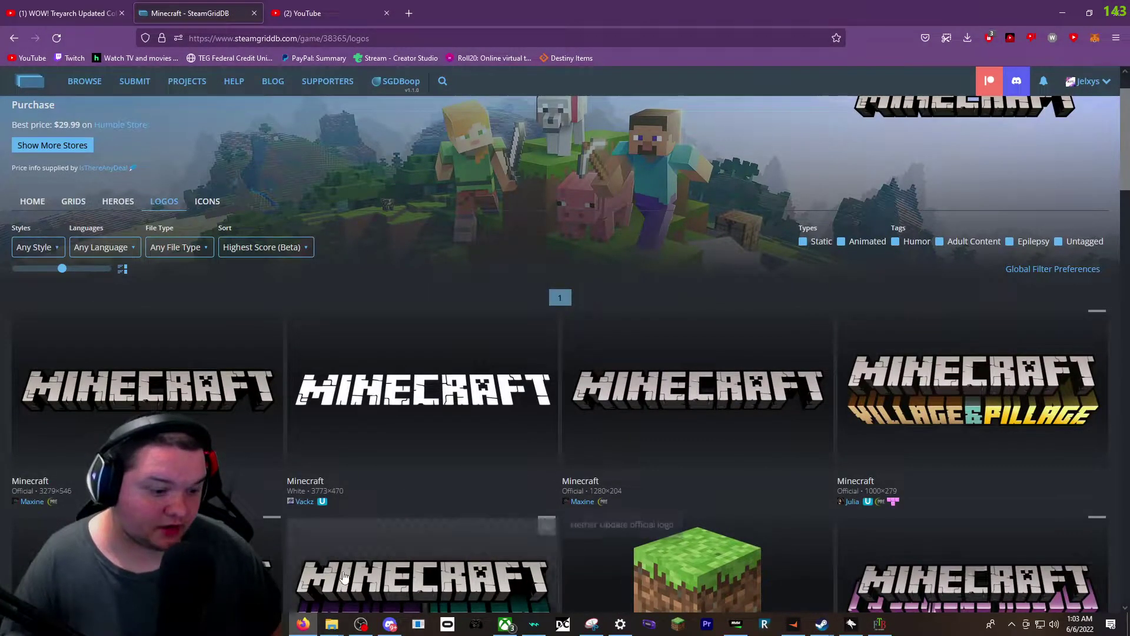
mouse_move(346, 629)
left_click(401, 567)
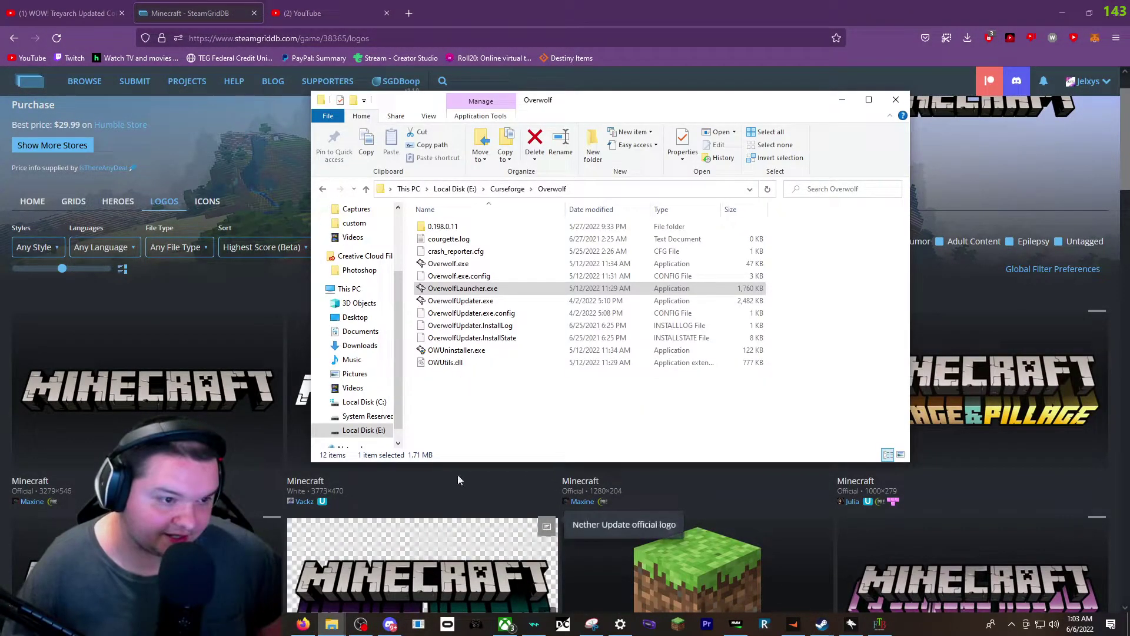
mouse_move(331, 628)
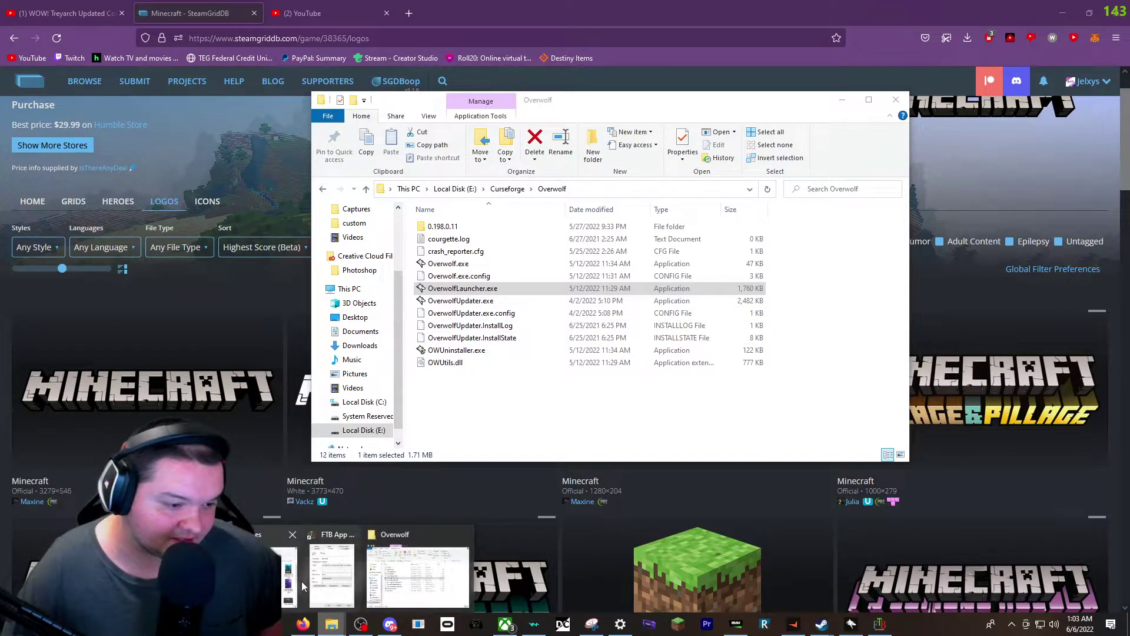
left_click(327, 574)
left_click(584, 152)
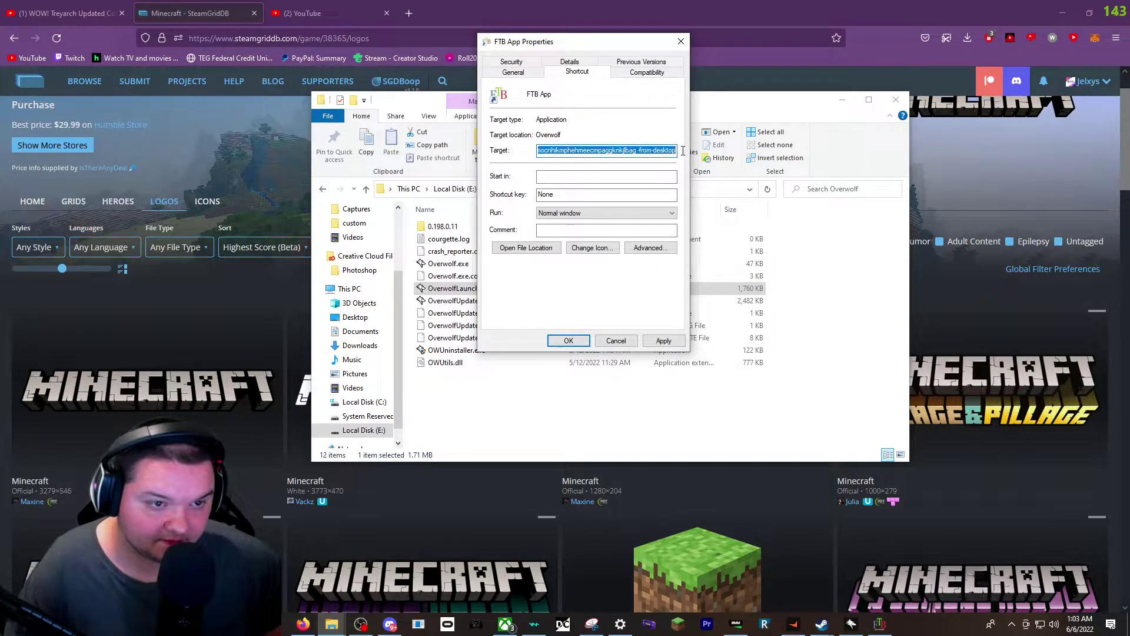
right_click(652, 152)
left_click(676, 185)
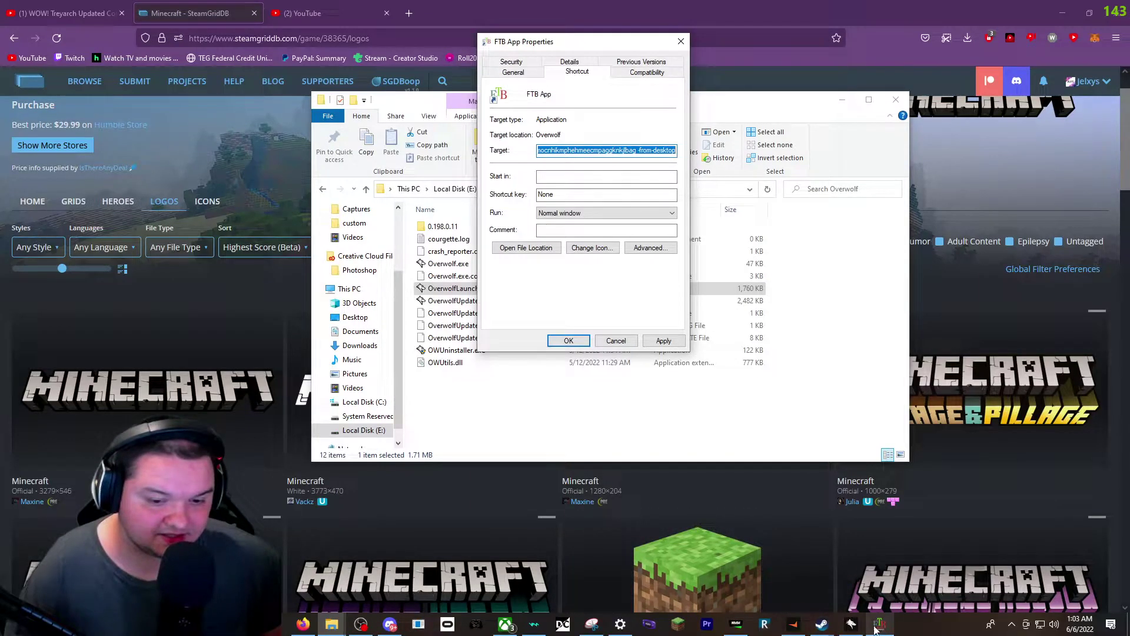
mouse_move(822, 623)
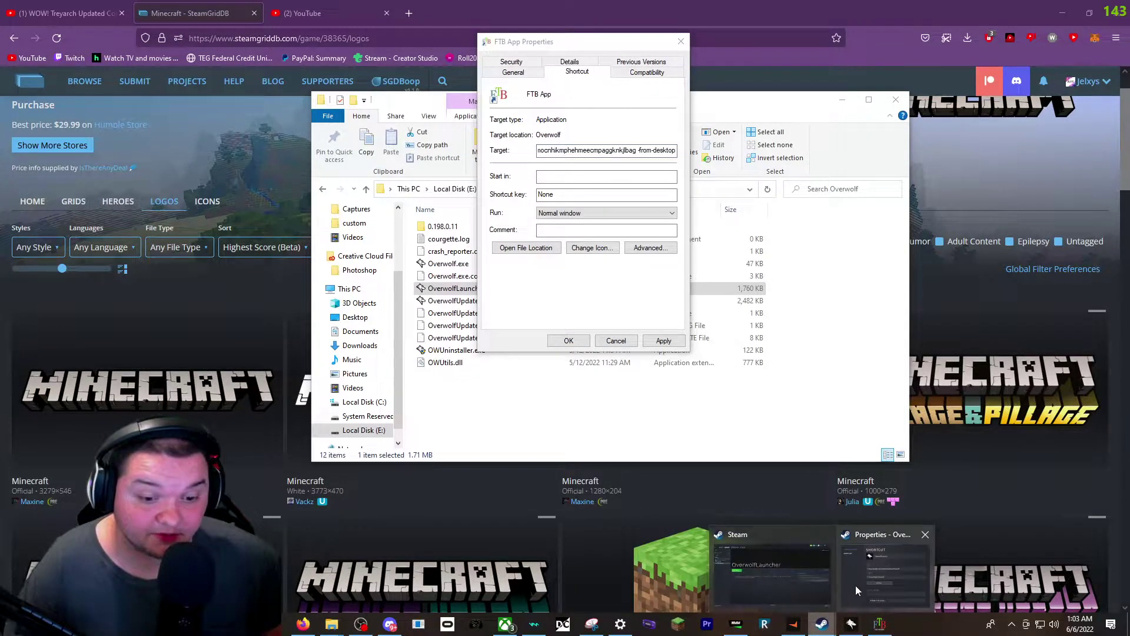
left_click(871, 571)
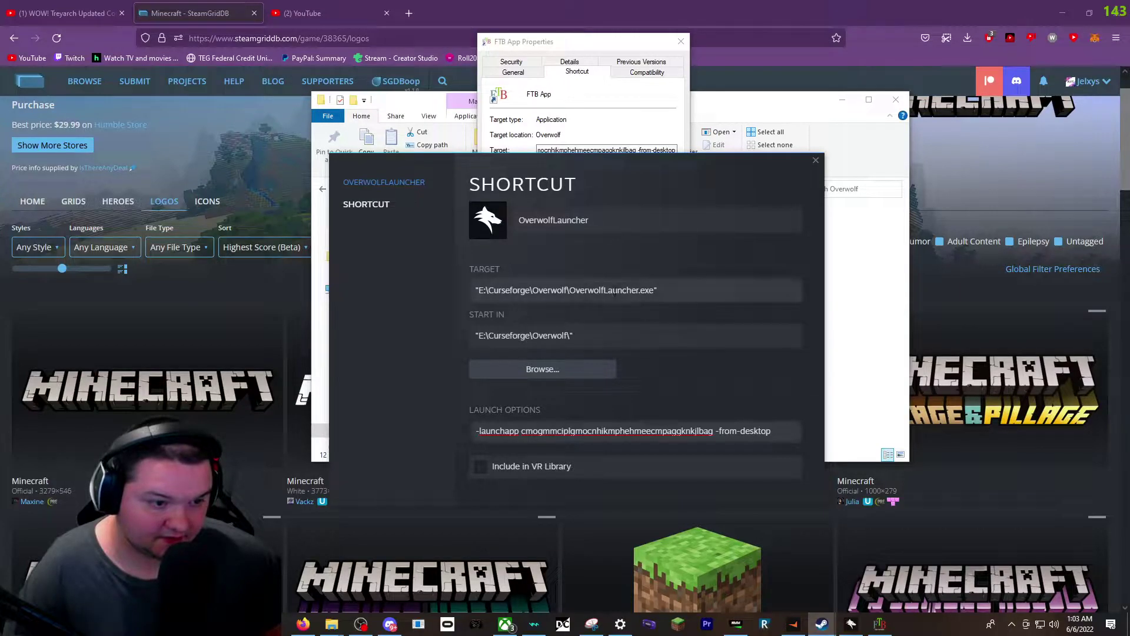
- Rename the OverwolfLauncher shortcut as FTB Launcher and close its Steam properties
double_click(614, 219)
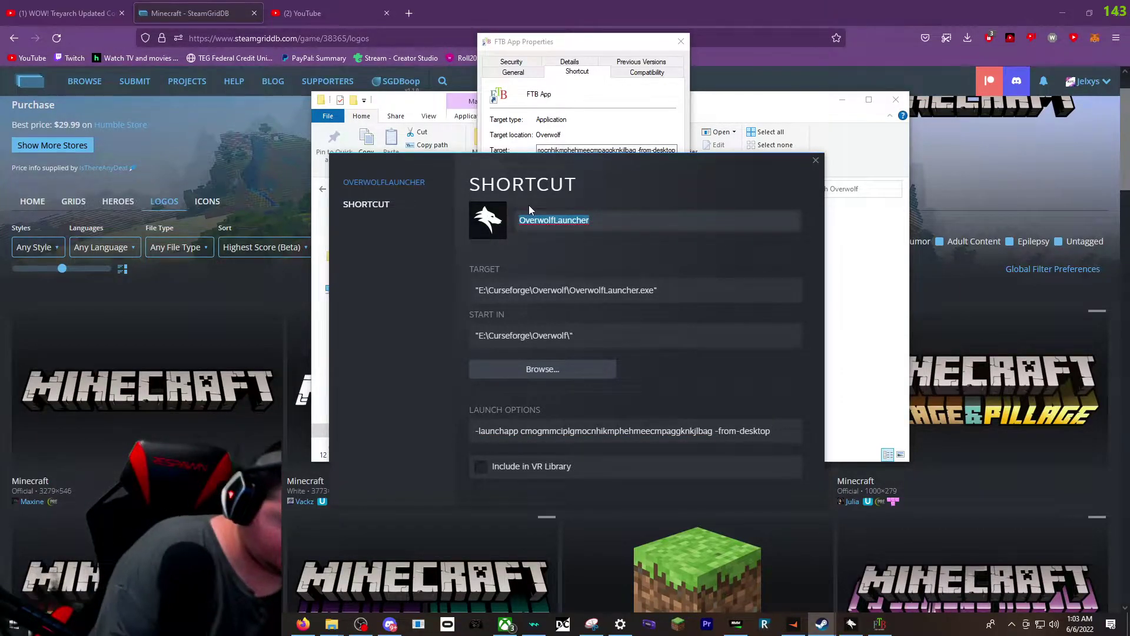
type("FTB Laun")
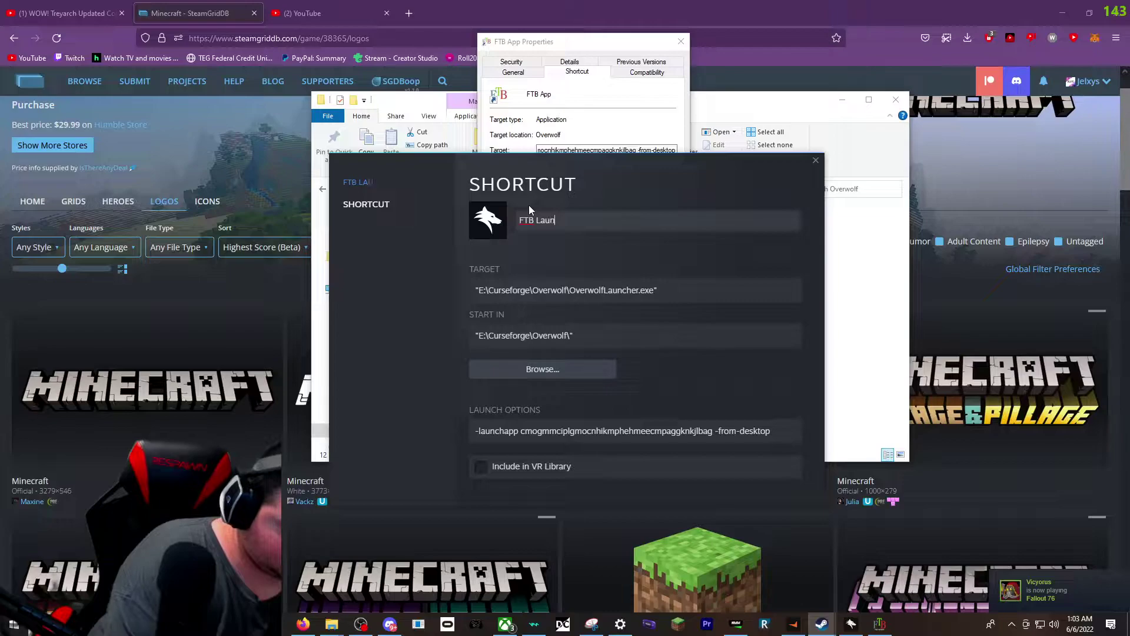
type("cher")
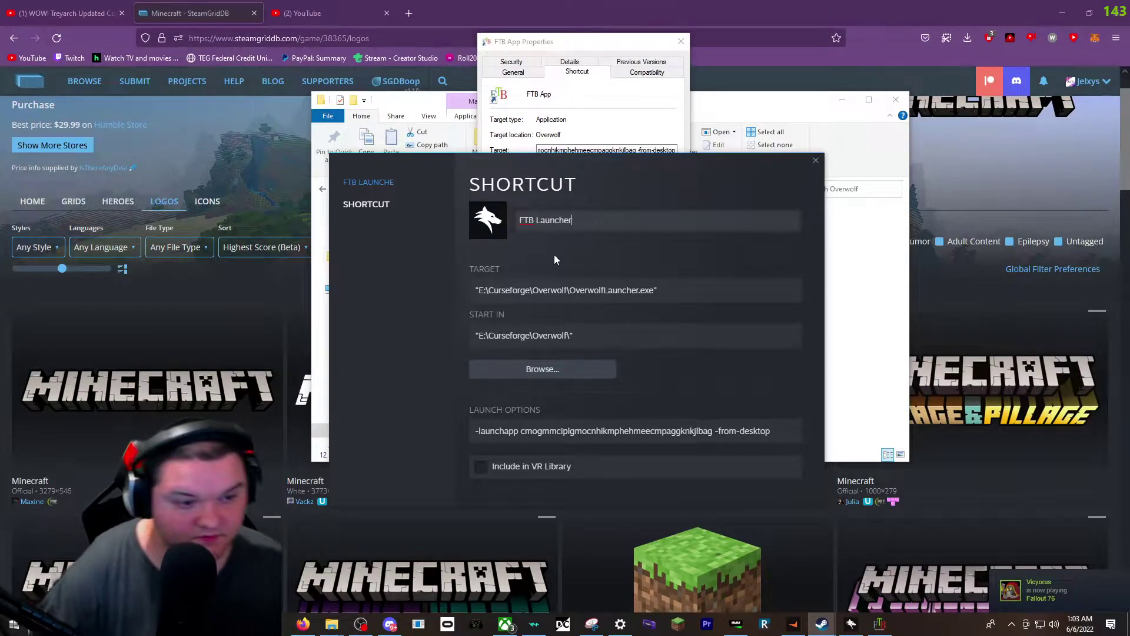
left_click(625, 169)
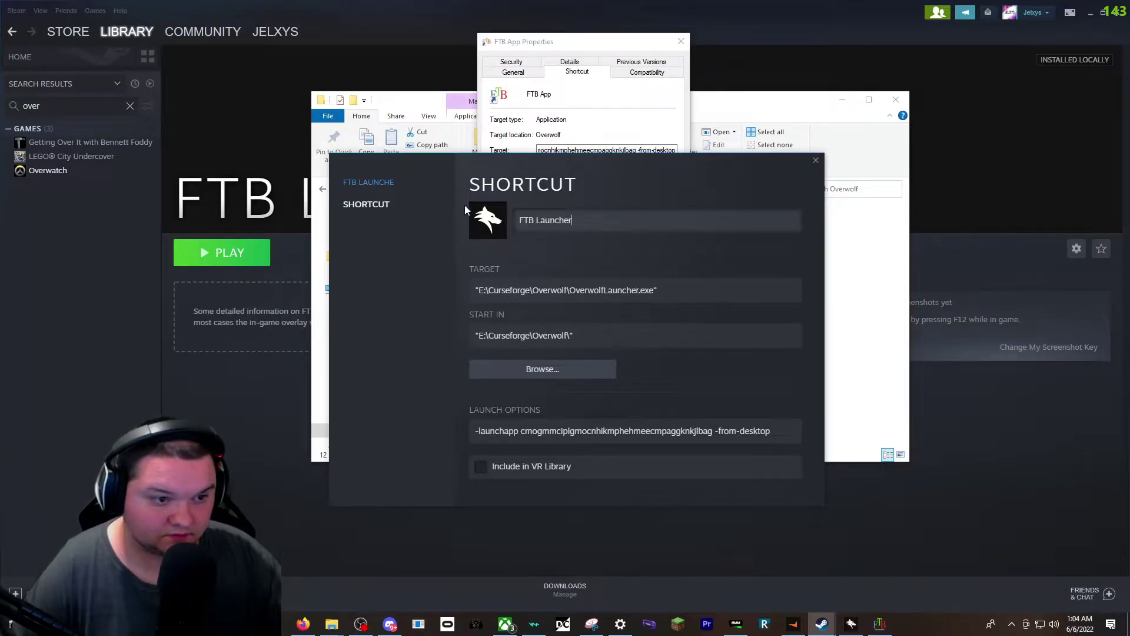
left_click(815, 161)
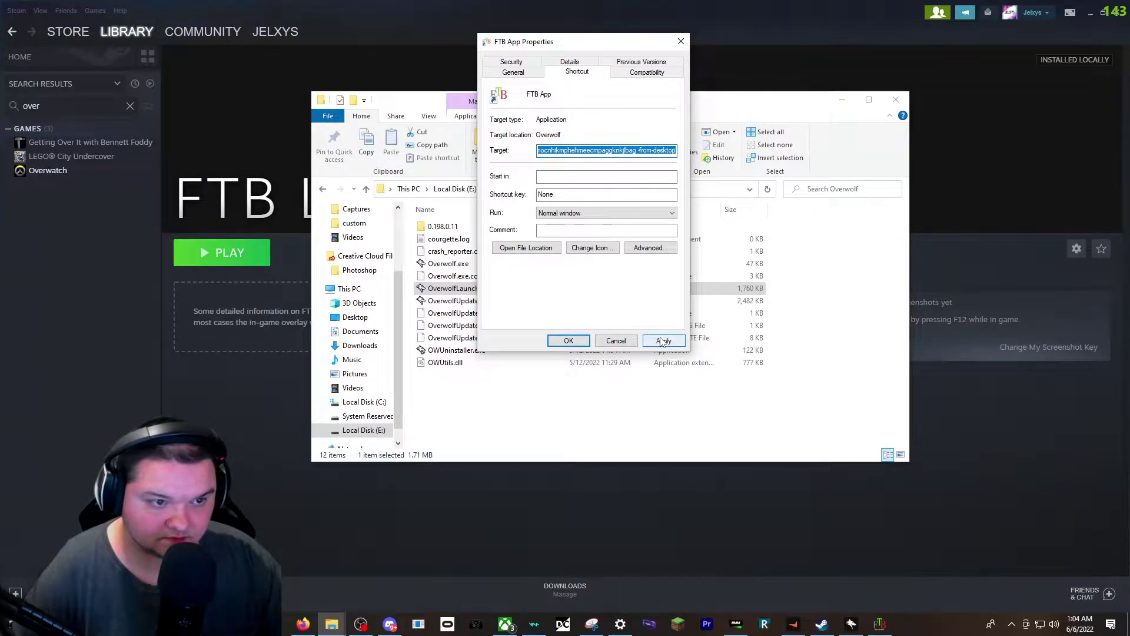
- Close the FTB App properties and the Overwolf folder window, and quit the Overwolf app running in the background
left_click(568, 341)
left_click(895, 100)
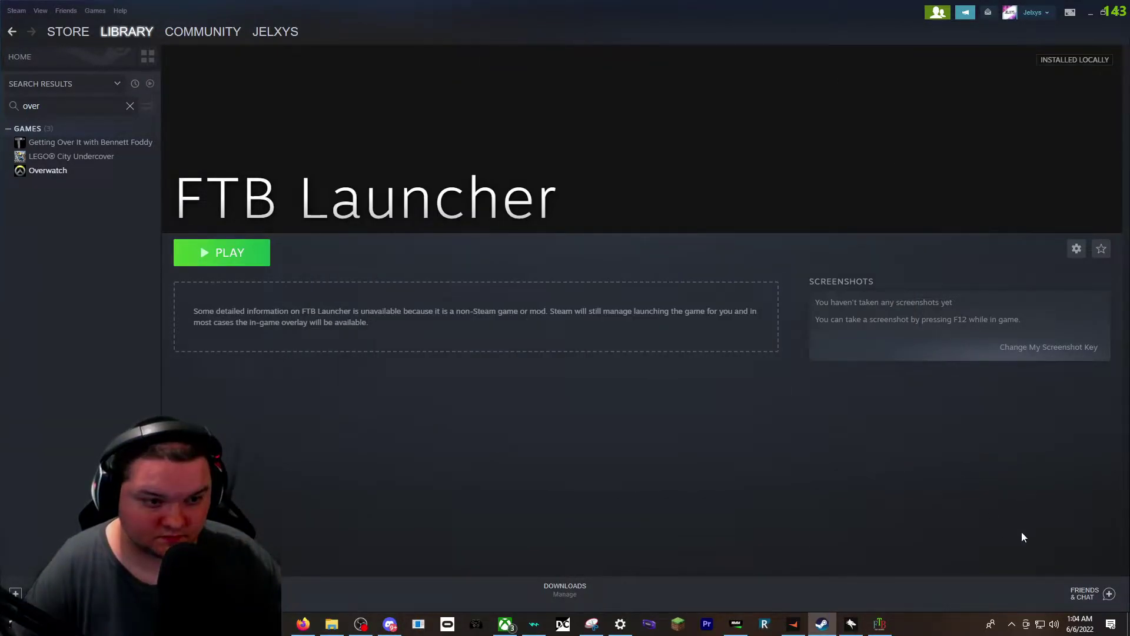
left_click(1010, 629)
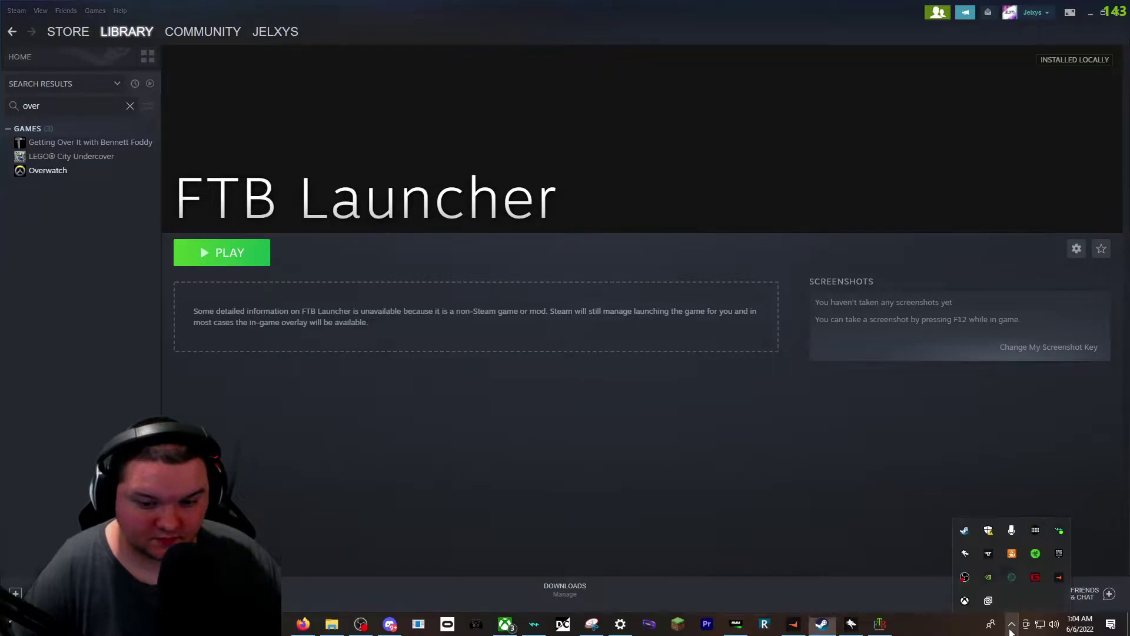
left_click(992, 543)
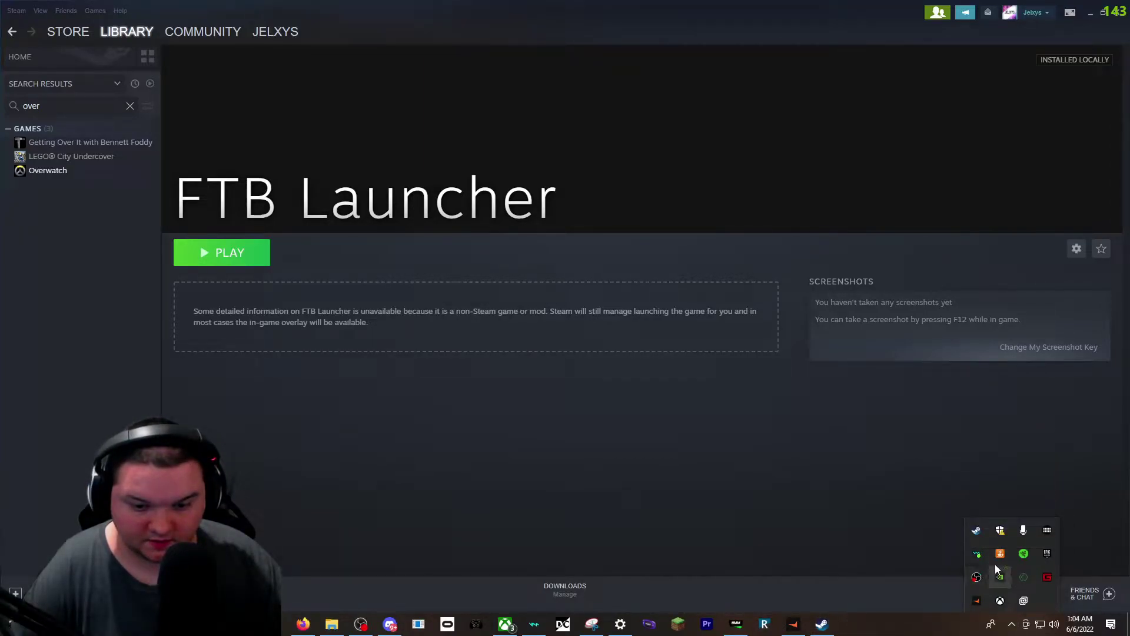
- Launch FTB Launcher from the library and check the background apps in the system tray
left_click(777, 501)
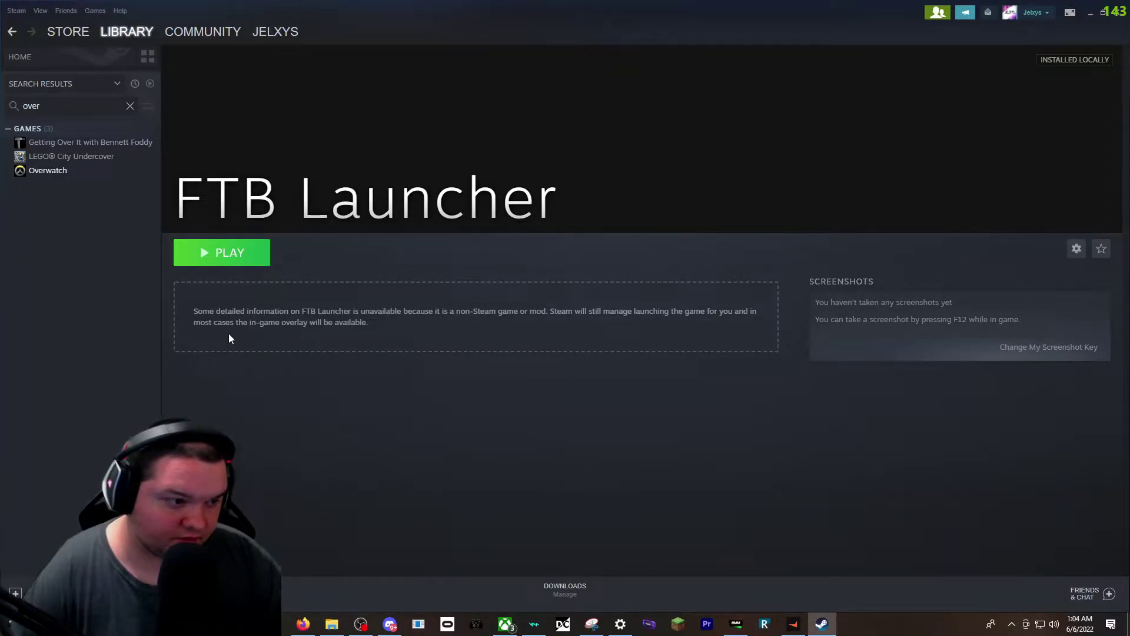
left_click(226, 257)
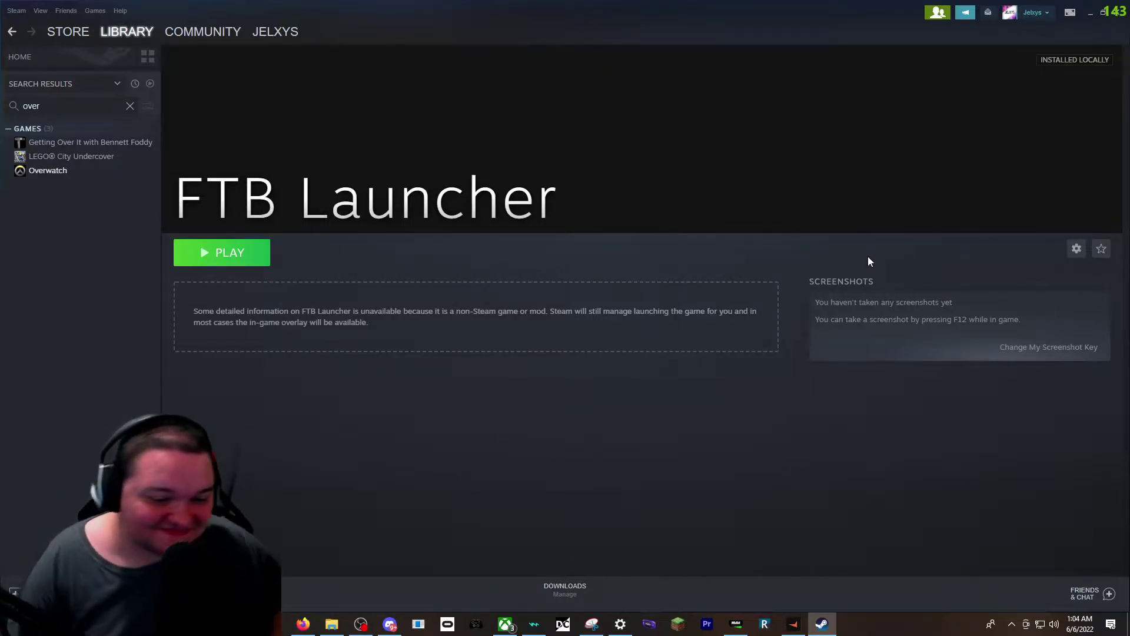
left_click(1011, 623)
left_click(867, 522)
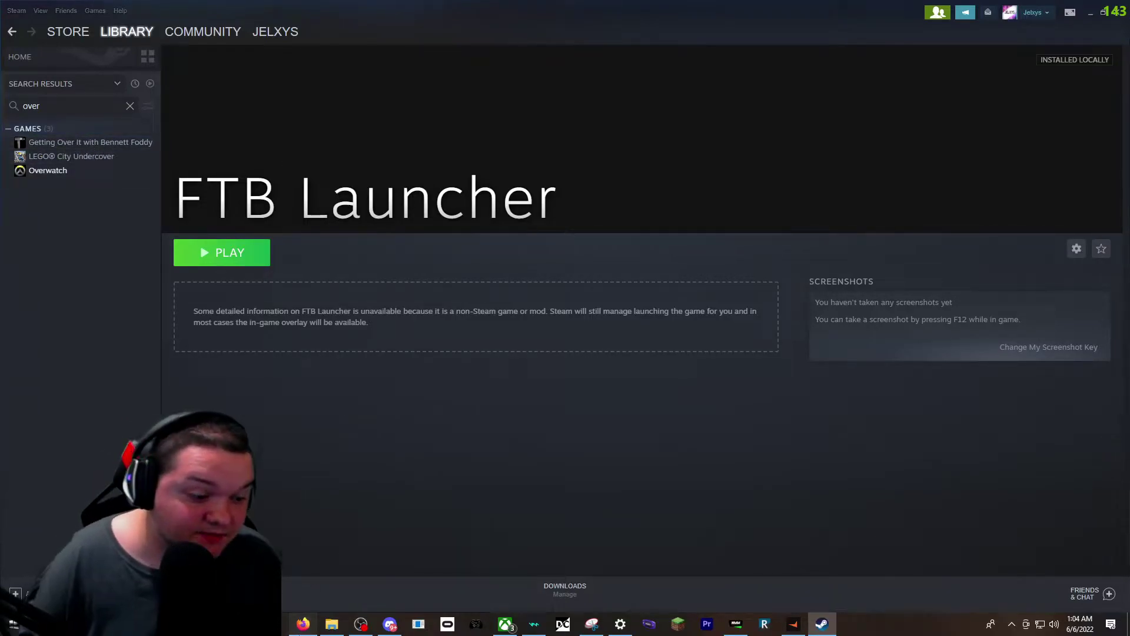
- Switch to Firefox, search SteamGridDB for "Feed" and open the Feed The Beast game page
left_click(303, 624)
left_click(444, 83)
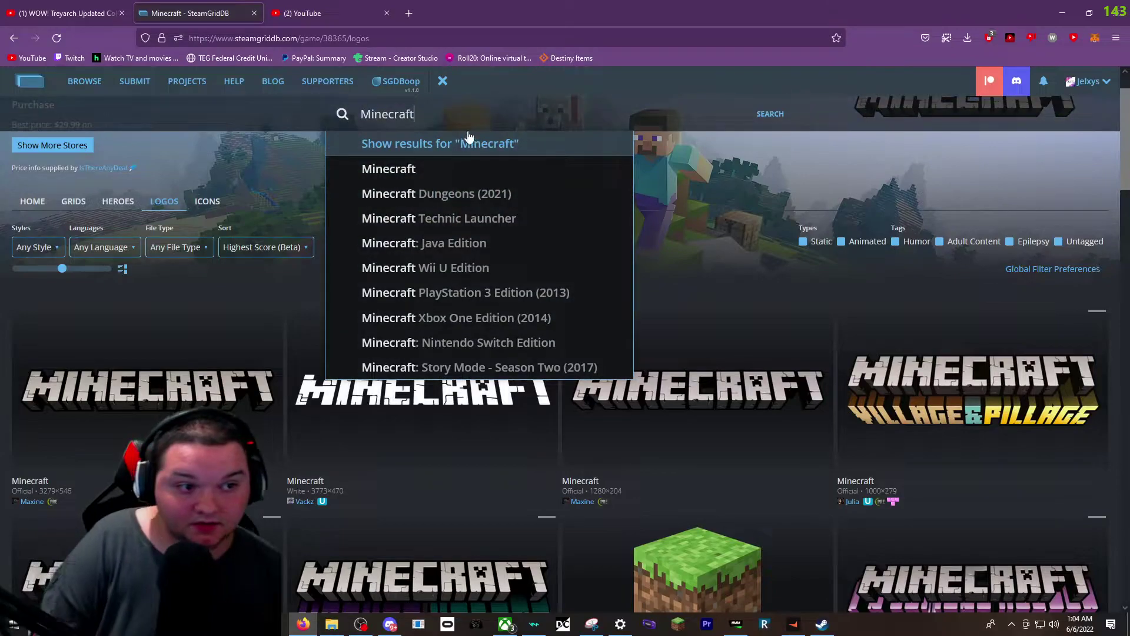
type("FT")
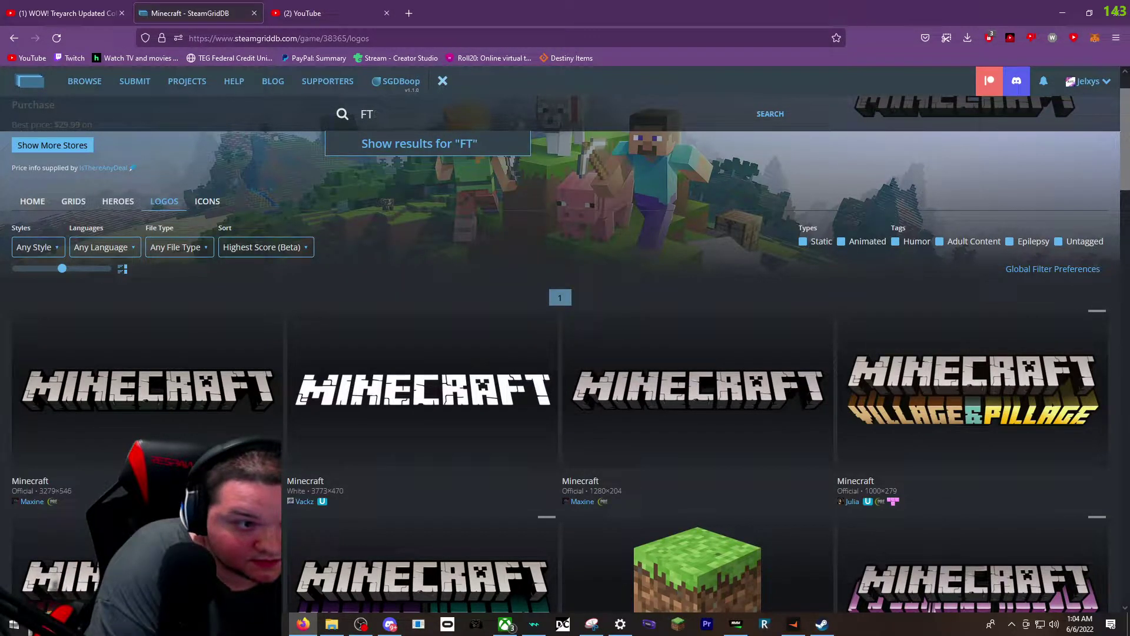
type("eed")
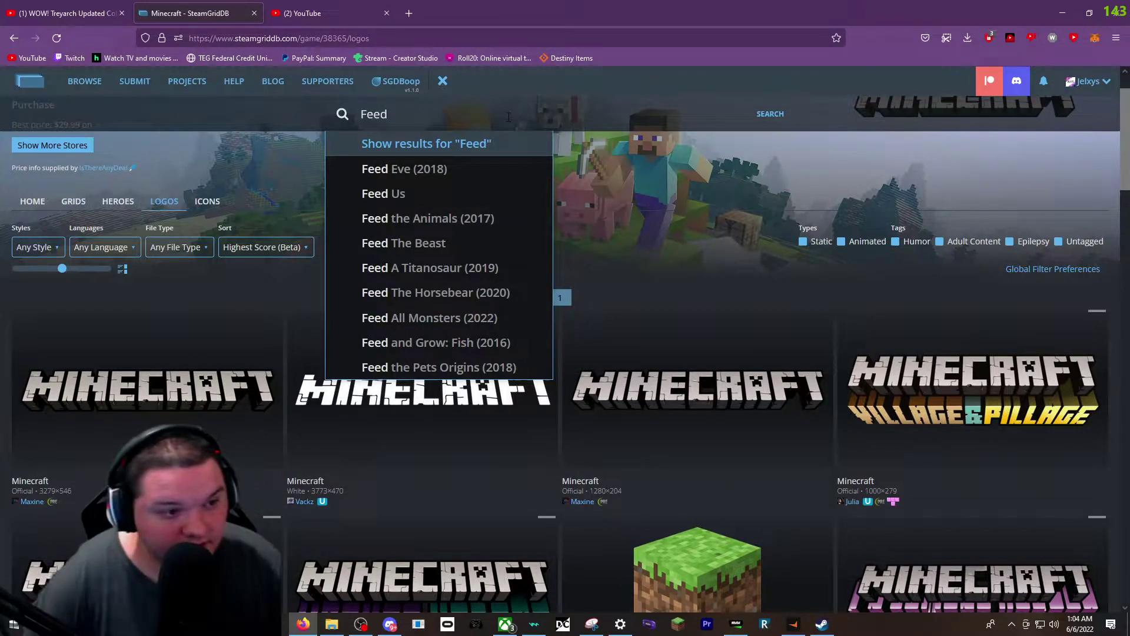
left_click(470, 242)
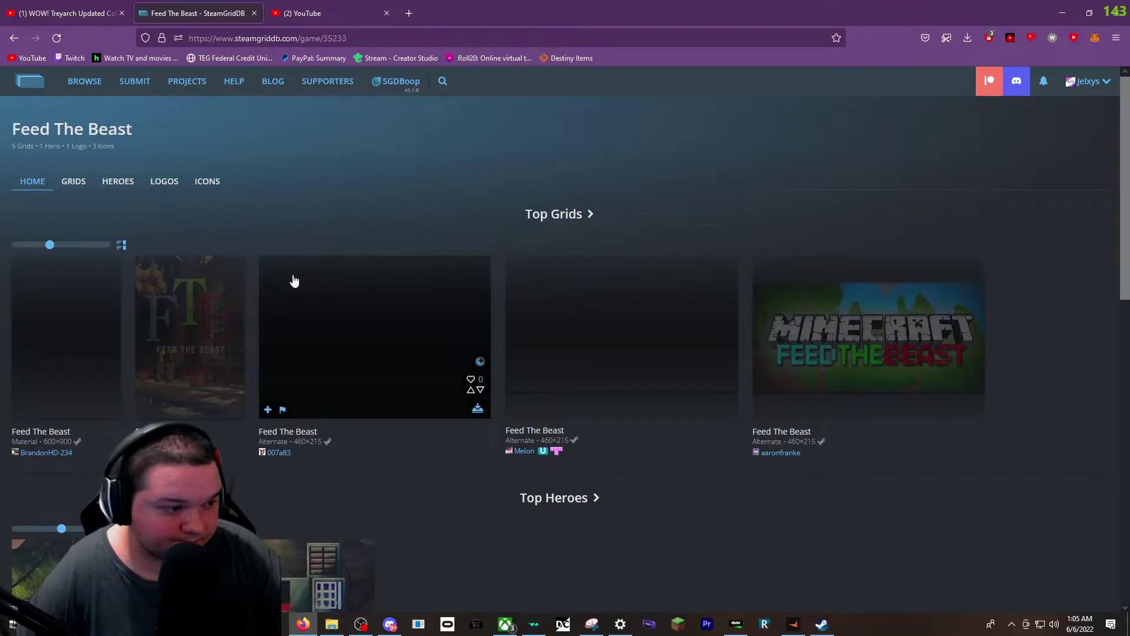
- Browse the Feed The Beast artwork and save the dark 600×900 Material grid image into the Art steam games folder
scroll(259, 257, "down", 2)
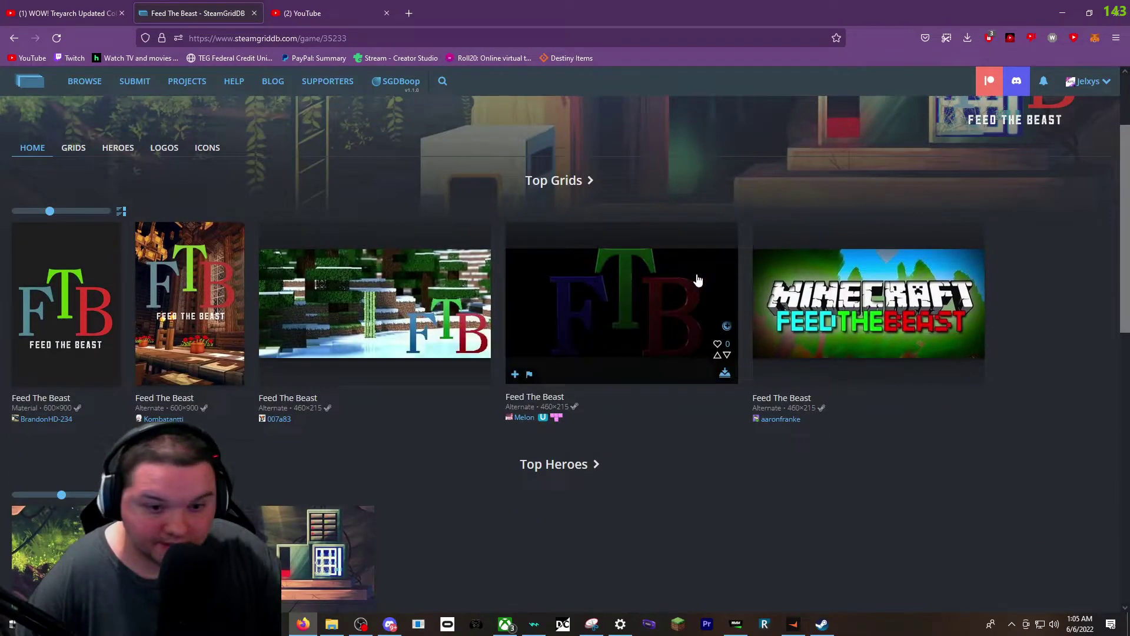
scroll(348, 306, "down", 4)
scroll(349, 306, "down", 5)
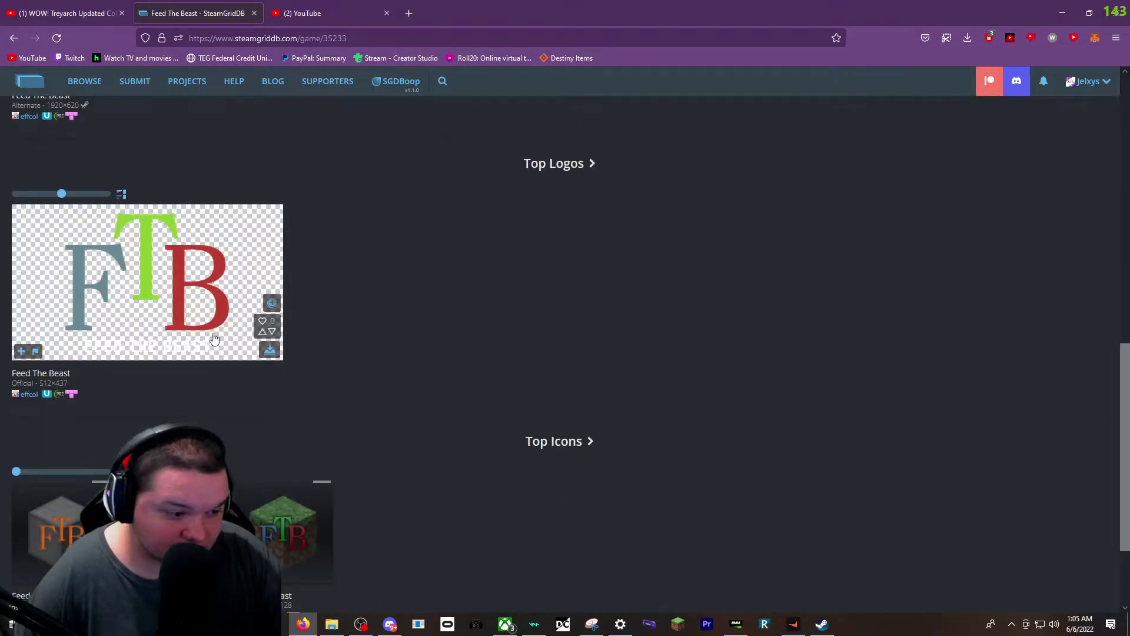
scroll(213, 338, "up", 10)
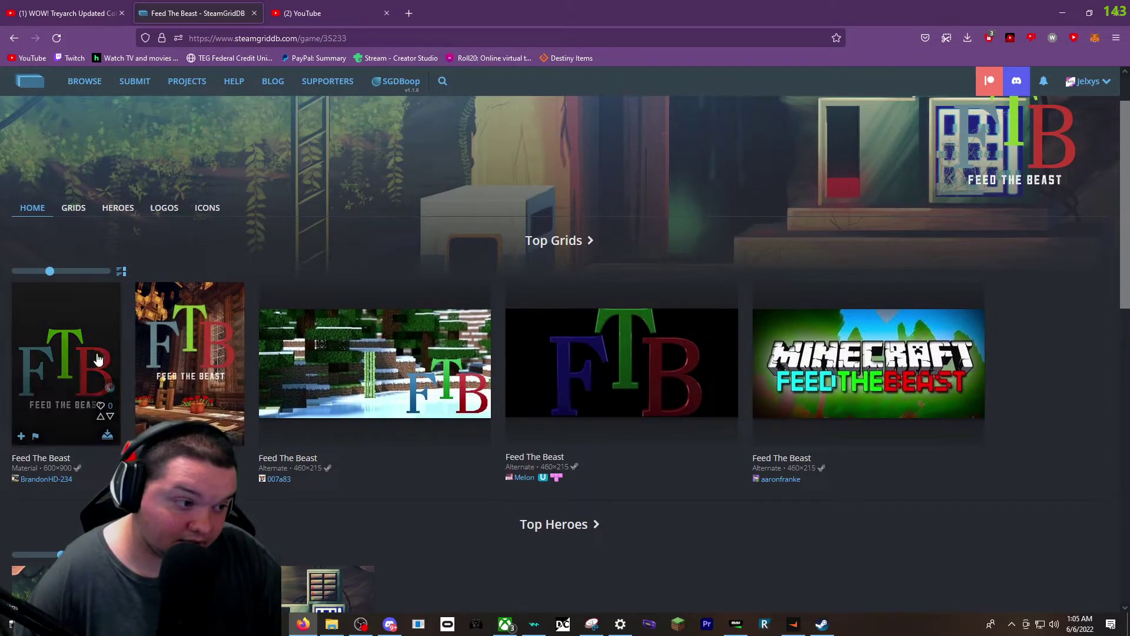
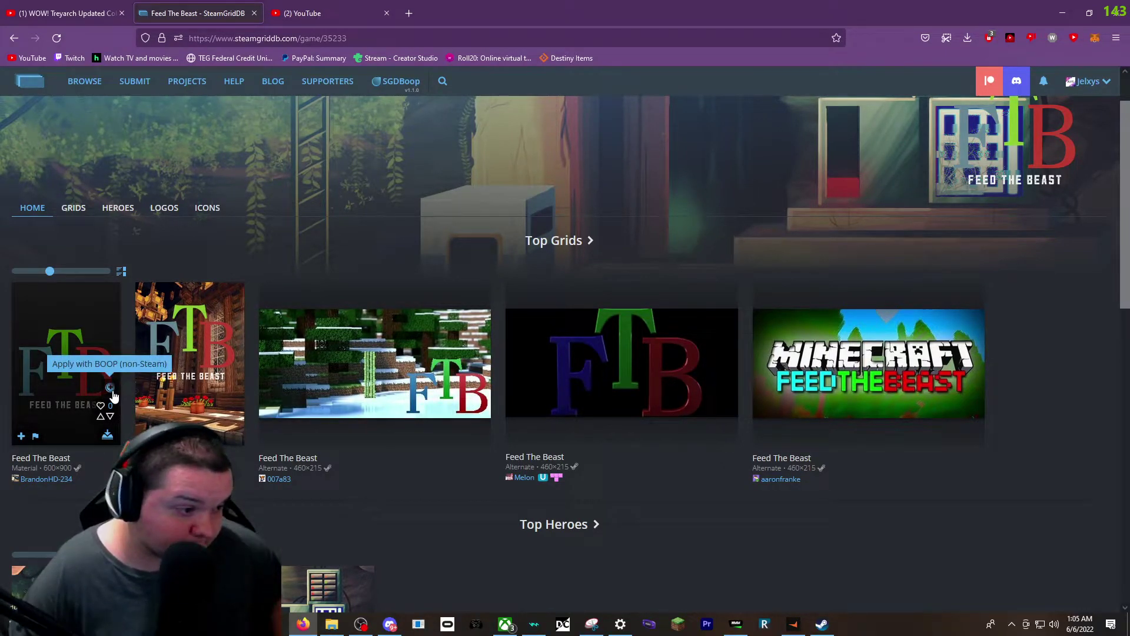
left_click(111, 387)
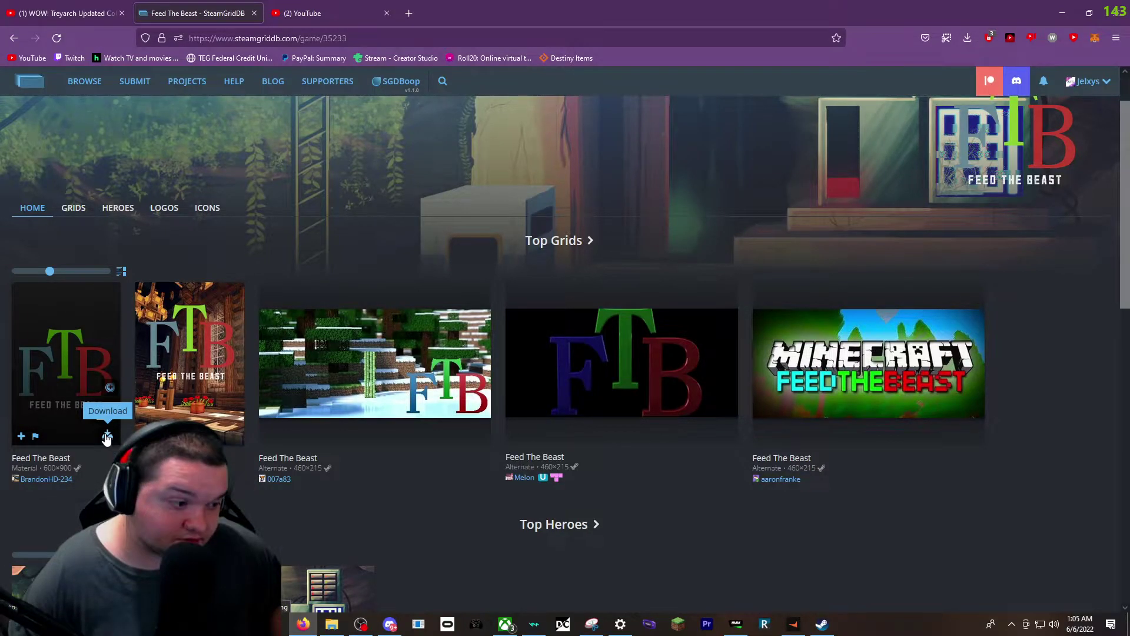
scroll(118, 424, "down", 2)
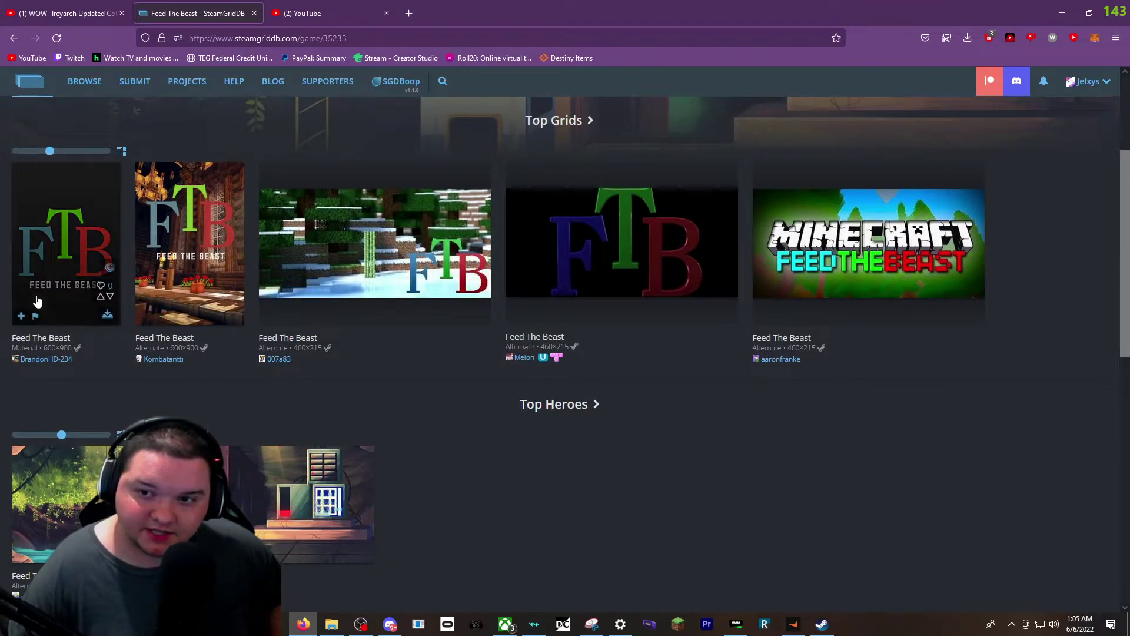
left_click(107, 317)
left_click_drag(546, 331, 583, 394)
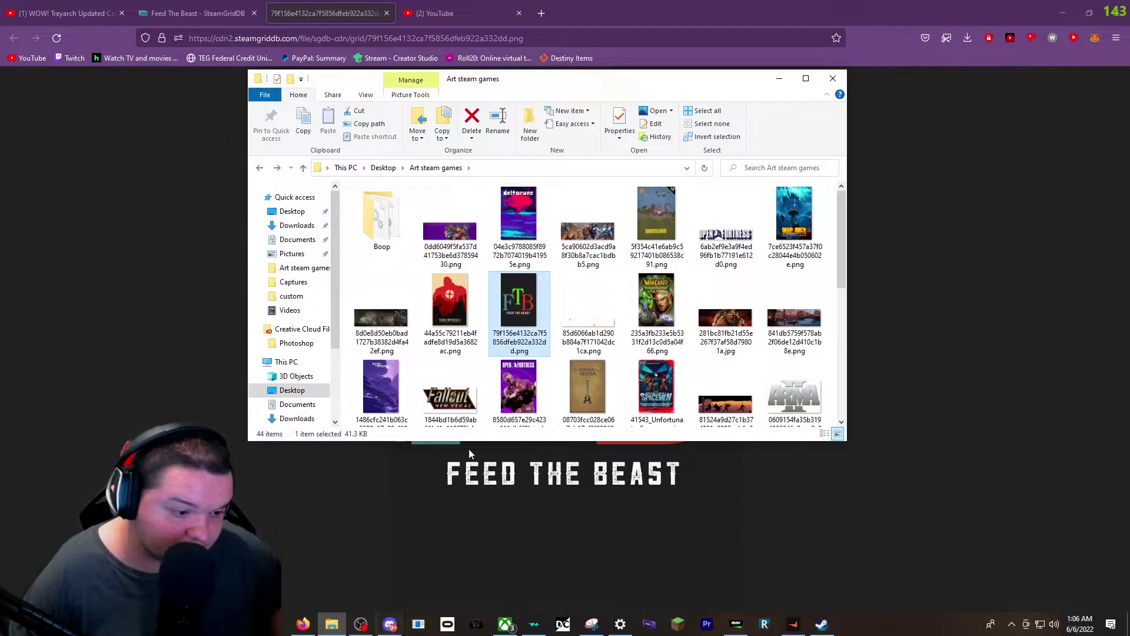
- Rename the downloaded Feed The Beast image as "ftb grid.png"
right_click(525, 312)
left_click(558, 586)
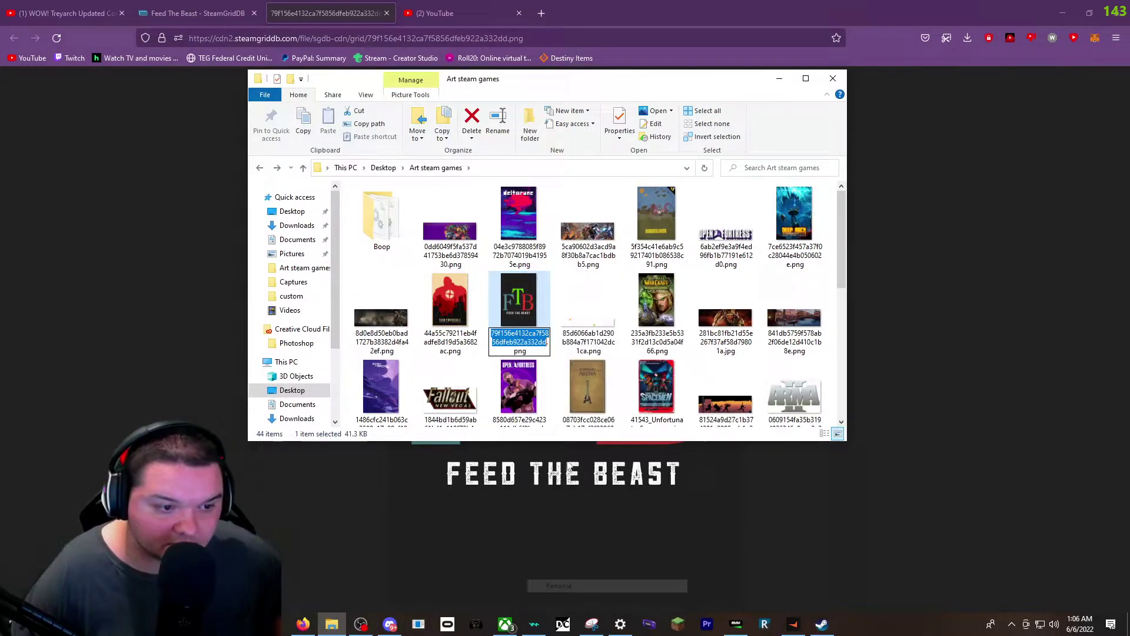
key("BackSpace")
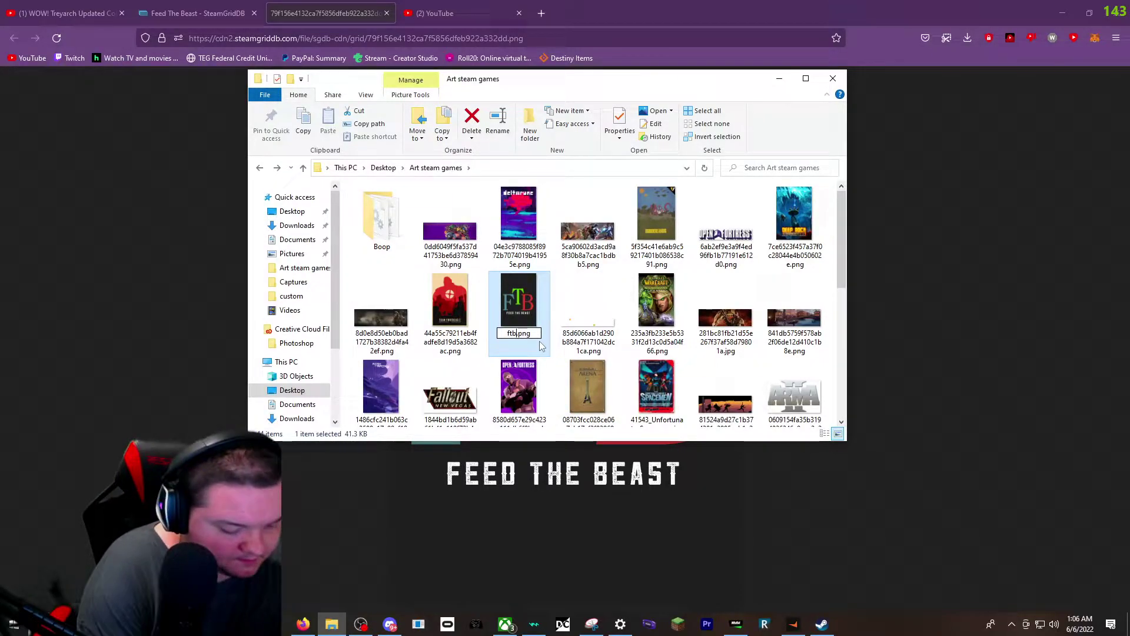
type("ftb ")
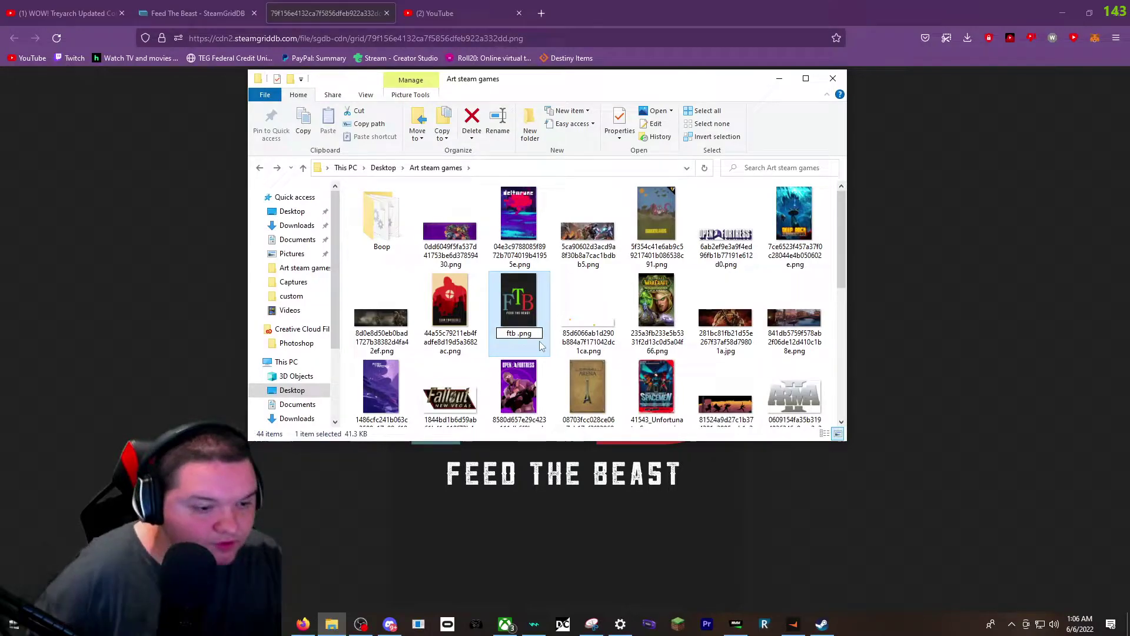
type("grid")
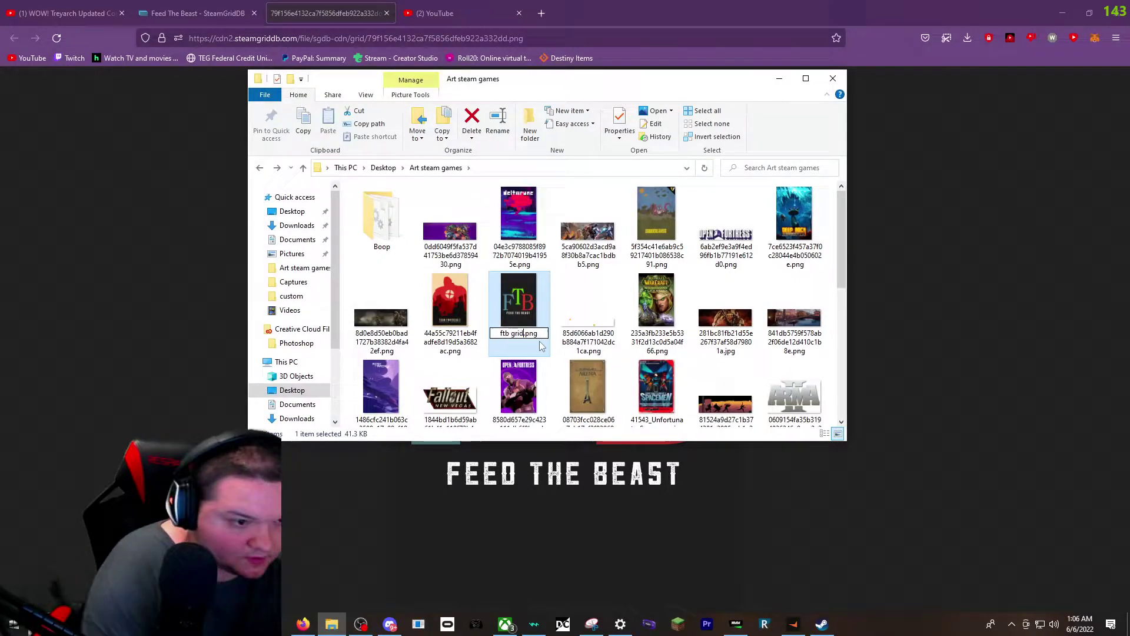
left_click(354, 275)
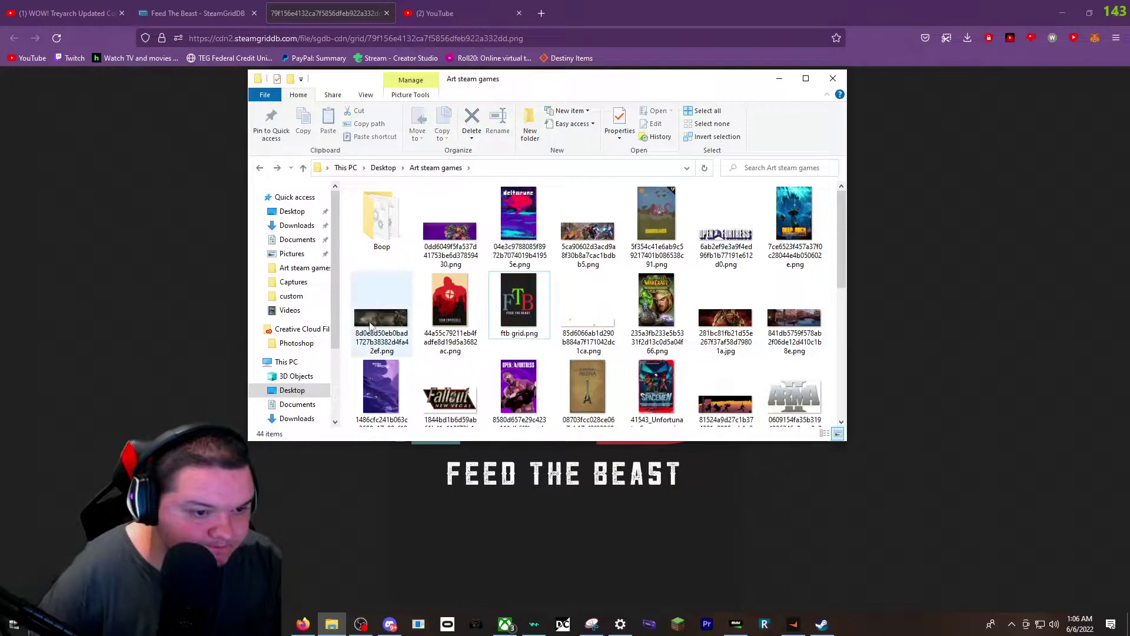
- Switch to Steam, search the library for "ftb" and select FTB Launcher
left_click(821, 624)
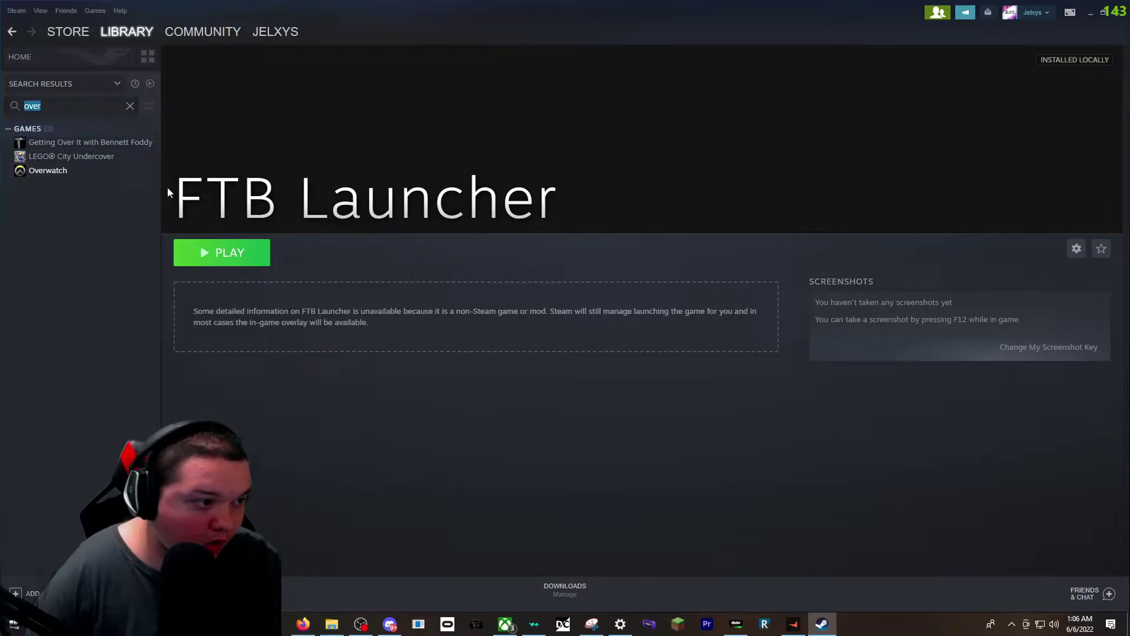
type("ftb")
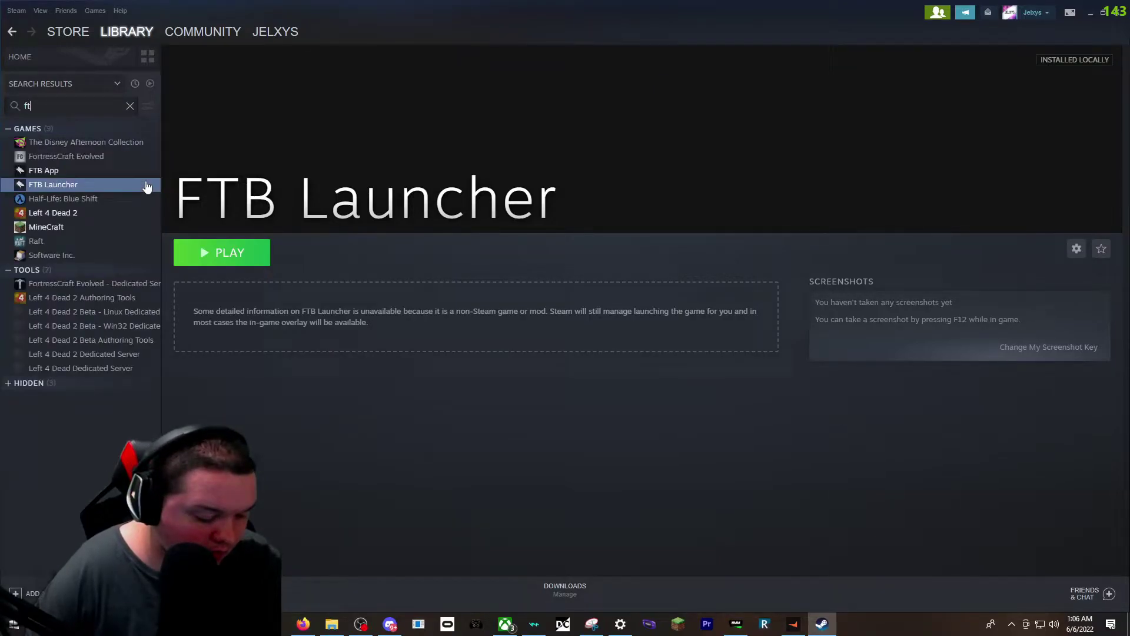
right_click(83, 157)
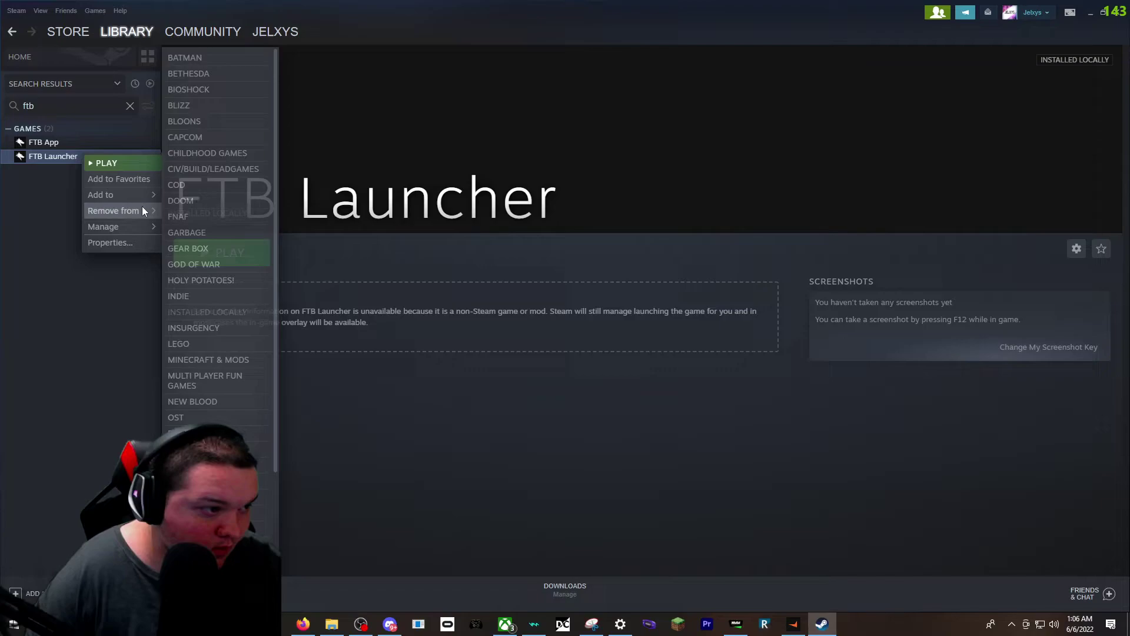
mouse_move(137, 224)
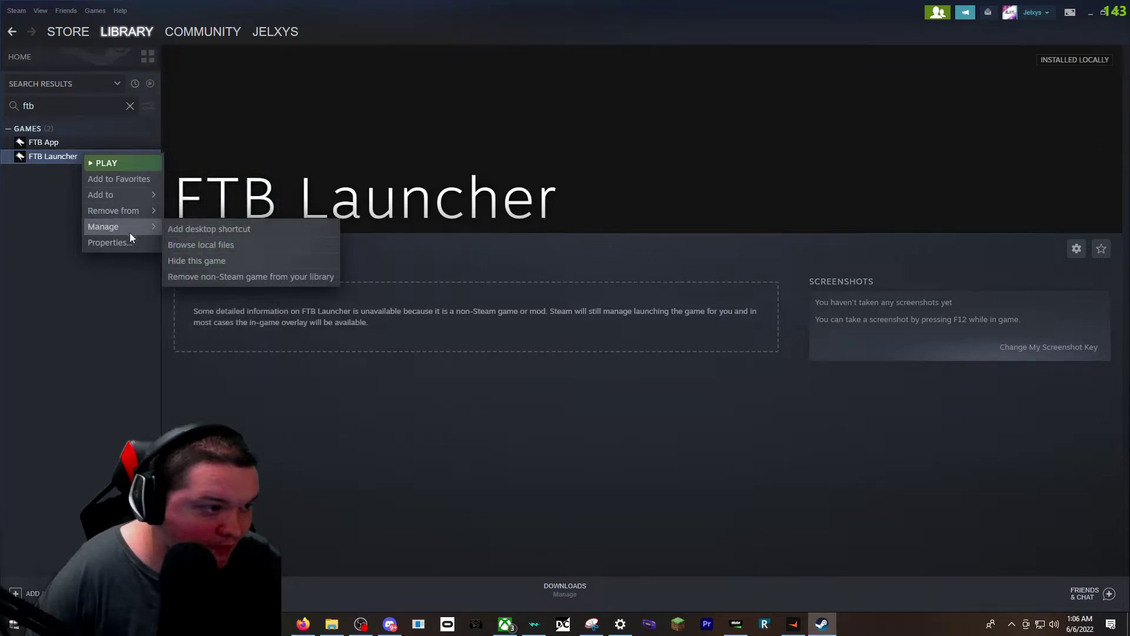
left_click(57, 242)
left_click(77, 145)
left_click(75, 158)
- Inspect the FTB Launcher shortcut properties, including its launch options, and close them without changes
right_click(76, 158)
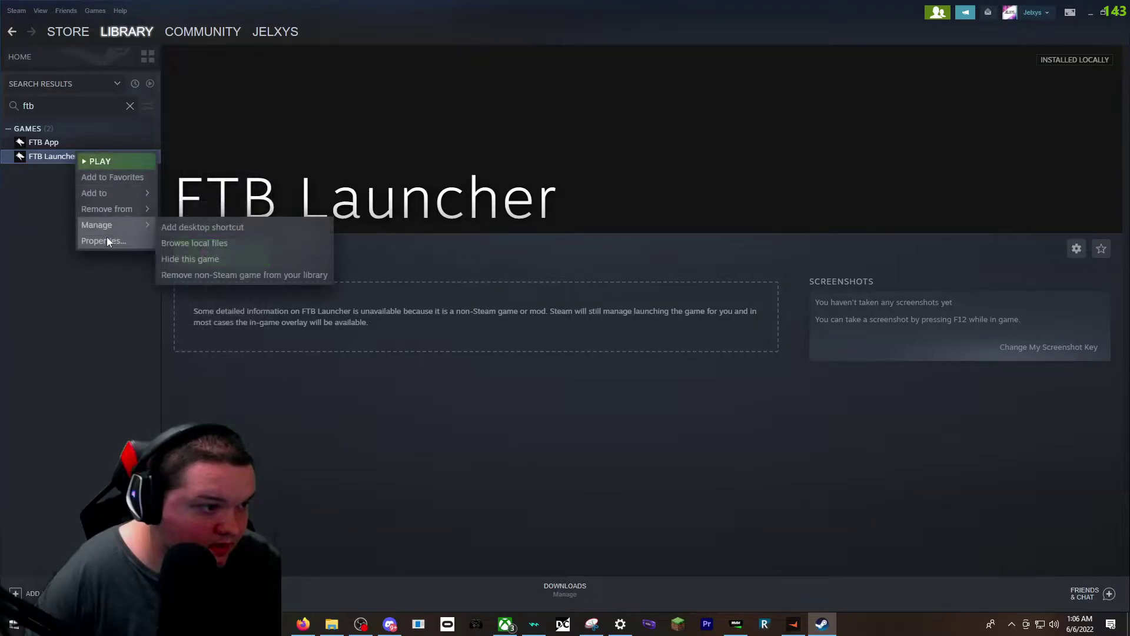
left_click(107, 237)
left_click_drag(527, 437, 790, 413)
left_click(777, 407)
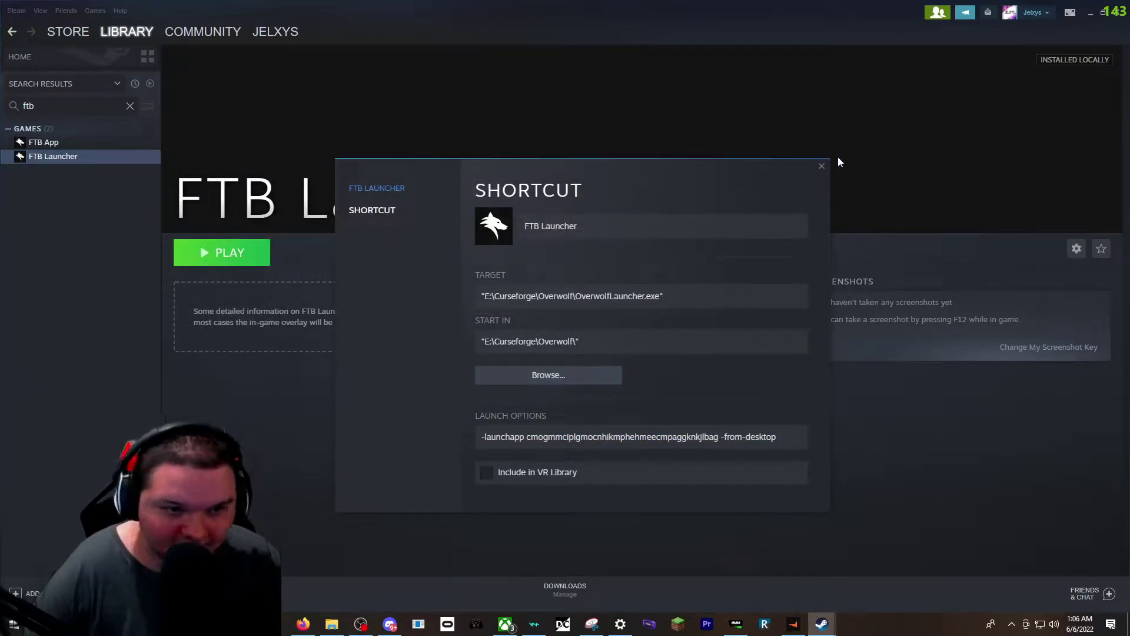
left_click(822, 166)
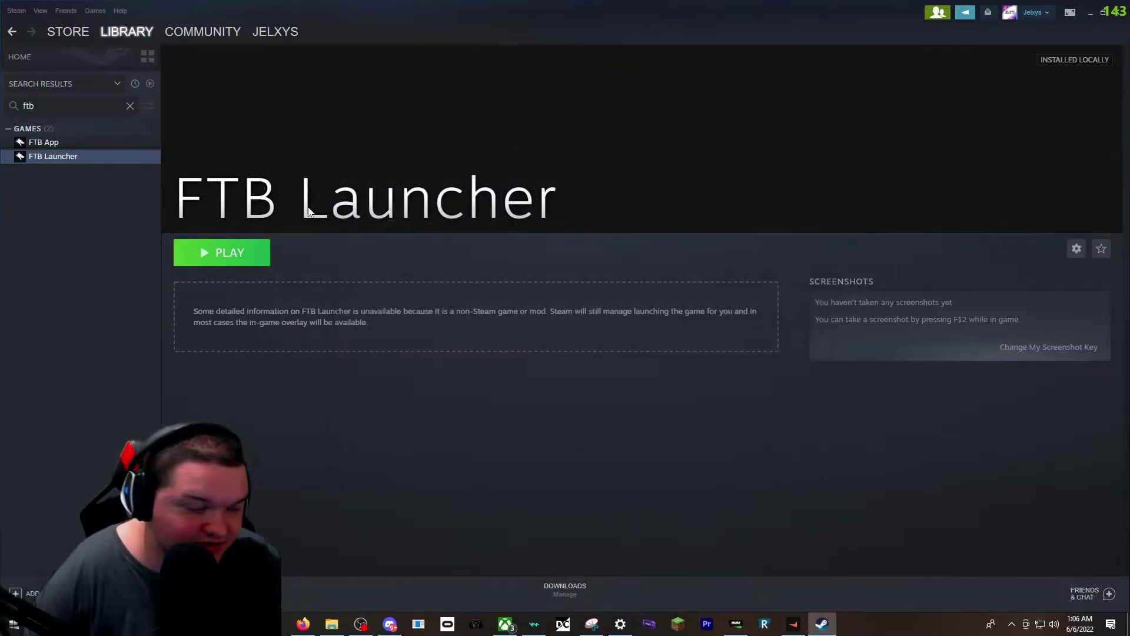
- Add FTB Launcher to the Minecraft & Mods collection
right_click(56, 157)
mouse_move(98, 228)
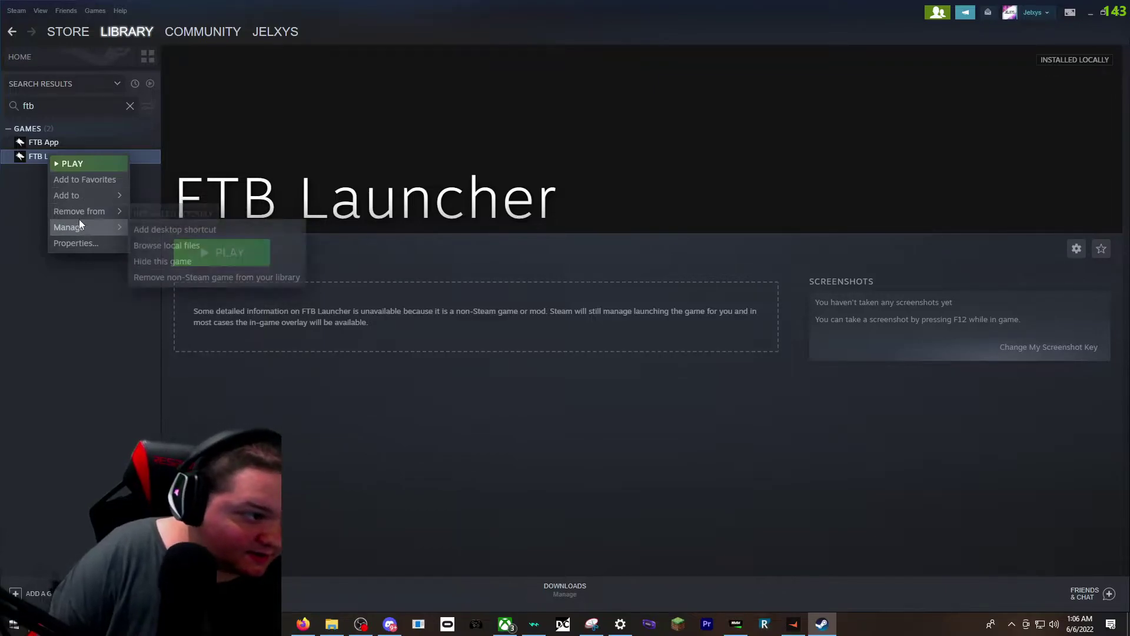
mouse_move(78, 200)
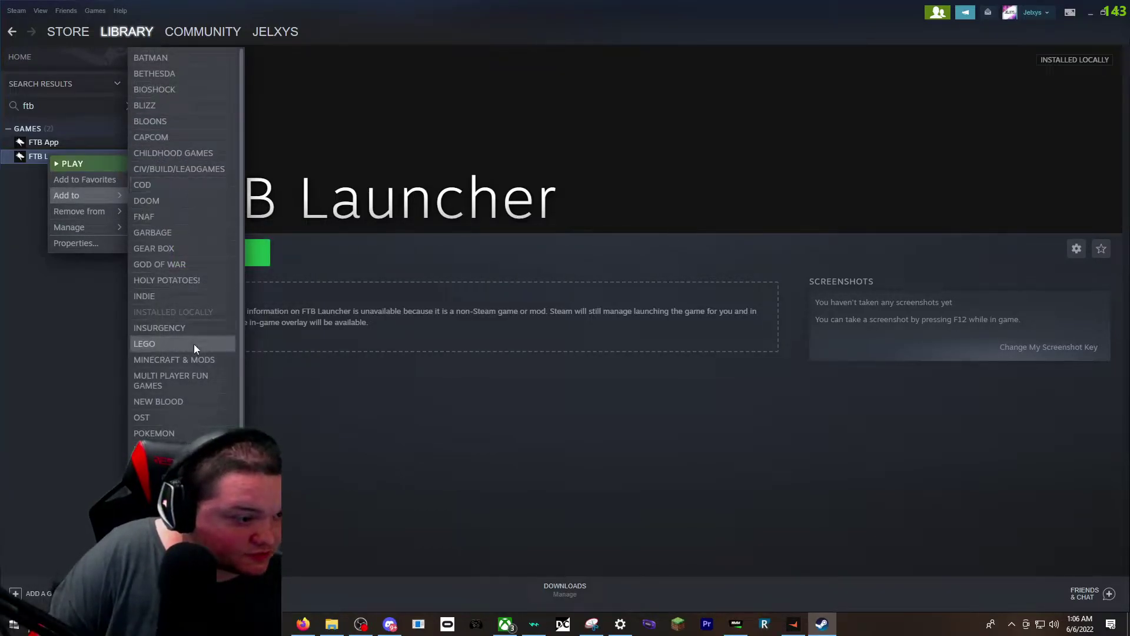
scroll(177, 436, "down", 2)
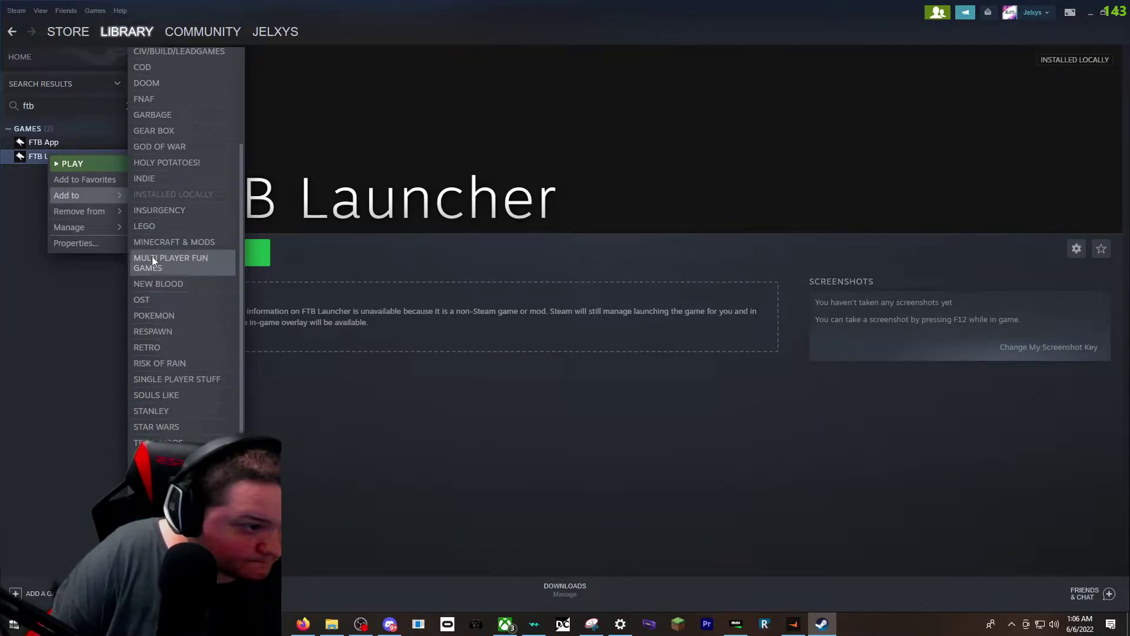
left_click(159, 242)
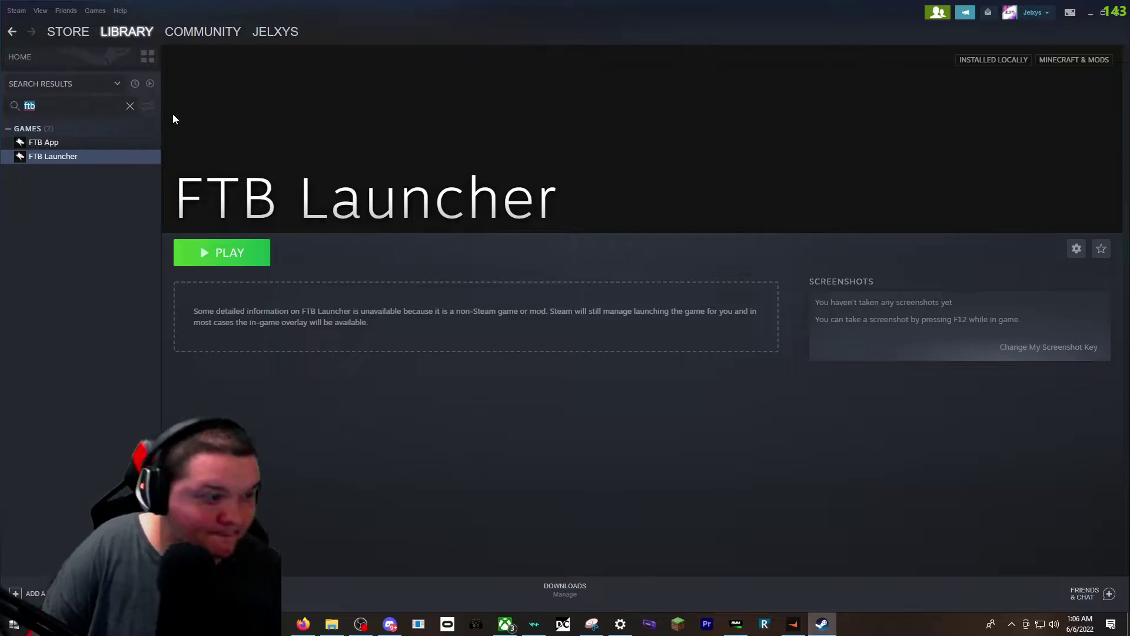
- Clear the library search, collapse the Installed Locally collection and open the Minecraft & Mods collection
key("BackSpace")
scroll(6, 254, "up", 3)
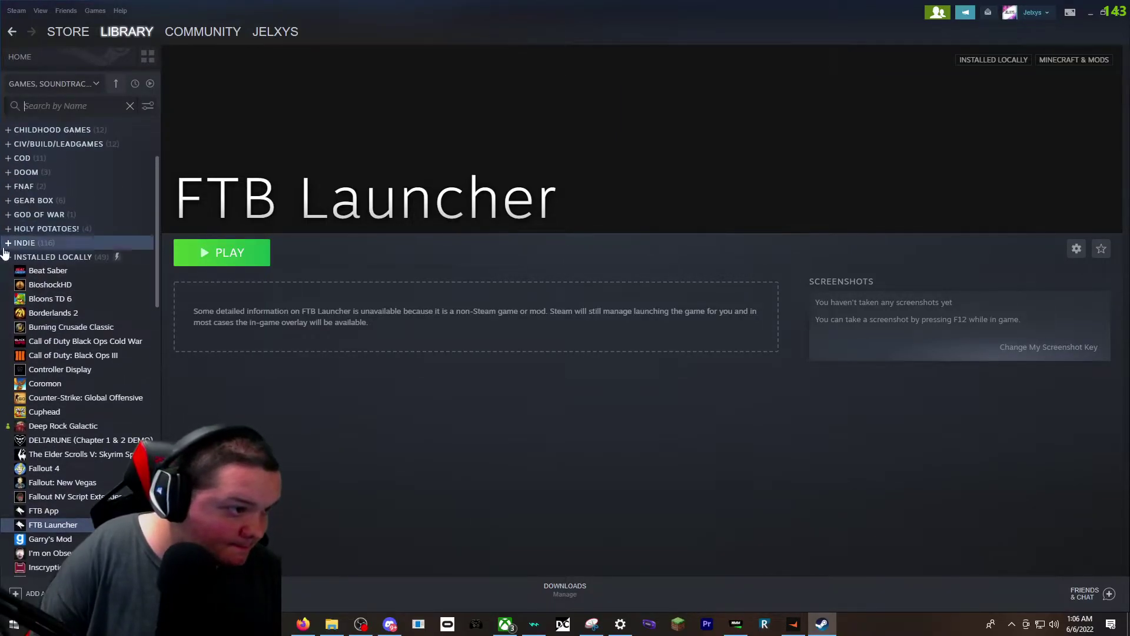
left_click(5, 256)
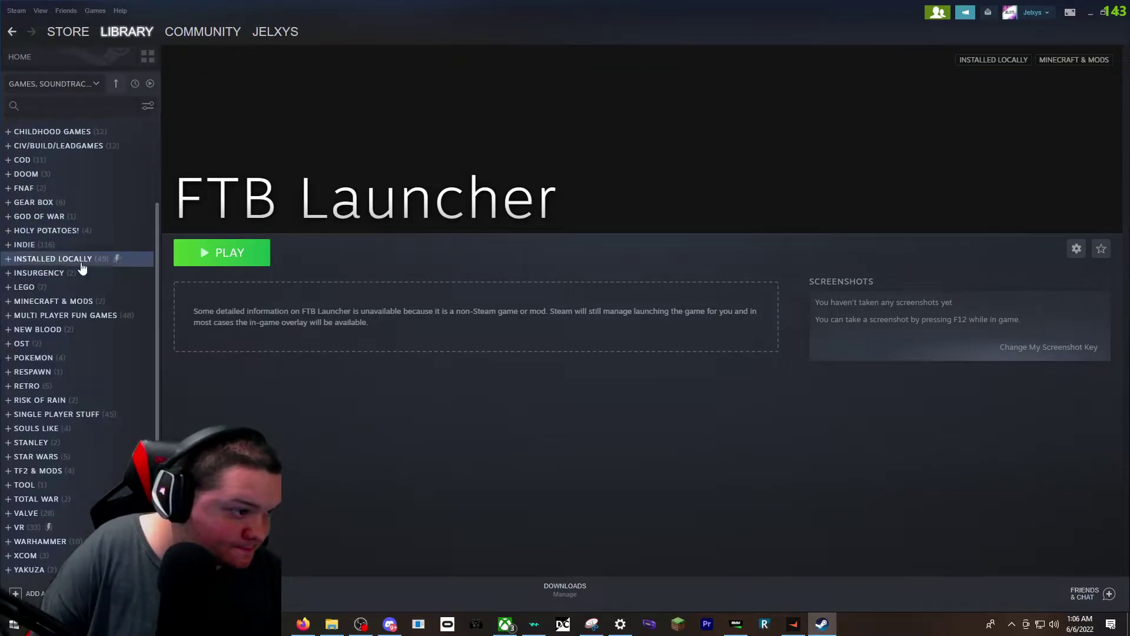
left_click(86, 303)
- Open the custom artwork file selection for the FTB Launcher cover
right_click(280, 222)
mouse_move(319, 294)
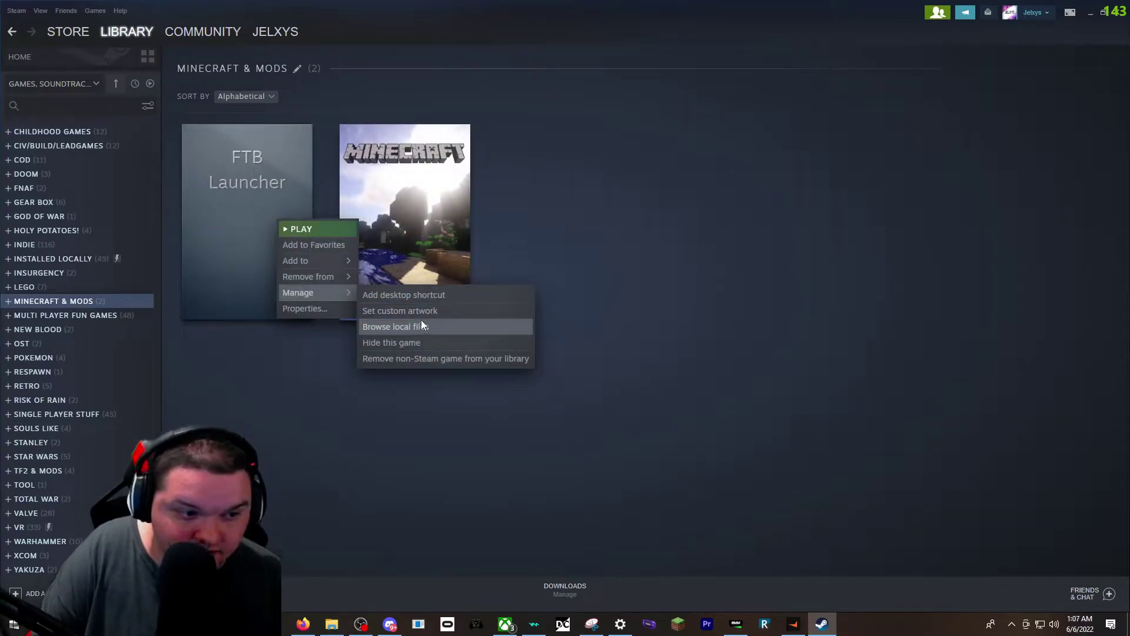
left_click(448, 310)
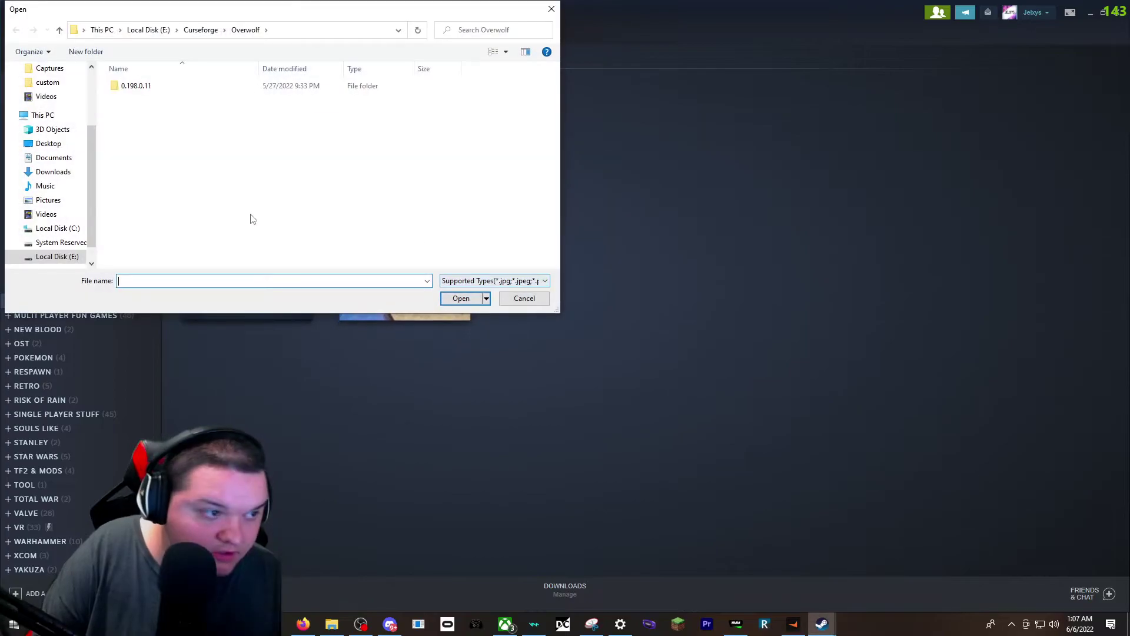
- Switch to File Explorer and copy the full path of the Art steam games folder
left_click(332, 623)
left_click(481, 168)
key("ctrl+c")
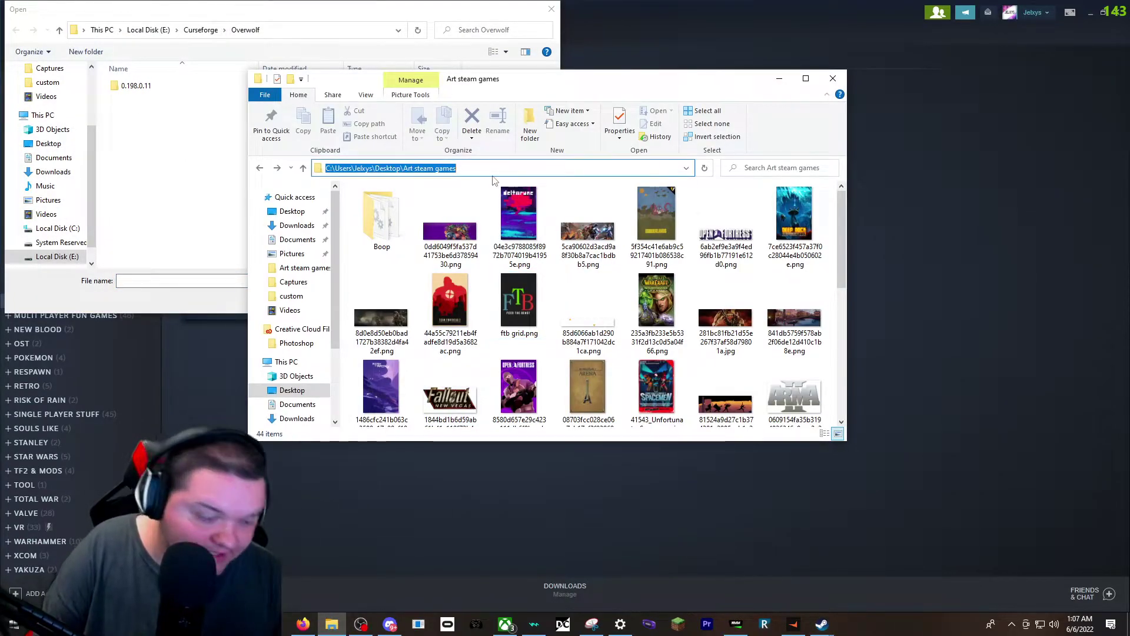
- Point the cover artwork file selection to the copied Art steam games folder path
left_click(273, 31)
key("Return")
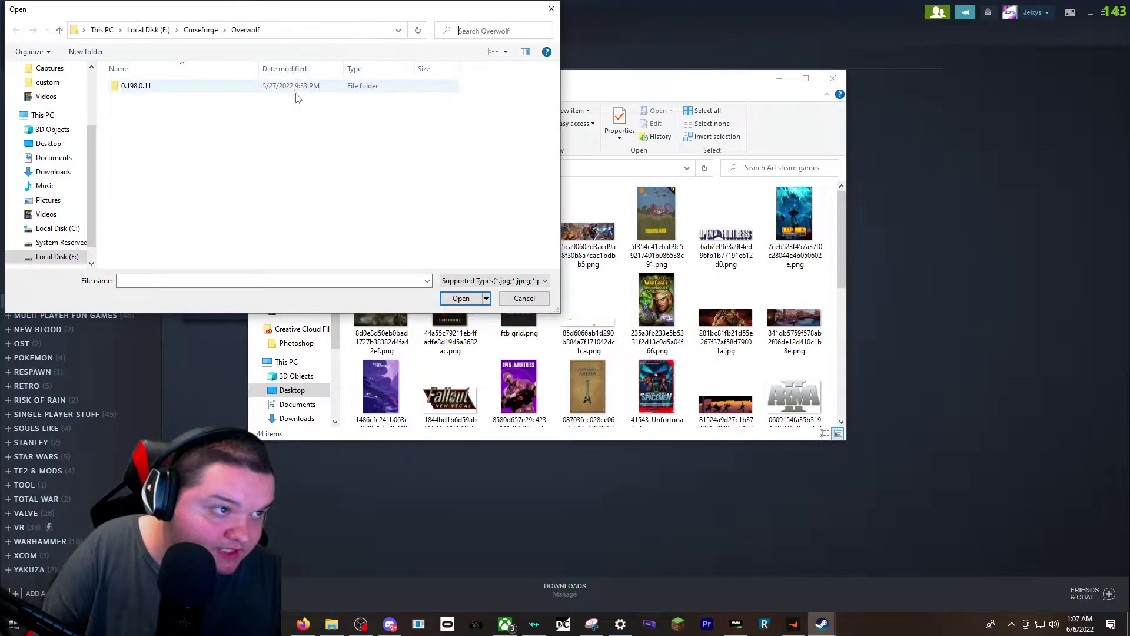
left_click(294, 31)
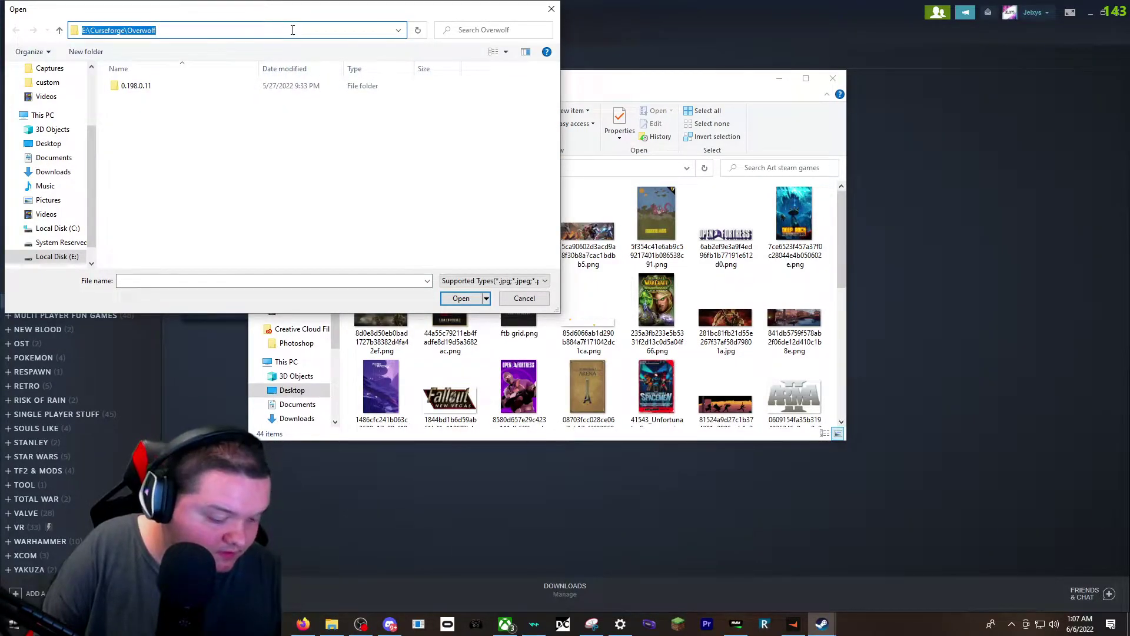
key("ctrl+v")
key("Return")
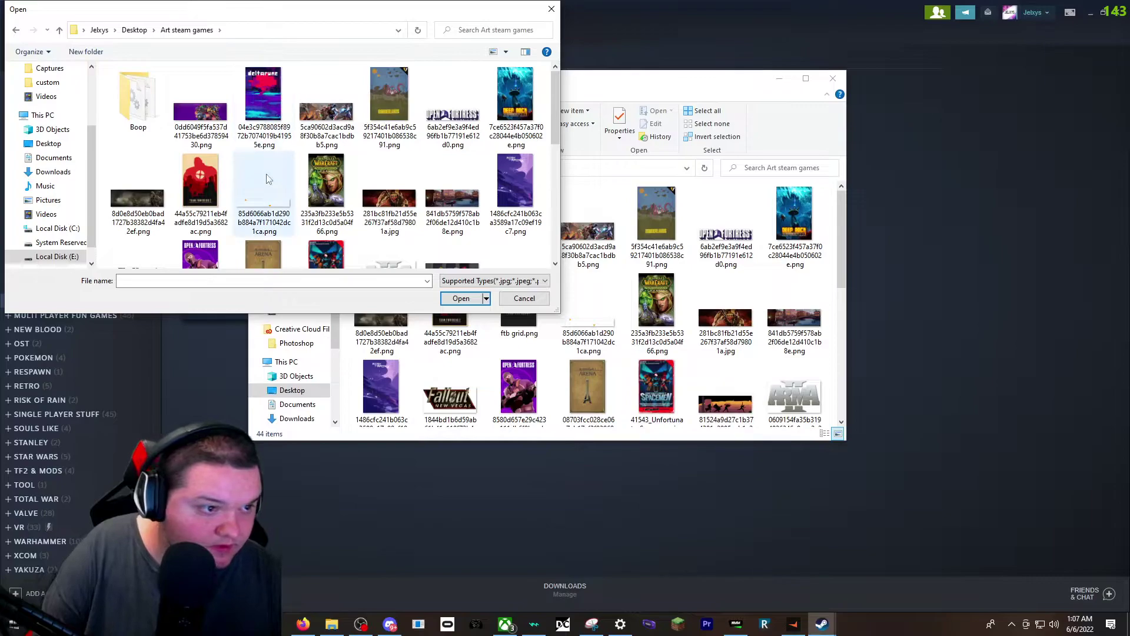
- Choose ftb grid.png as the FTB Launcher cover and minimise the File Explorer window
scroll(553, 136, "down", 2)
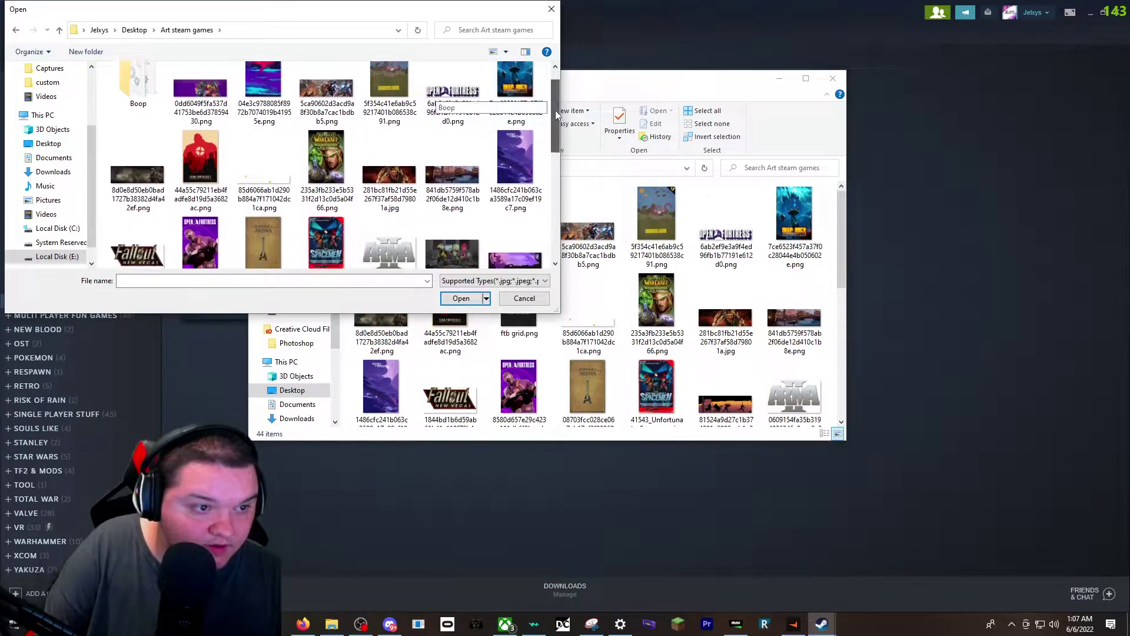
left_click_drag(554, 137, 552, 202)
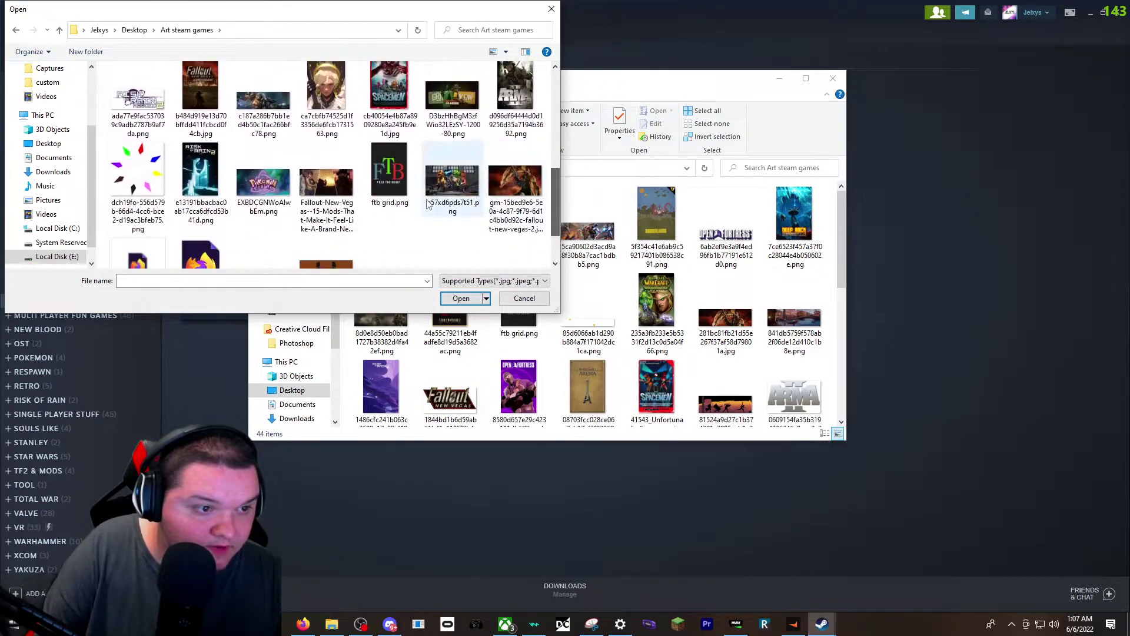
left_click(405, 185)
double_click(405, 186)
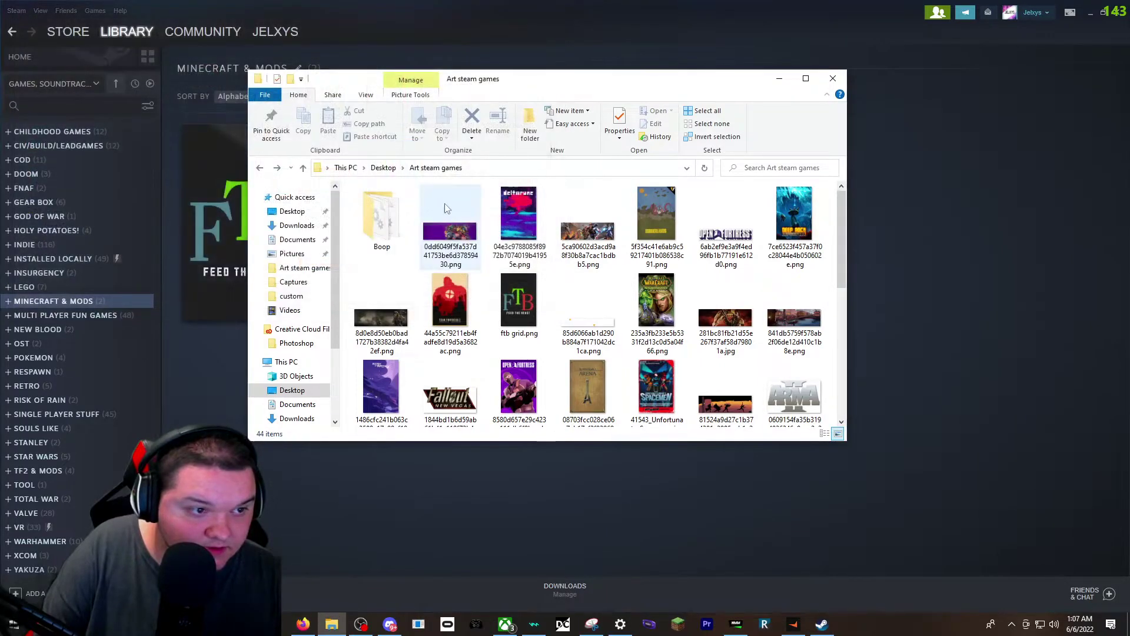
left_click(778, 79)
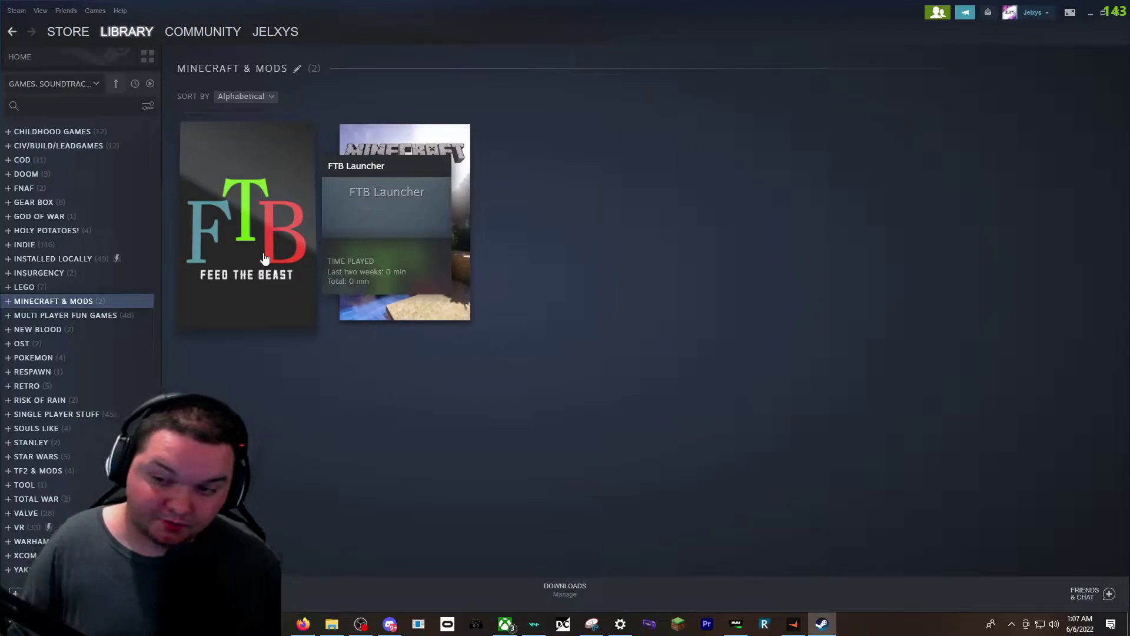
- Switch to Firefox and close the grid image to return to the Feed The Beast page on SteamGridDB
left_click(307, 629)
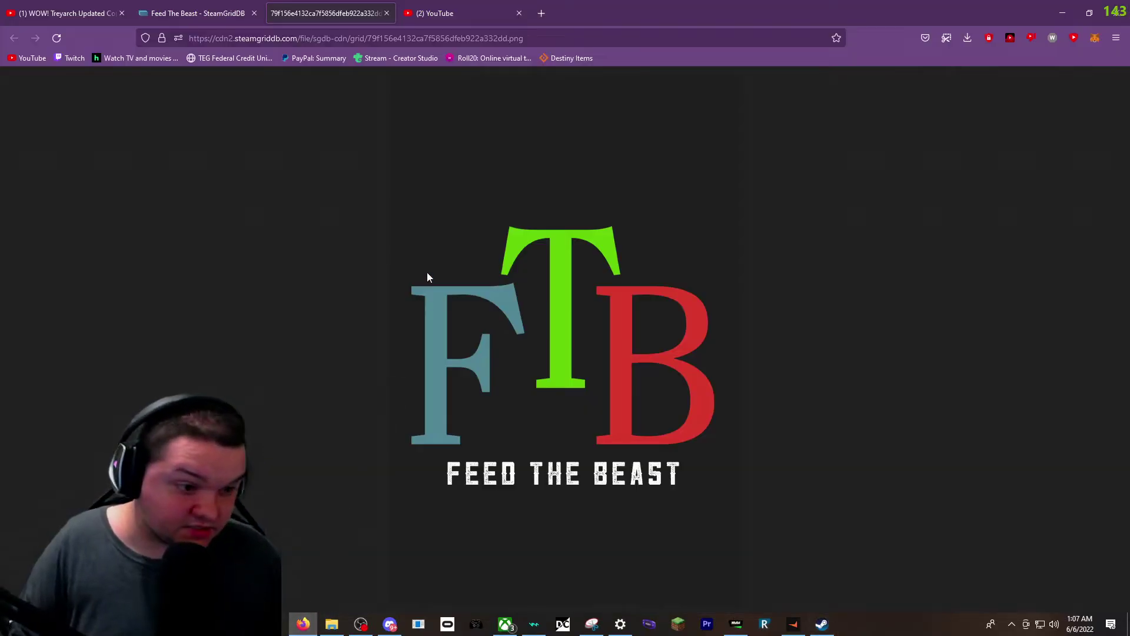
left_click(386, 13)
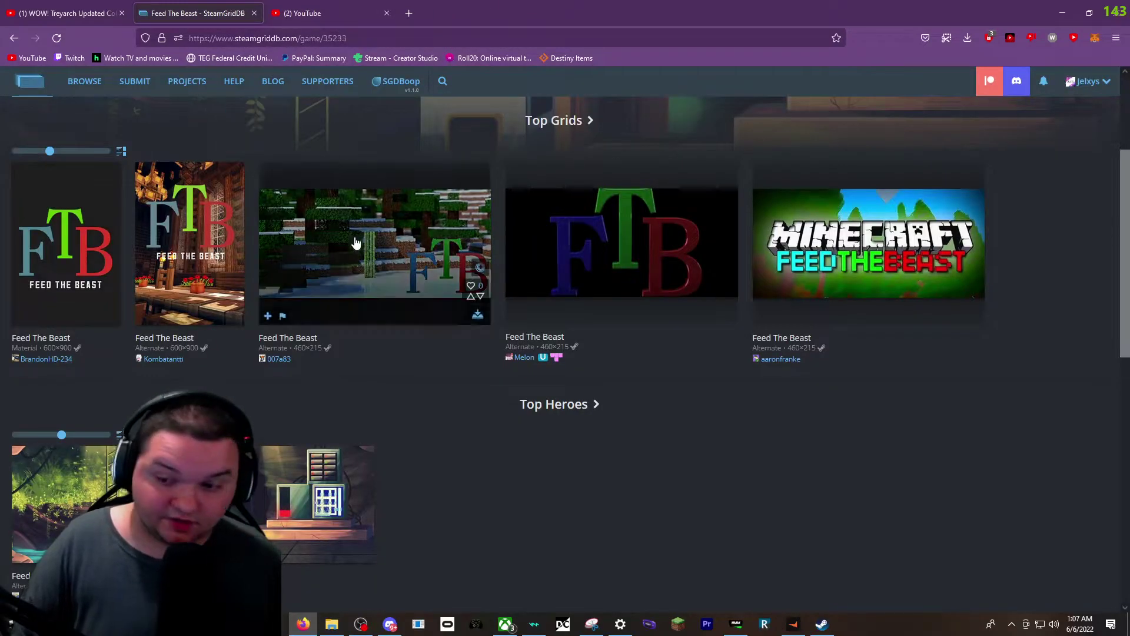
scroll(358, 286, "up", 1)
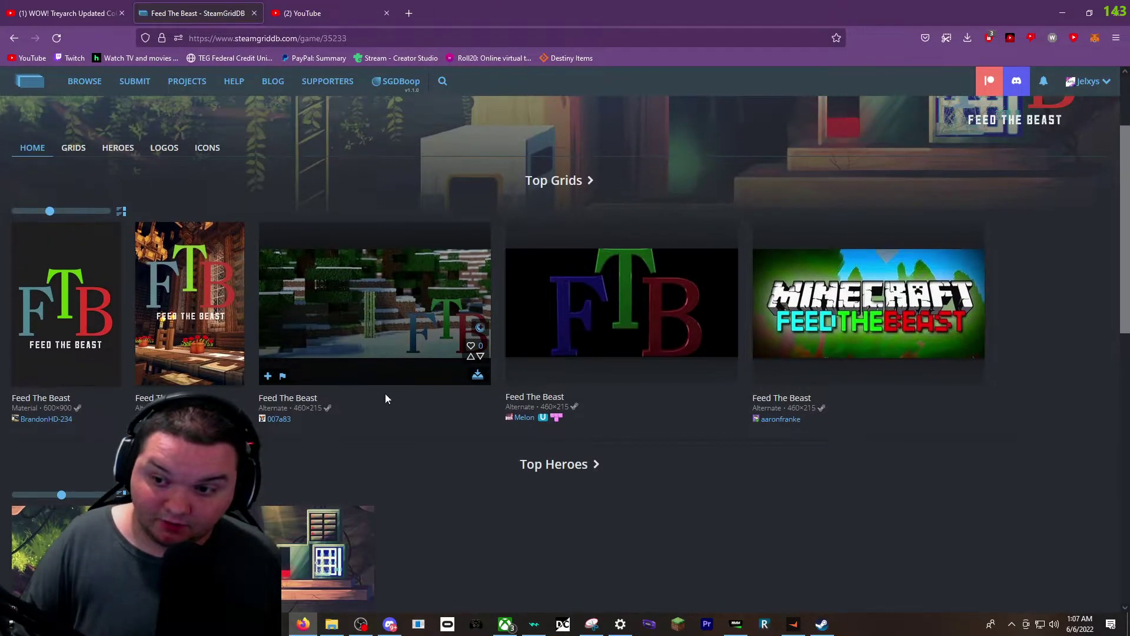
mouse_move(1062, 75)
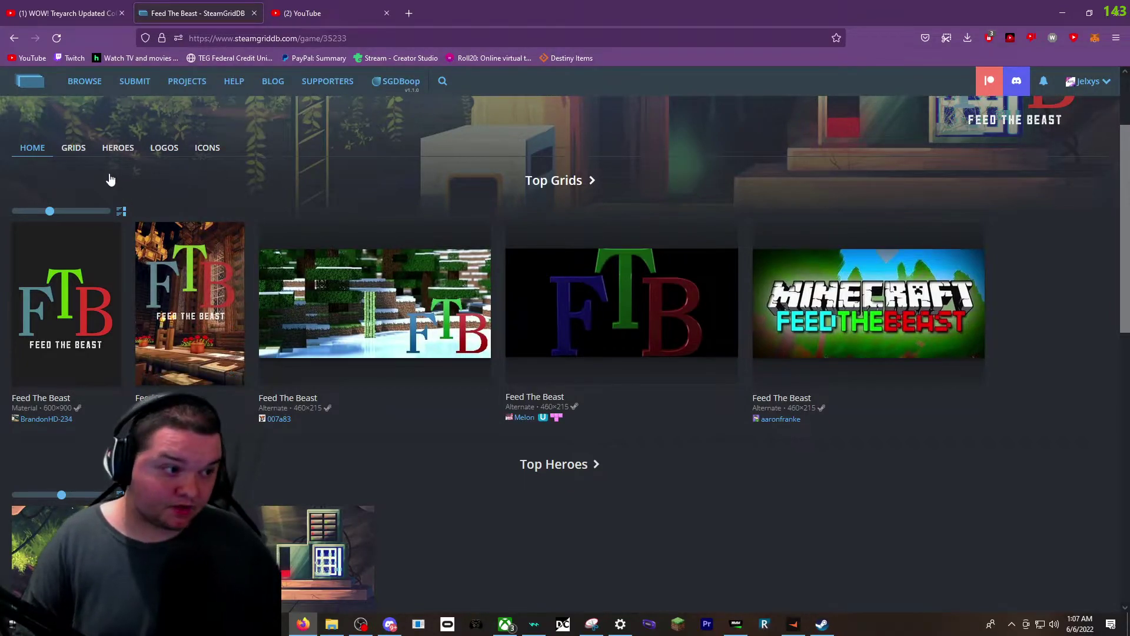
- Apply the Feed The Beast hero and logo from SteamGridDB to FTB Launcher with SGDBoop
left_click(120, 147)
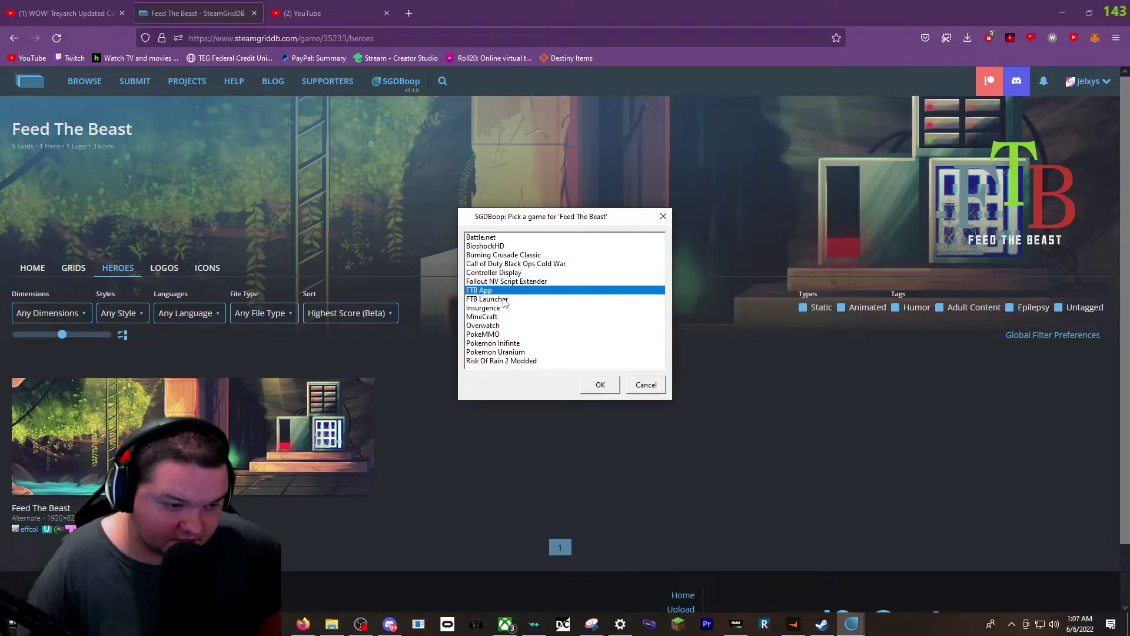
left_click(505, 301)
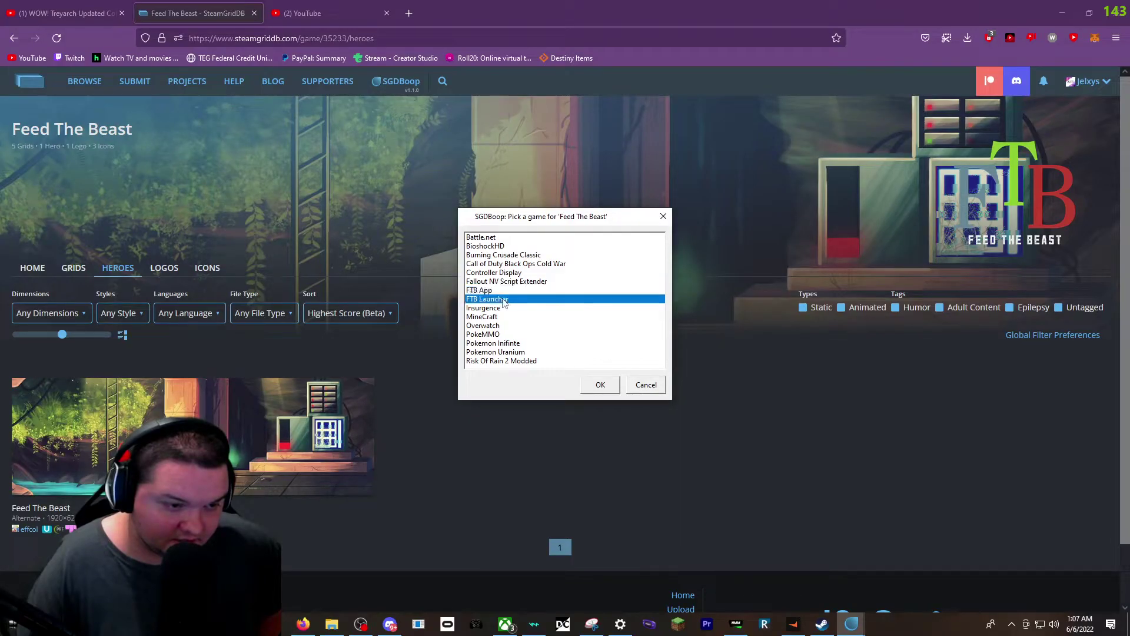
left_click(599, 385)
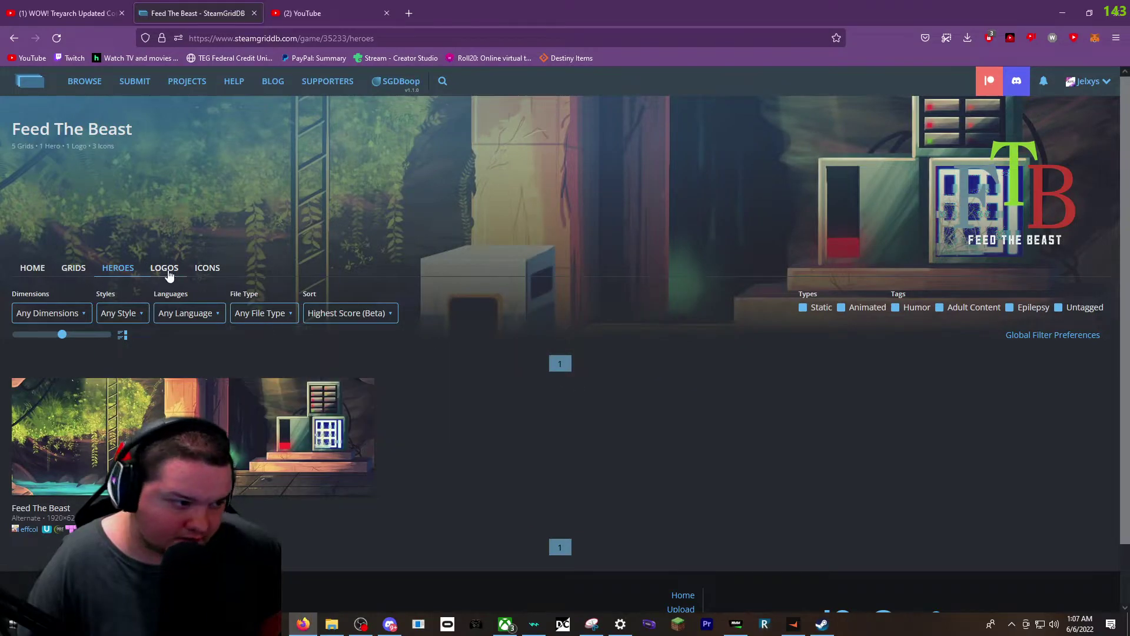
left_click(164, 269)
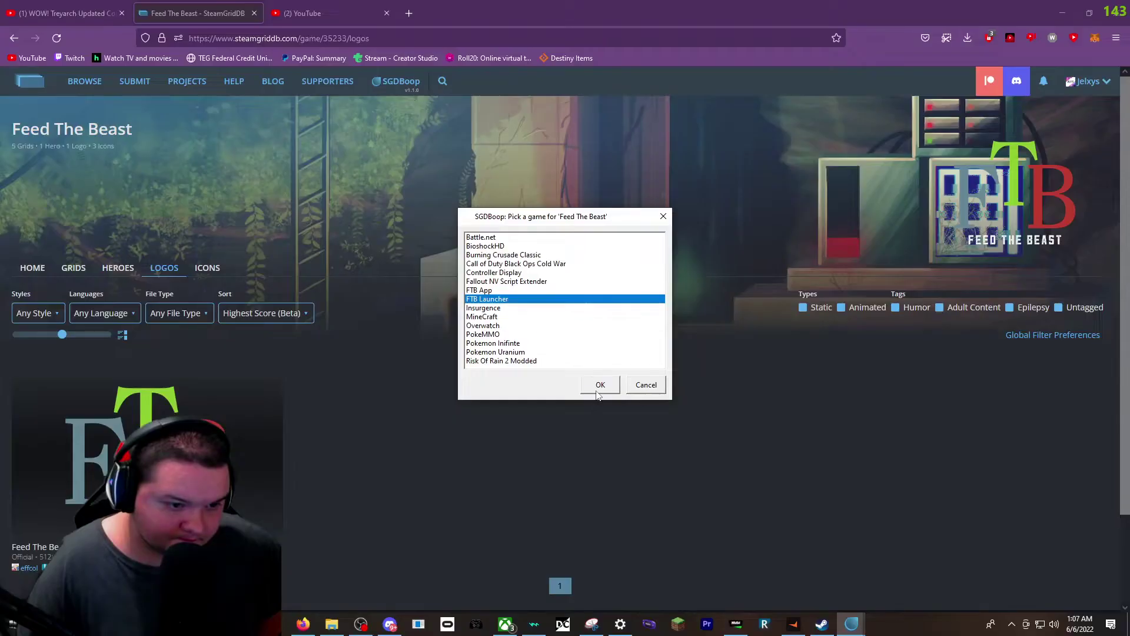
left_click(596, 384)
- Download the 128×128 grass-block Feed The Beast icon from SteamGridDB and save it in the Art steam games folder
left_click(207, 268)
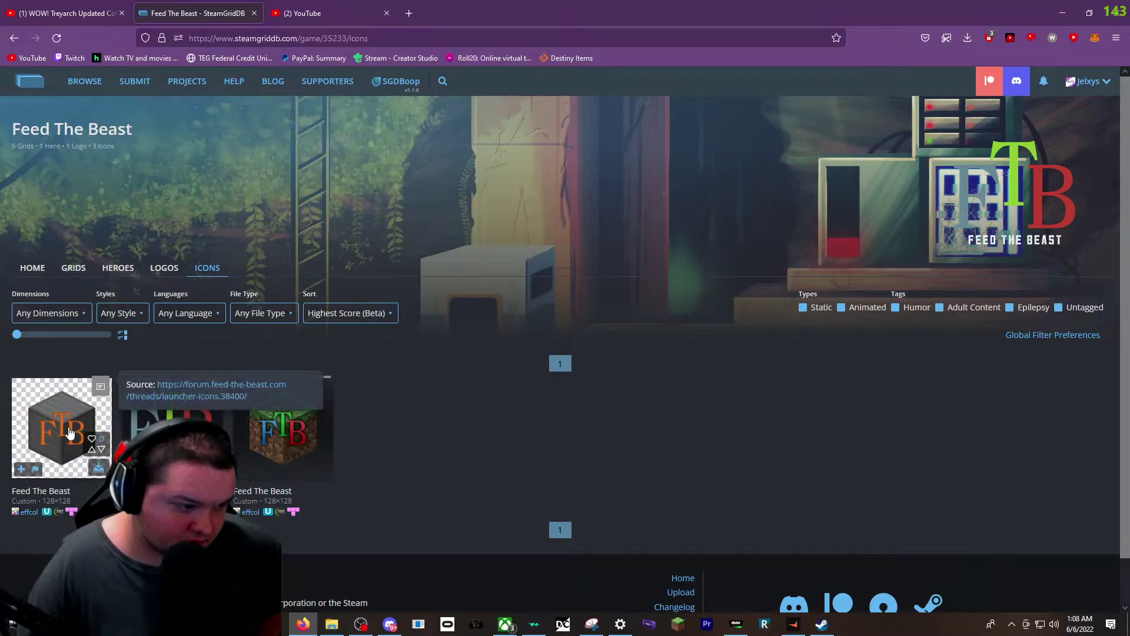
mouse_move(330, 451)
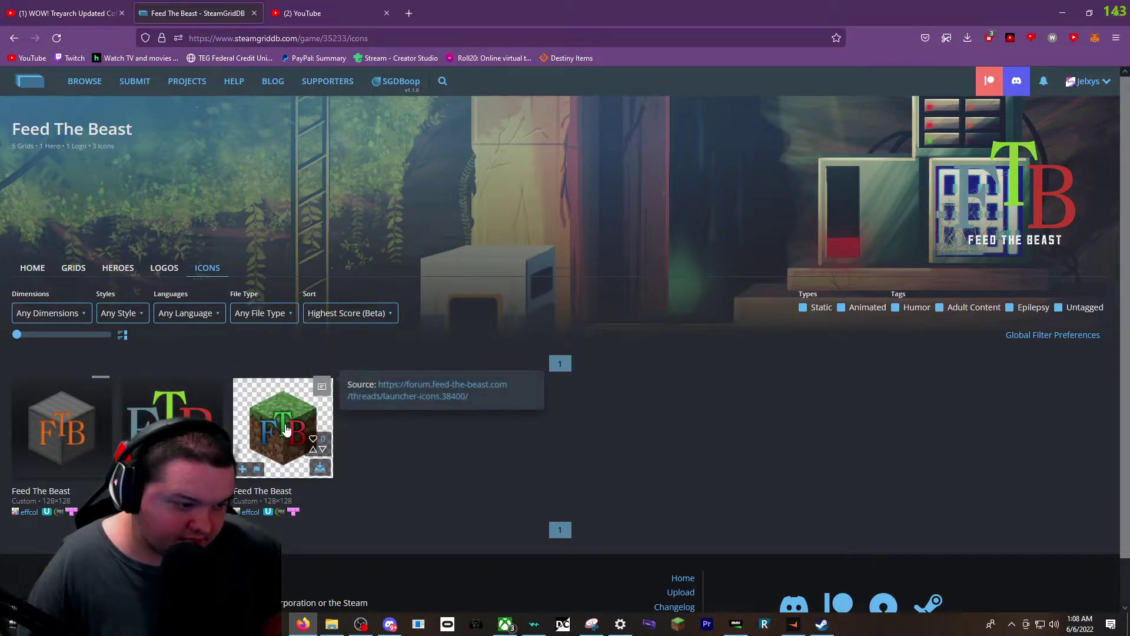
left_click(321, 468)
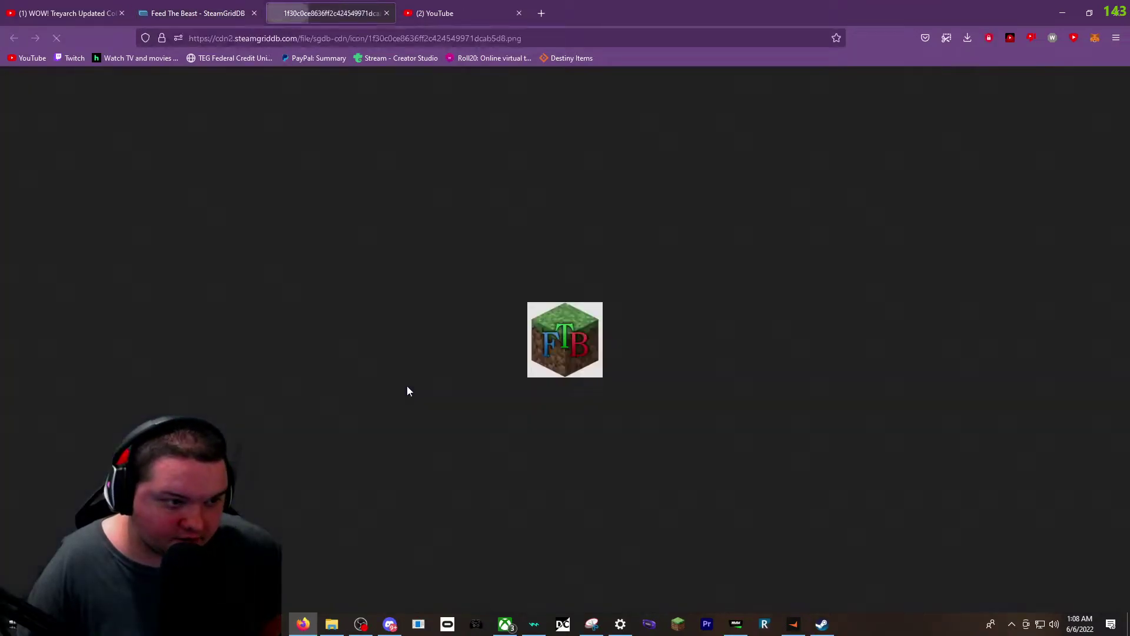
left_click_drag(564, 352, 596, 375)
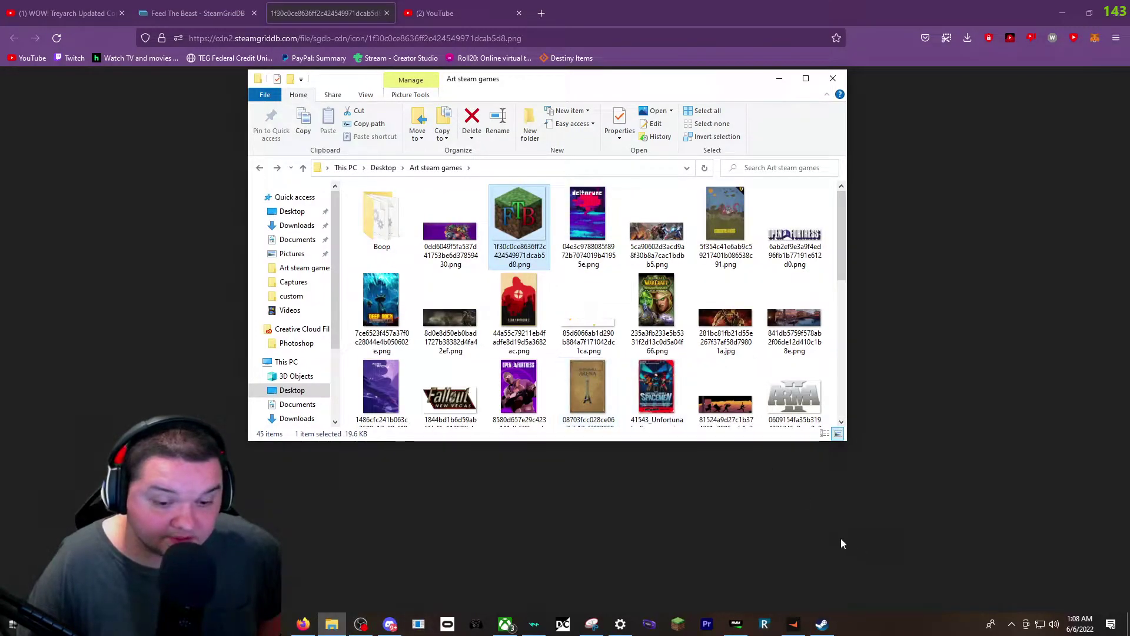
- Switch to Steam and try to choose a custom icon in the FTB Launcher shortcut properties
left_click(822, 624)
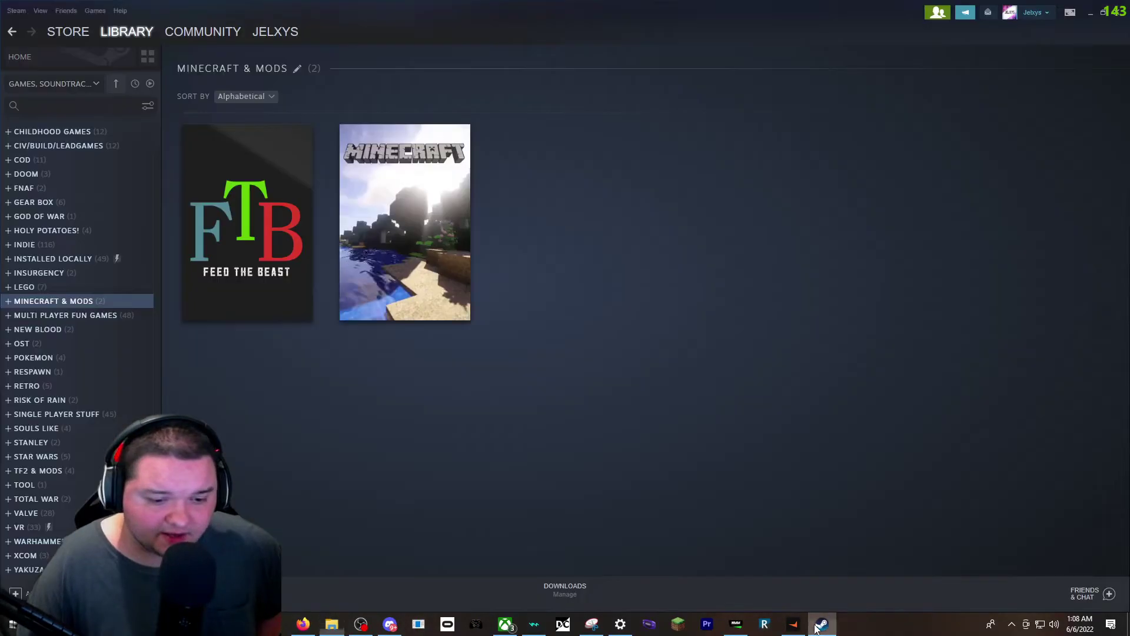
right_click(272, 242)
left_click(288, 327)
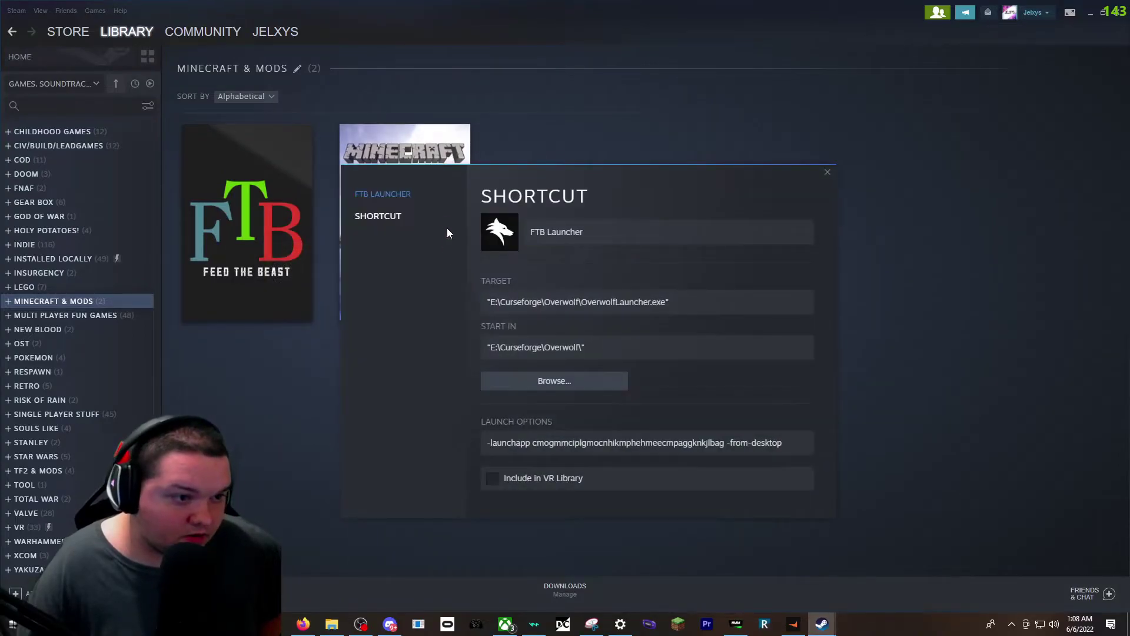
left_click(493, 228)
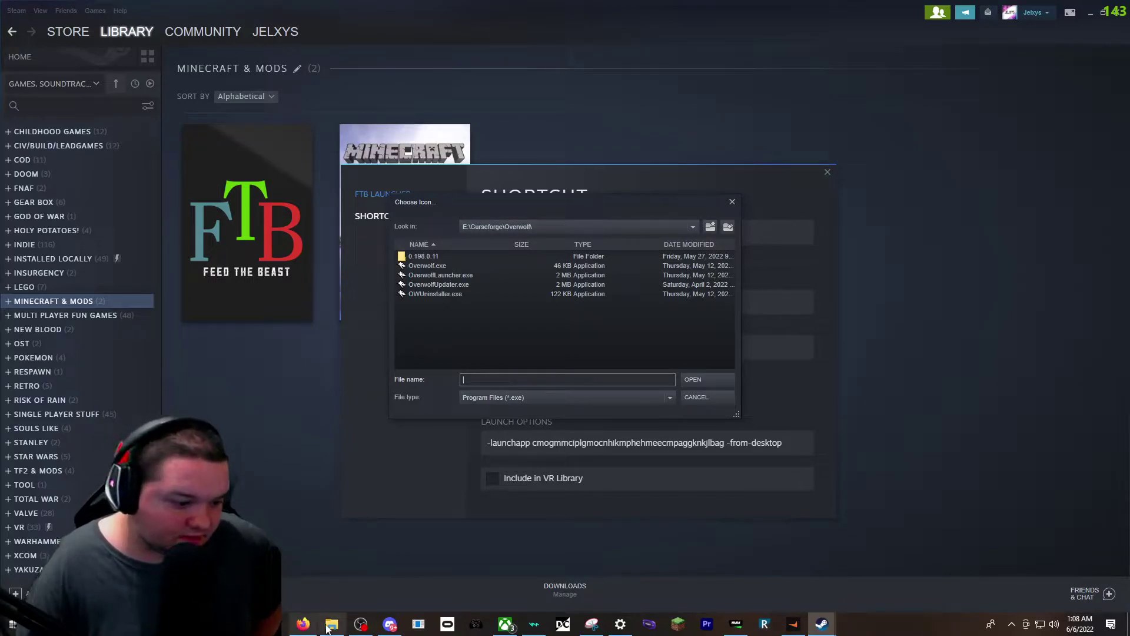
key("Escape")
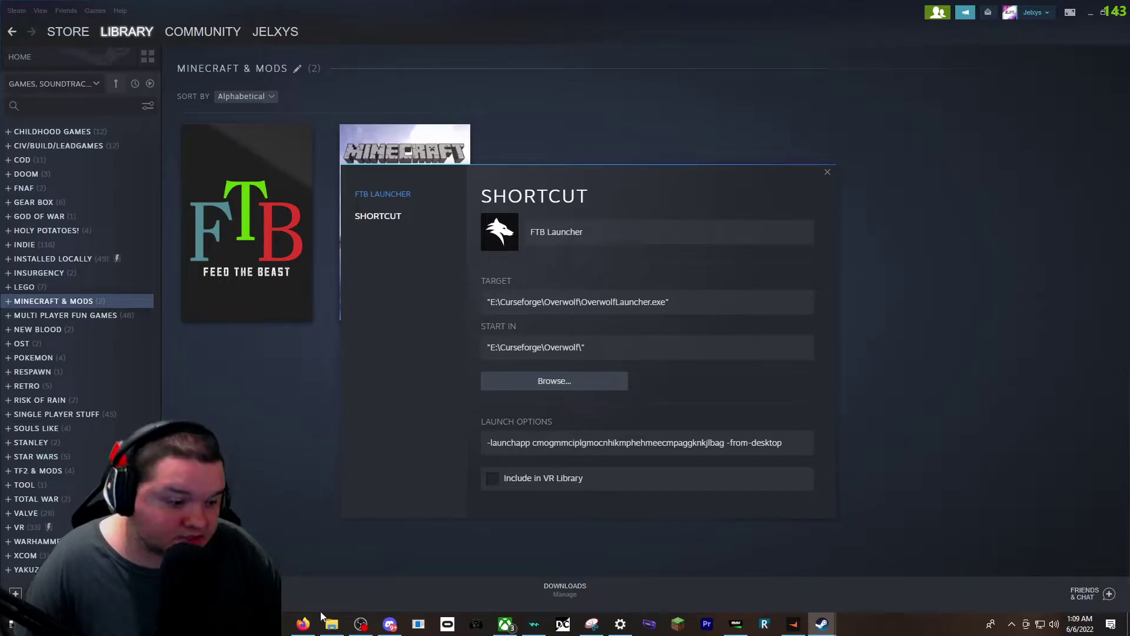
- Switch to Firefox, download the official 256×256 ICO icon for Feed The Beast and save it in the Art steam games folder
left_click(304, 623)
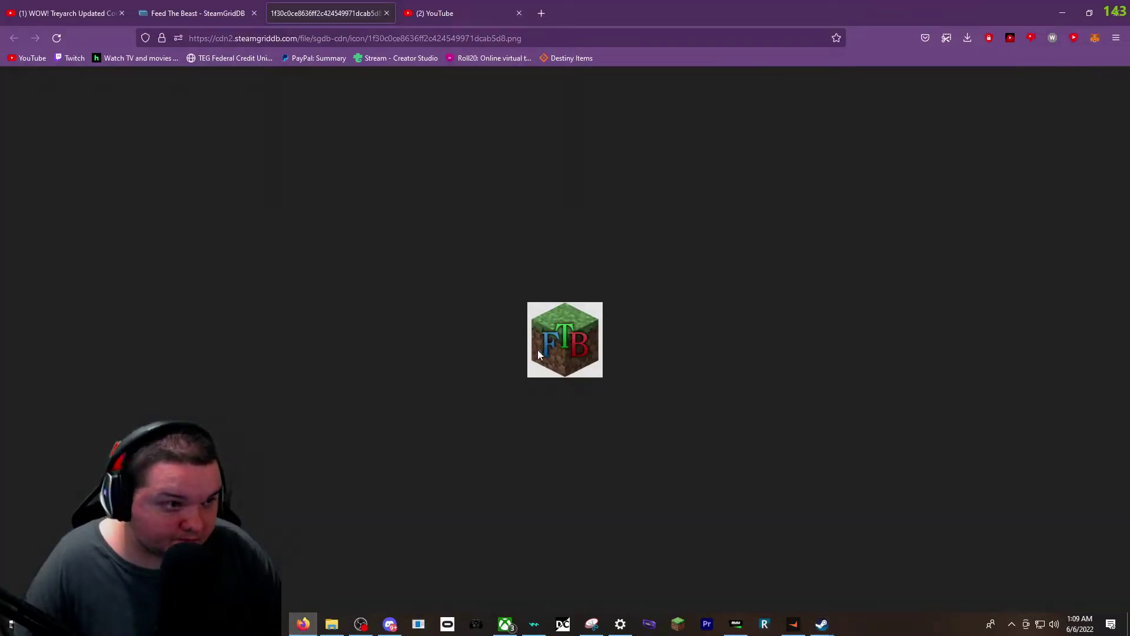
left_click(244, 7)
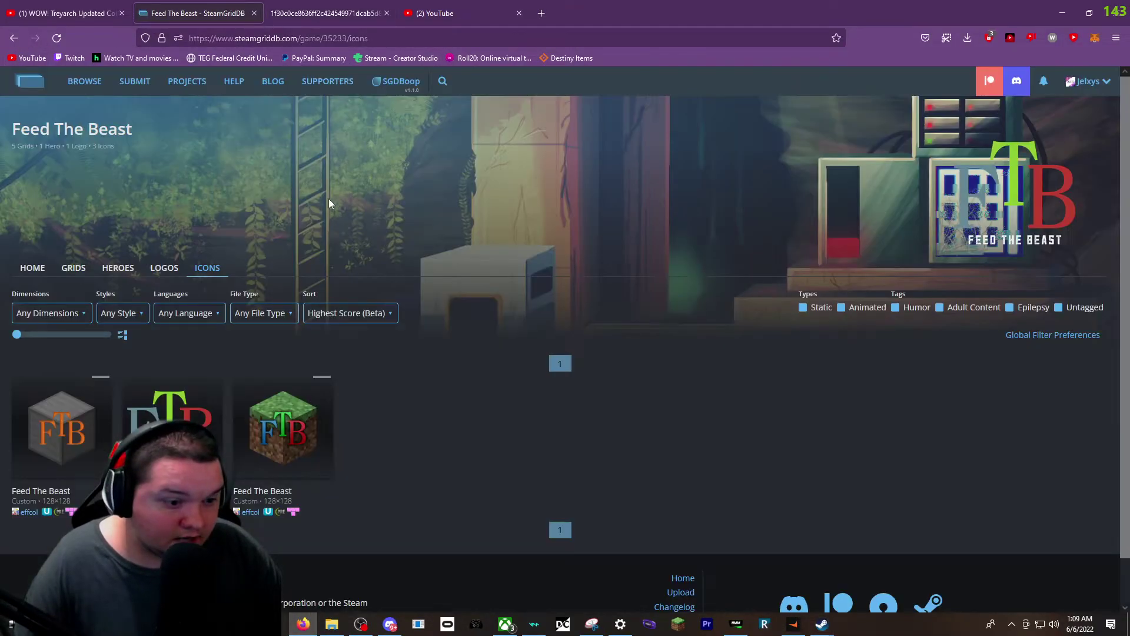
left_click(260, 415)
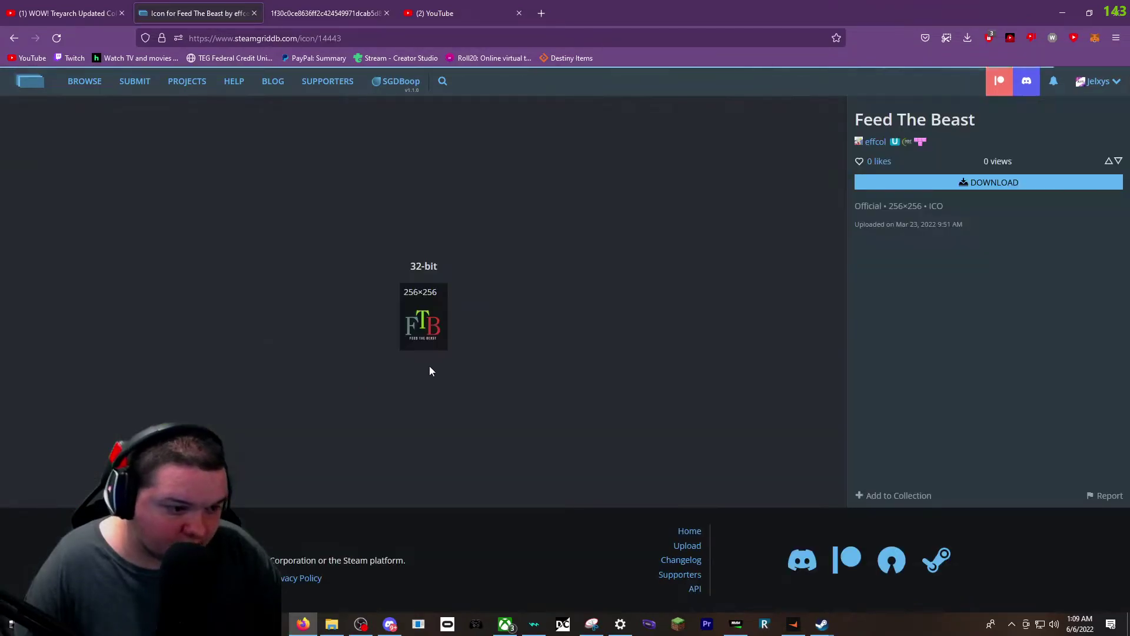
left_click_drag(455, 330, 825, 277)
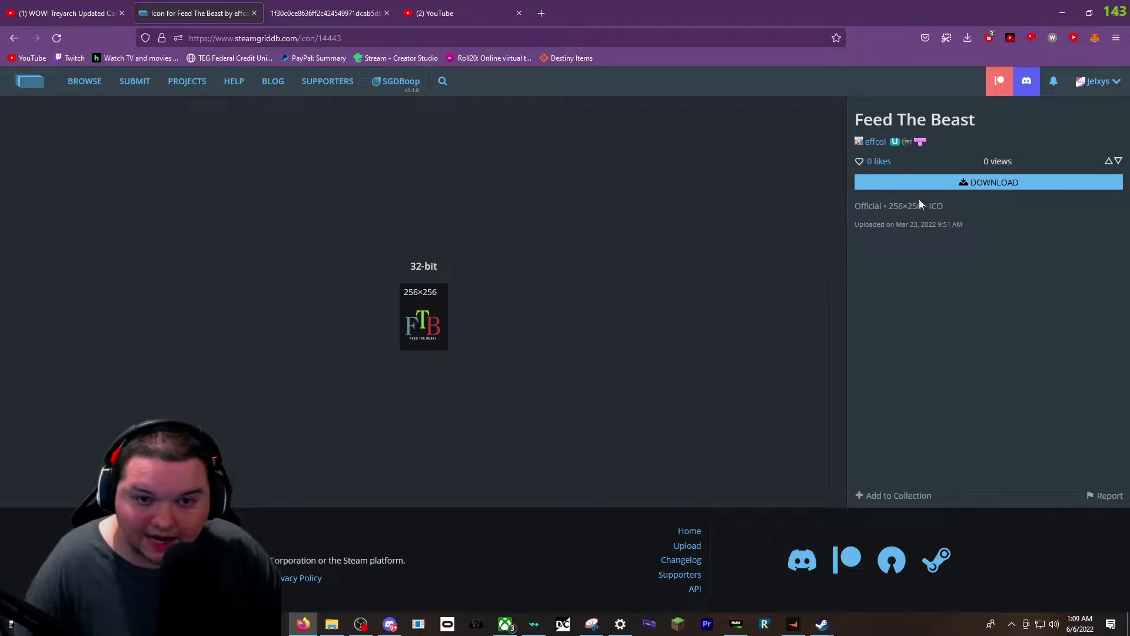
left_click(913, 183)
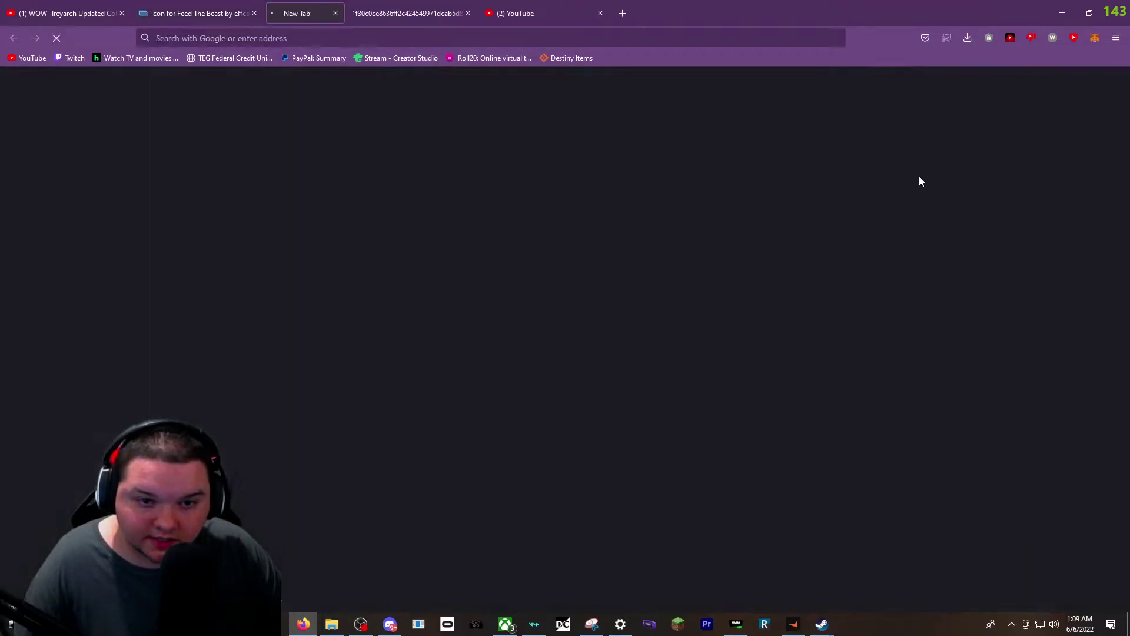
left_click_drag(546, 329, 587, 366)
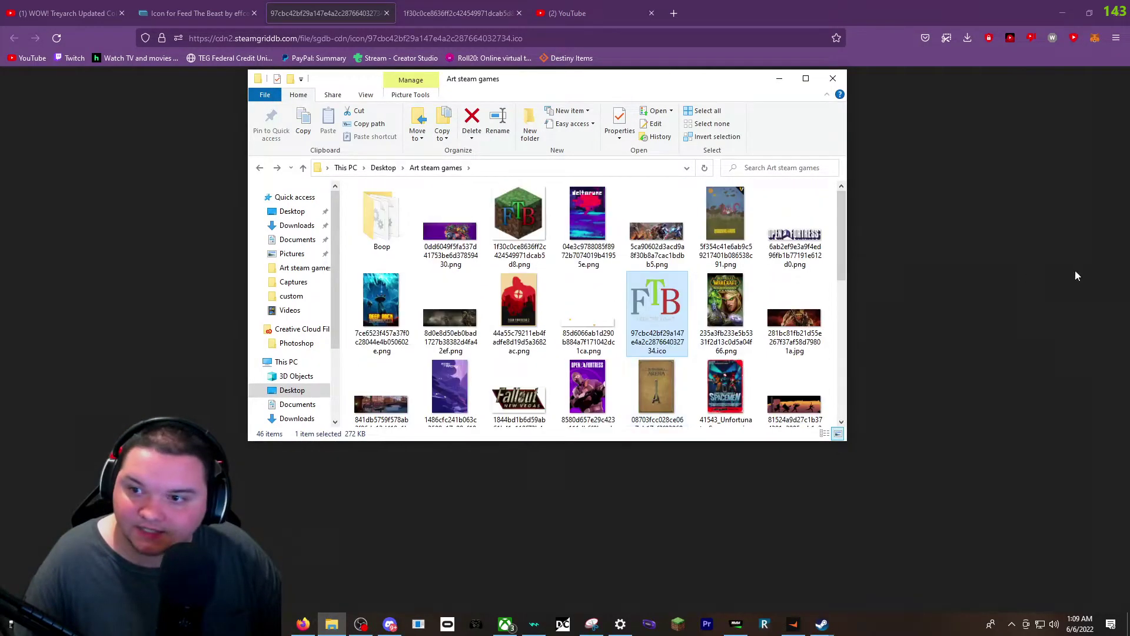
- Switch to Steam and check FTB Launcher's hero, logo and icon on its page and in the expanded Minecraft & Mods collection
left_click(822, 624)
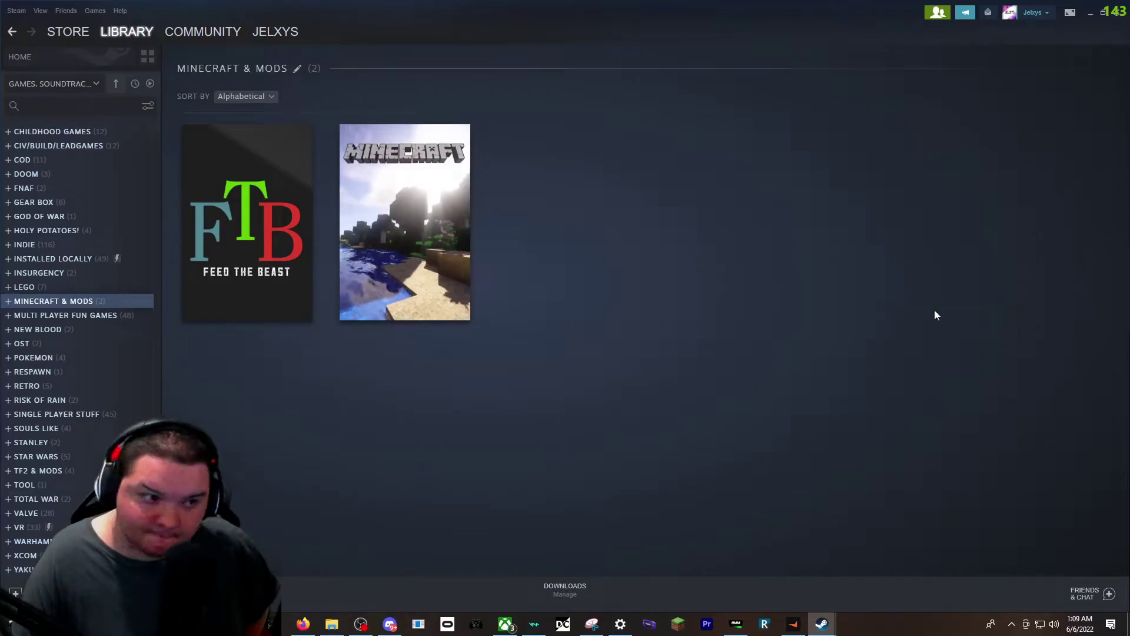
left_click(283, 203)
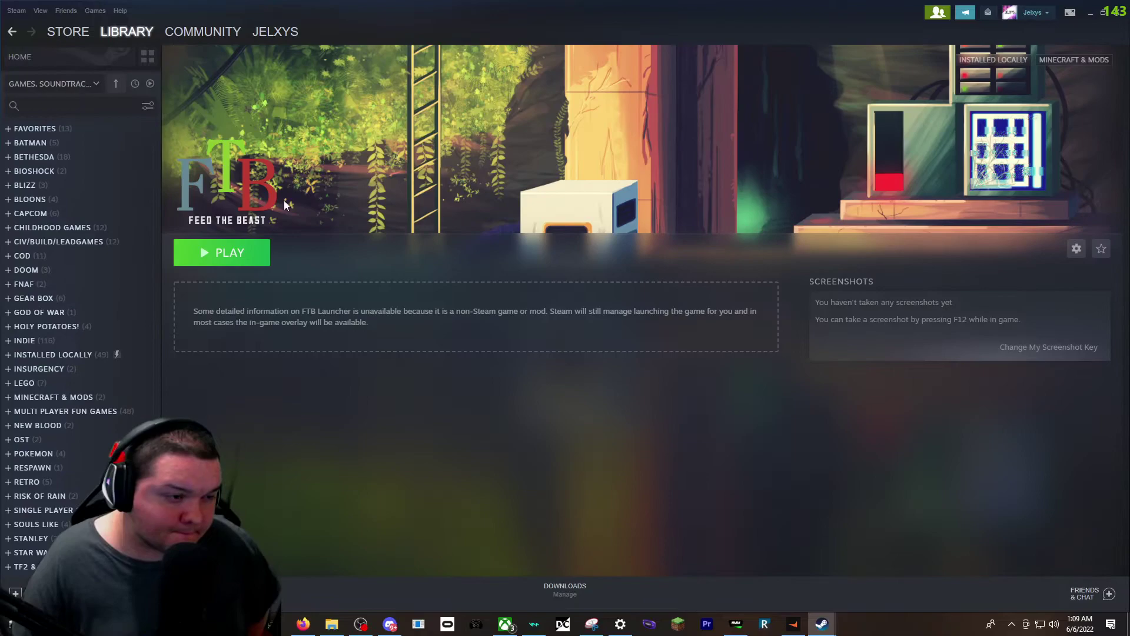
scroll(88, 389, "down", 3)
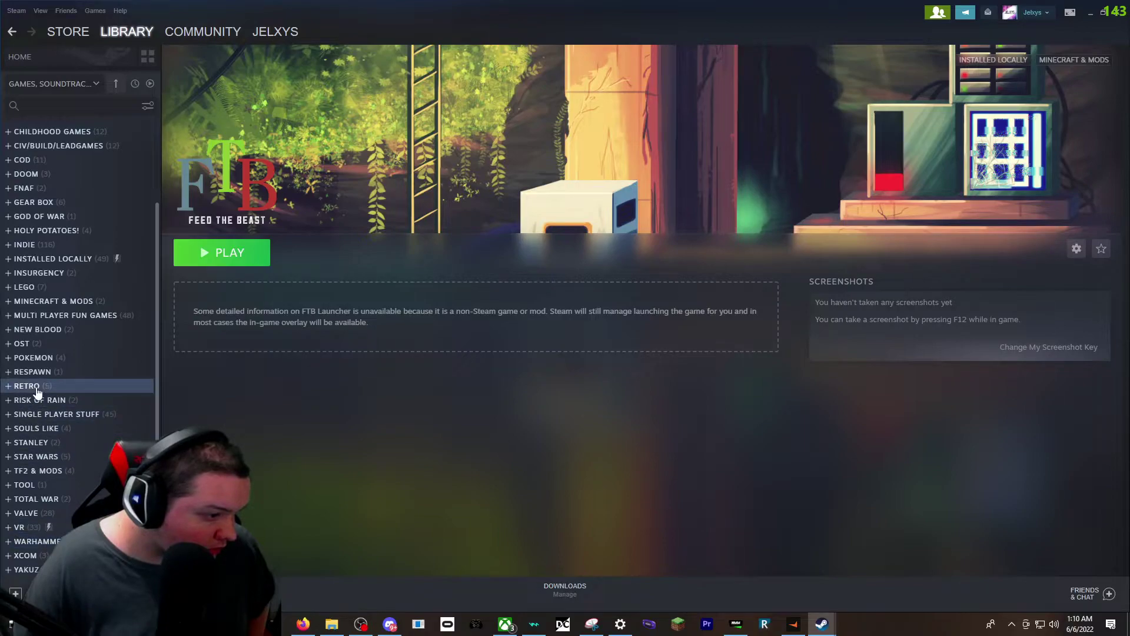
left_click(36, 301)
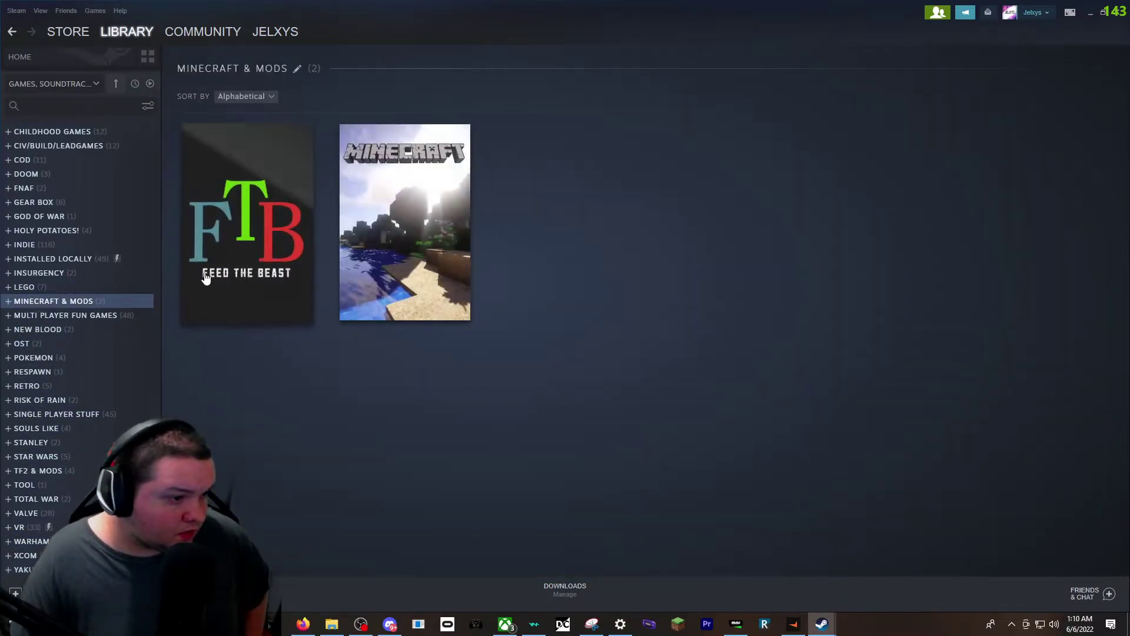
left_click(9, 300)
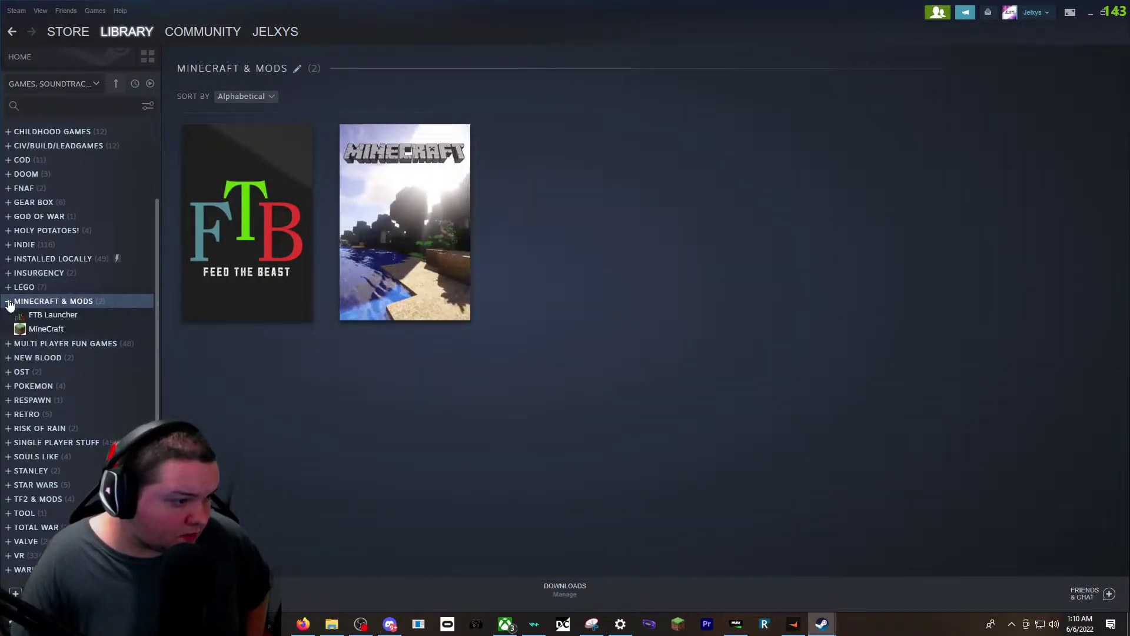
left_click(71, 316)
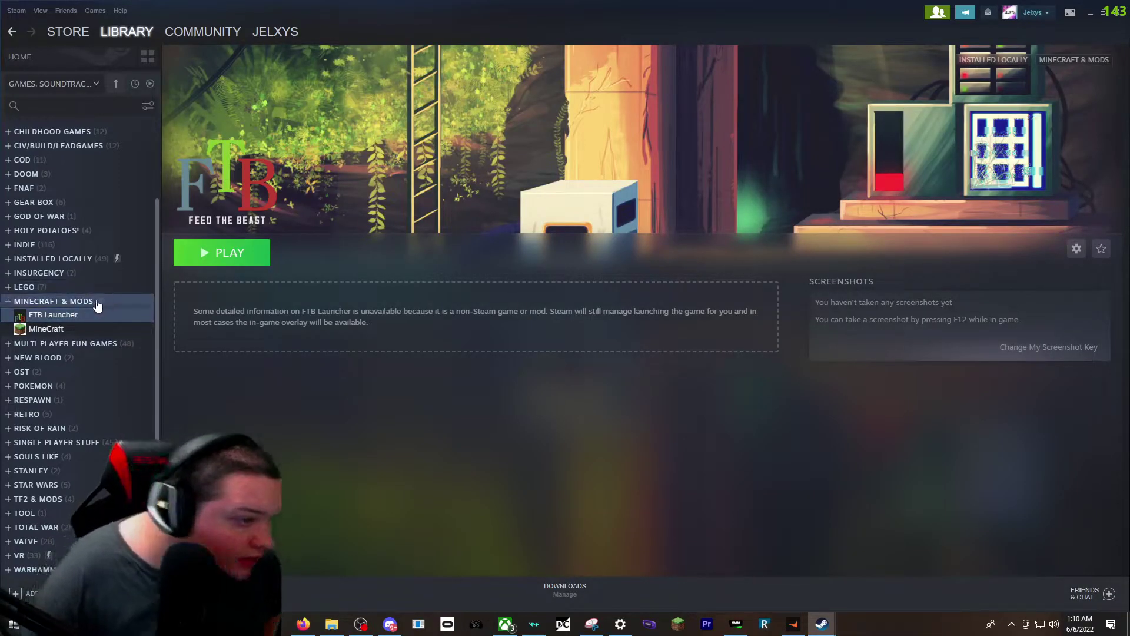
- Open FTB Launcher's shortcut properties from the Minecraft & Mods collection and start choosing its icon, with the file type set to image files (*.tga, *.png)
left_click(134, 304)
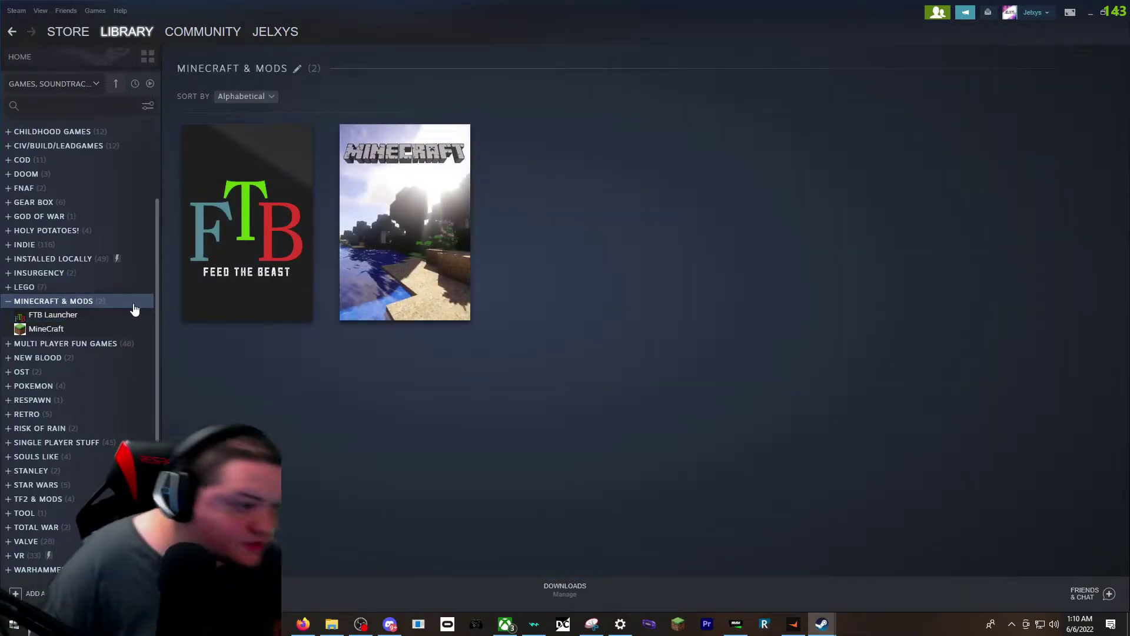
right_click(258, 241)
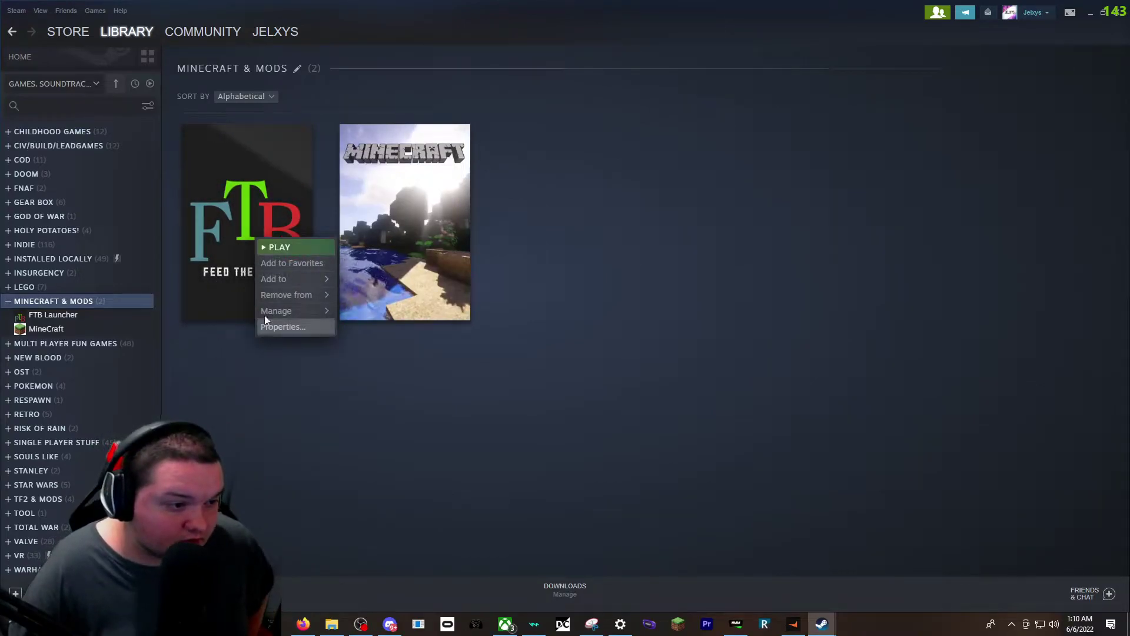
left_click(229, 381)
right_click(215, 267)
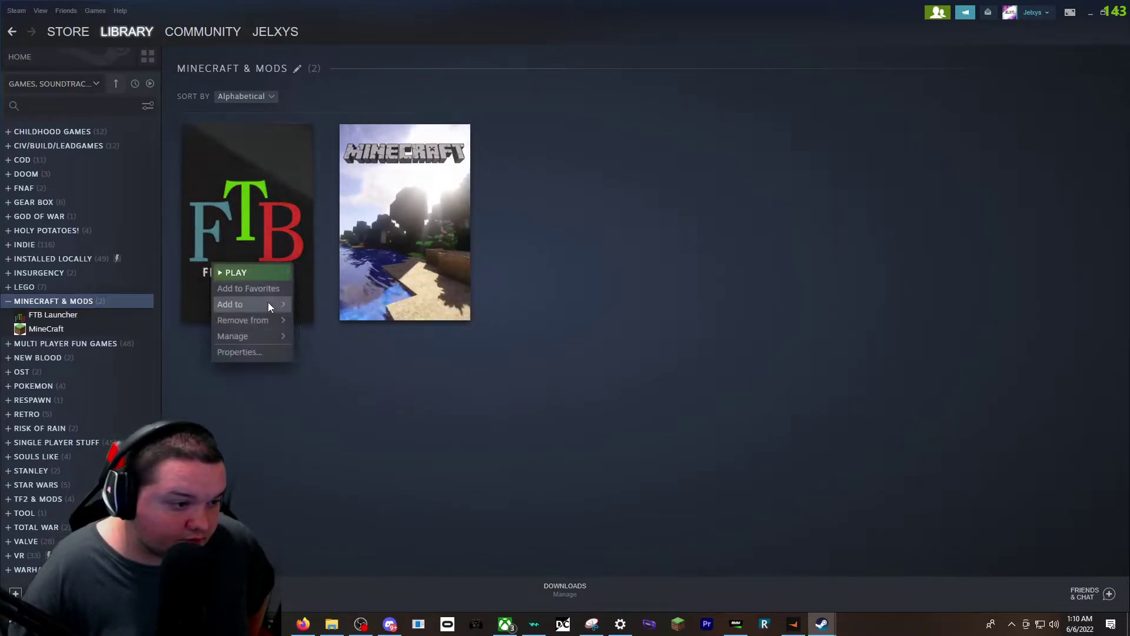
left_click(248, 352)
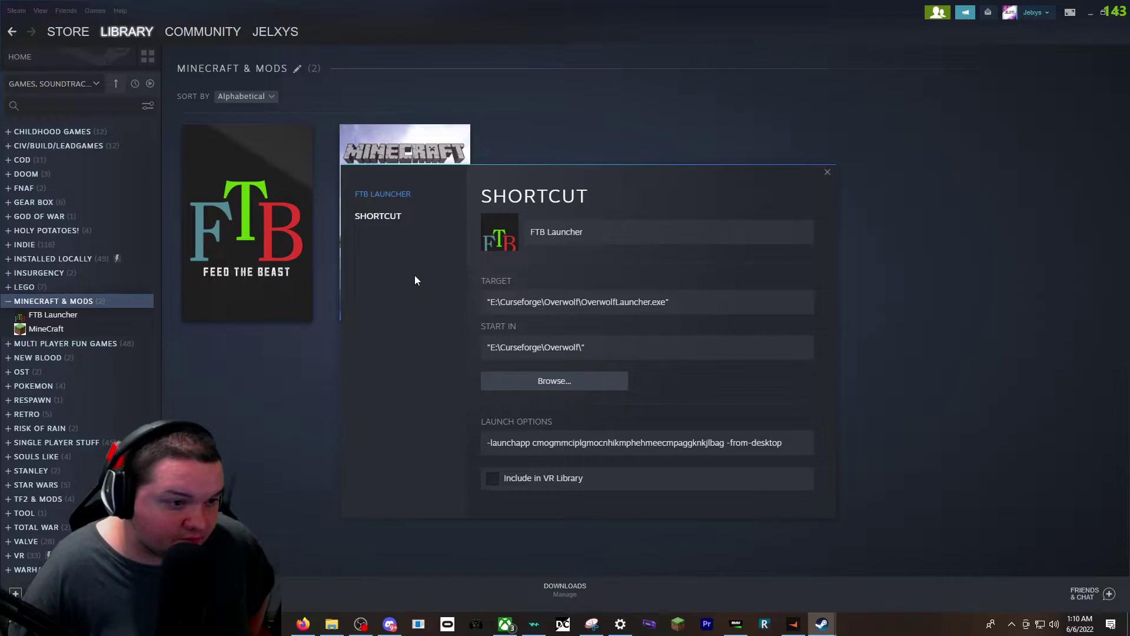
left_click(498, 244)
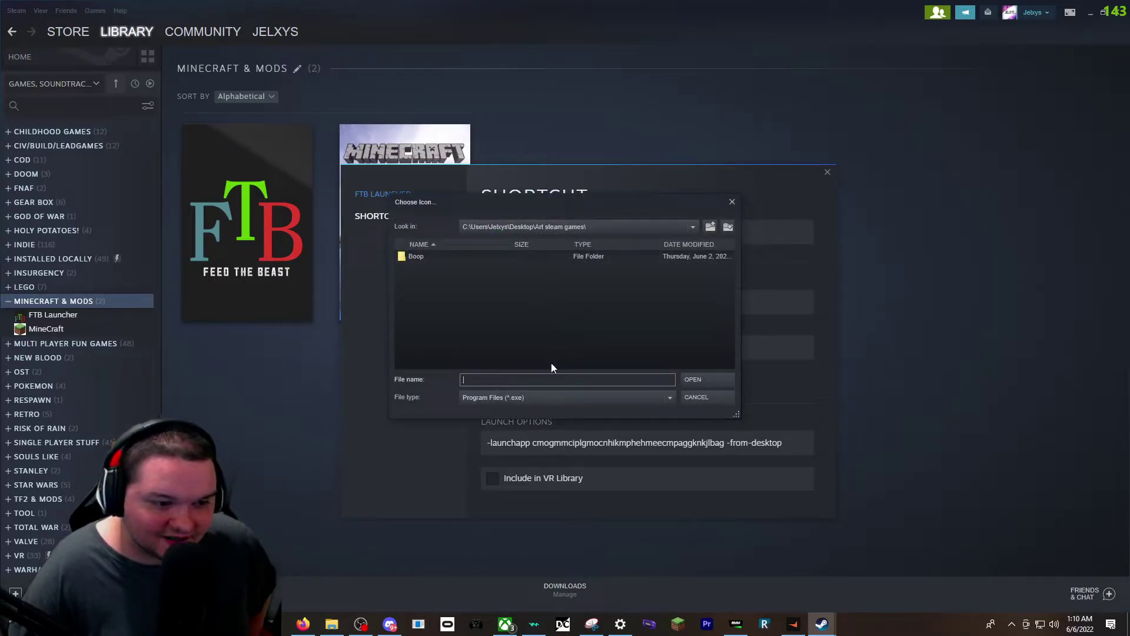
left_click(616, 398)
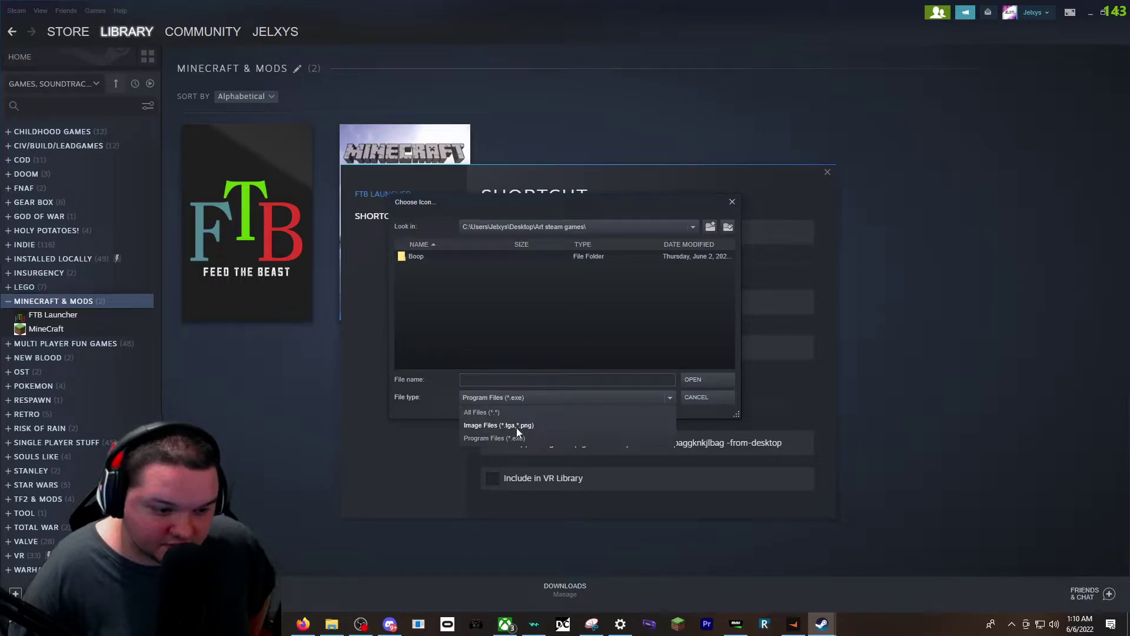
left_click(500, 425)
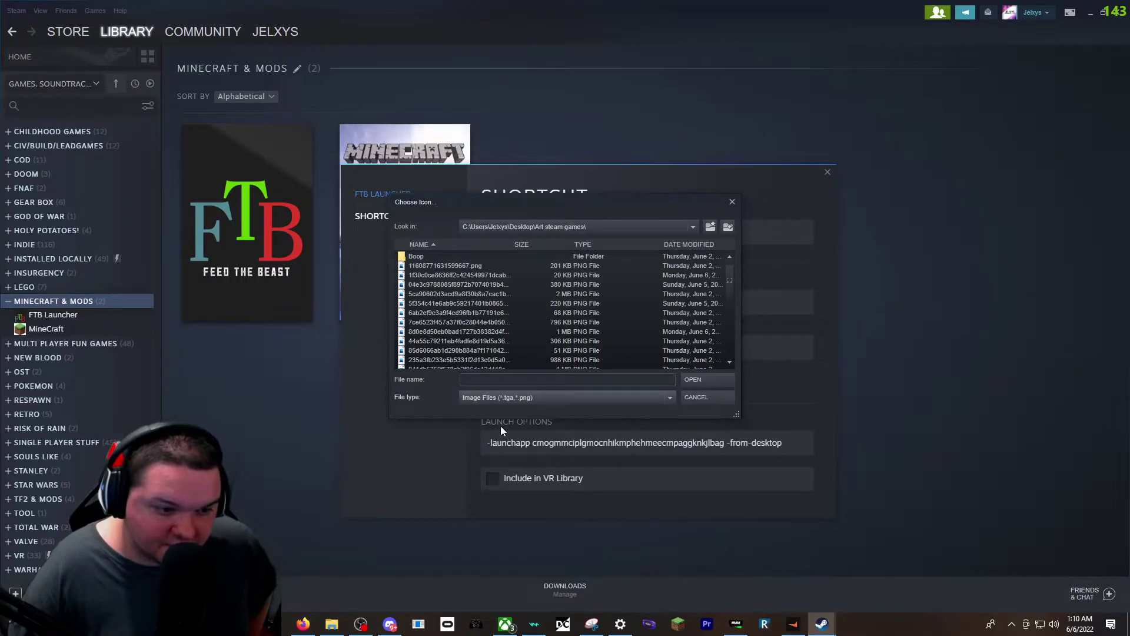
- Switch to File Explorer to look up the grass-block FTB icon's file name in the Art steam games folder, and return to Steam's icon chooser
left_click(331, 624)
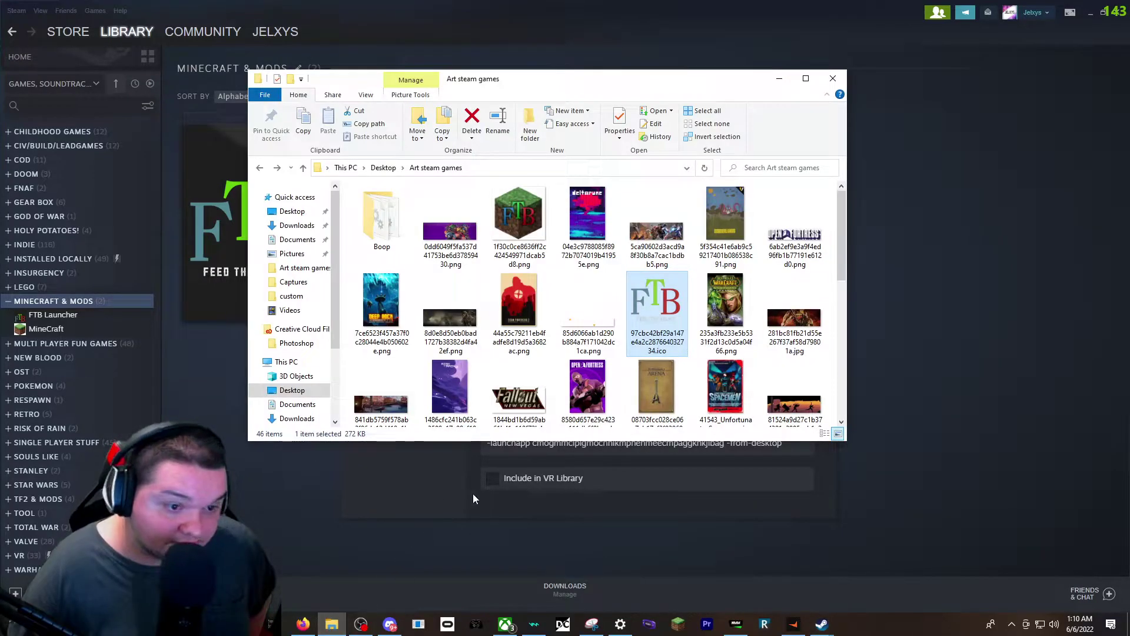
left_click(518, 246)
right_click(518, 248)
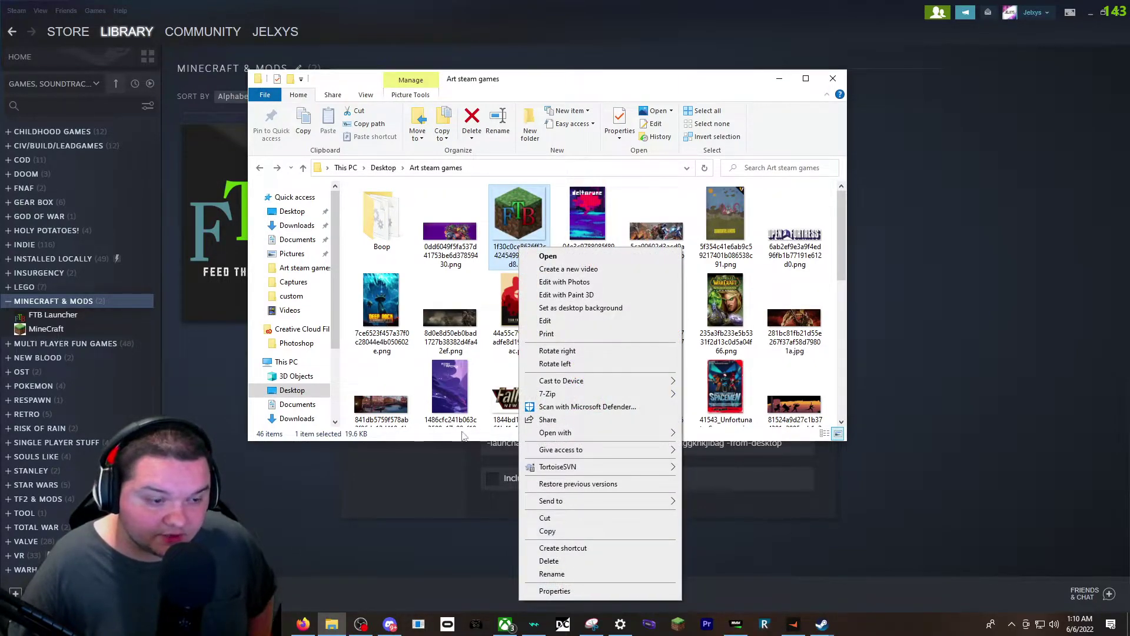
left_click(435, 460)
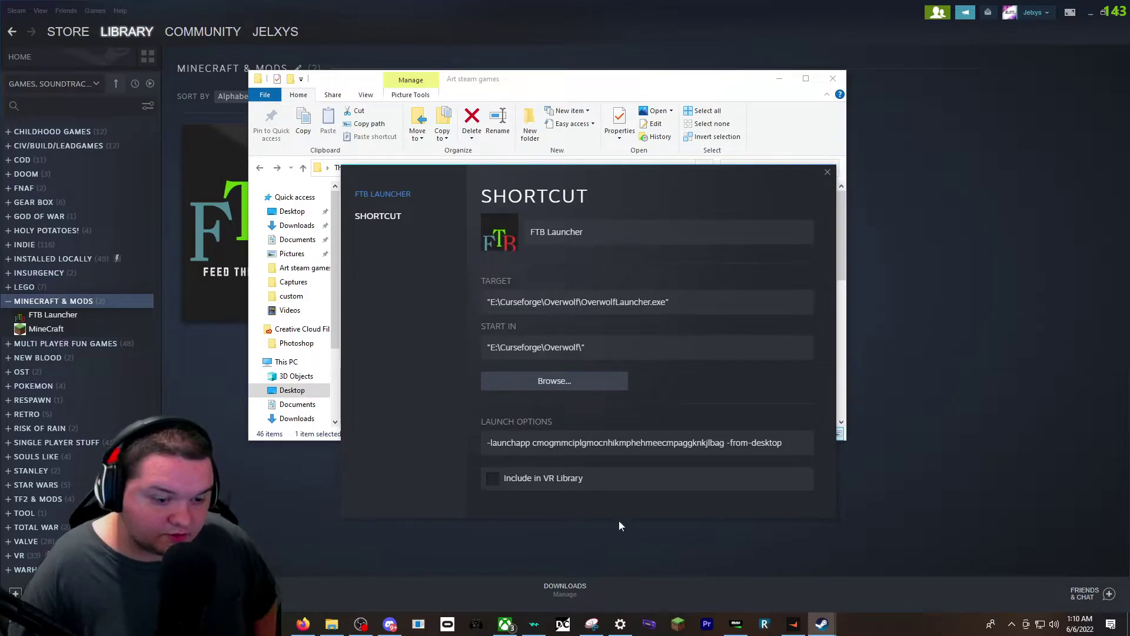
mouse_move(822, 625)
left_click(934, 564)
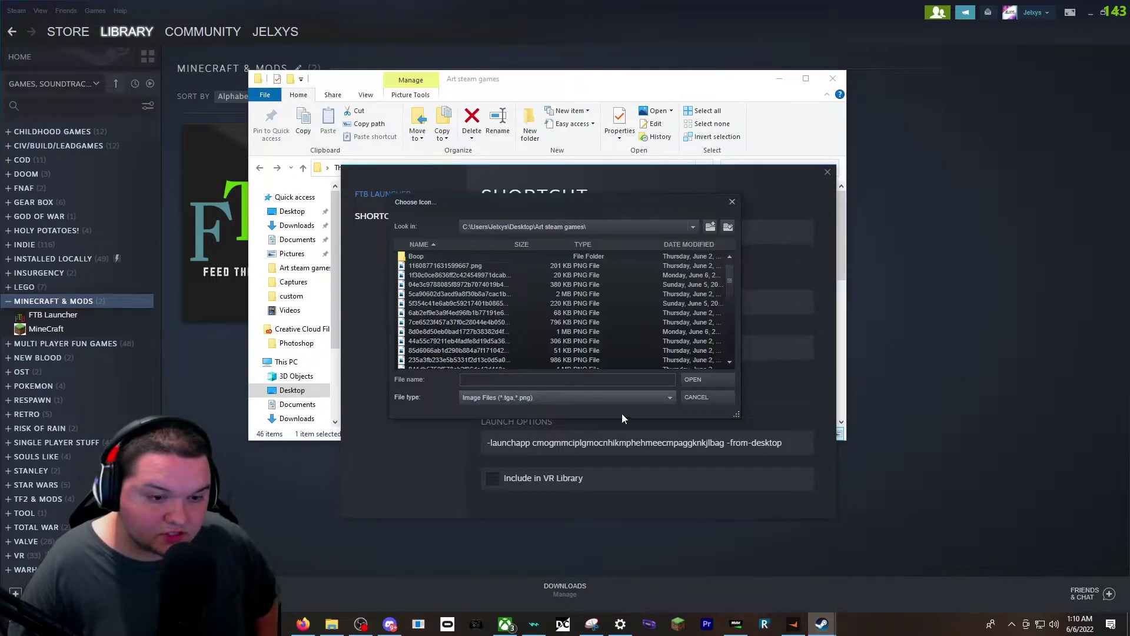
- Choose 1f30c0ce8636ff2c424549971dcab5d8.png from the Art steam games folder as the FTB Launcher shortcut's icon
left_click(504, 382)
type("1")
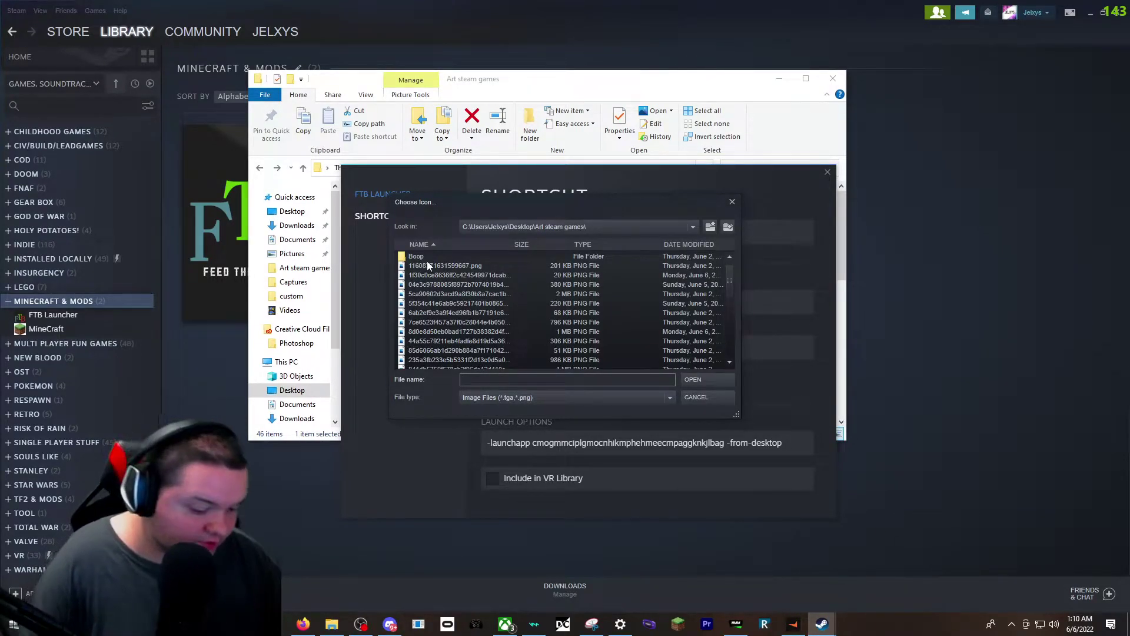
left_click(469, 95)
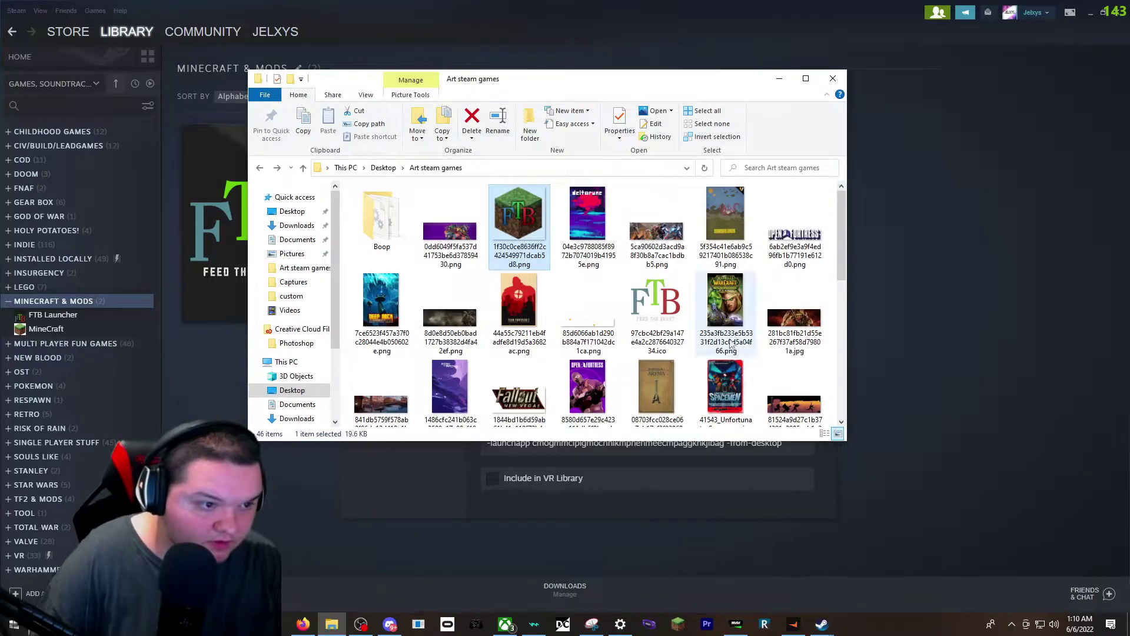
left_click(822, 625)
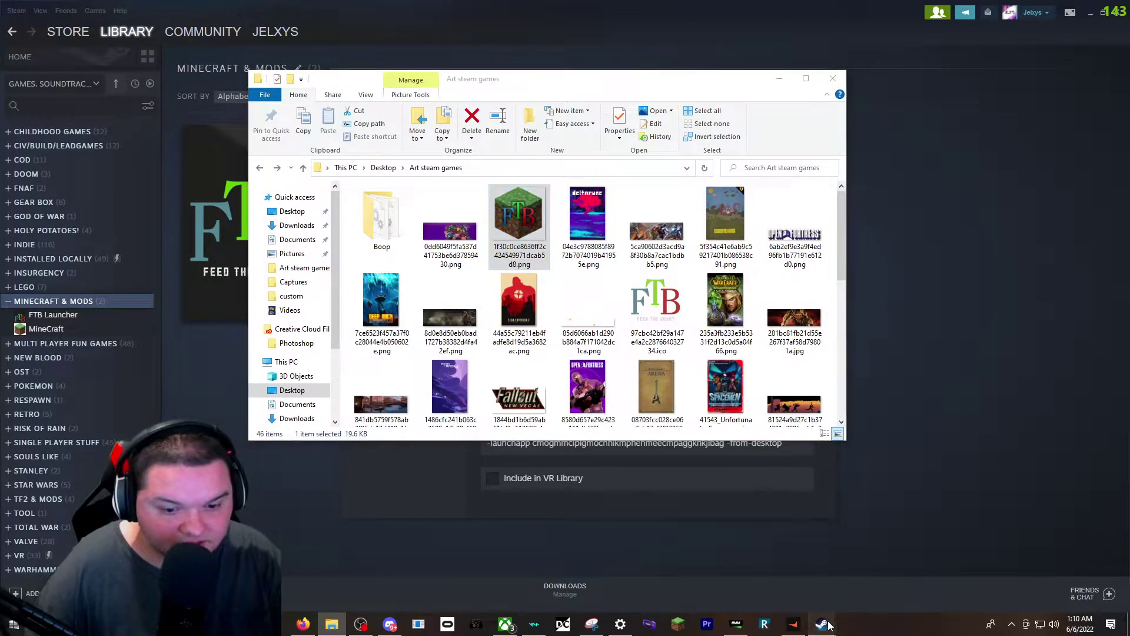
left_click(922, 586)
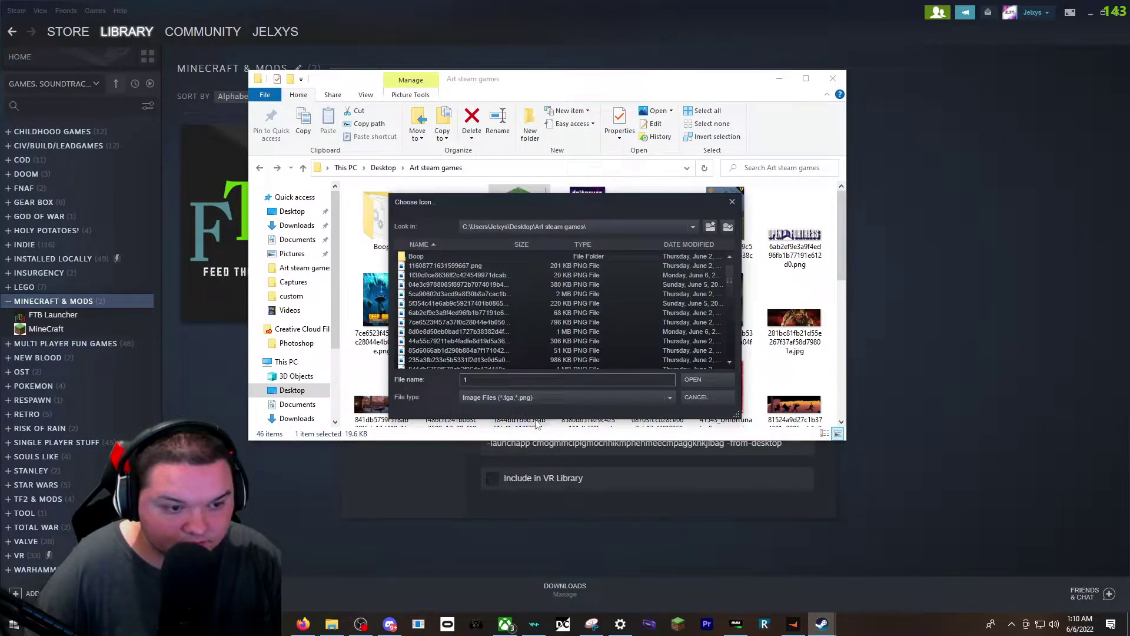
type("f")
left_click(505, 392)
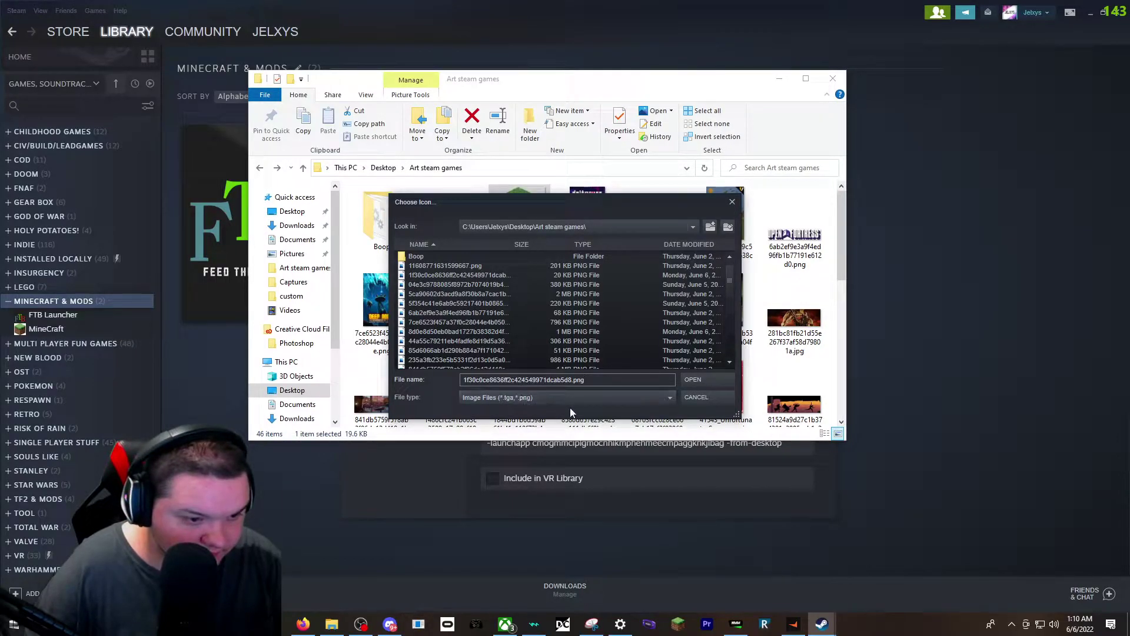
left_click(708, 380)
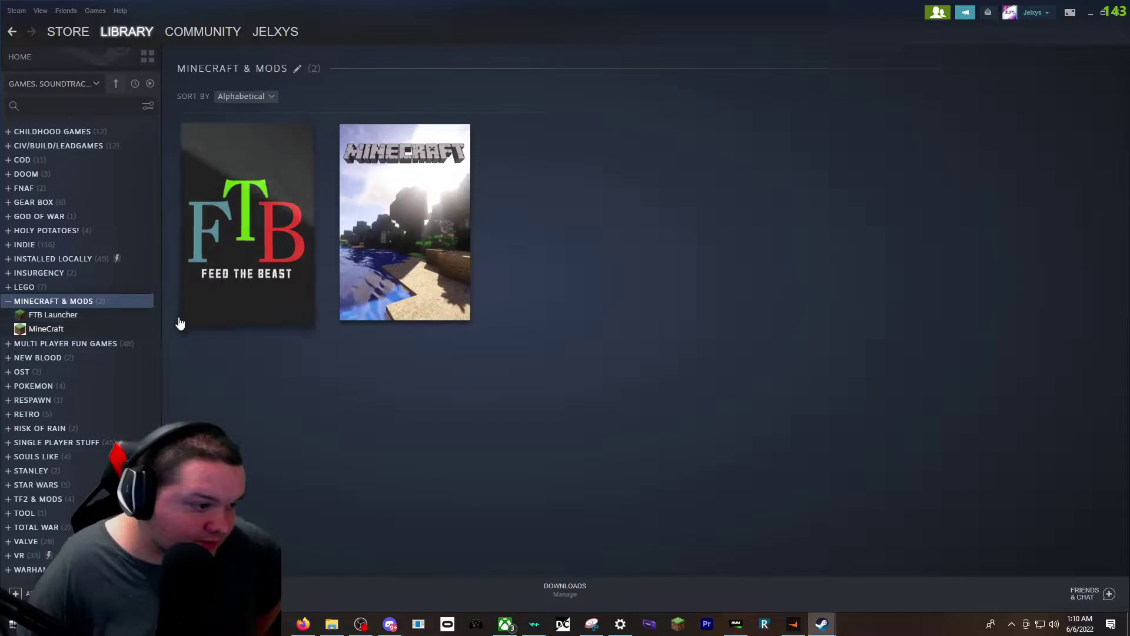
- Switch to Firefox, search SteamGridDB for "minecraft" and open the Minecraft game page
left_click(303, 624)
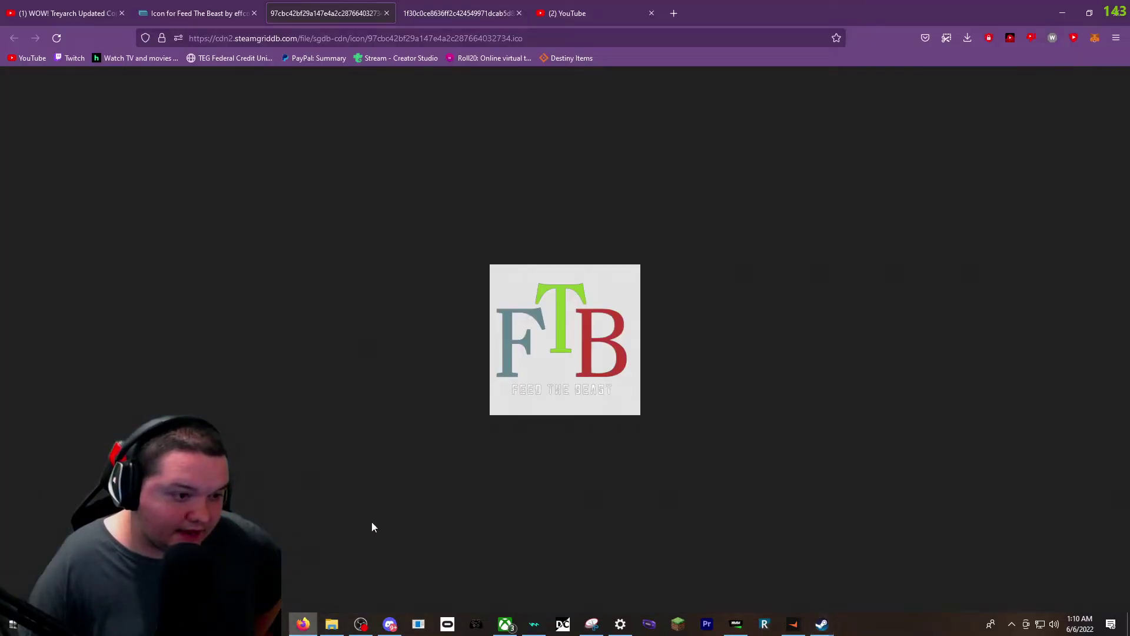
left_click(194, 13)
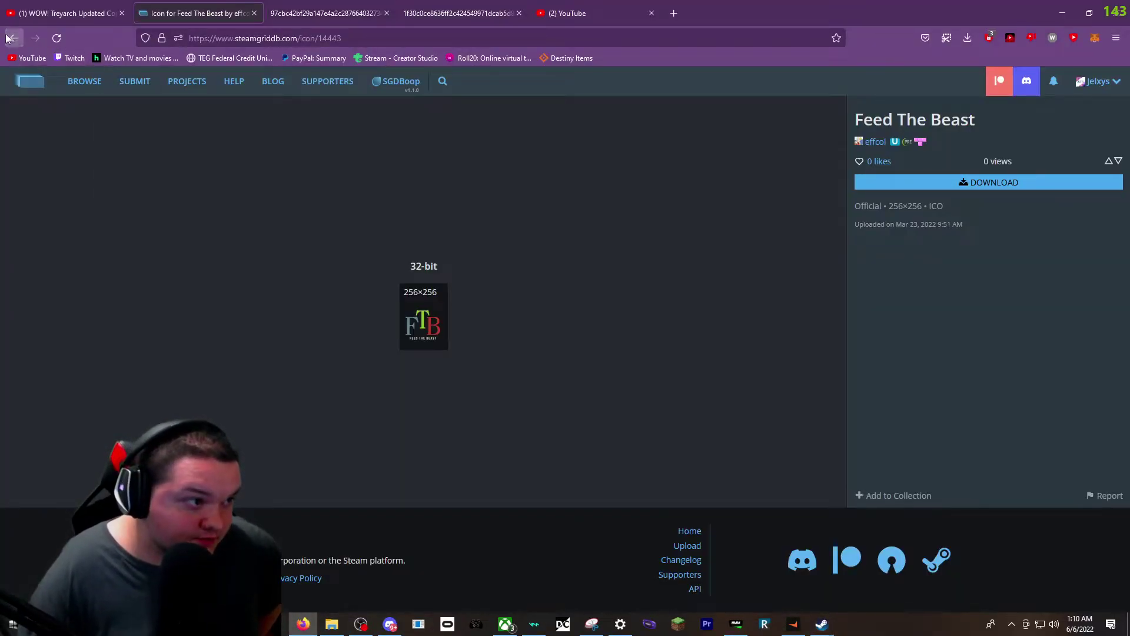
left_click(14, 37)
left_click(443, 81)
type("Feed")
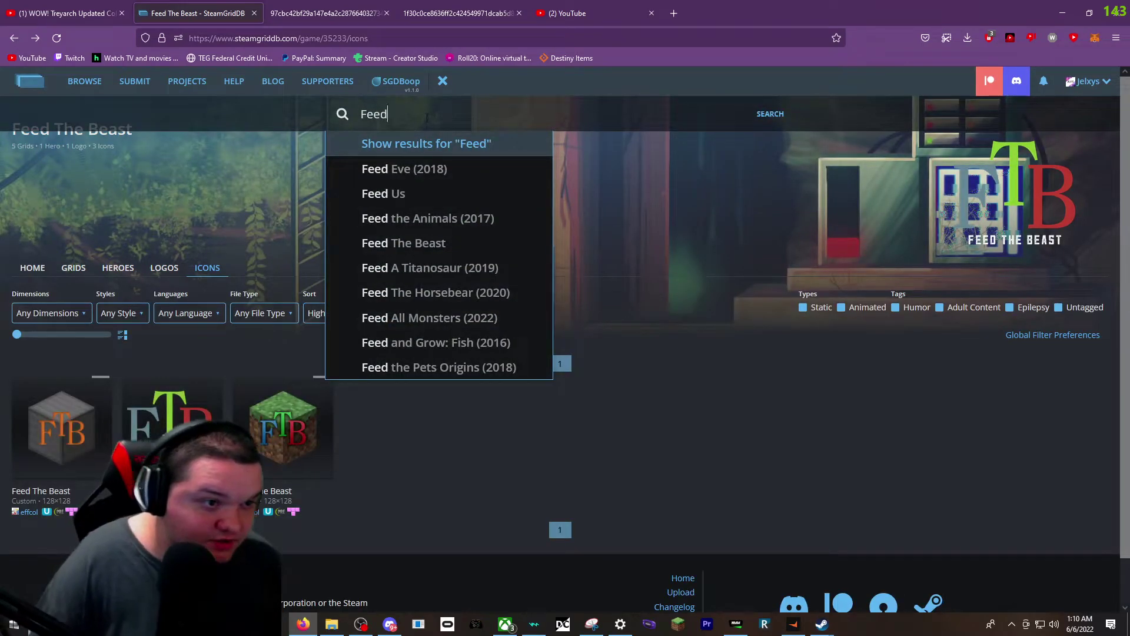
key("ctrl+a")
type("mine")
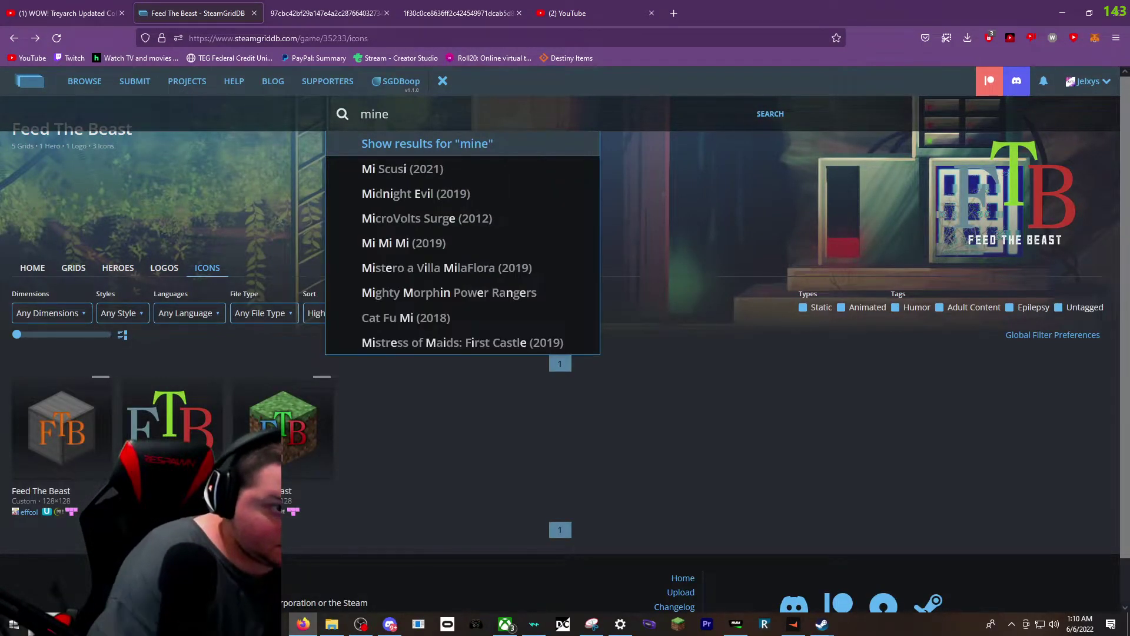
scroll(683, 150, "down", 1)
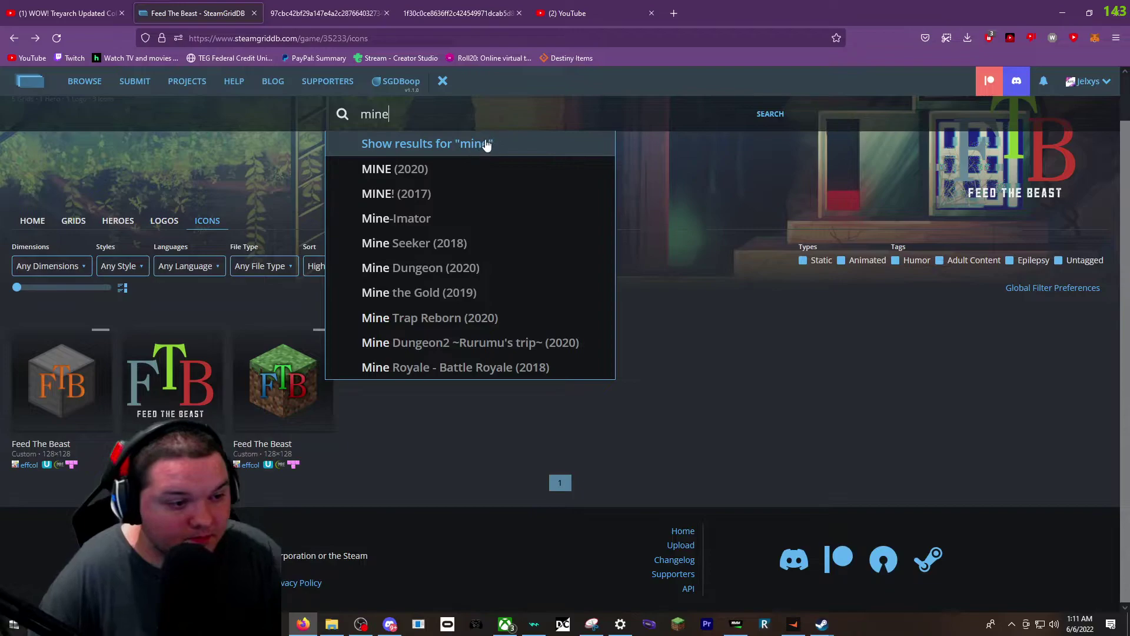
type("craft")
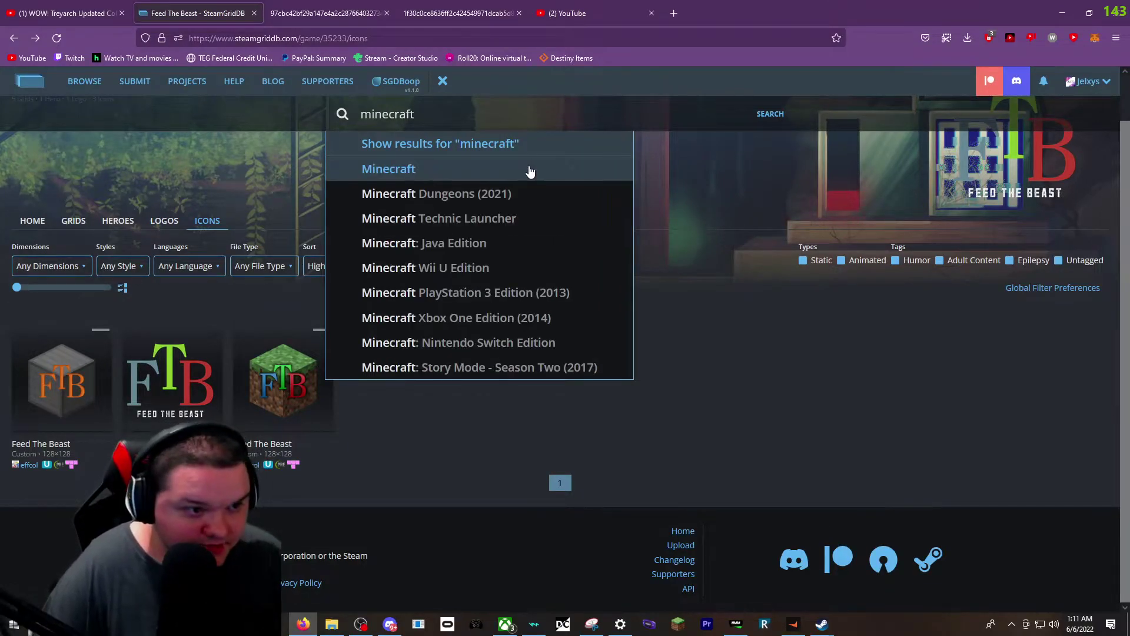
left_click(498, 171)
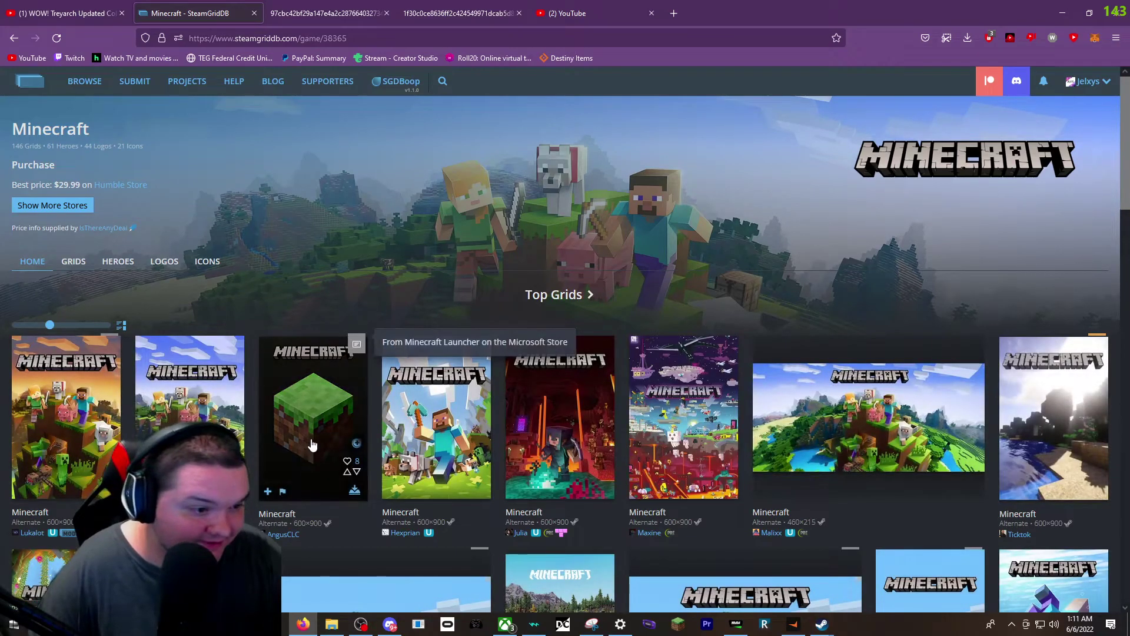
- Download the official new-launcher grass-block icon from Minecraft's SteamGridDB icons and save it in the Art steam games folder
left_click(208, 261)
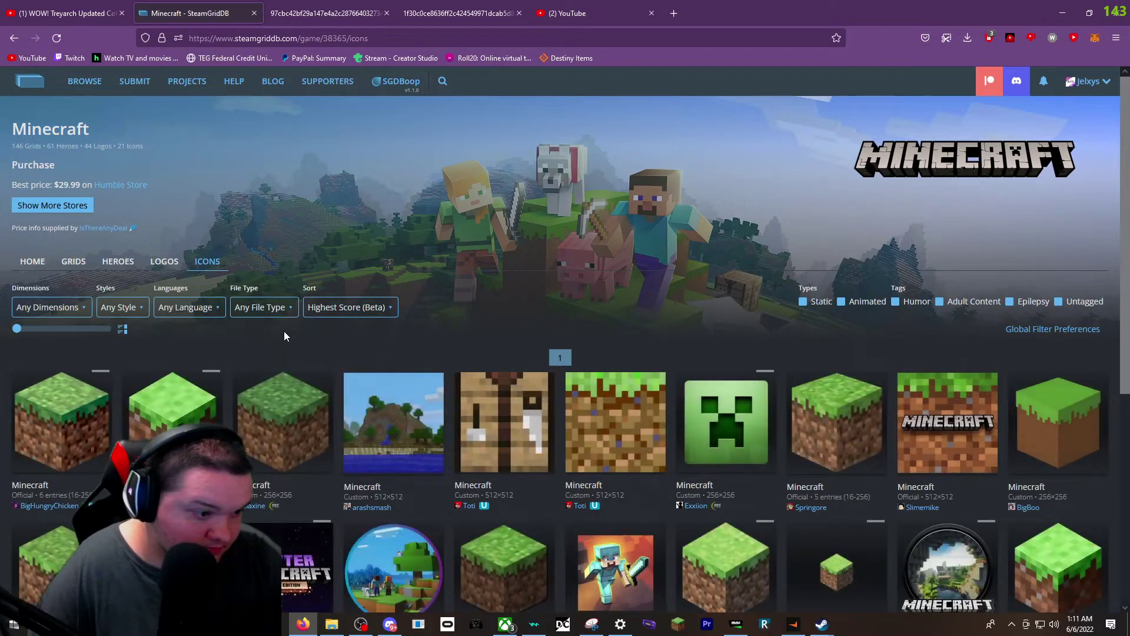
scroll(283, 333, "down", 2)
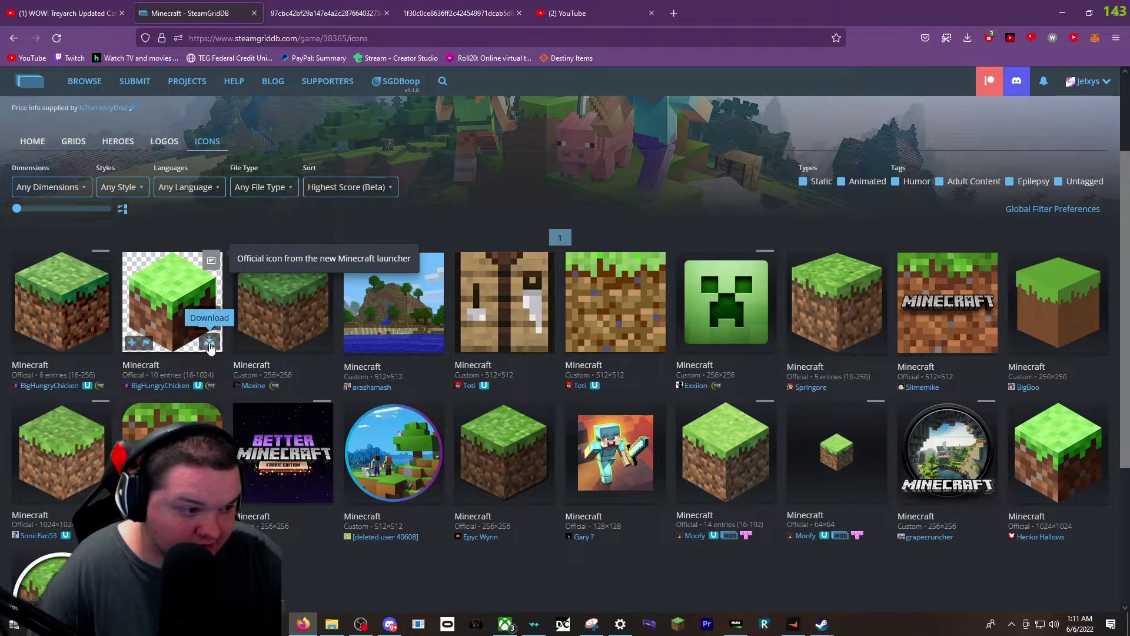
left_click(165, 283)
left_click_drag(548, 316, 576, 395)
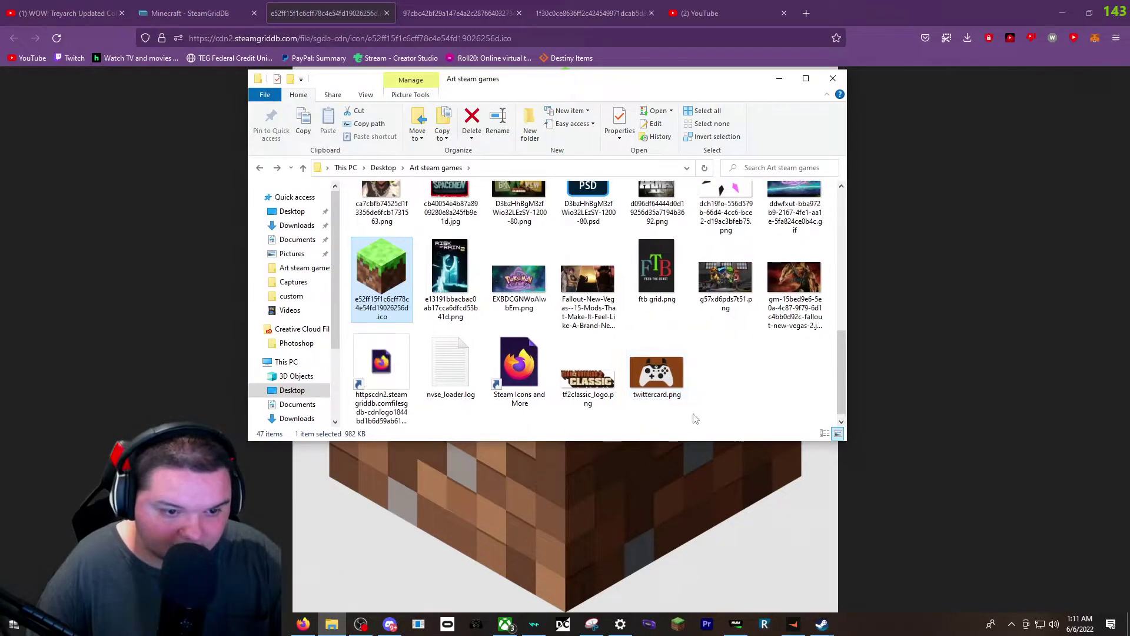
scroll(412, 365, "up", 2)
scroll(389, 369, "down", 2)
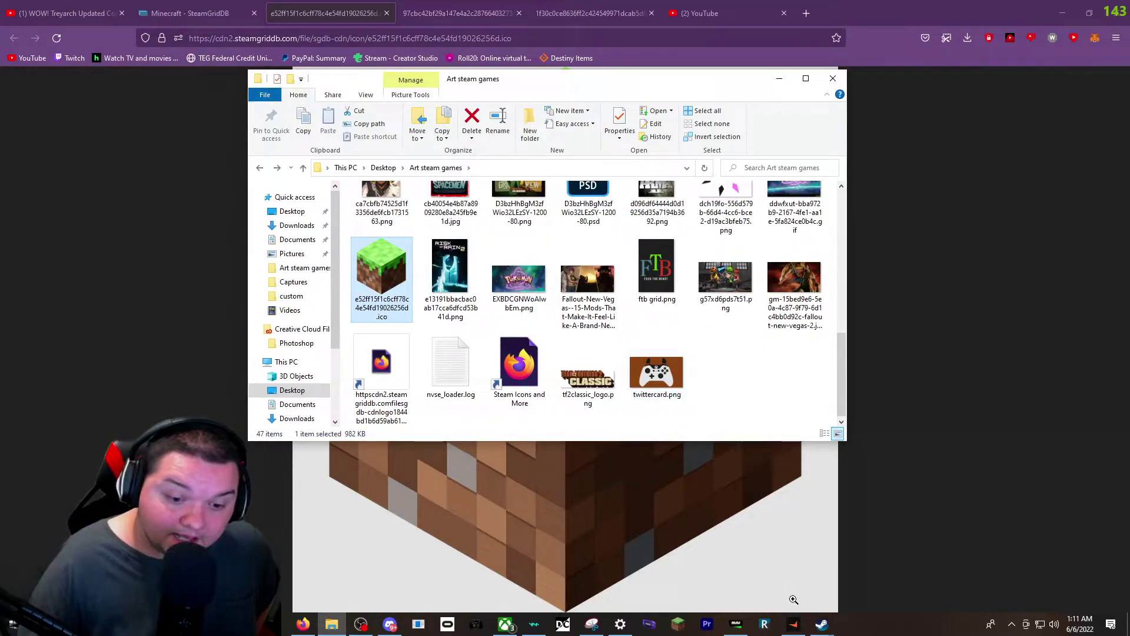
- Switch to Steam and open the MineCraft shortcut's properties from the Minecraft & Mods collection
mouse_move(822, 624)
left_click(791, 564)
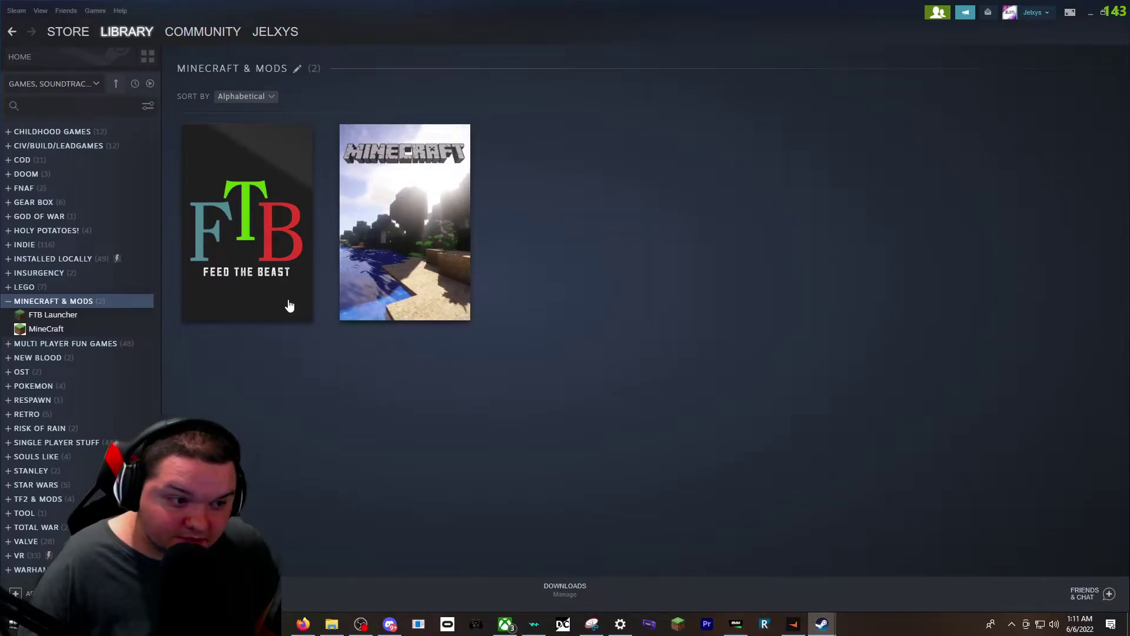
right_click(97, 329)
right_click(388, 318)
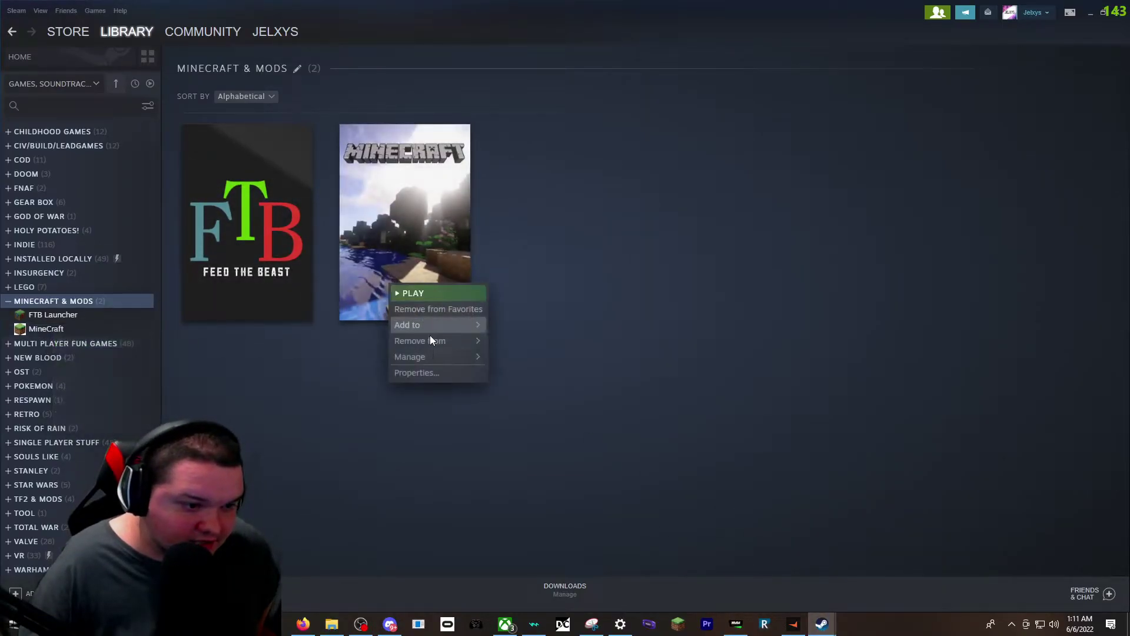
left_click(428, 371)
left_click(508, 232)
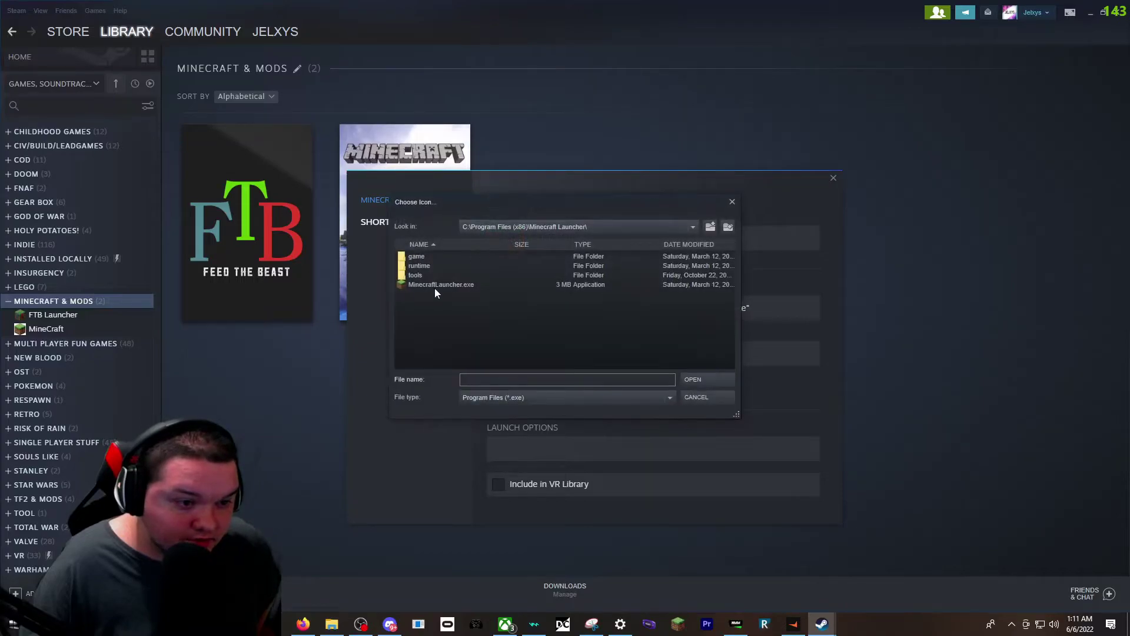
left_click(437, 285)
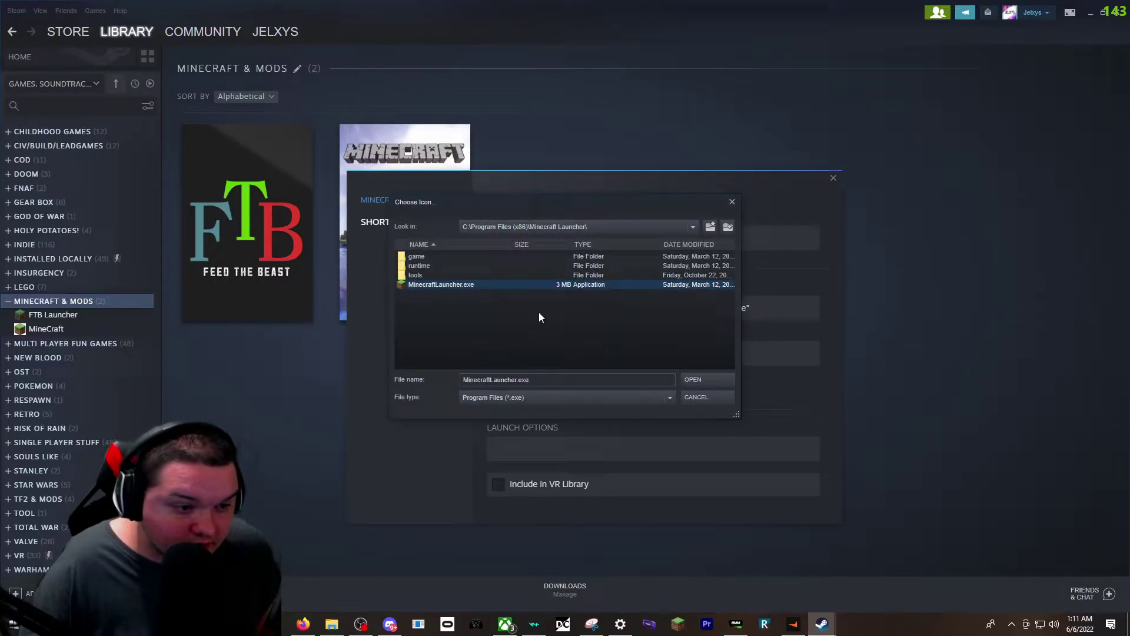
left_click(600, 228)
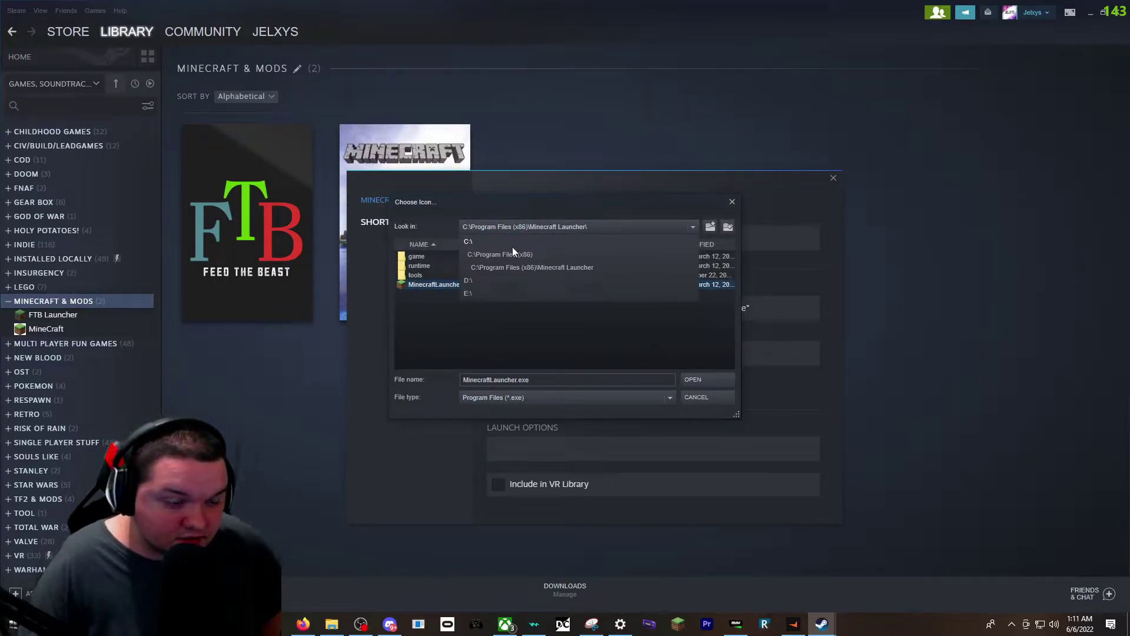
left_click(514, 334)
left_click(732, 202)
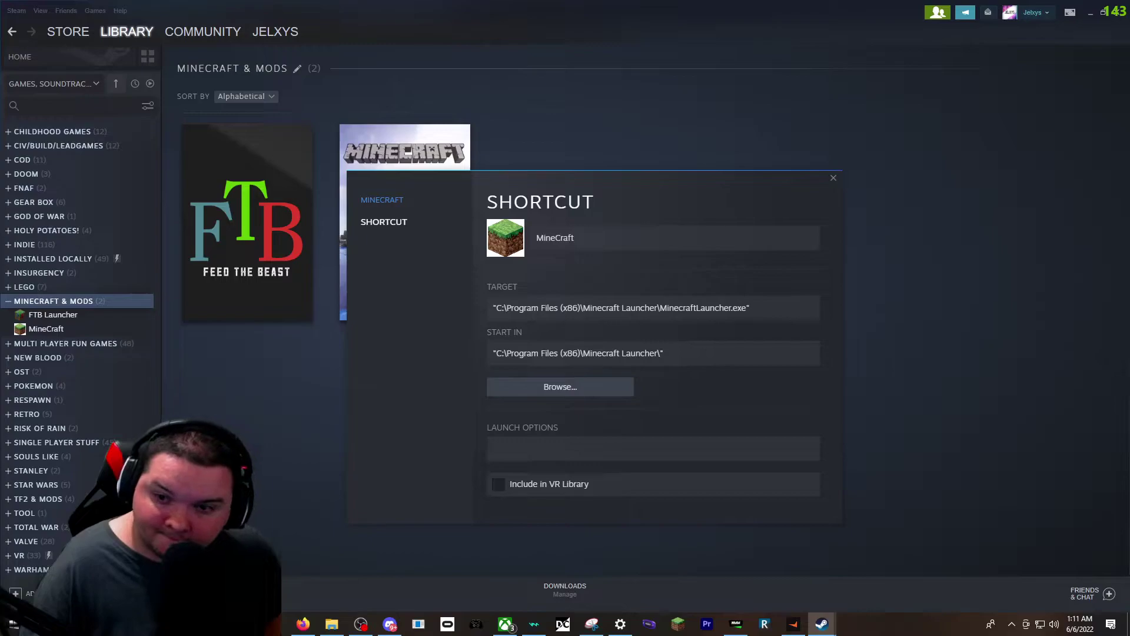
- Try to find the grass-block icon starting with e52f for the MineCraft shortcut, checking its name in the Art steam games folder
left_click_drag(1129, 240, 551, 178)
left_click(332, 624)
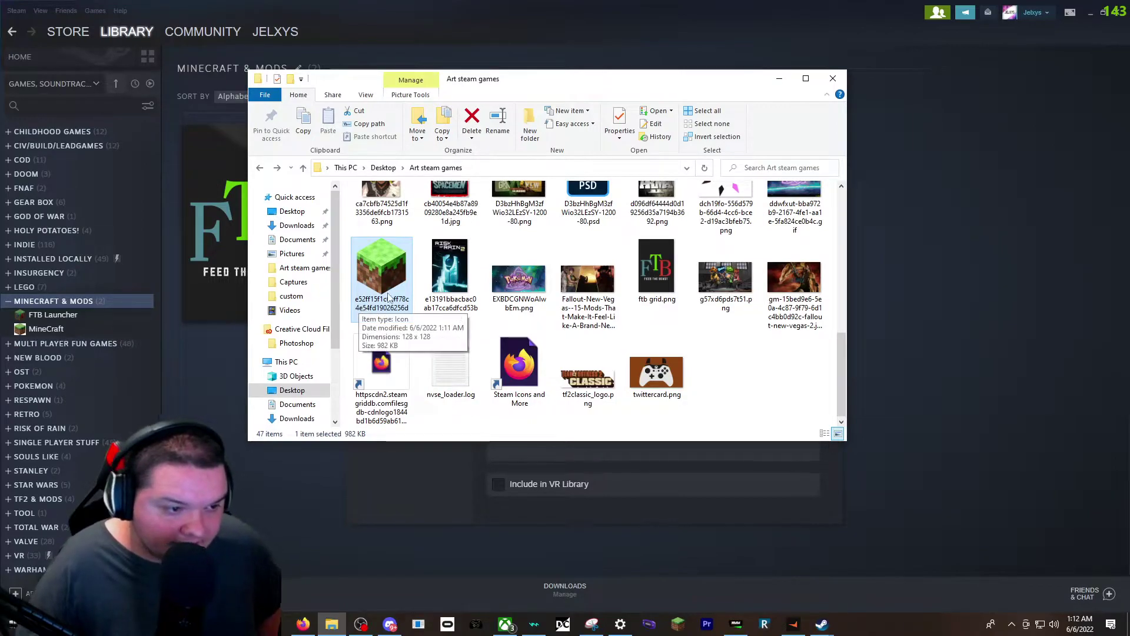
left_click(779, 79)
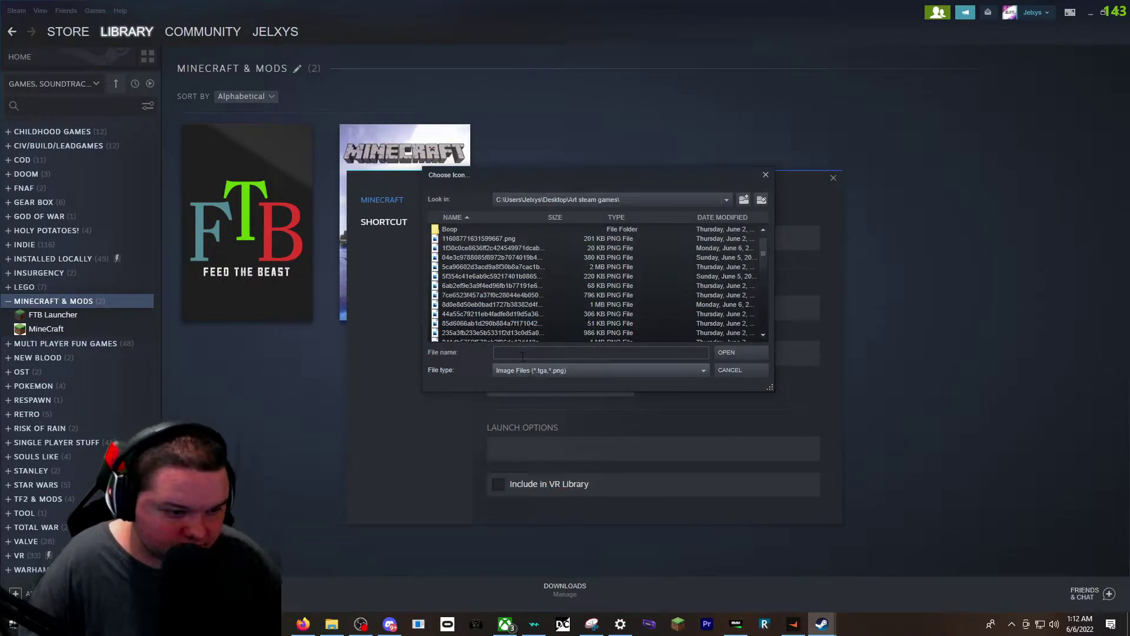
left_click(523, 356)
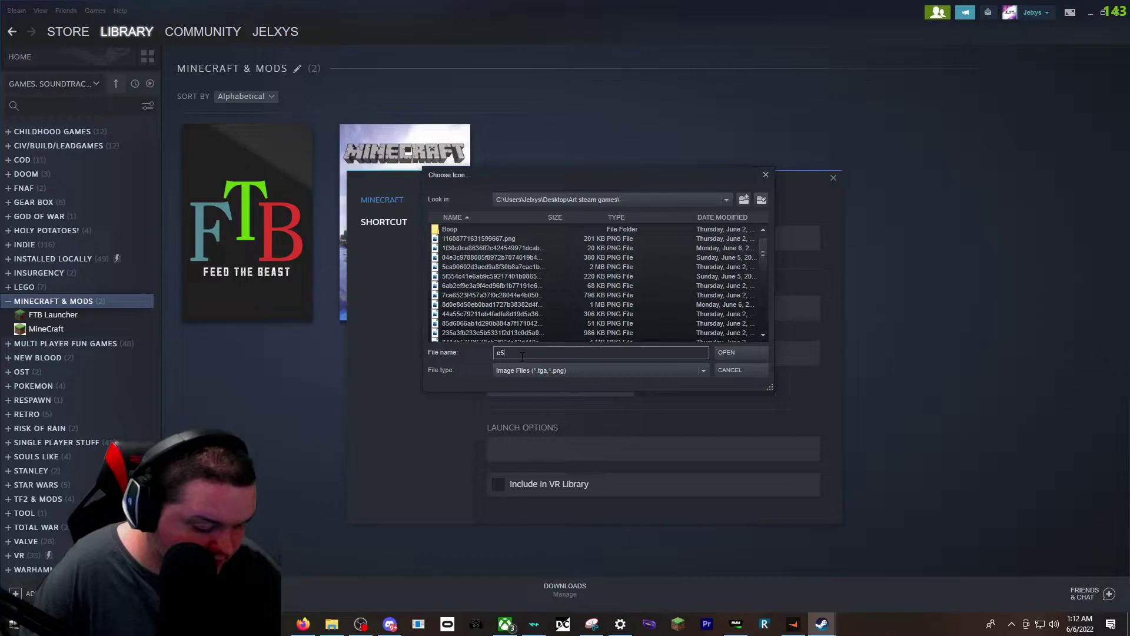
type("e52f")
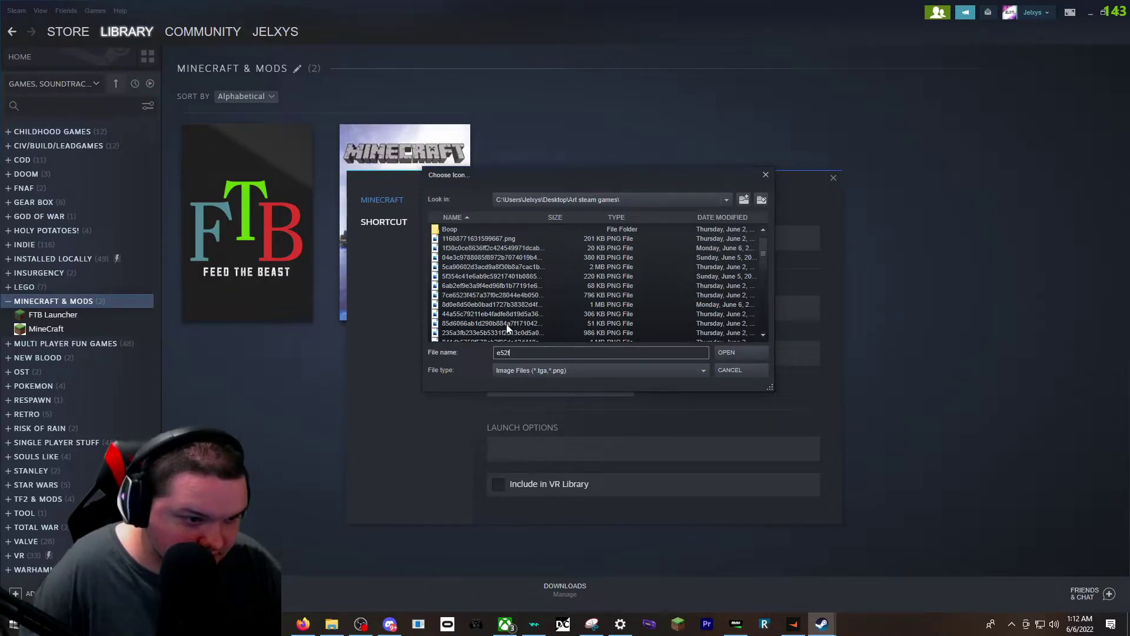
scroll(475, 303, "down", 4)
scroll(476, 307, "down", 2)
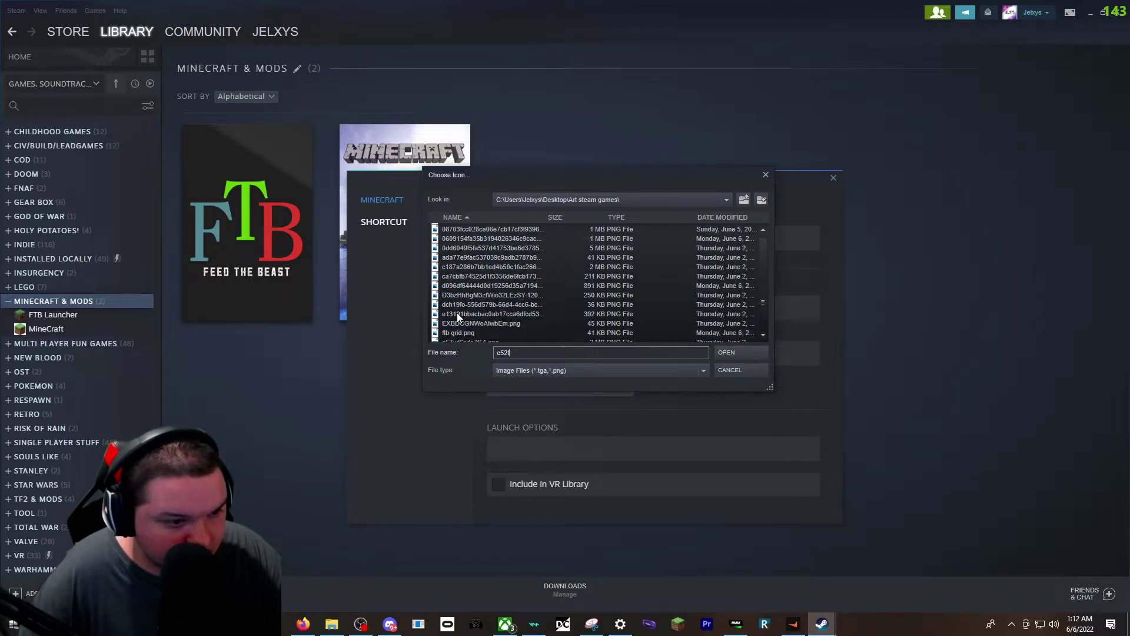
left_click_drag(765, 295, 760, 242)
left_click(303, 624)
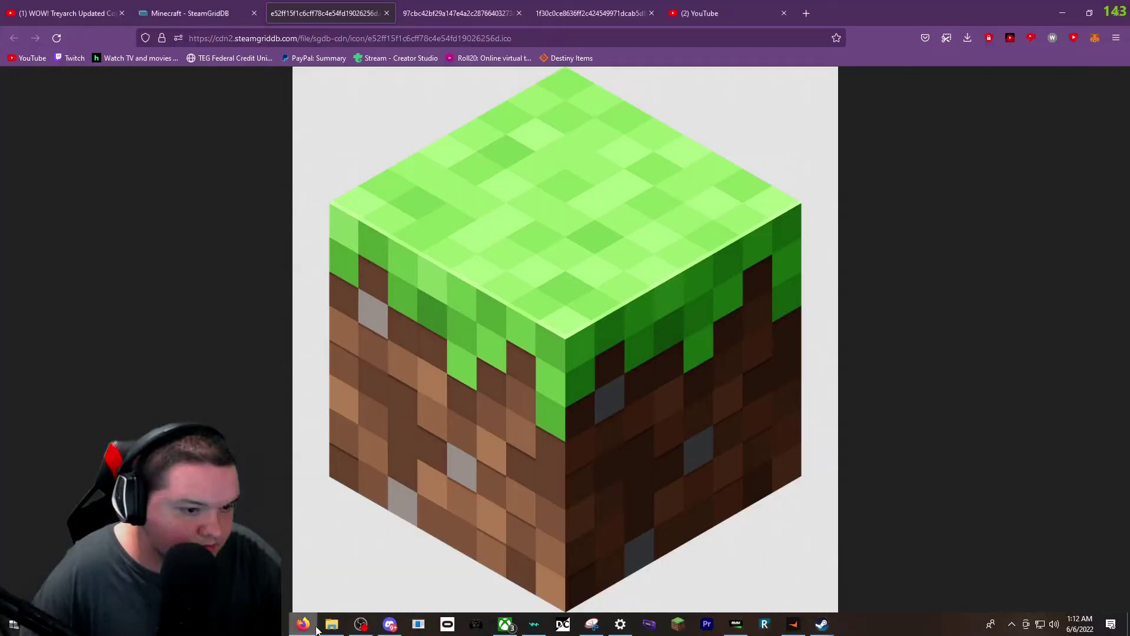
left_click(1062, 14)
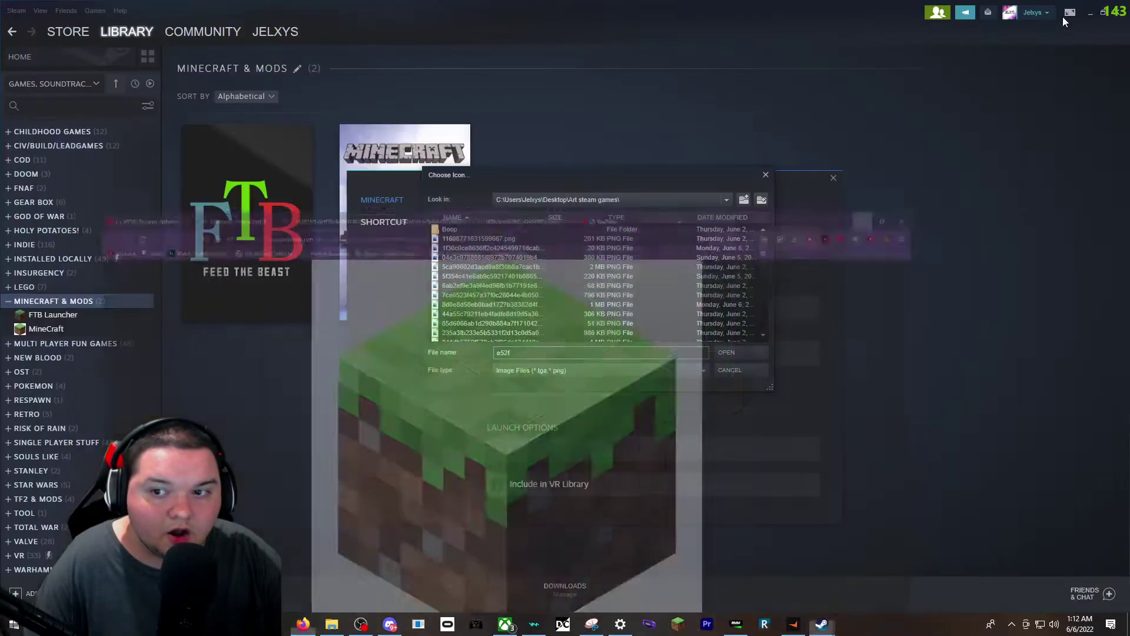
- Show all file types in the icon chooser and look through the Art steam games folder for the grass-block icon
left_click(602, 372)
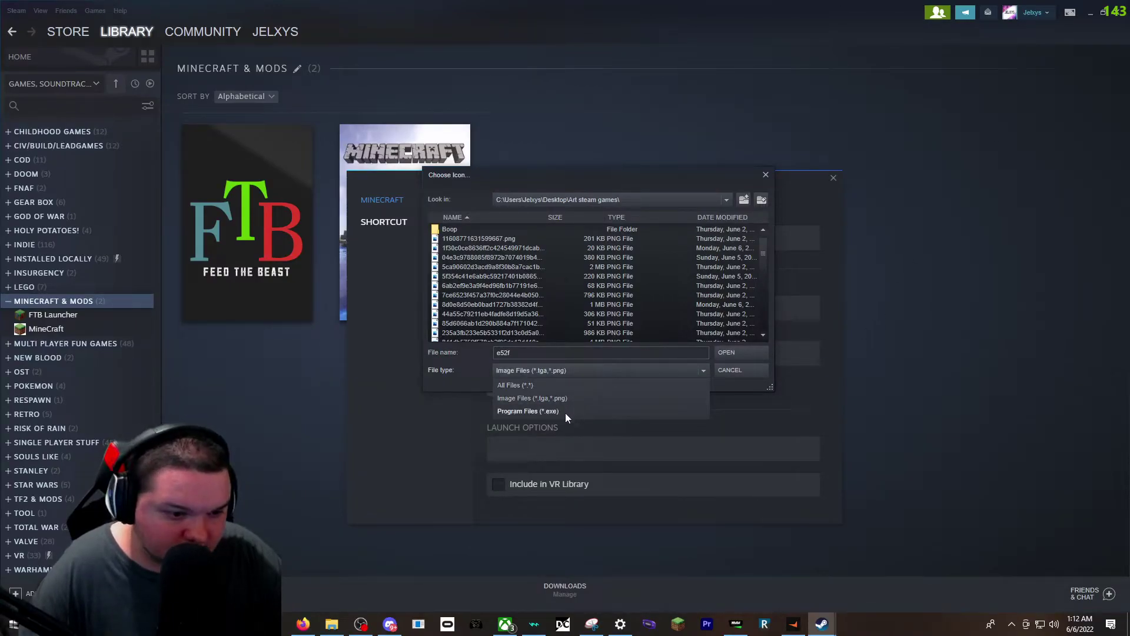
left_click(560, 385)
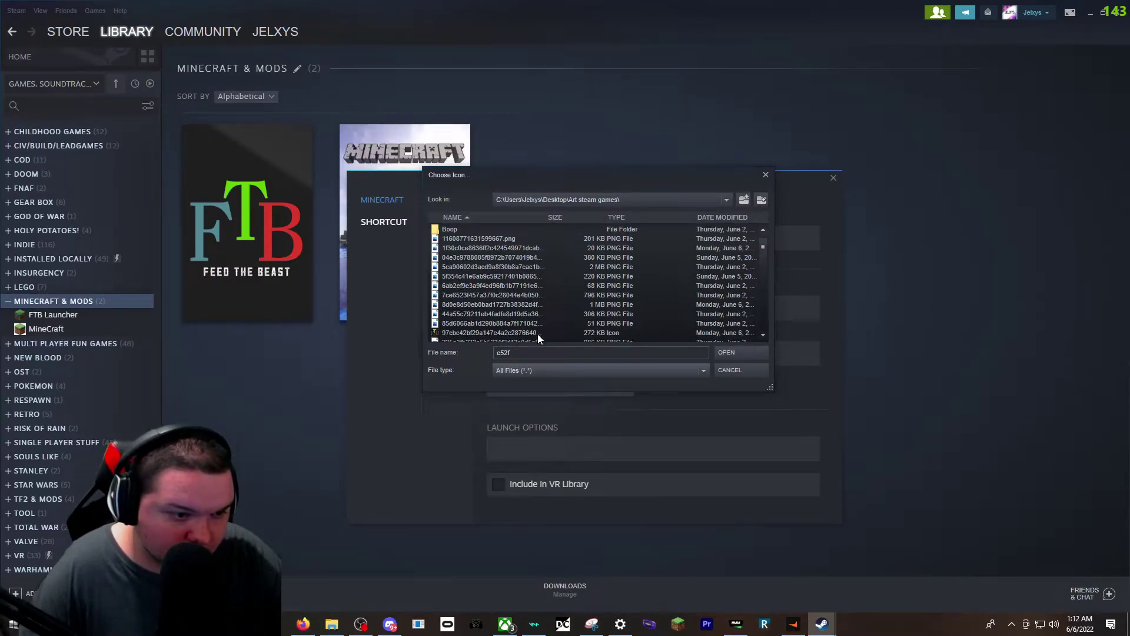
scroll(536, 335, "down", 1)
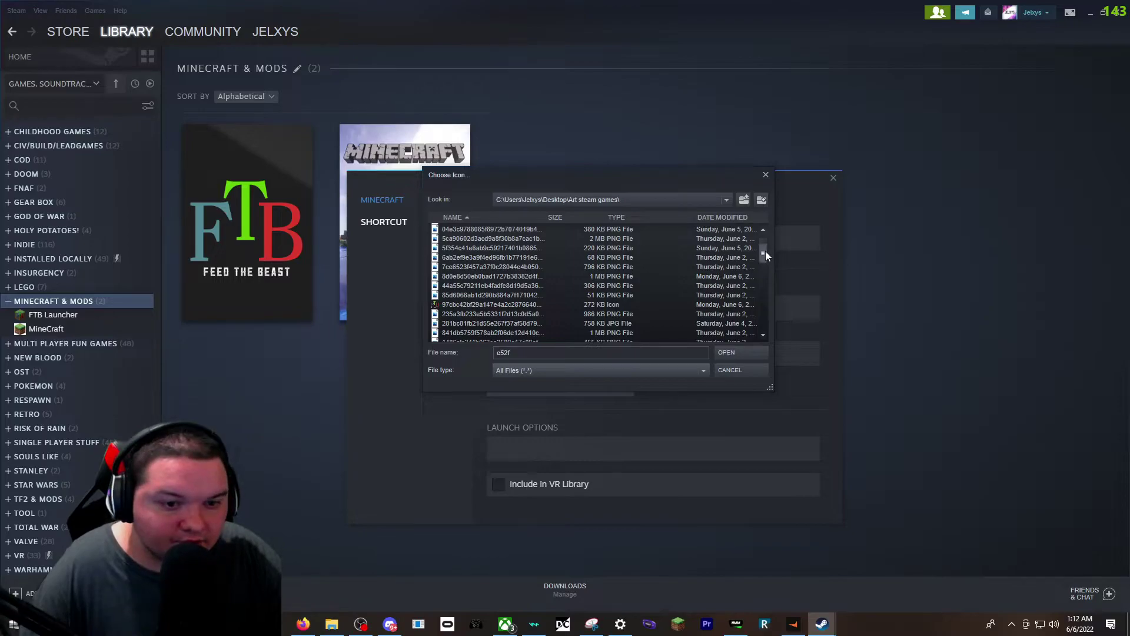
scroll(764, 253, "down", 2)
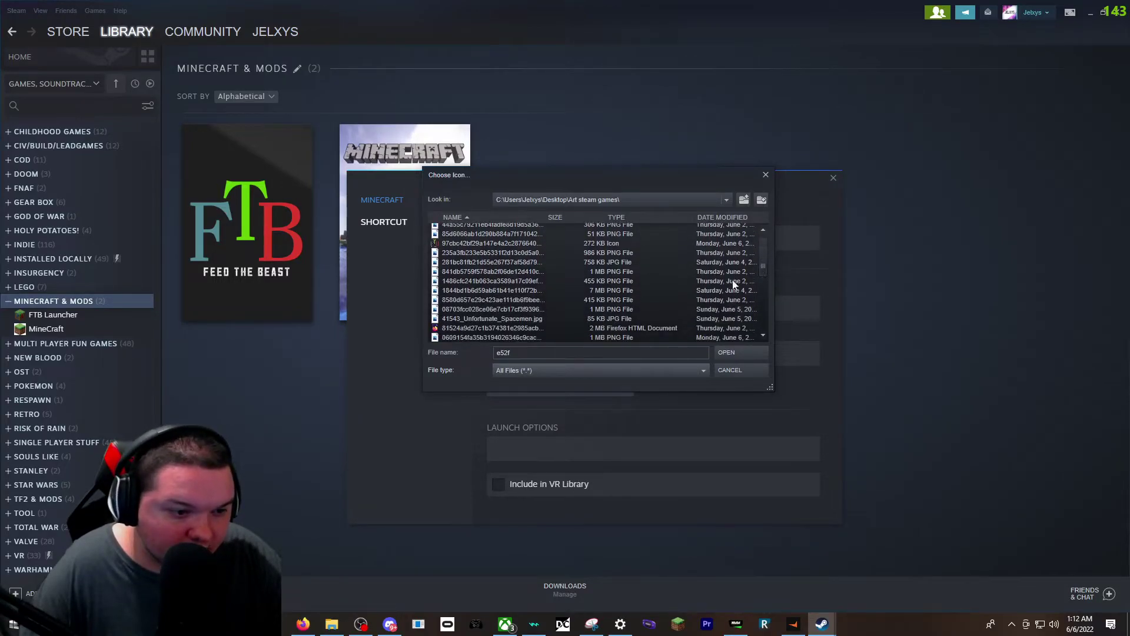
left_click(582, 352)
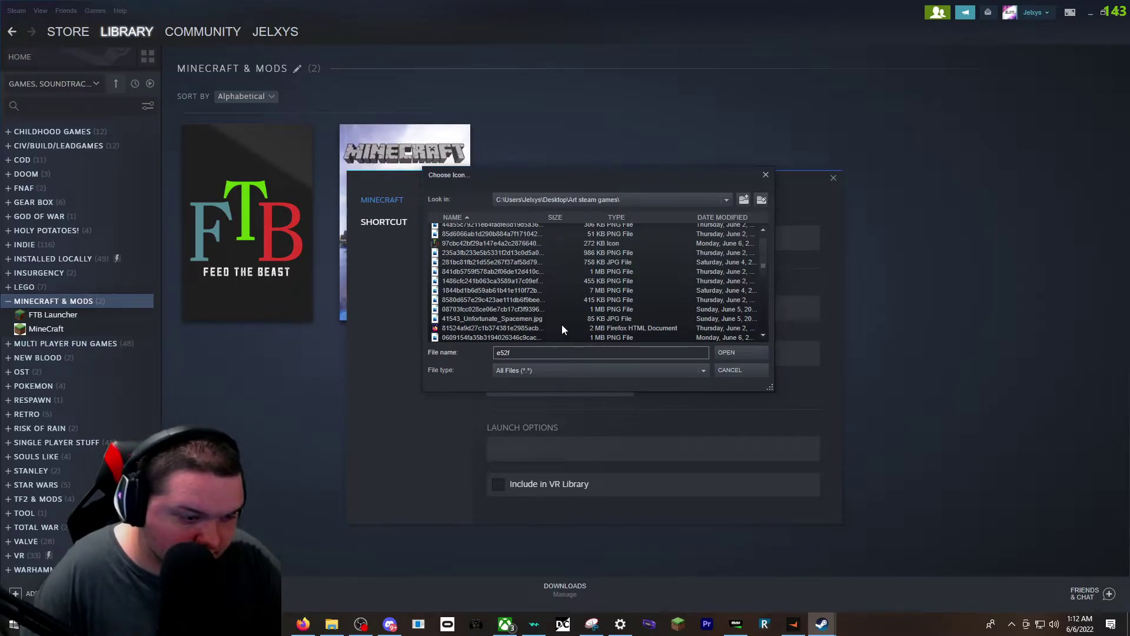
left_click_drag(762, 270, 771, 244)
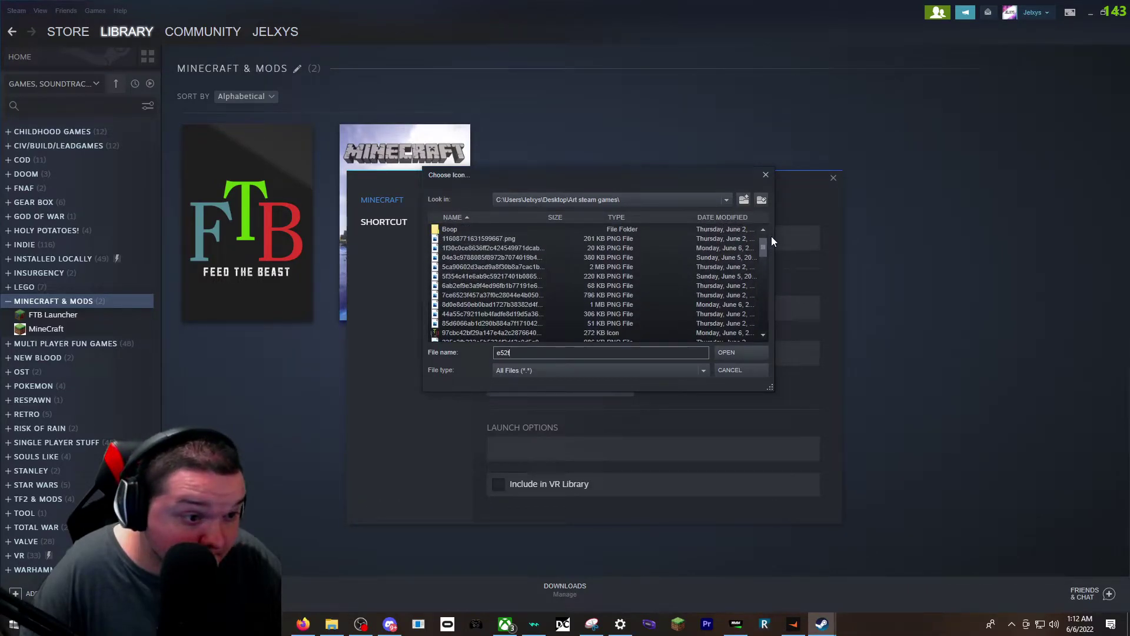
- Copy the grass-block icon's file name from File Explorer and set e52ff15f1c6cff78c4e54fd19026256d.ico as the MineCraft shortcut's icon
left_click(332, 623)
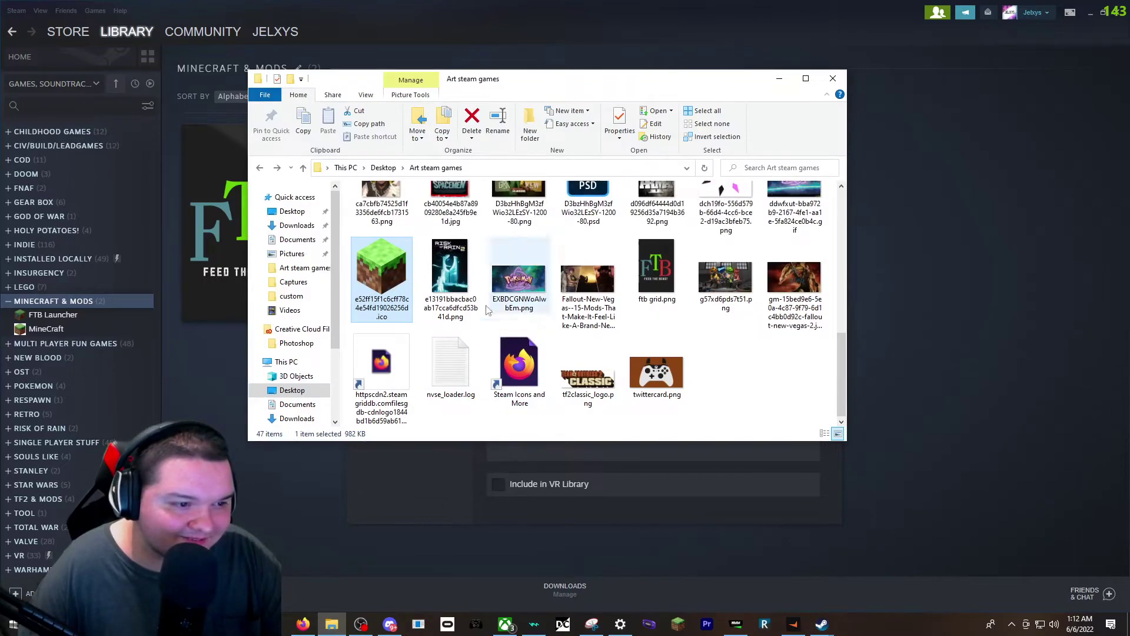
left_click_drag(530, 83, 994, 60)
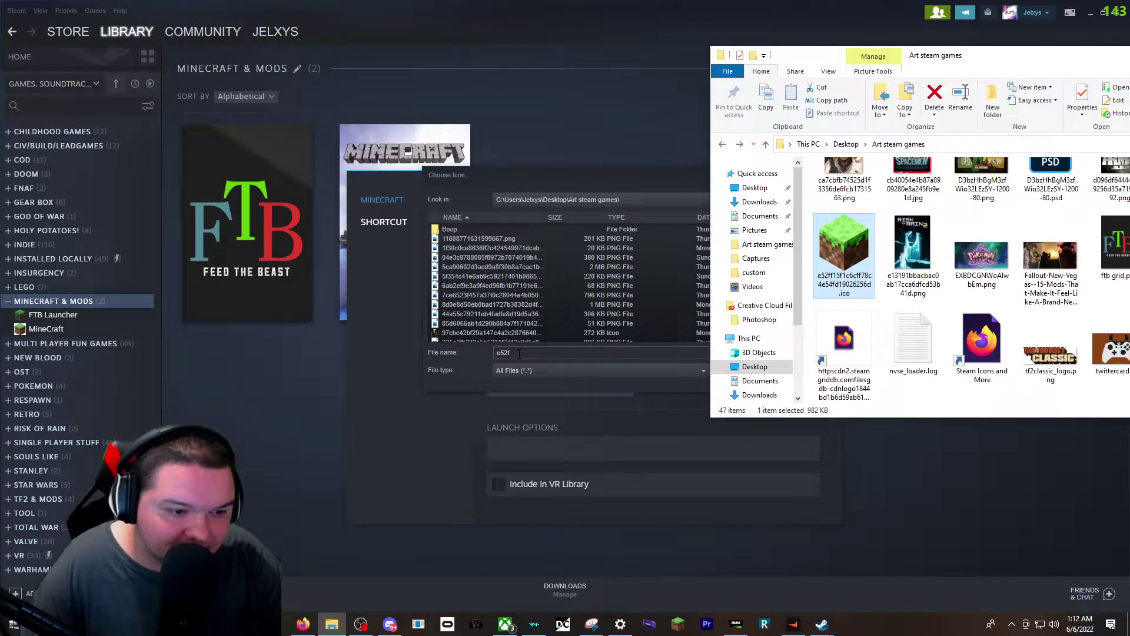
right_click(848, 282)
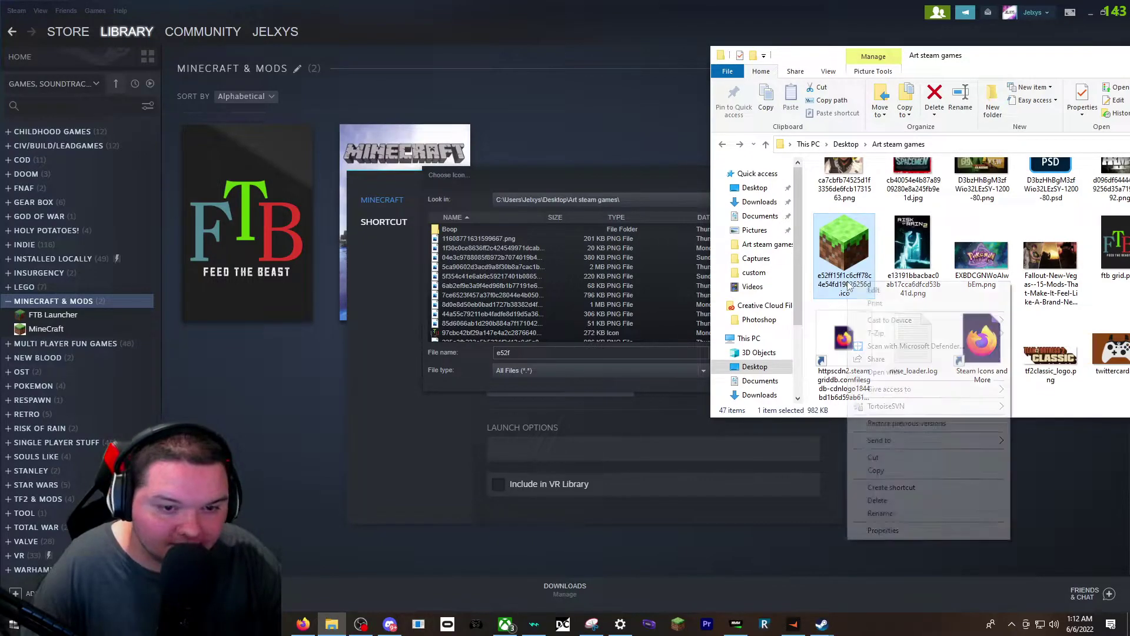
left_click(887, 513)
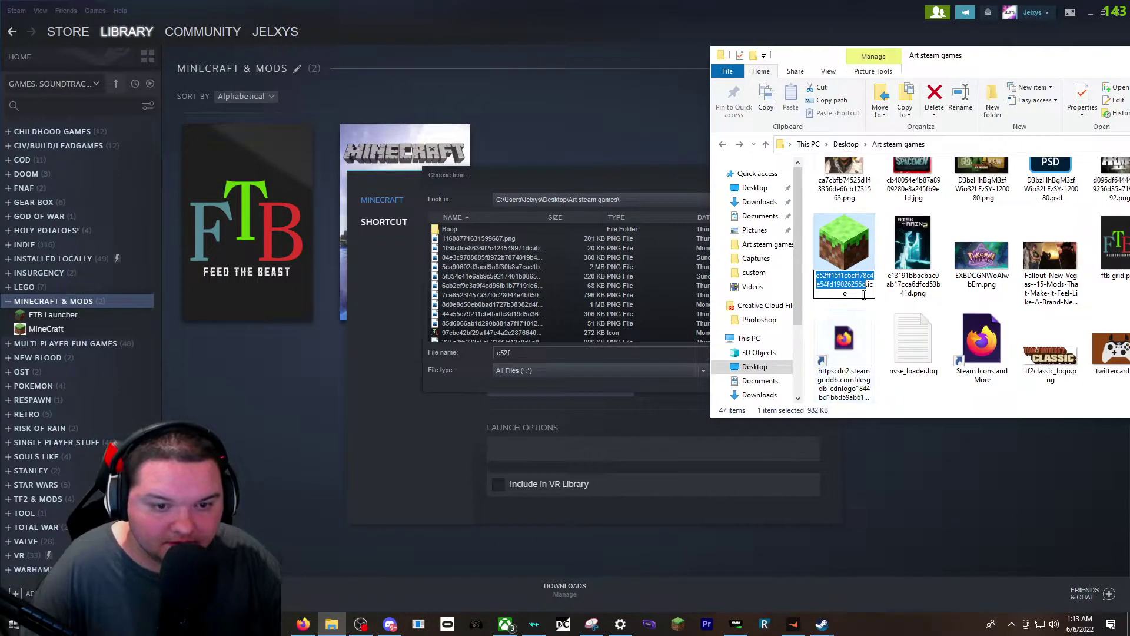
double_click(561, 356)
type("e52ff15f1c6cff78c4e54fd19026256d")
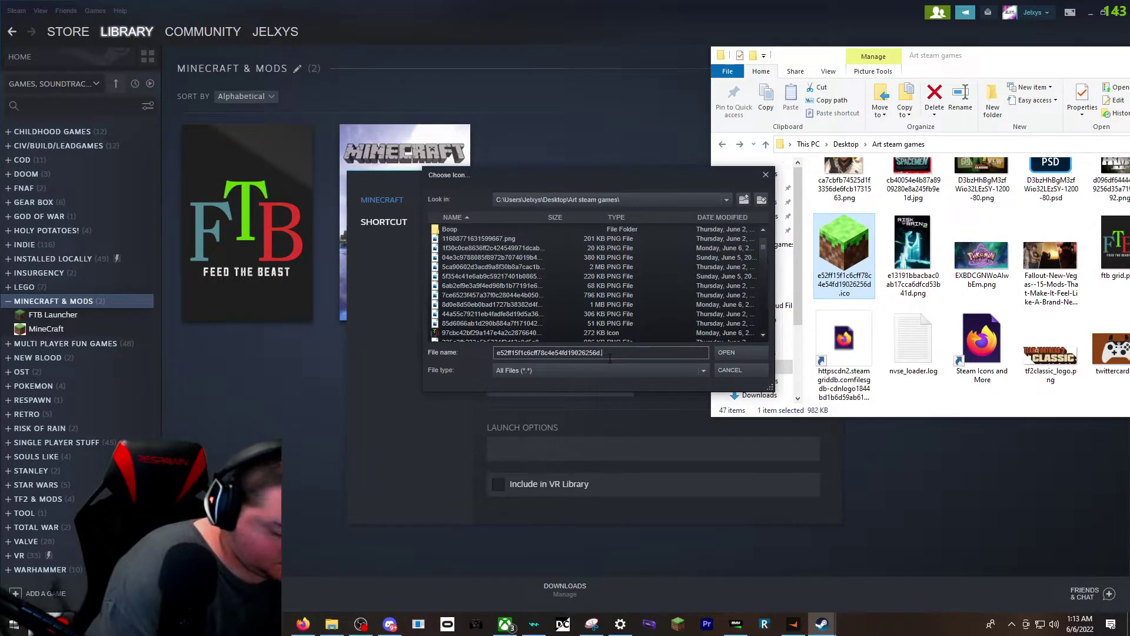
type(".ico")
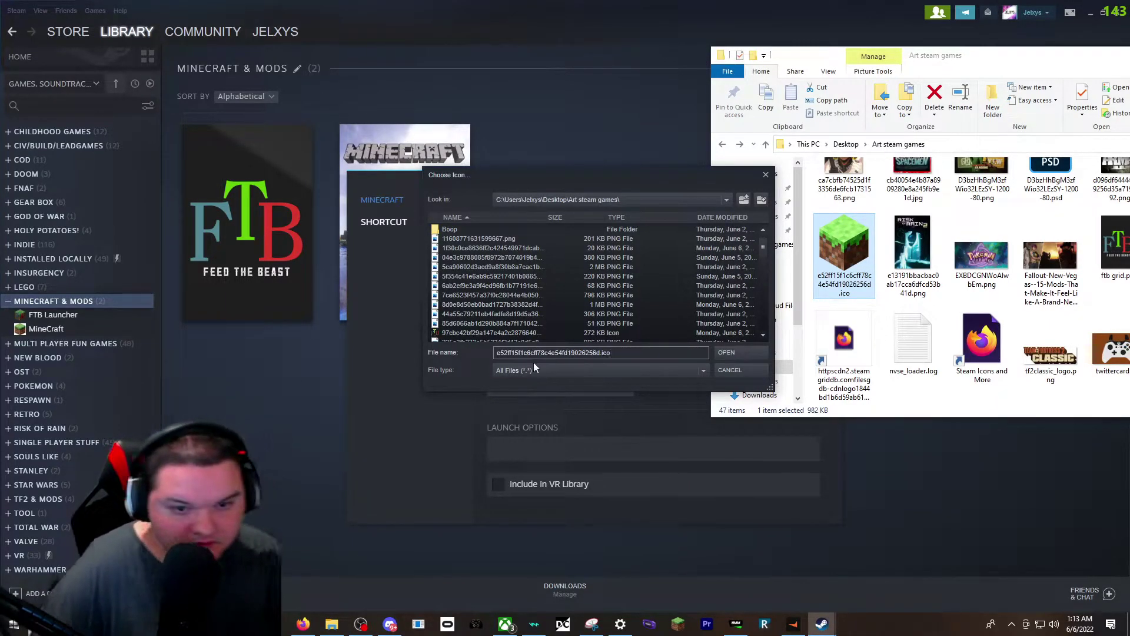
left_click(733, 352)
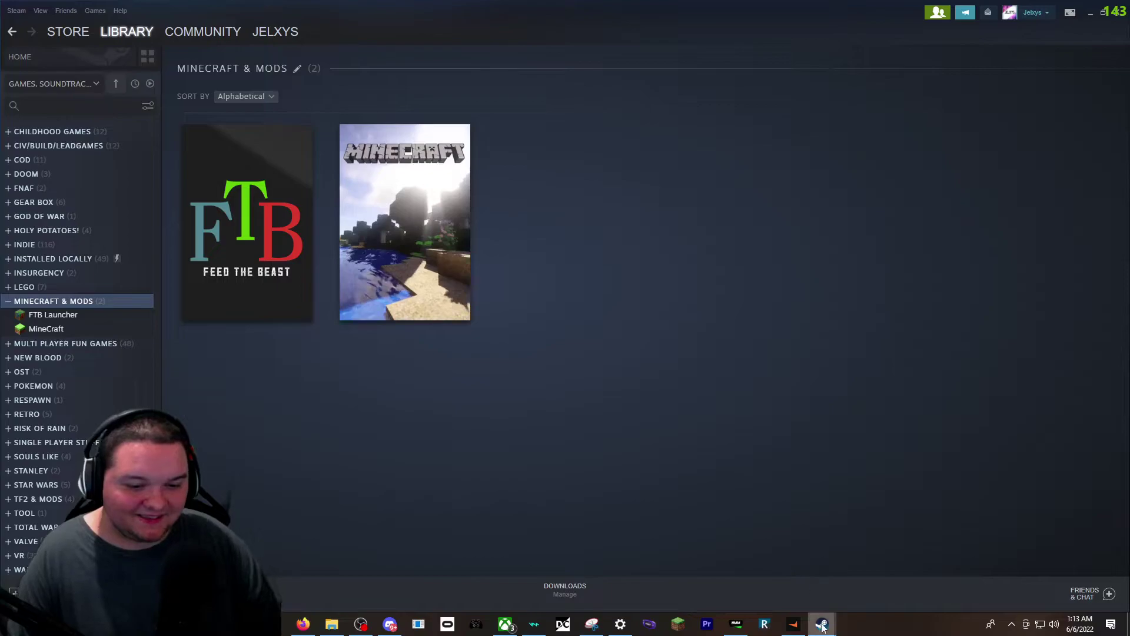
- Close the MineCraft and FTB Launcher properties windows and open the FTB Launcher's library page
mouse_move(822, 624)
mouse_move(882, 535)
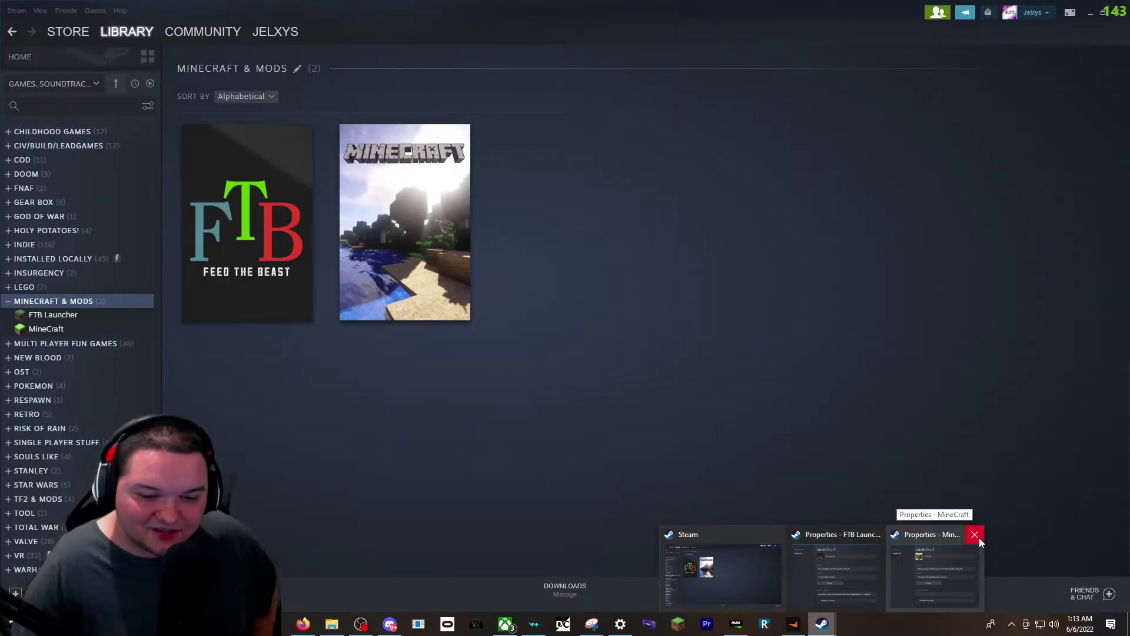
left_click(980, 539)
left_click(926, 536)
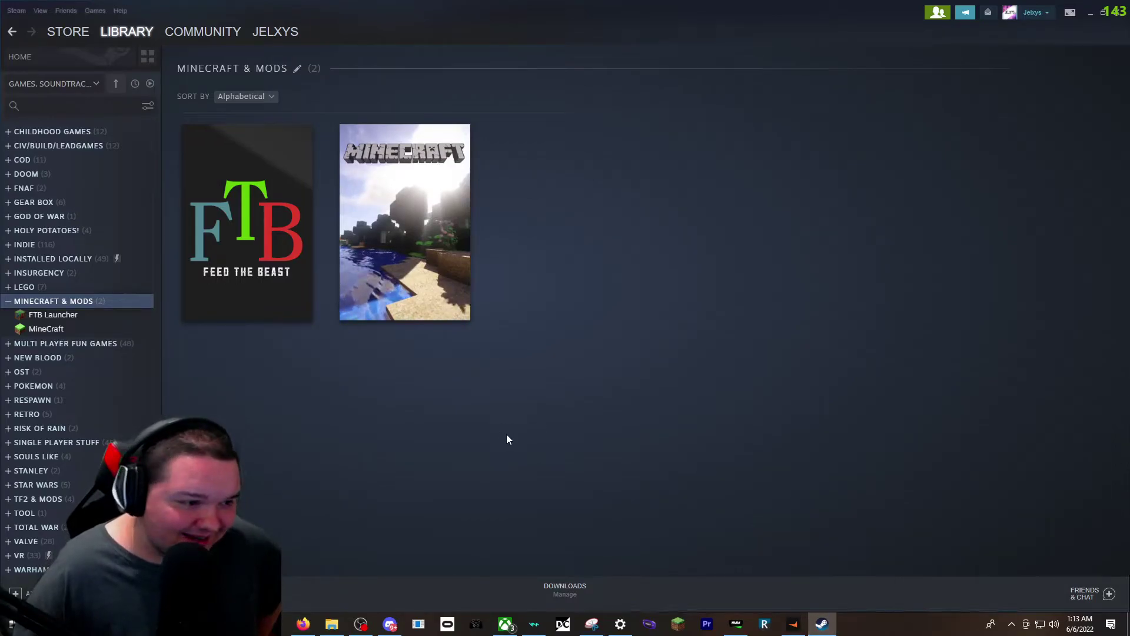
left_click(266, 224)
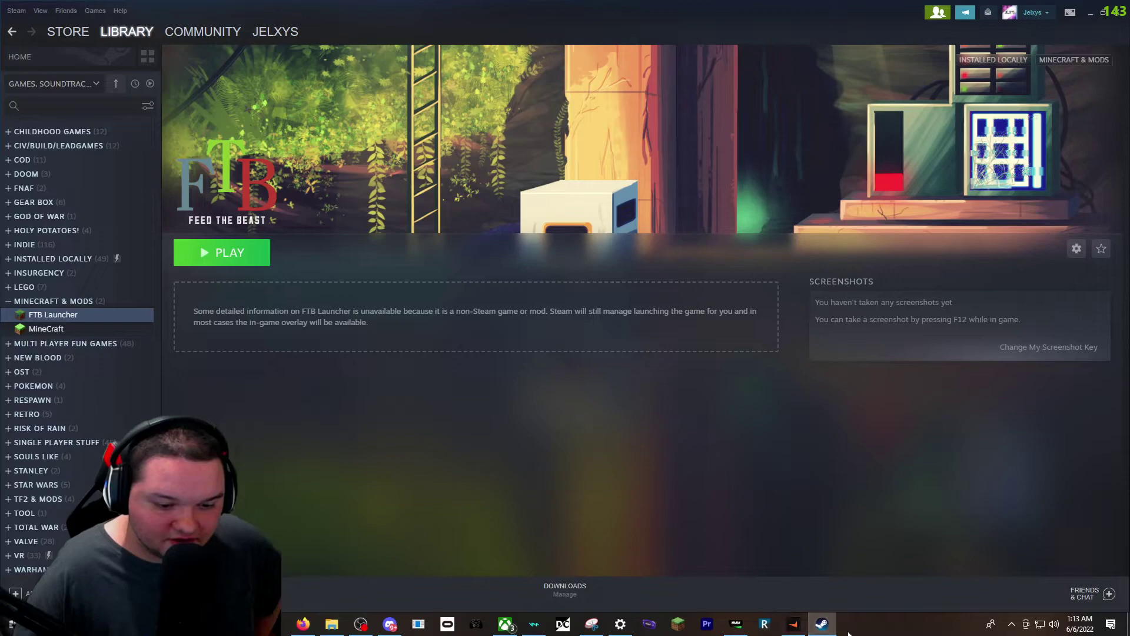
- Bring up the FACEIT window, close it and check the hidden system tray icons
left_click(793, 630)
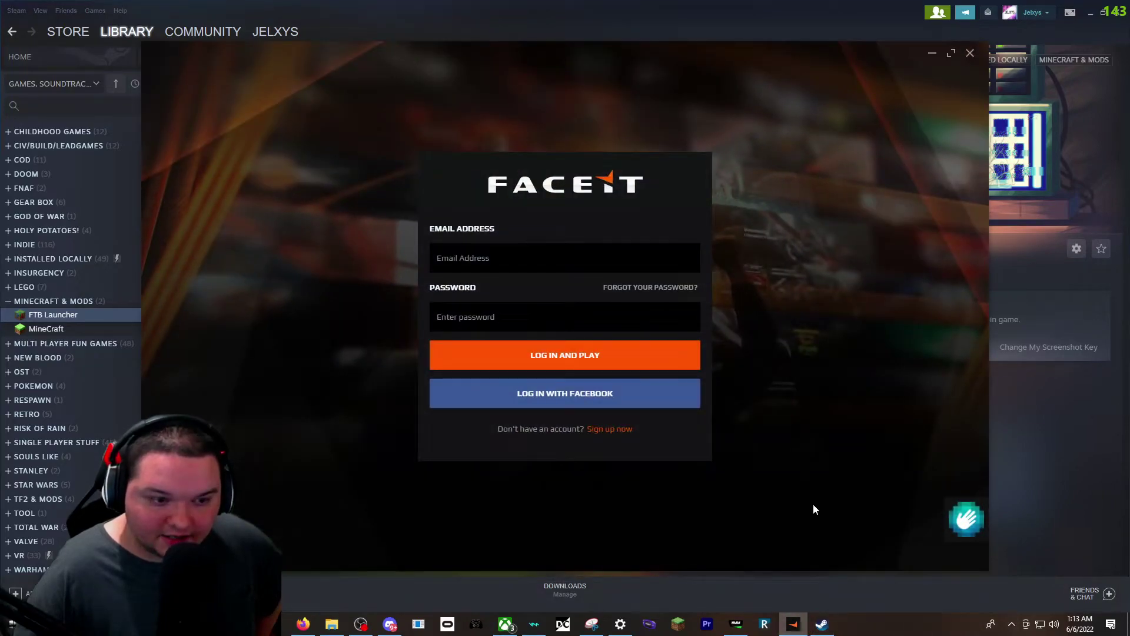
left_click(971, 49)
left_click(1011, 624)
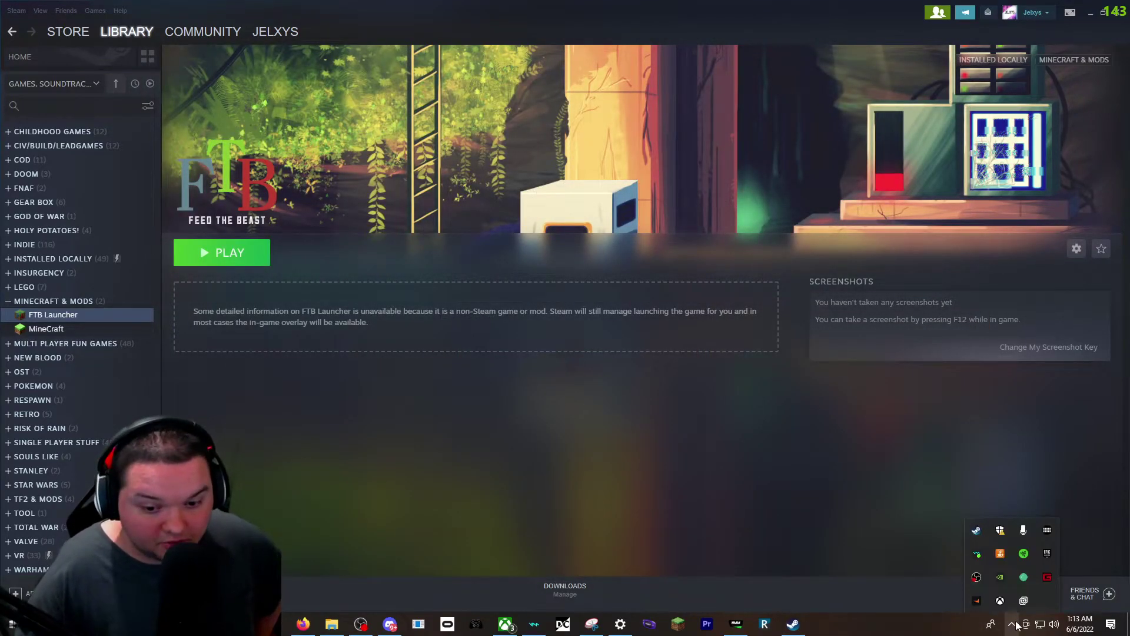
left_click(856, 495)
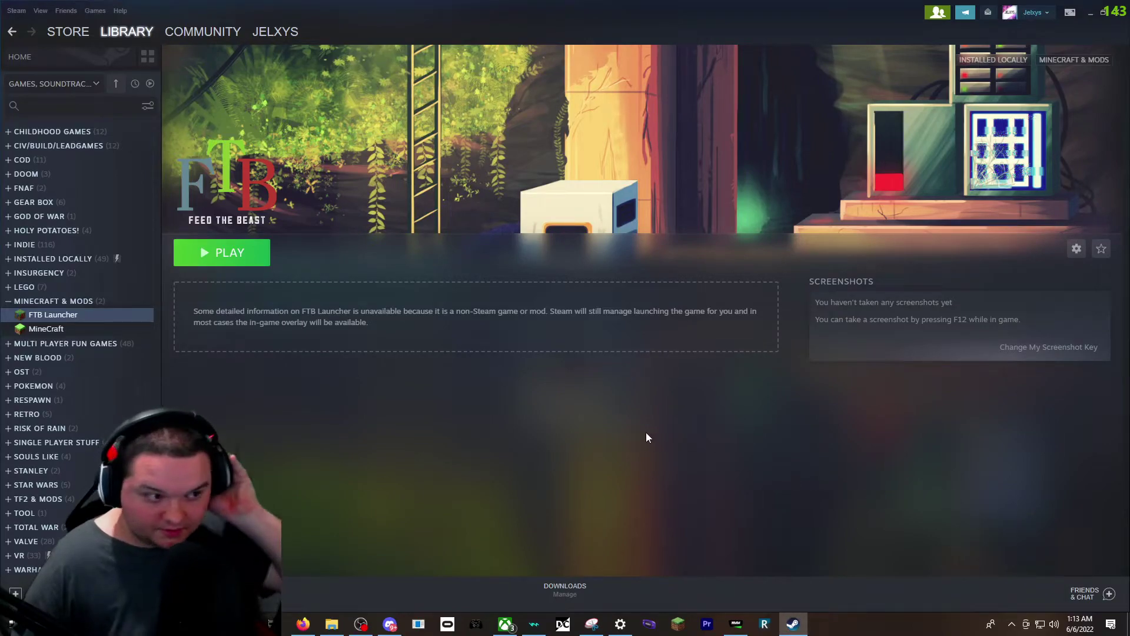
- Launch the FTB Launcher from Steam, view its installed modpacks and return to the FTB App's home page
left_click(239, 253)
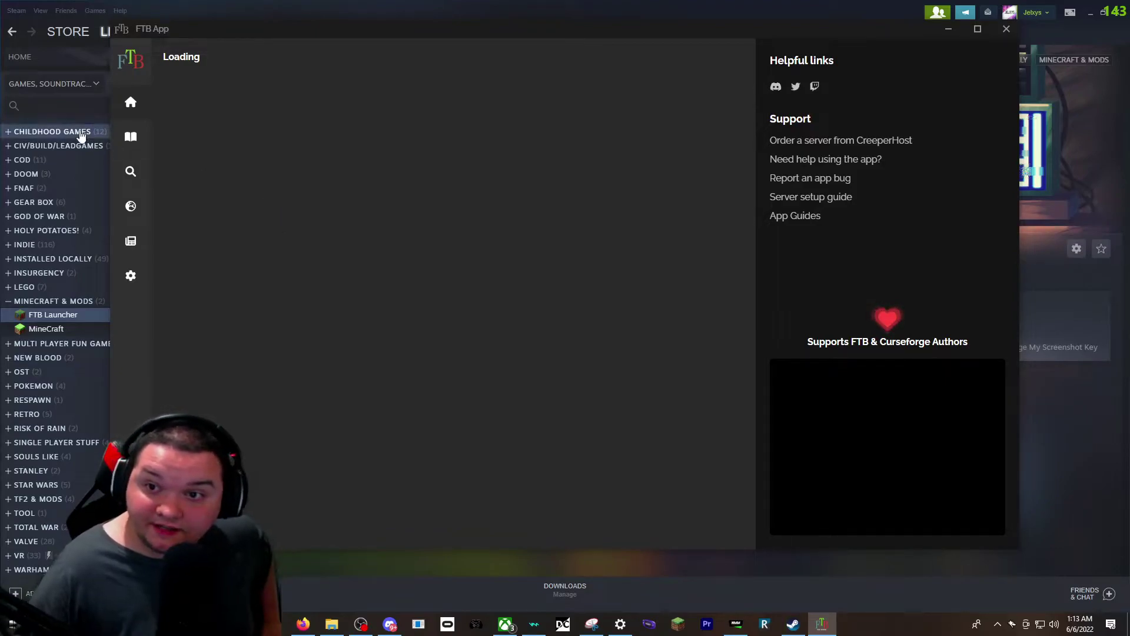
left_click(131, 136)
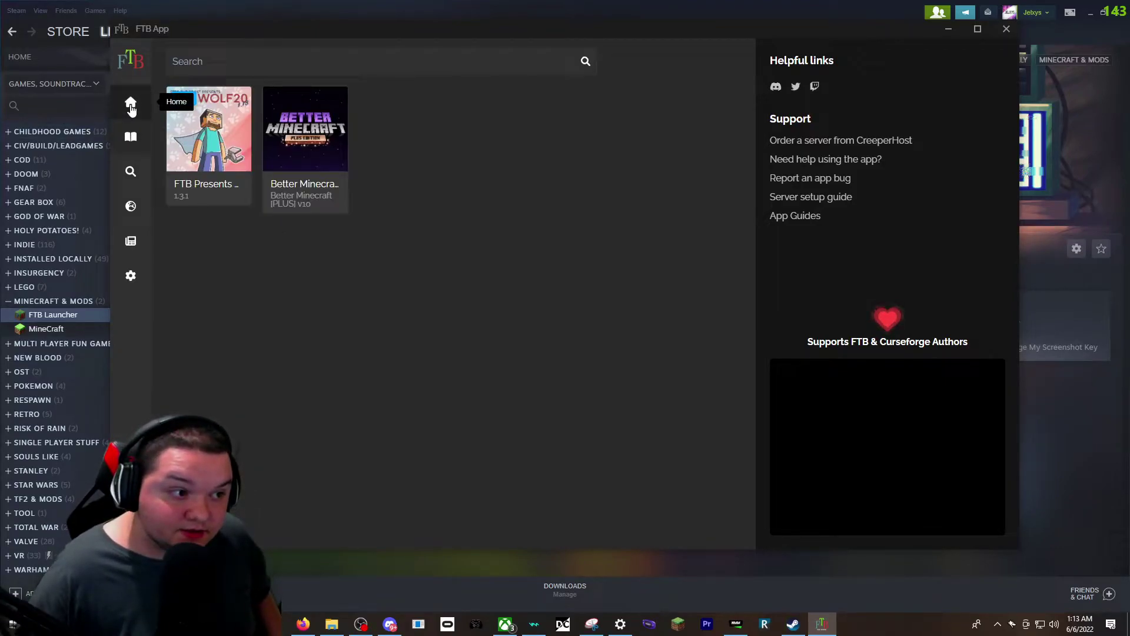
left_click(131, 106)
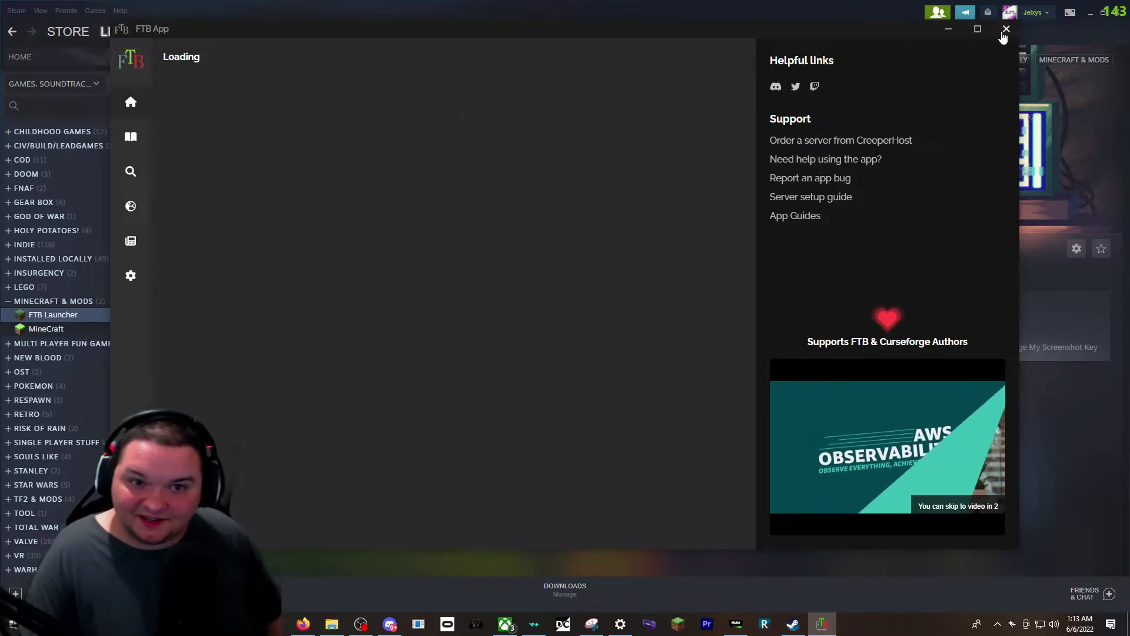
- Check the current game status on the Steam profile and return to the FTB Launcher's library page
left_click(1040, 13)
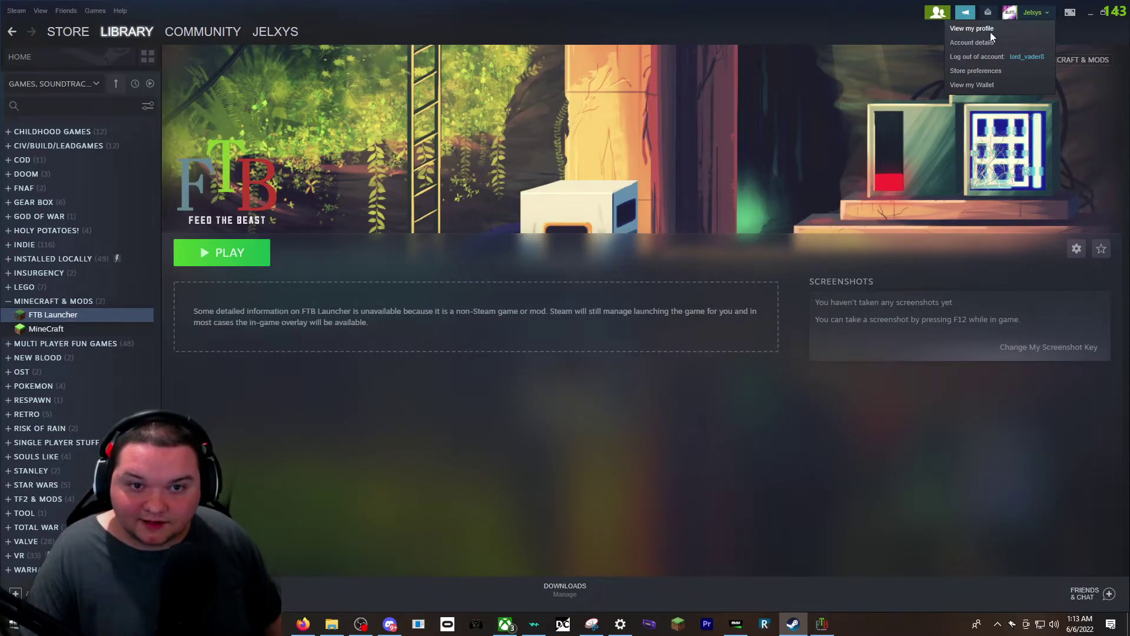
left_click(991, 30)
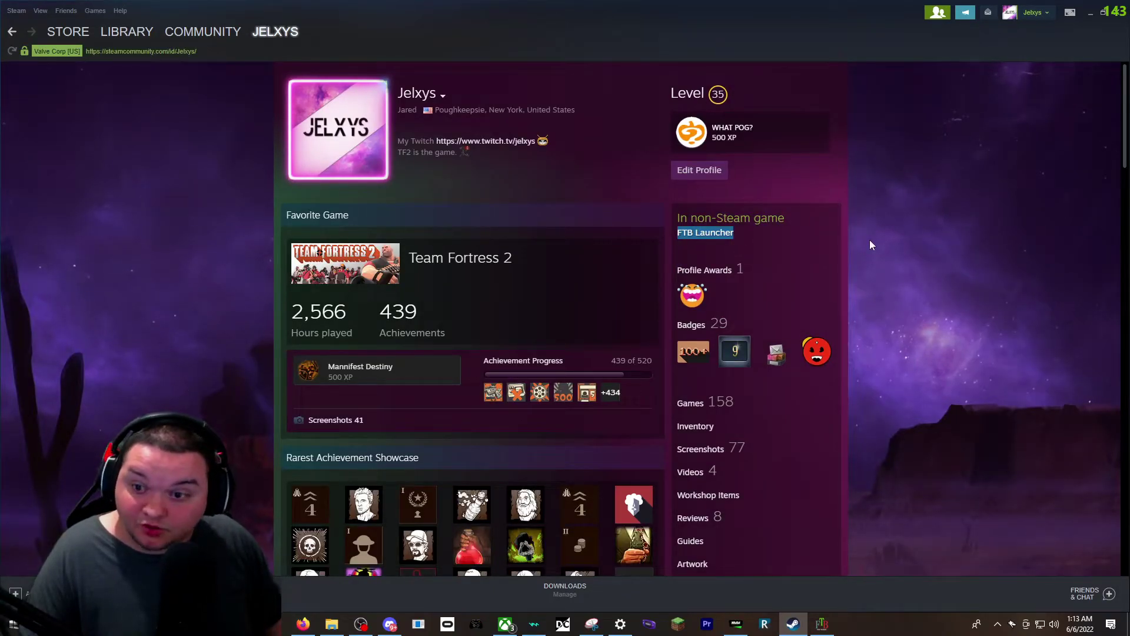
left_click(11, 31)
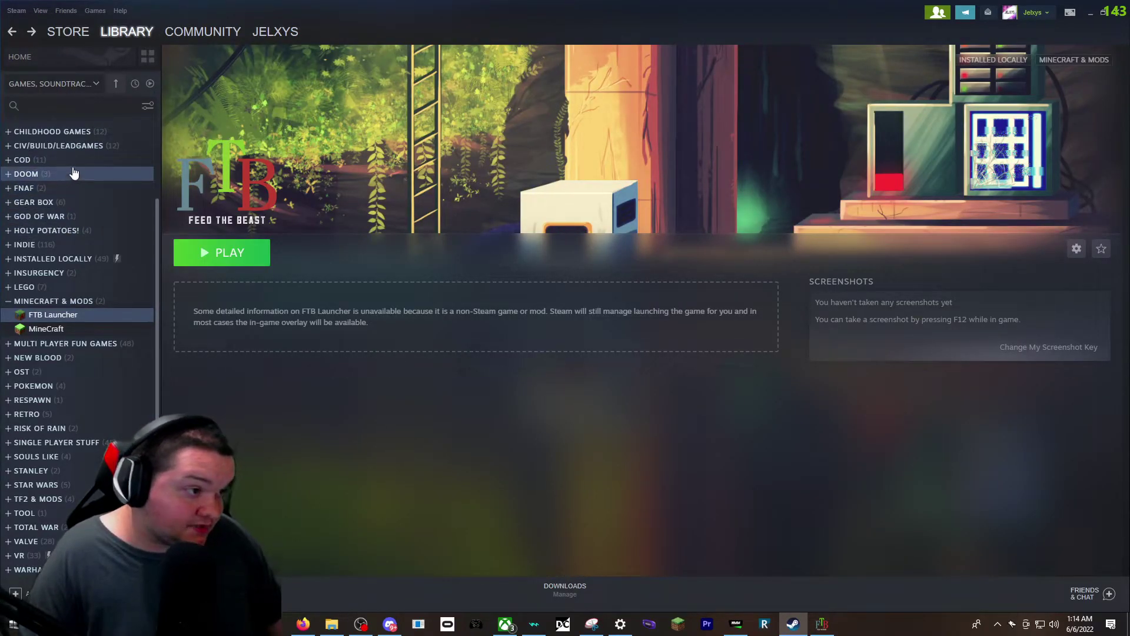
- Browse the Batman and Blizz collections in the Steam library to examine their cover artwork
scroll(79, 201, "up", 3)
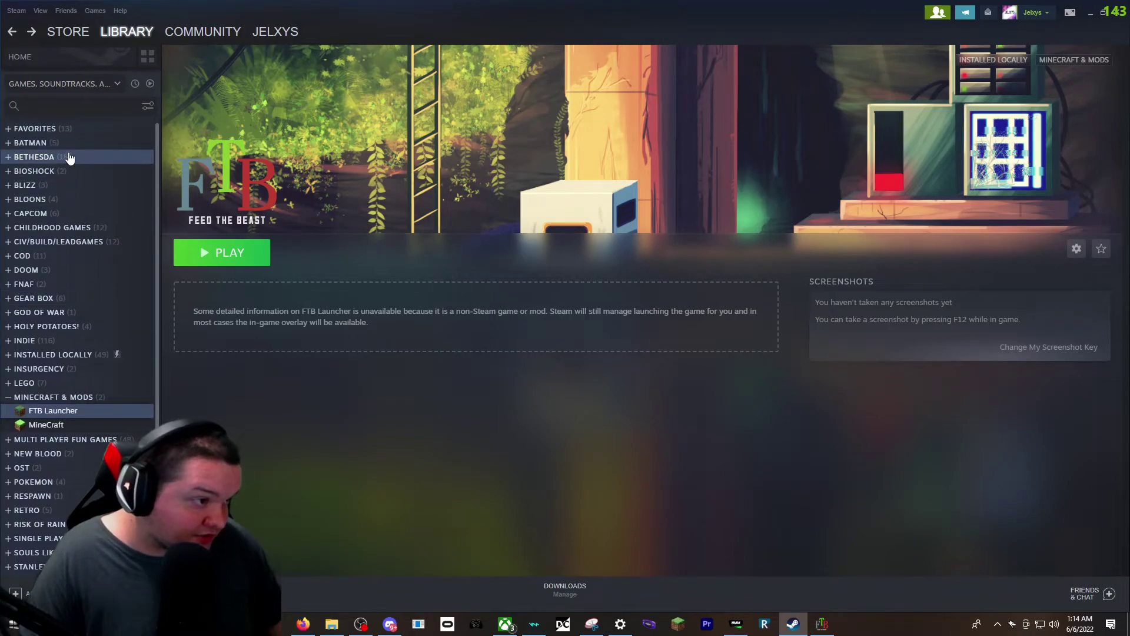
left_click(70, 157)
left_click(79, 142)
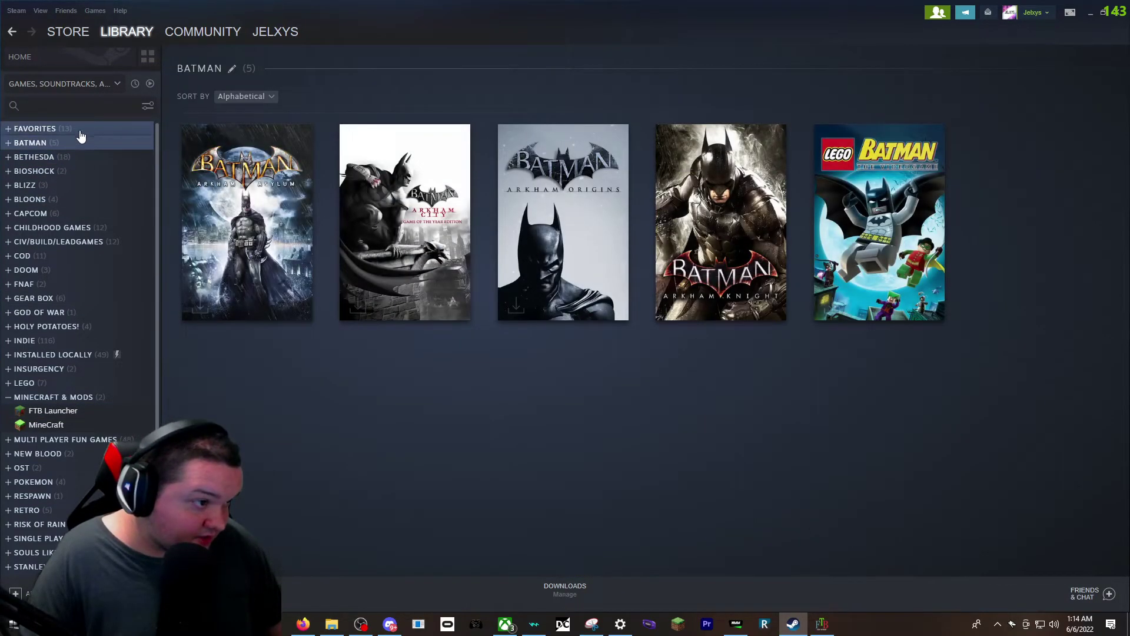
left_click(61, 185)
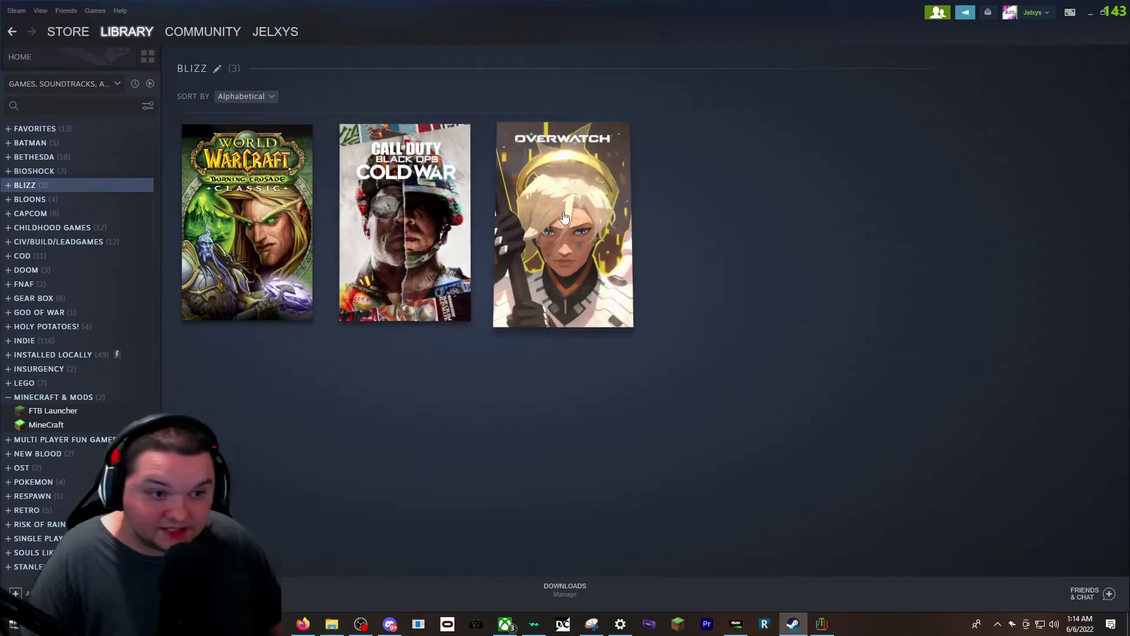
- Collapse the MINECRAFT & MODS collection, open TF2 & MODS and view the artwork on Team Fortress 2 Classic's library page
mouse_move(579, 216)
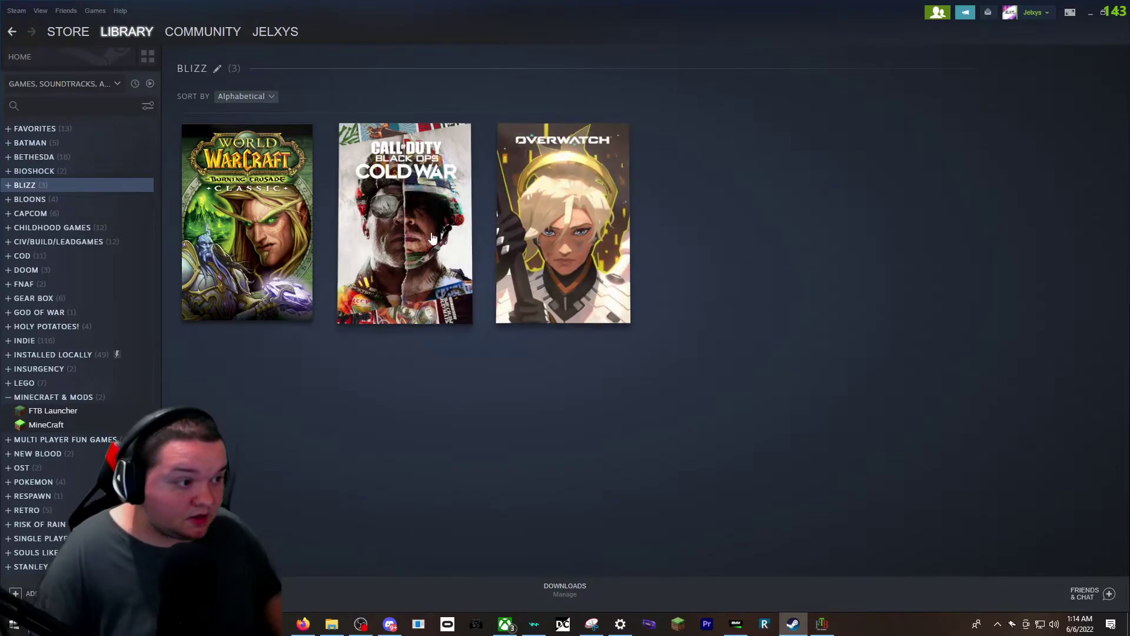
left_click(8, 397)
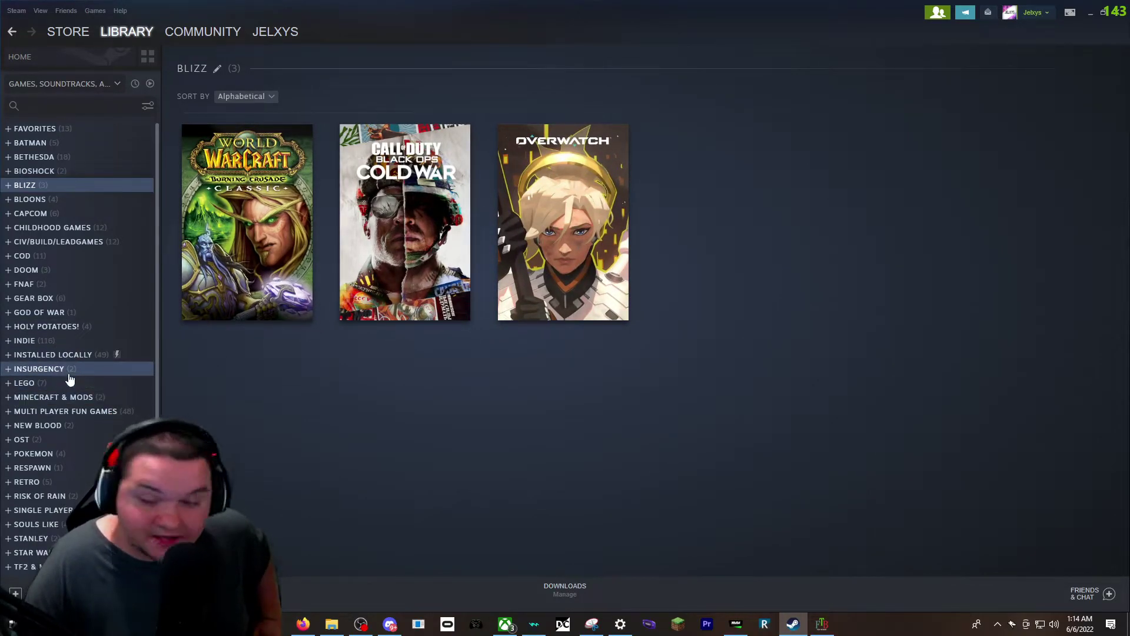
scroll(67, 379, "down", 3)
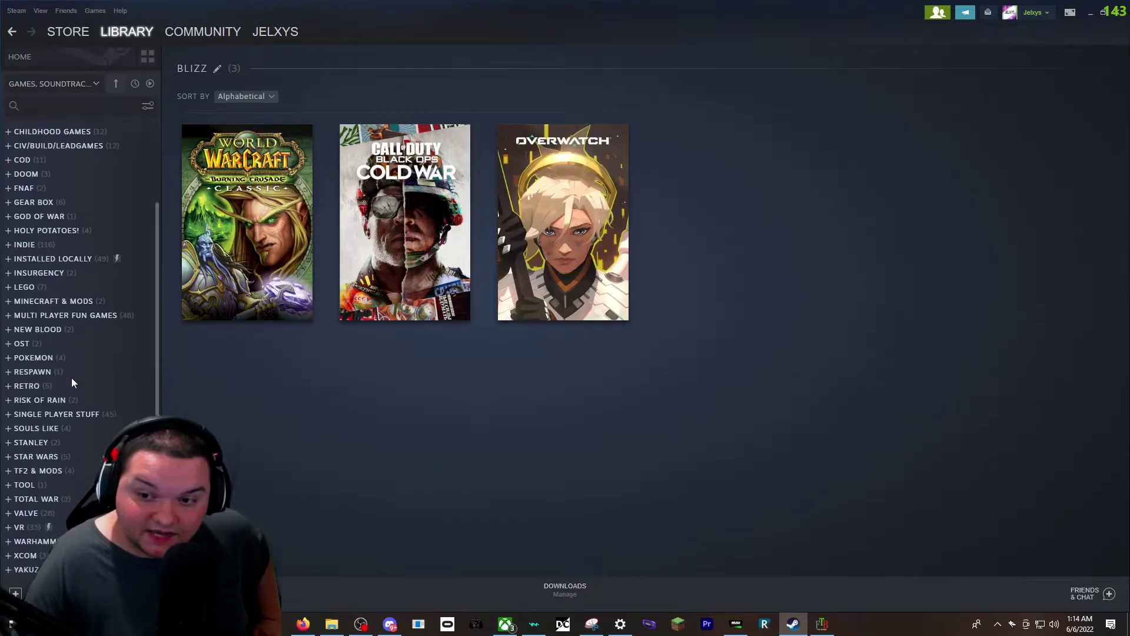
left_click(60, 473)
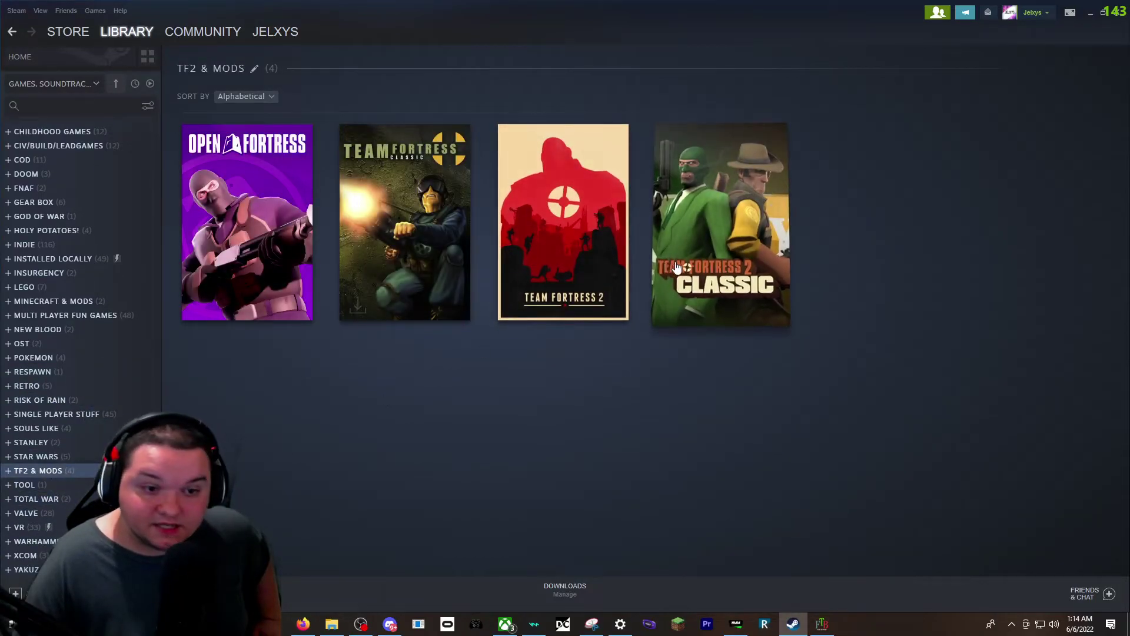
left_click(716, 214)
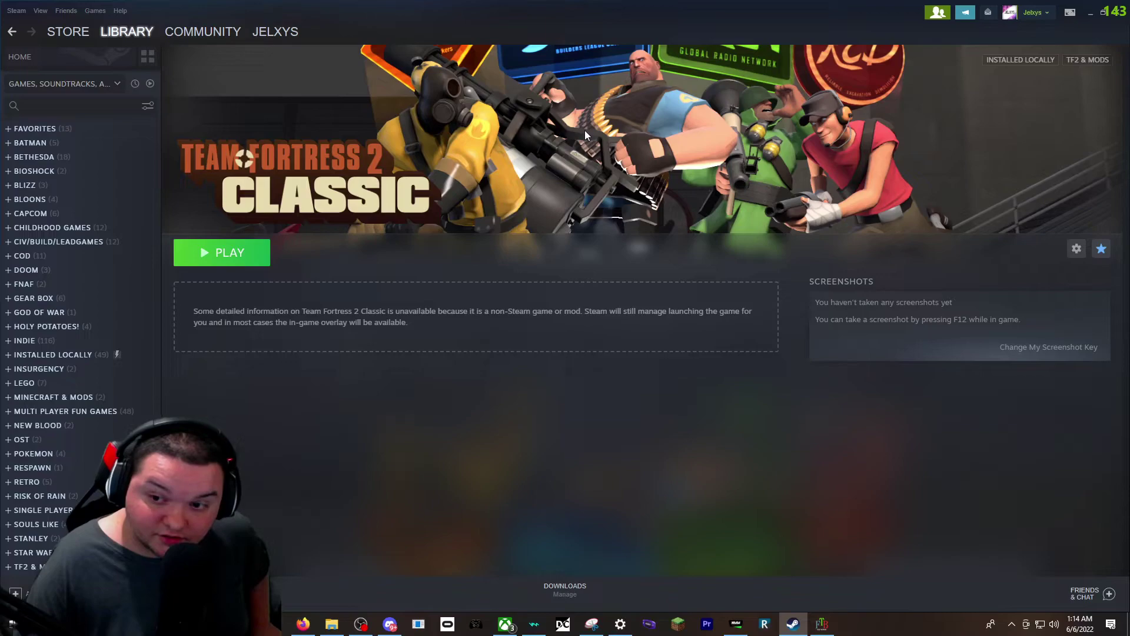
left_click(19, 31)
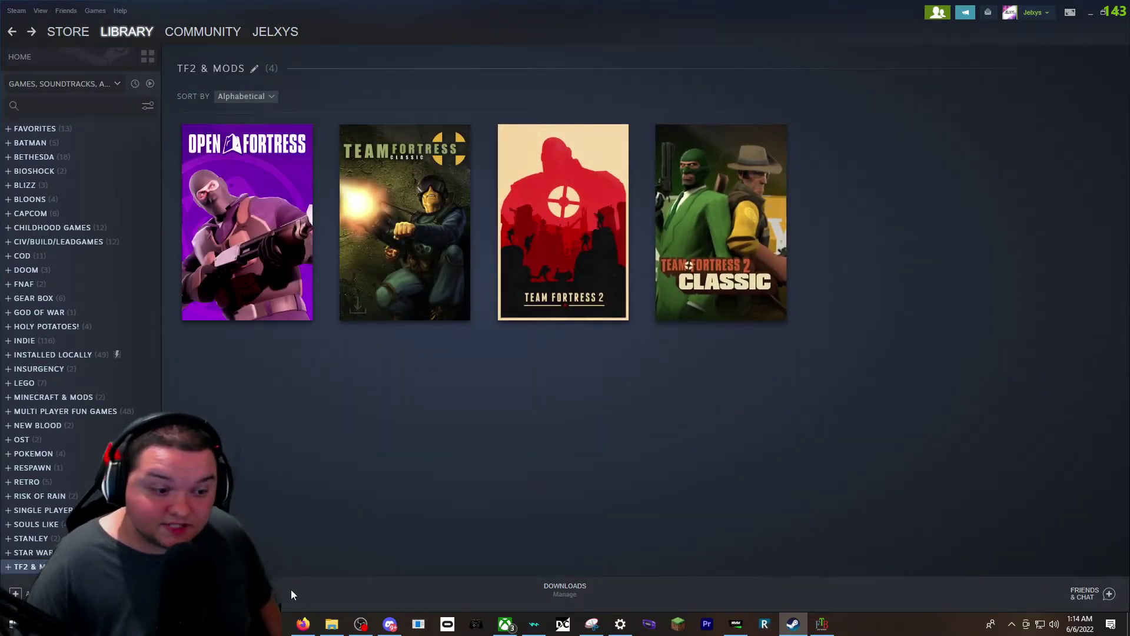
- Switch to Firefox and close the three opened SteamGridDB icon image tabs
left_click(303, 623)
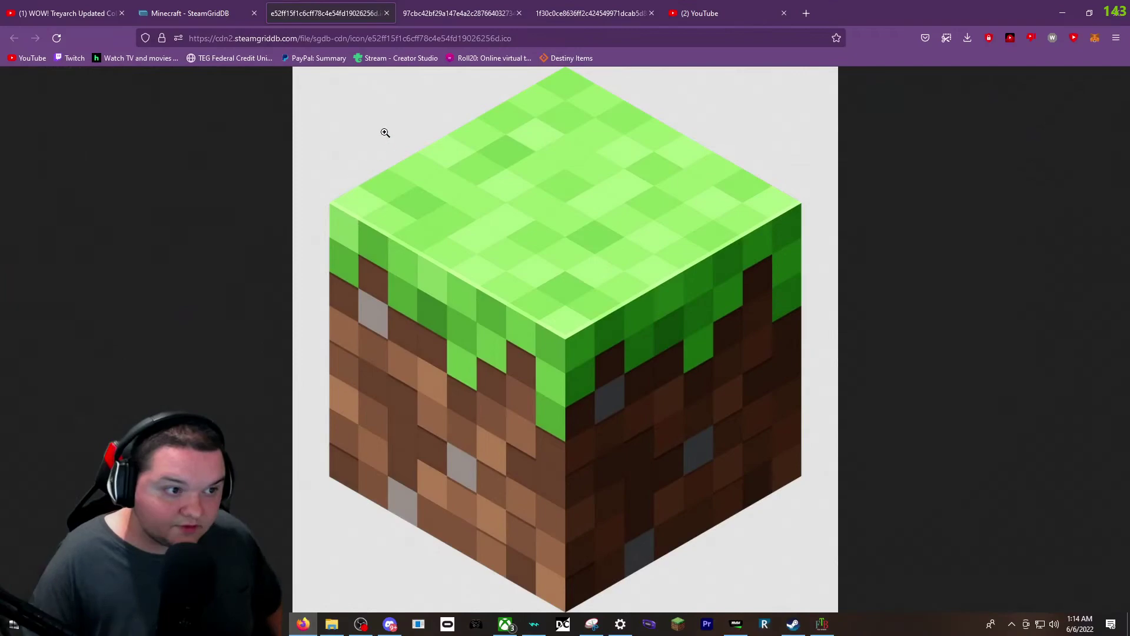
left_click(387, 14)
left_click(387, 14)
left_click(387, 14)
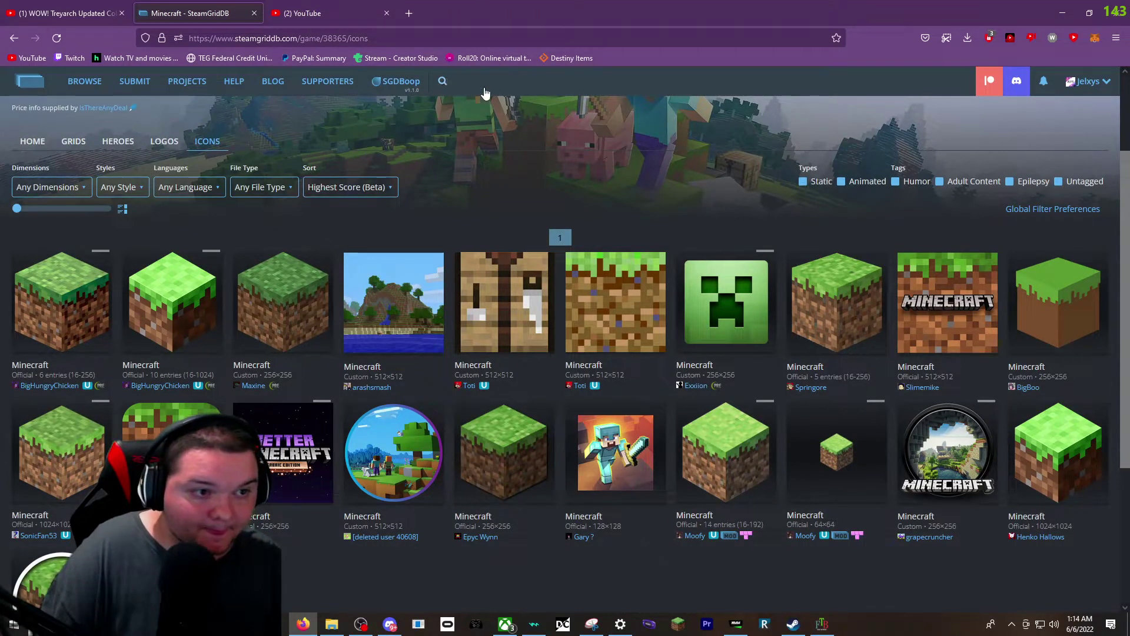
- Search SteamGridDB for "Team Fortrss 2 class" and open the Team Fortress 2 Classic (2015) page
left_click(442, 80)
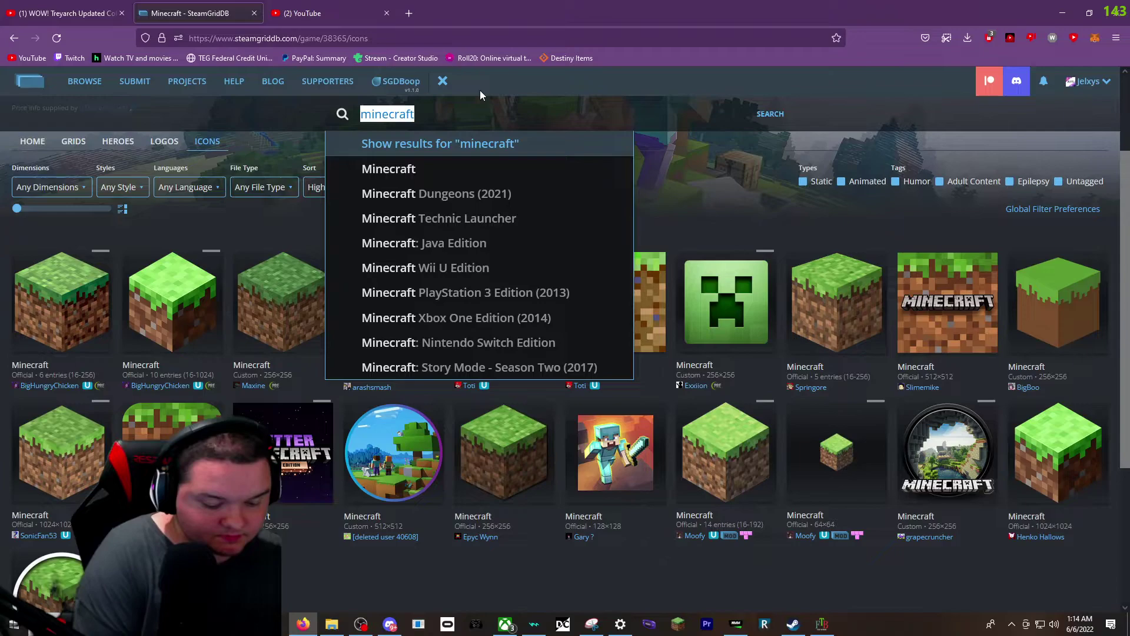
key("BackSpace")
type("T")
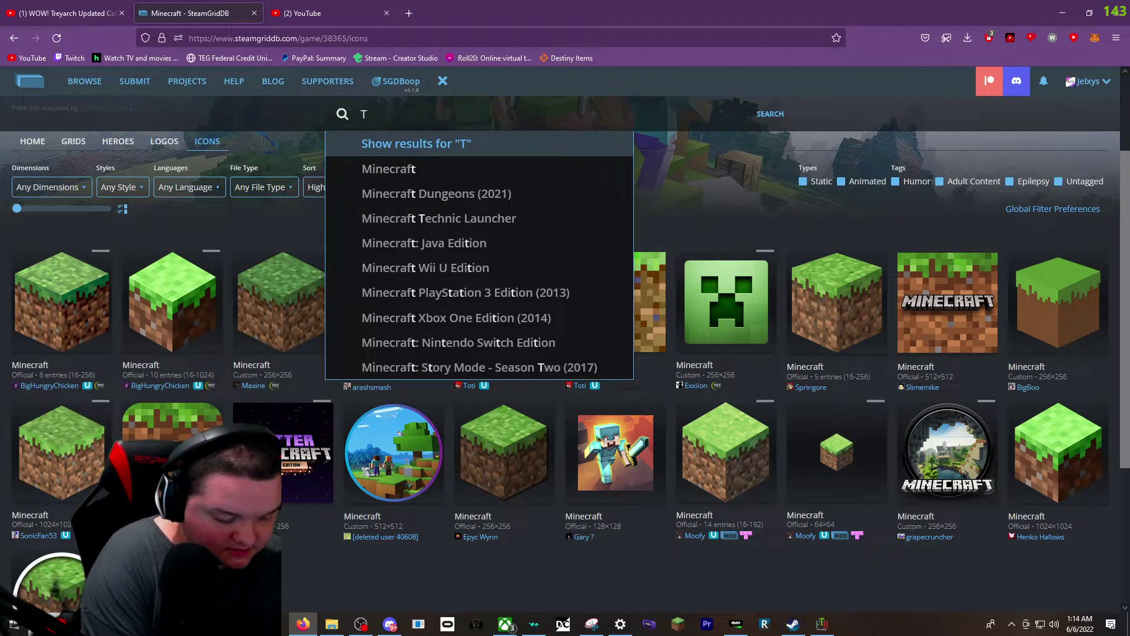
type("eam Fortr")
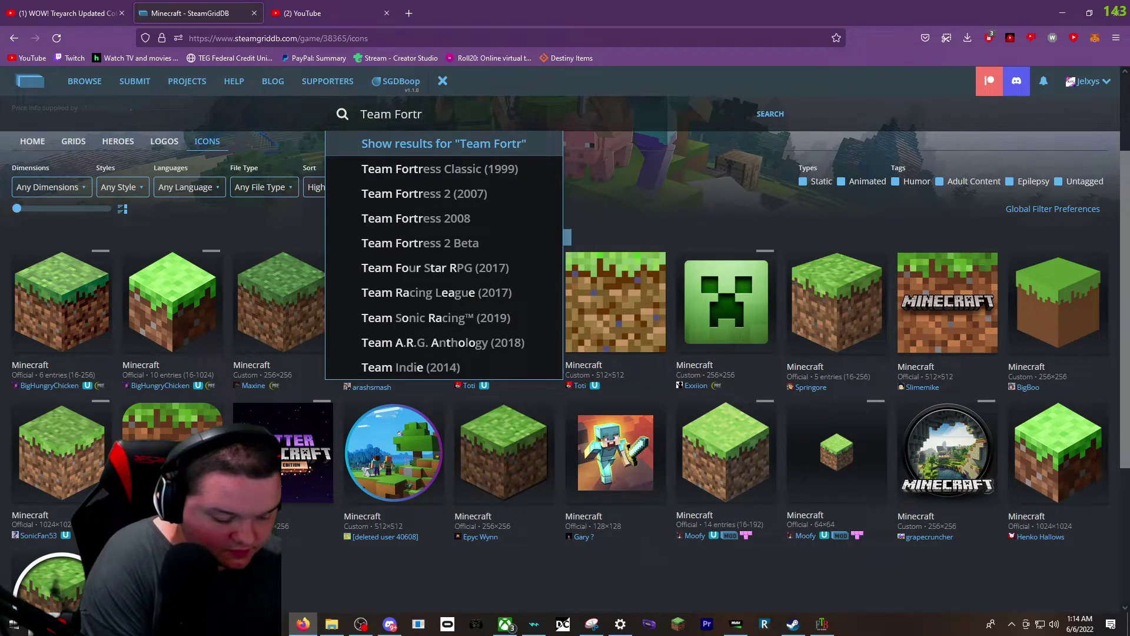
type("ss 2")
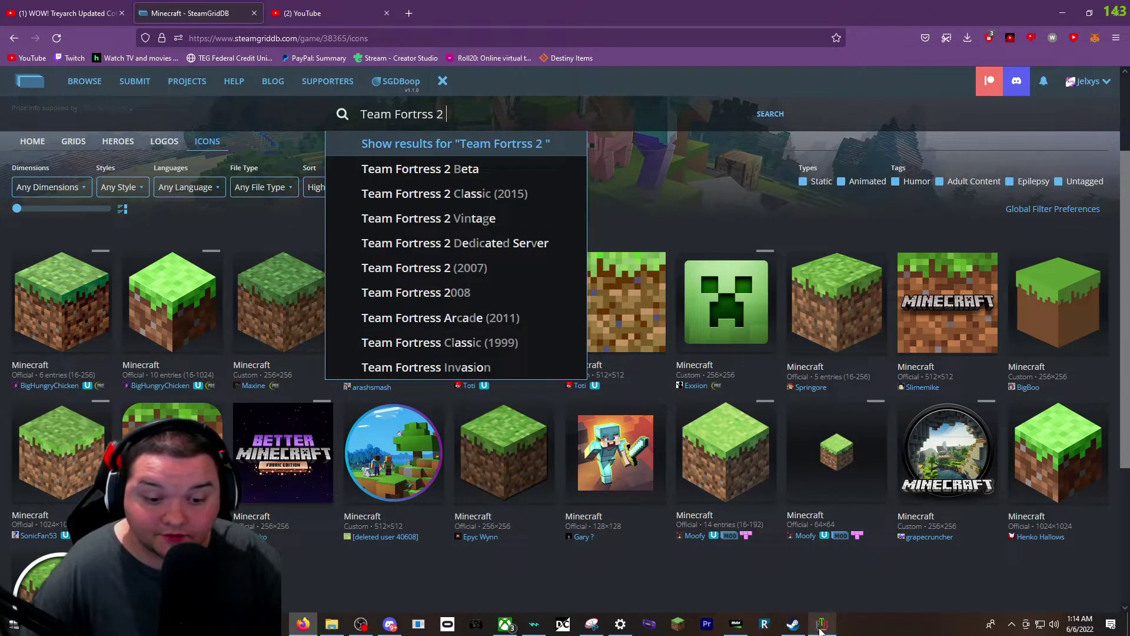
mouse_move(823, 630)
left_click(455, 592)
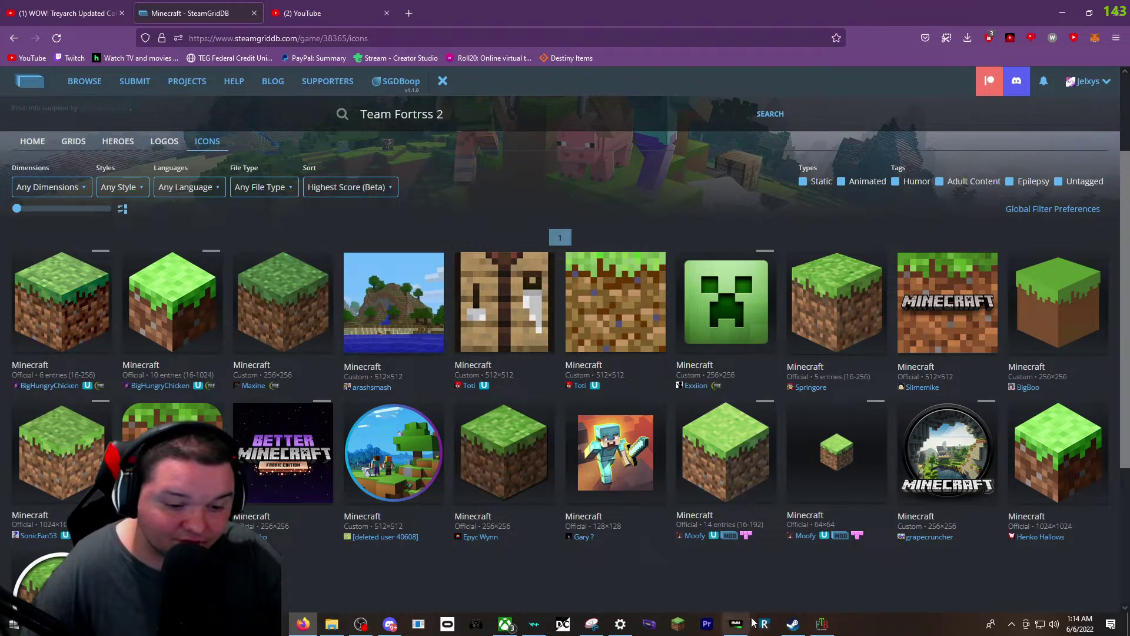
left_click(793, 624)
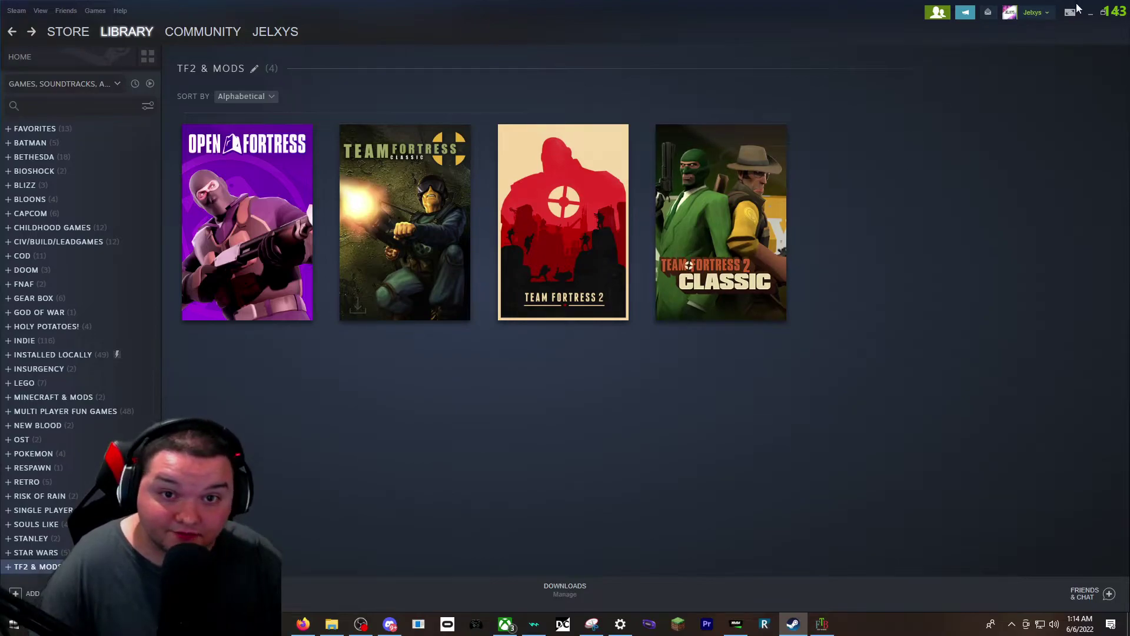
left_click(1093, 16)
type("c")
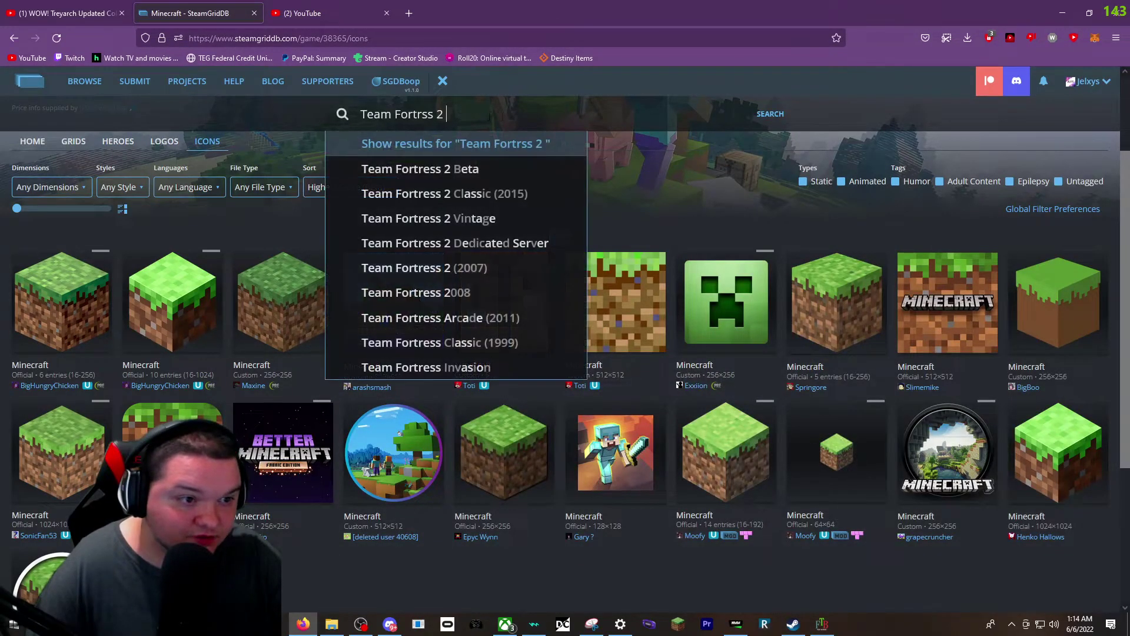
type("lass")
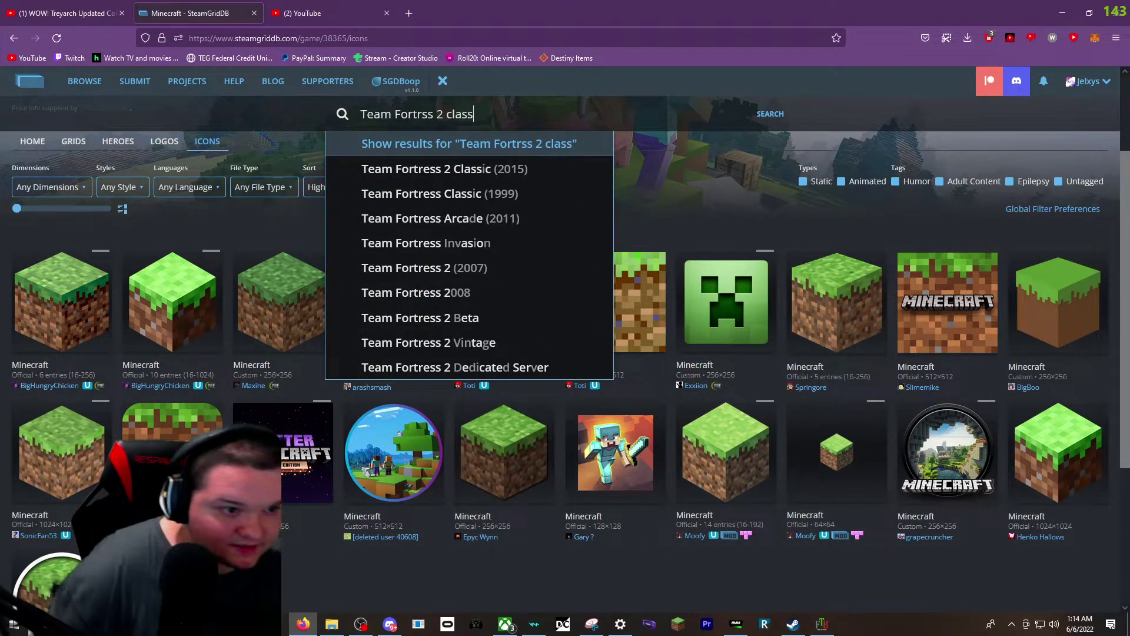
left_click(525, 175)
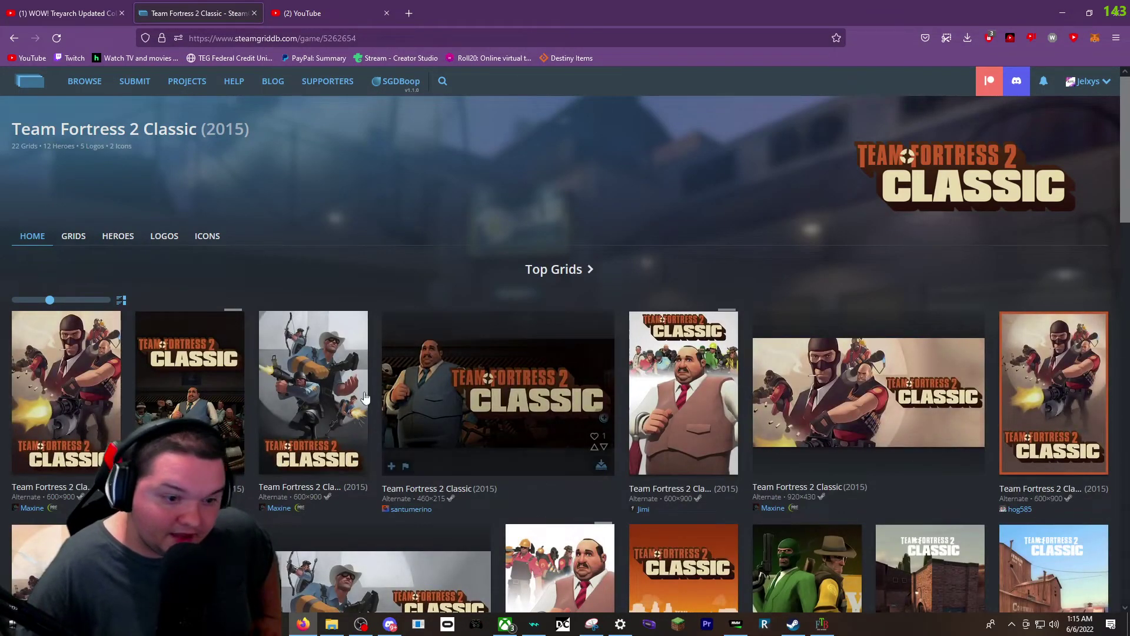
- Browse the Team Fortress 2 Classic grids and open the game's icons
scroll(867, 354, "down", 6)
scroll(114, 229, "up", 6)
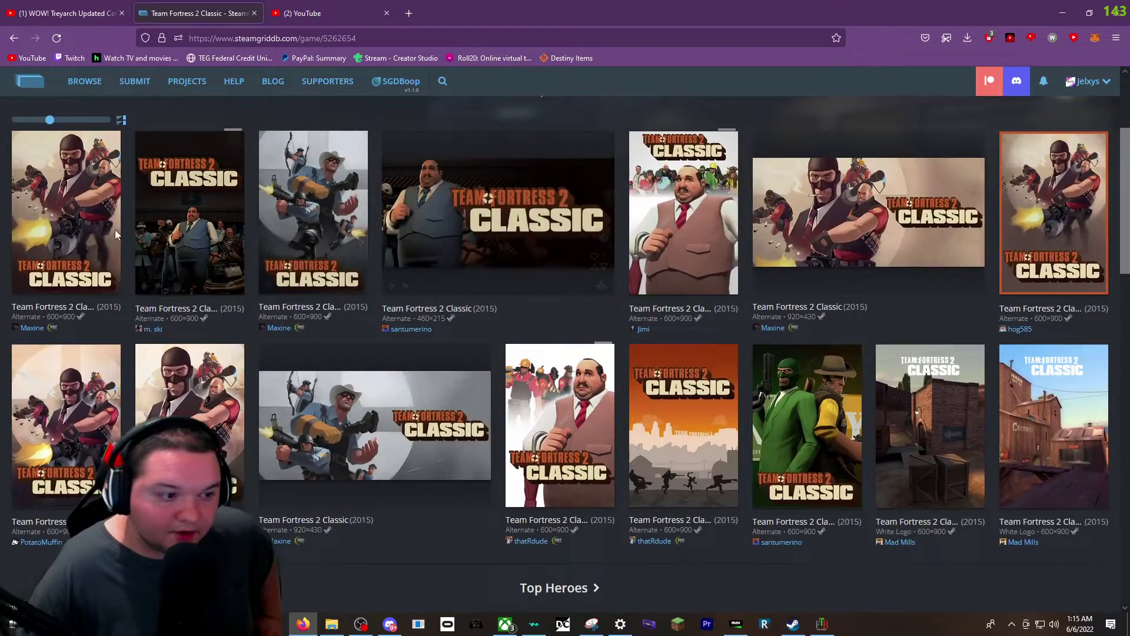
left_click(207, 237)
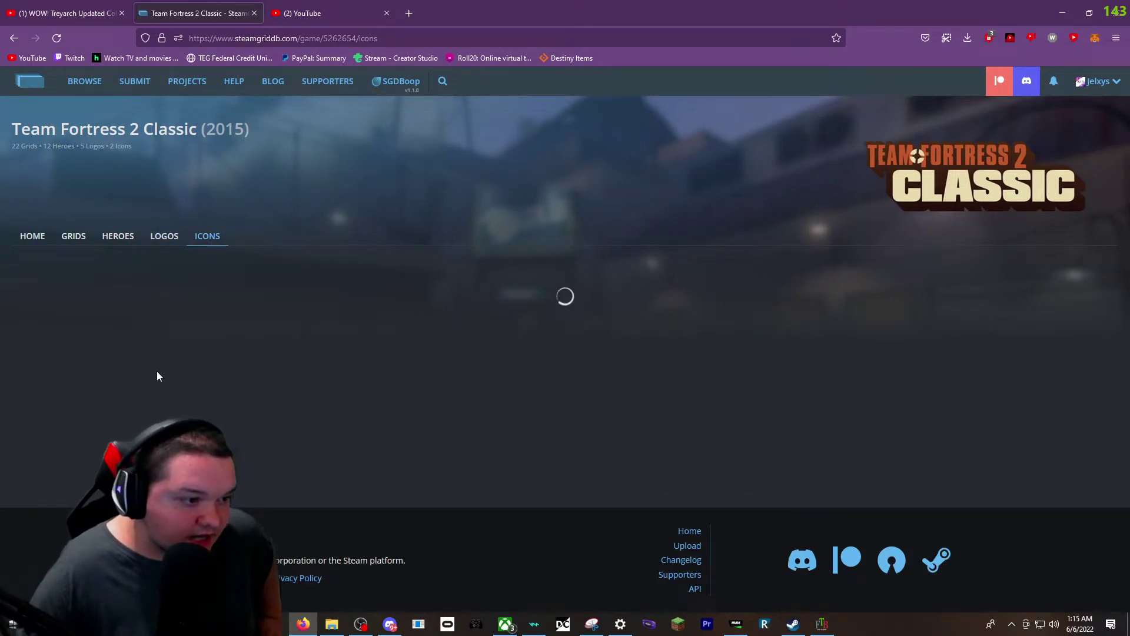
- Switch back to Steam and recheck Team Fortress 2 Classic's library page from the TF2 & MODS collection
left_click(792, 624)
scroll(19, 507, "down", 3)
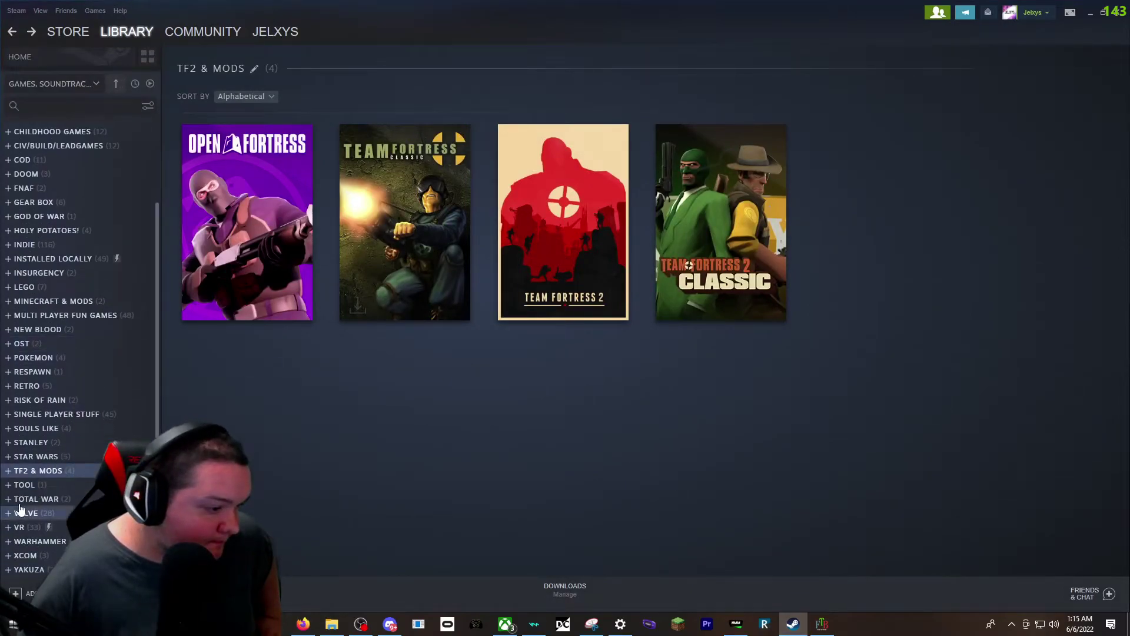
left_click(9, 472)
left_click(8, 473)
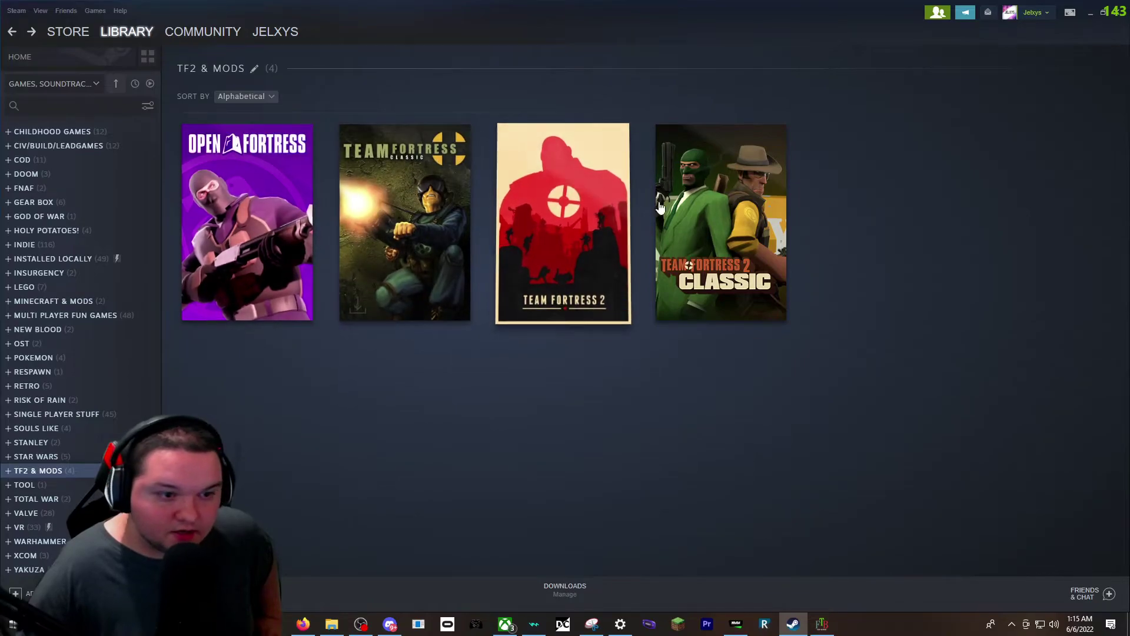
left_click(763, 200)
left_click(7, 34)
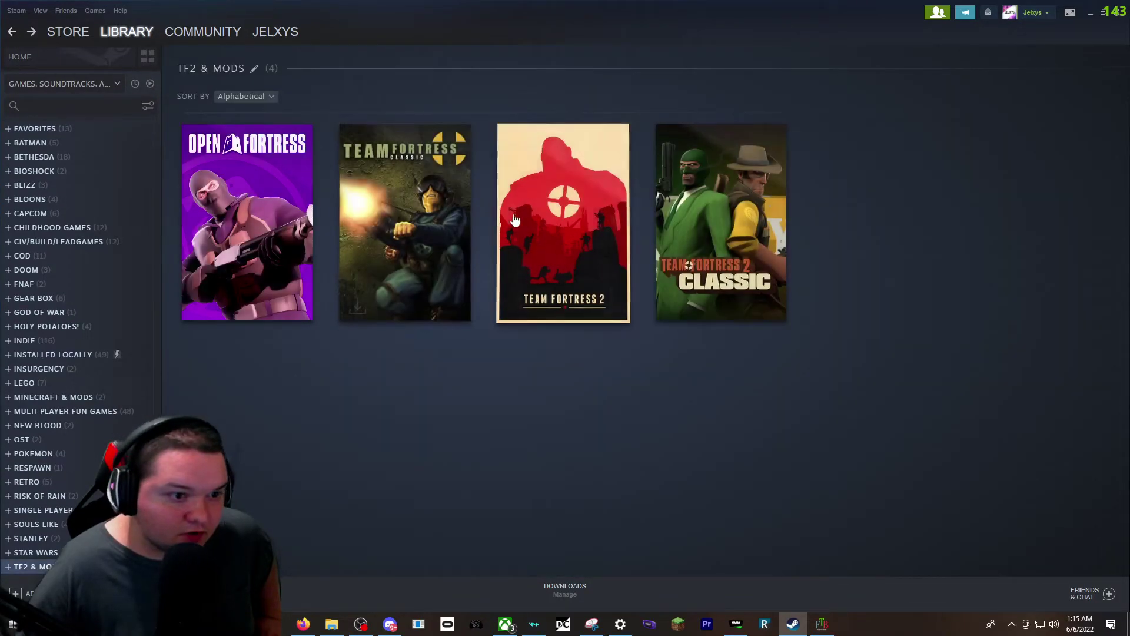
- View the artwork on the library pages of Team Fortress 2 and Open Fortress
left_click(557, 219)
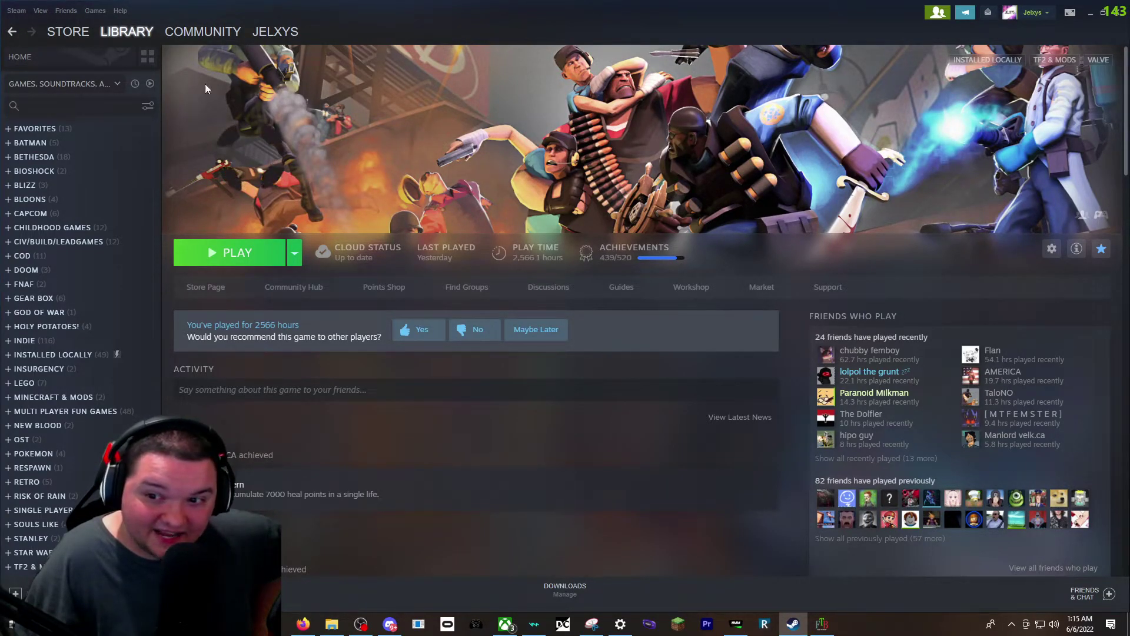
left_click(13, 33)
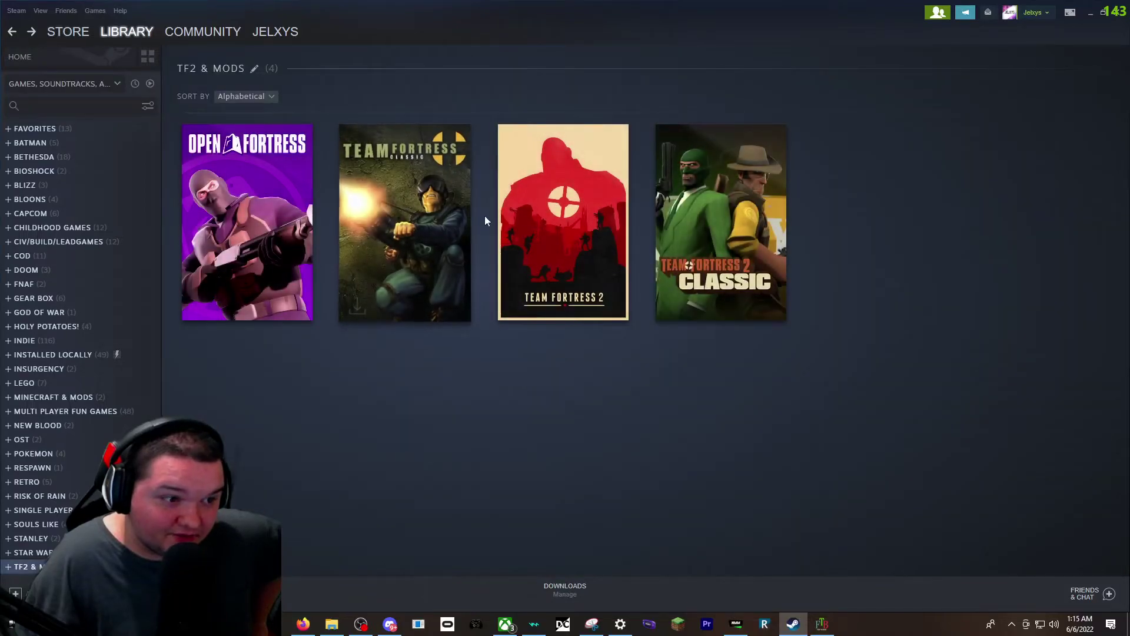
left_click(275, 243)
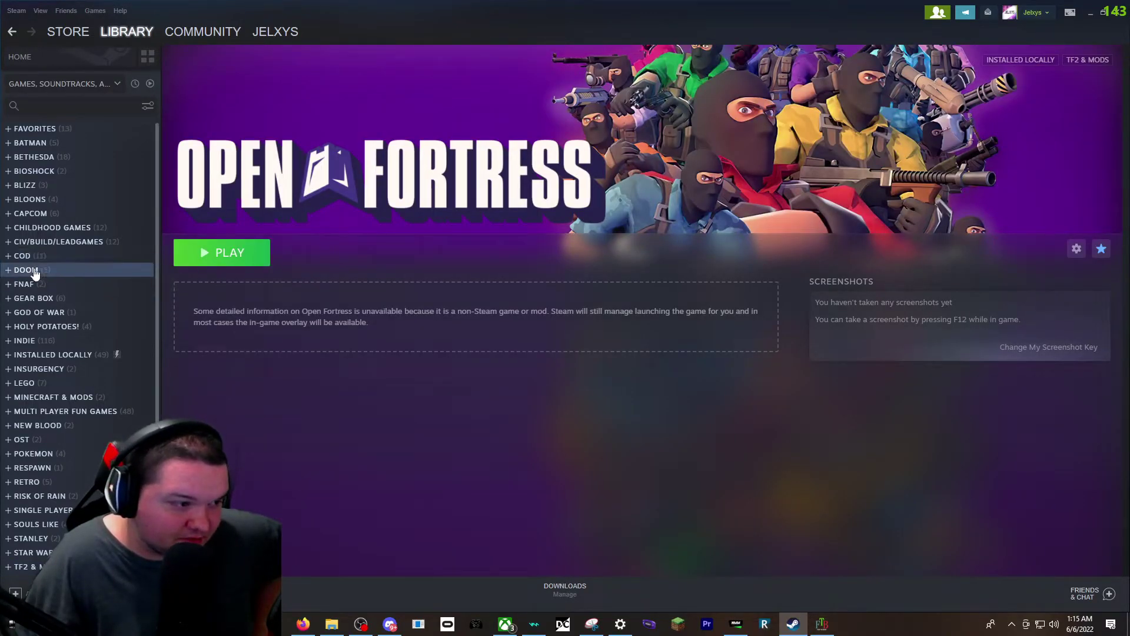
- Open the RISK OF RAIN collection, view Risk Of Rain 2 Modded's library page and return to the collection
scroll(36, 273, "down", 3)
scroll(65, 328, "up", 3)
scroll(76, 353, "down", 3)
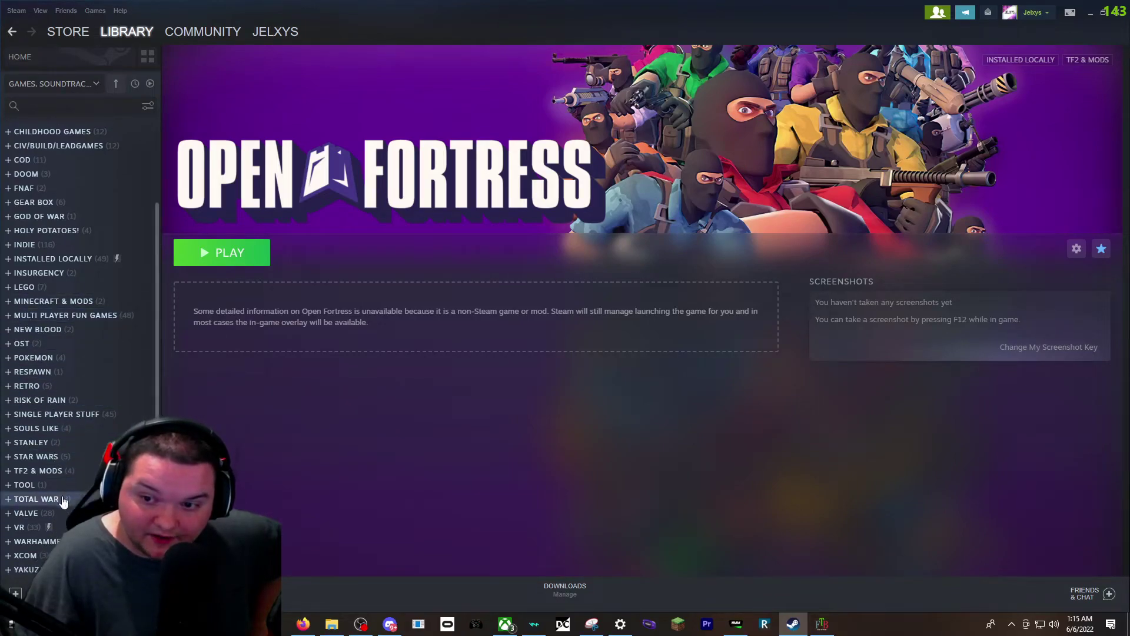
left_click(65, 401)
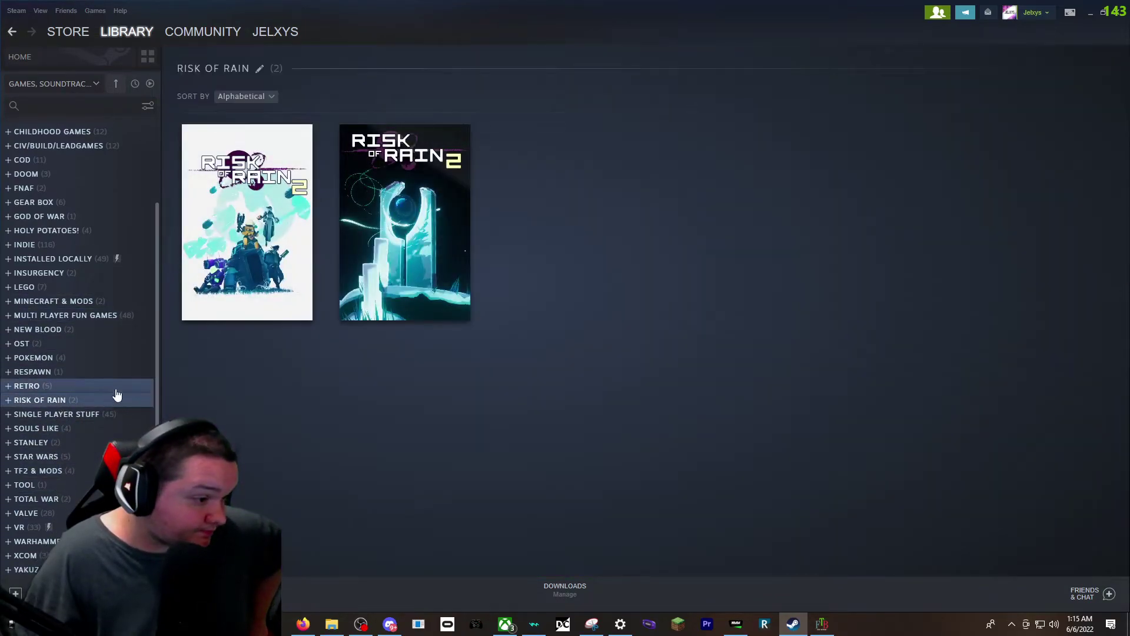
mouse_move(406, 187)
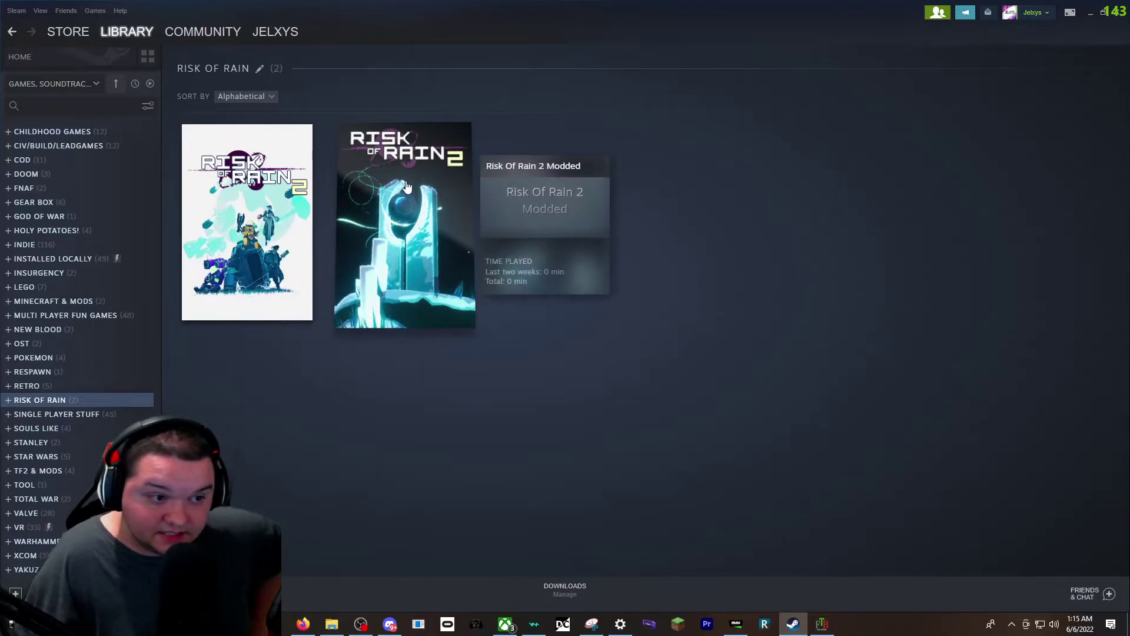
left_click(423, 220)
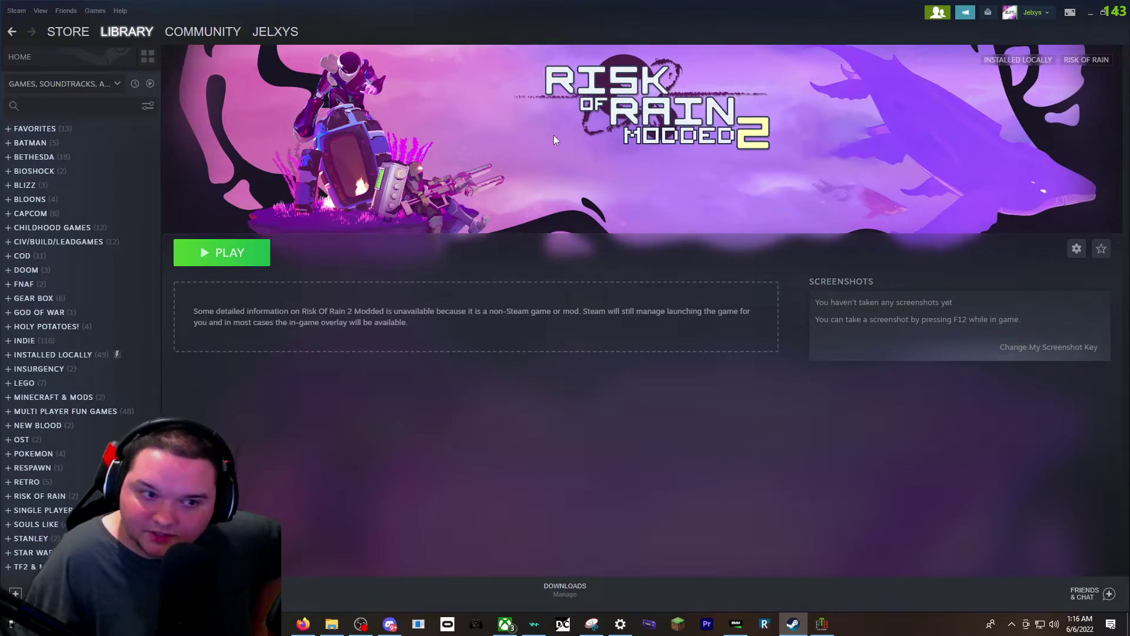
left_click(13, 33)
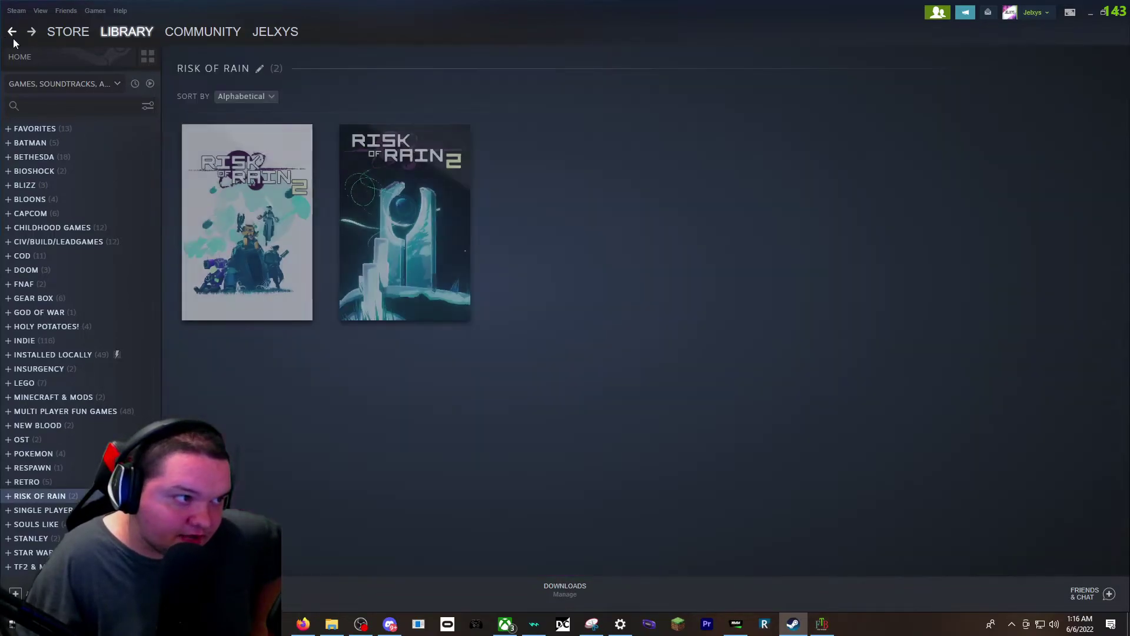
- Inspect the Risk Of Rain 2 Modded shortcut's properties and view the original Risk of Rain 2's library page
right_click(417, 217)
left_click(454, 301)
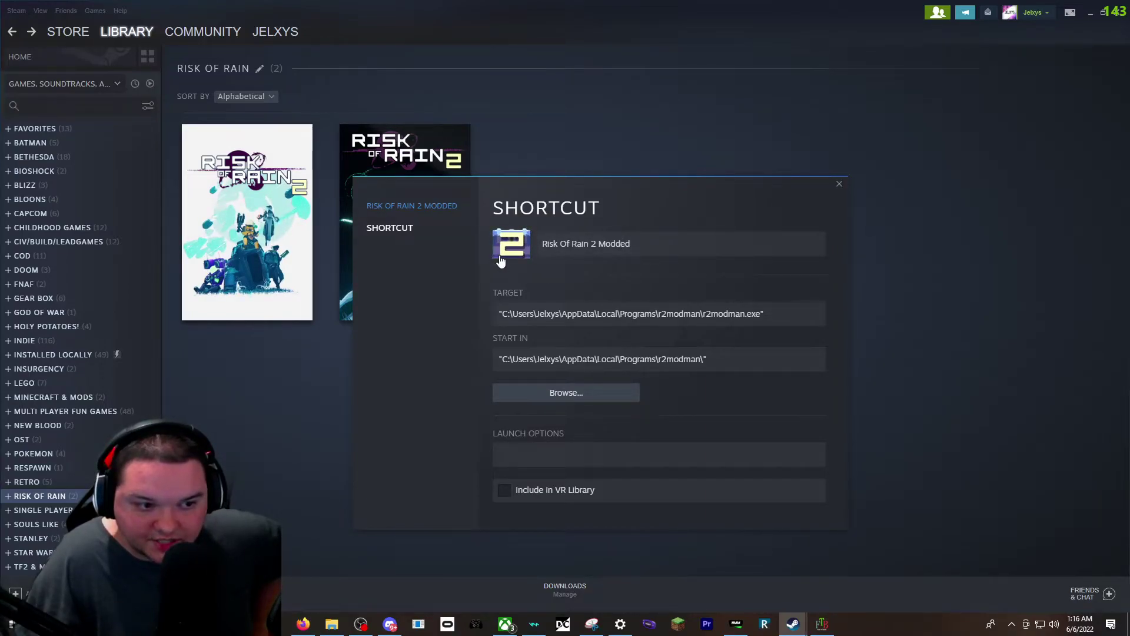
left_click(839, 185)
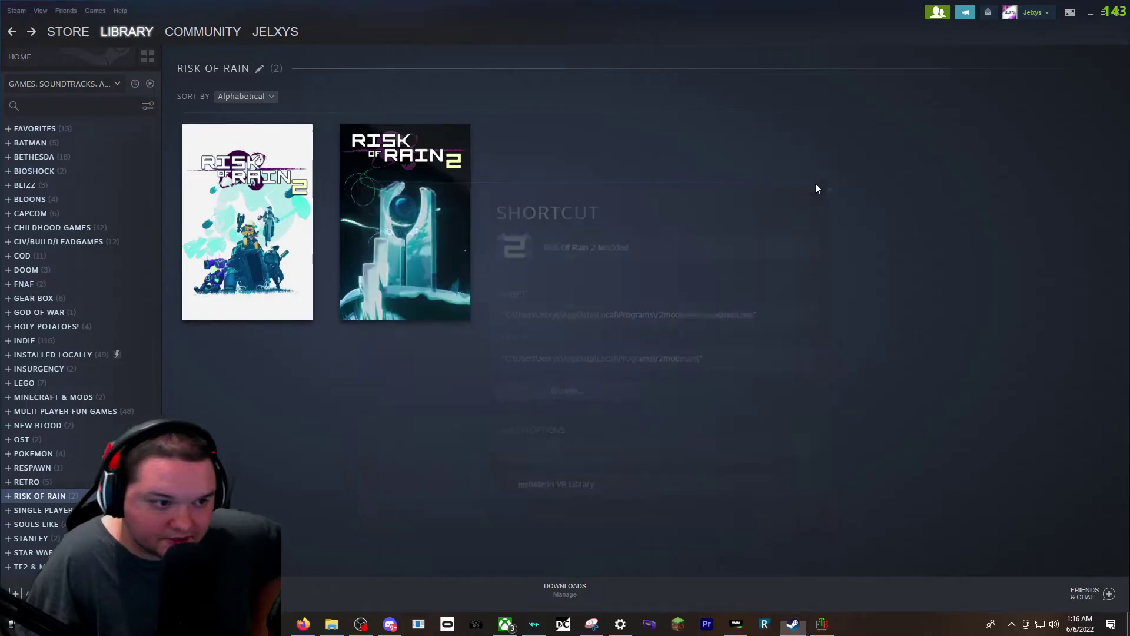
left_click(244, 230)
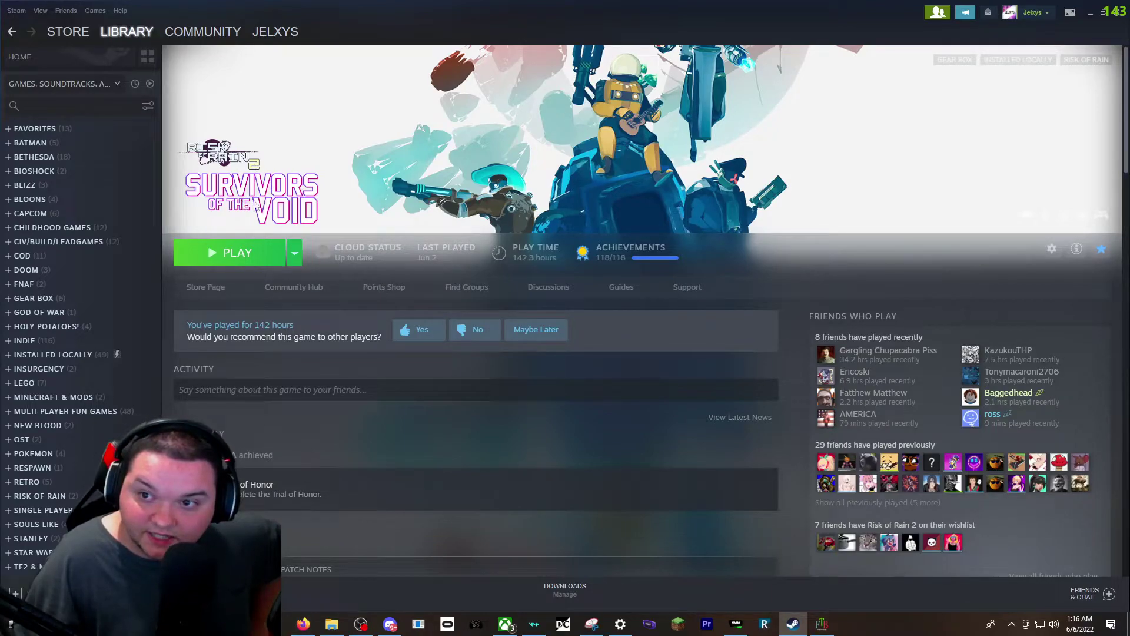
left_click(12, 31)
- Open the SINGLE PLAYER STUFF collection, browse its cover art, view Cyberpunk 2077's library page and return to the collection
left_click(41, 510)
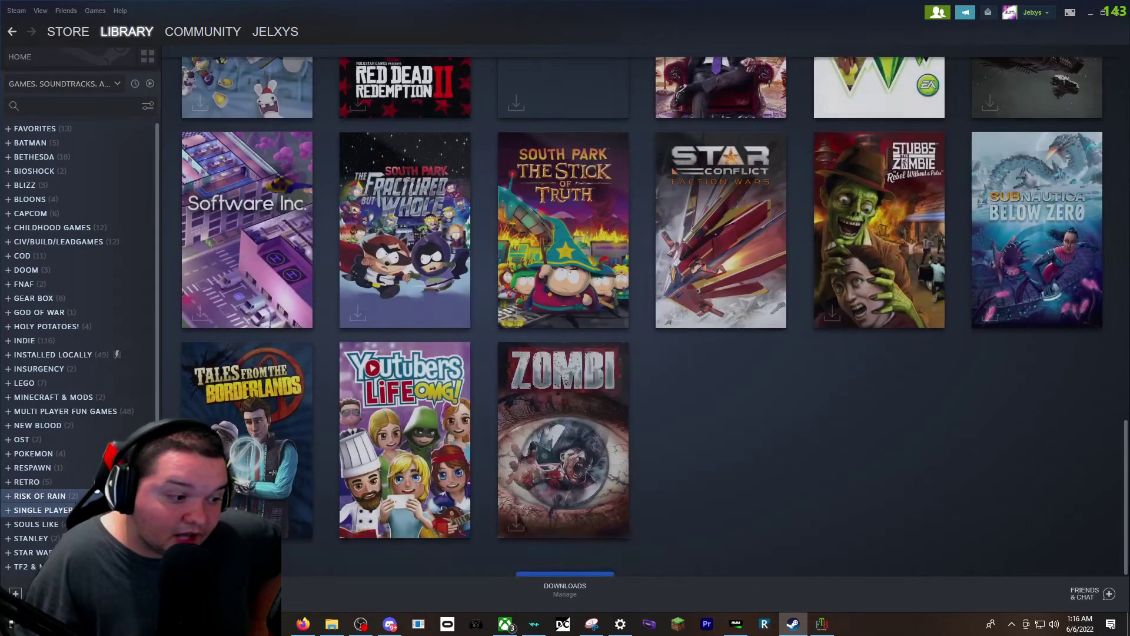
scroll(282, 422, "up", 20)
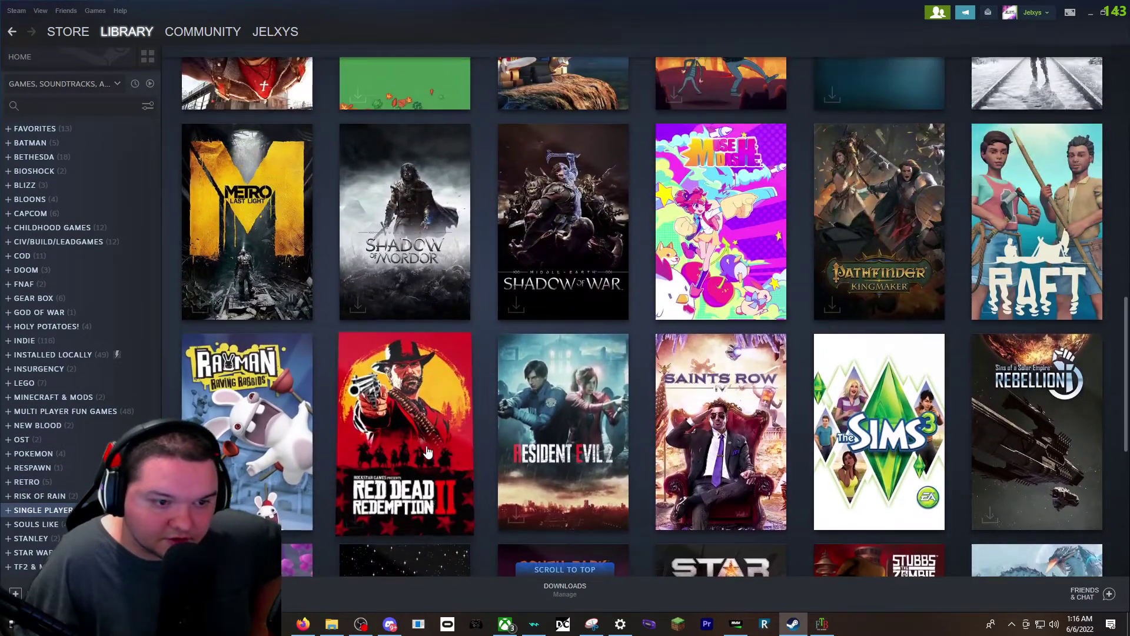
scroll(587, 467, "up", 3)
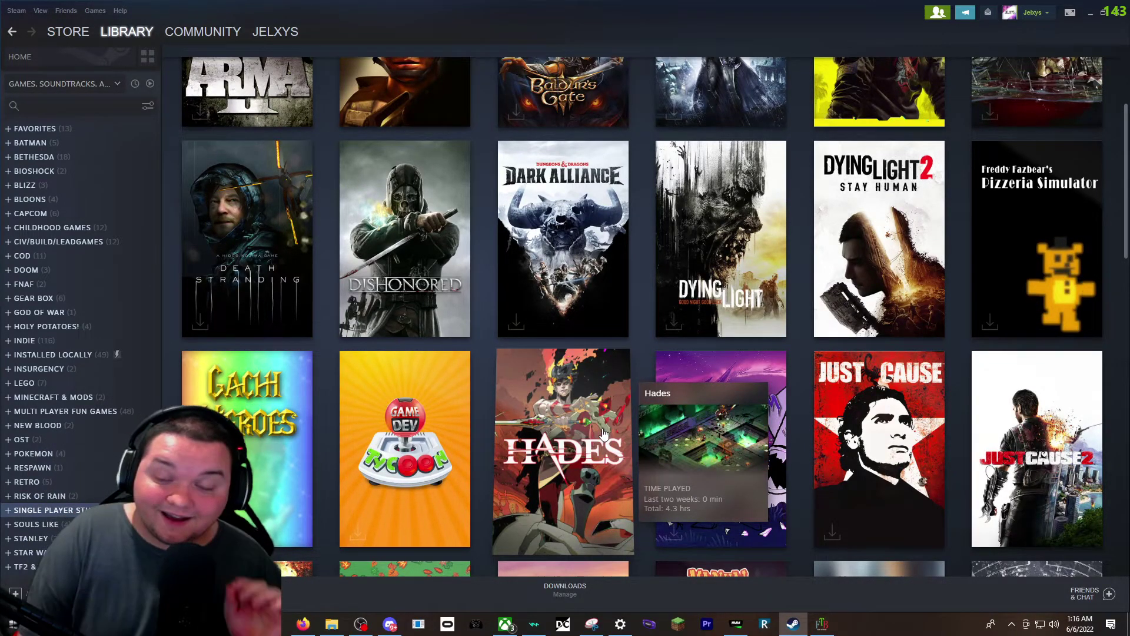
scroll(587, 464, "up", 3)
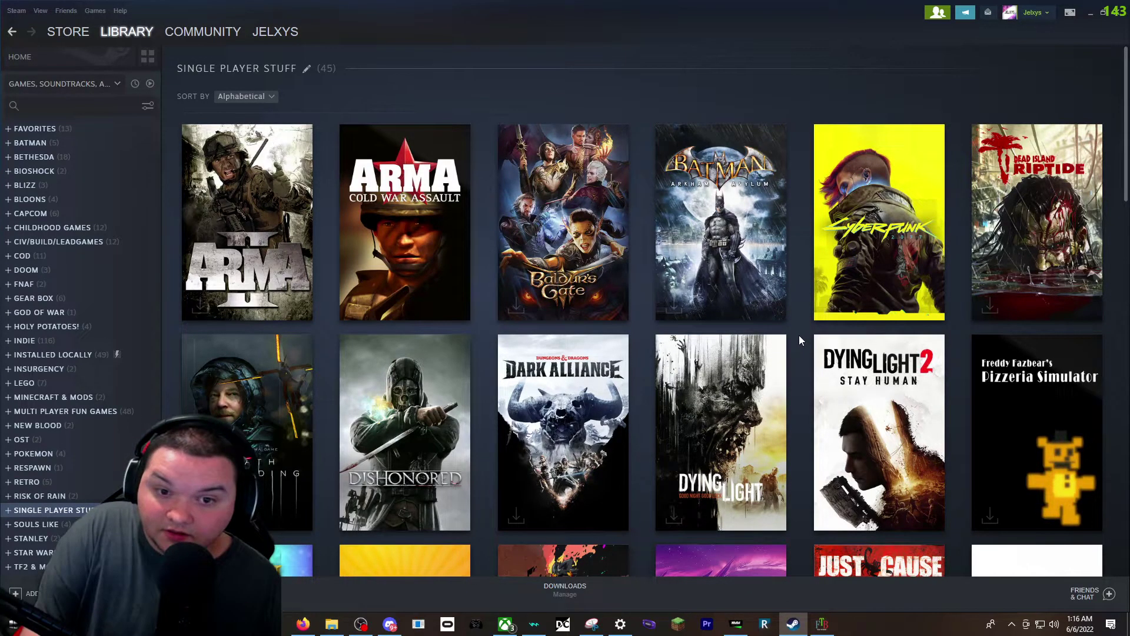
left_click(830, 306)
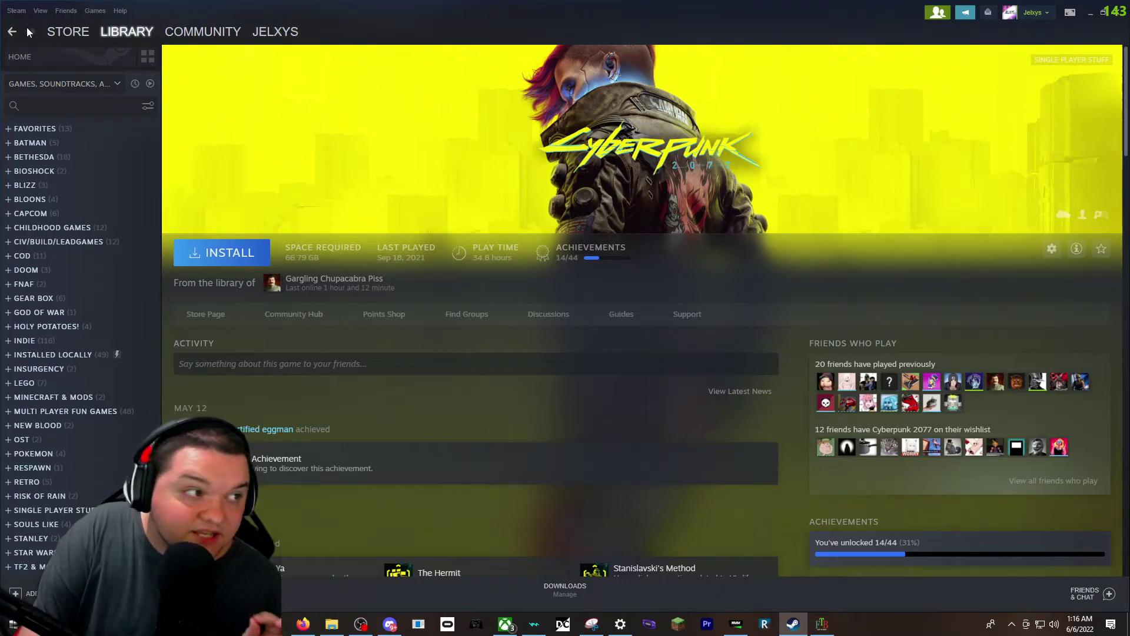
key("alt+Left")
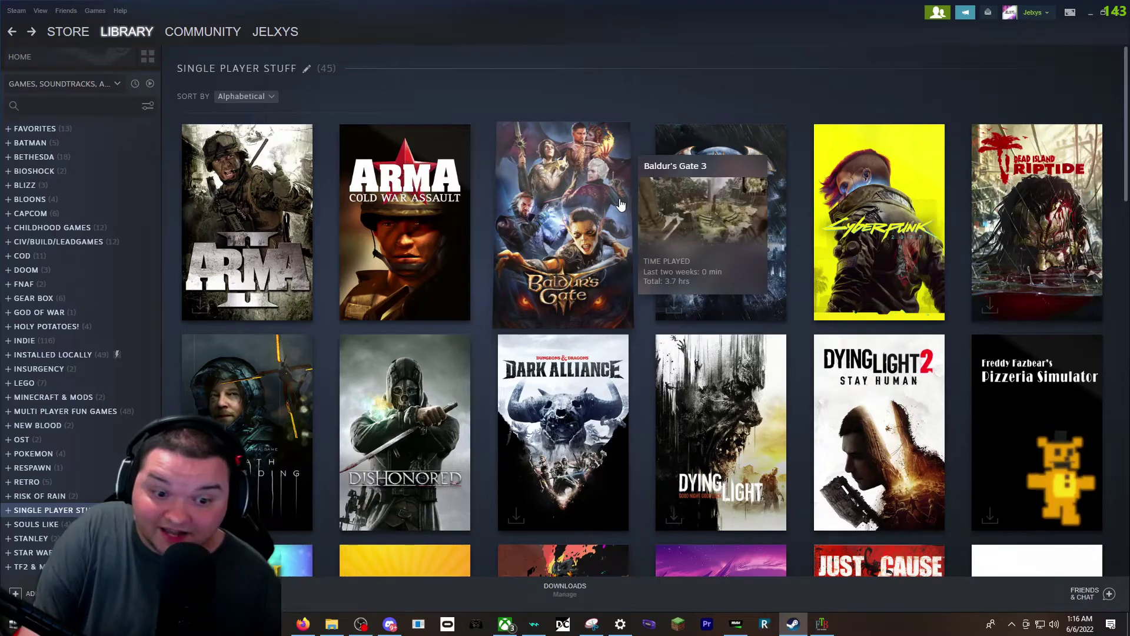
- Browse the rest of the SINGLE PLAYER STUFF collection, view ZOMBI's library page and return to the collection
scroll(647, 218, "down", 1)
scroll(648, 221, "down", 15)
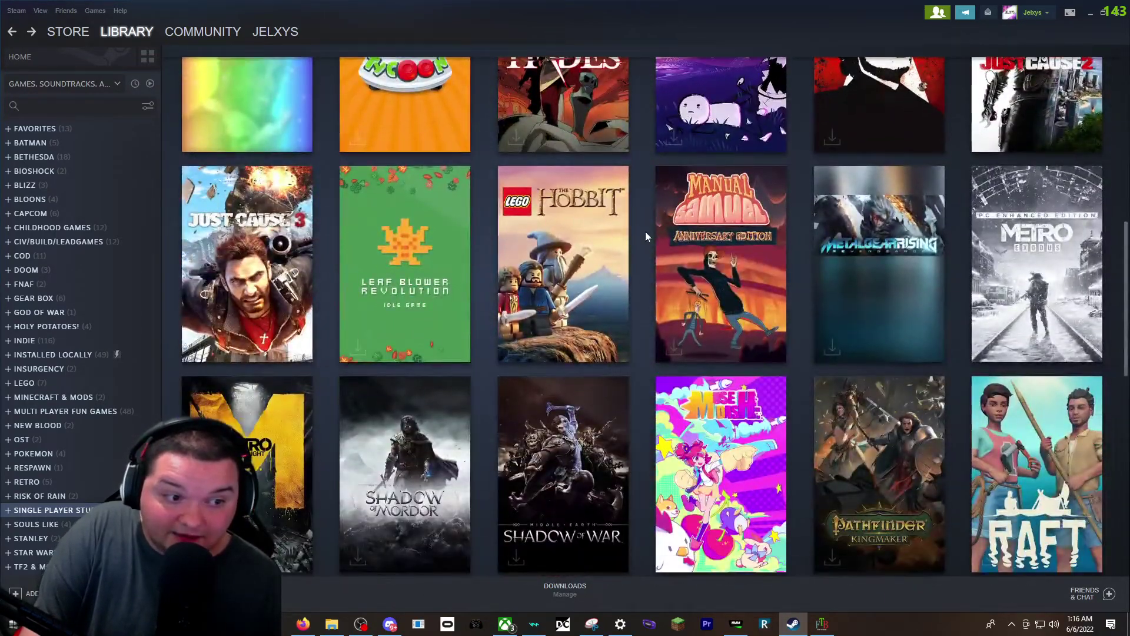
scroll(645, 236, "down", 7)
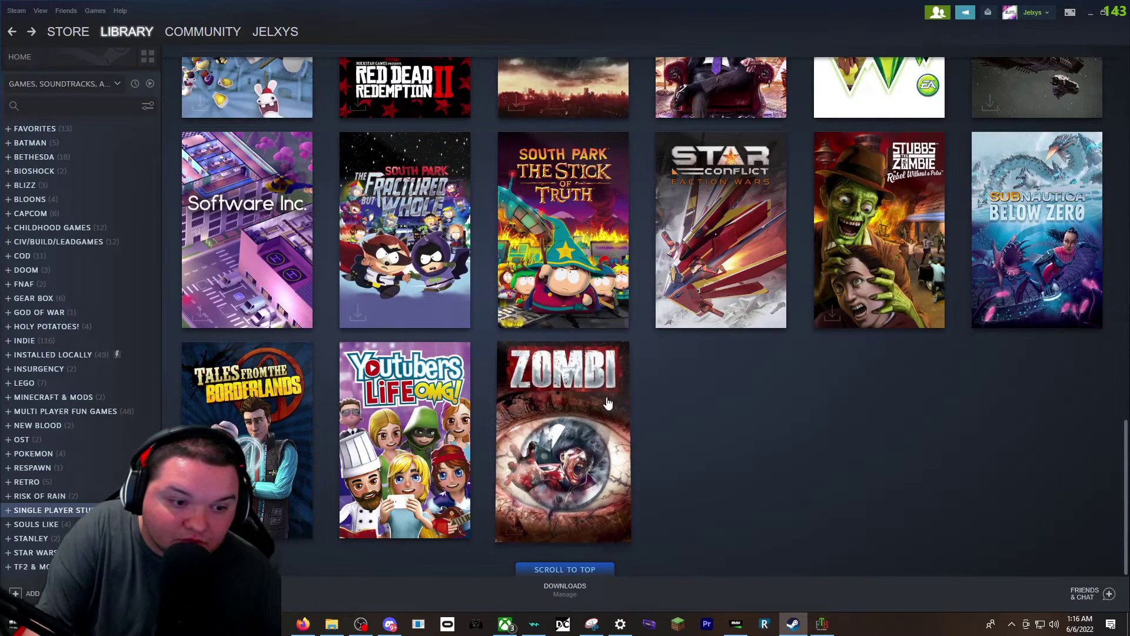
left_click(589, 415)
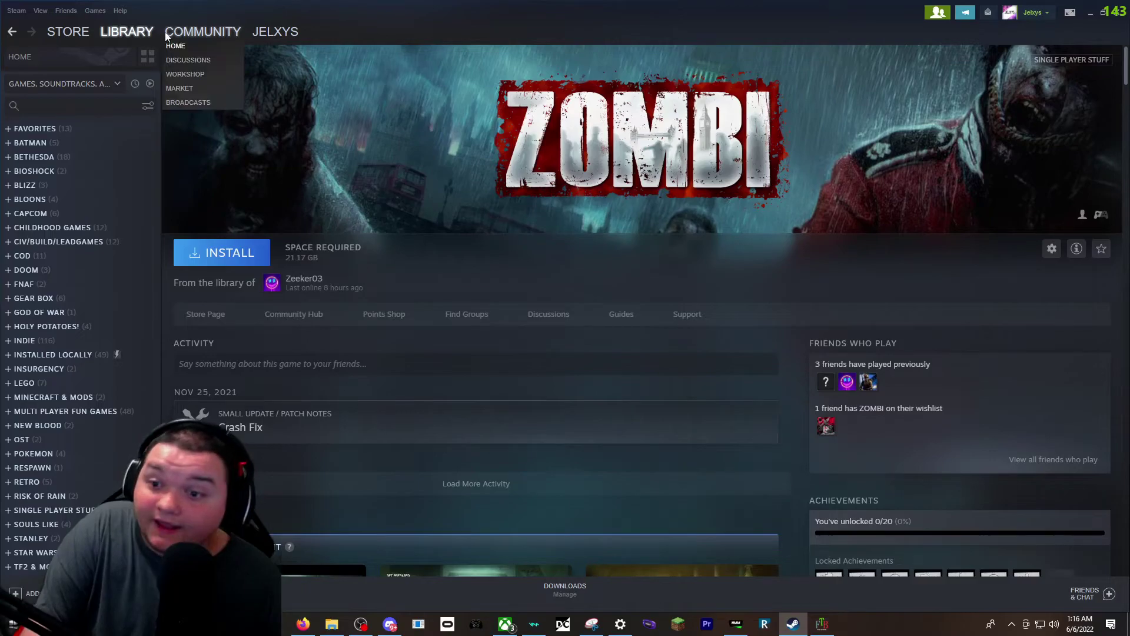
key("alt+Left")
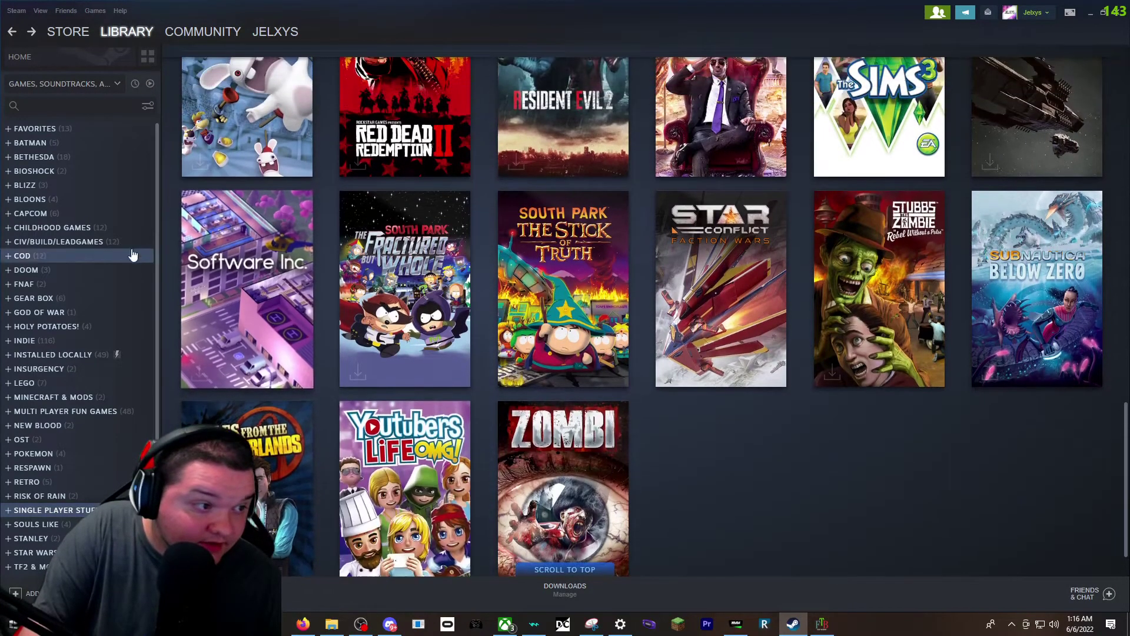
- Open the CHILDHOOD GAMES collection and view the library pages of Insaniquarium! Deluxe, Happy Wars and the non-Steam Battle.net shortcut
left_click(83, 227)
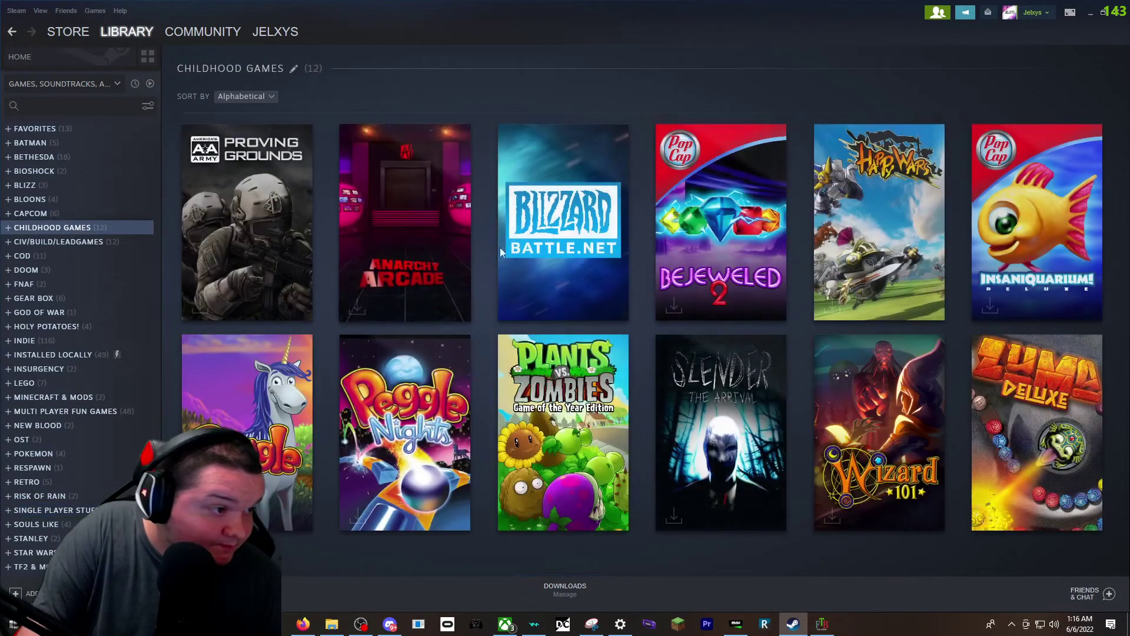
left_click(1048, 210)
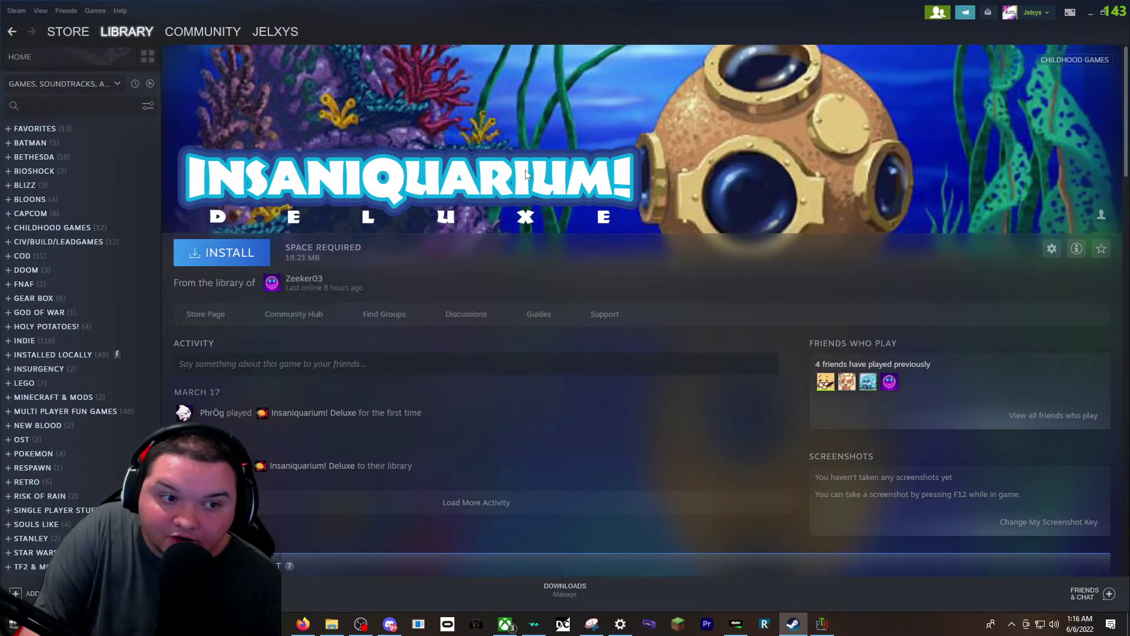
left_click(11, 33)
left_click(880, 224)
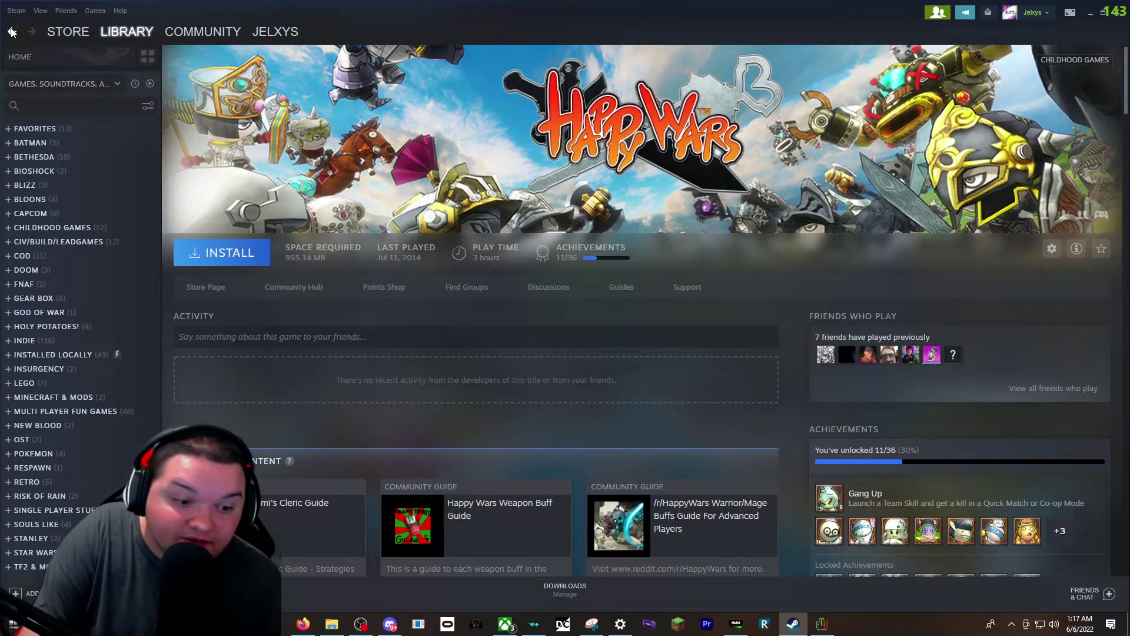
left_click(11, 32)
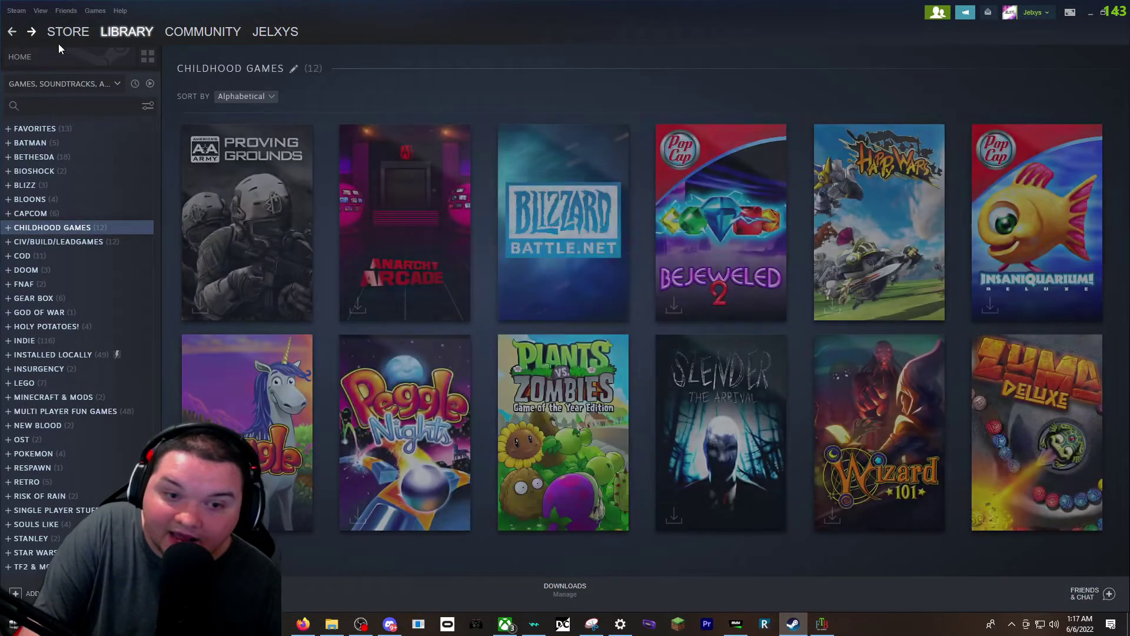
left_click(564, 252)
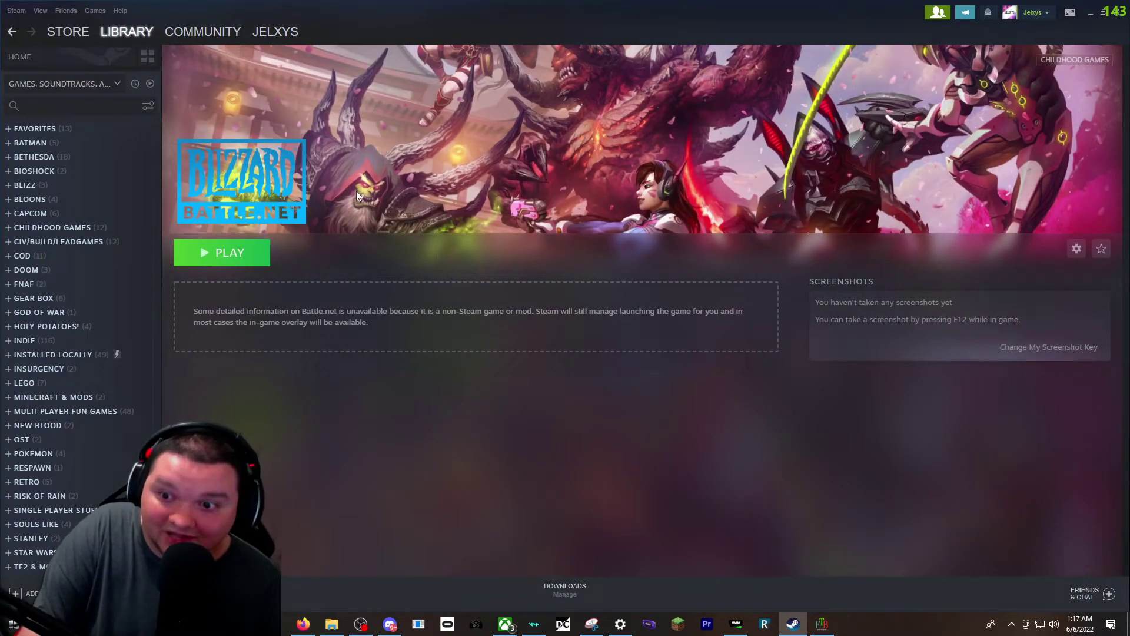
left_click(12, 32)
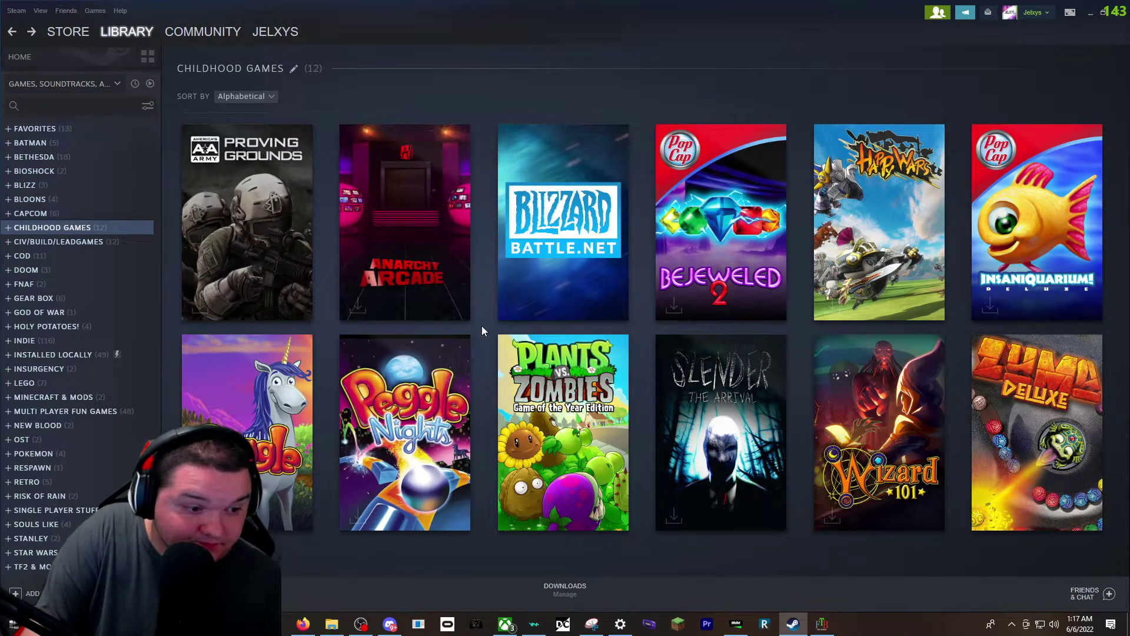
- View the artwork on the library pages of Plants vs. Zombies: Game of the Year and Bejeweled 2, returning to the collection
mouse_move(586, 400)
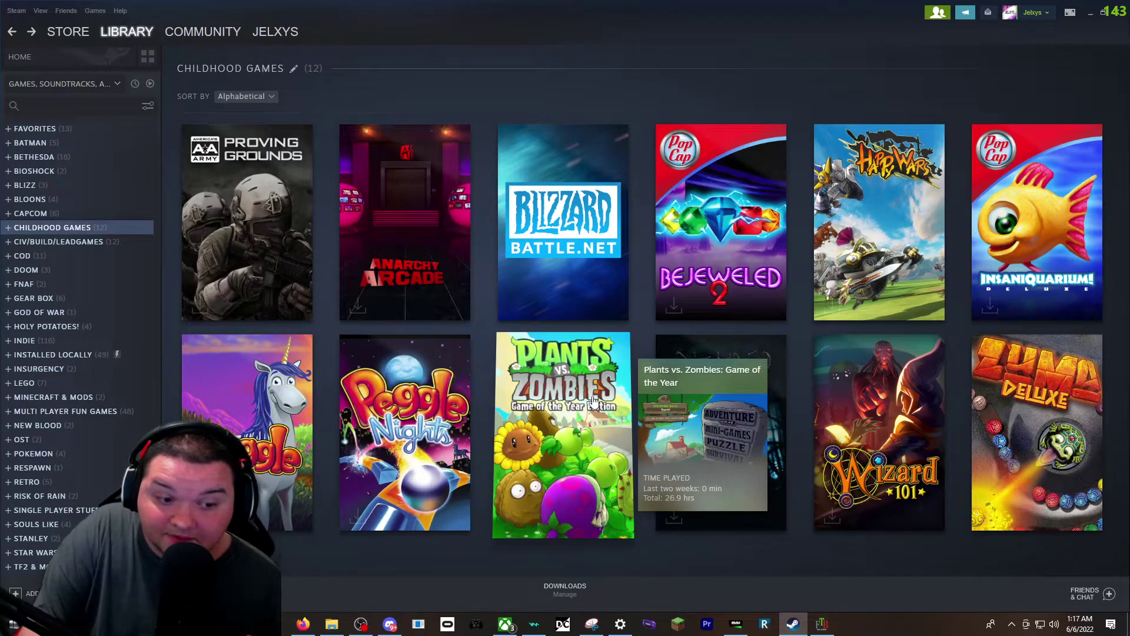
left_click(594, 400)
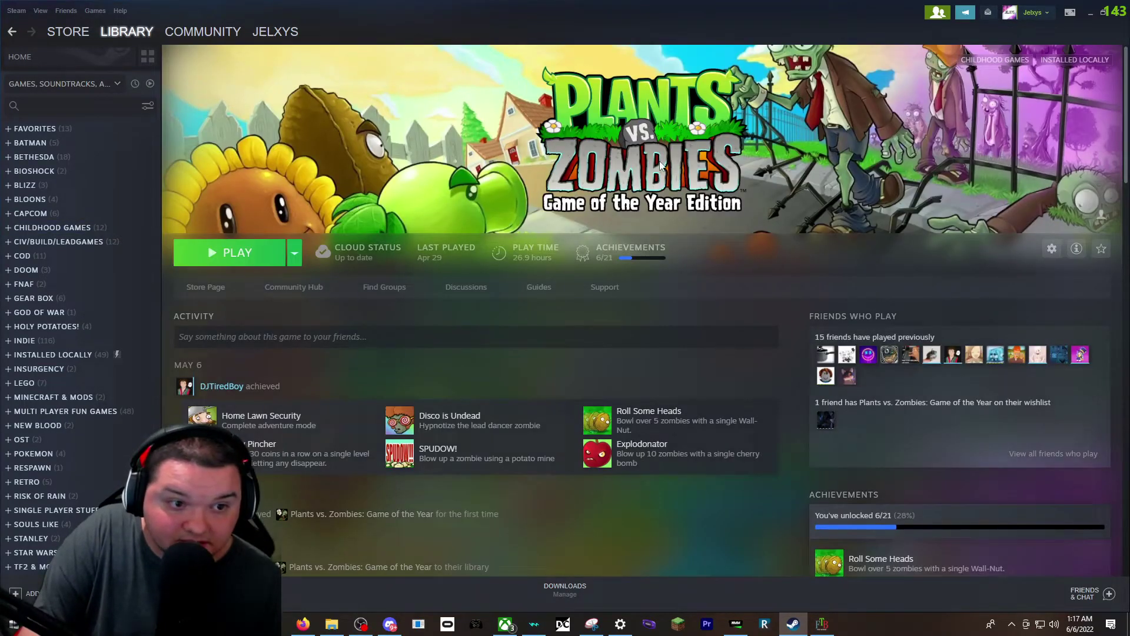
left_click(12, 32)
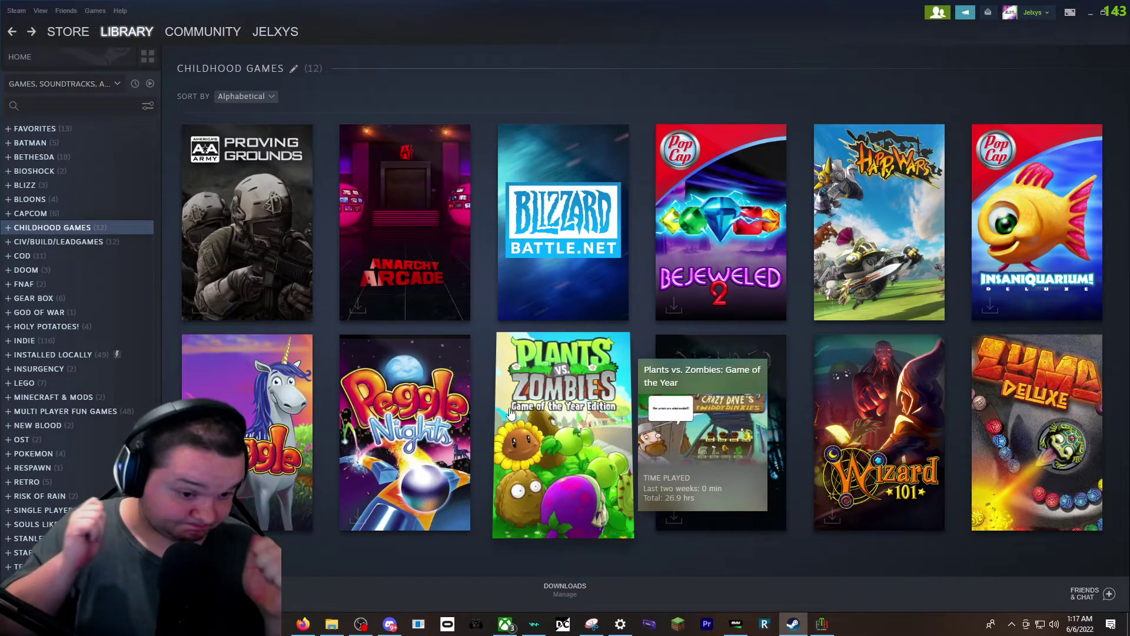
left_click(576, 409)
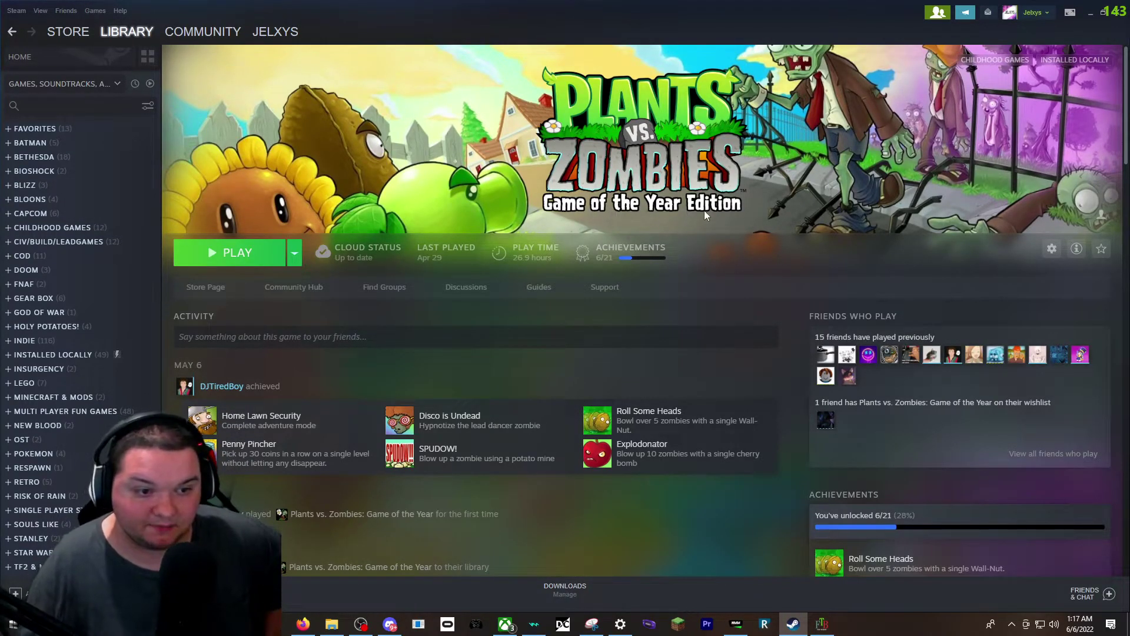
left_click(10, 34)
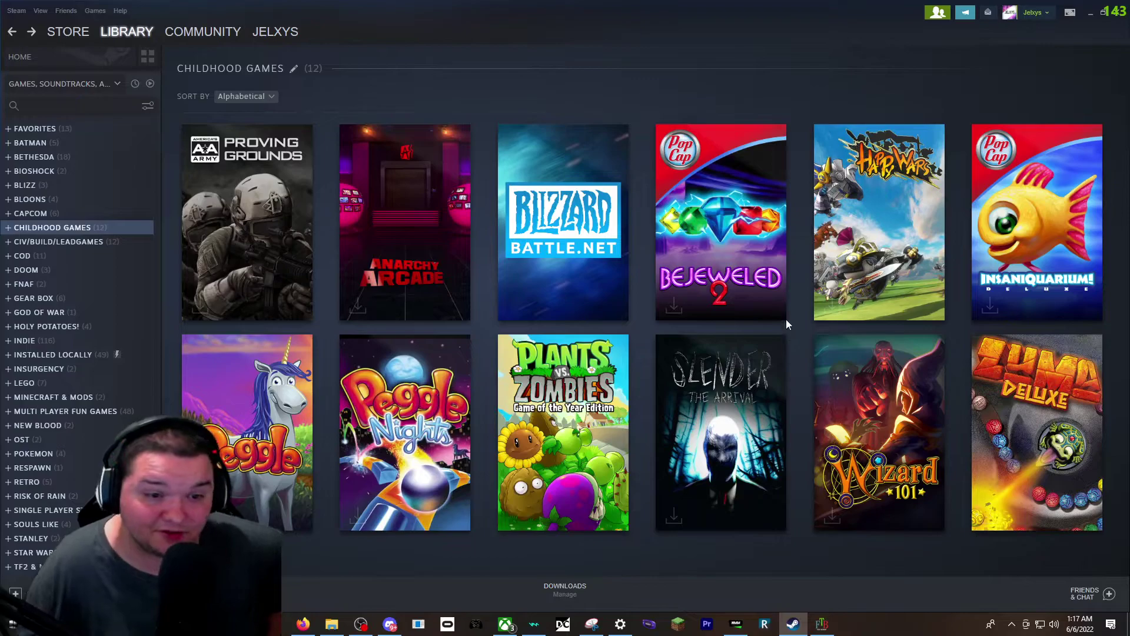
left_click(760, 283)
left_click(23, 33)
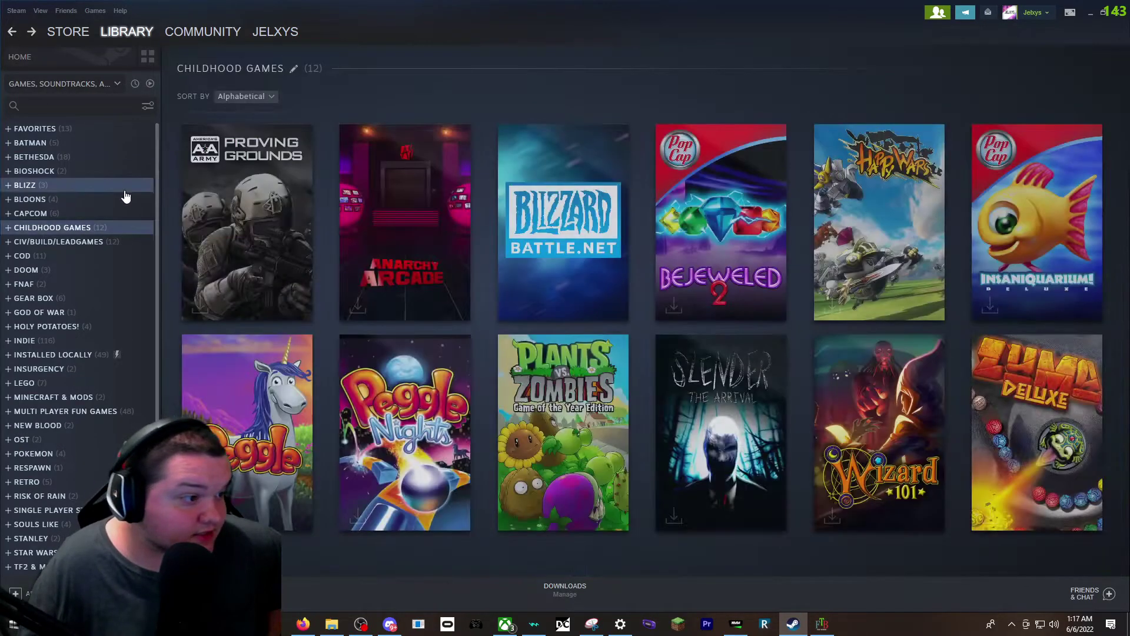
- View the cover art in the CIV/BUILD/LEADGAMES and COD collections
left_click(85, 247)
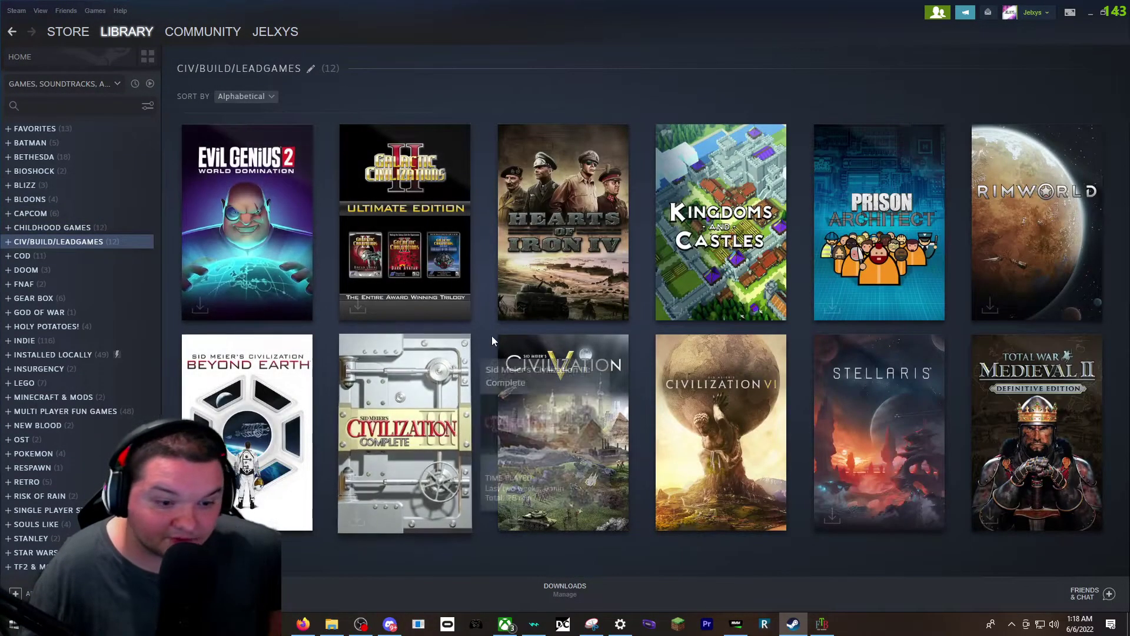
left_click(109, 257)
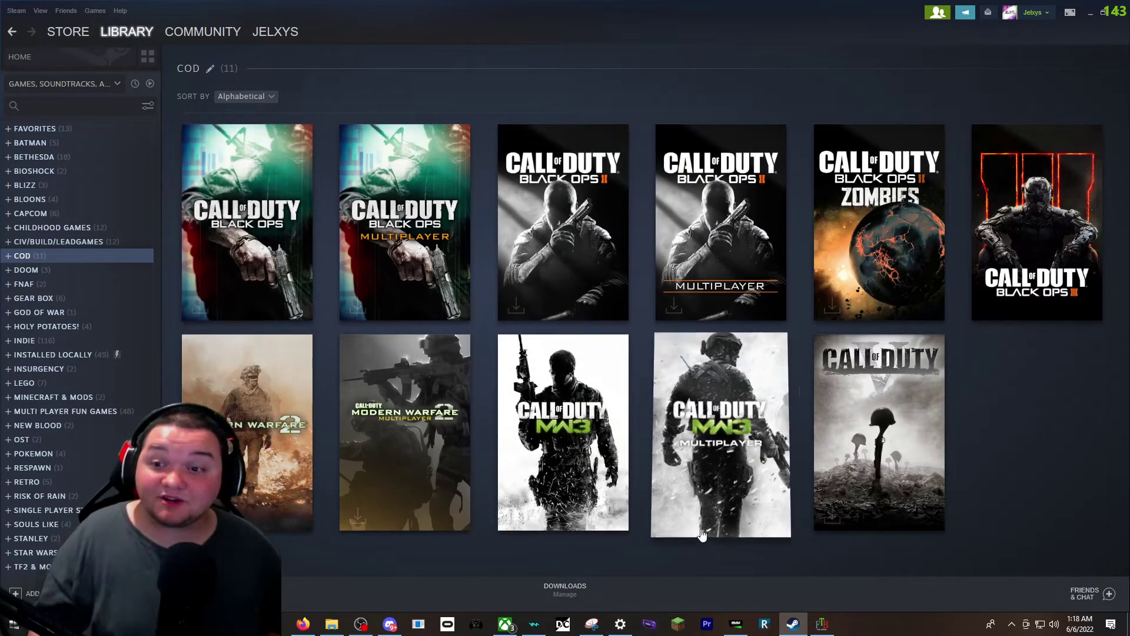
mouse_move(701, 534)
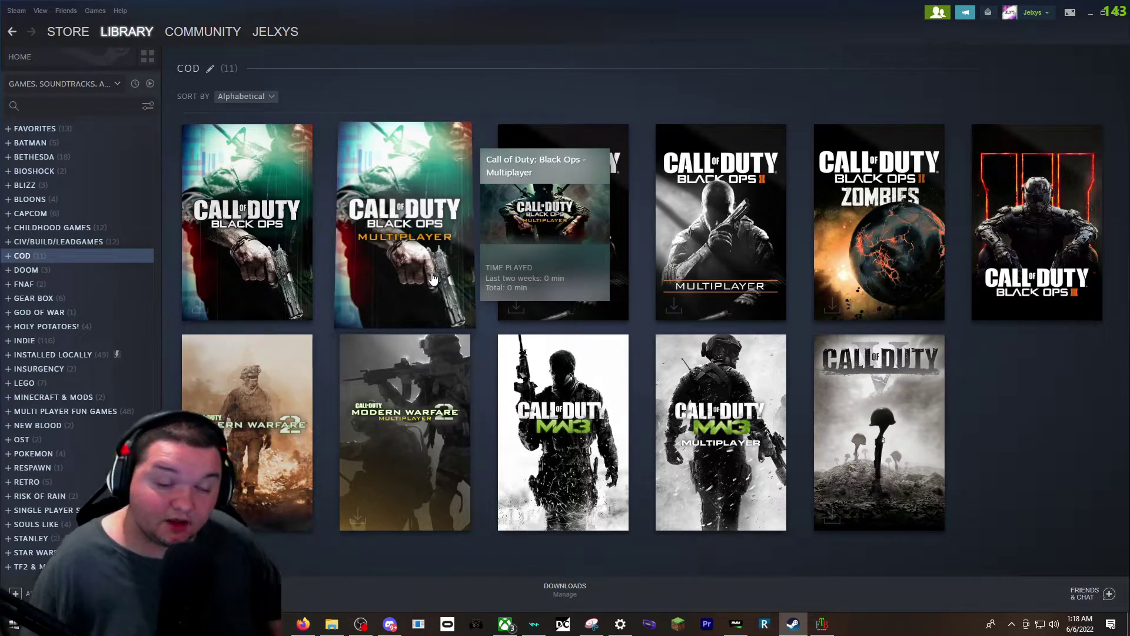
- View the library pages of Modern Warfare 2 Multiplayer and Call of Duty: Black Ops - Multiplayer from the COD collection
left_click(443, 391)
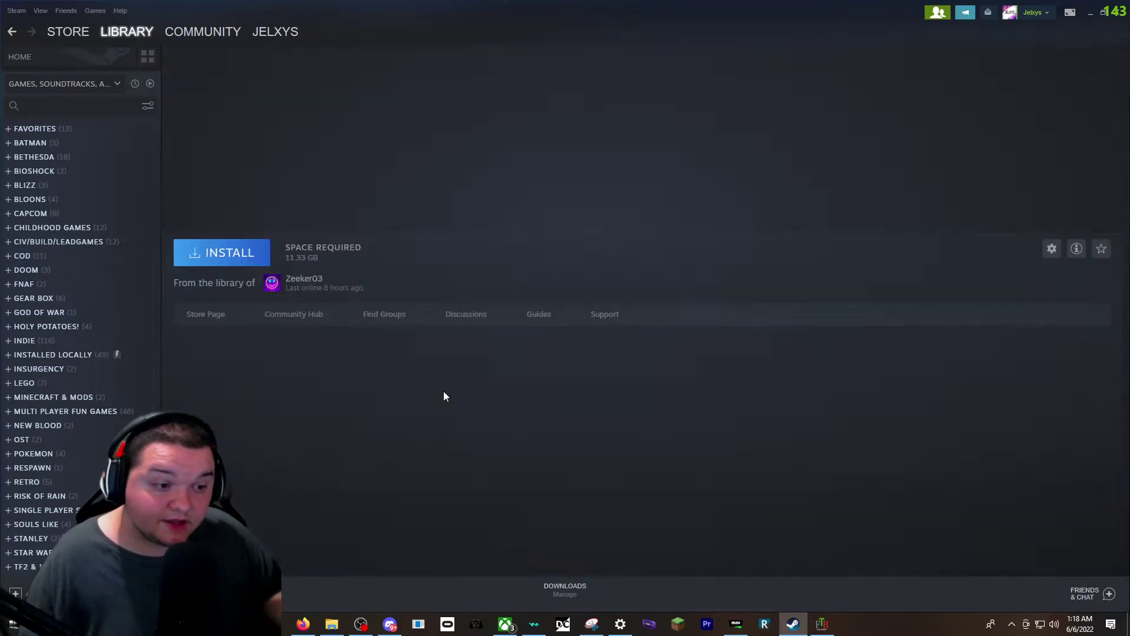
left_click(11, 31)
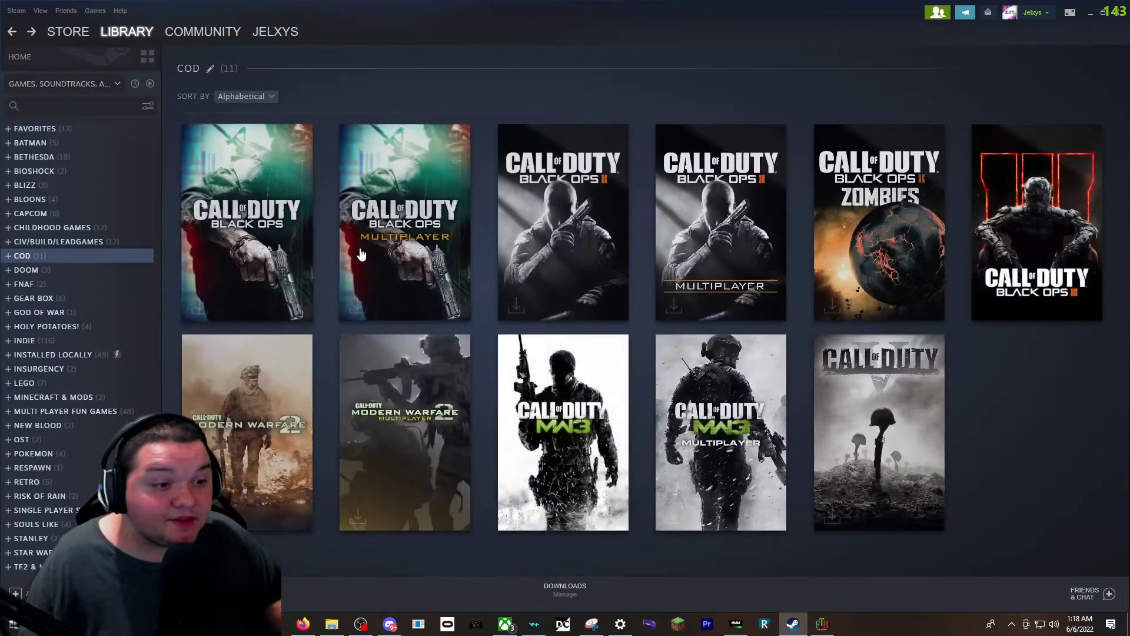
left_click(387, 259)
left_click(12, 31)
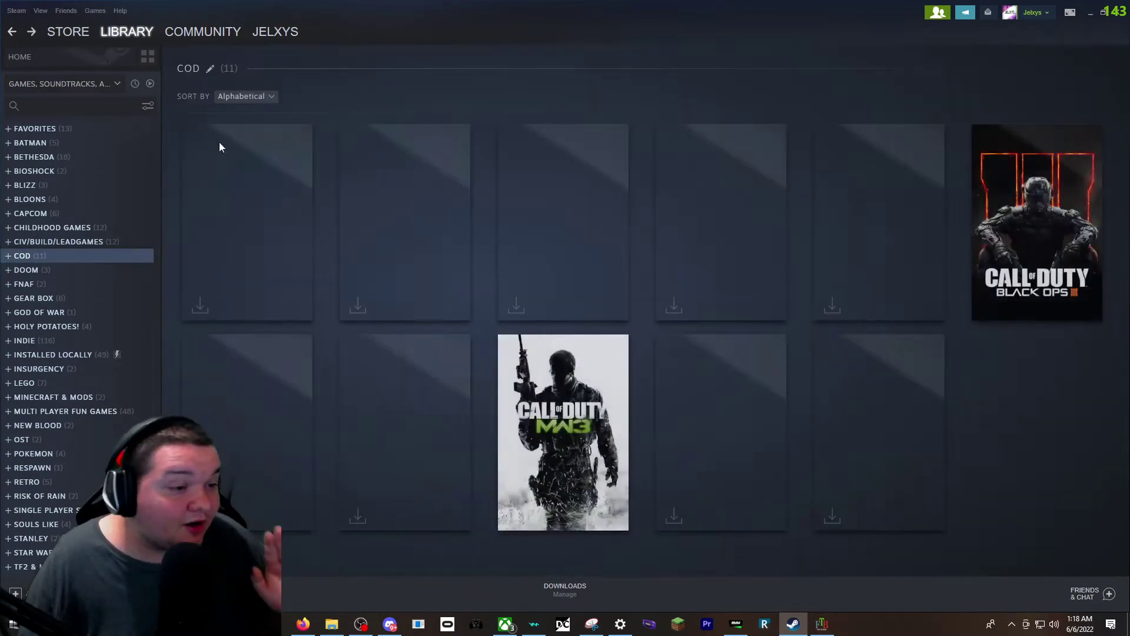
- View the artwork on the library pages of Call of Duty: Black Ops II - Multiplayer and Call of Duty: Black Ops II - Zombies
left_click(736, 224)
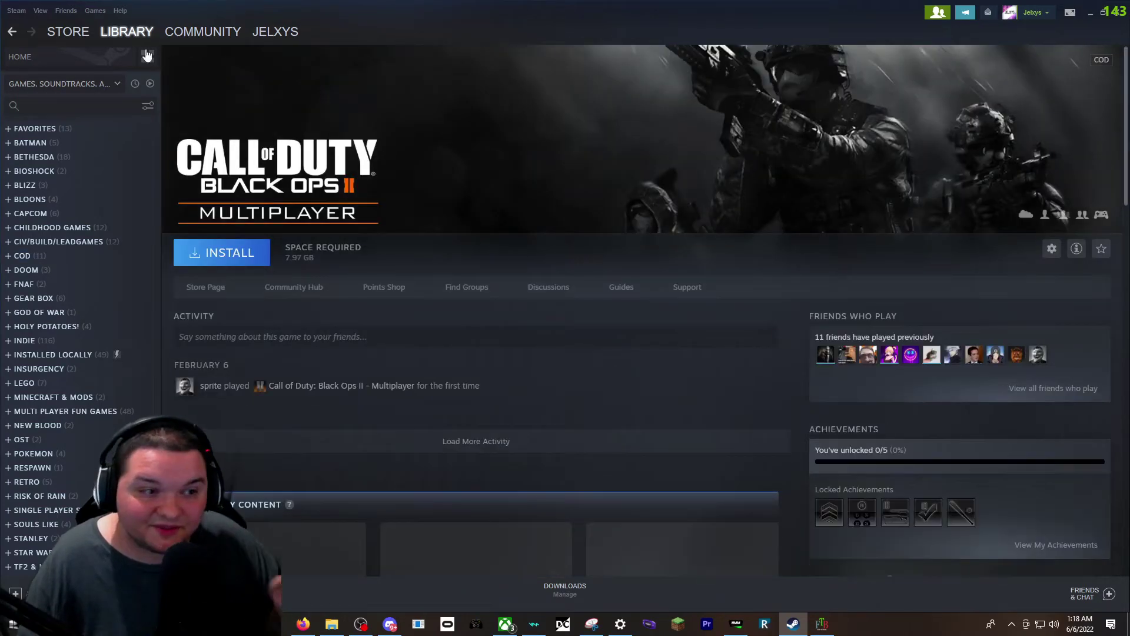
left_click(13, 32)
left_click(883, 224)
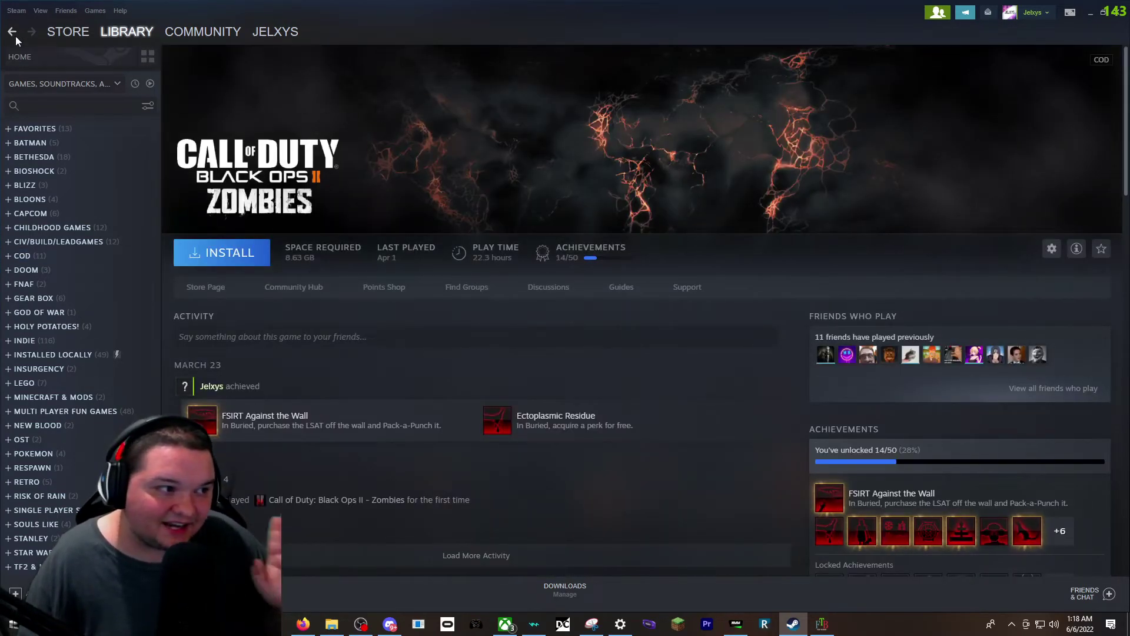
left_click(14, 33)
- Look through the cover art in the DOOM, FNAF, CAPCOM, BLOONS and BLIZZ collections
left_click(86, 272)
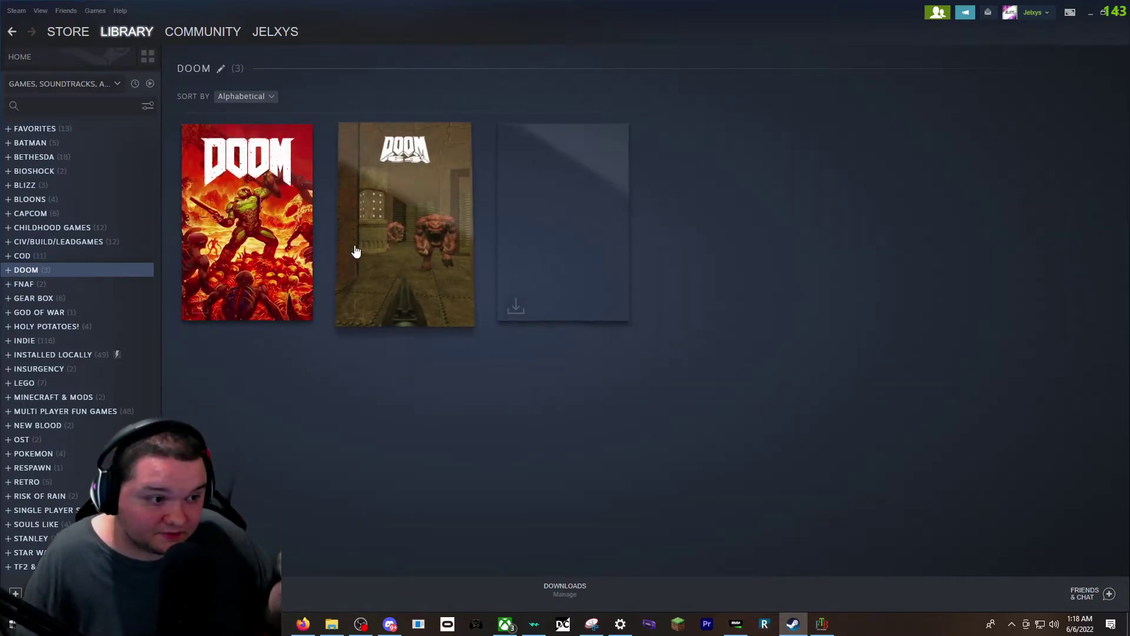
mouse_move(575, 223)
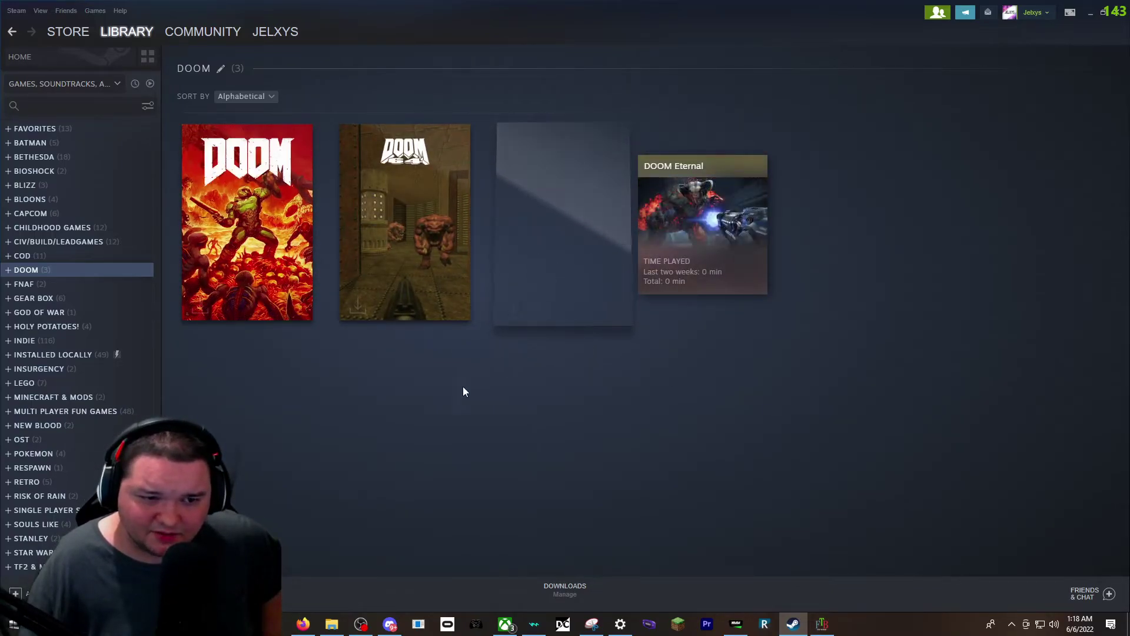
left_click(73, 285)
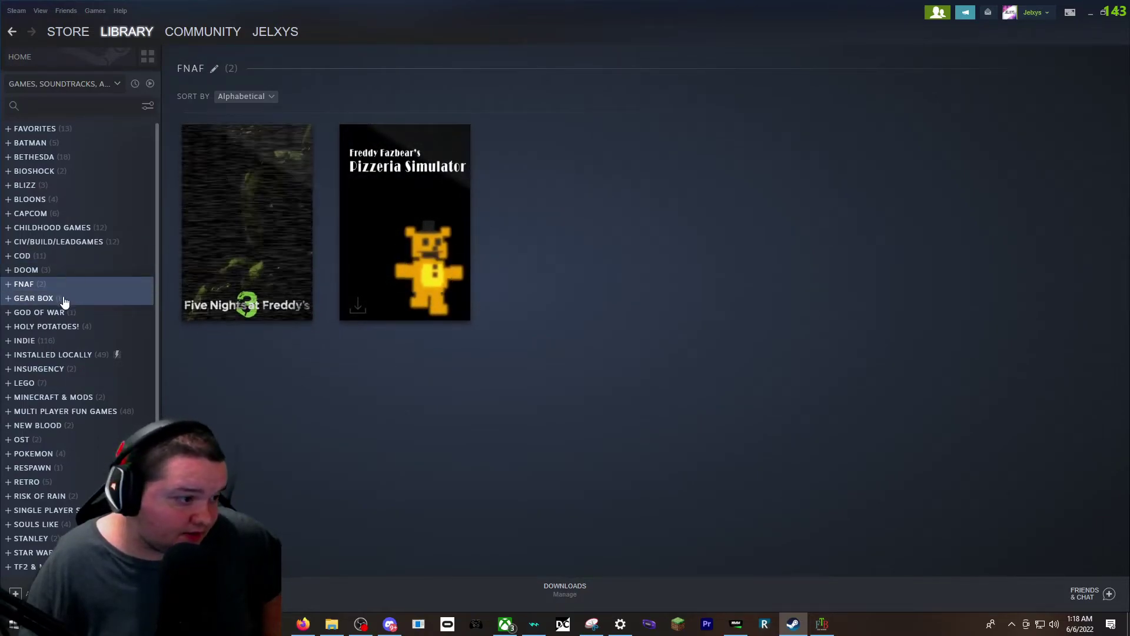
left_click(64, 215)
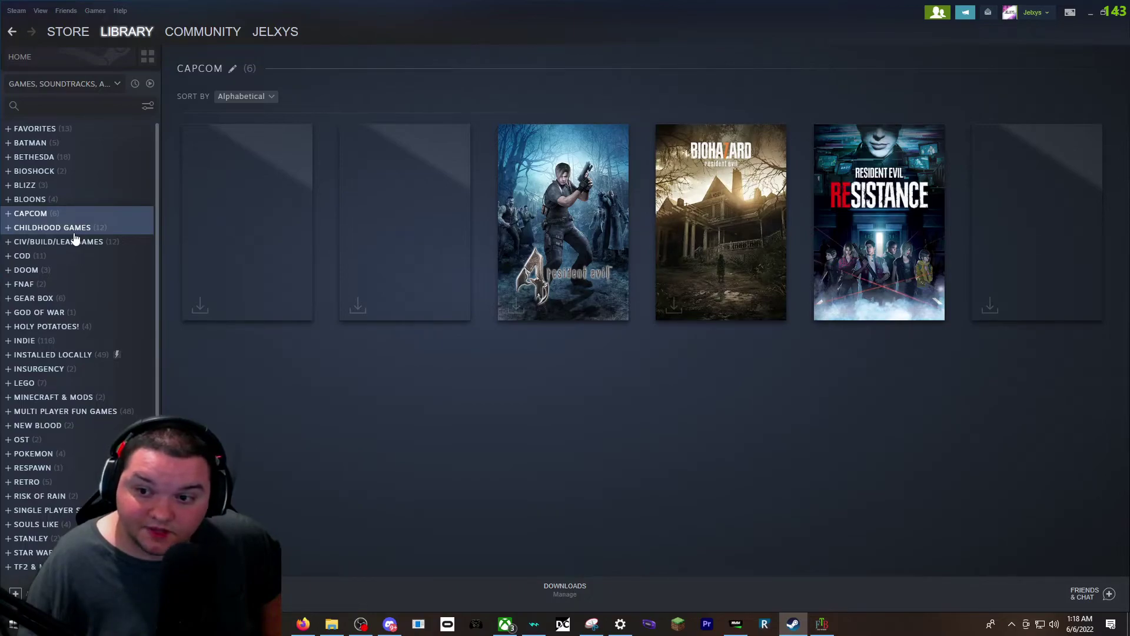
left_click(84, 201)
left_click(82, 188)
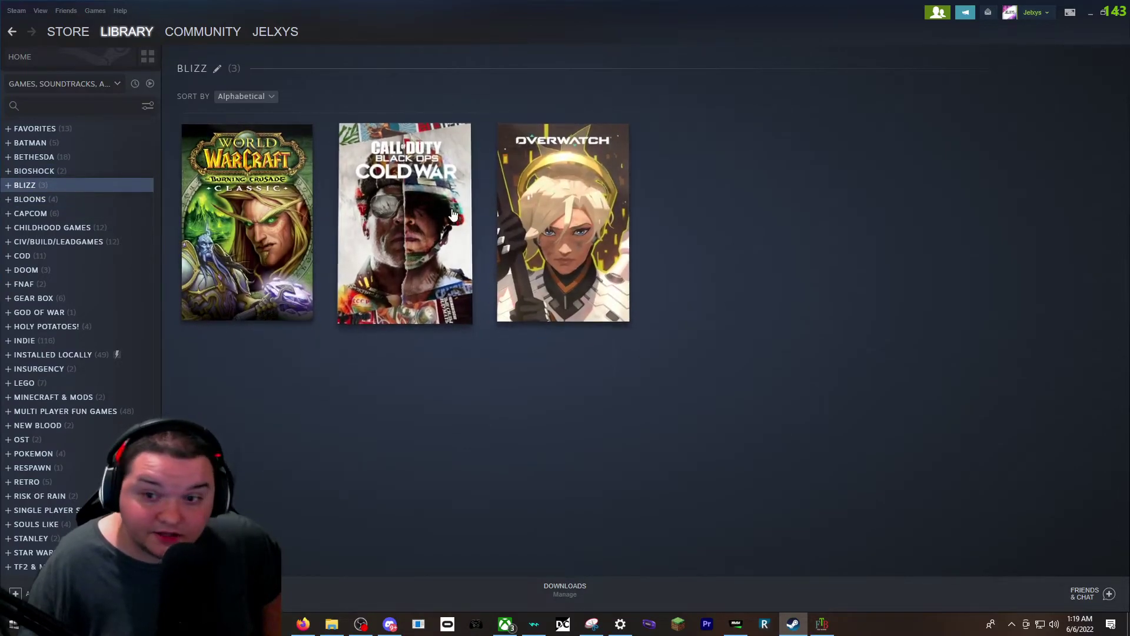
- View the artwork on the library pages of BioShock Remastered and BioShock Infinite in the BIOSHOCK collection
left_click(59, 171)
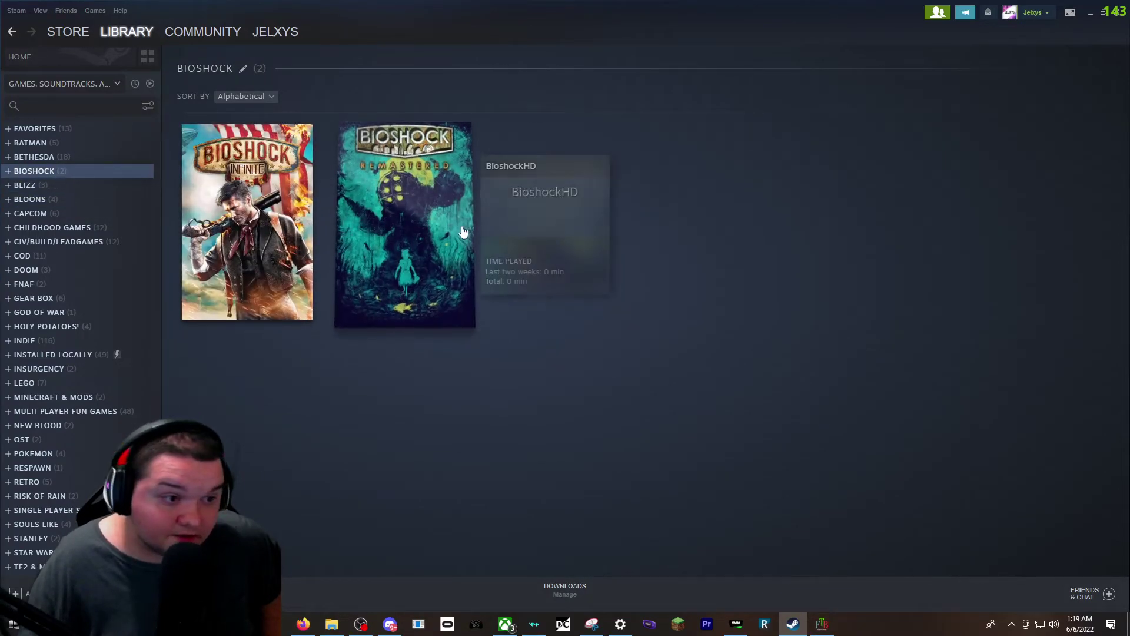
left_click(419, 203)
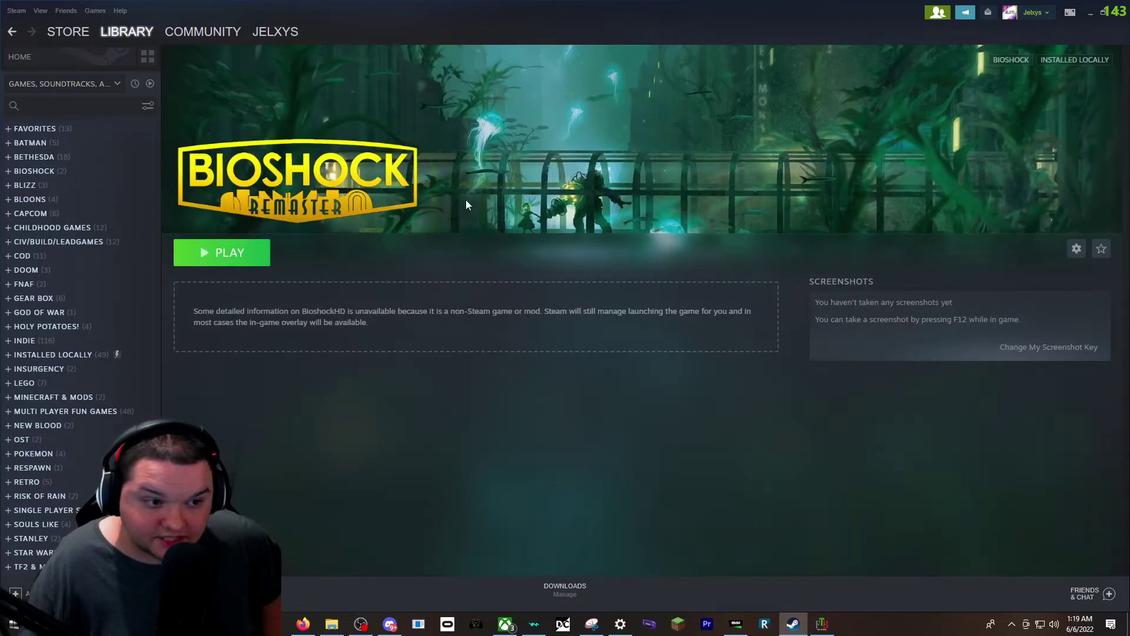
left_click(11, 33)
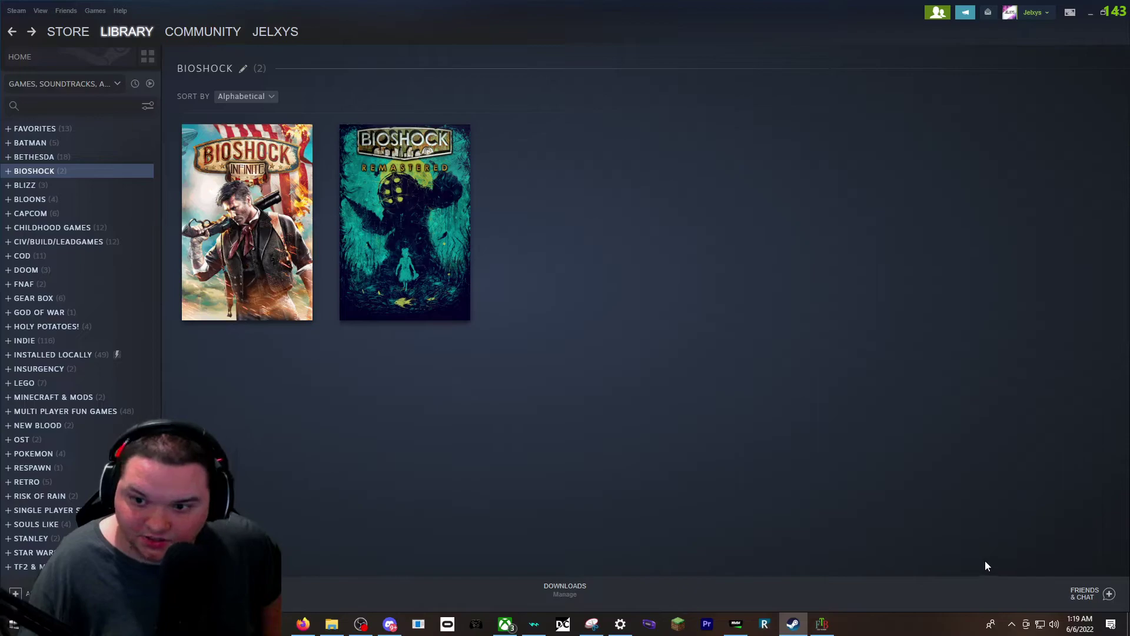
left_click(297, 227)
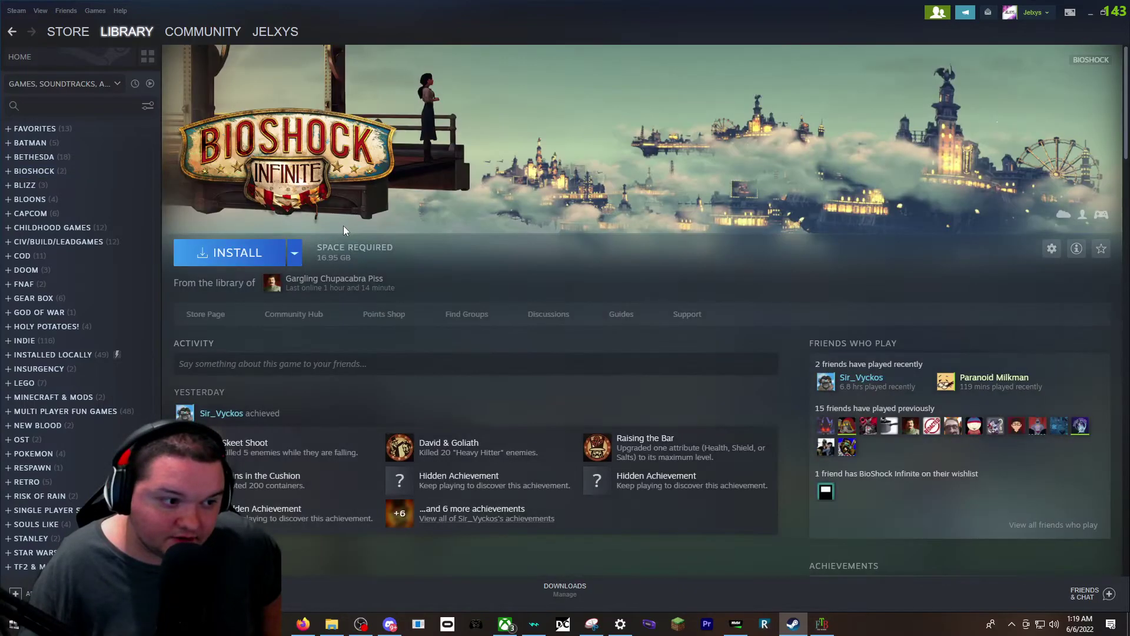
left_click(14, 32)
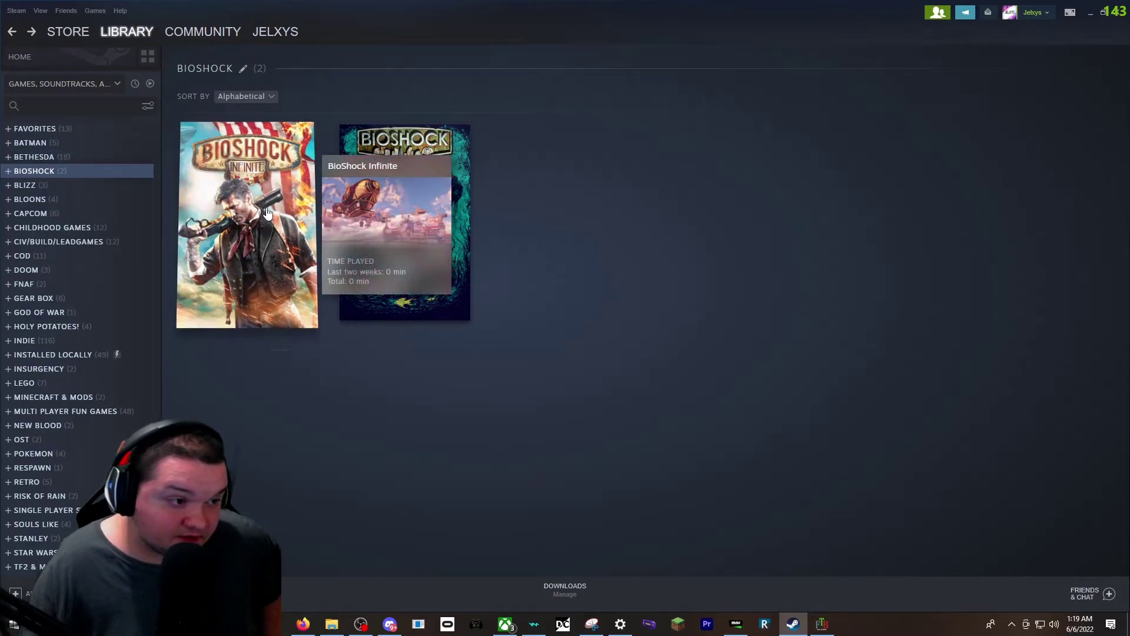
- Look through the BETHESDA collection's cover art and view the library page of Fallout NV Script Extender
left_click(106, 157)
scroll(189, 211, "down", 3)
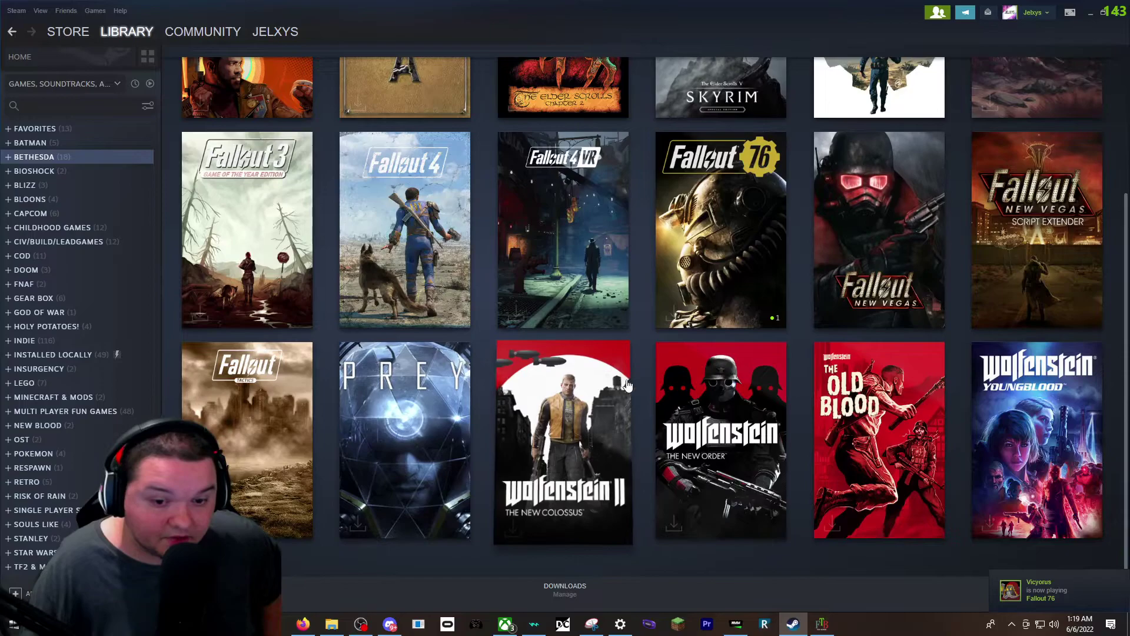
scroll(628, 385, "up", 3)
scroll(631, 377, "down", 3)
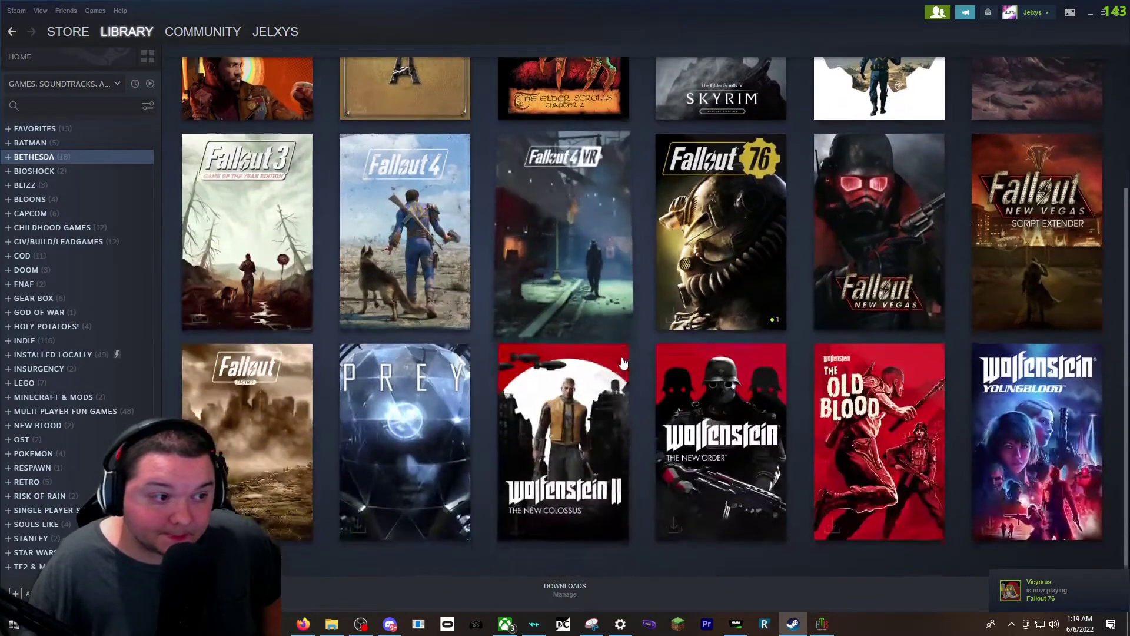
mouse_move(446, 194)
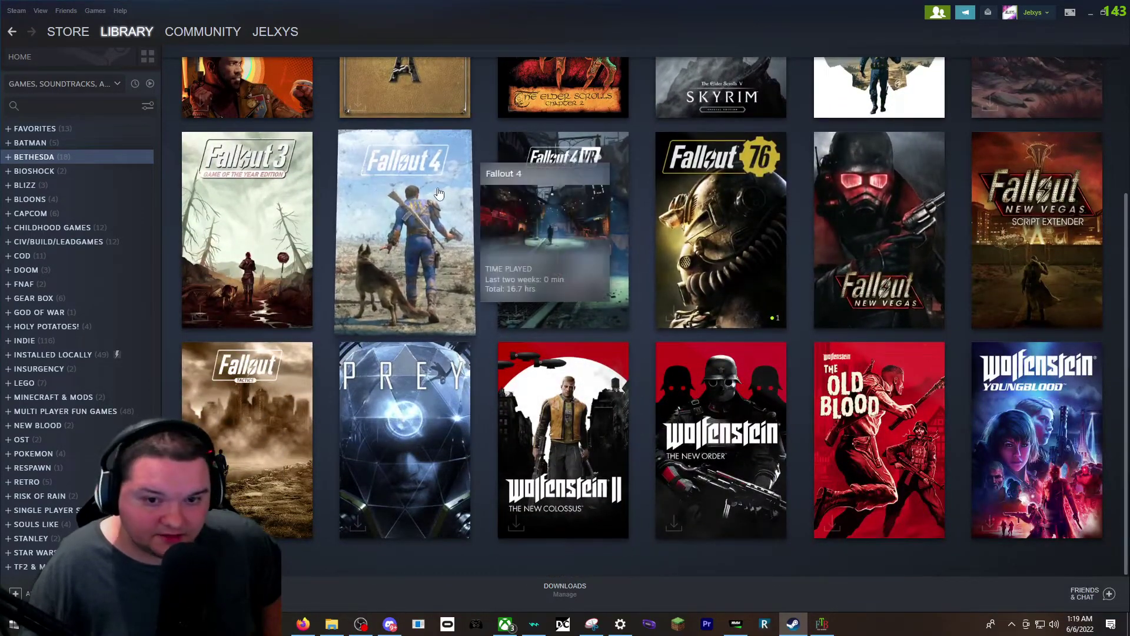
mouse_move(1008, 225)
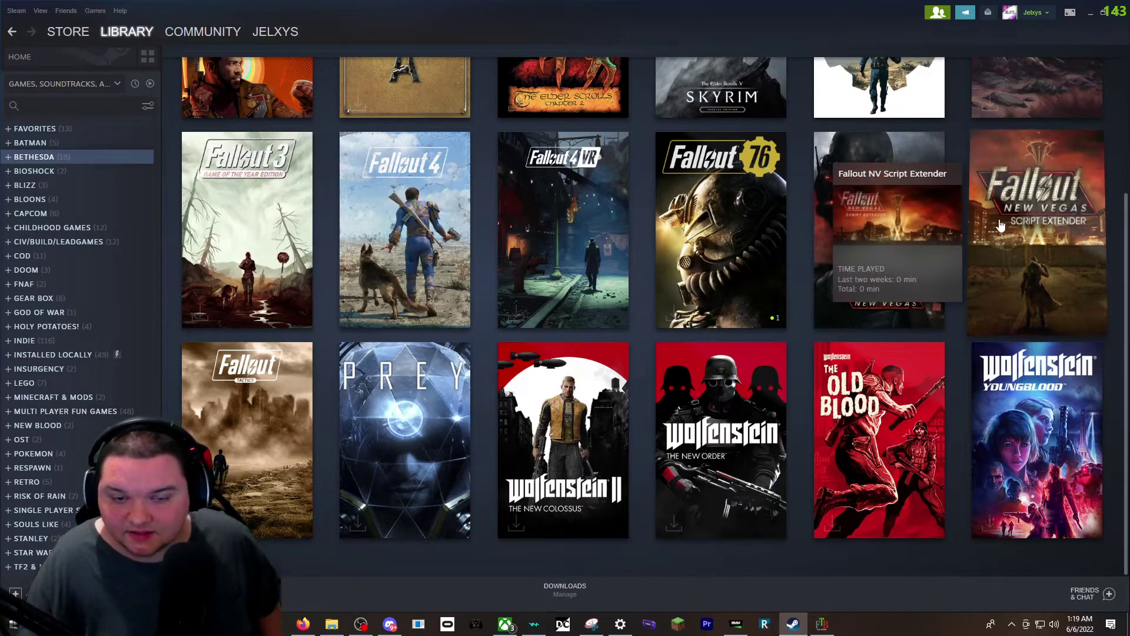
left_click(1040, 189)
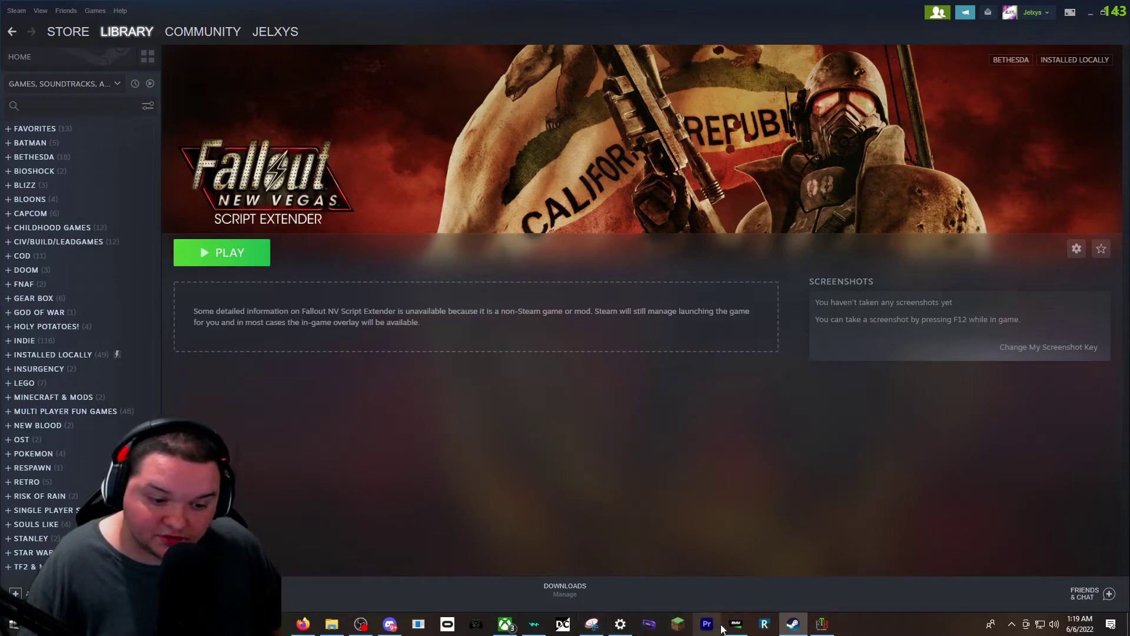
mouse_move(740, 630)
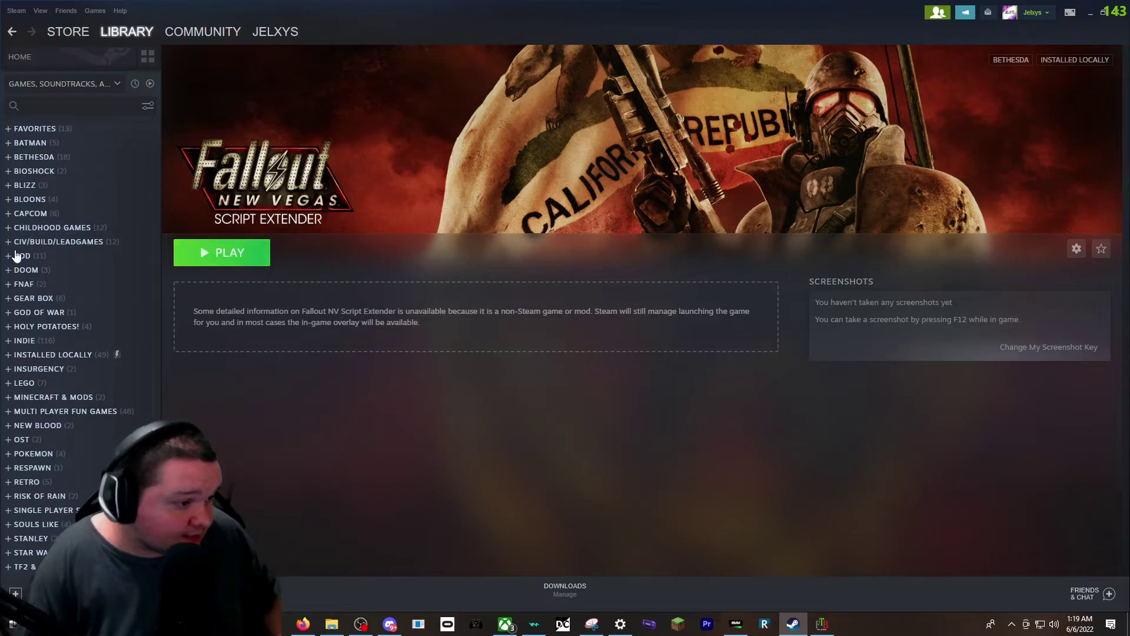
- Slightly enlarge the logo on the library page of Space Engineers from the INDIE collection and save its placement
left_click(59, 340)
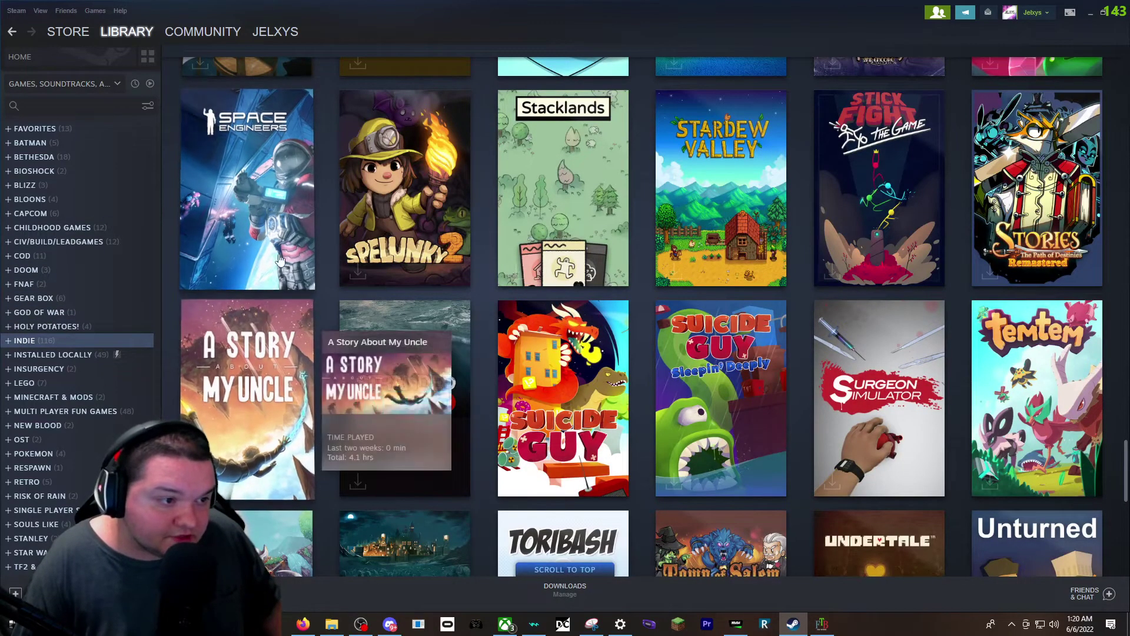
right_click(252, 180)
mouse_move(291, 239)
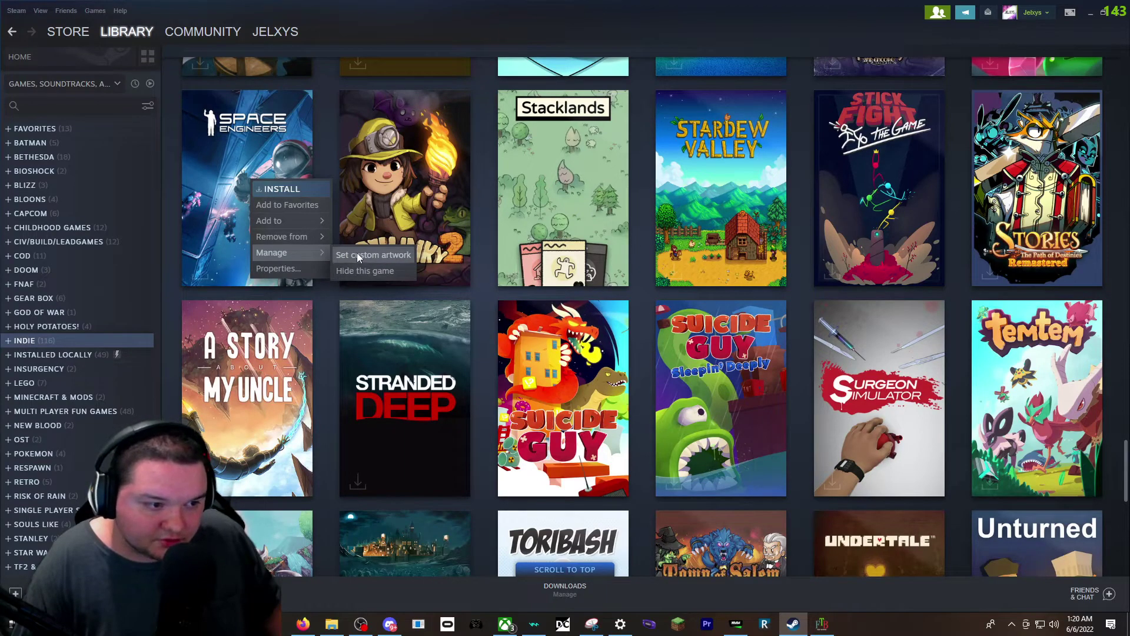
left_click(376, 255)
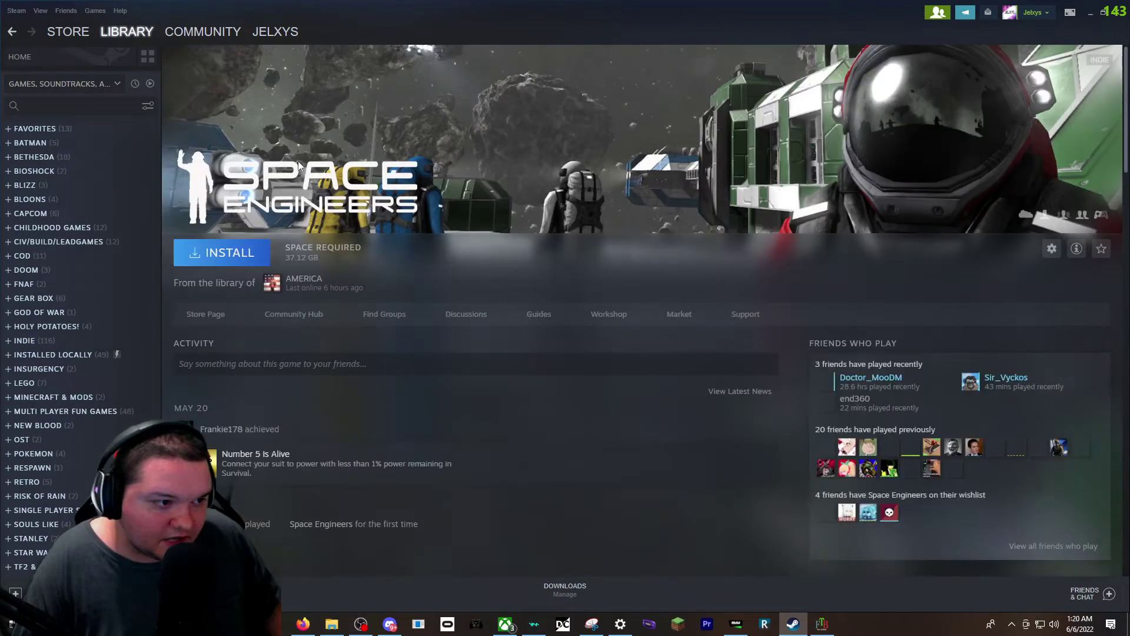
left_click(380, 199)
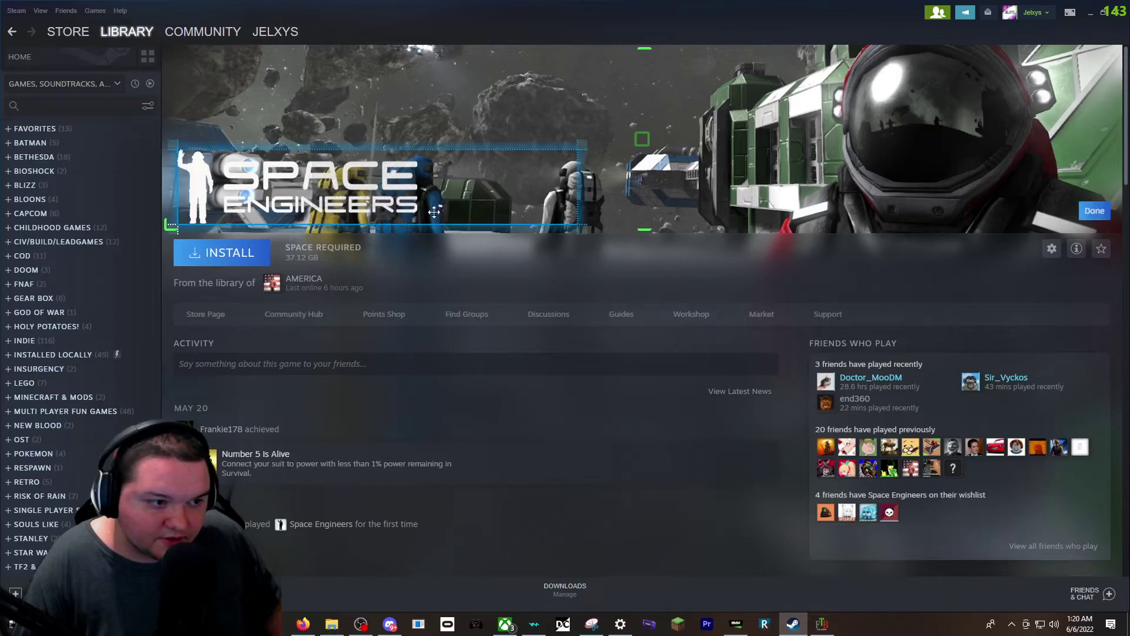
mouse_move(581, 145)
left_mouse_down()
mouse_move(566, 154)
mouse_move(577, 150)
left_mouse_up()
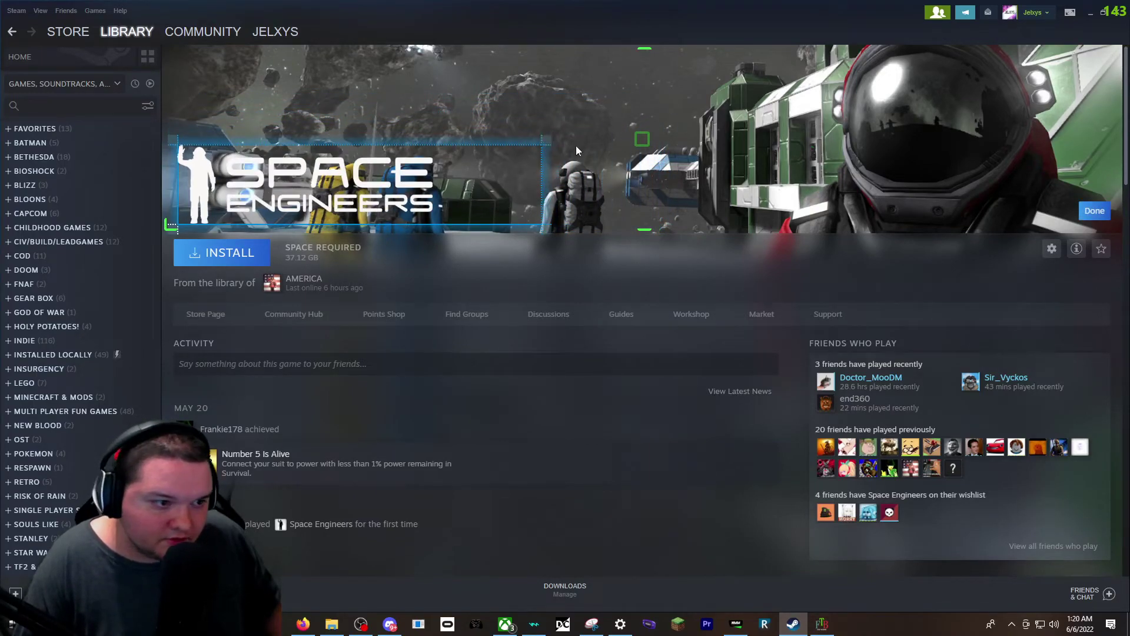
left_click(1094, 210)
key("alt+Left")
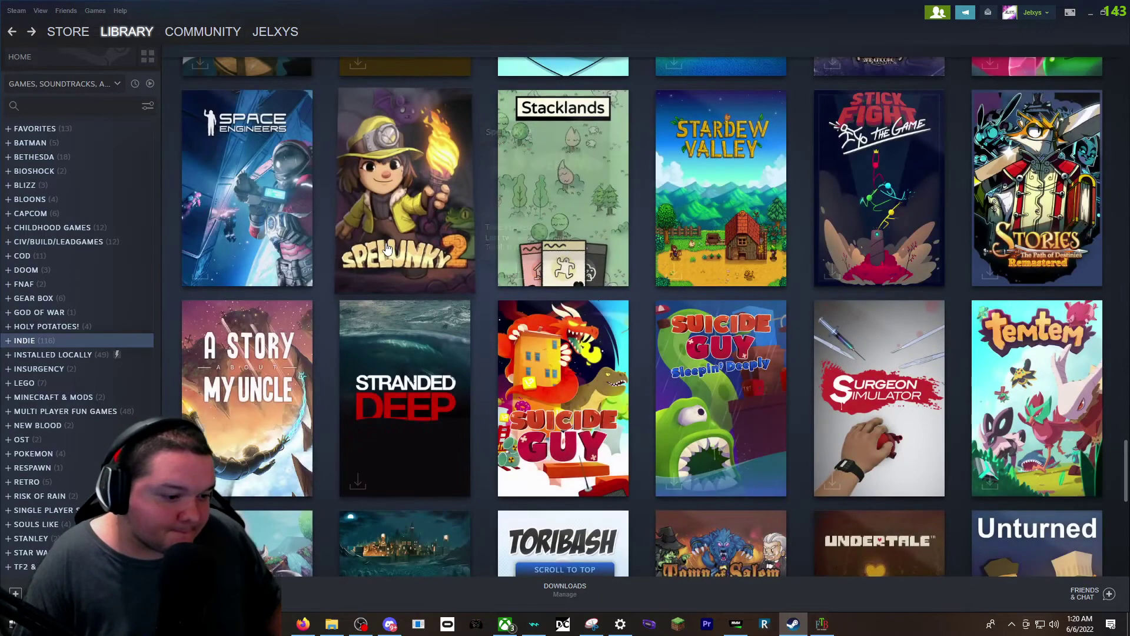
- Look through the INDIE collection's cover art and view the list of collections Volcanoids can be assigned to
scroll(512, 246, "down", 8)
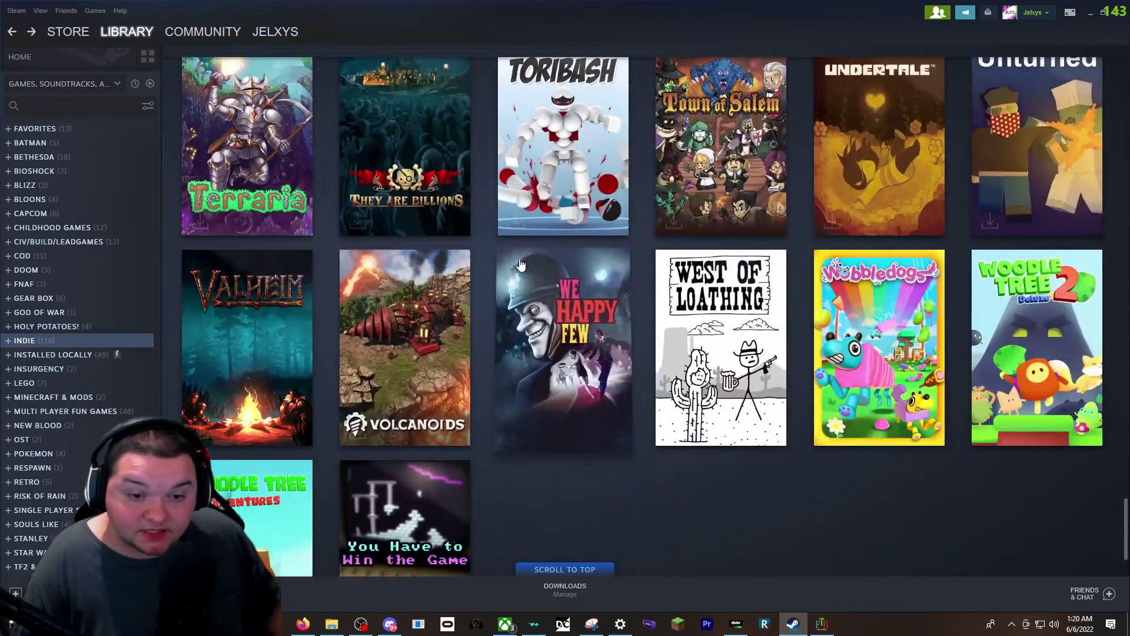
mouse_move(526, 261)
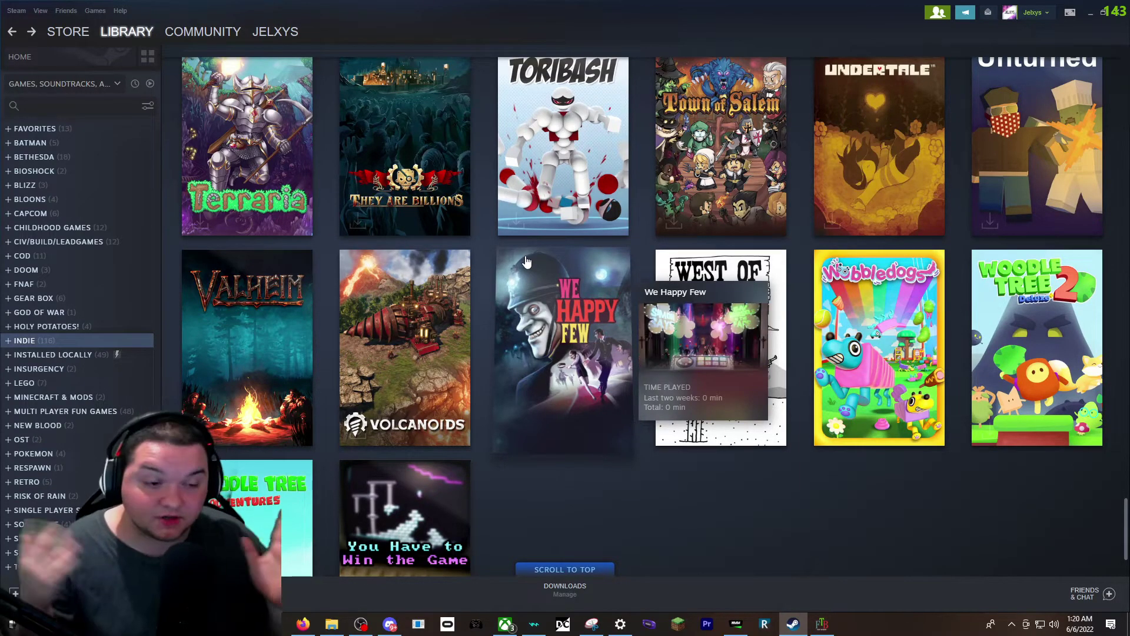
mouse_move(378, 293)
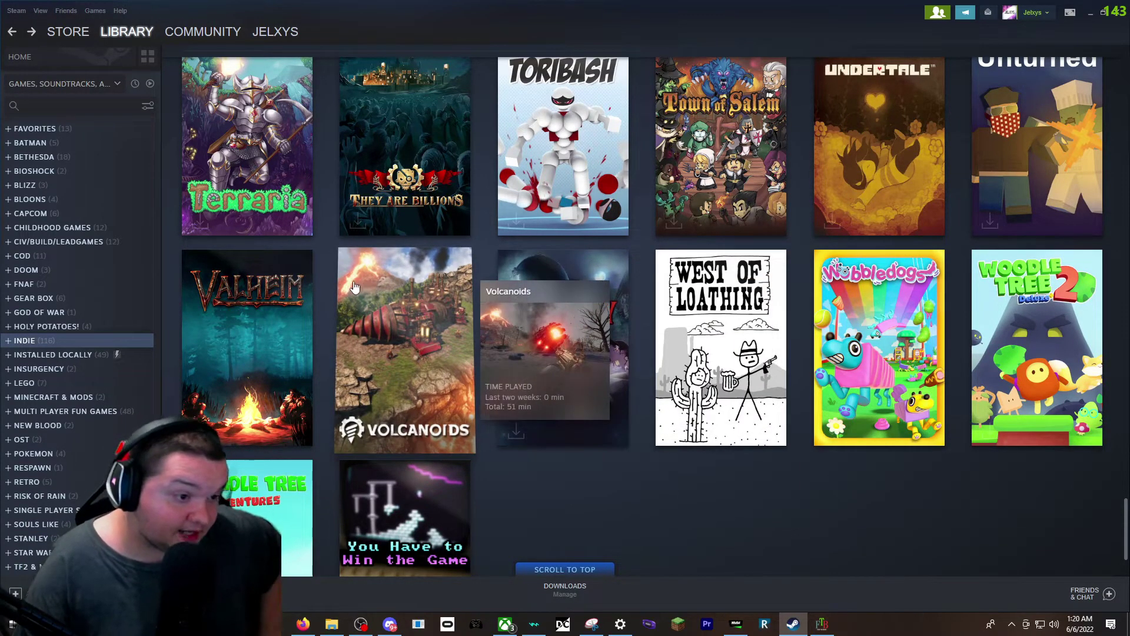
right_click(390, 298)
mouse_move(432, 353)
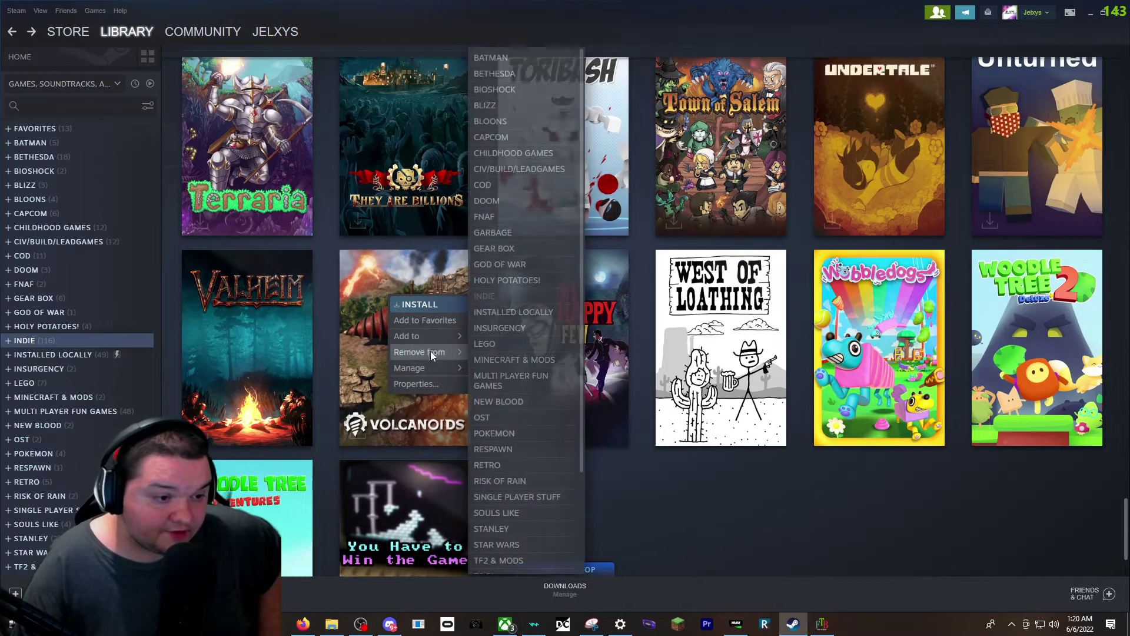
left_click(504, 475)
scroll(356, 352, "up", 8)
scroll(356, 352, "up", 20)
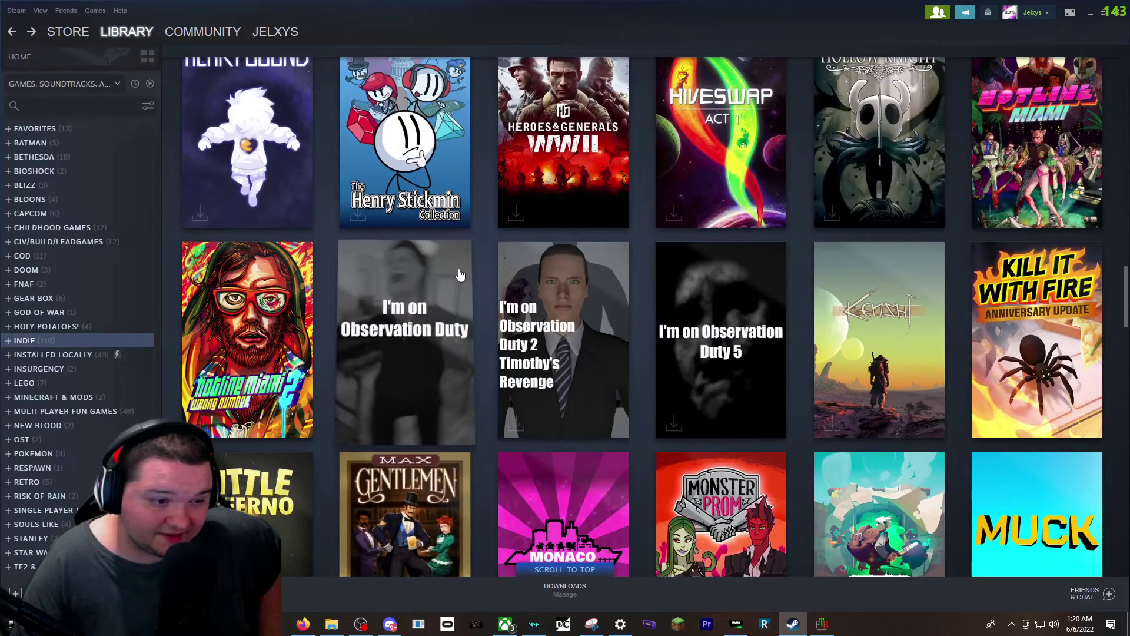
scroll(460, 275, "up", 12)
scroll(478, 277, "up", 10)
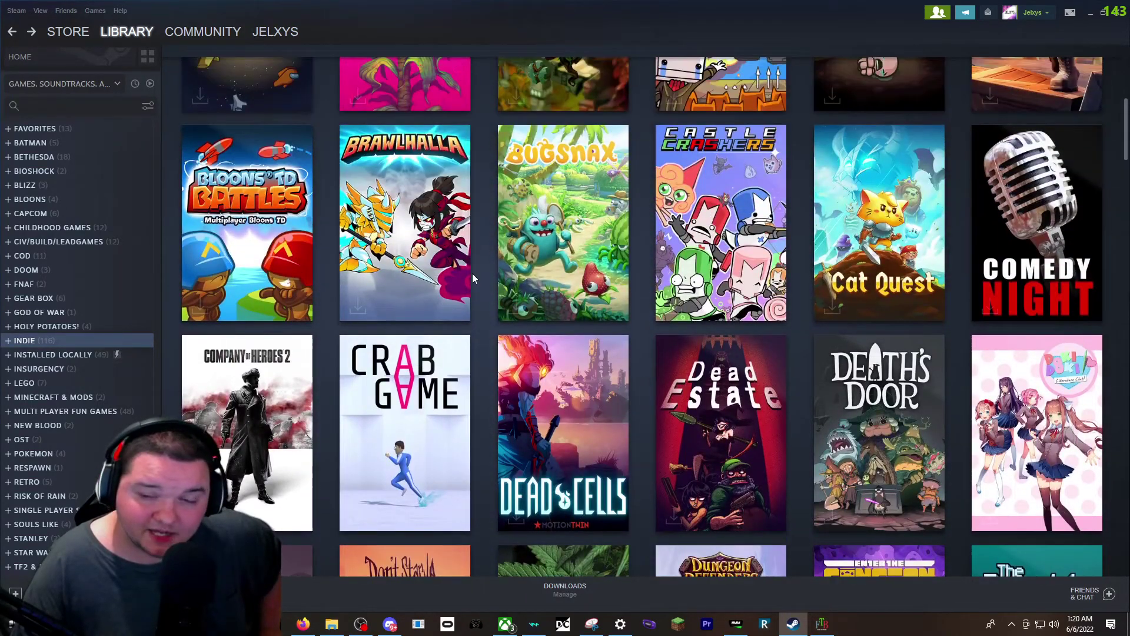
scroll(473, 278, "up", 7)
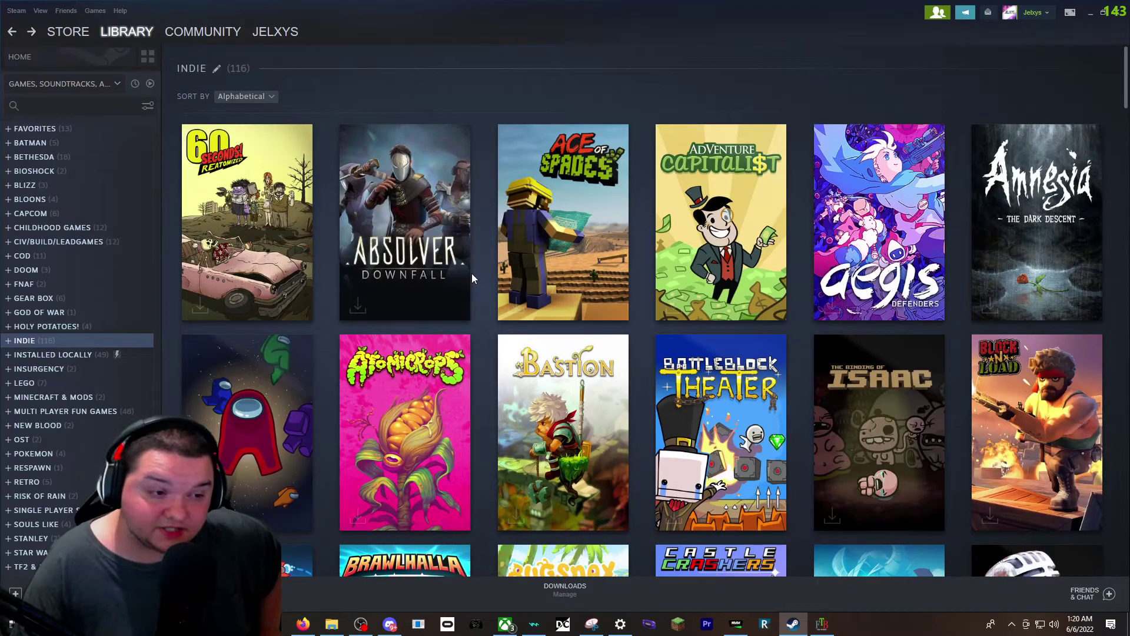
- View Absolver's library page with its logo position adjustment open, and return to the INDIE collection
left_click(395, 227)
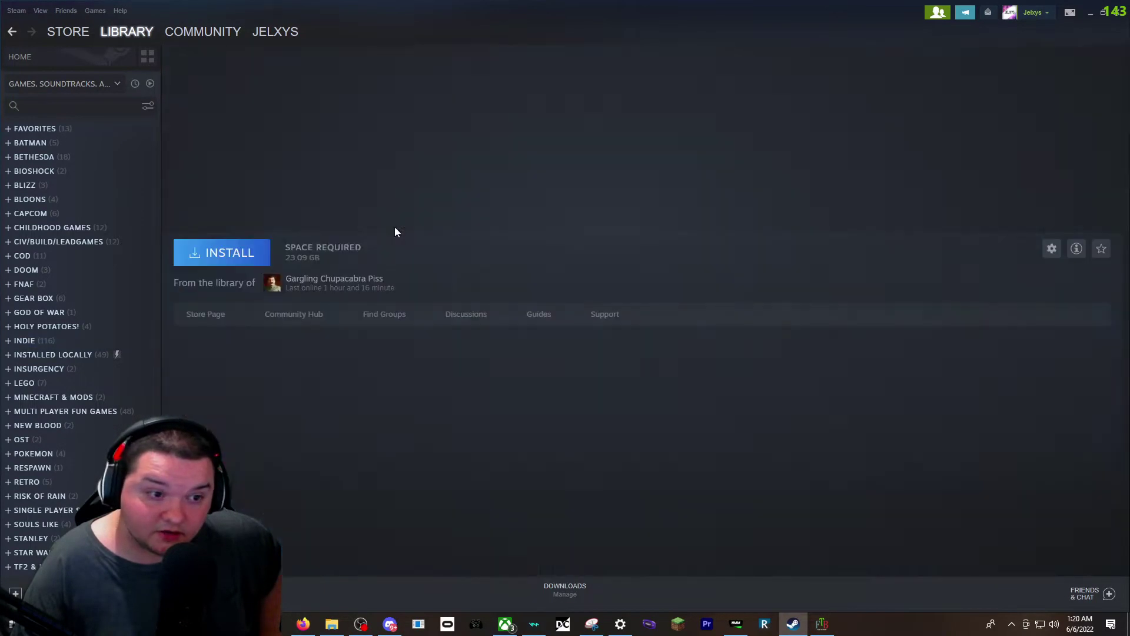
right_click(515, 182)
left_click(553, 216)
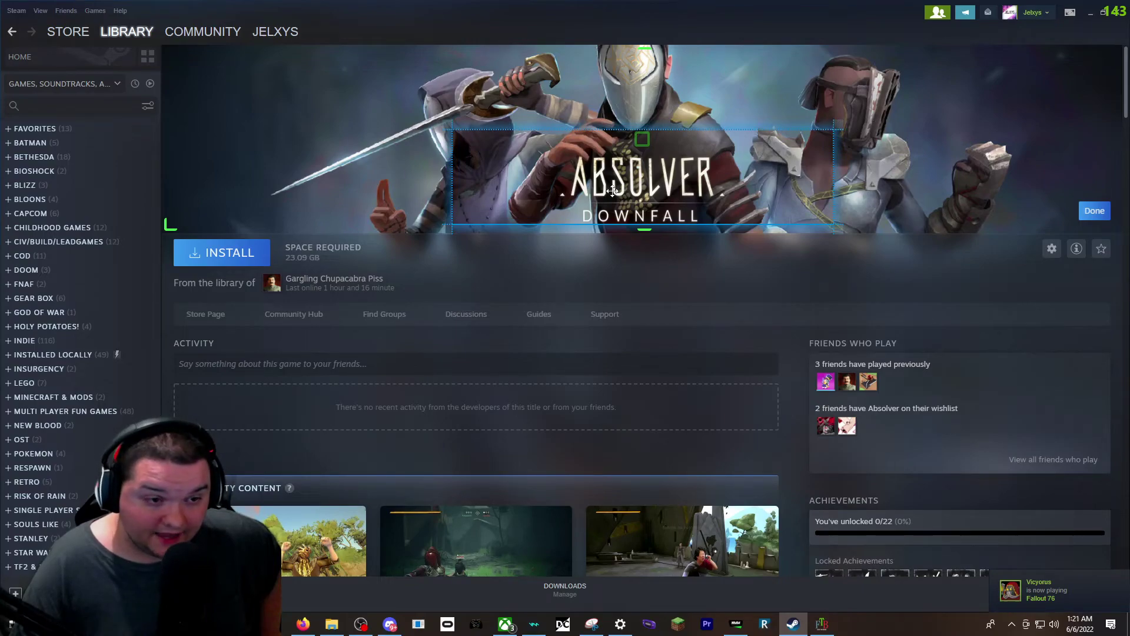
left_click(12, 31)
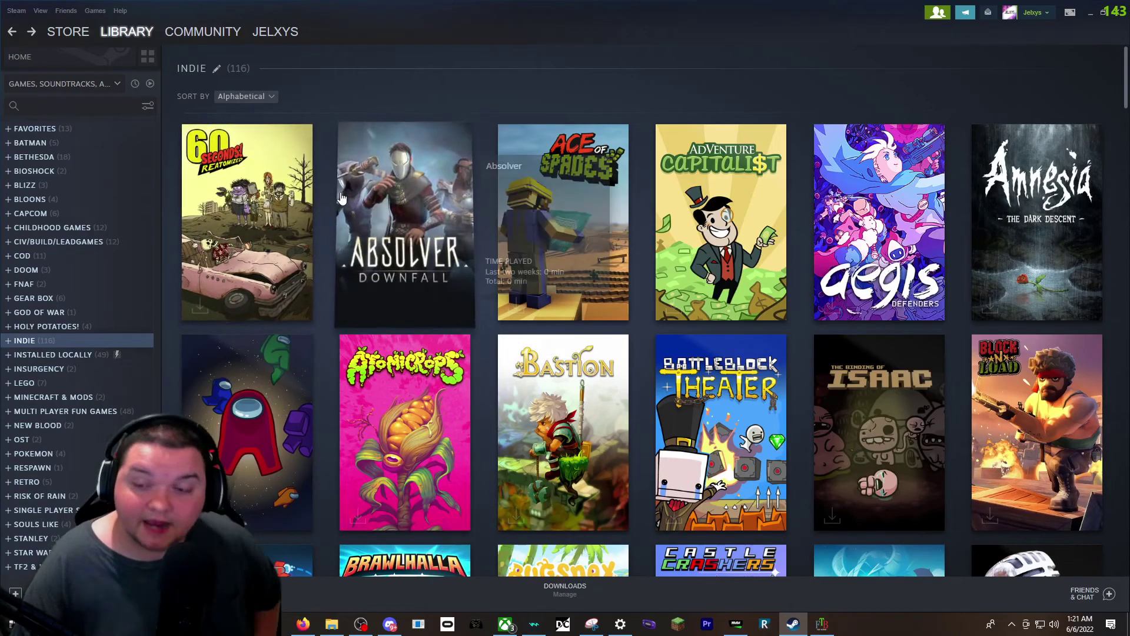
- Look through the cover art in the INSURGENCY, INSTALLED LOCALLY, INDIE and BETHESDA collections
scroll(104, 310, "down", 3)
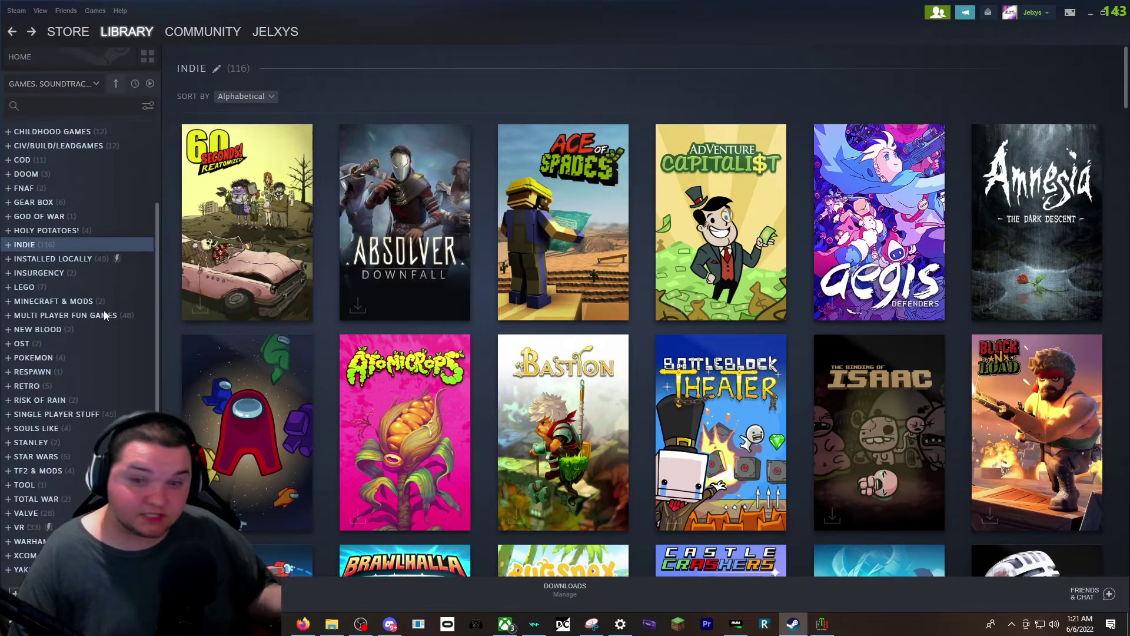
scroll(104, 310, "up", 3)
scroll(104, 327, "down", 3)
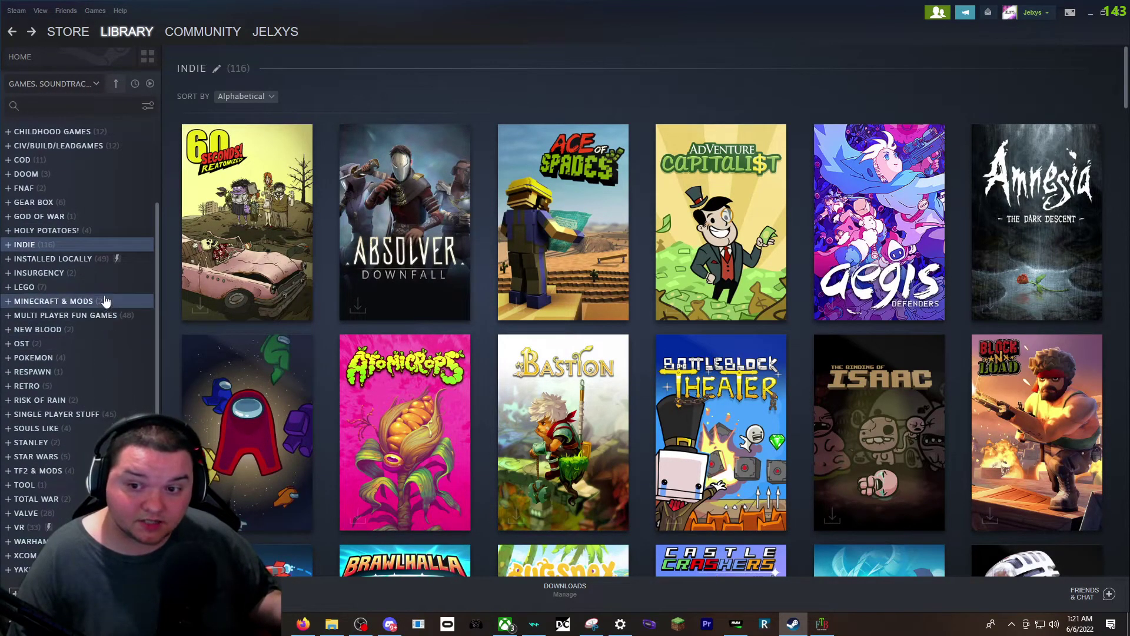
left_click(99, 274)
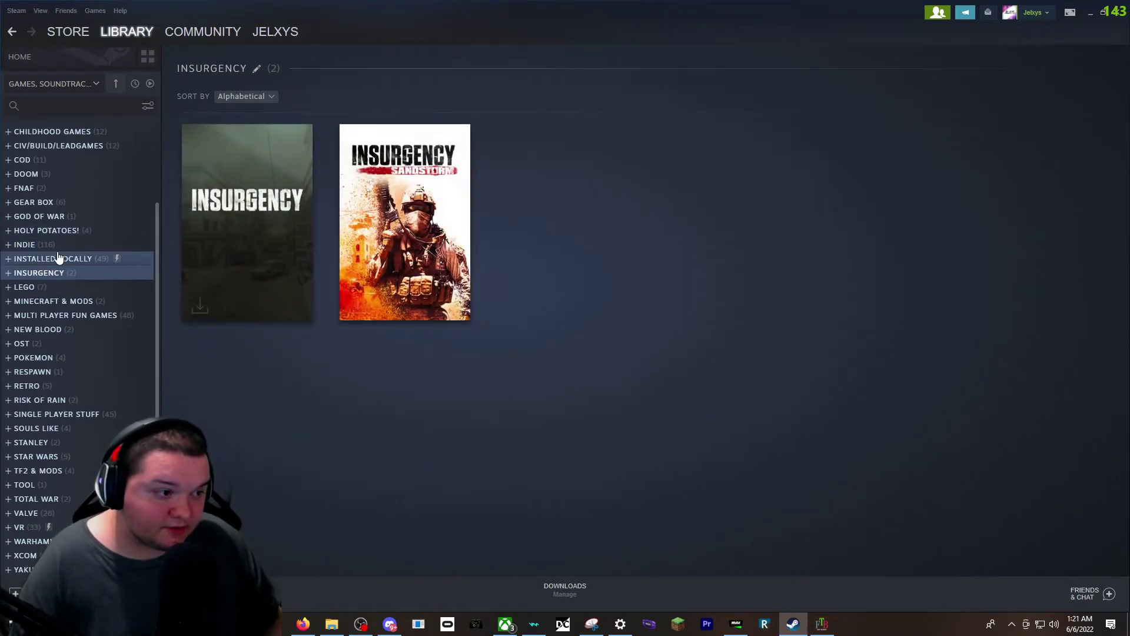
left_click(77, 259)
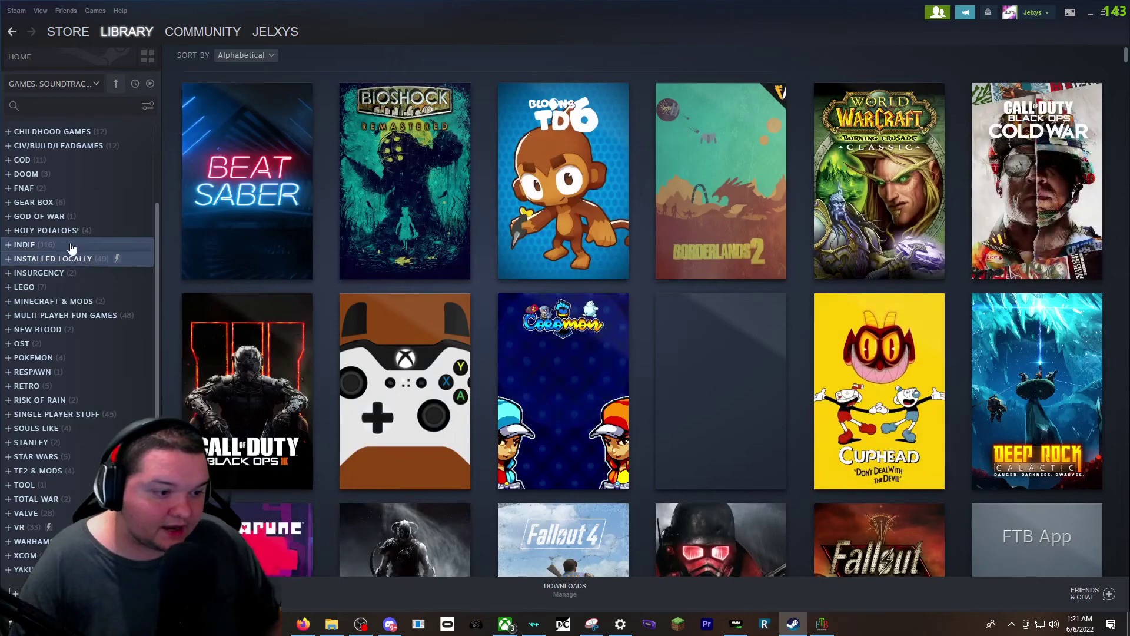
left_click(91, 243)
scroll(328, 256, "down", 4)
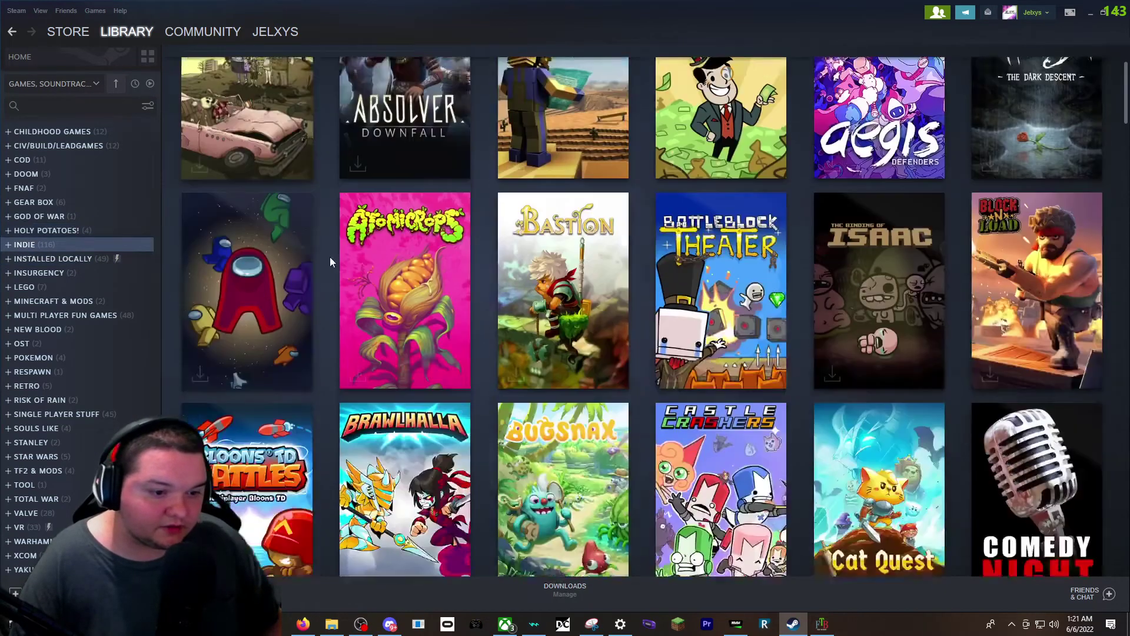
scroll(79, 200, "up", 3)
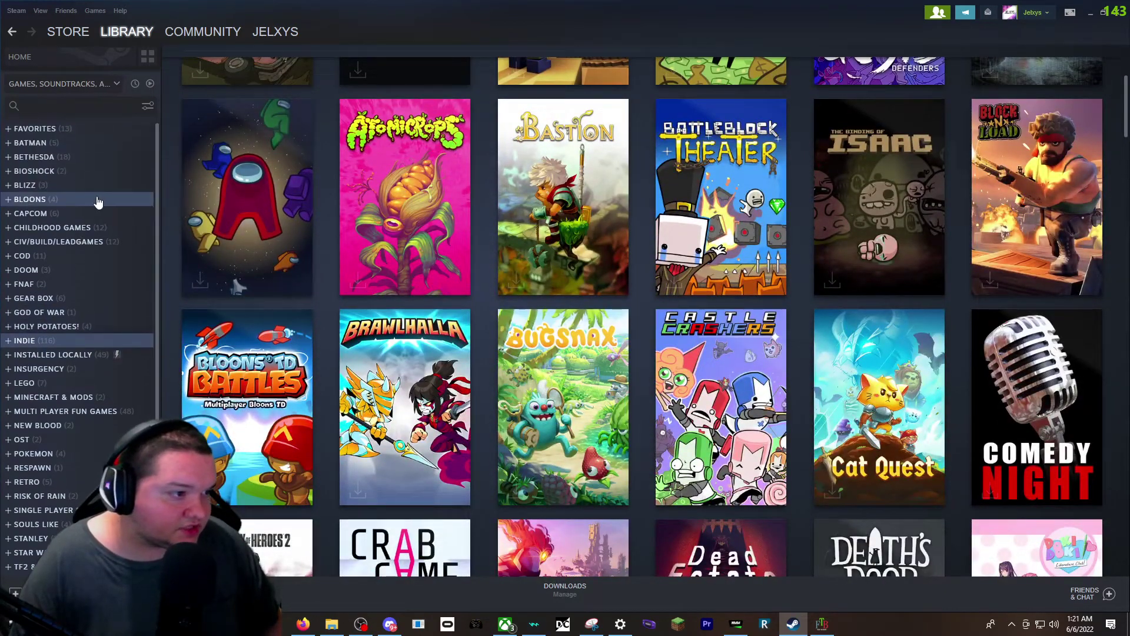
left_click(86, 158)
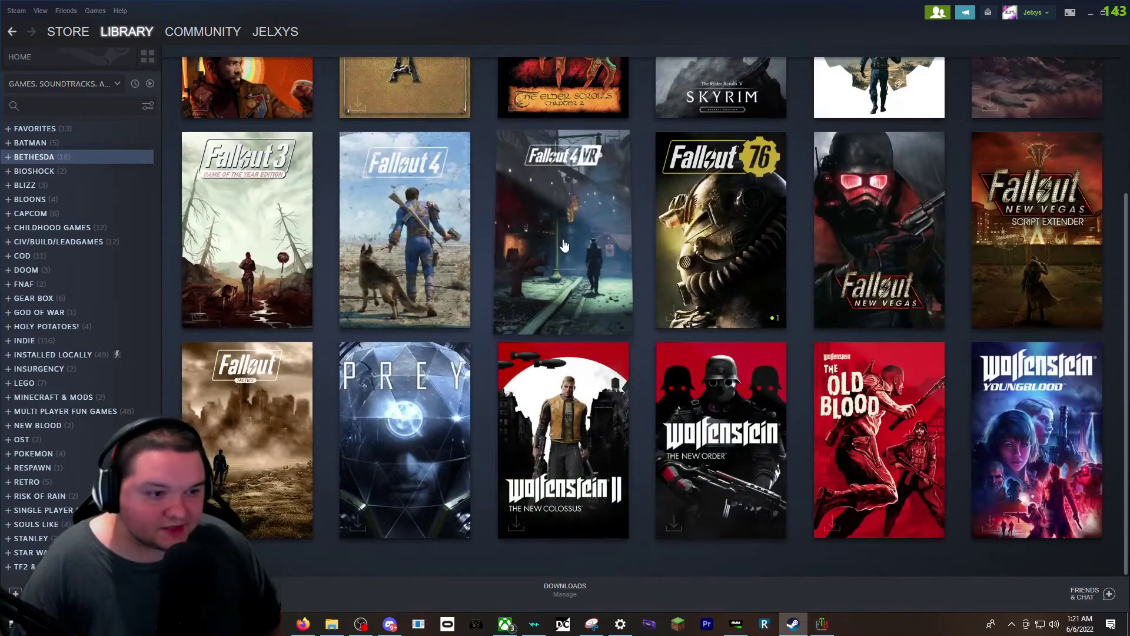
scroll(401, 213, "up", 3)
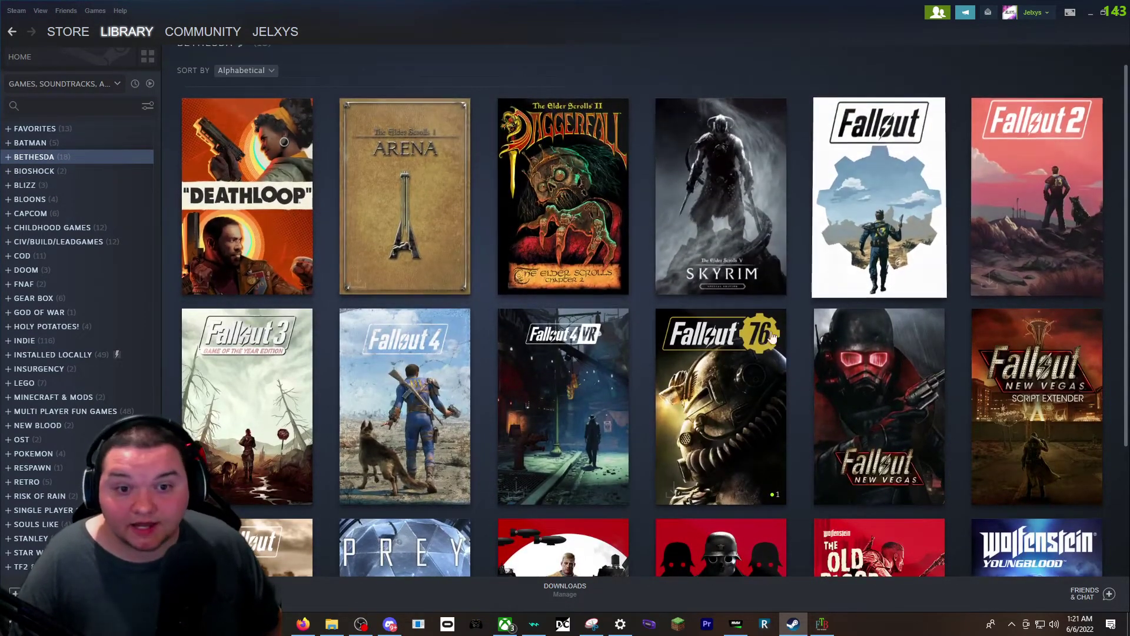
- Look through the cover art of the games in the BETHESDA collection
scroll(649, 394, "down", 3)
scroll(756, 349, "up", 3)
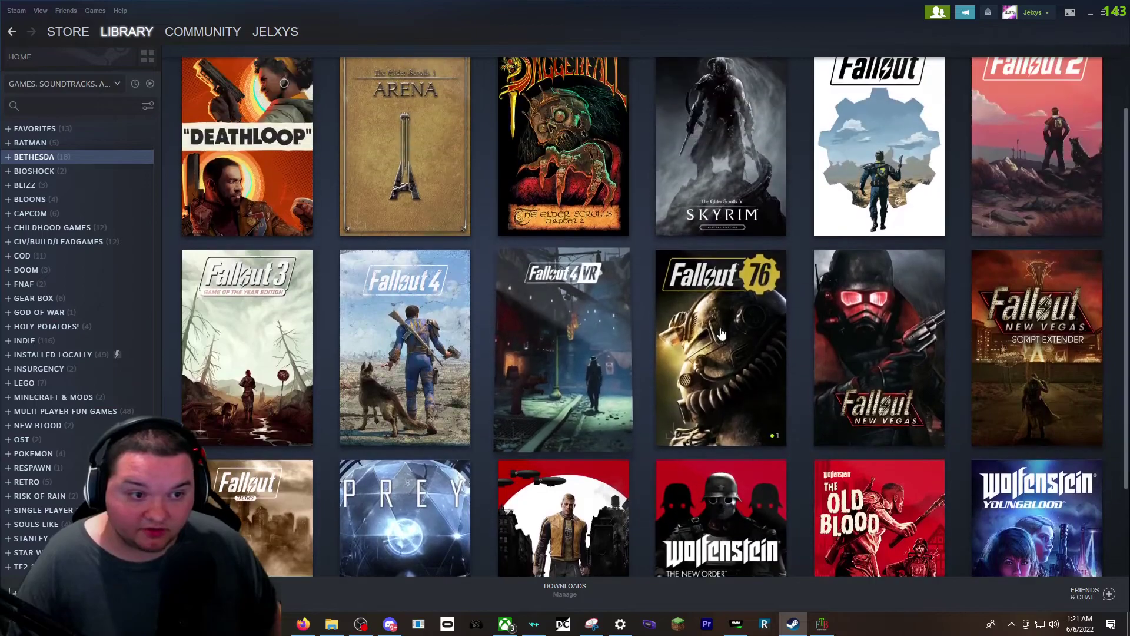
scroll(648, 400, "down", 3)
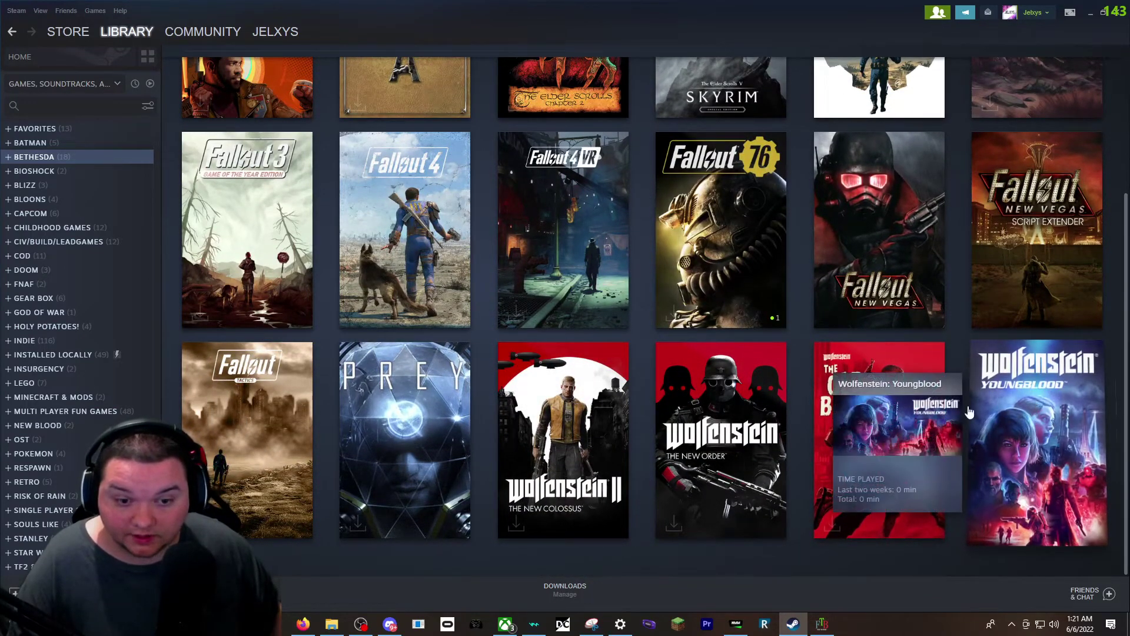
scroll(268, 351, "up", 3)
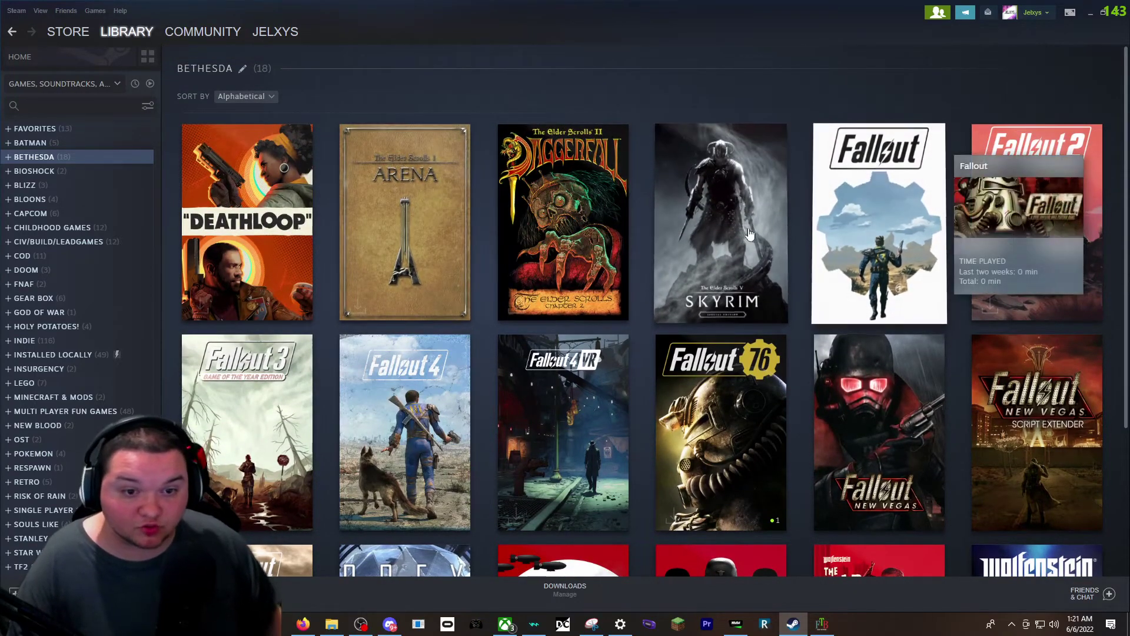
mouse_move(786, 391)
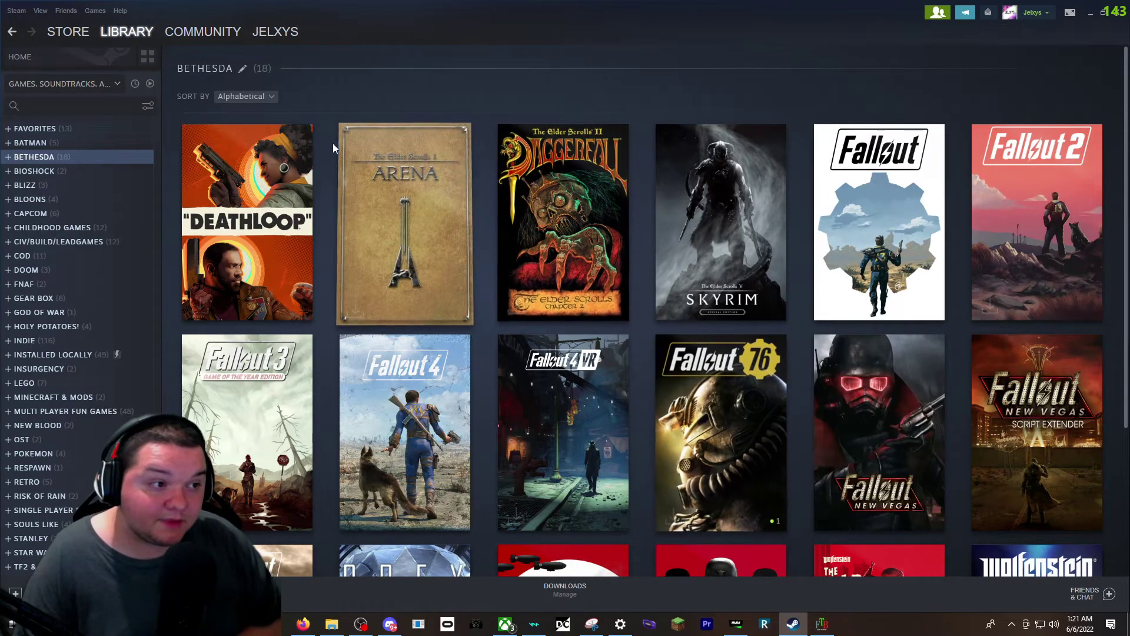
- Sort the BETHESDA collection by Metacritic Score, look through the ranking, and restore the Alphabetical order
left_click(262, 97)
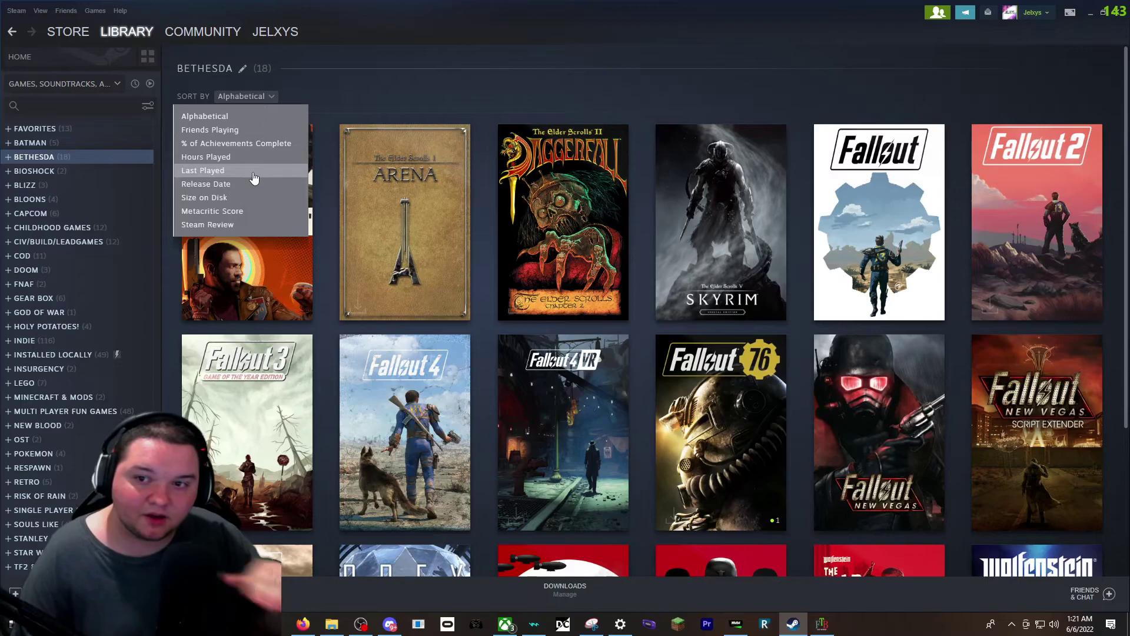
left_click(436, 118)
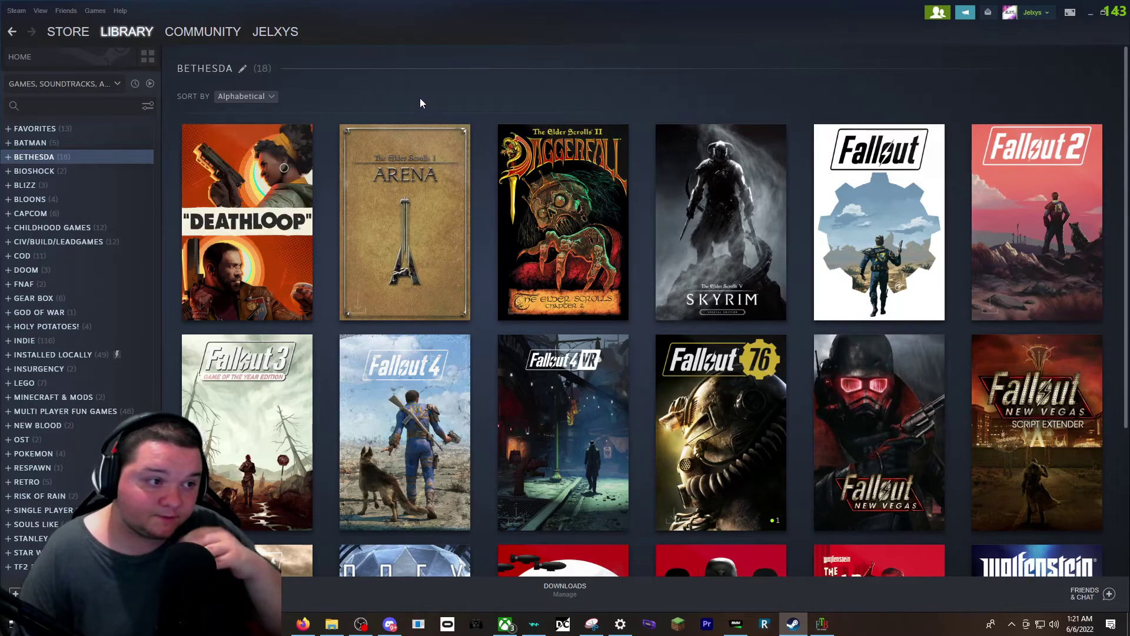
left_click(272, 100)
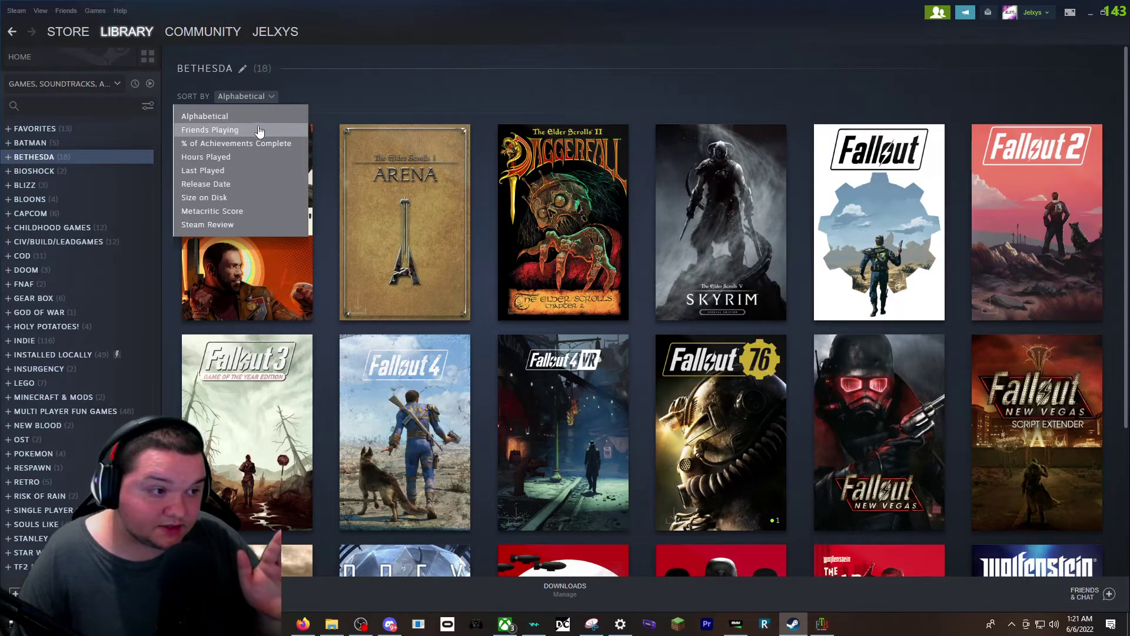
left_click(241, 211)
scroll(371, 204, "down", 5)
scroll(396, 217, "up", 5)
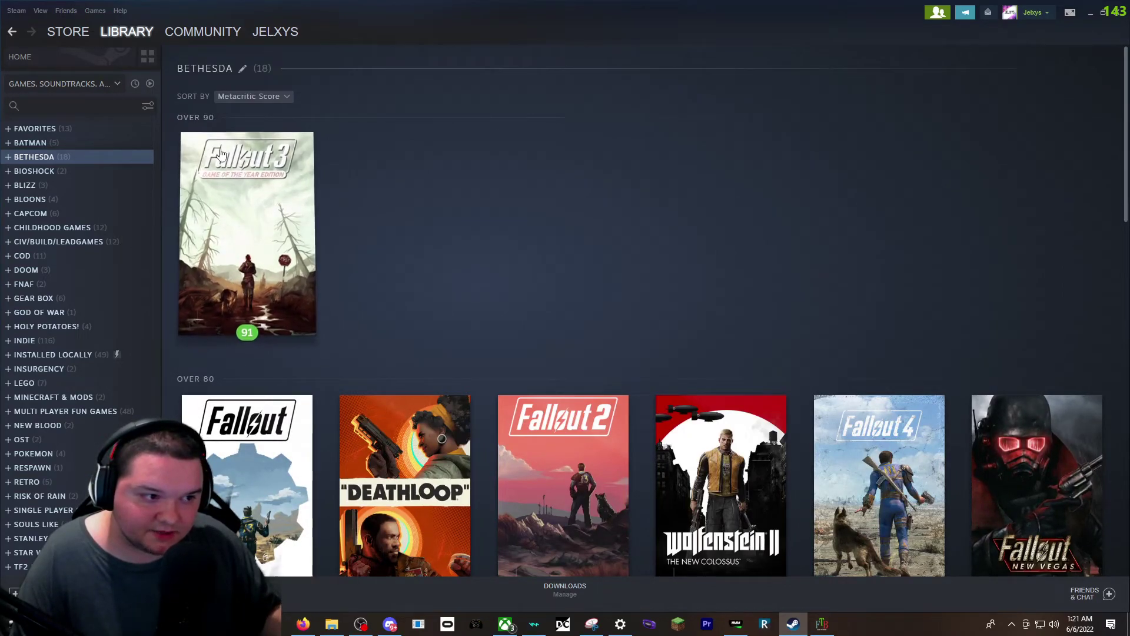
left_click_drag(588, 532, 533, 454)
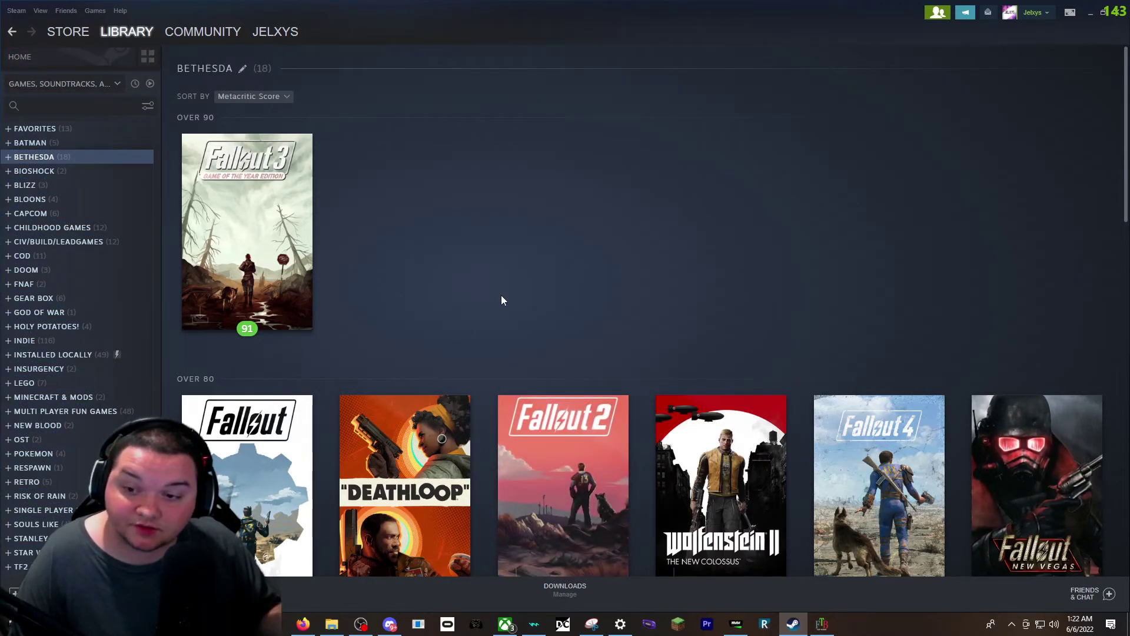
left_click(245, 96)
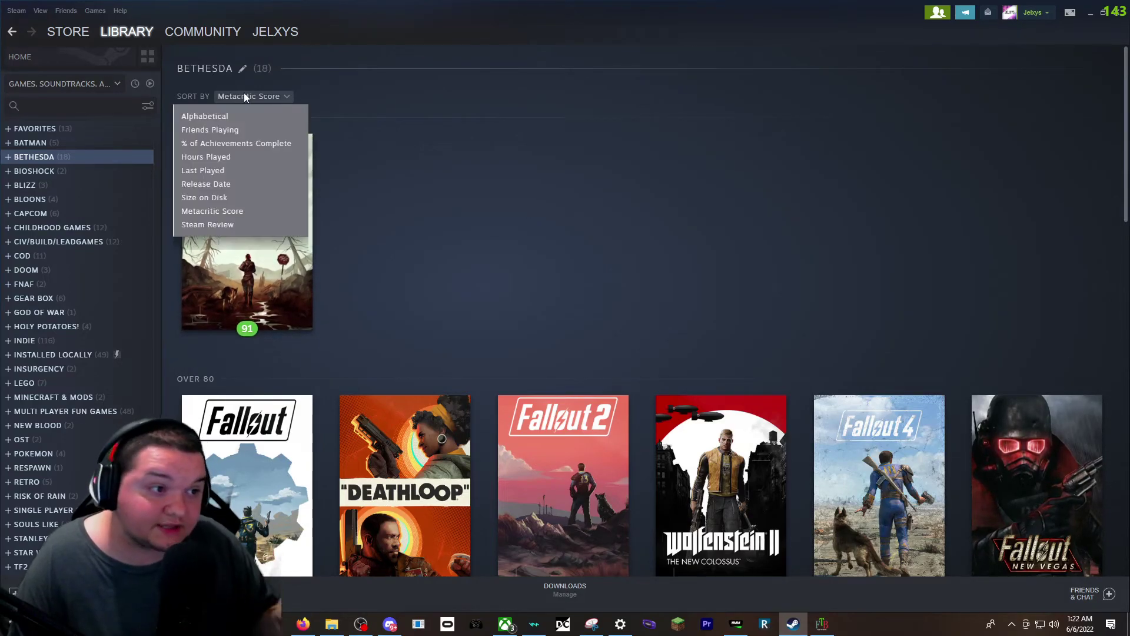
left_click(254, 117)
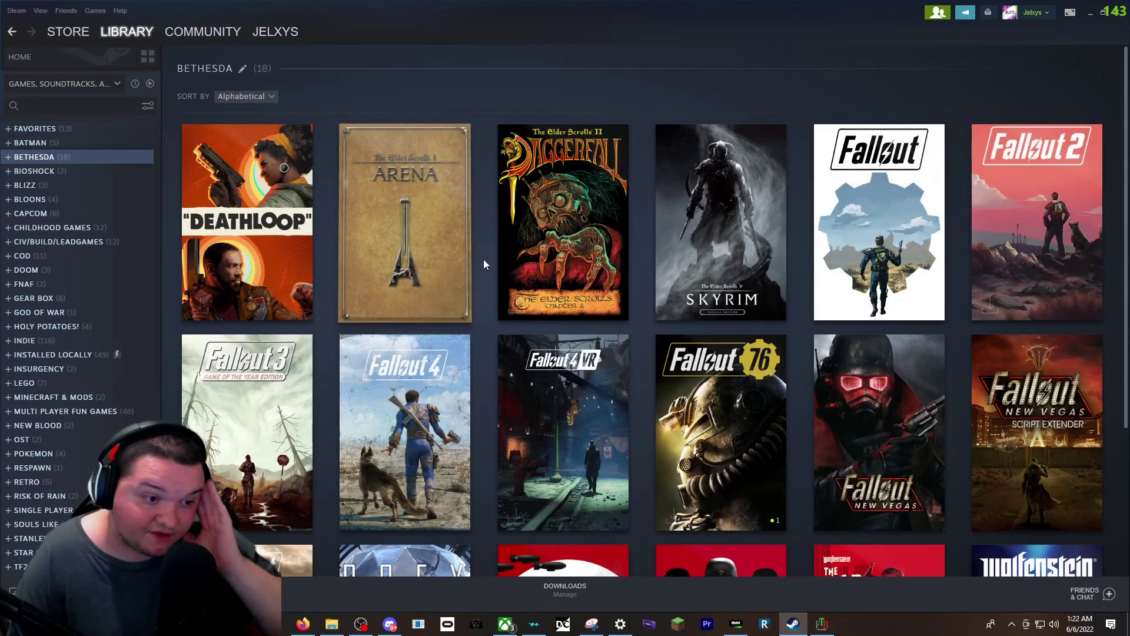
- Look over the list of collections, passing through MULTI PLAYER FUN GAMES, and open the NEW BLOOD collection
mouse_move(673, 217)
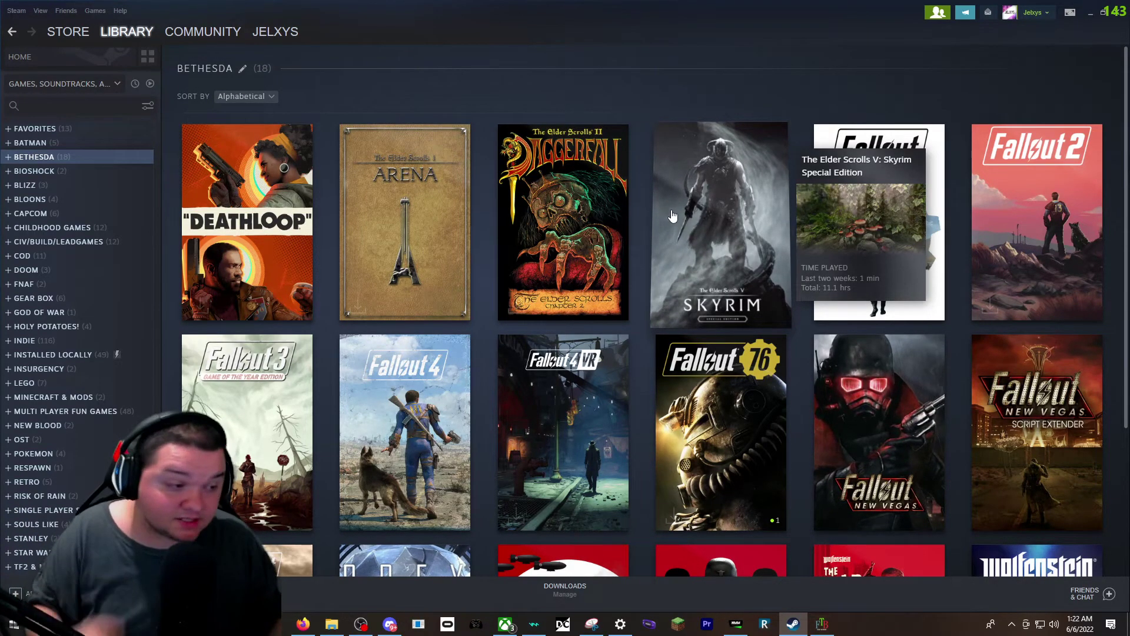
scroll(137, 271, "down", 3)
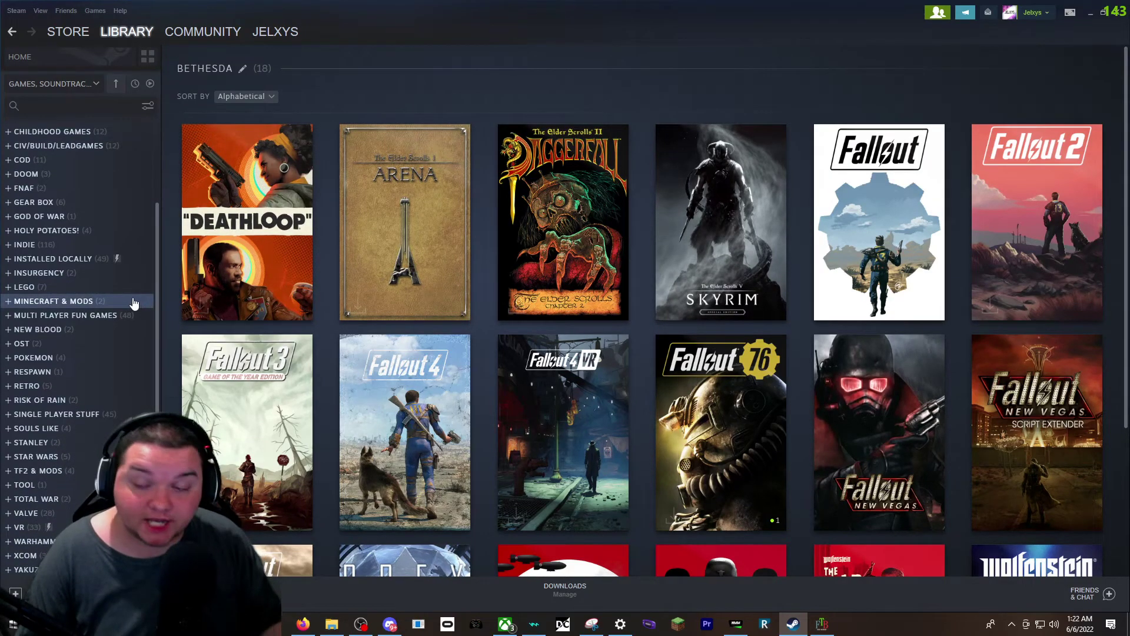
scroll(132, 299, "up", 3)
scroll(130, 297, "down", 3)
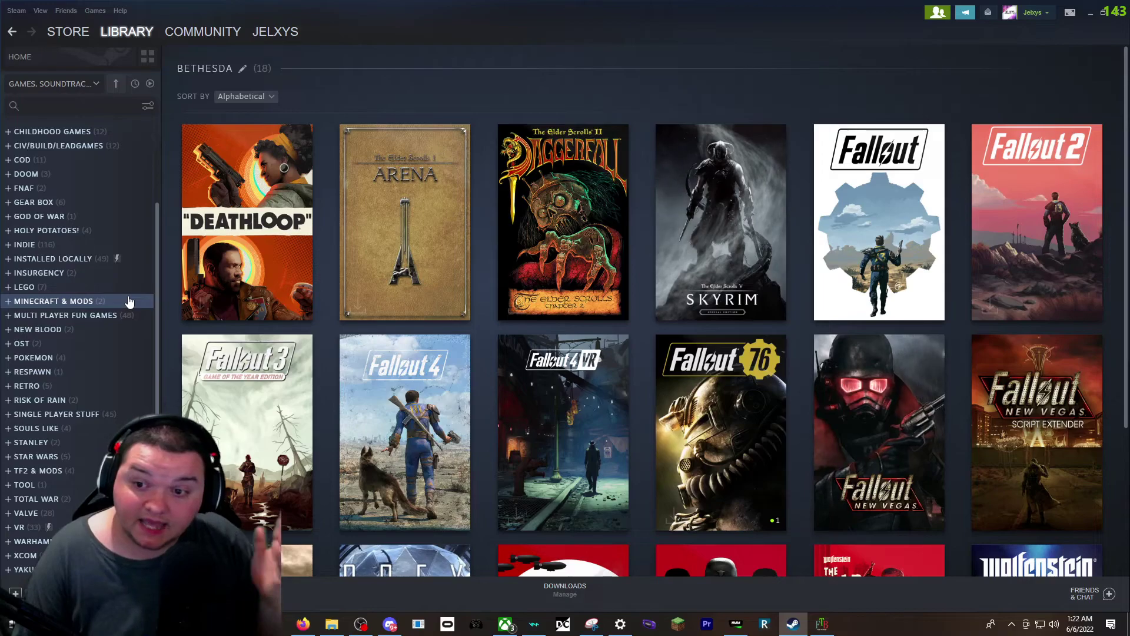
left_click(85, 318)
left_click(88, 329)
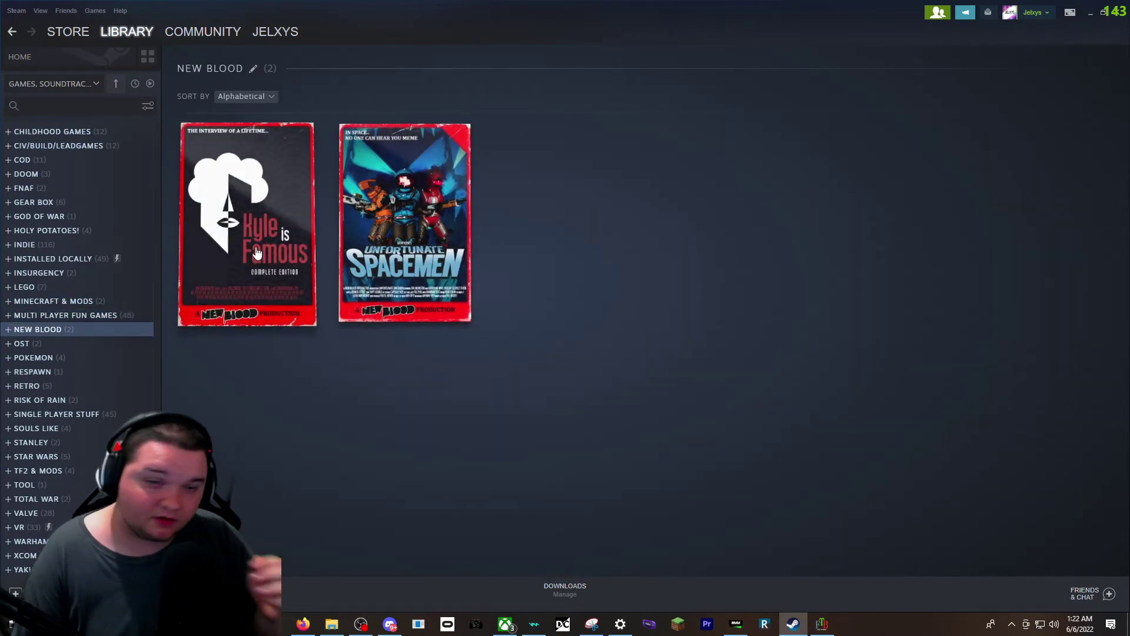
- View the library pages of Unfortunate Spacemen and Kyle is Famous, returning to the NEW BLOOD collection after each
left_click(398, 230)
left_click(13, 32)
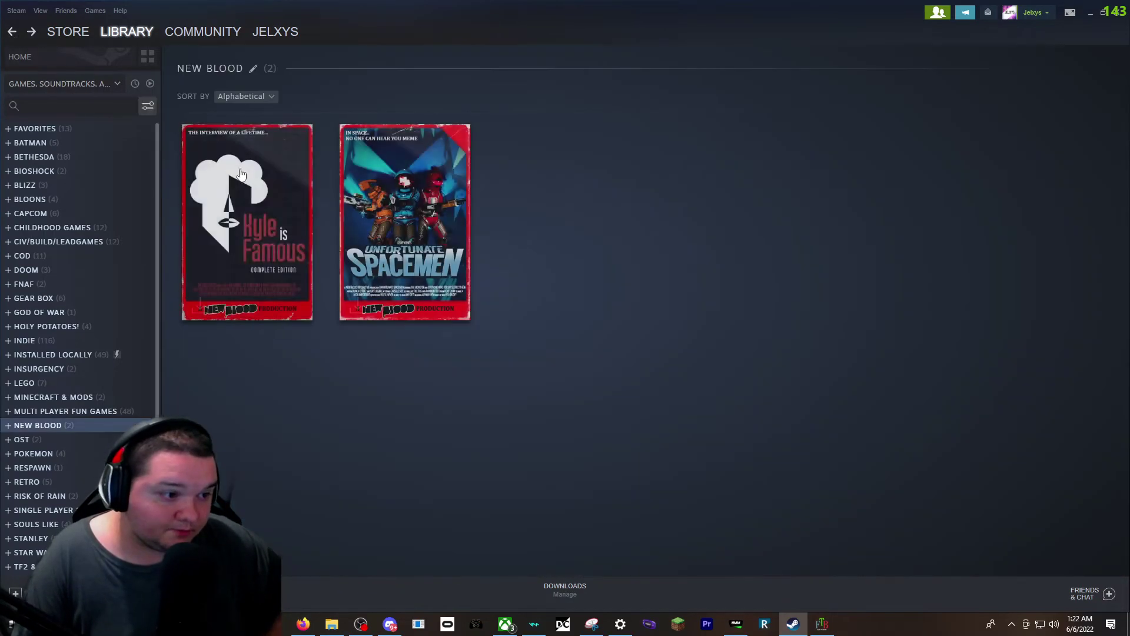
left_click(247, 218)
left_click(12, 33)
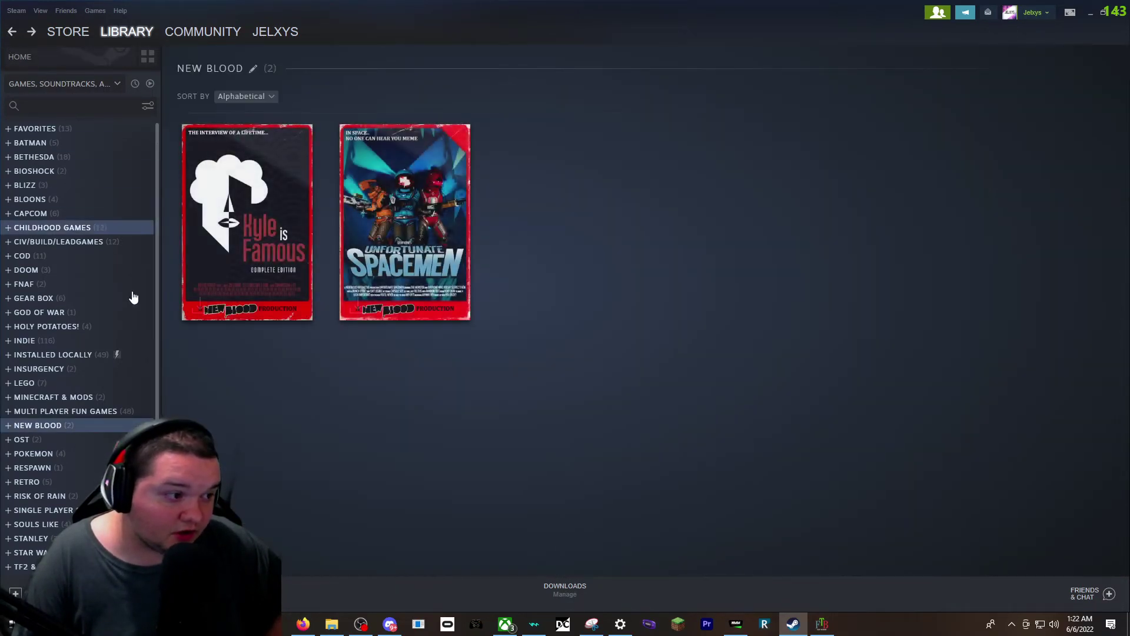
- Open the POKEMON collection, view the artwork on Insurgence's library page, and return to the collection
left_click(89, 441)
left_click(84, 455)
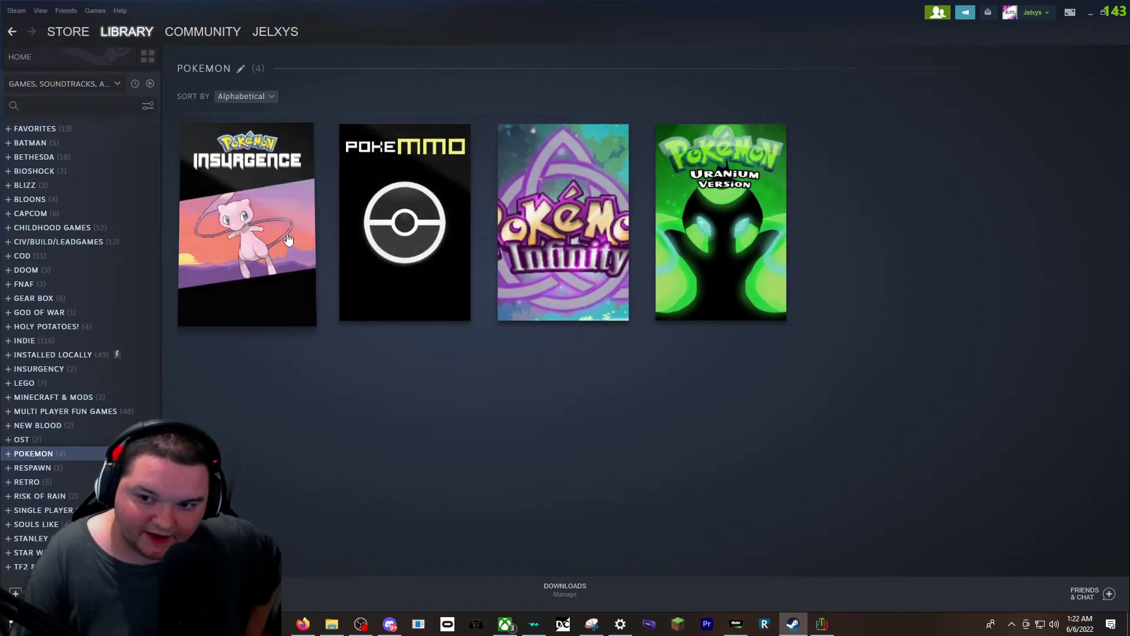
mouse_move(285, 205)
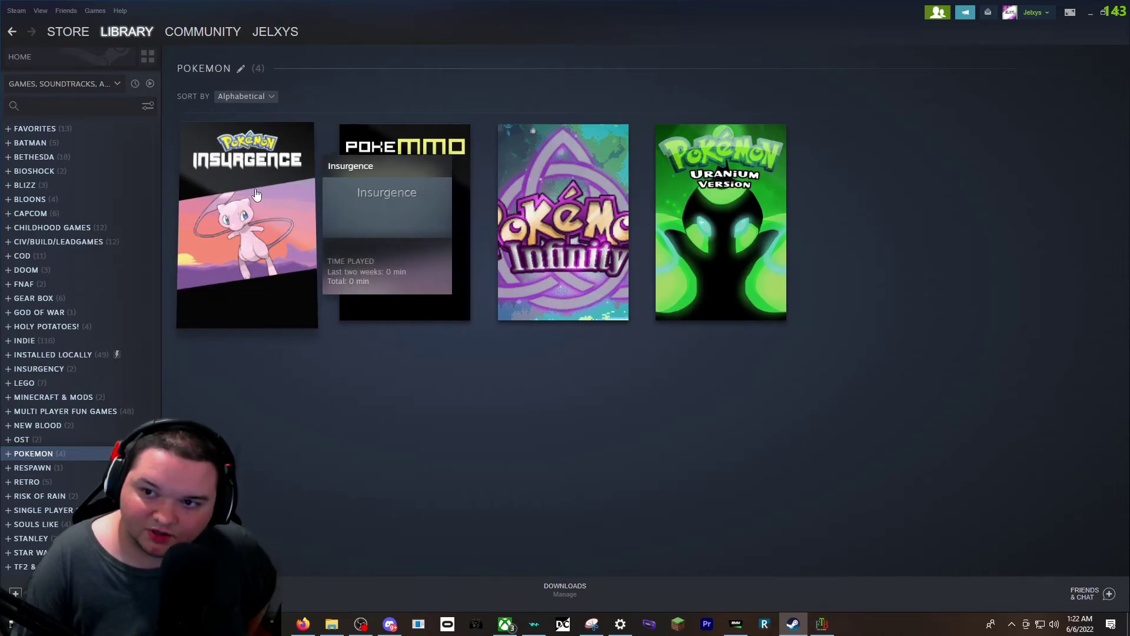
left_click(267, 194)
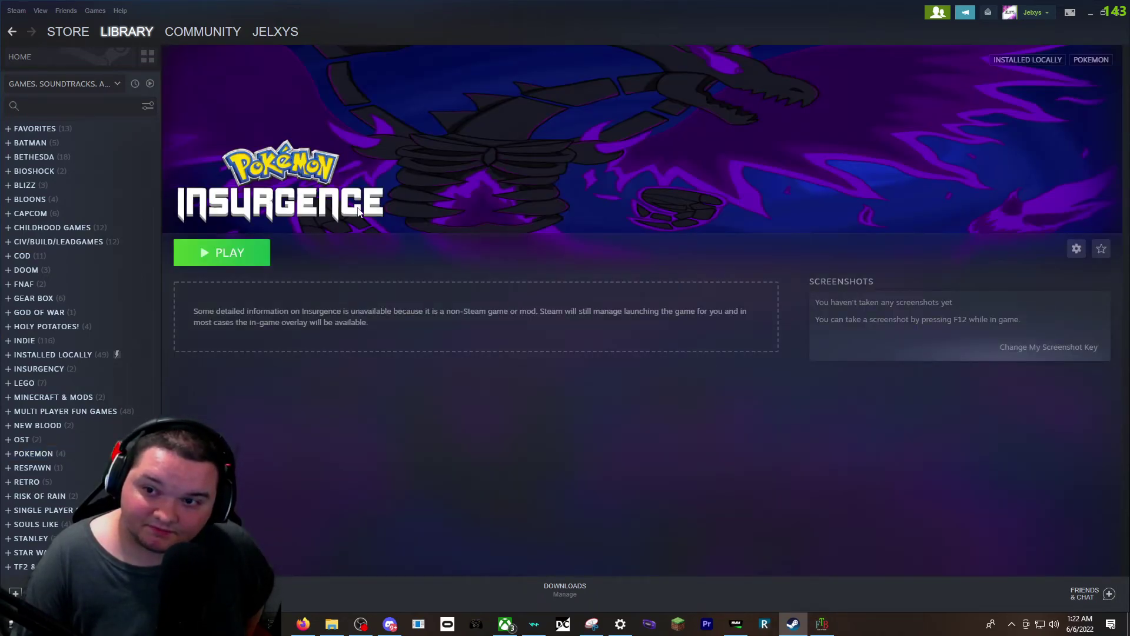
left_click(12, 31)
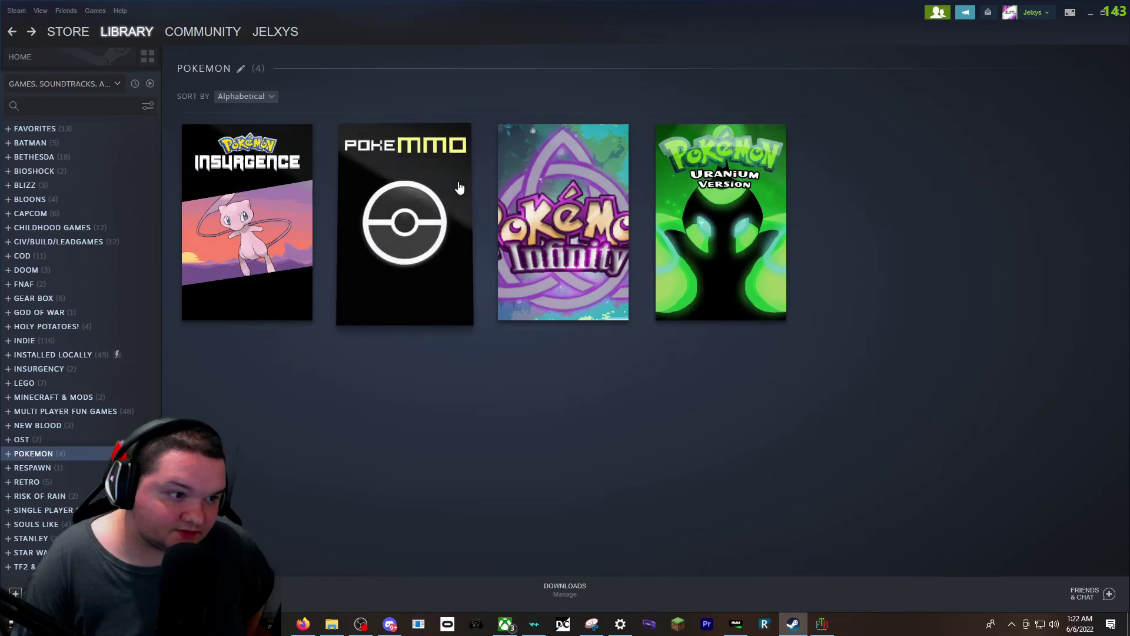
- View the library pages of Pokémon Uranium, PokeMMO and Insurgence, returning to the POKEMON collection after each
mouse_move(732, 227)
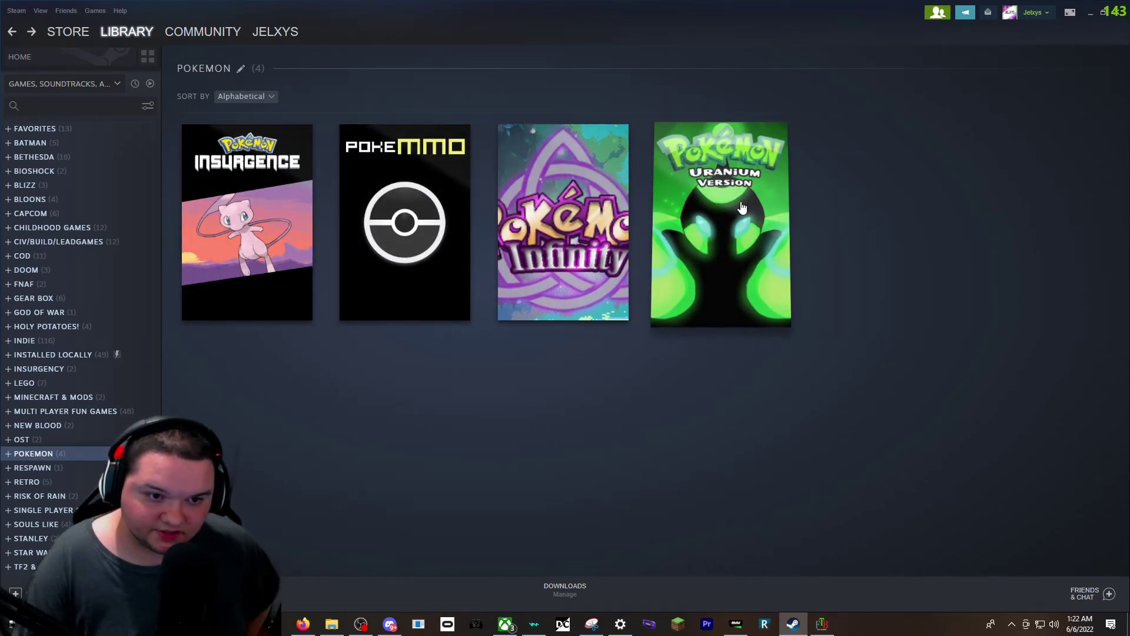
left_click(683, 176)
left_click(11, 32)
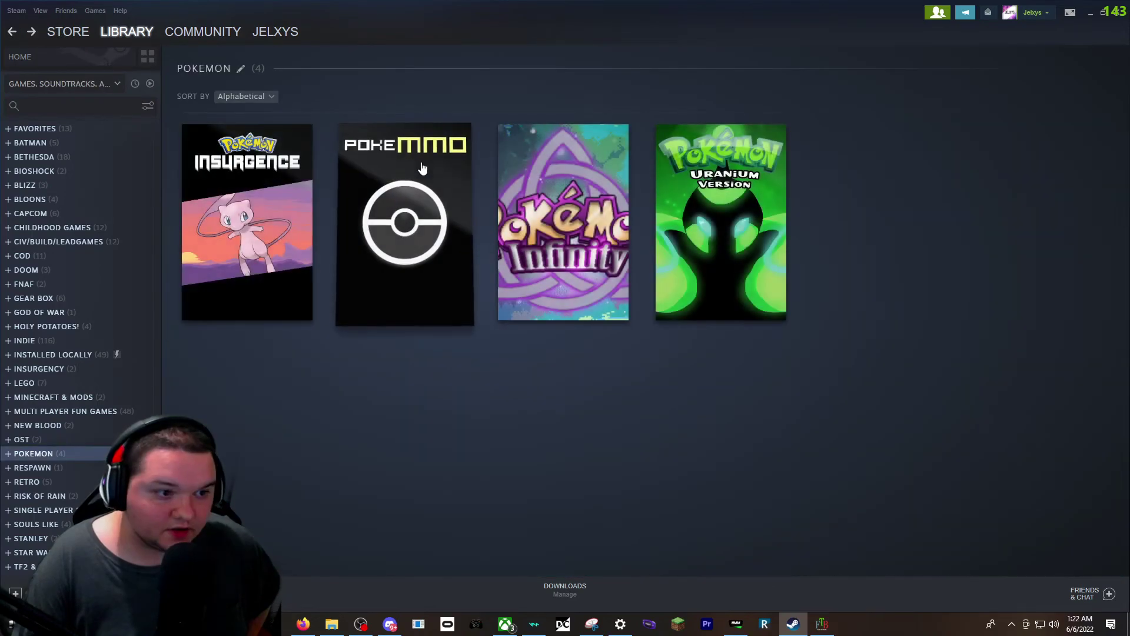
left_click(405, 224)
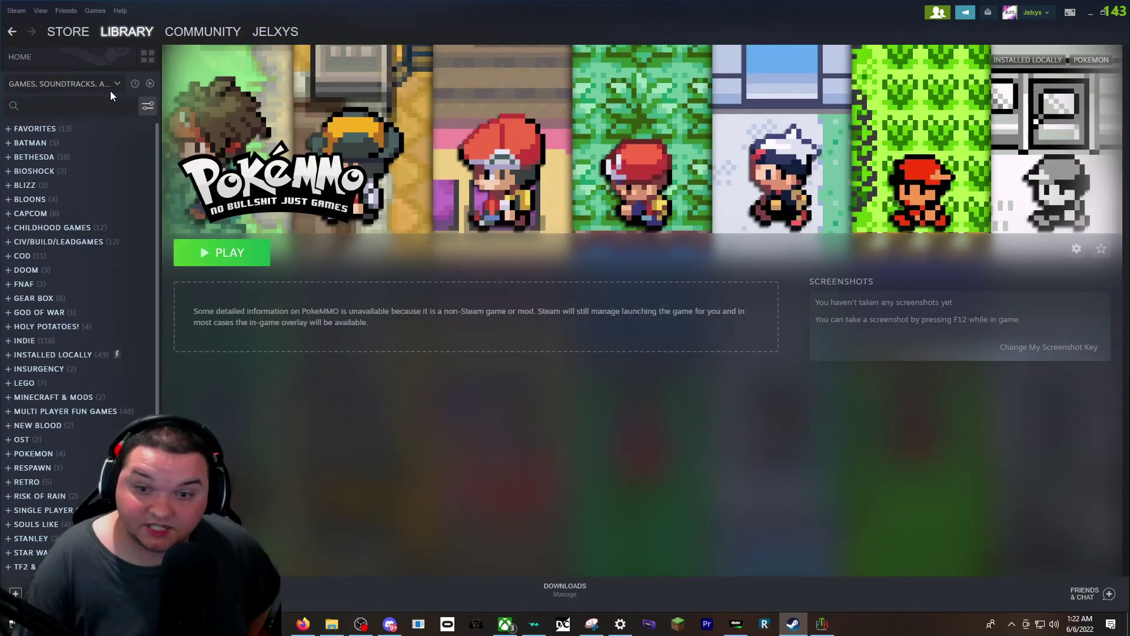
left_click(12, 32)
left_click(245, 222)
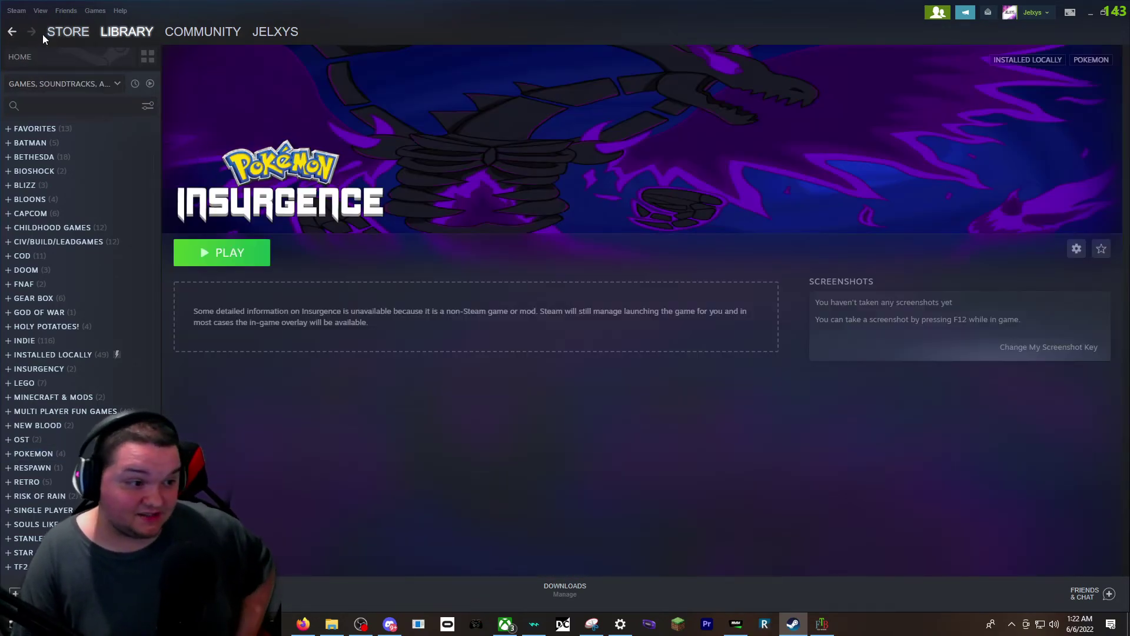
left_click(13, 33)
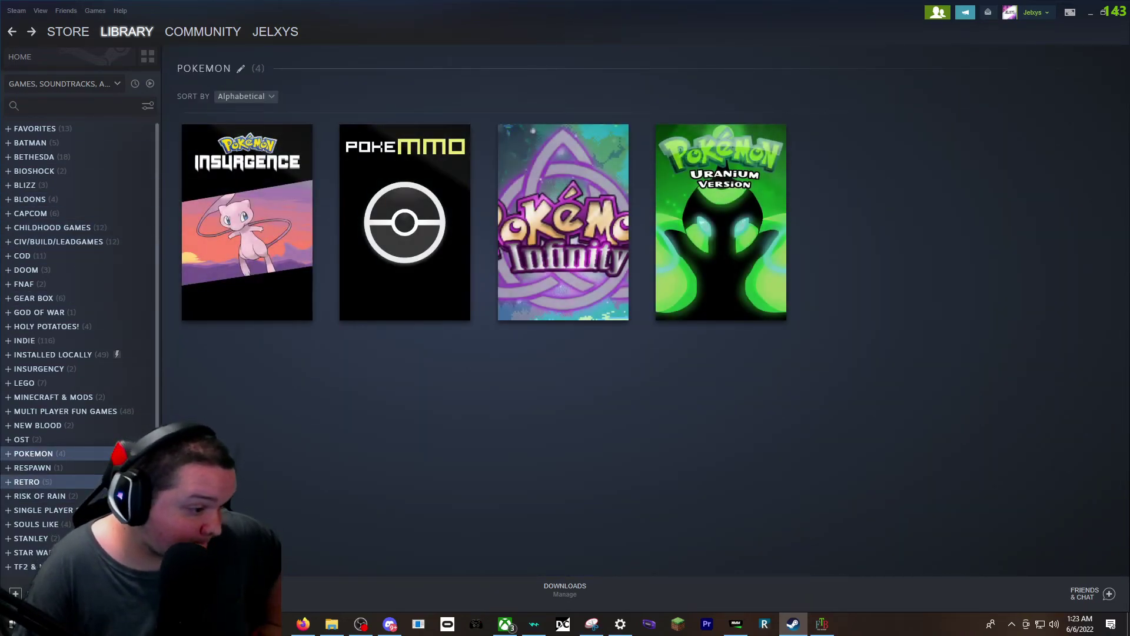
- Look through the cover art in the RESPAWN, RETRO and SINGLE PLAYER STUFF collections
left_click(32, 468)
left_click(98, 483)
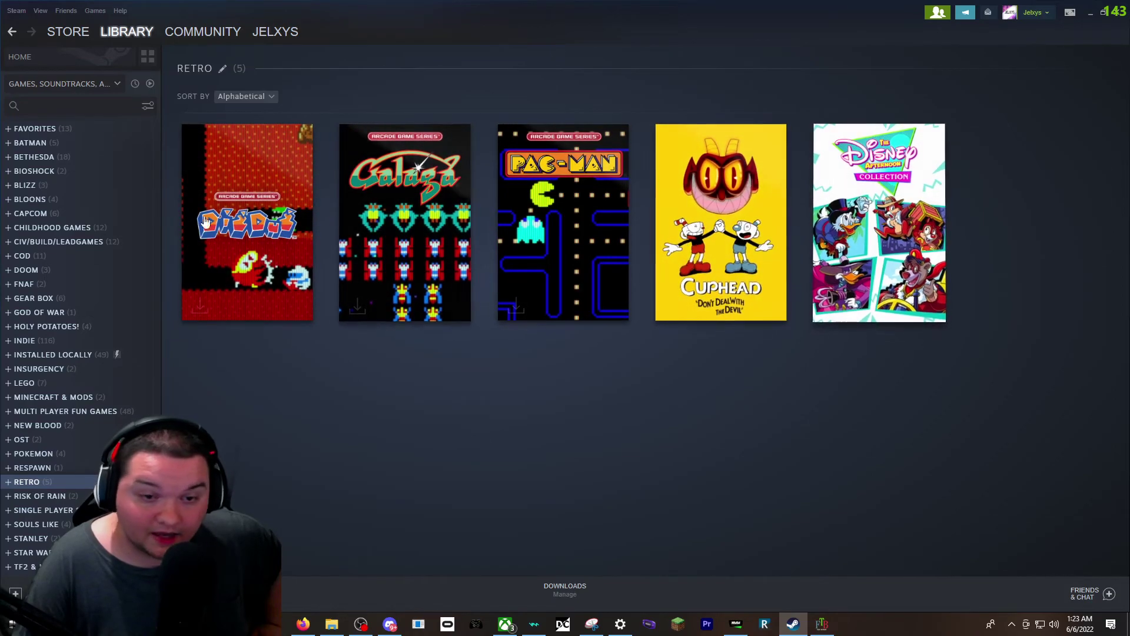
left_click(64, 510)
scroll(490, 418, "down", 10)
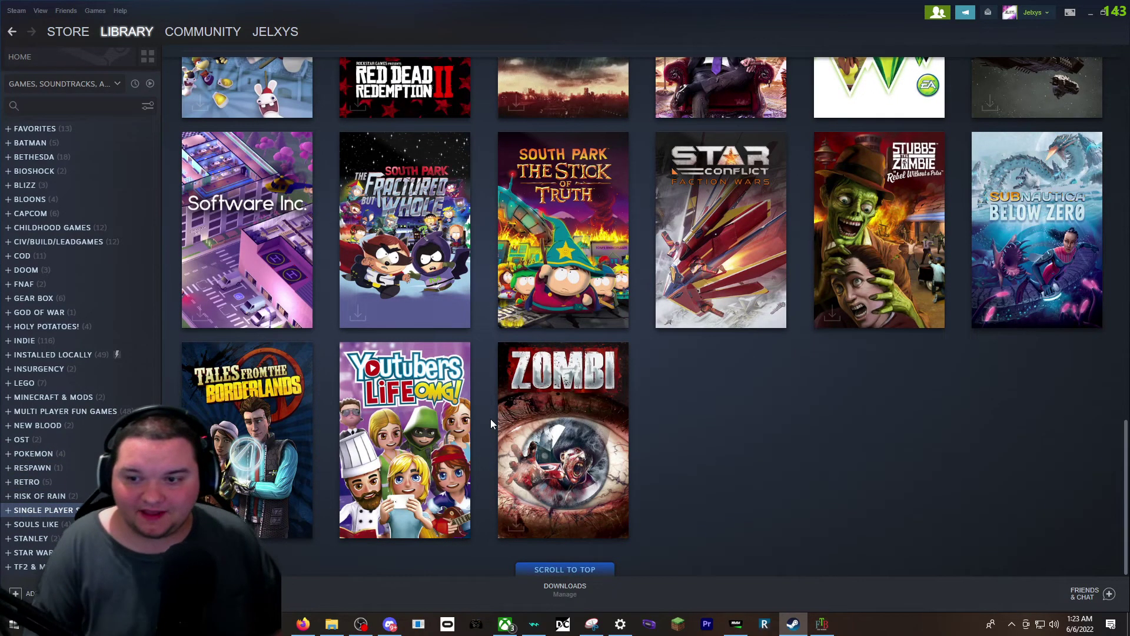
scroll(490, 419, "up", 15)
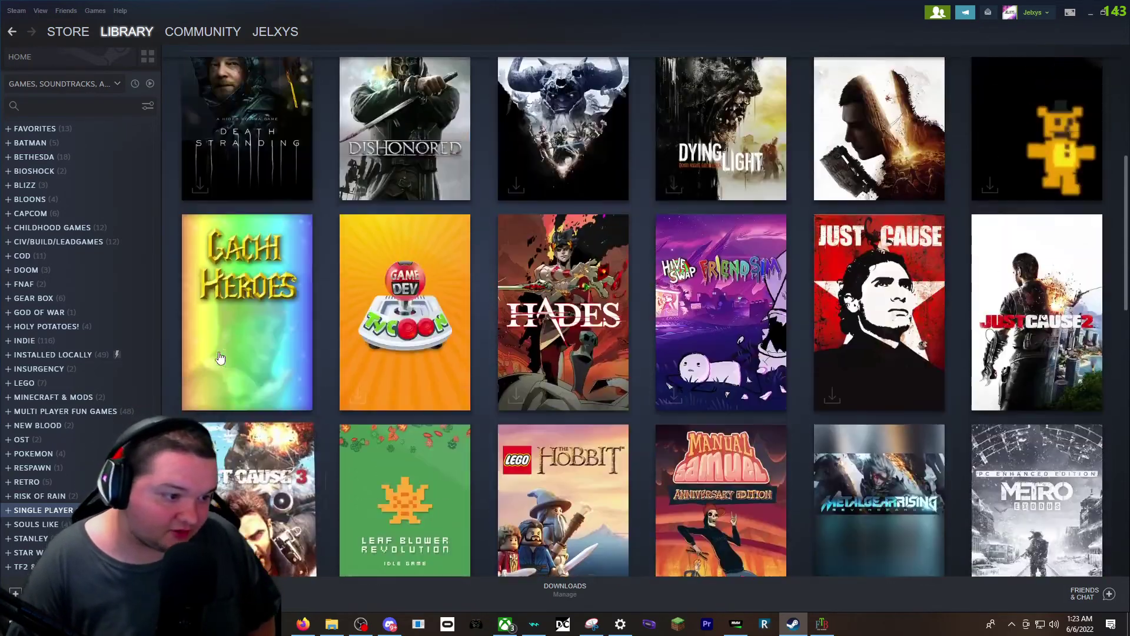
scroll(219, 357, "up", 5)
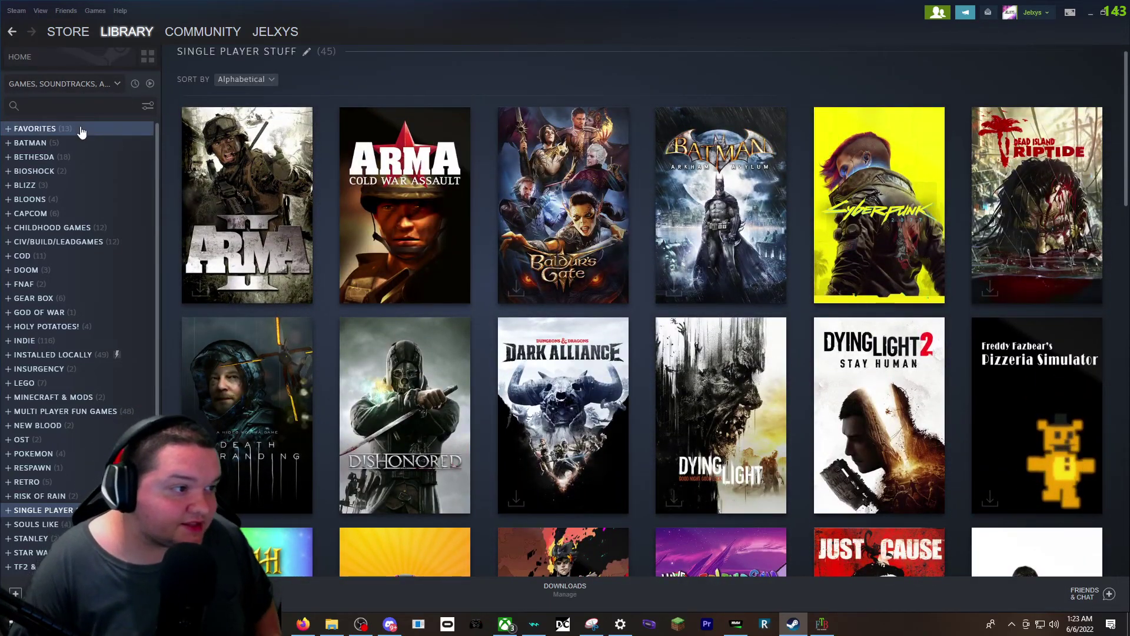
- Look through the cover art of the games in the FAVORITES collection
key("End")
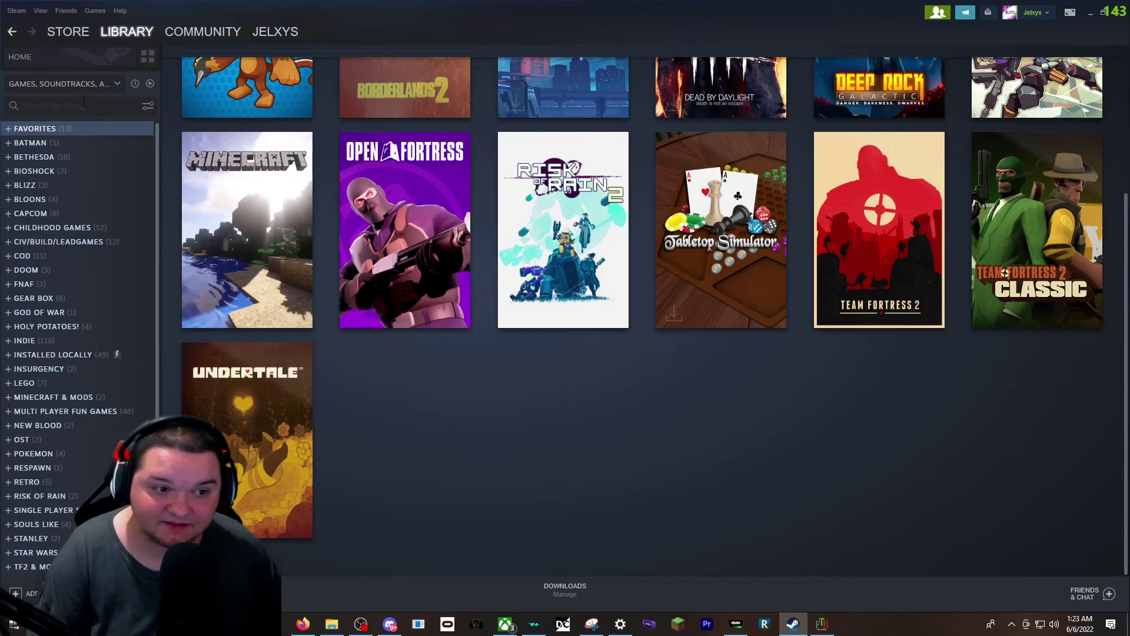
scroll(217, 252, "up", 3)
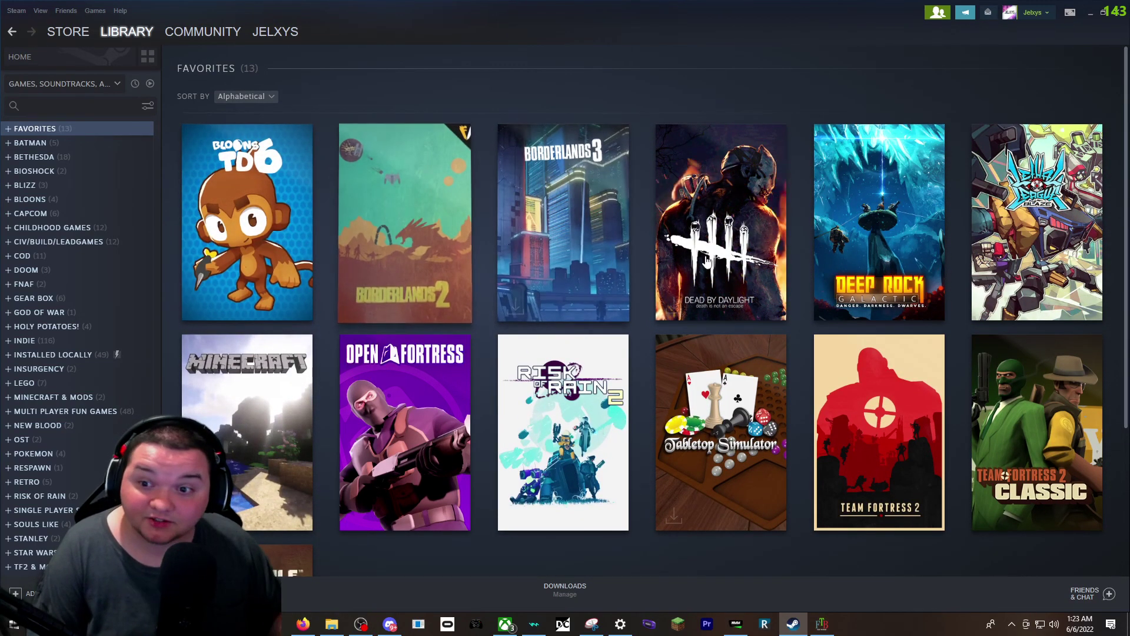
key("alt+Tab")
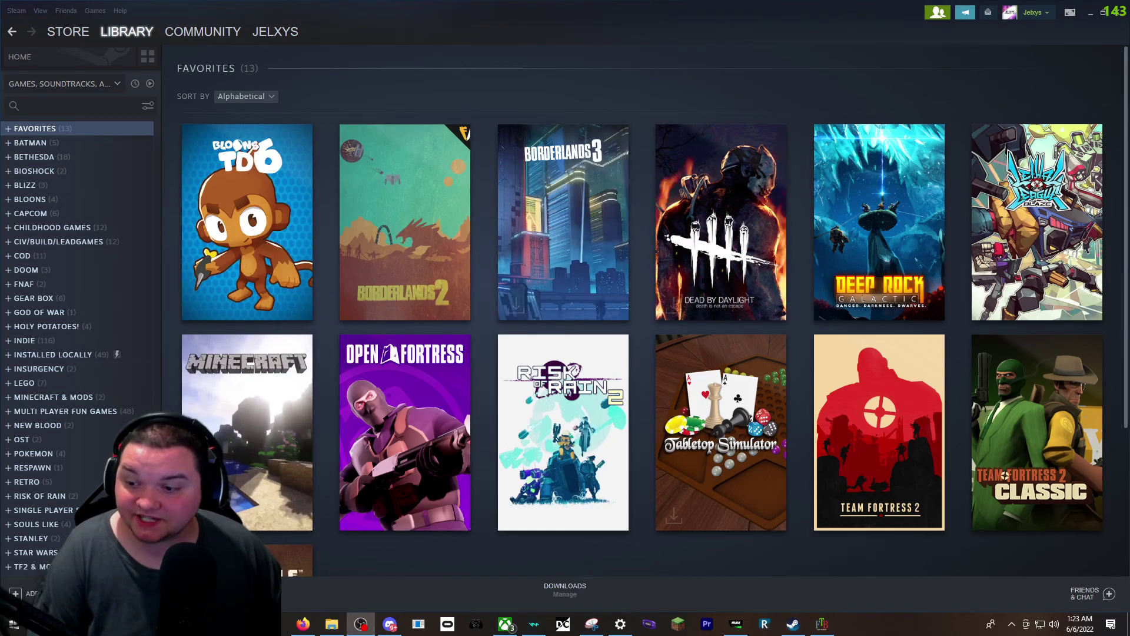